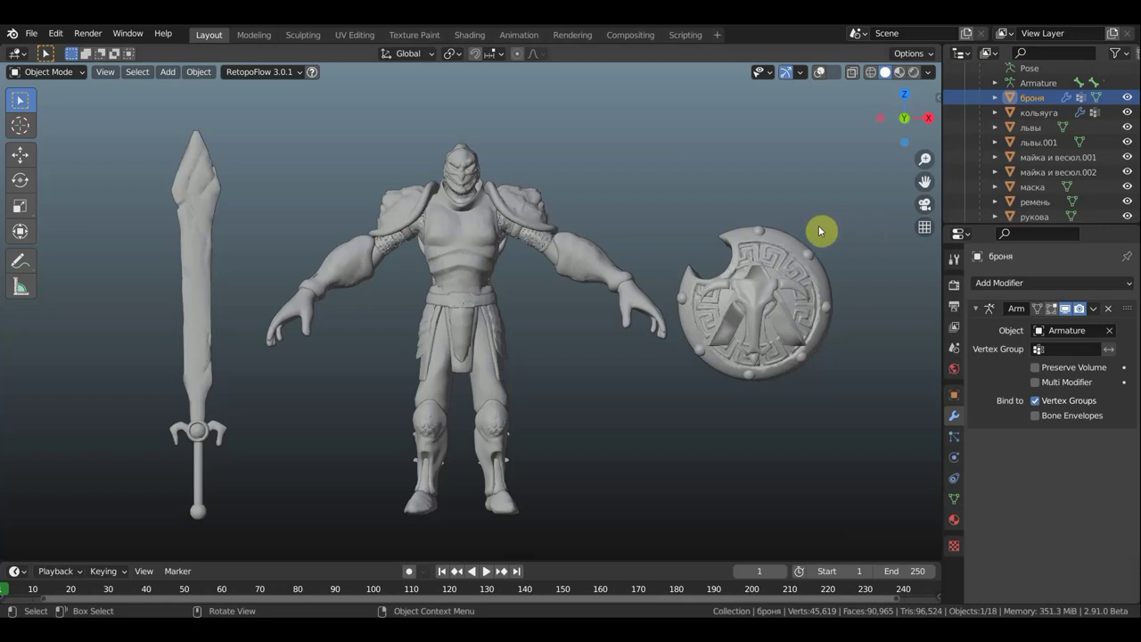
# Enable Viewport Overlays so the armature bones and outlines appear over the warrior.
pyautogui.moveTo(813, 214); pyautogui.dragTo(821, 237, button='middle')
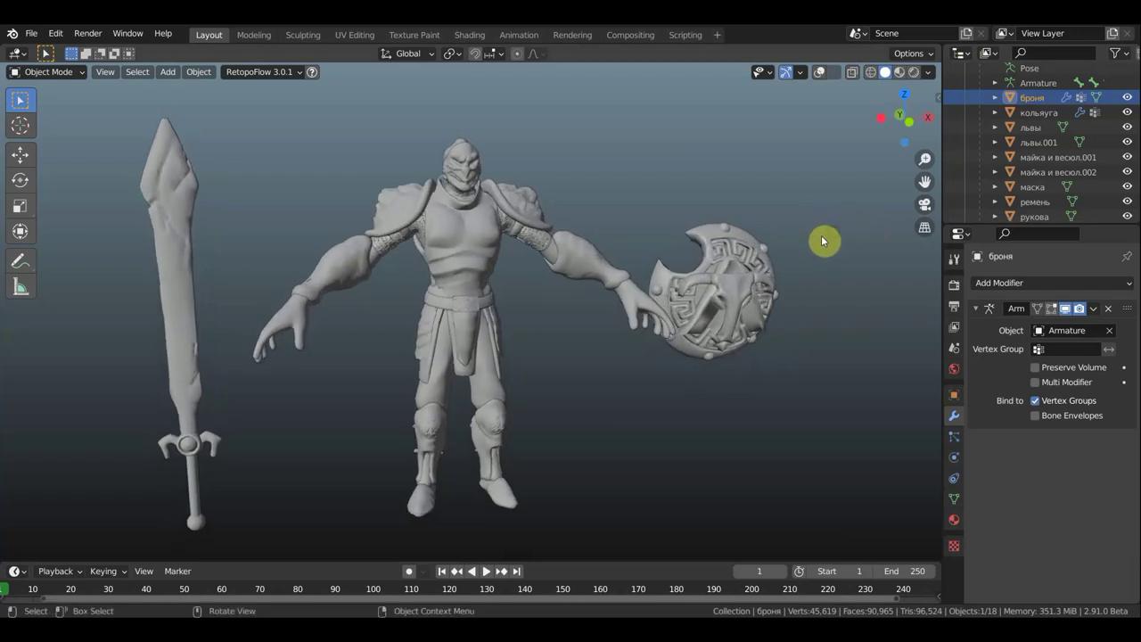
pyautogui.click(819, 73)
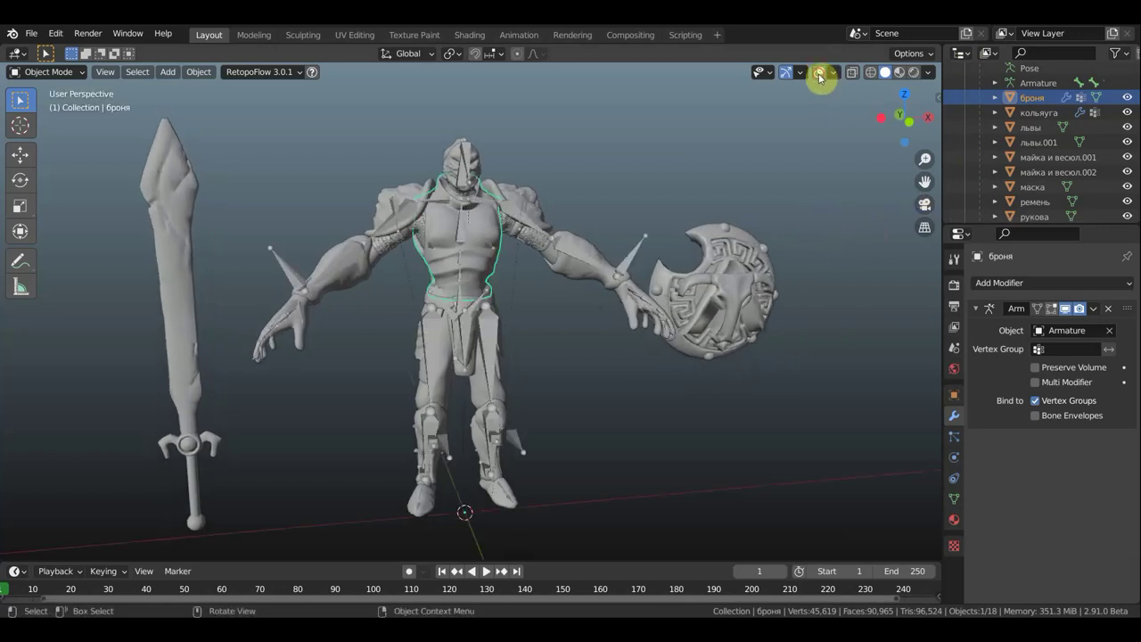
pyautogui.moveTo(796, 178)
pyautogui.mouseDown(button='middle')
pyautogui.moveTo(625, 263)
pyautogui.moveTo(611, 256)
pyautogui.mouseUp(button='middle')
# Select the Armature object and view the character from the side.
pyautogui.scroll(2, 620, 262)
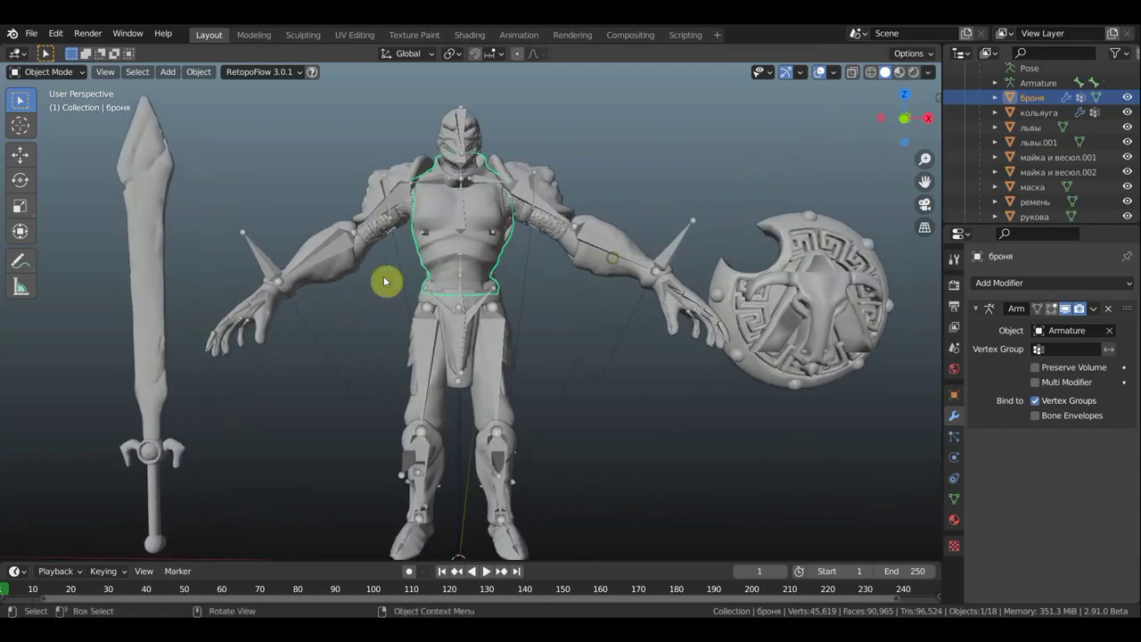
pyautogui.scroll(-3, 223, 285)
pyautogui.scroll(-1, 226, 283)
pyautogui.scroll(1, 227, 284)
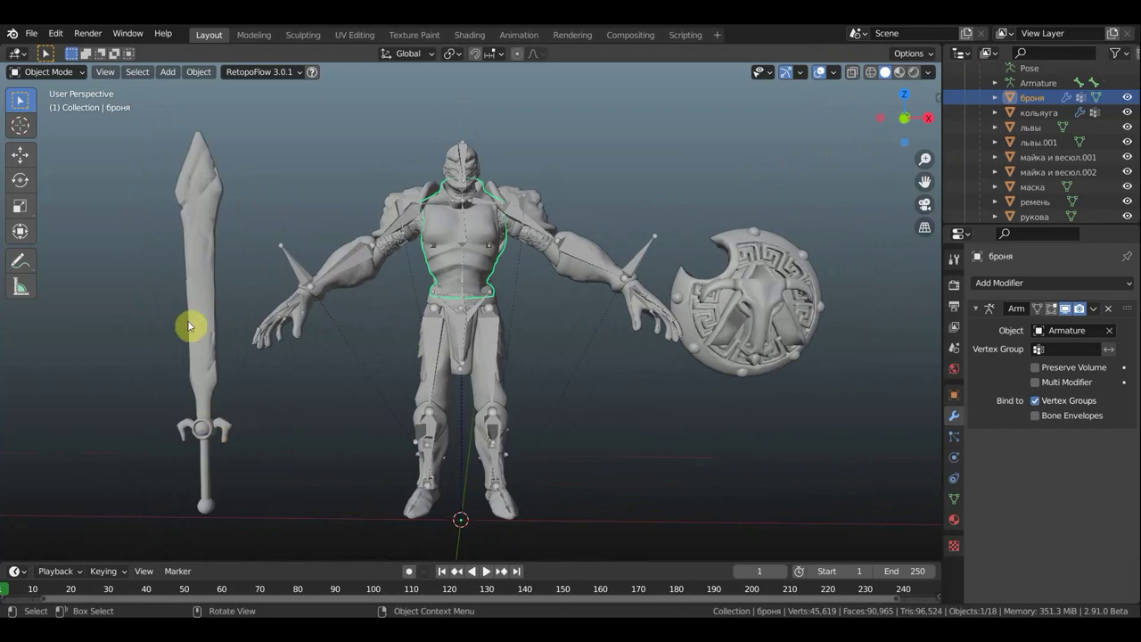
pyautogui.click(293, 268)
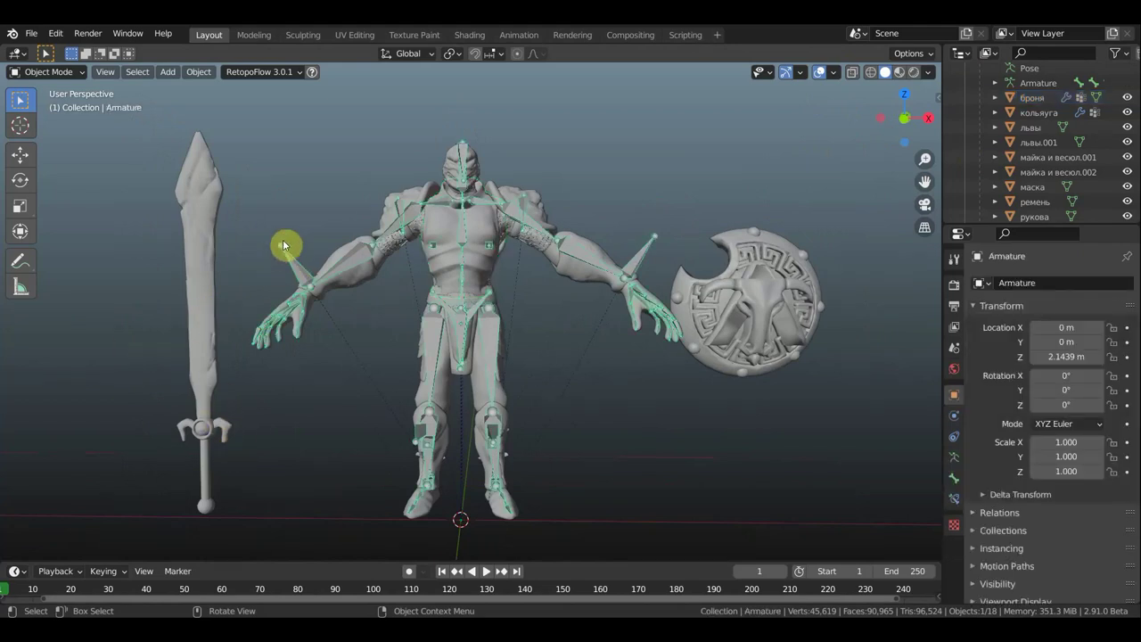
pyautogui.moveTo(231, 257); pyautogui.dragTo(360, 285, button='middle')
# Turn the sword about -90° to lie horizontal and scale it to 0.694.
pyautogui.click(375, 320)
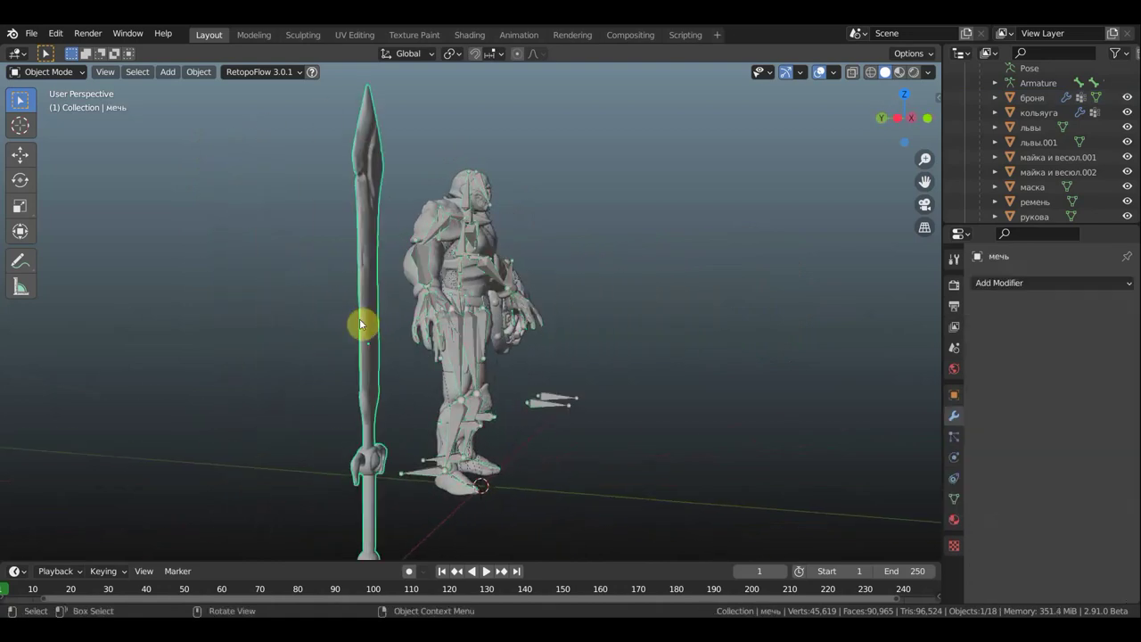
pyautogui.moveTo(562, 348); pyautogui.dragTo(578, 348, button='middle')
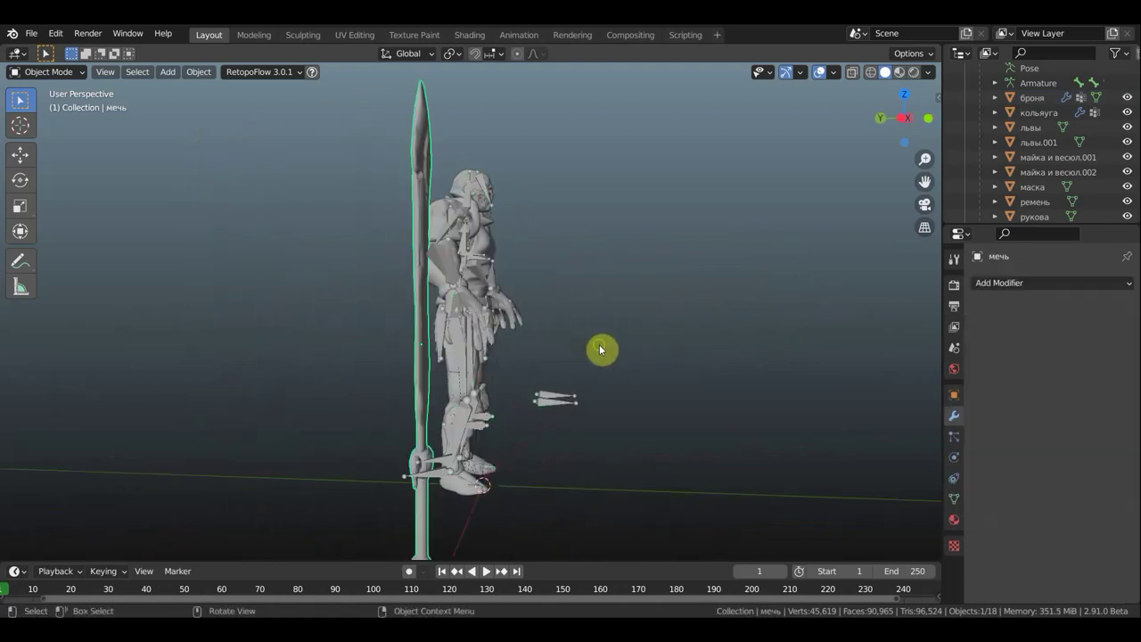
pyautogui.press('r')
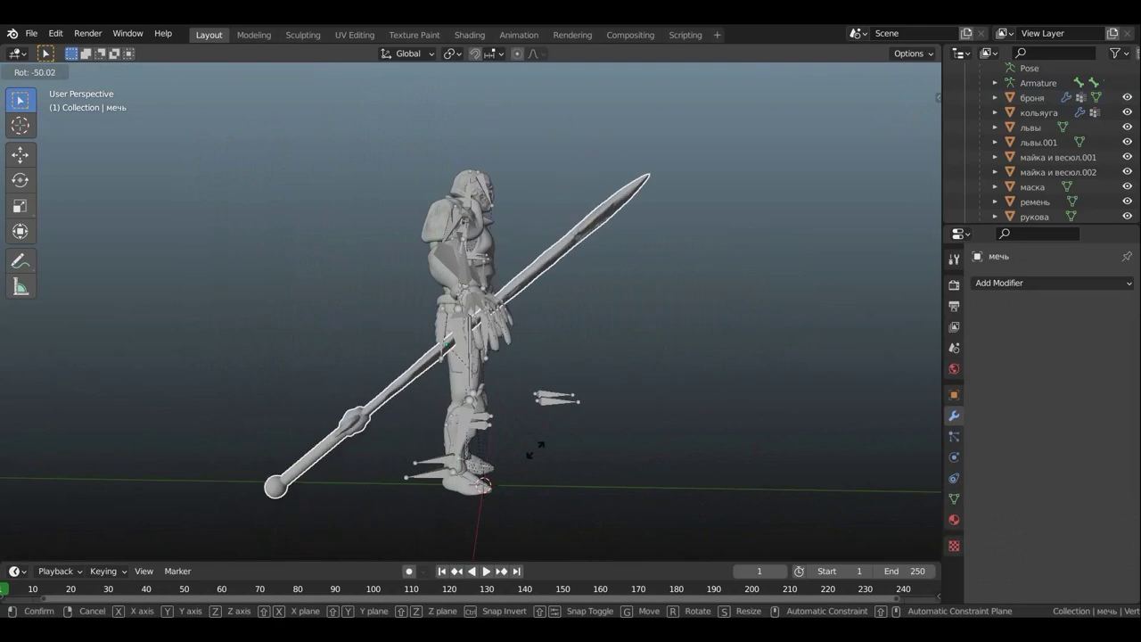
pyautogui.click(597, 457)
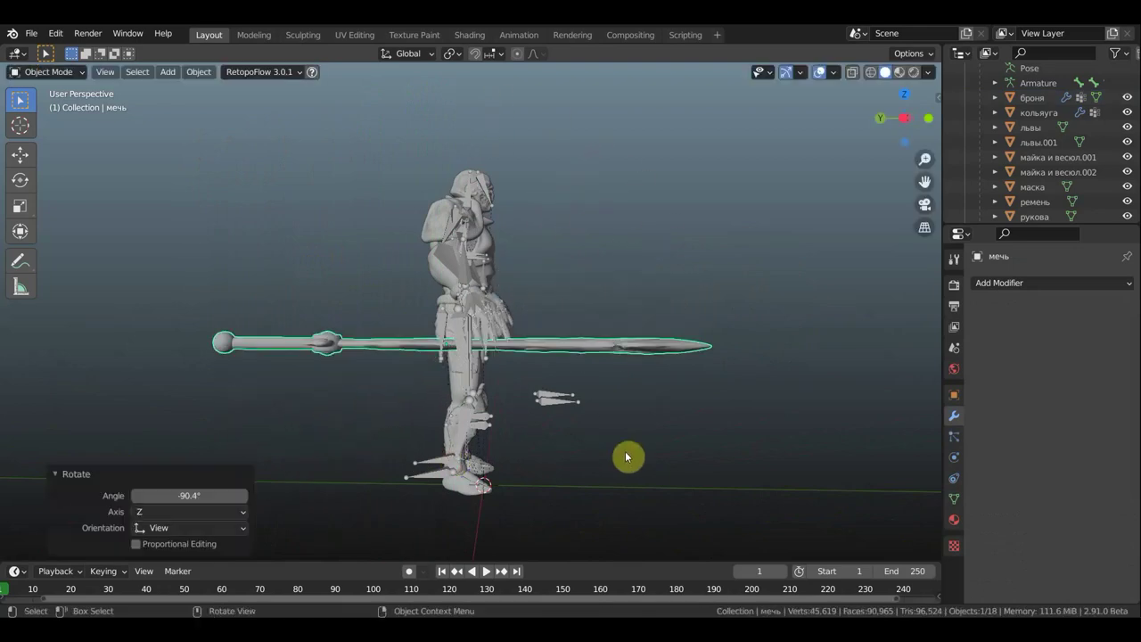
pyautogui.press('s')
pyautogui.click(554, 447)
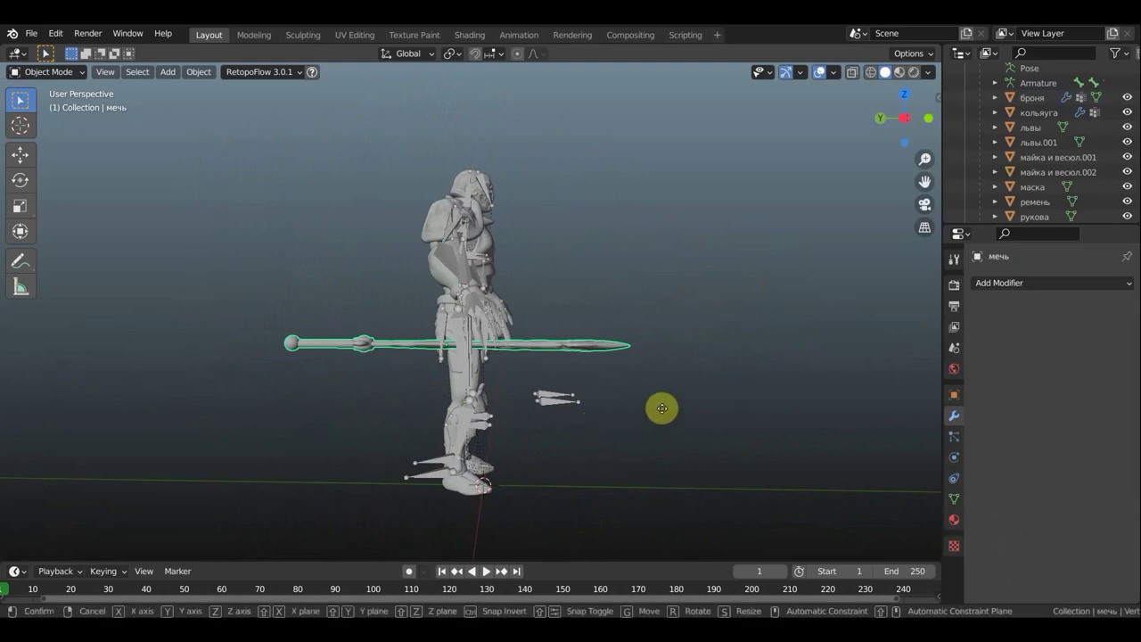
# Move the sword into the warrior's hand, checking its position from front and side.
pyautogui.press('g')
pyautogui.click(800, 401)
pyautogui.moveTo(800, 401)
pyautogui.mouseDown(button='middle')
pyautogui.moveTo(648, 407)
pyautogui.moveTo(648, 425)
pyautogui.mouseUp(button='middle')
pyautogui.press('g')
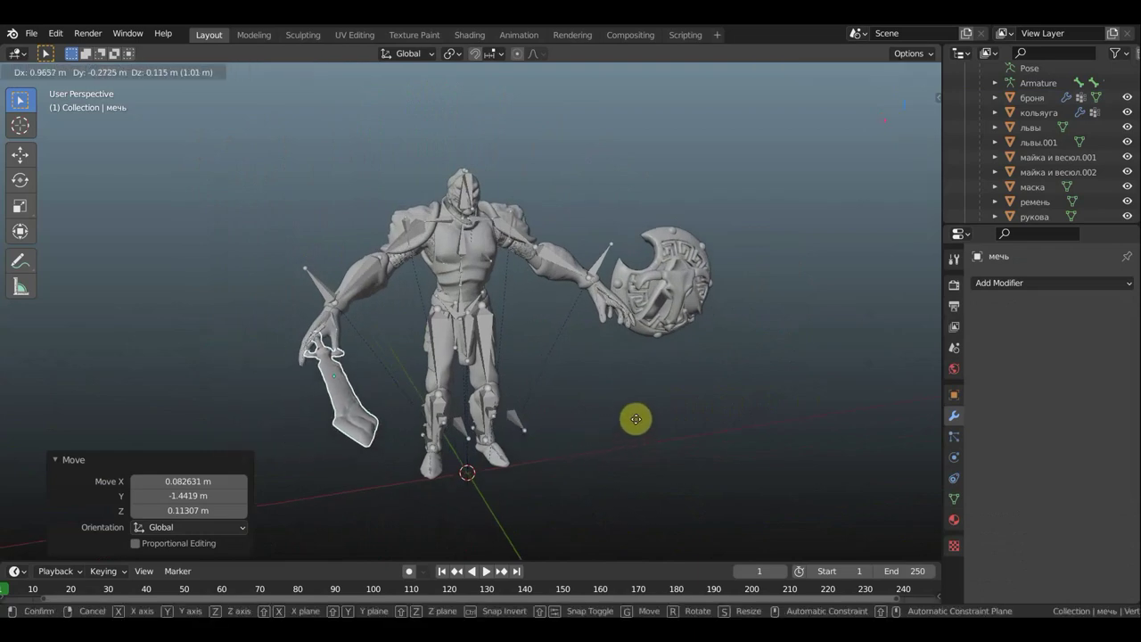
pyautogui.click(631, 420)
pyautogui.moveTo(654, 423)
pyautogui.mouseDown(button='middle')
pyautogui.moveTo(706, 419)
pyautogui.moveTo(713, 397)
pyautogui.moveTo(755, 401)
pyautogui.mouseUp(button='middle')
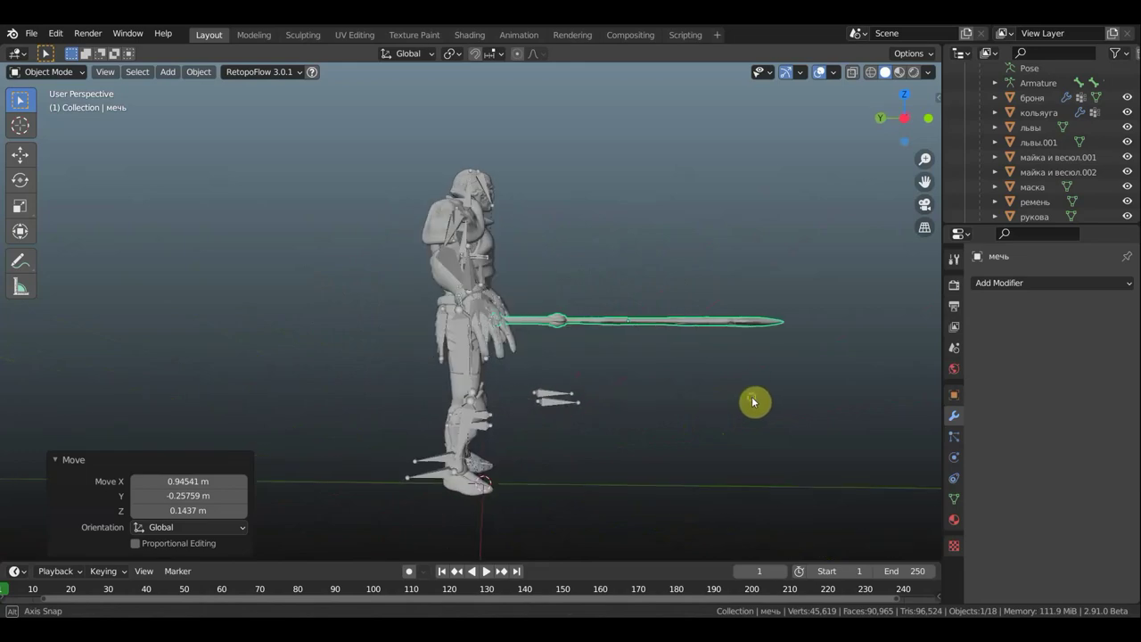
pyautogui.press('g')
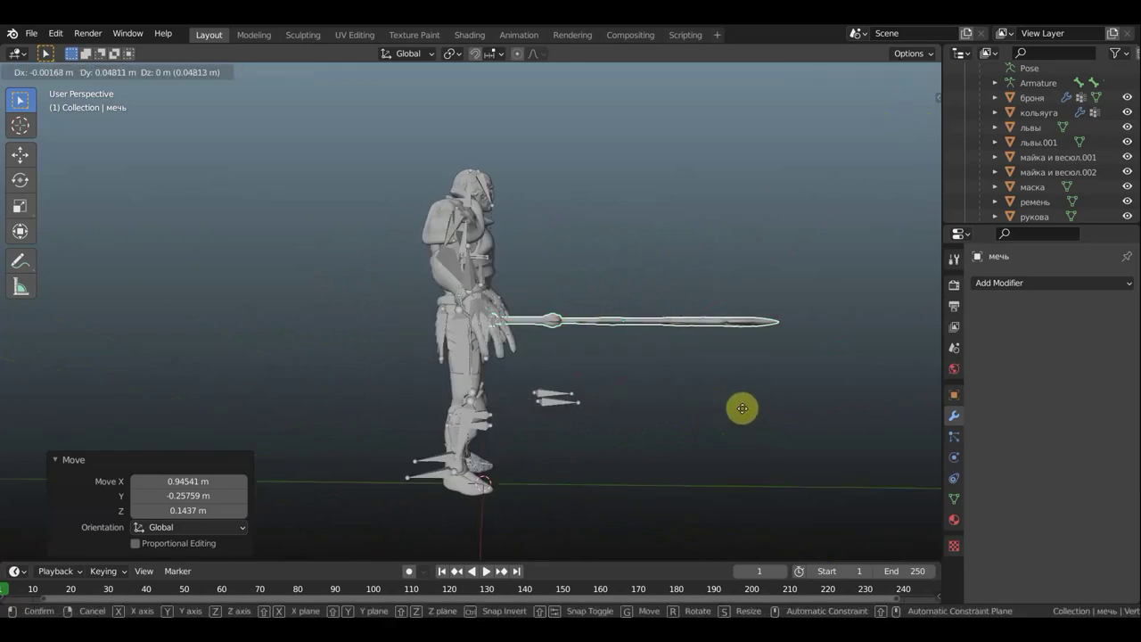
pyautogui.click(719, 410)
pyautogui.moveTo(719, 410)
pyautogui.mouseDown(button='middle')
pyautogui.moveTo(631, 424)
pyautogui.moveTo(581, 499)
pyautogui.moveTo(513, 558)
pyautogui.moveTo(453, 556)
pyautogui.mouseUp(button='middle')
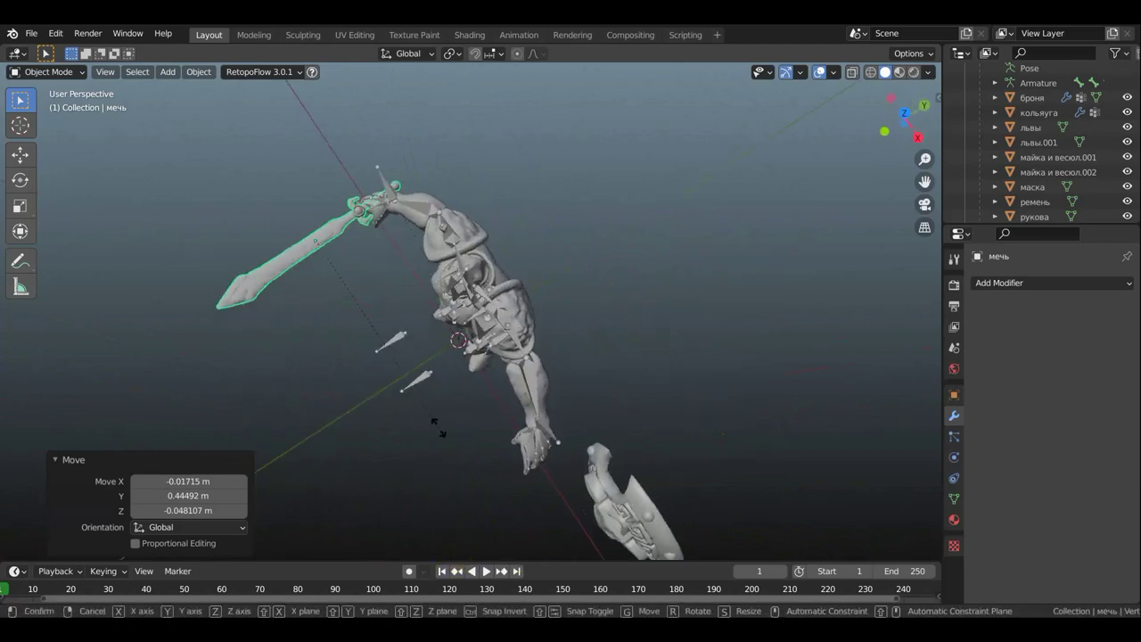
# Enlarge the sword to 1.123 scale and nudge it into the grip.
pyautogui.press('s')
pyautogui.click(479, 432)
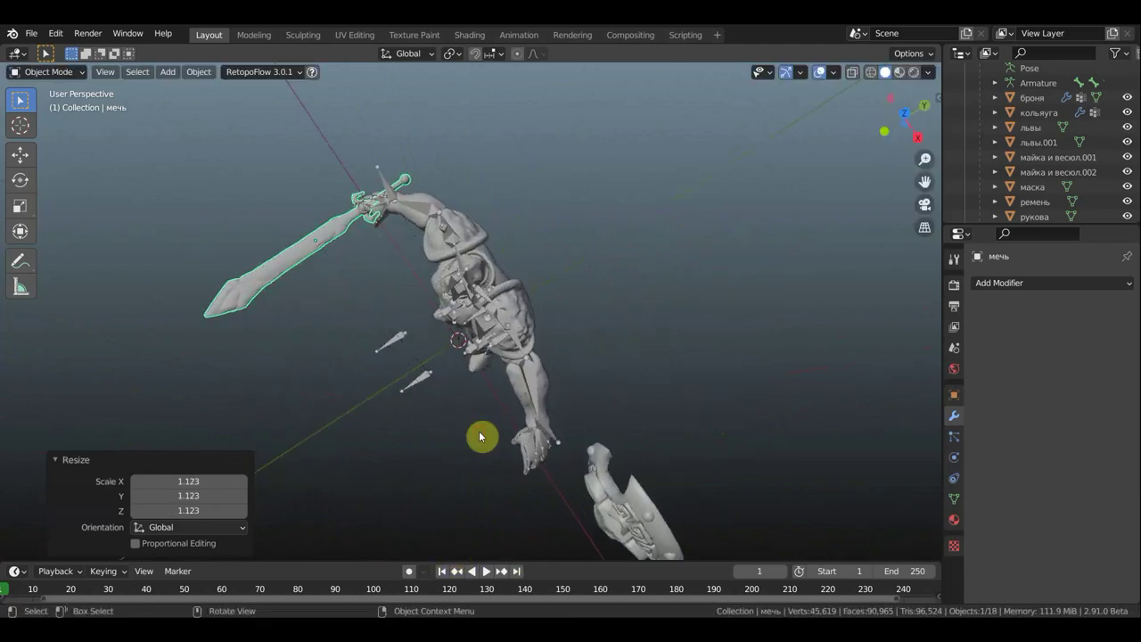
pyautogui.press('g')
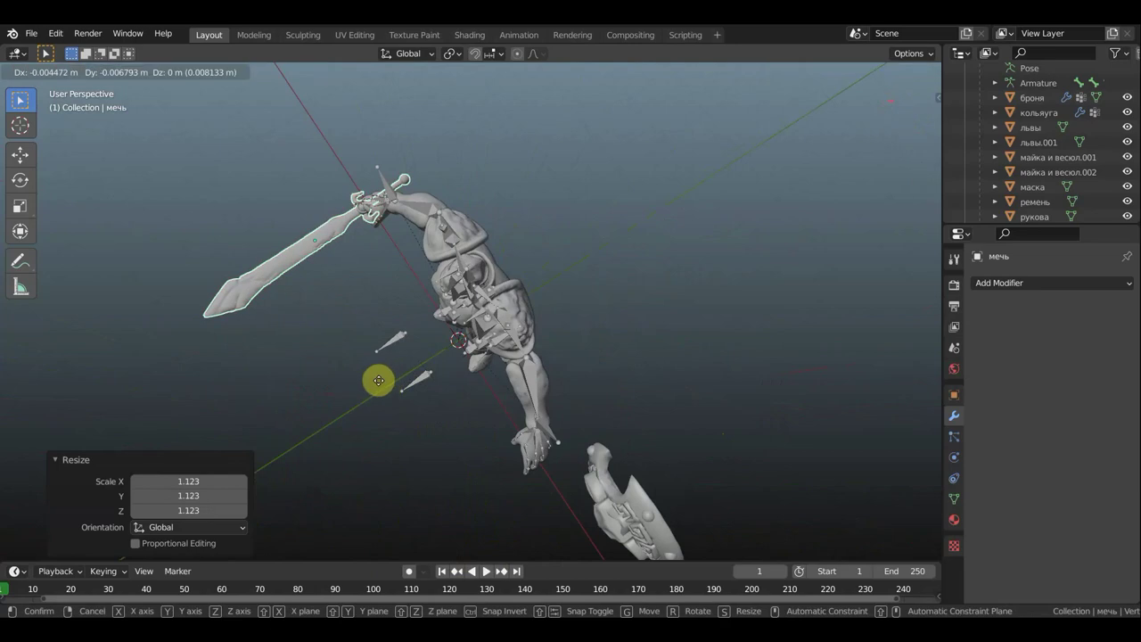
pyautogui.click(378, 387)
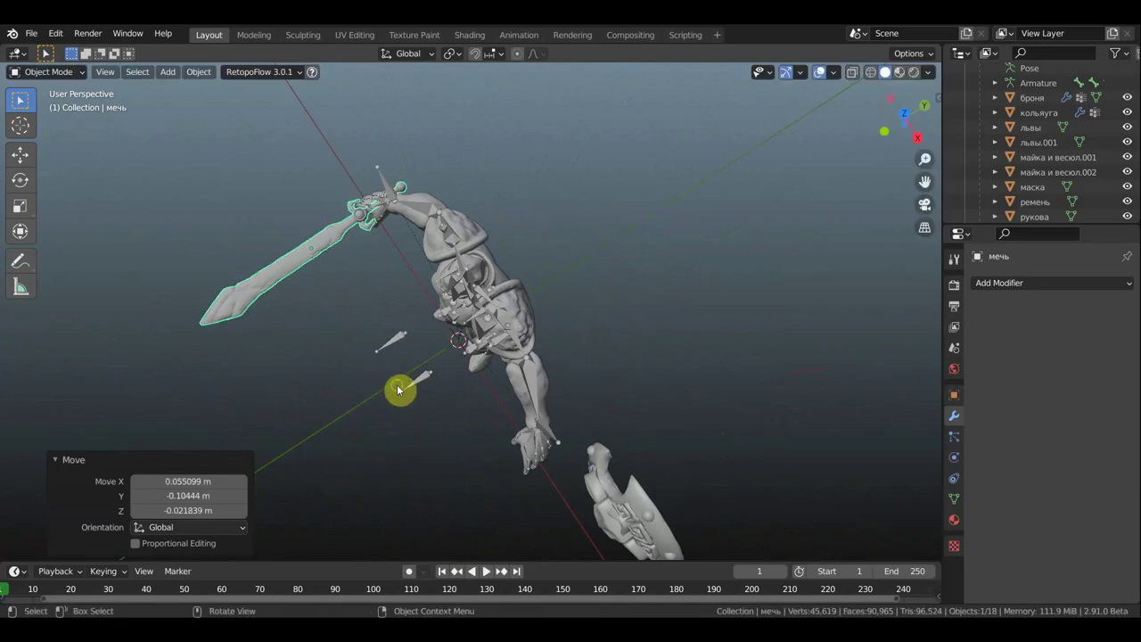
pyautogui.moveTo(401, 389)
pyautogui.mouseDown(button='middle')
pyautogui.moveTo(466, 326)
pyautogui.moveTo(547, 280)
pyautogui.moveTo(632, 280)
pyautogui.moveTo(668, 316)
pyautogui.moveTo(657, 358)
pyautogui.moveTo(672, 293)
pyautogui.moveTo(505, 222)
pyautogui.moveTo(670, 270)
pyautogui.moveTo(647, 270)
pyautogui.moveTo(599, 258)
pyautogui.moveTo(823, 263)
pyautogui.mouseUp(button='middle')
# Select the Minotaur shield and, in top view, move it toward the warrior's arm.
pyautogui.scroll(2, 672, 289)
pyautogui.scroll(-2, 623, 293)
pyautogui.scroll(2, 599, 257)
pyautogui.click(823, 270)
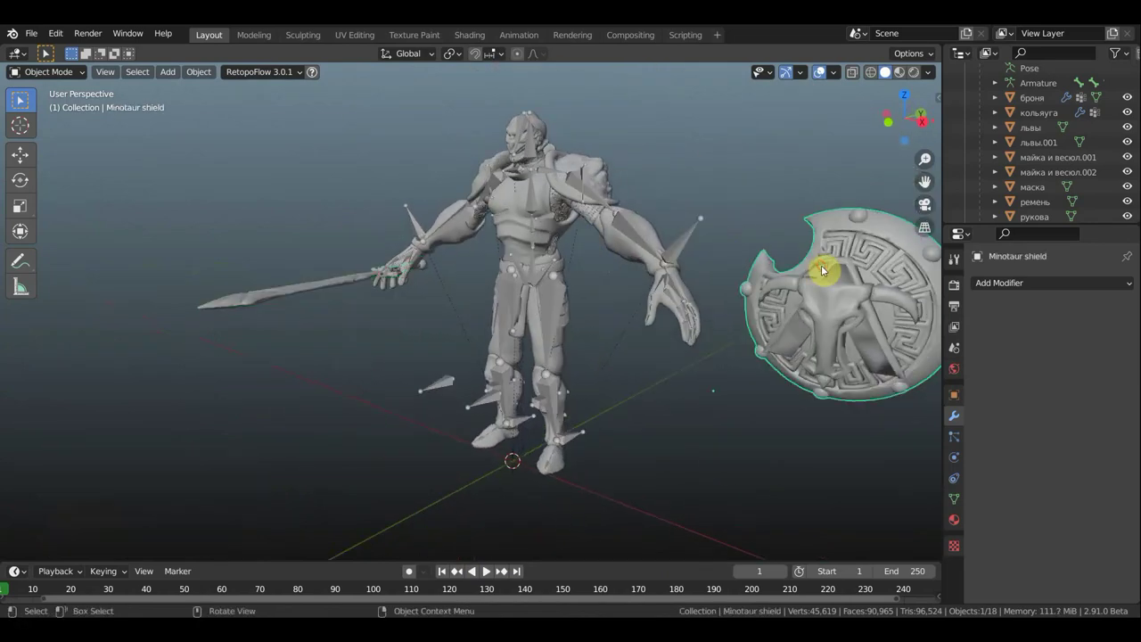
pyautogui.press('KP_7')
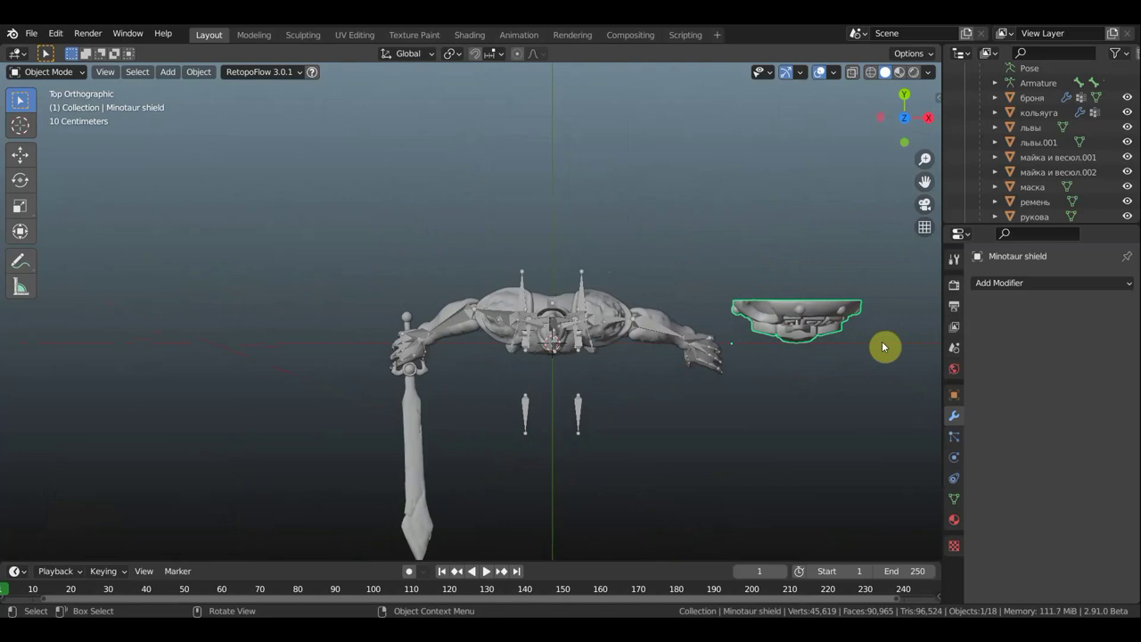
pyautogui.press('g')
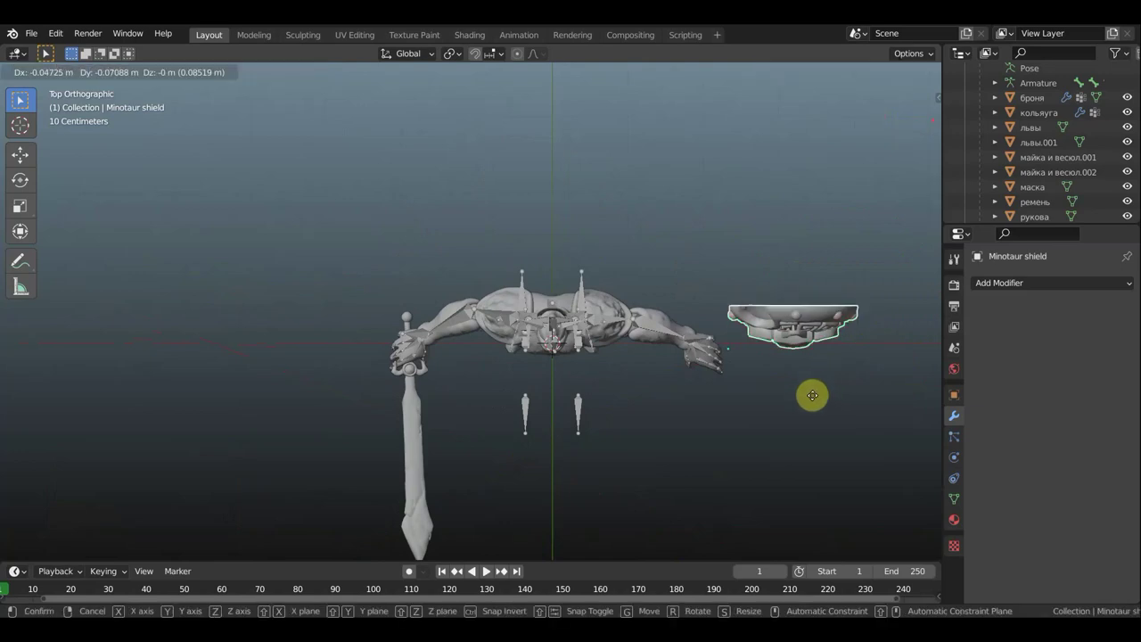
pyautogui.click(758, 427)
# Turn the shield 90°, tilt it about 45° in front view, and place it on the forearm.
pyautogui.press('r')
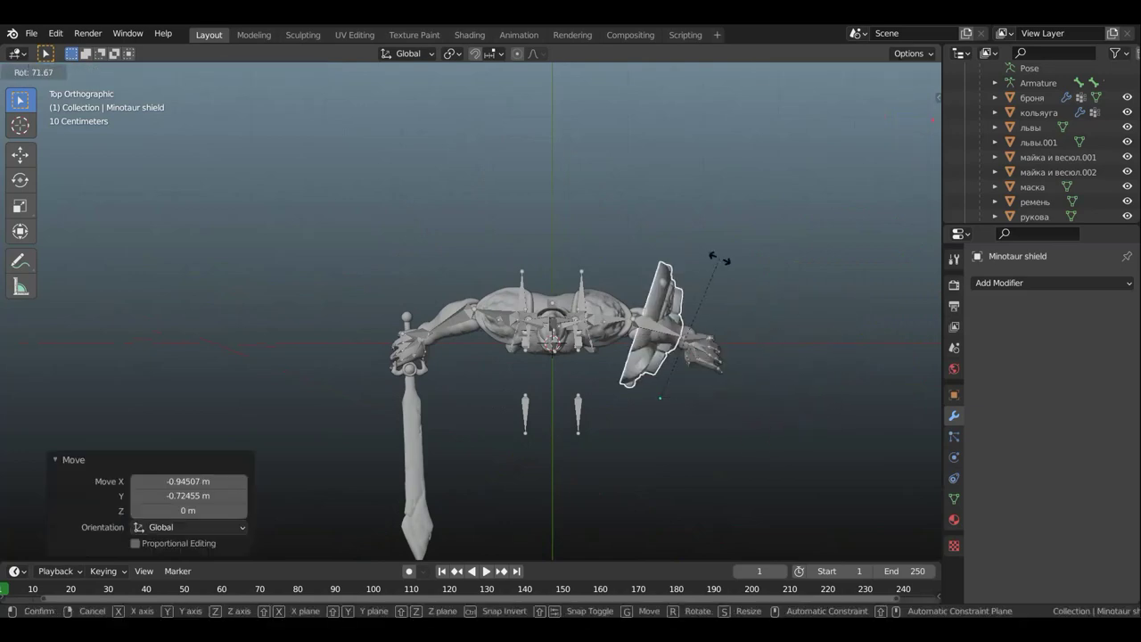
pyautogui.click(675, 247)
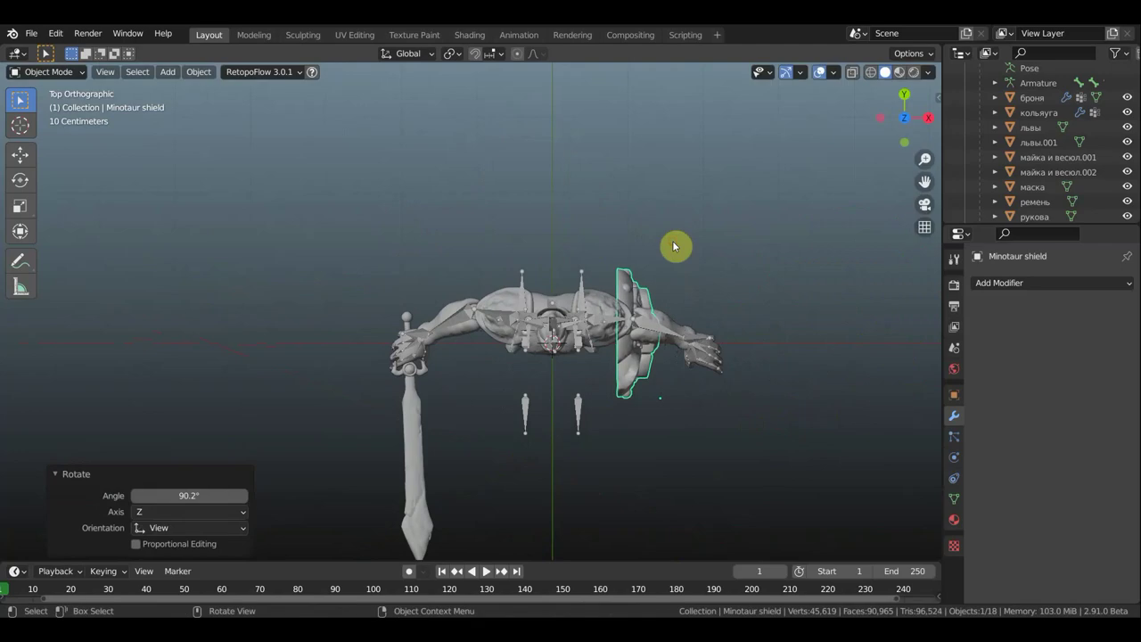
pyautogui.press('KP_1')
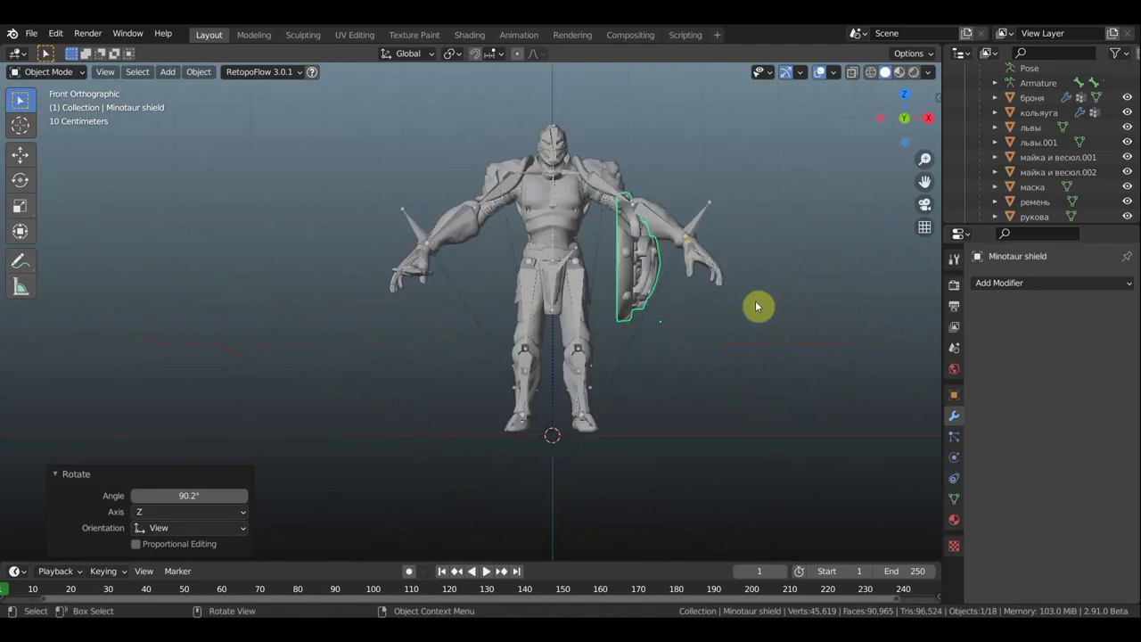
pyautogui.press('r')
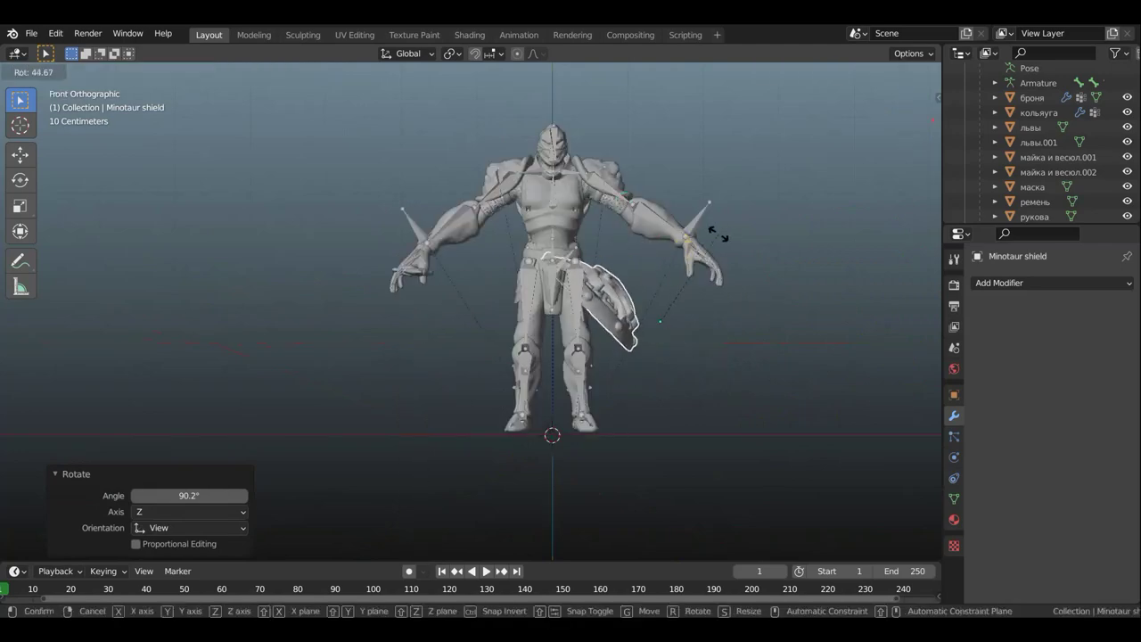
pyautogui.click(718, 233)
pyautogui.press('g')
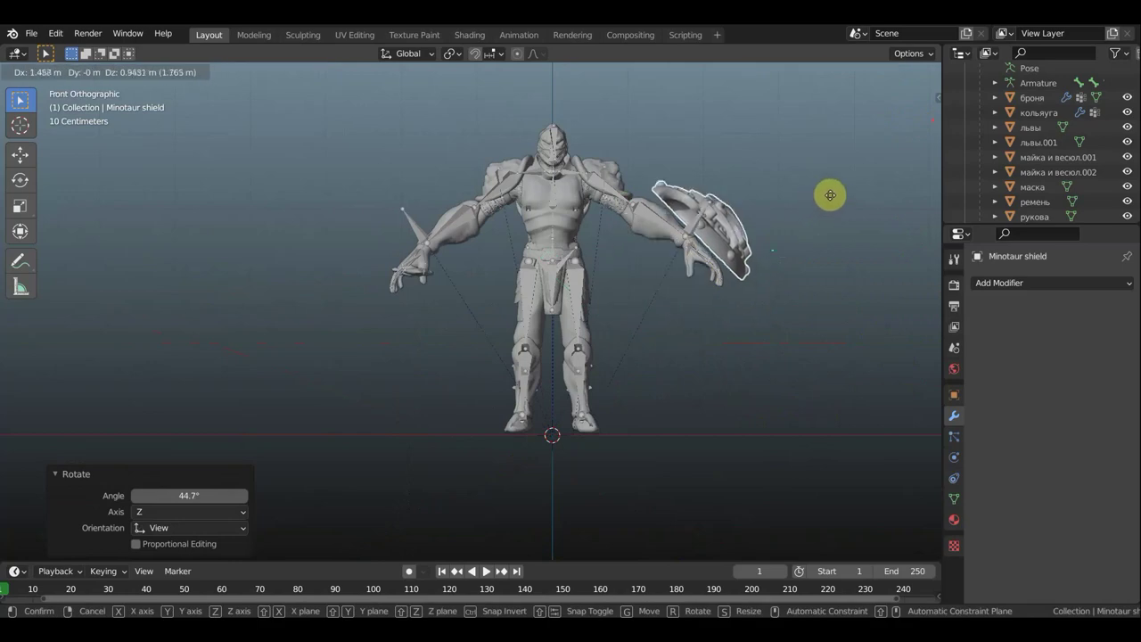
pyautogui.click(805, 195)
# Rotate the shield 7.6° and shift it closer to the forearm.
pyautogui.moveTo(809, 209)
pyautogui.mouseDown(button='middle')
pyautogui.moveTo(646, 258)
pyautogui.moveTo(687, 280)
pyautogui.moveTo(795, 257)
pyautogui.moveTo(802, 240)
pyautogui.mouseUp(button='middle')
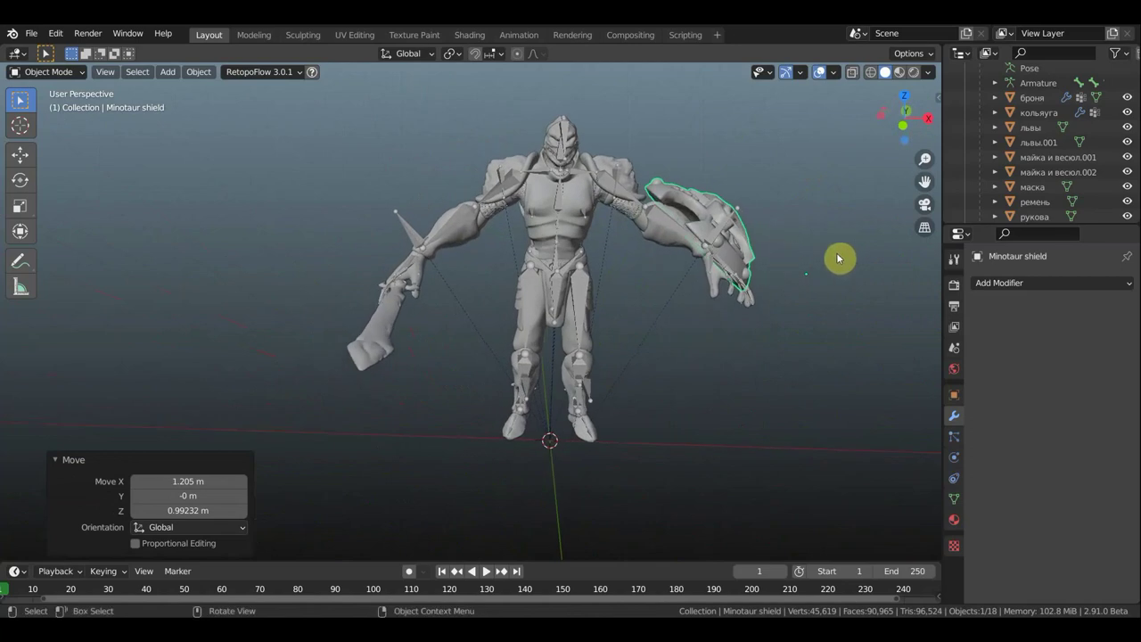
pyautogui.press('r')
pyautogui.click(836, 286)
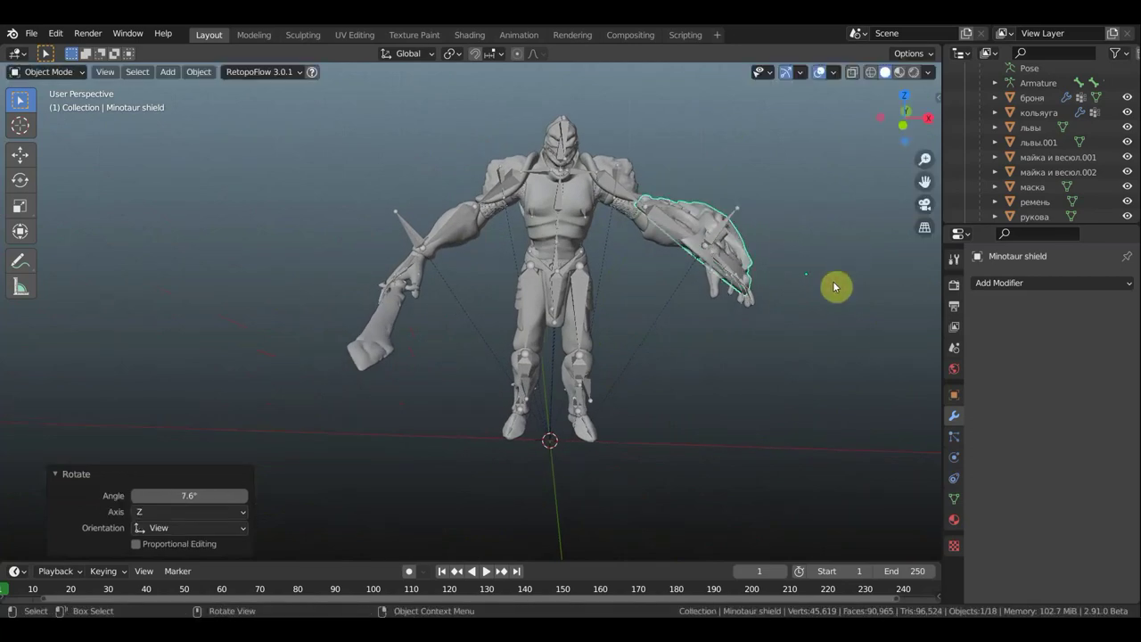
pyautogui.press('g')
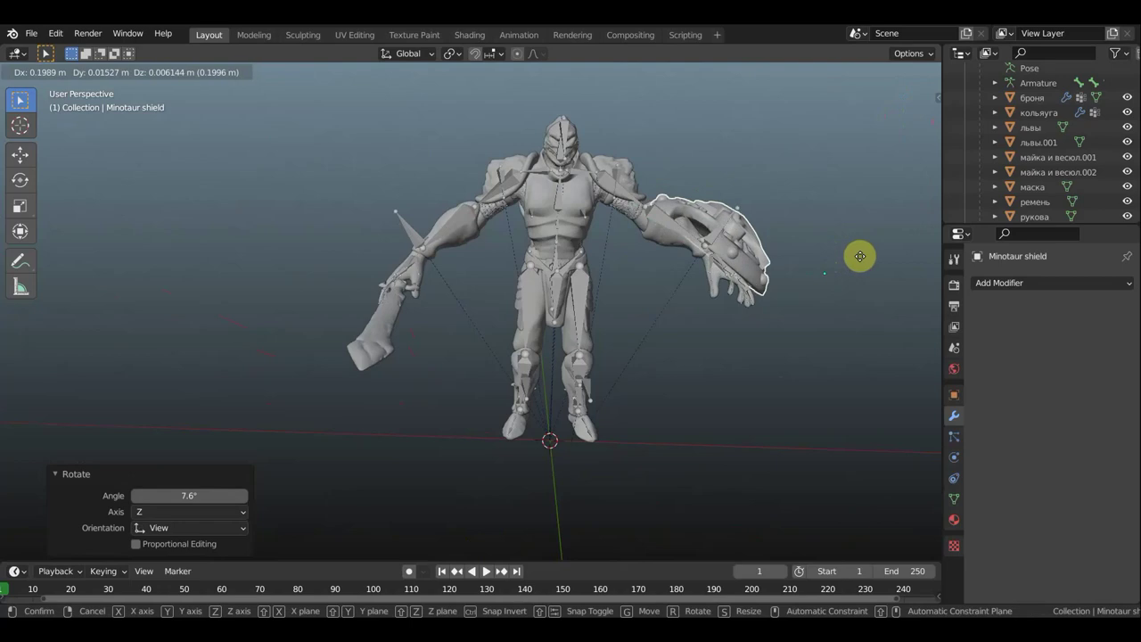
pyautogui.click(861, 257)
pyautogui.scroll(3, 856, 263)
pyautogui.moveTo(829, 268); pyautogui.dragTo(786, 268, button='middle')
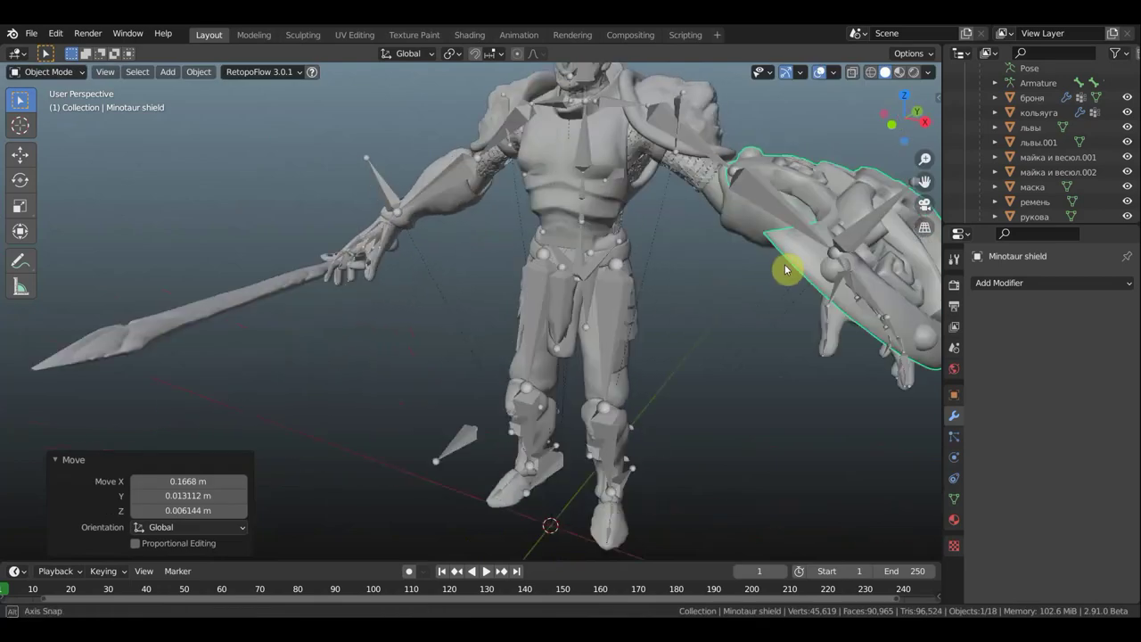
pyautogui.scroll(-1, 787, 268)
pyautogui.scroll(-2, 784, 262)
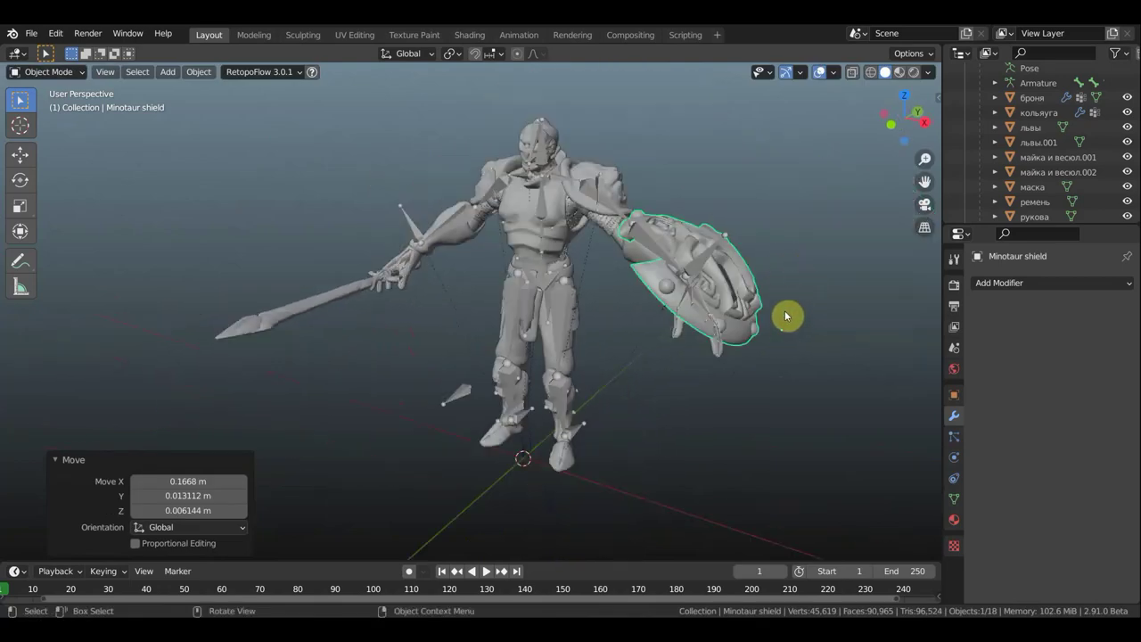
# Enlarge the shield and tilt it slightly against the arm.
pyautogui.press('s')
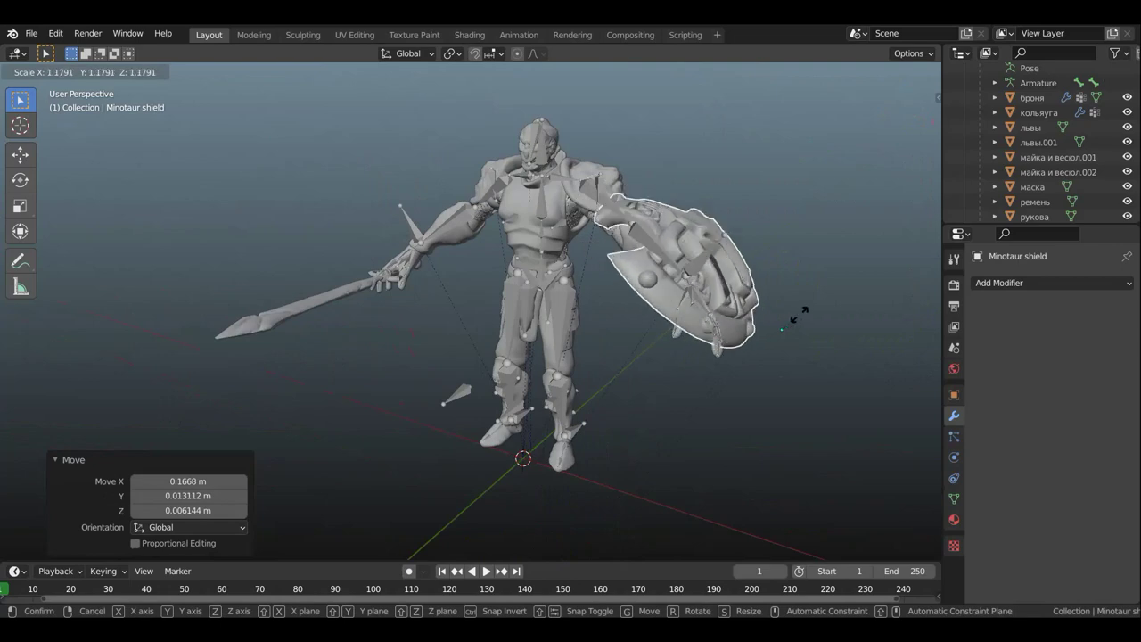
pyautogui.click(799, 315)
pyautogui.moveTo(799, 318)
pyautogui.mouseDown(button='middle')
pyautogui.moveTo(874, 309)
pyautogui.moveTo(897, 215)
pyautogui.moveTo(705, 234)
pyautogui.moveTo(614, 315)
pyautogui.moveTo(614, 357)
pyautogui.moveTo(652, 349)
pyautogui.moveTo(682, 322)
pyautogui.mouseUp(button='middle')
pyautogui.scroll(2, 838, 225)
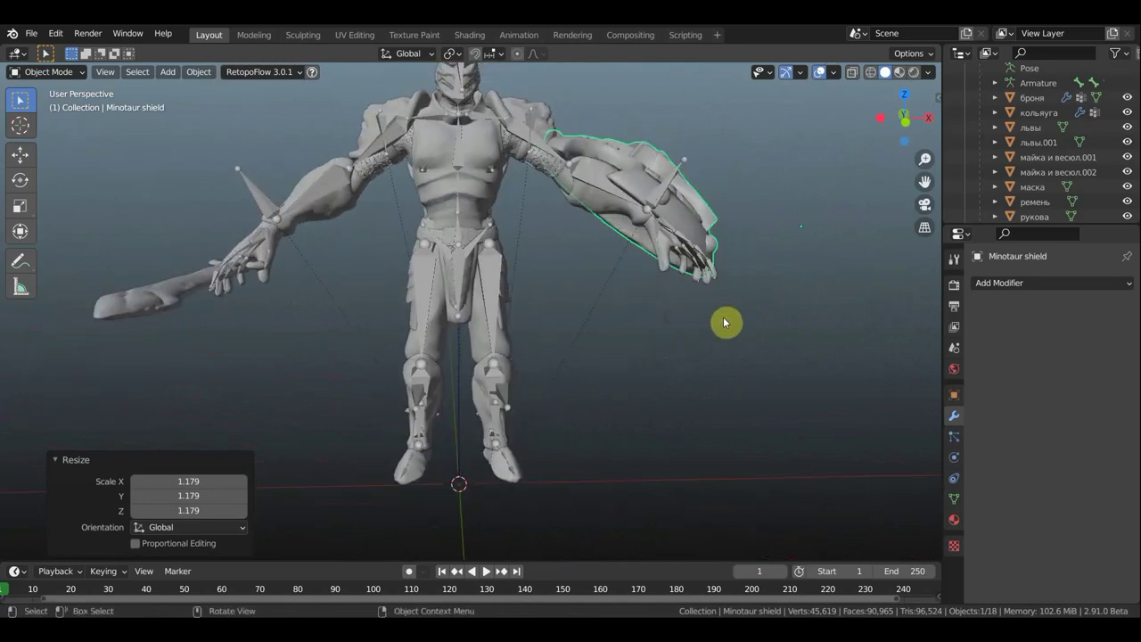
pyautogui.press('r')
pyautogui.click(702, 332)
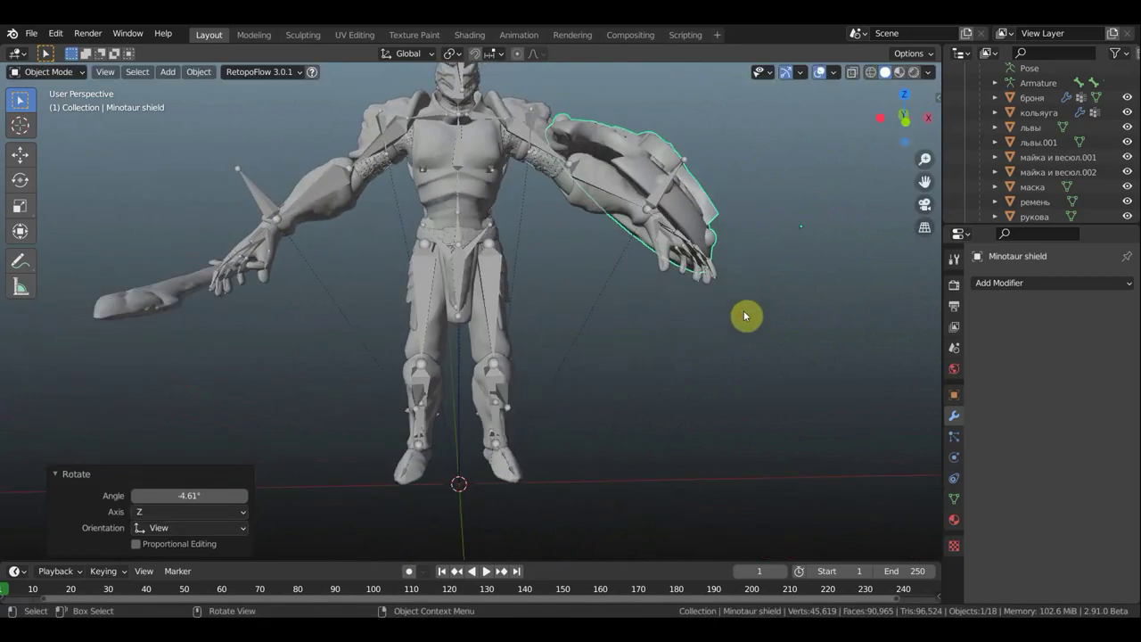
pyautogui.moveTo(685, 161)
pyautogui.mouseDown(button='middle')
pyautogui.moveTo(657, 214)
pyautogui.moveTo(592, 241)
pyautogui.moveTo(451, 247)
pyautogui.moveTo(394, 214)
pyautogui.moveTo(387, 170)
pyautogui.moveTo(372, 158)
pyautogui.mouseUp(button='middle')
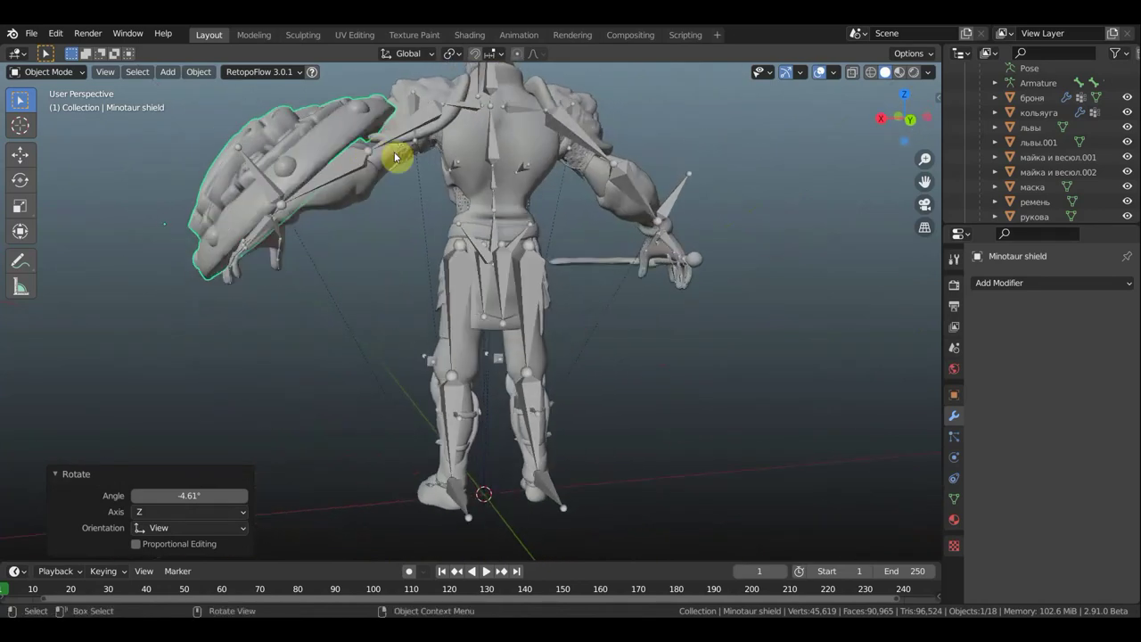
# Scale the shield to 0.910 and lower it about 0.139 m onto the forearm.
pyautogui.press('s')
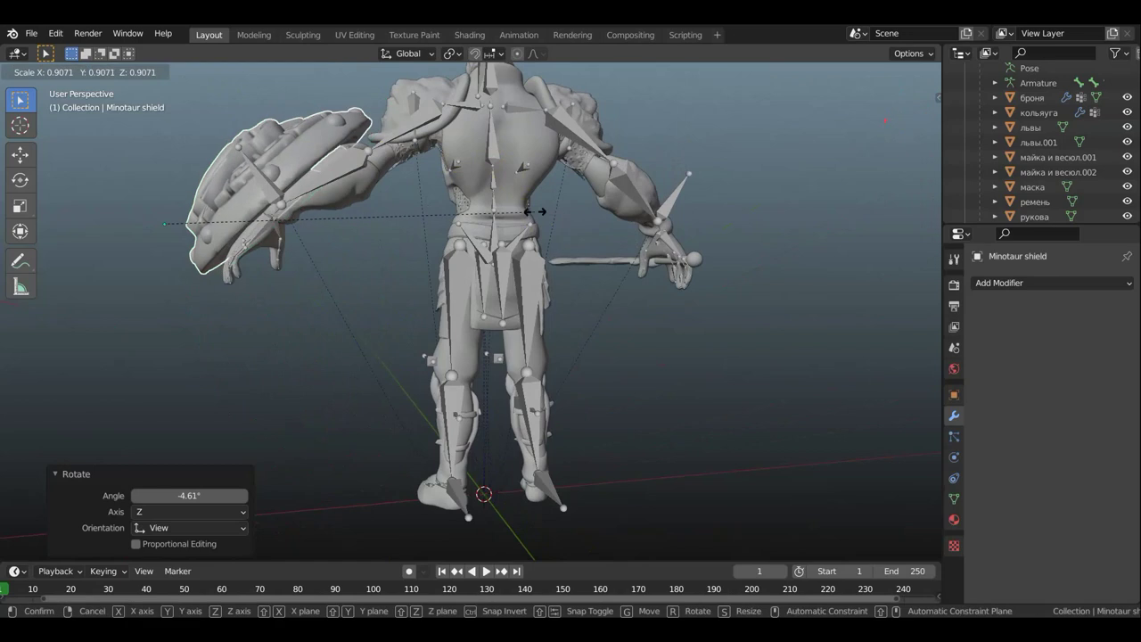
pyautogui.click(537, 211)
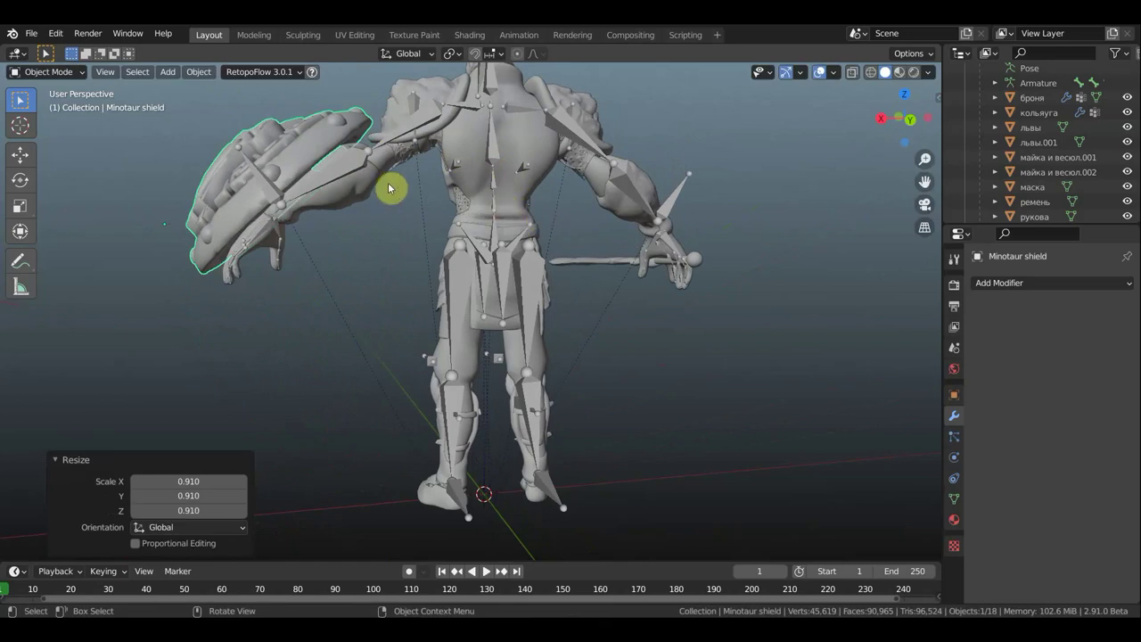
pyautogui.press('g')
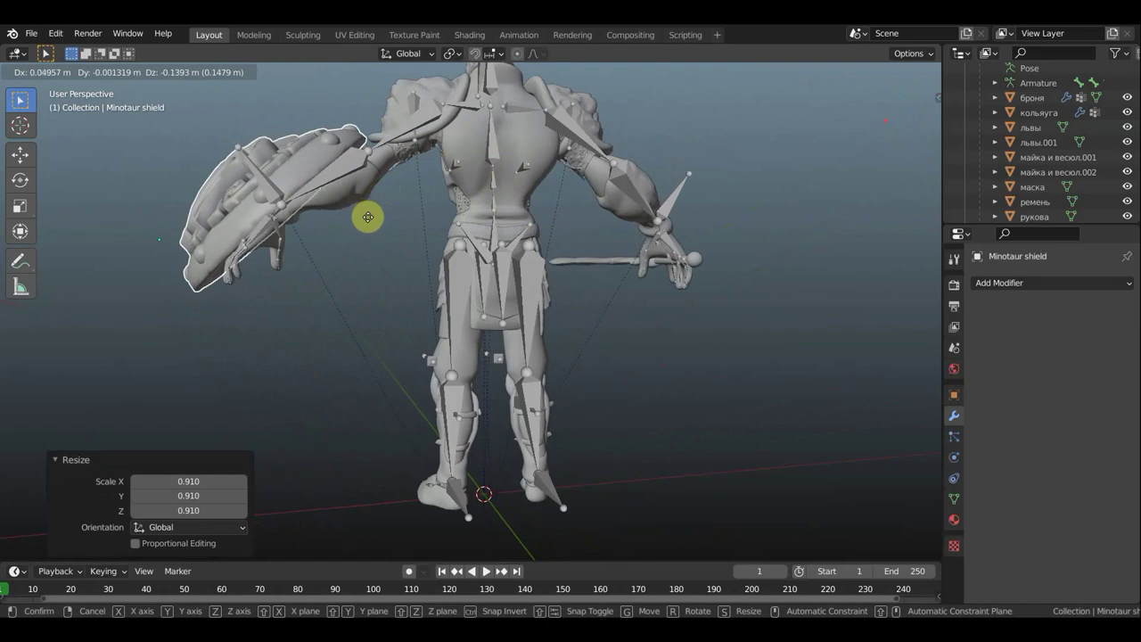
pyautogui.click(372, 221)
pyautogui.moveTo(371, 222)
pyautogui.mouseDown(button='middle')
pyautogui.moveTo(545, 252)
pyautogui.moveTo(645, 255)
pyautogui.moveTo(520, 288)
pyautogui.moveTo(667, 264)
pyautogui.moveTo(675, 211)
pyautogui.moveTo(672, 234)
pyautogui.mouseUp(button='middle')
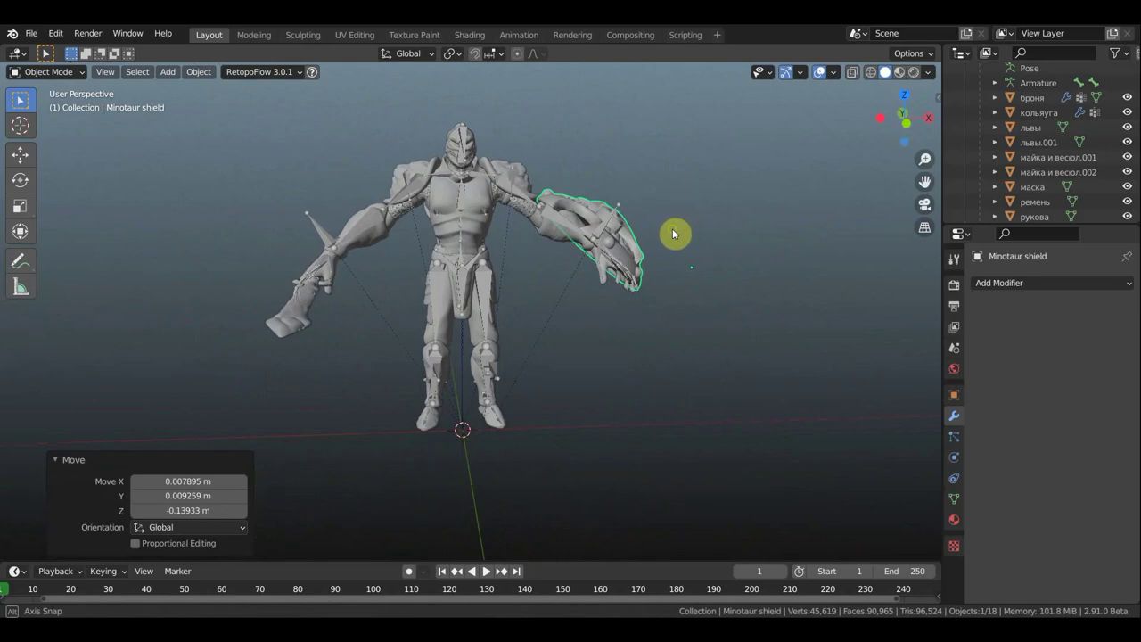
pyautogui.scroll(2, 673, 235)
pyautogui.scroll(2, 658, 235)
pyautogui.scroll(1, 591, 247)
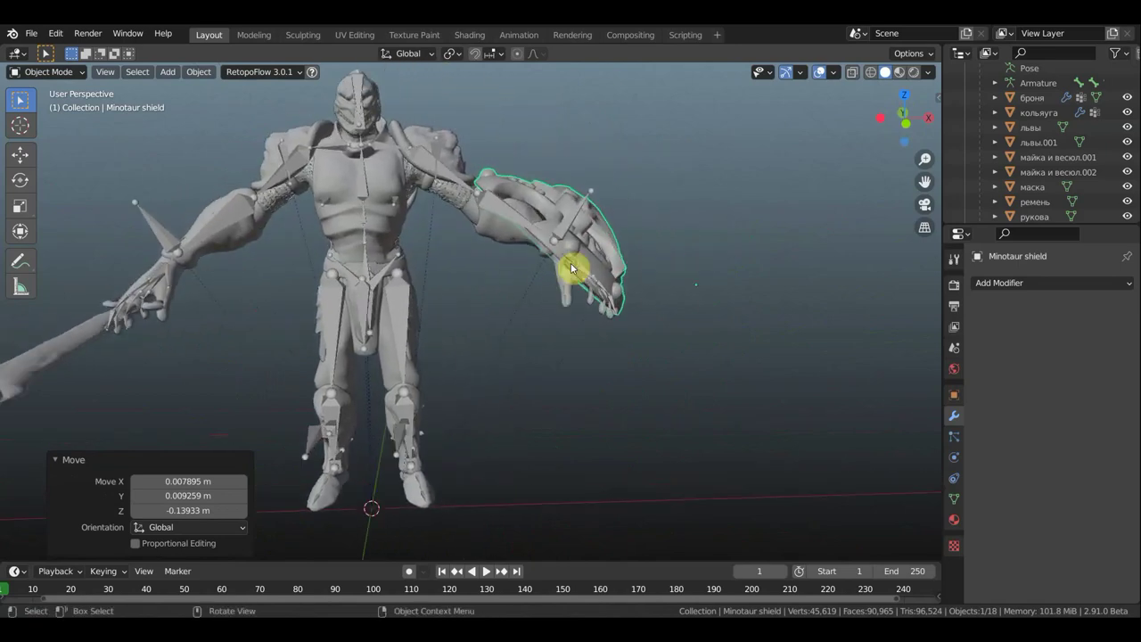
pyautogui.scroll(2, 571, 263)
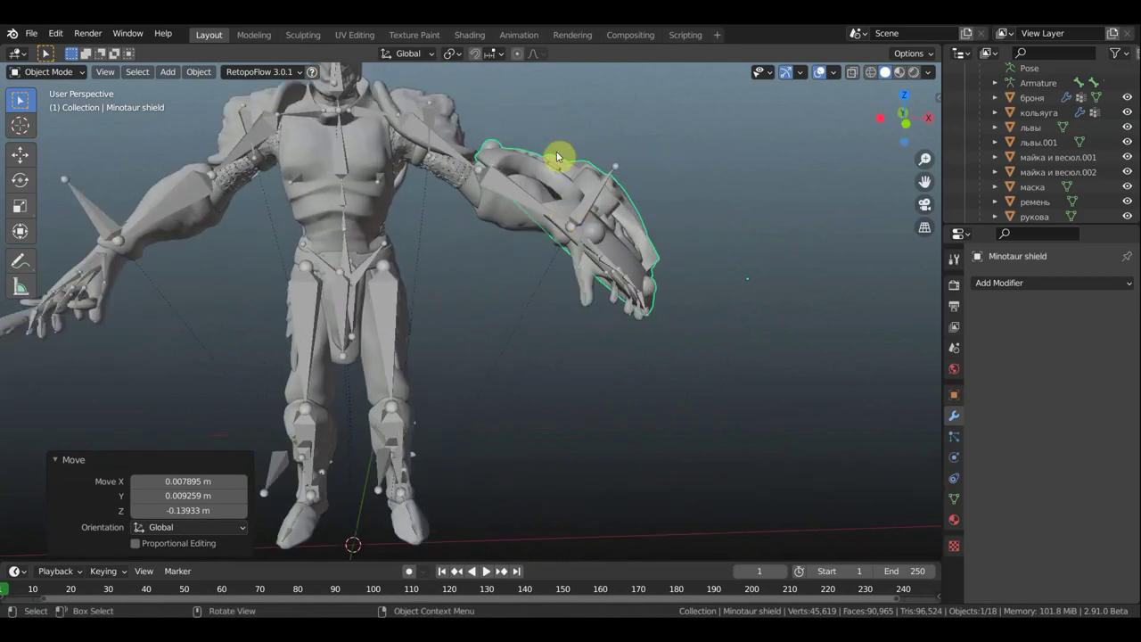
# Parent the Minotaur shield to forearm bone Bone.017 using Bone parenting in Pose Mode.
pyautogui.keyDown('shift'); pyautogui.click(508, 190); pyautogui.keyUp('shift')
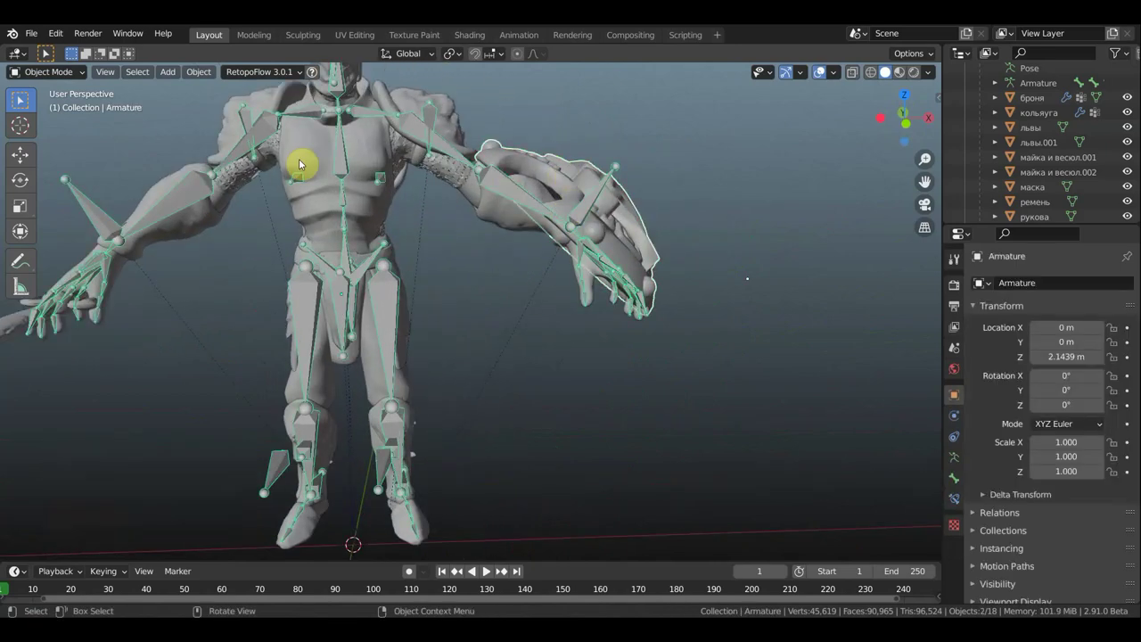
pyautogui.click(50, 72)
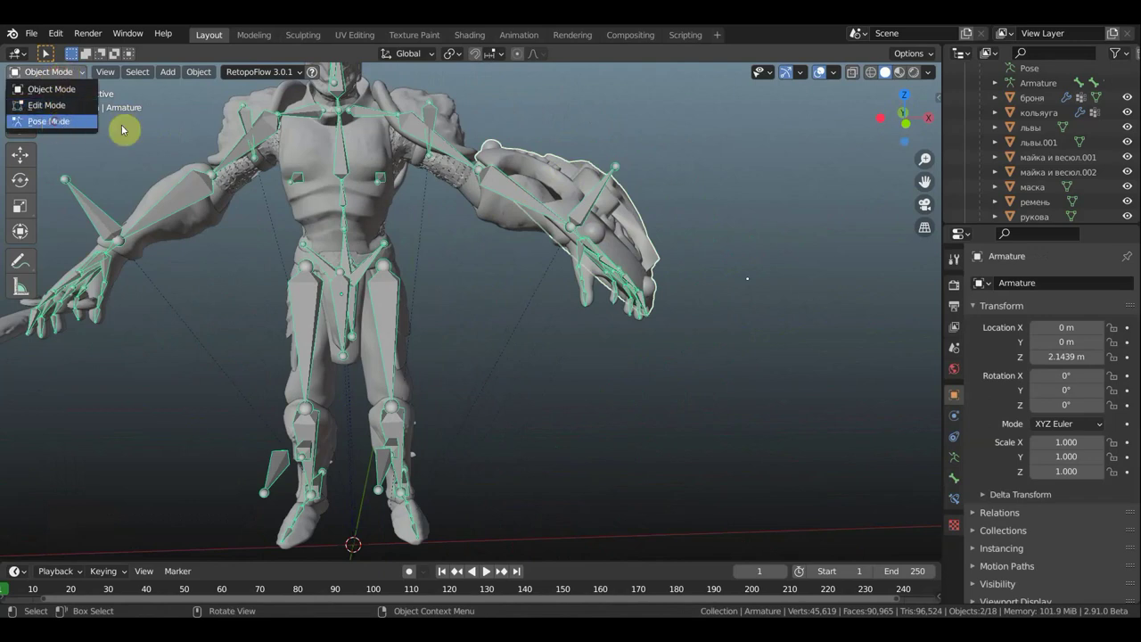
pyautogui.click(54, 120)
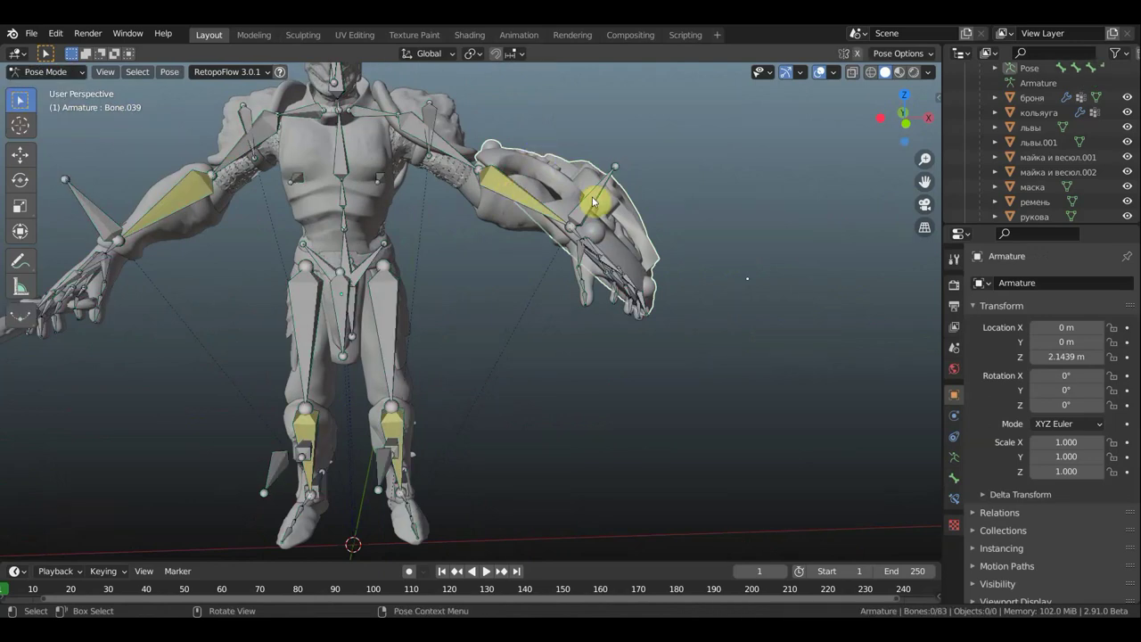
pyautogui.click(620, 202)
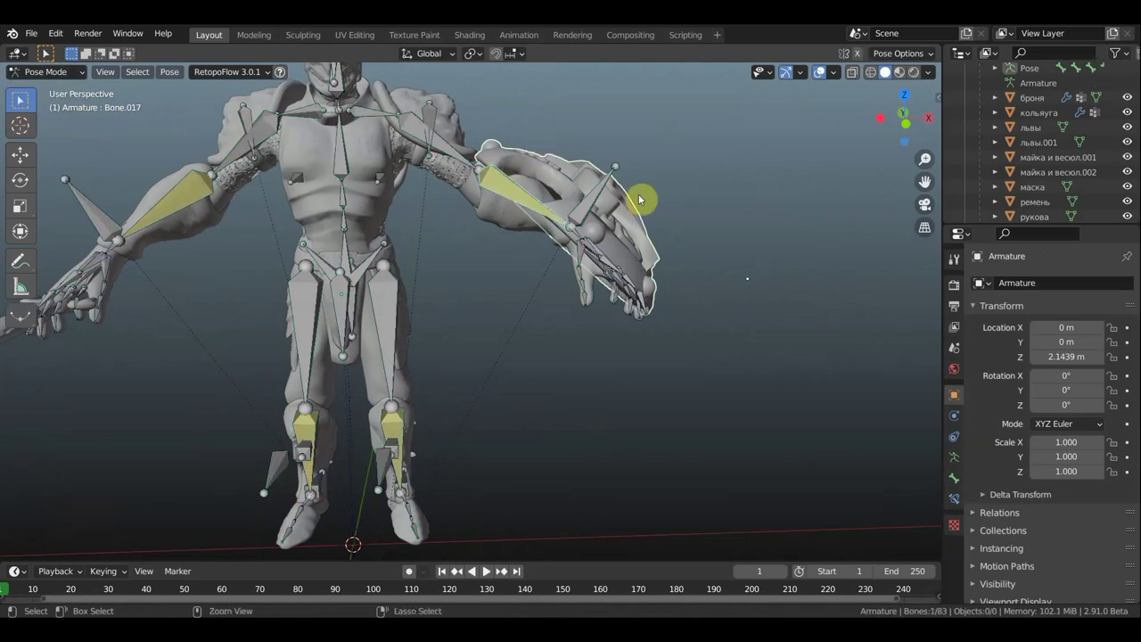
pyautogui.hotkey('ctrl', 'p')
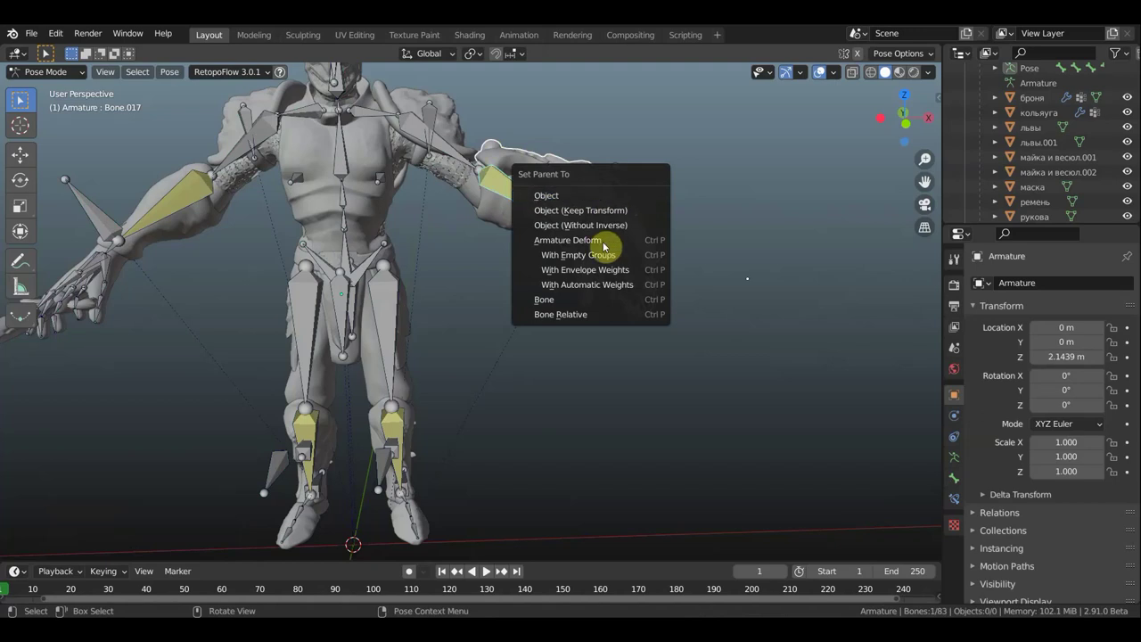
pyautogui.click(580, 299)
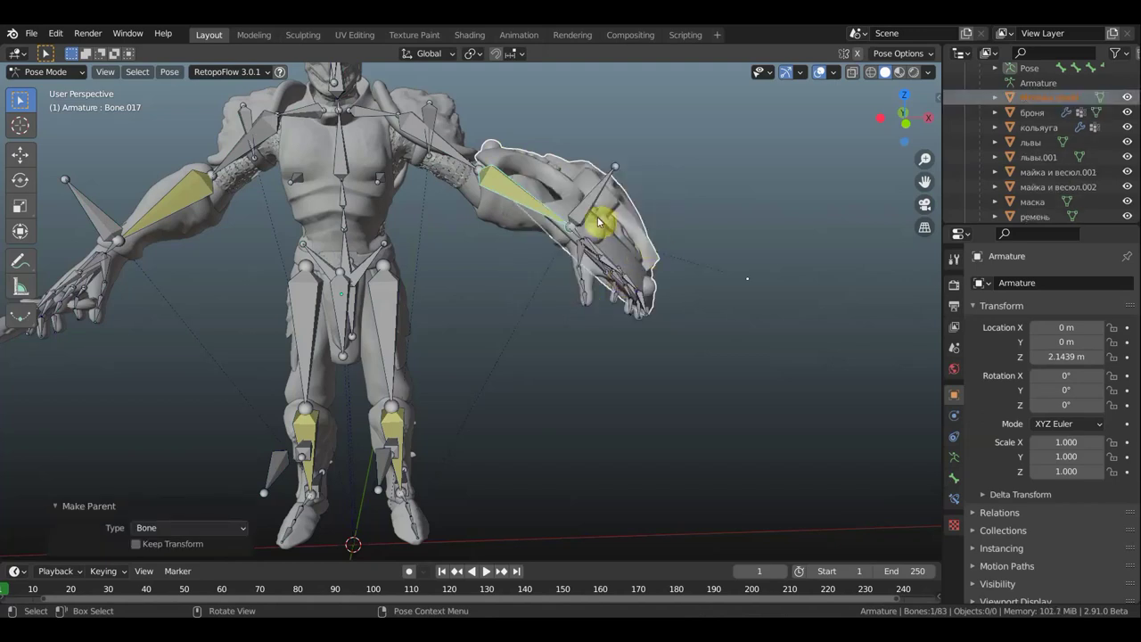
pyautogui.click(50, 71)
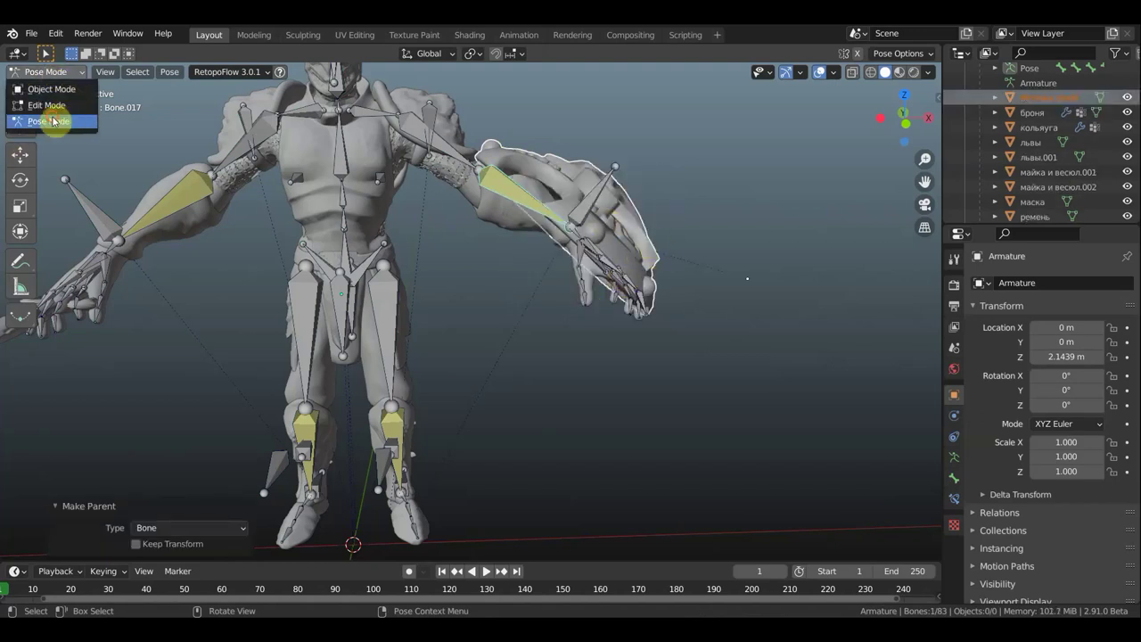
pyautogui.click(49, 121)
pyautogui.moveTo(624, 231); pyautogui.dragTo(684, 239, button='middle')
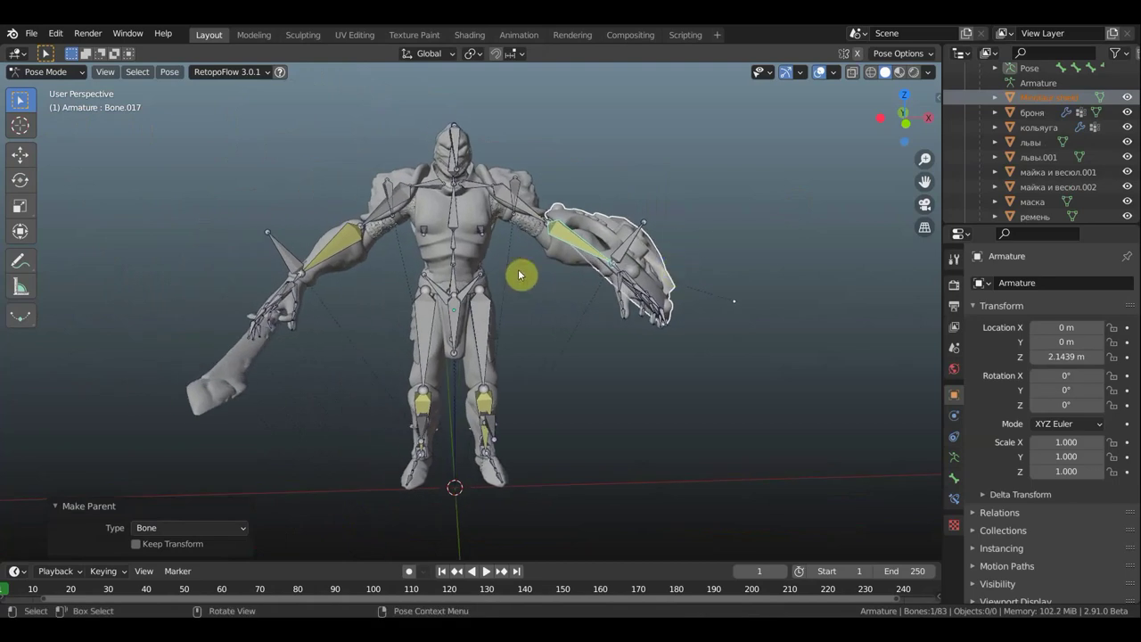
pyautogui.moveTo(570, 265)
pyautogui.mouseDown(button='middle')
pyautogui.moveTo(614, 163)
pyautogui.moveTo(657, 265)
pyautogui.moveTo(482, 139)
pyautogui.moveTo(535, 160)
pyautogui.moveTo(607, 356)
pyautogui.moveTo(578, 365)
pyautogui.moveTo(523, 415)
pyautogui.moveTo(541, 428)
pyautogui.moveTo(526, 429)
pyautogui.moveTo(574, 410)
pyautogui.moveTo(555, 397)
pyautogui.mouseUp(button='middle')
pyautogui.scroll(3, 550, 186)
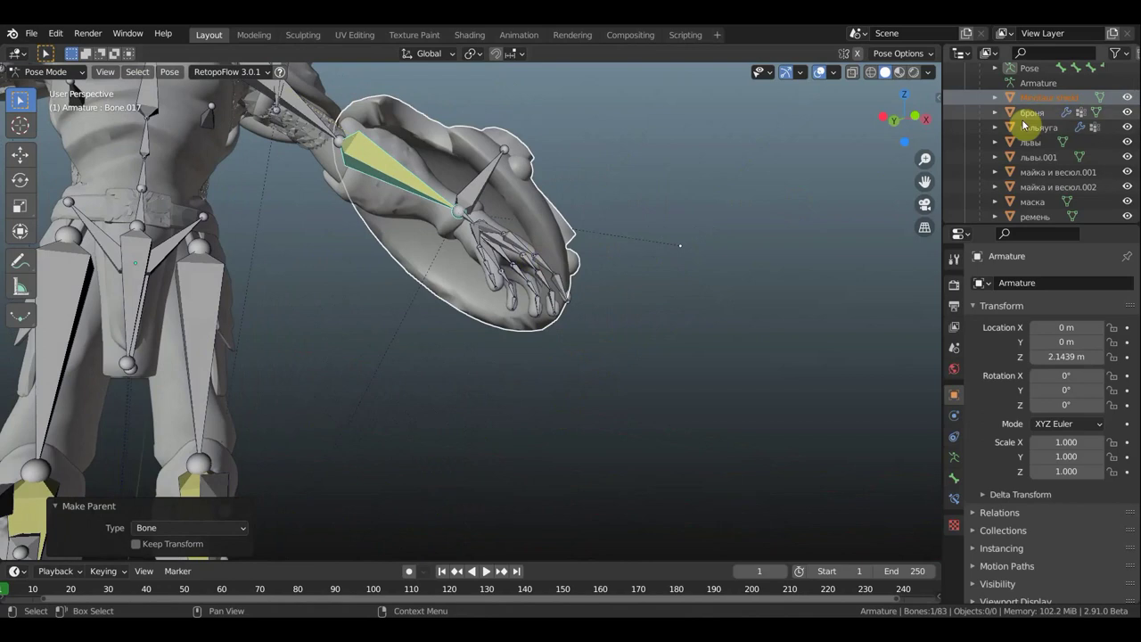
# Hide the Minotaur shield mesh from the viewport.
pyautogui.click(1129, 100)
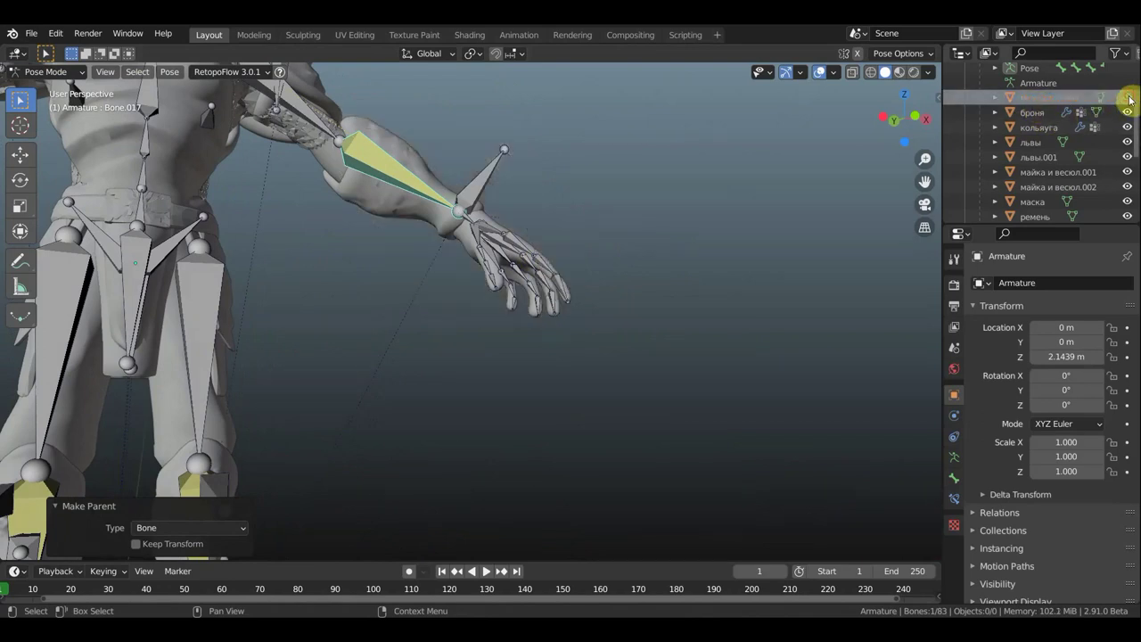
pyautogui.moveTo(474, 205); pyautogui.dragTo(458, 237, button='middle')
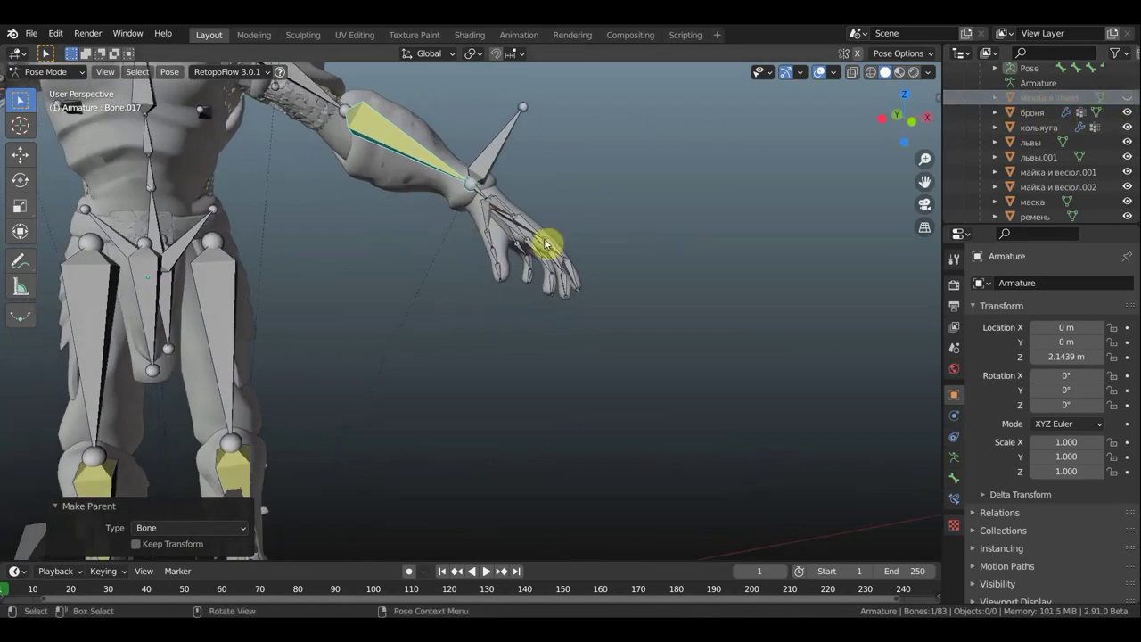
pyautogui.moveTo(541, 242); pyautogui.dragTo(542, 250, button='middle')
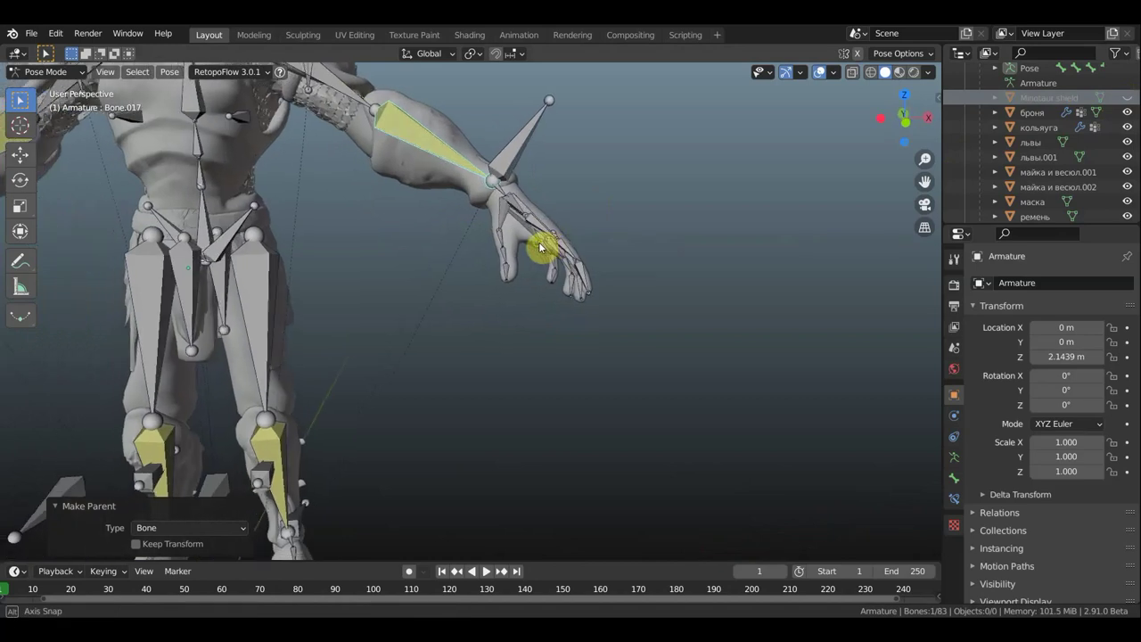
# Bend the first finger bones of the free hand inward, one by -74.6°.
pyautogui.click(585, 254)
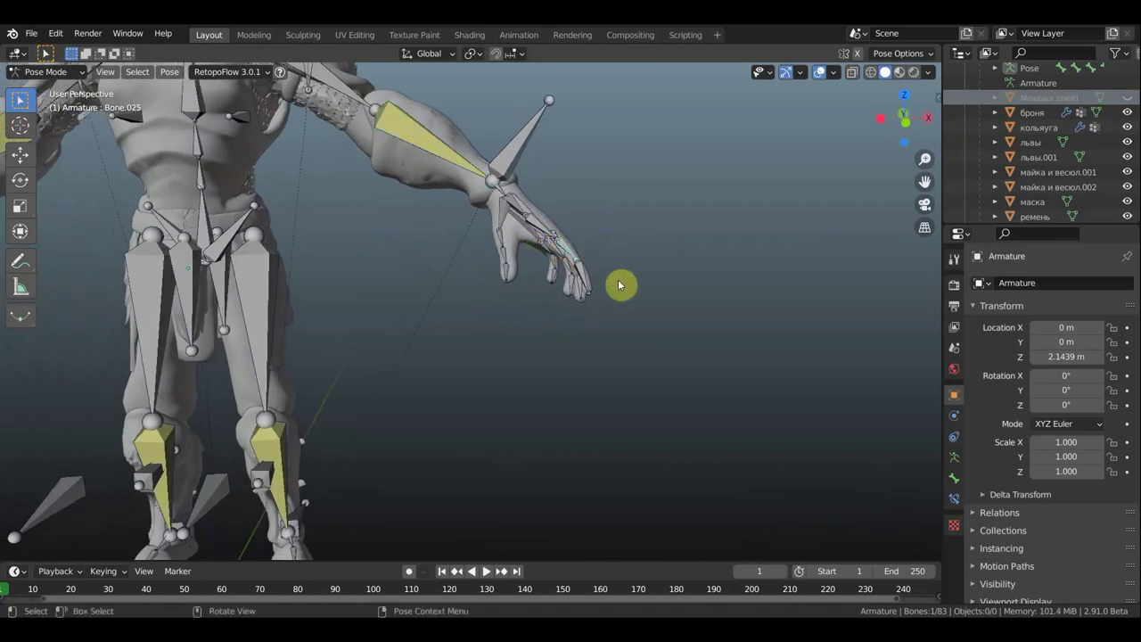
pyautogui.press('r')
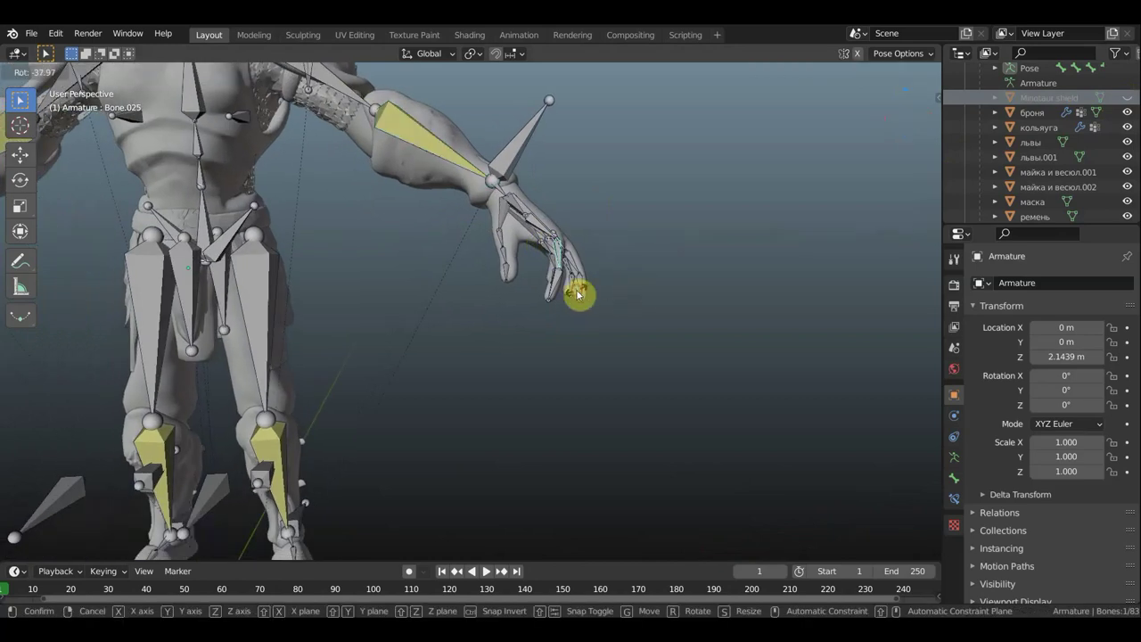
pyautogui.click(564, 288)
pyautogui.click(560, 287)
pyautogui.press('r')
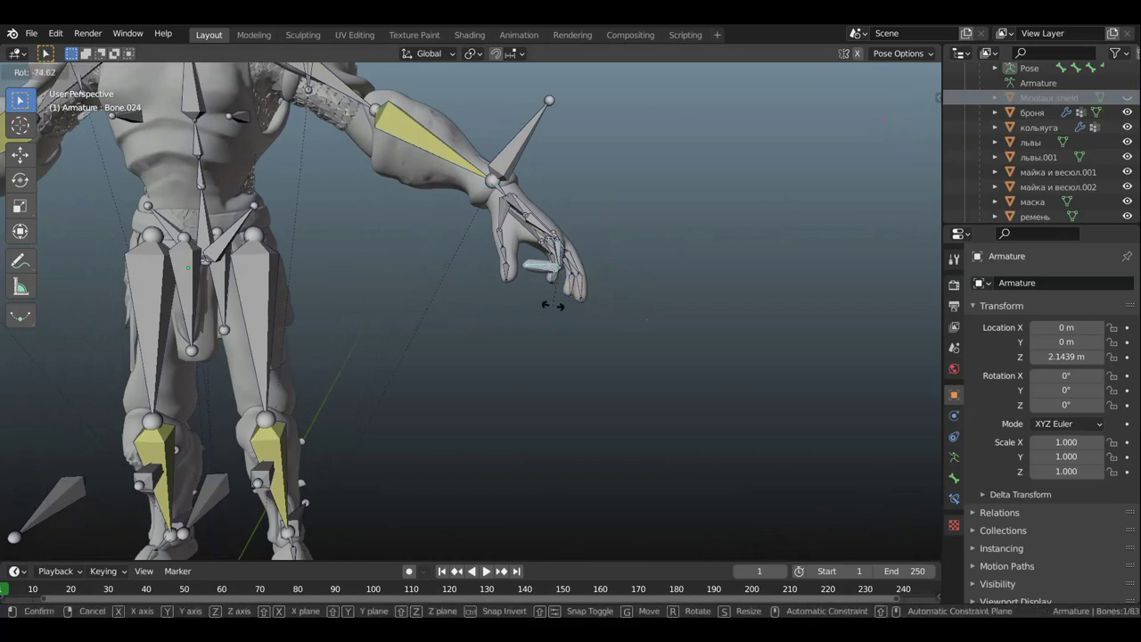
pyautogui.click(553, 305)
pyautogui.moveTo(557, 303)
pyautogui.mouseDown(button='middle')
pyautogui.moveTo(530, 309)
pyautogui.moveTo(468, 290)
pyautogui.mouseUp(button='middle')
pyautogui.press('r')
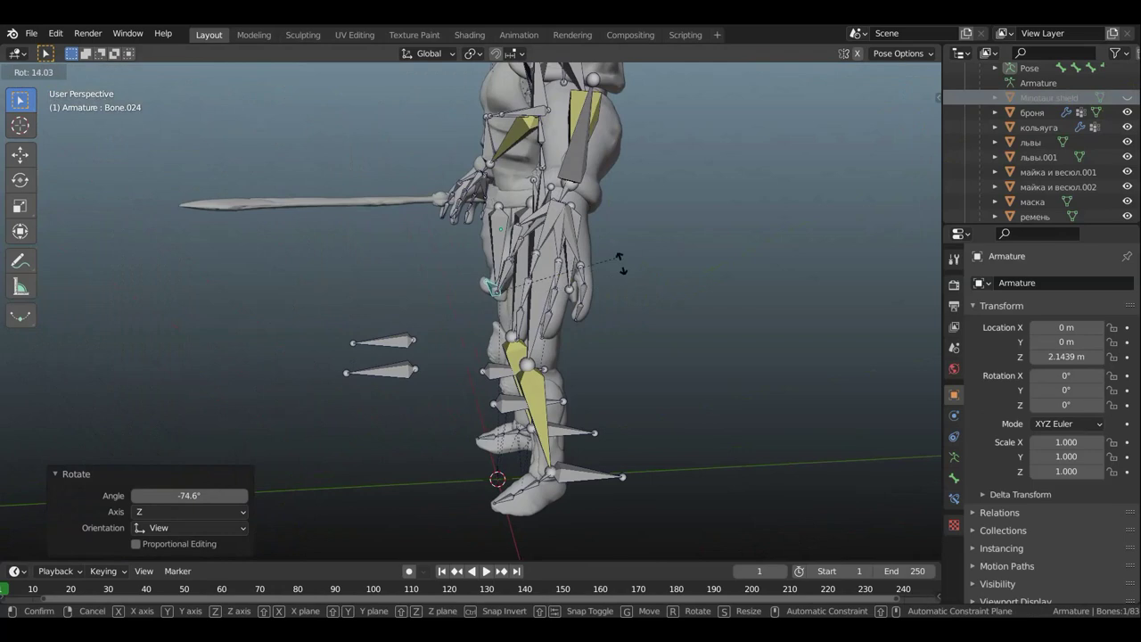
pyautogui.click(613, 305)
pyautogui.press('r')
pyautogui.rightClick(648, 374)
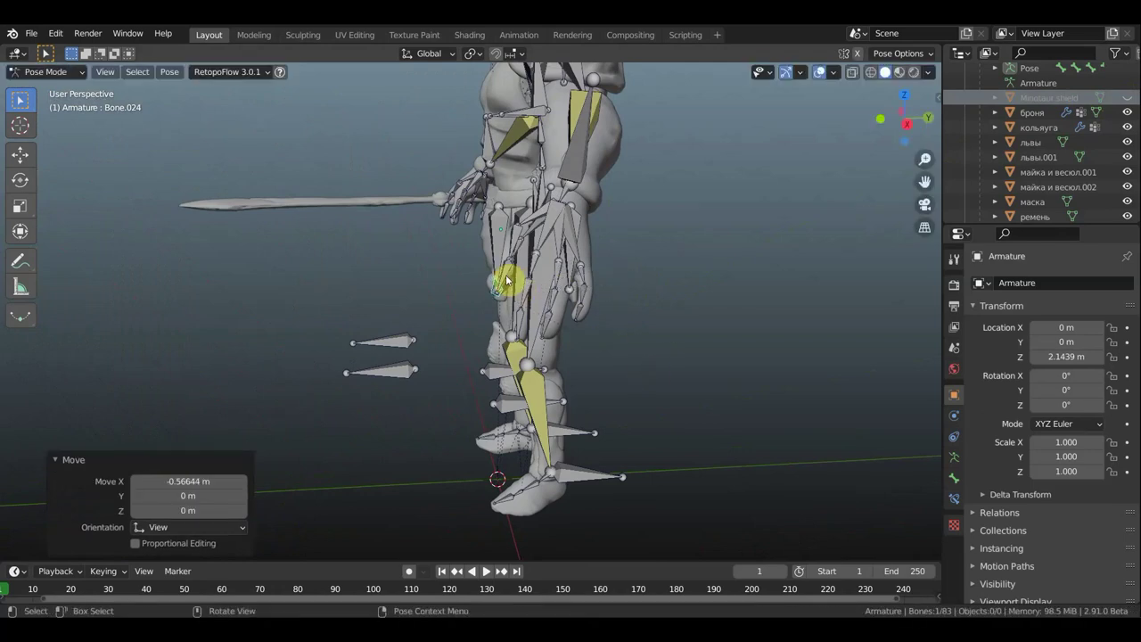
# Rotate the neighbouring finger bone 8.27° and bend the next finger joint inward.
pyautogui.press(']')
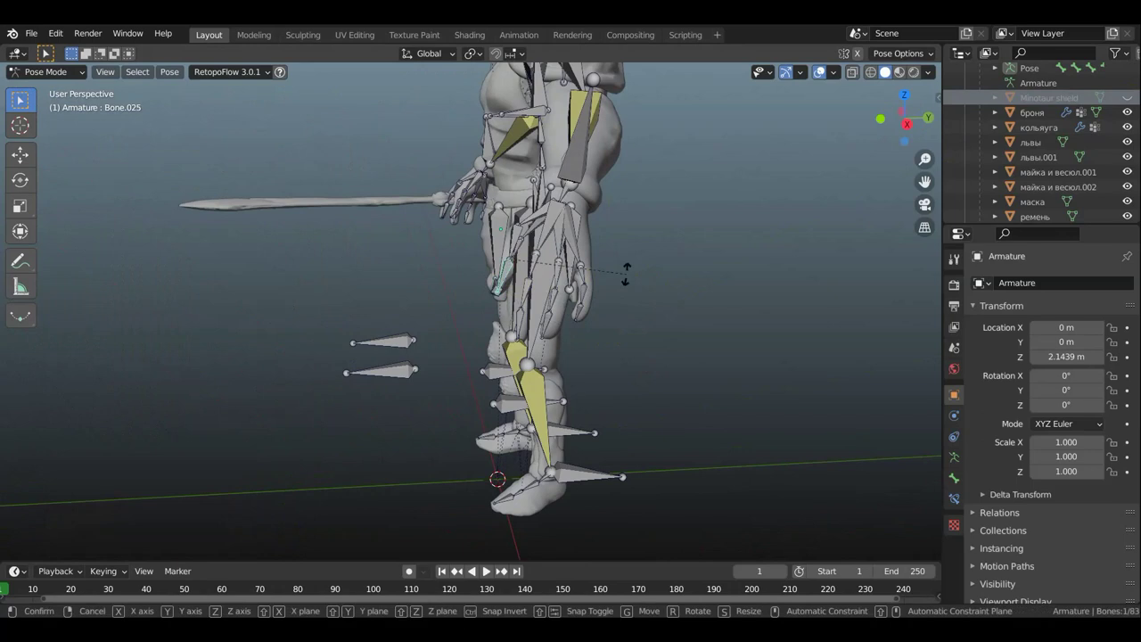
pyautogui.press('r')
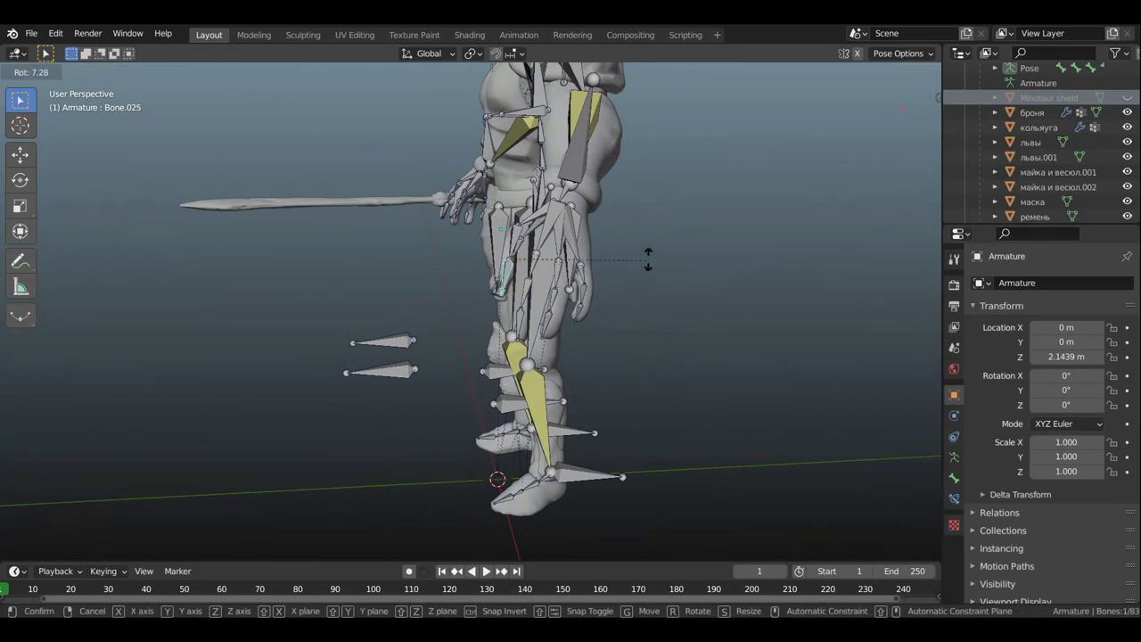
pyautogui.click(609, 266)
pyautogui.moveTo(536, 279)
pyautogui.mouseDown(button='middle')
pyautogui.moveTo(649, 270)
pyautogui.moveTo(594, 255)
pyautogui.mouseUp(button='middle')
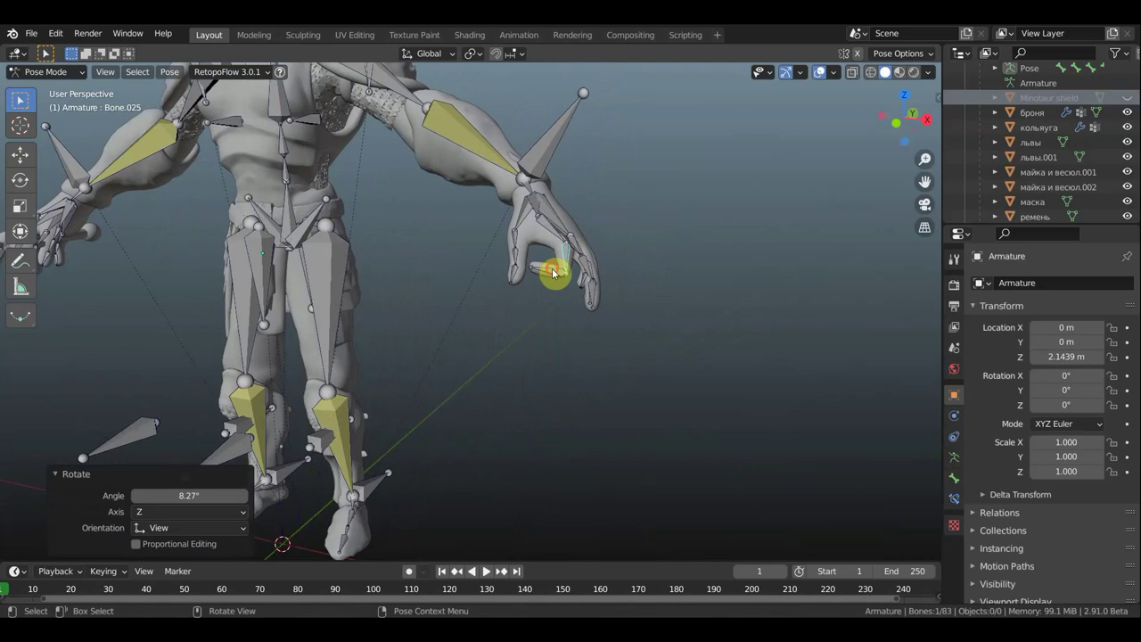
pyautogui.press('[')
pyautogui.press('r')
pyautogui.click(630, 302)
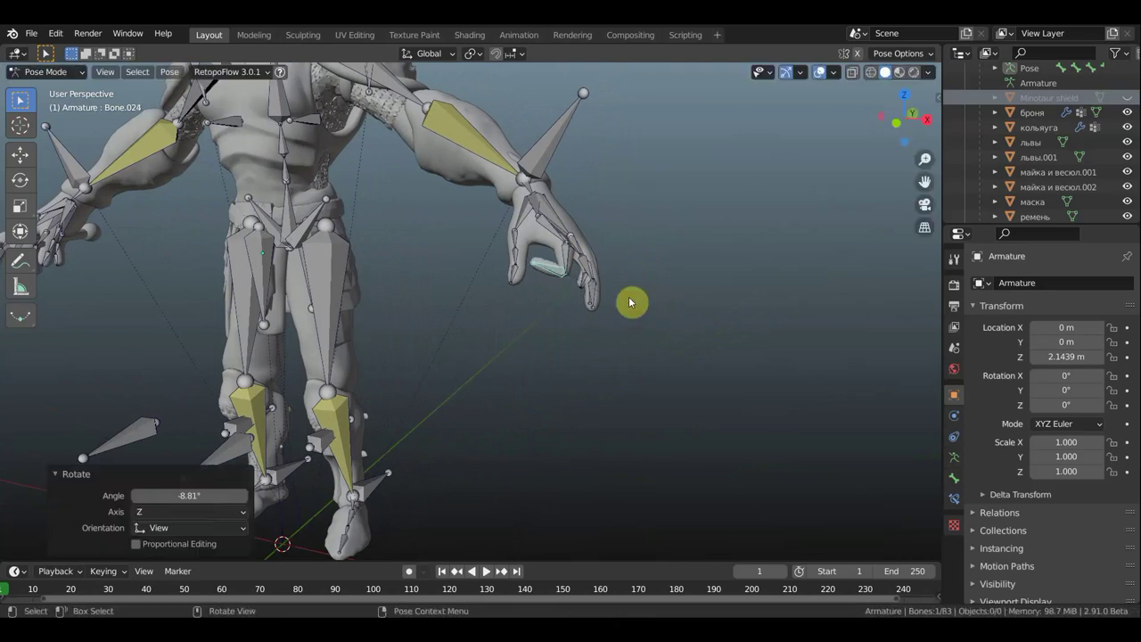
# Curl finger bones Bone.028 by -64.3° and Bone.027 by -59.7°.
pyautogui.click(585, 260)
pyautogui.press('r')
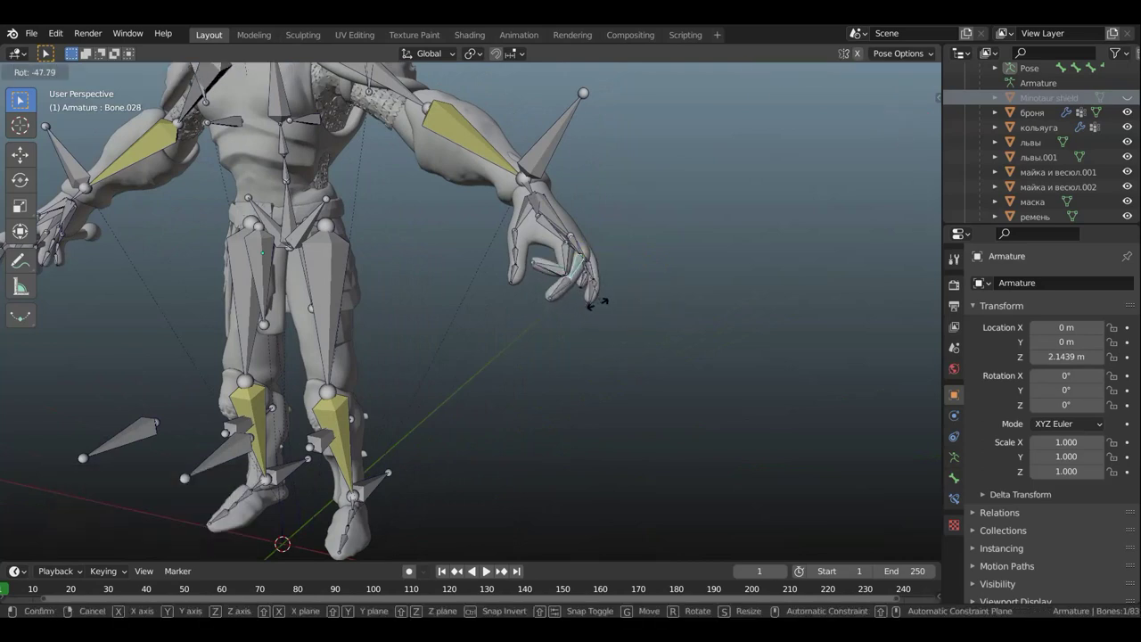
pyautogui.click(589, 310)
pyautogui.click(563, 288)
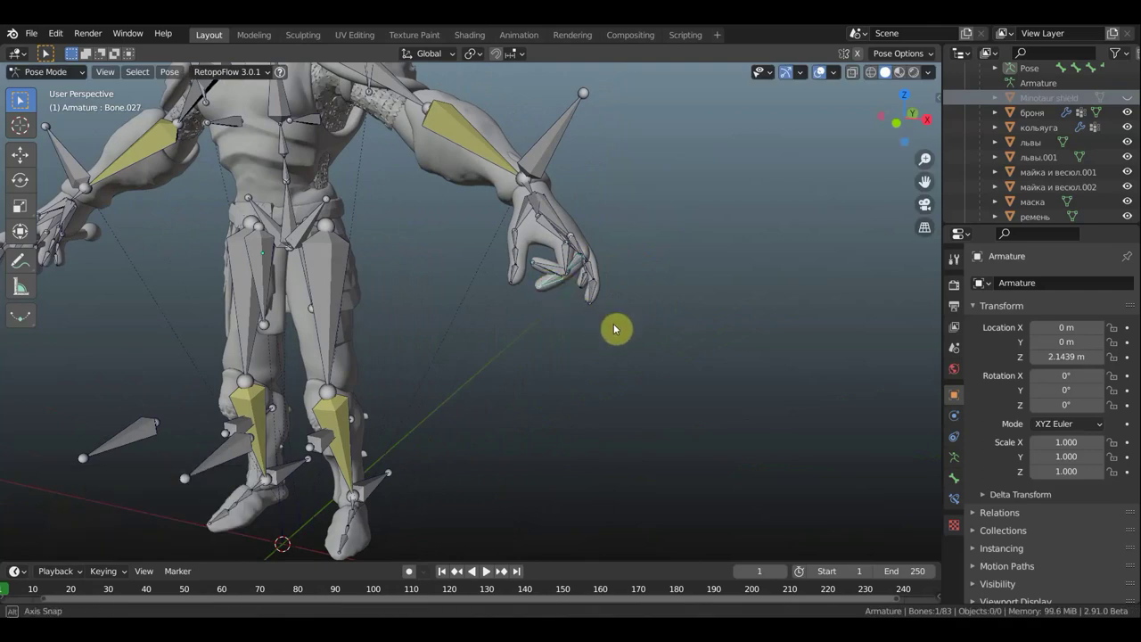
pyautogui.scroll(2, 642, 370)
pyautogui.scroll(2, 650, 377)
pyautogui.press('r')
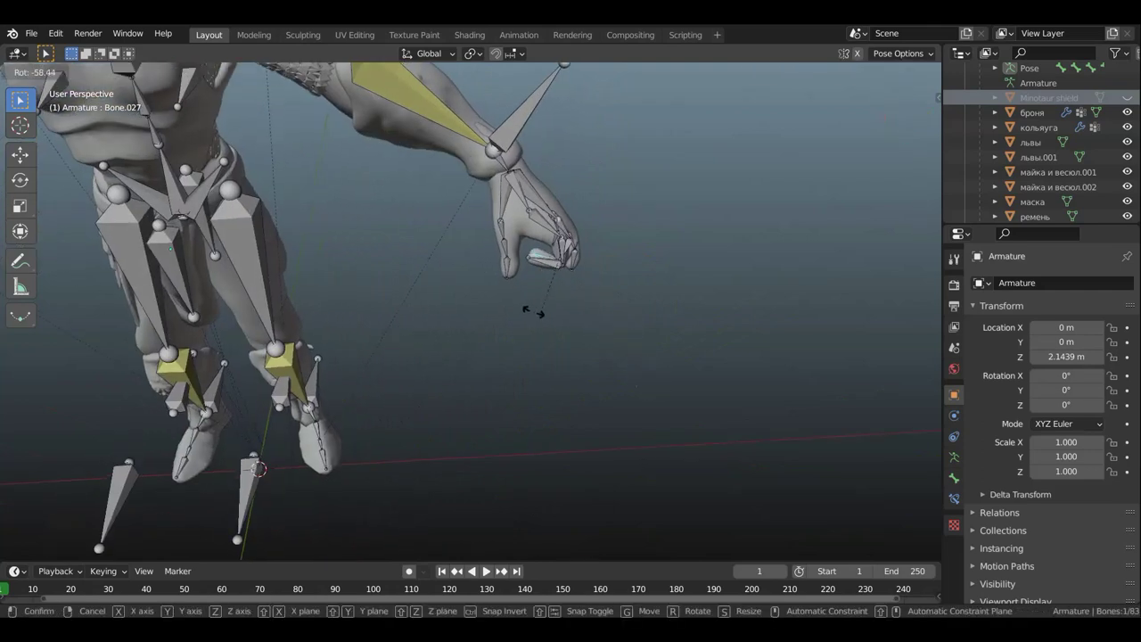
pyautogui.click(543, 319)
# Adjust Bone.028 by 39.9° and bend Bone.025 by 9.48°.
pyautogui.scroll(-3, 611, 303)
pyautogui.moveTo(612, 304)
pyautogui.mouseDown(button='middle')
pyautogui.moveTo(441, 267)
pyautogui.moveTo(472, 259)
pyautogui.mouseUp(button='middle')
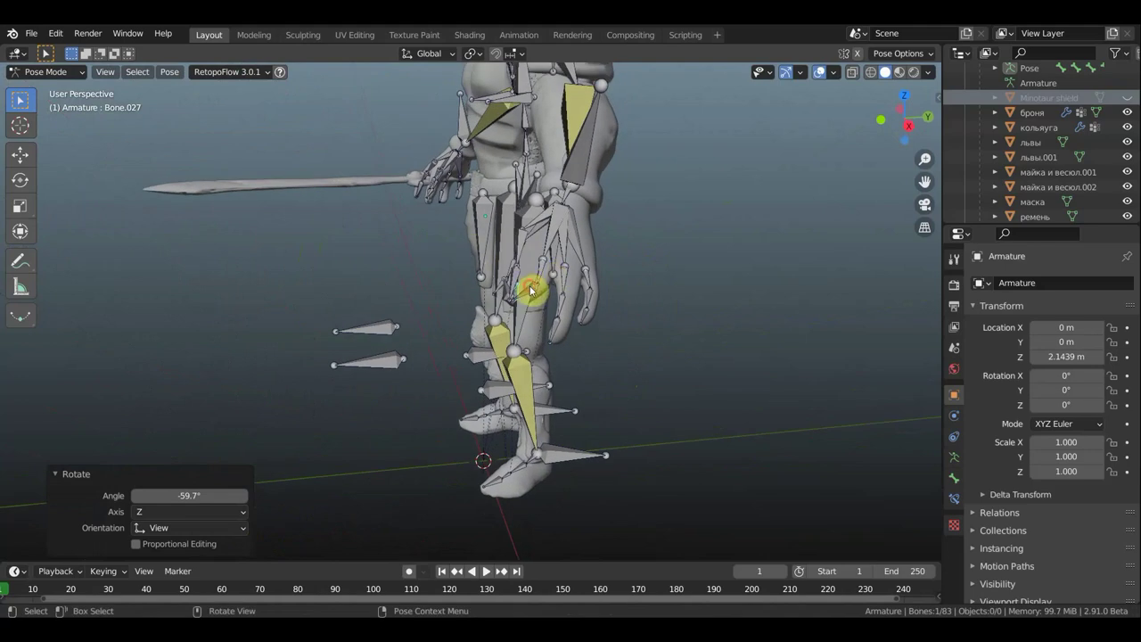
pyautogui.moveTo(735, 303); pyautogui.dragTo(729, 269, button='middle')
pyautogui.press('r')
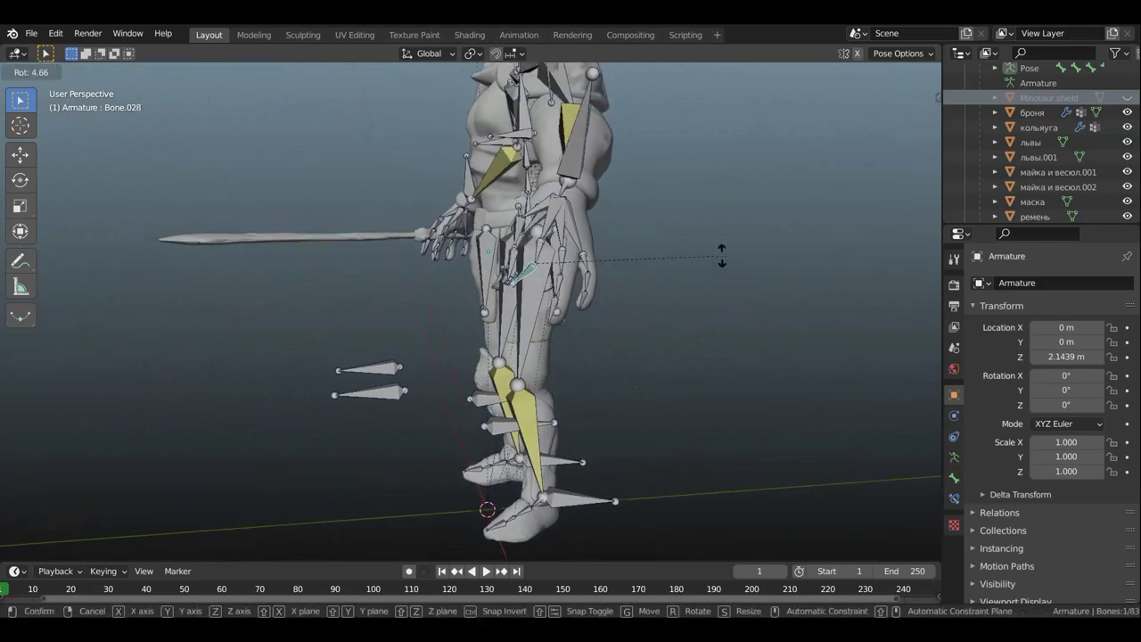
pyautogui.click(572, 235)
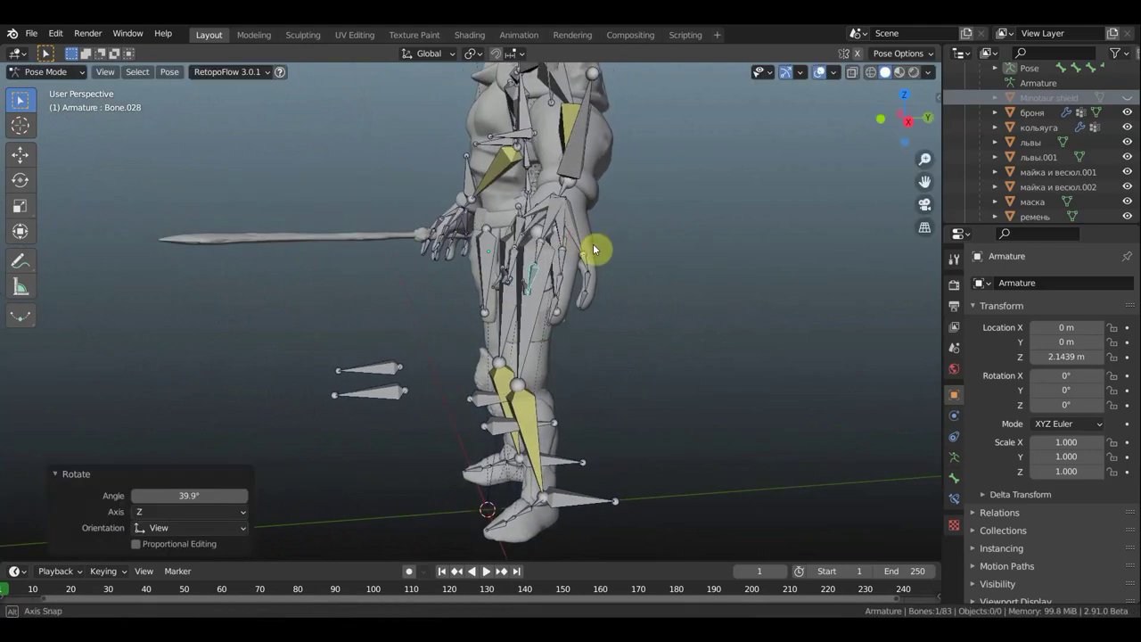
pyautogui.moveTo(593, 251); pyautogui.dragTo(540, 260, button='middle')
pyautogui.click(512, 267)
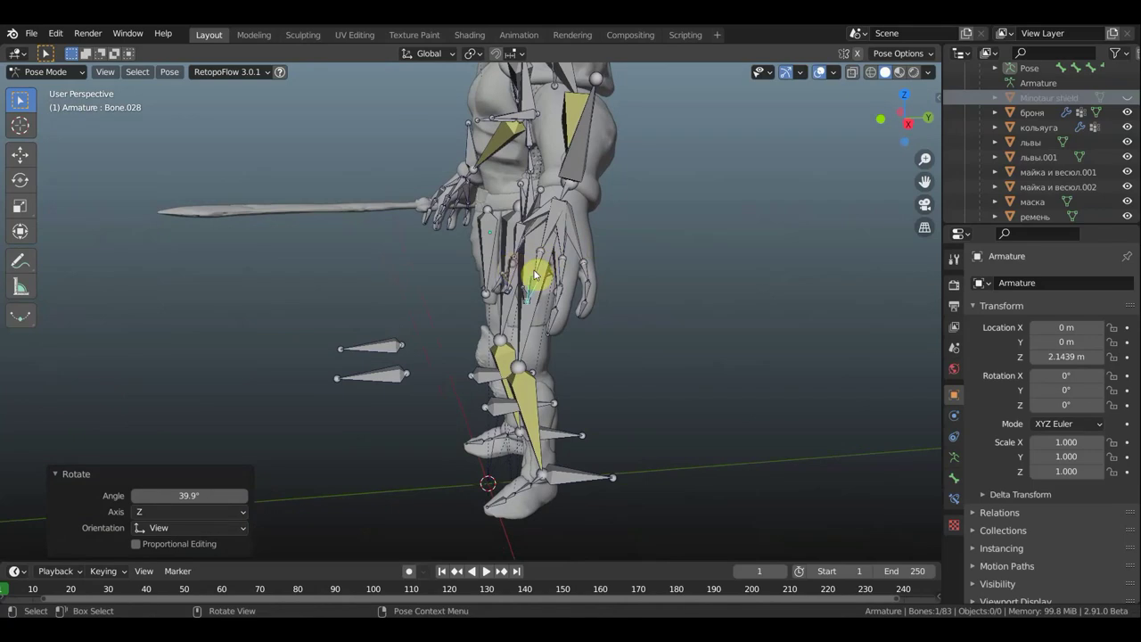
pyautogui.press('r')
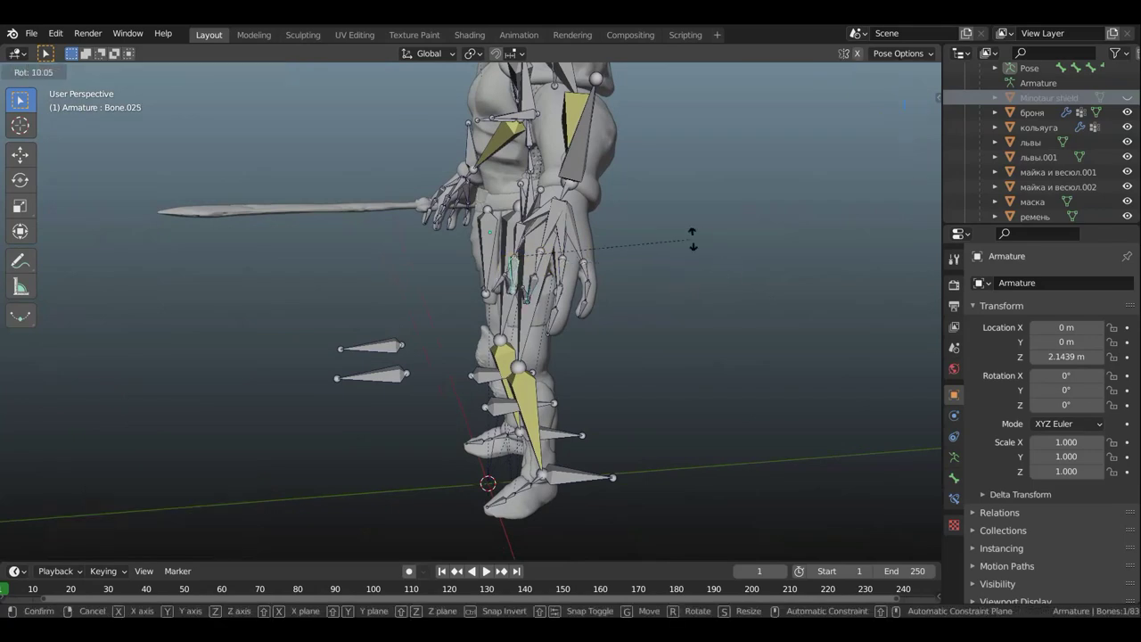
pyautogui.click(692, 238)
pyautogui.moveTo(681, 255)
pyautogui.mouseDown(button='middle')
pyautogui.moveTo(835, 259)
pyautogui.moveTo(598, 274)
pyautogui.moveTo(718, 293)
pyautogui.moveTo(767, 282)
pyautogui.mouseUp(button='middle')
# Curl Bone.031 by -56.6° and Bone.030 by -38.5°, then ease Bone.031 back 25.9°.
pyautogui.click(571, 260)
pyautogui.press('r')
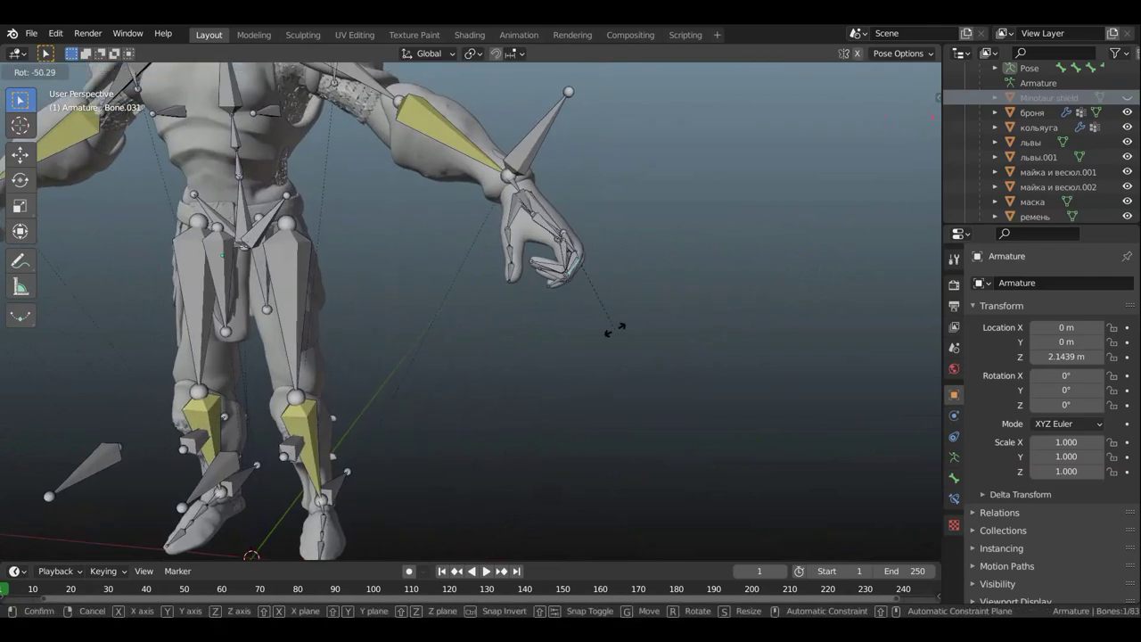
pyautogui.click(607, 334)
pyautogui.moveTo(594, 300)
pyautogui.mouseDown(button='middle')
pyautogui.moveTo(649, 232)
pyautogui.moveTo(540, 327)
pyautogui.moveTo(674, 380)
pyautogui.mouseUp(button='middle')
pyautogui.hotkey('ctrl', 'z')
pyautogui.press('r')
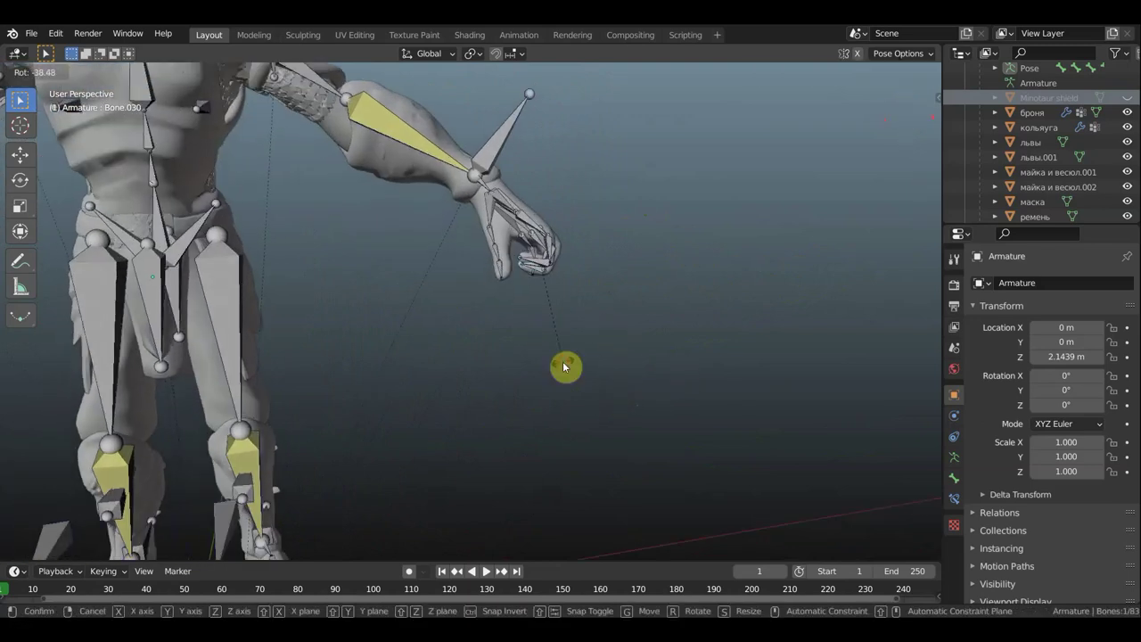
pyautogui.click(563, 366)
pyautogui.moveTo(634, 321)
pyautogui.mouseDown(button='middle')
pyautogui.moveTo(471, 307)
pyautogui.moveTo(582, 341)
pyautogui.moveTo(604, 277)
pyautogui.moveTo(573, 313)
pyautogui.mouseUp(button='middle')
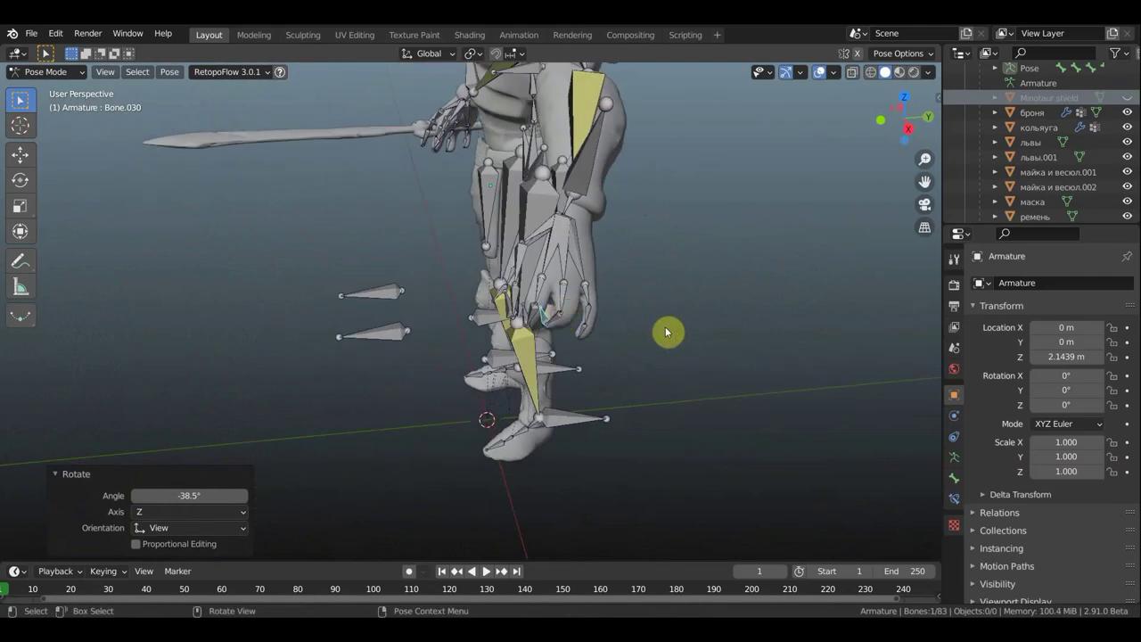
pyautogui.moveTo(665, 330); pyautogui.dragTo(654, 331, button='middle')
pyautogui.press('r')
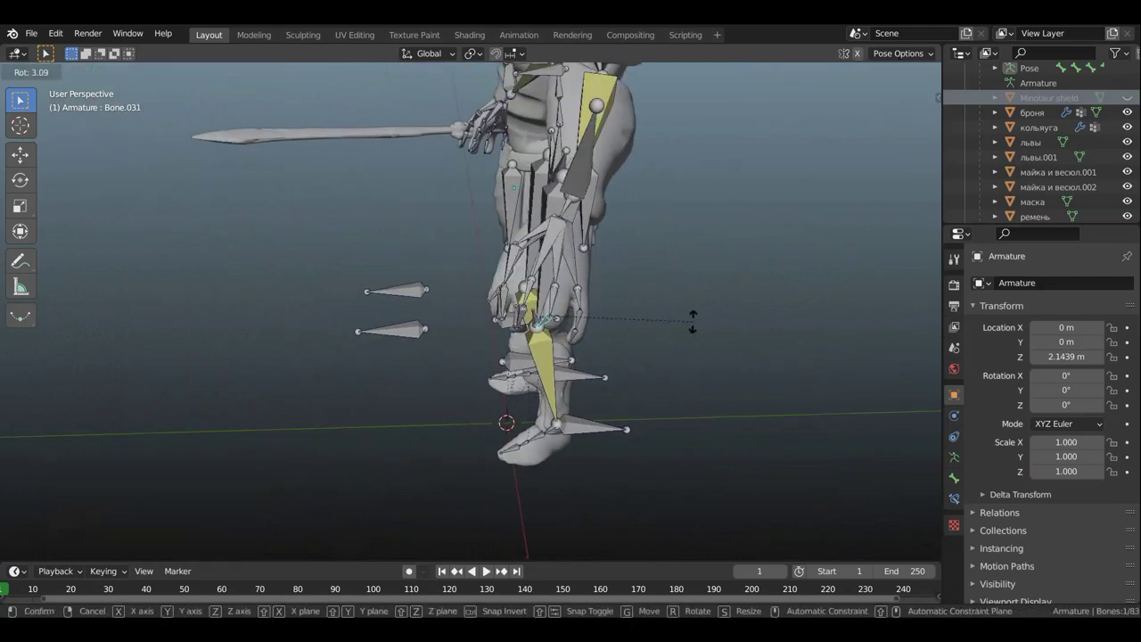
pyautogui.click(690, 265)
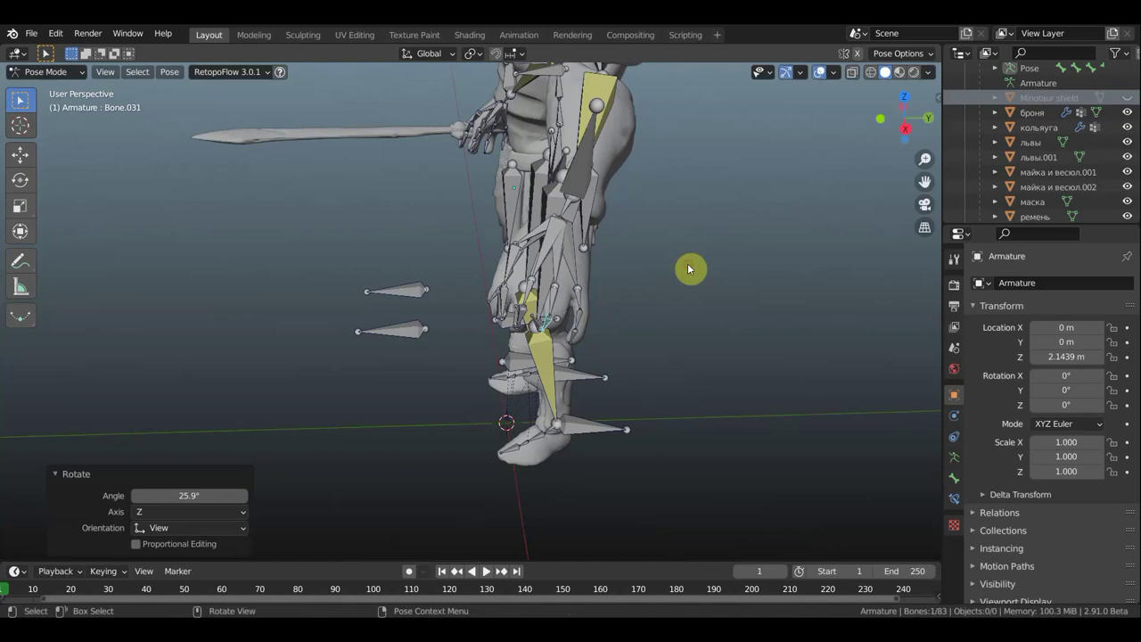
# Bend finger bones Bone.032 by -12.7° and Bone.034 by -24.8°.
pyautogui.click(582, 303)
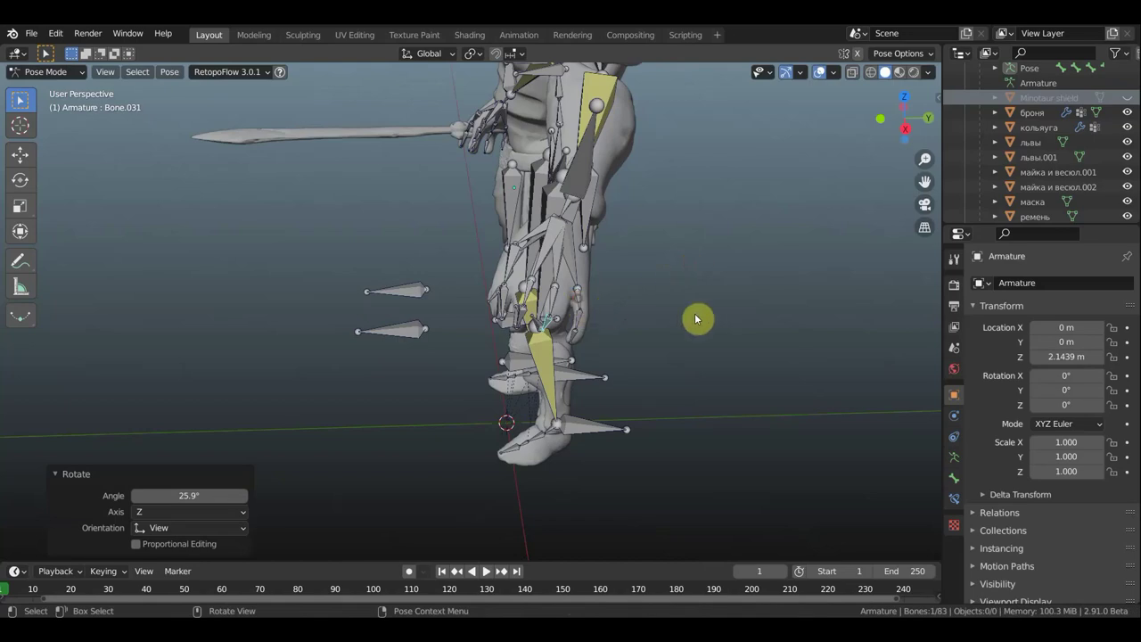
pyautogui.press('r')
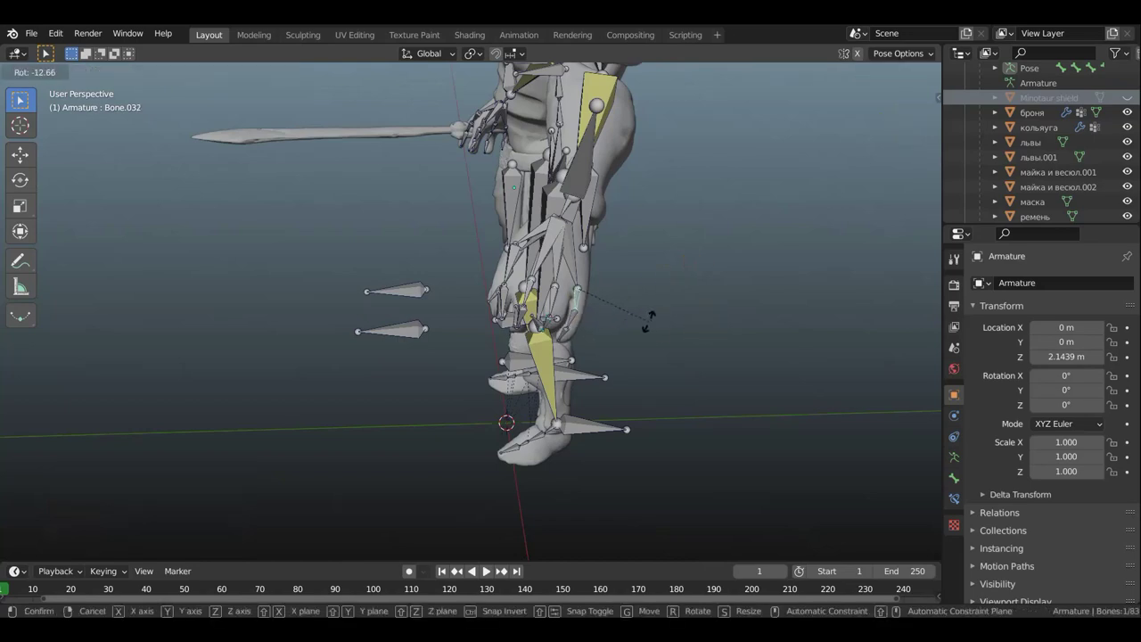
pyautogui.click(648, 320)
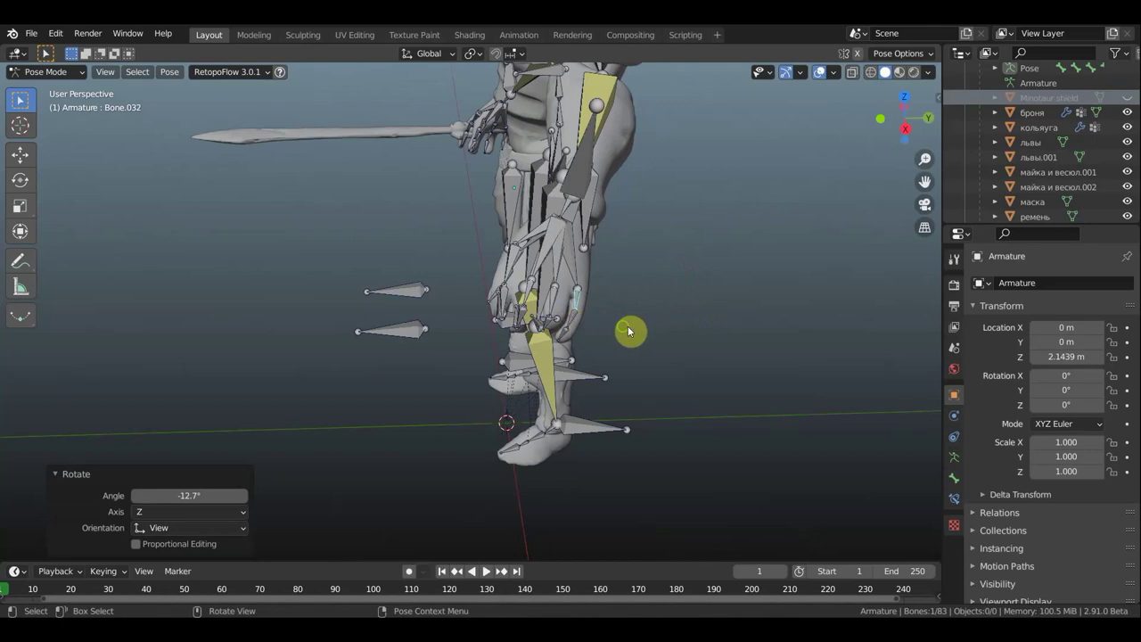
pyautogui.moveTo(628, 330); pyautogui.dragTo(897, 285, button='middle')
pyautogui.scroll(3, 902, 278)
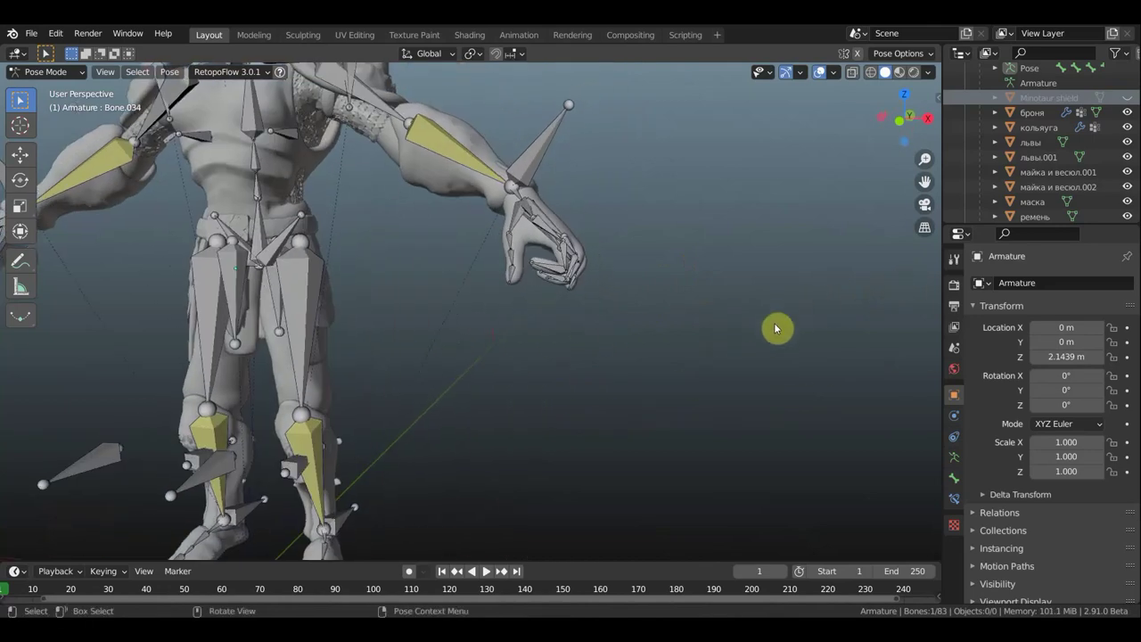
pyautogui.press('r')
pyautogui.click(670, 334)
pyautogui.moveTo(669, 331)
pyautogui.mouseDown(button='middle')
pyautogui.moveTo(698, 194)
pyautogui.moveTo(613, 339)
pyautogui.mouseUp(button='middle')
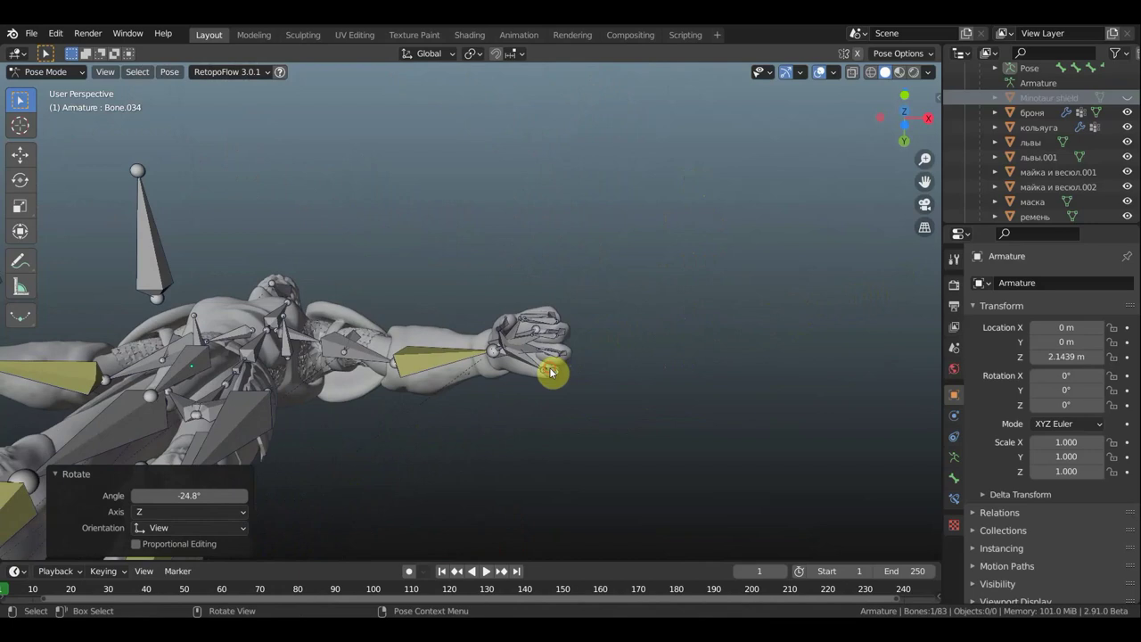
pyautogui.moveTo(651, 393); pyautogui.dragTo(675, 511, button='middle')
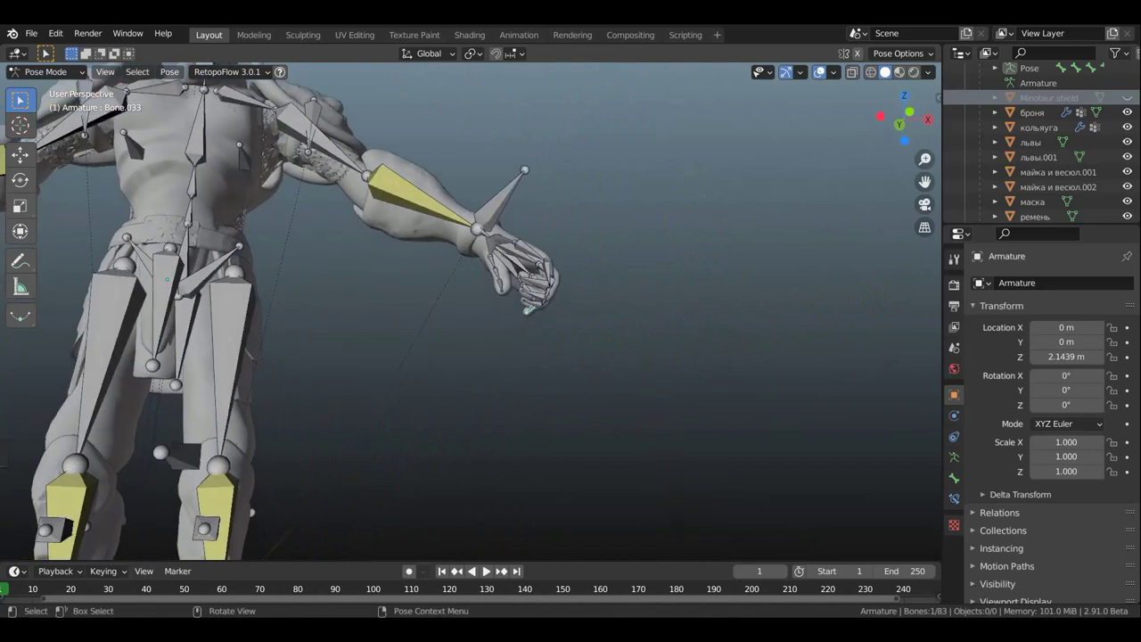
# Bend Bone.033 by -60.4° and turn Bone.036 15.9° then -22.4° to close the fist.
pyautogui.press('r')
pyautogui.click(642, 435)
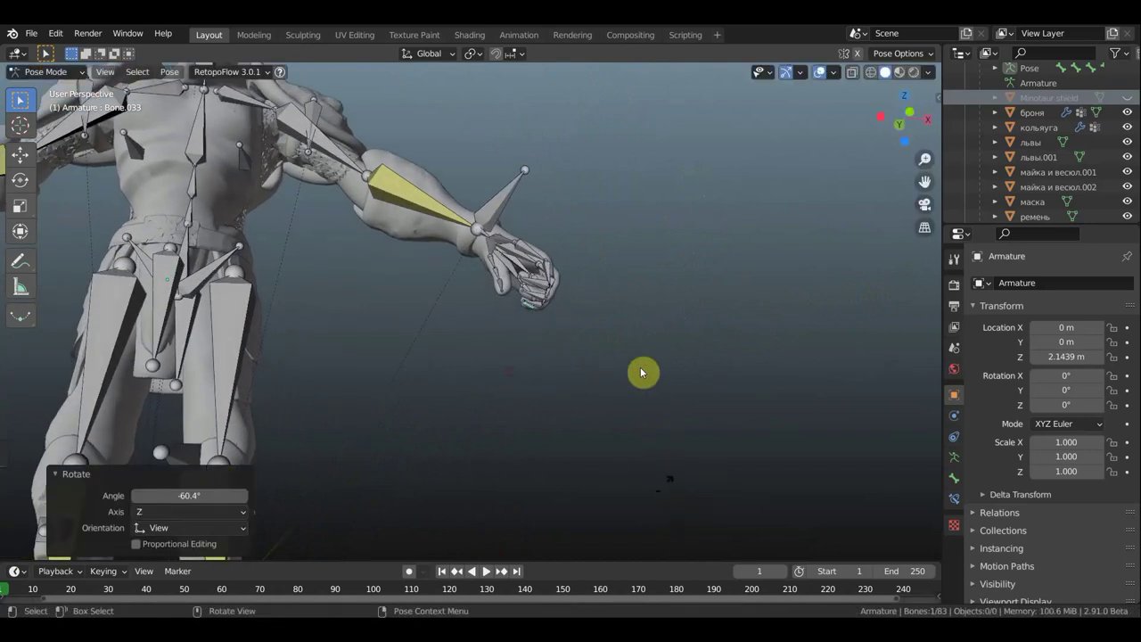
pyautogui.moveTo(642, 434)
pyautogui.mouseDown(button='middle')
pyautogui.moveTo(581, 438)
pyautogui.moveTo(606, 436)
pyautogui.moveTo(523, 257)
pyautogui.mouseUp(button='middle')
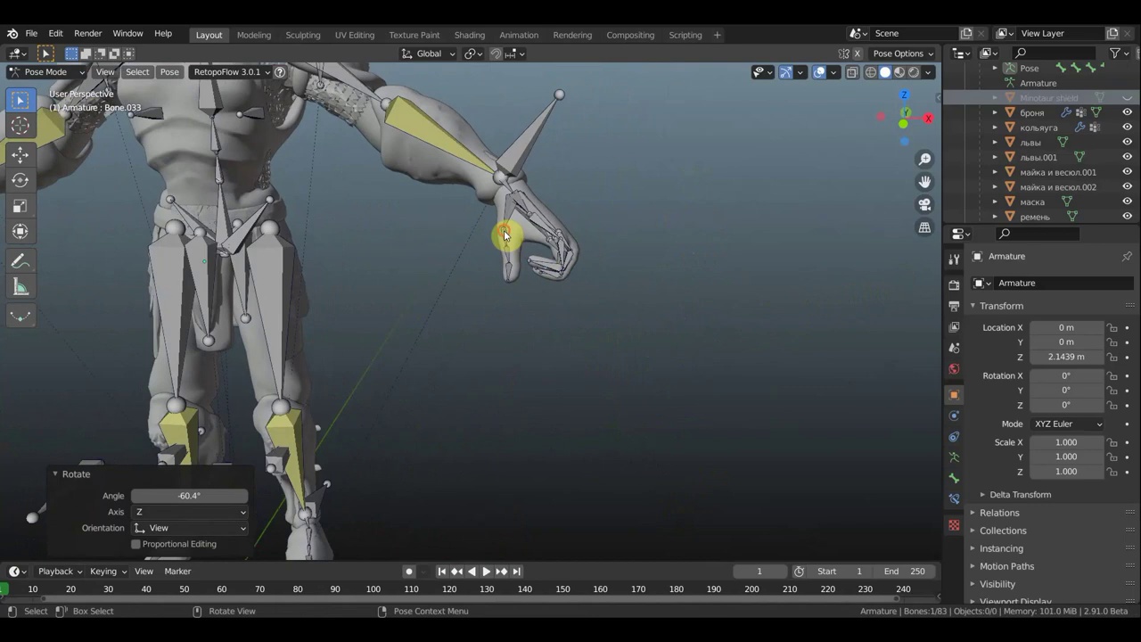
pyautogui.click(558, 242)
pyautogui.press('r')
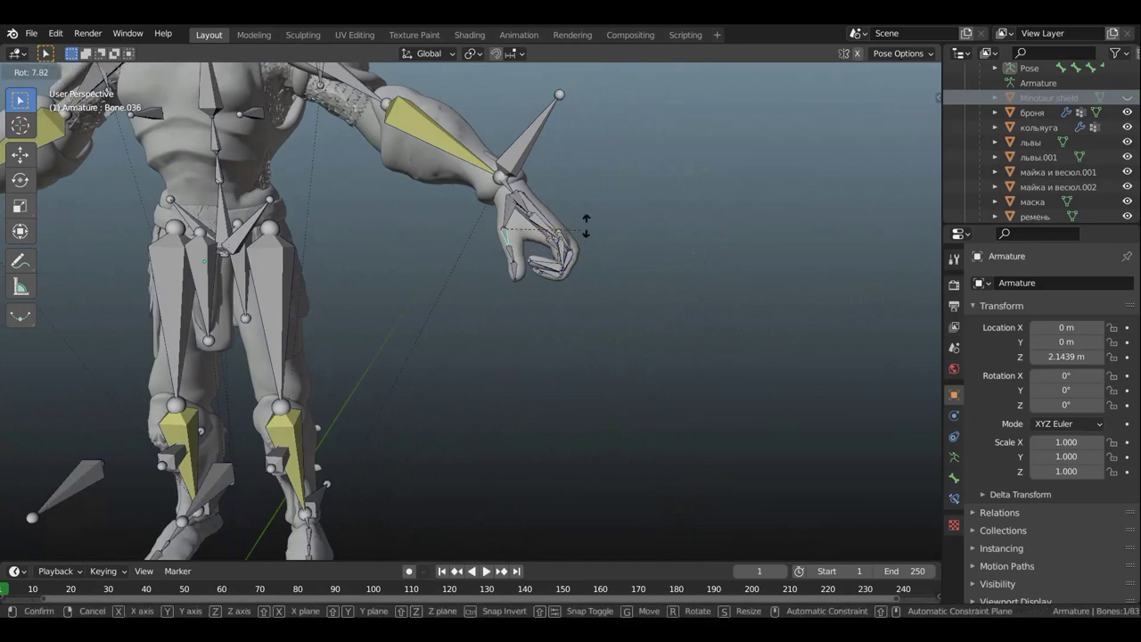
pyautogui.click(599, 221)
pyautogui.moveTo(614, 237); pyautogui.dragTo(691, 168, button='middle')
pyautogui.press('r')
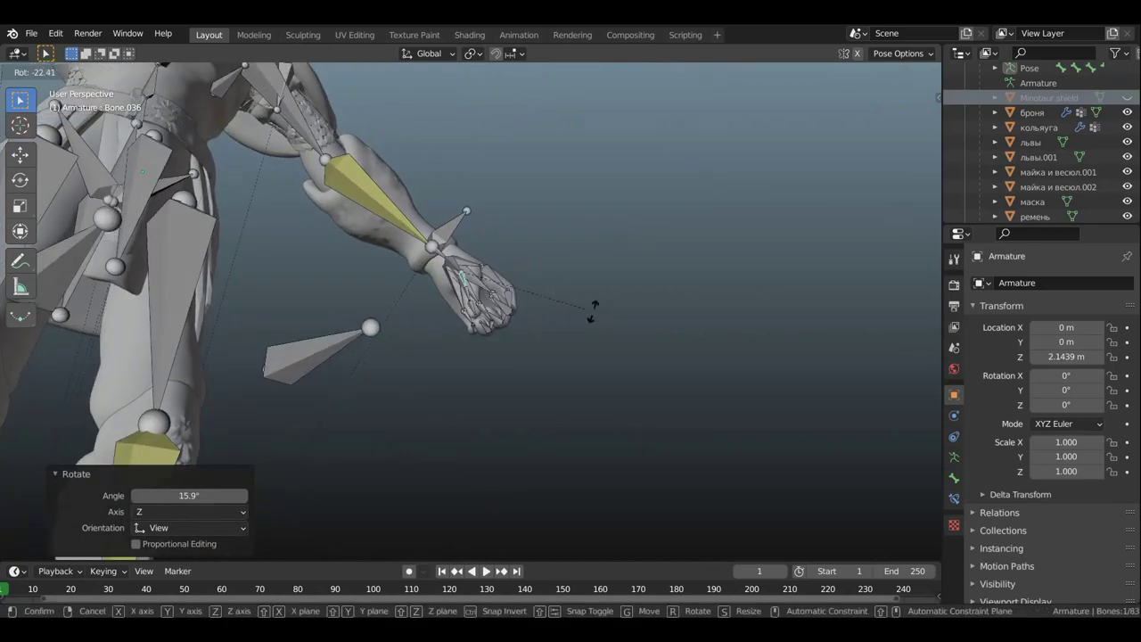
pyautogui.click(592, 311)
pyautogui.moveTo(593, 315)
pyautogui.mouseDown(button='middle')
pyautogui.moveTo(509, 357)
pyautogui.moveTo(502, 384)
pyautogui.moveTo(531, 313)
pyautogui.moveTo(525, 328)
pyautogui.moveTo(747, 301)
pyautogui.mouseUp(button='middle')
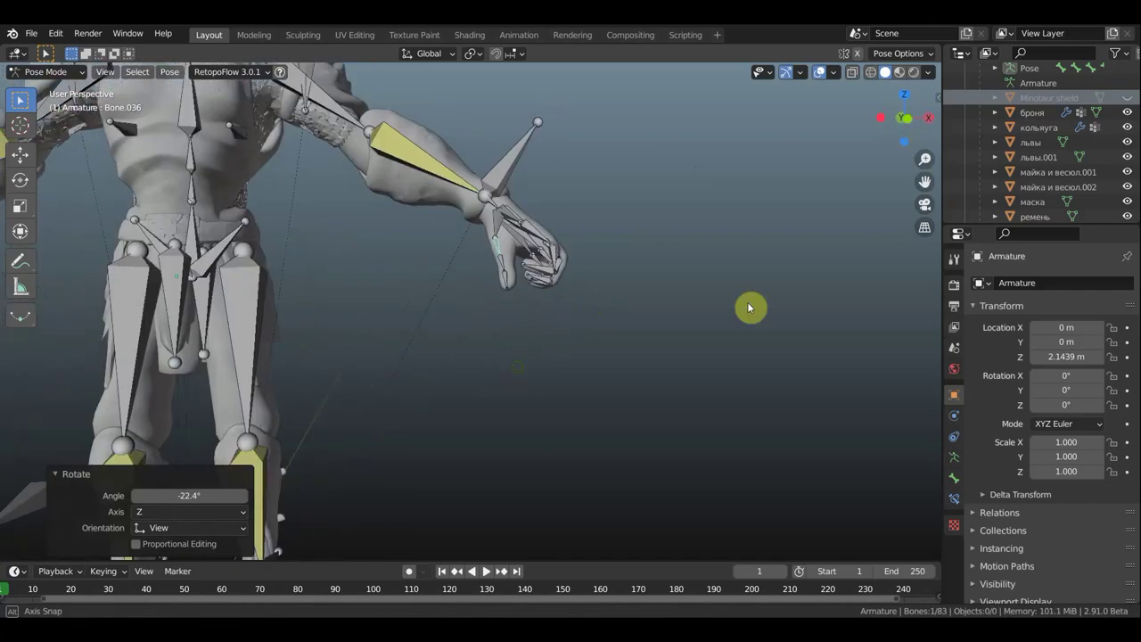
# Unhide the Minotaur shield in the Outliner and view the armature from the front.
pyautogui.click(1128, 100)
pyautogui.moveTo(743, 239); pyautogui.dragTo(607, 284, button='middle')
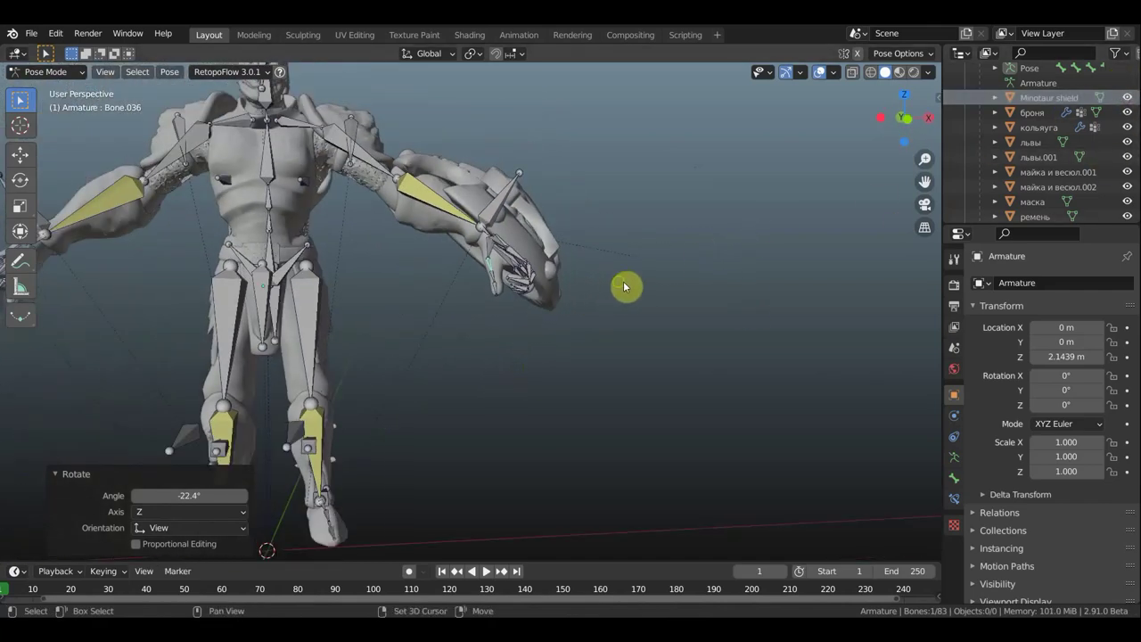
pyautogui.scroll(-5, 625, 286)
pyautogui.moveTo(838, 327)
pyautogui.mouseDown(button='middle')
pyautogui.moveTo(581, 344)
pyautogui.moveTo(664, 359)
pyautogui.moveTo(548, 303)
pyautogui.mouseUp(button='middle')
pyautogui.moveTo(689, 324); pyautogui.dragTo(564, 312, button='middle')
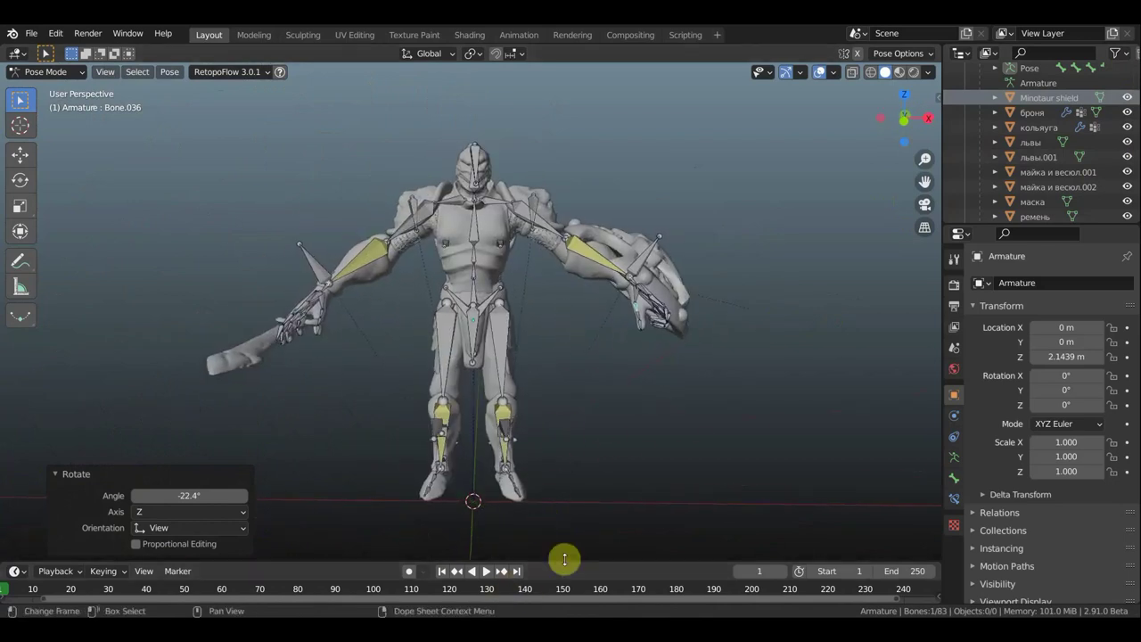
# Enlarge the timeline area and bring up the interaction mode list.
pyautogui.moveTo(566, 560); pyautogui.dragTo(565, 501)
pyautogui.scroll(-2, 622, 446)
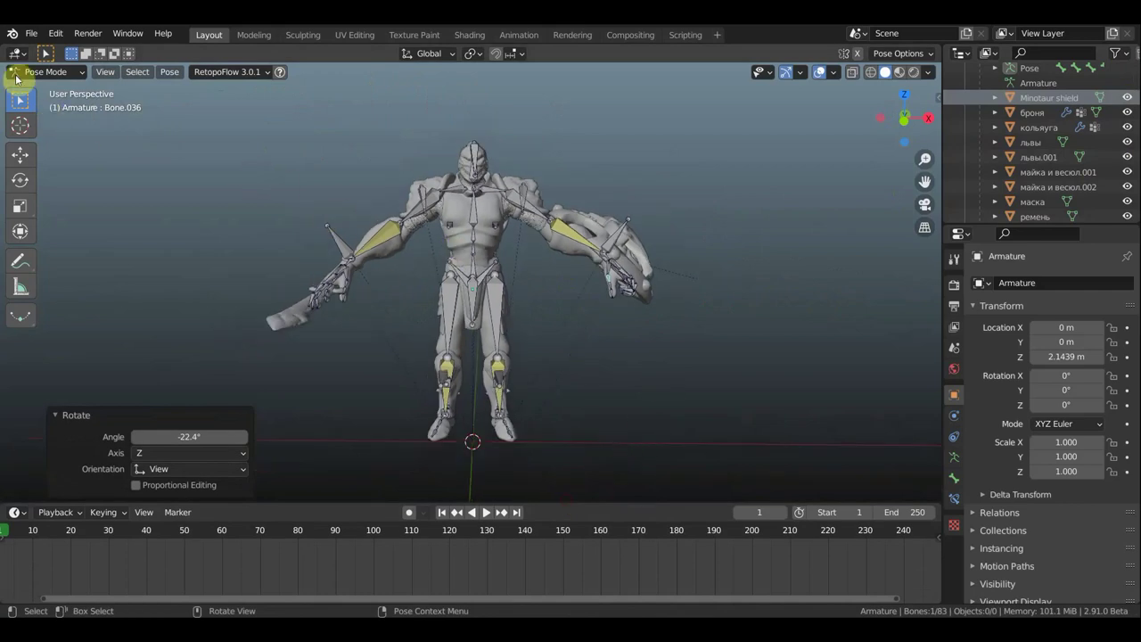
pyautogui.click(50, 76)
# In Object Mode, select the sword меч, scale it up and move it toward the hand.
pyautogui.click(76, 91)
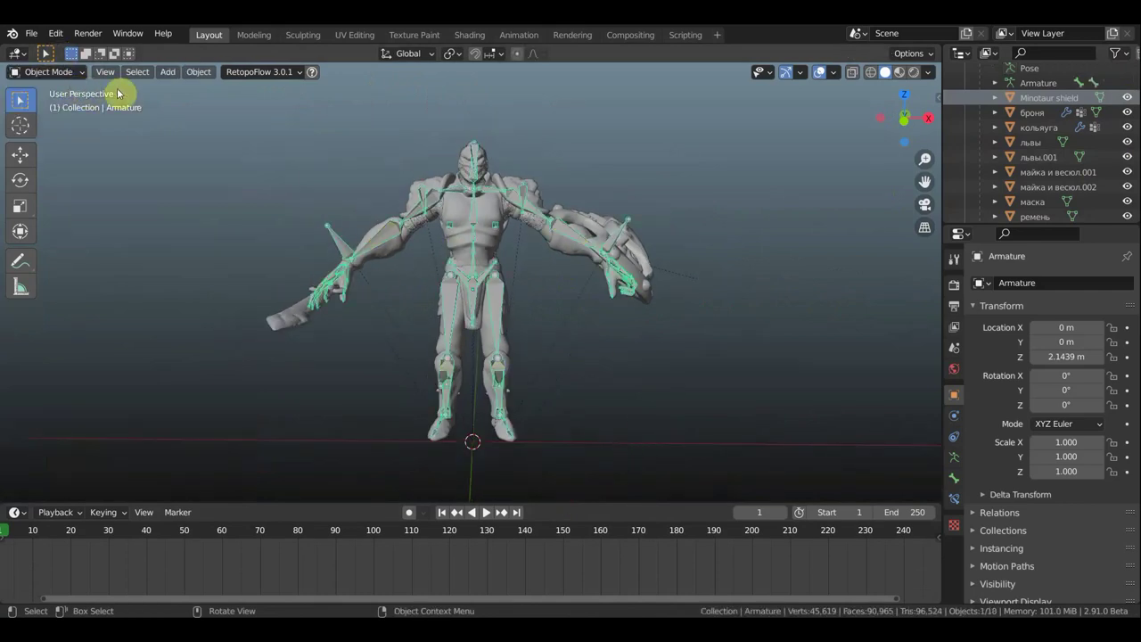
pyautogui.click(291, 326)
pyautogui.moveTo(351, 275)
pyautogui.mouseDown(button='middle')
pyautogui.moveTo(428, 342)
pyautogui.moveTo(398, 312)
pyautogui.moveTo(366, 316)
pyautogui.moveTo(477, 315)
pyautogui.mouseUp(button='middle')
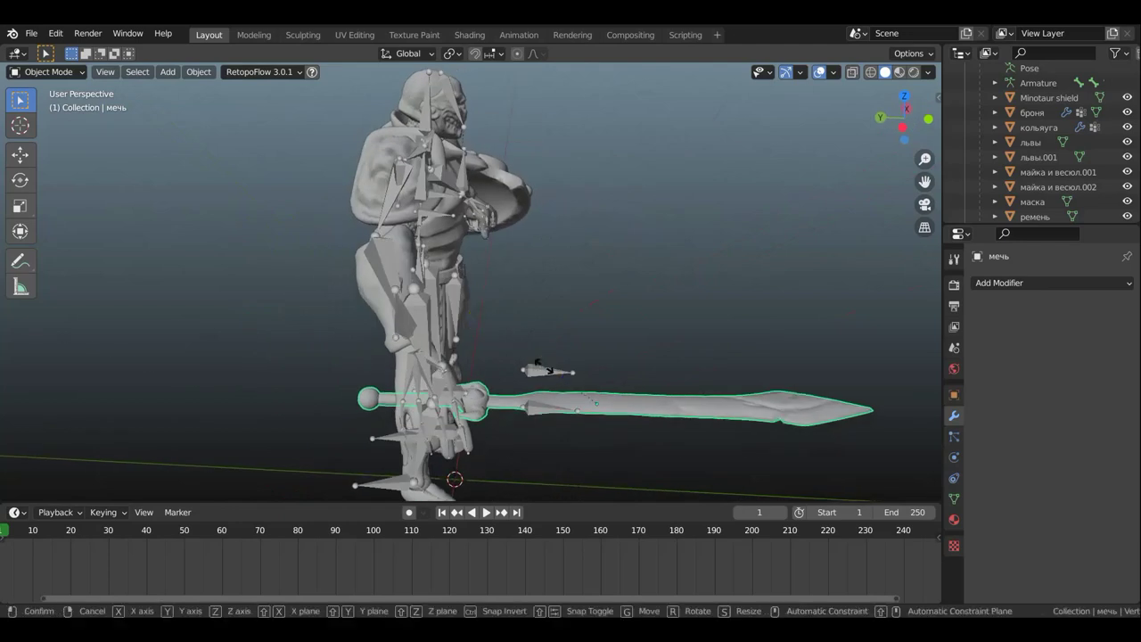
pyautogui.press('s')
pyautogui.click(520, 367)
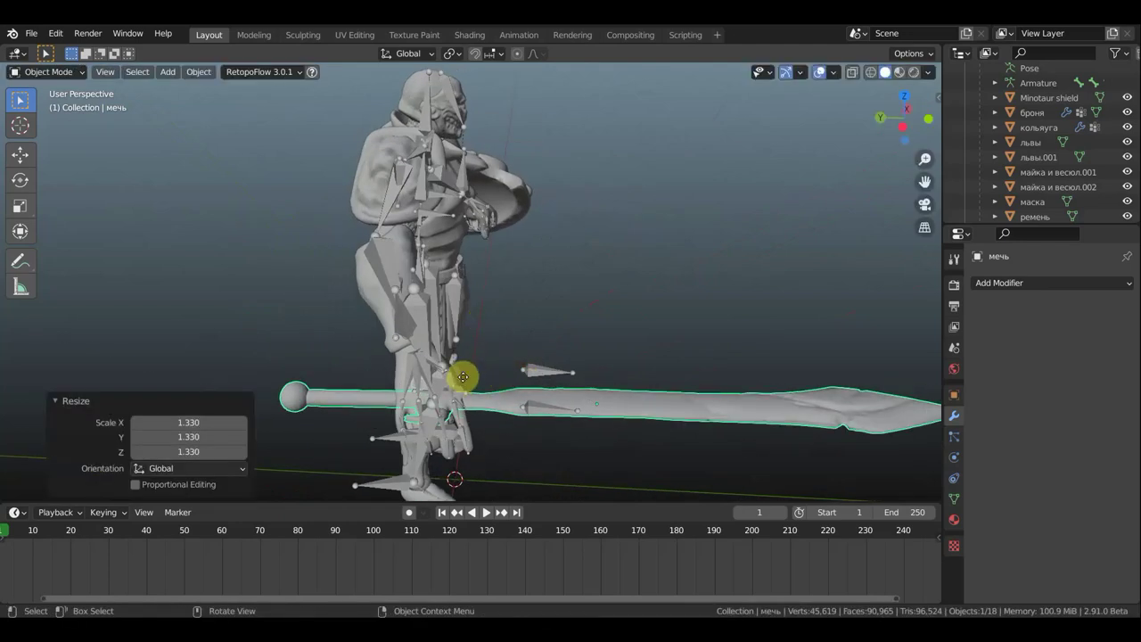
pyautogui.press('g')
pyautogui.click(527, 378)
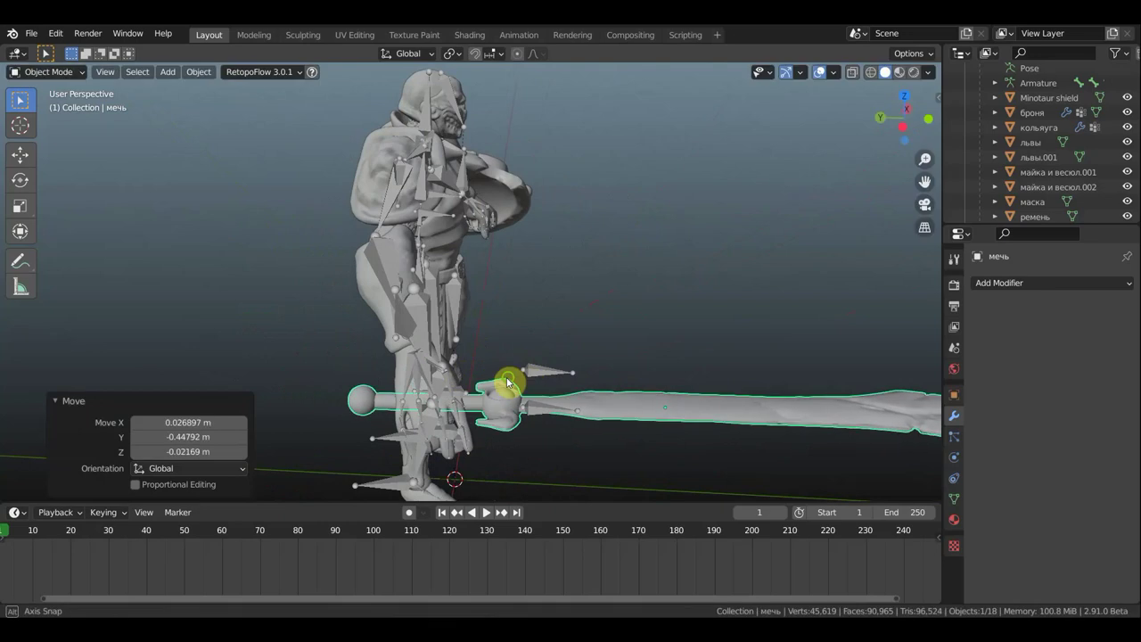
# Shrink the sword to 0.848 scale, seat its hilt in the hand, and add the Armature to the selection.
pyautogui.moveTo(508, 384)
pyautogui.mouseDown(button='middle')
pyautogui.moveTo(396, 434)
pyautogui.moveTo(400, 377)
pyautogui.moveTo(433, 323)
pyautogui.moveTo(470, 346)
pyautogui.moveTo(499, 339)
pyautogui.moveTo(342, 354)
pyautogui.moveTo(369, 428)
pyautogui.moveTo(419, 427)
pyautogui.mouseUp(button='middle')
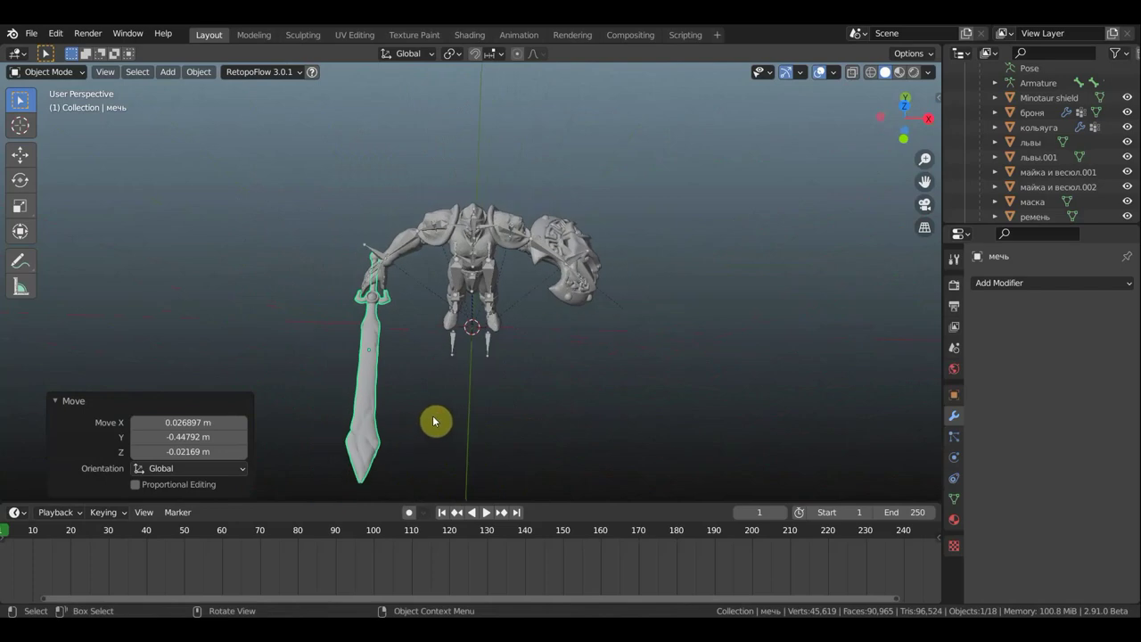
pyautogui.moveTo(434, 422)
pyautogui.mouseDown(button='middle')
pyautogui.moveTo(472, 397)
pyautogui.moveTo(476, 365)
pyautogui.moveTo(517, 351)
pyautogui.moveTo(581, 372)
pyautogui.moveTo(629, 446)
pyautogui.mouseUp(button='middle')
pyautogui.press('s')
pyautogui.click(581, 372)
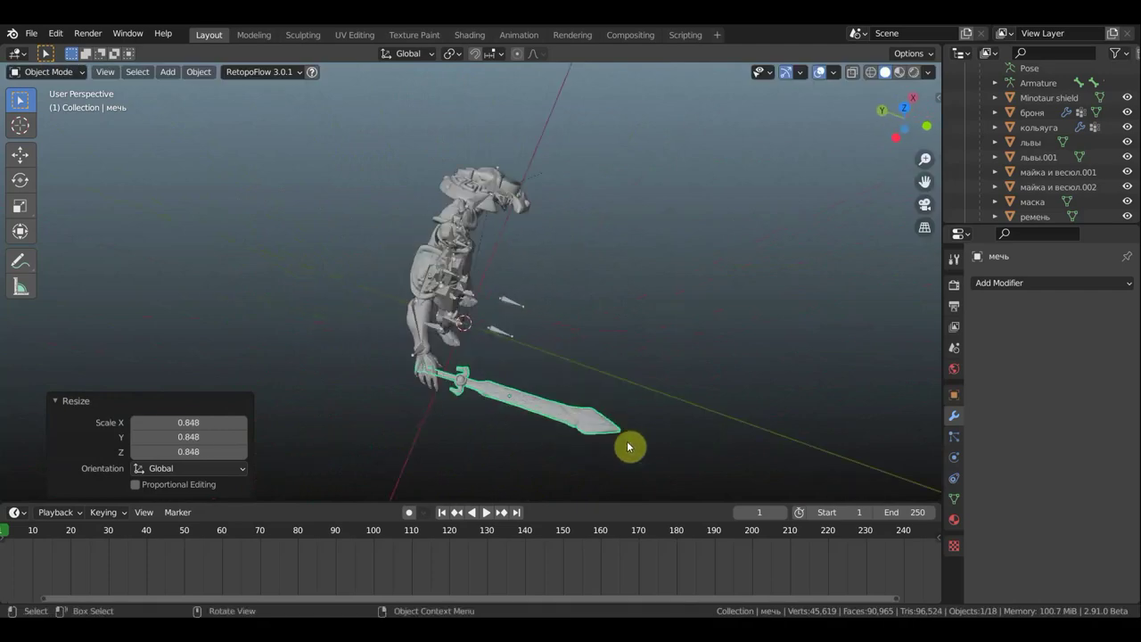
pyautogui.press('g')
pyautogui.click(626, 440)
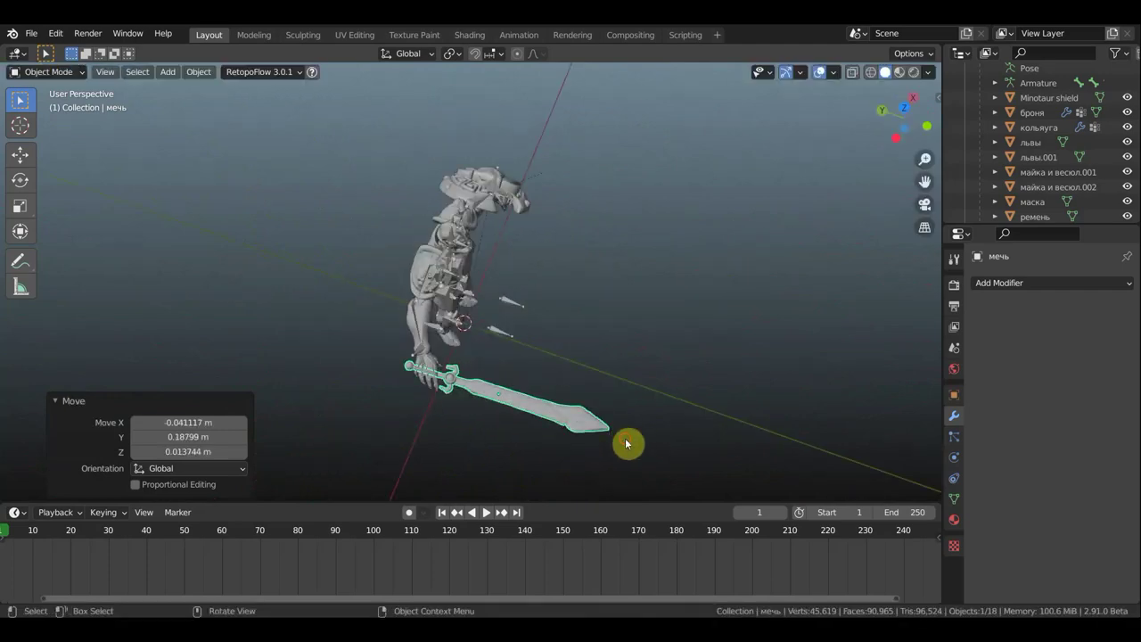
pyautogui.moveTo(588, 440)
pyautogui.mouseDown(button='middle')
pyautogui.moveTo(485, 415)
pyautogui.moveTo(339, 334)
pyautogui.moveTo(434, 334)
pyautogui.moveTo(437, 321)
pyautogui.moveTo(416, 301)
pyautogui.moveTo(330, 273)
pyautogui.moveTo(273, 201)
pyautogui.moveTo(349, 204)
pyautogui.mouseUp(button='middle')
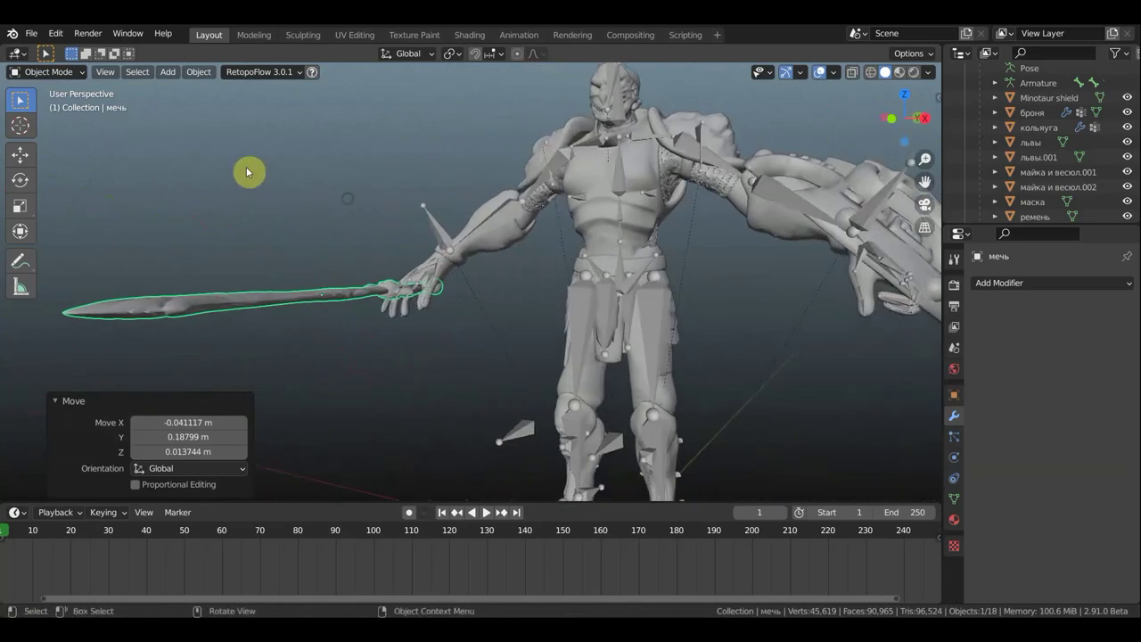
pyautogui.keyDown('shift'); pyautogui.click(432, 230); pyautogui.keyUp('shift')
# In Pose Mode, parent the sword to hand bone Bone.065 using Bone parenting.
pyautogui.click(49, 72)
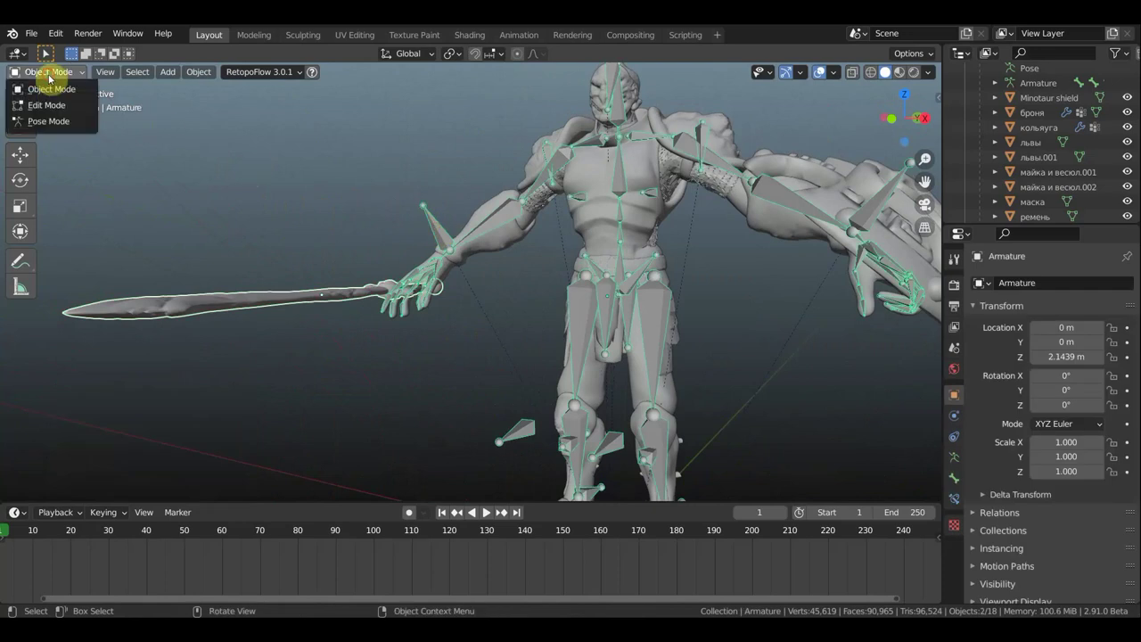
pyautogui.click(71, 122)
pyautogui.scroll(3, 477, 276)
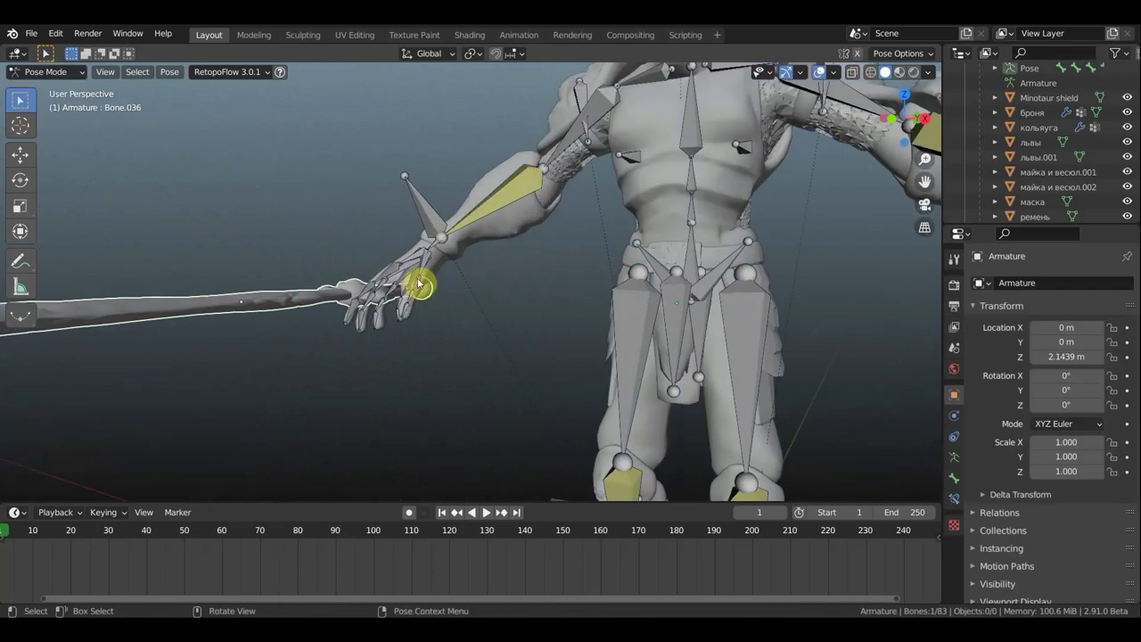
pyautogui.moveTo(311, 300)
pyautogui.mouseDown(button='middle')
pyautogui.moveTo(397, 400)
pyautogui.moveTo(490, 384)
pyautogui.moveTo(408, 339)
pyautogui.mouseUp(button='middle')
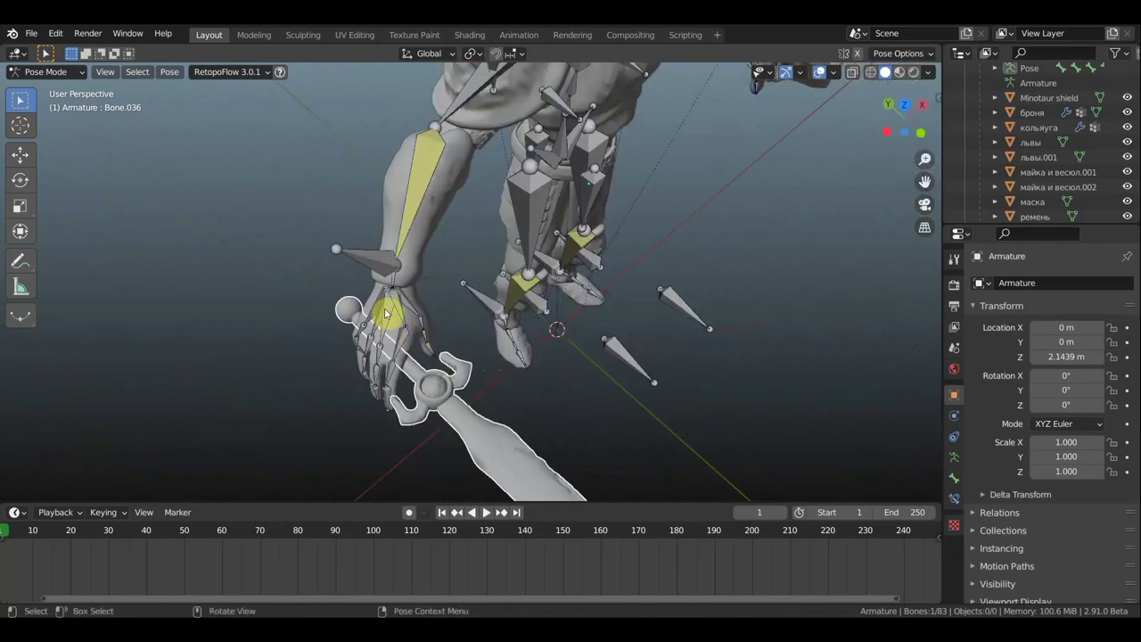
pyautogui.keyDown('shift'); pyautogui.click(405, 313); pyautogui.keyUp('shift')
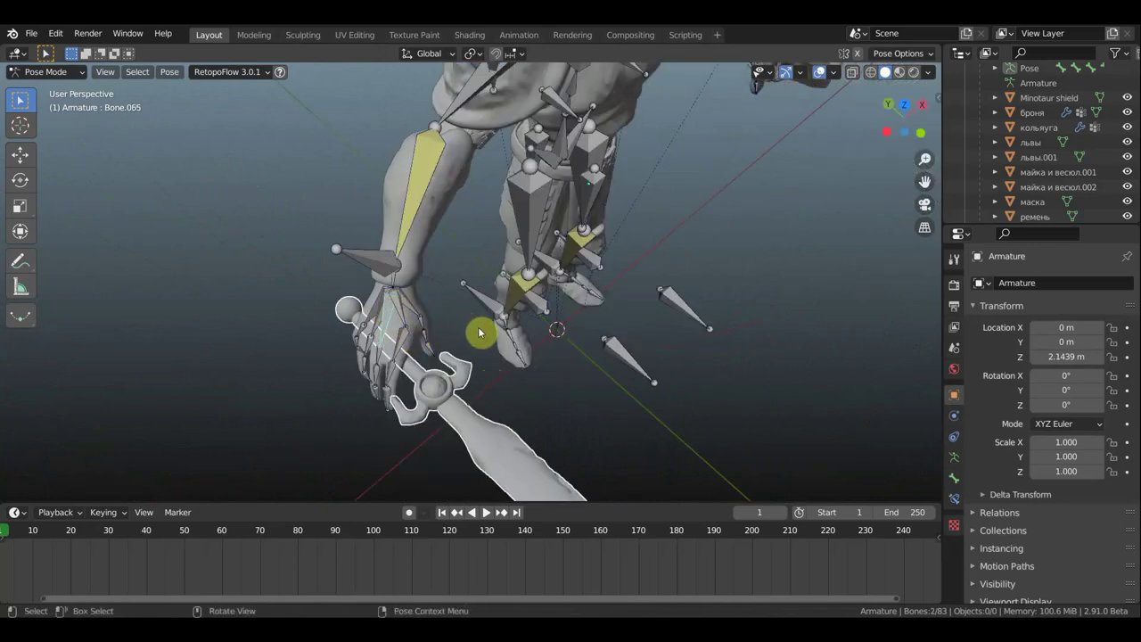
pyautogui.hotkey('ctrl', 'p')
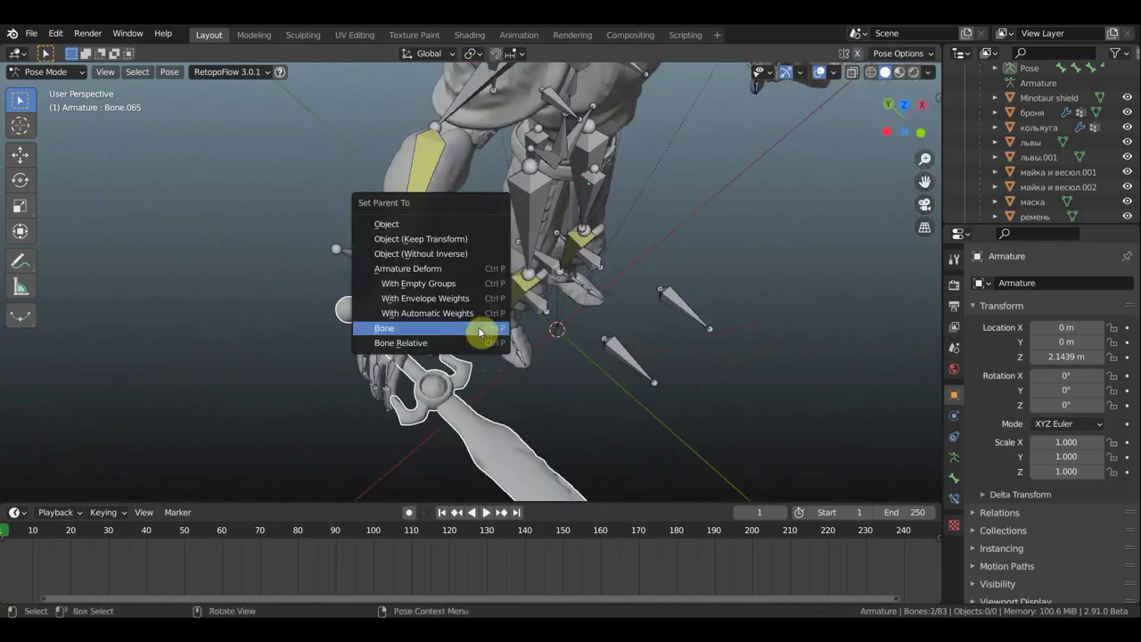
pyautogui.click(480, 328)
pyautogui.moveTo(523, 339)
pyautogui.mouseDown(button='middle')
pyautogui.moveTo(571, 321)
pyautogui.moveTo(610, 282)
pyautogui.moveTo(457, 323)
pyautogui.mouseUp(button='middle')
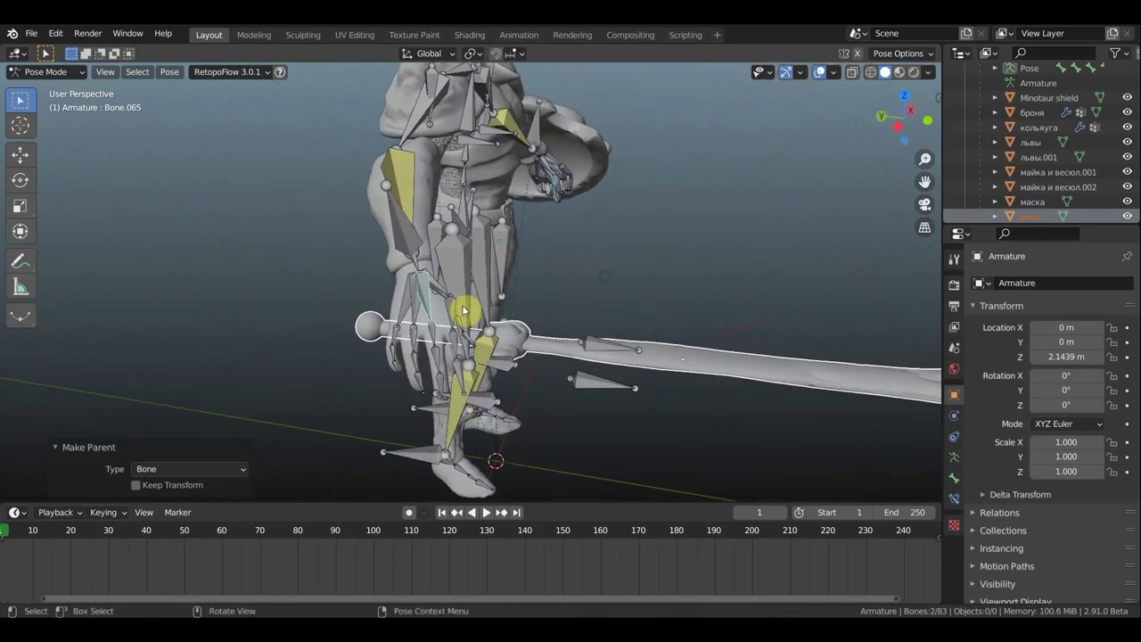
# Select two finger bones of the sword hand, rotate them, then refine with a small extra turn.
pyautogui.click(399, 360)
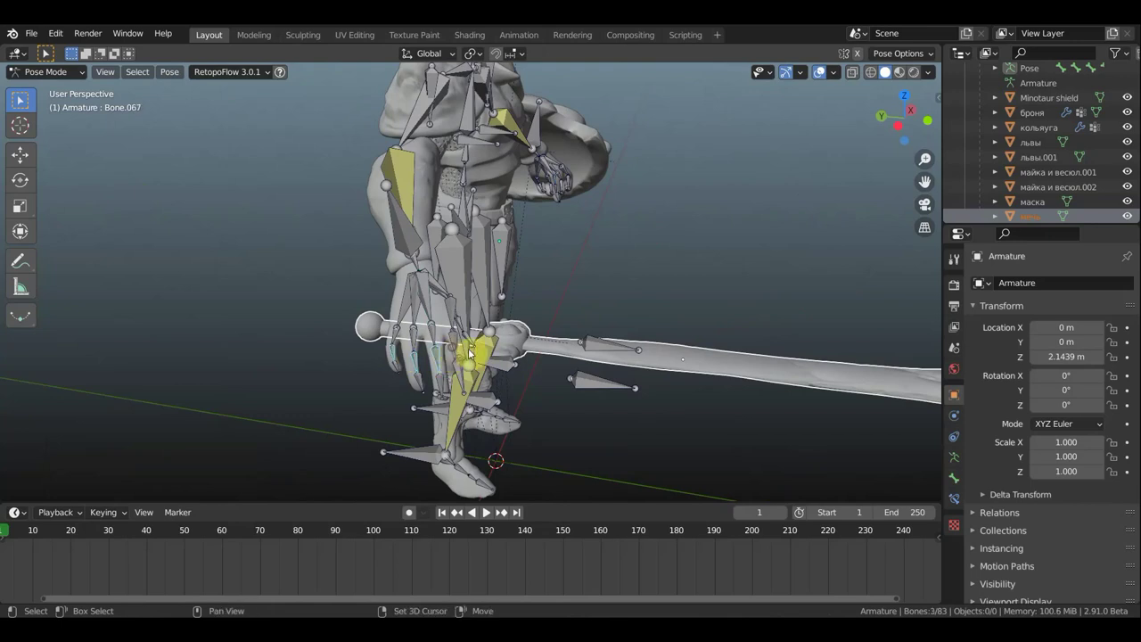
pyautogui.moveTo(470, 352); pyautogui.dragTo(334, 341, button='middle')
pyautogui.keyDown('shift'); pyautogui.click(374, 339); pyautogui.keyUp('shift')
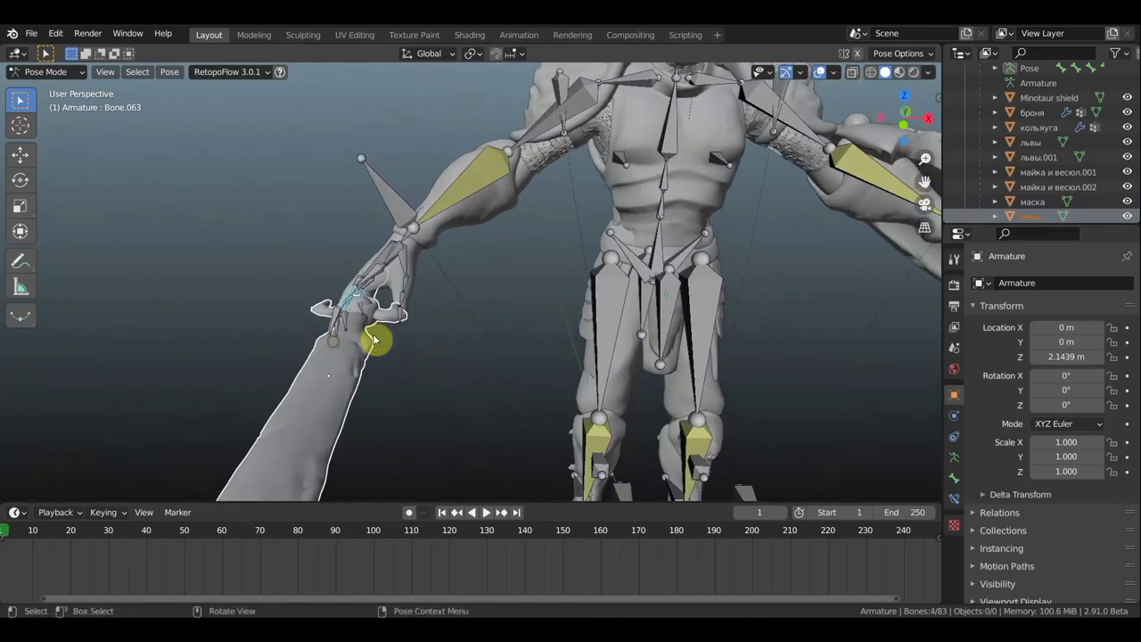
pyautogui.press('r')
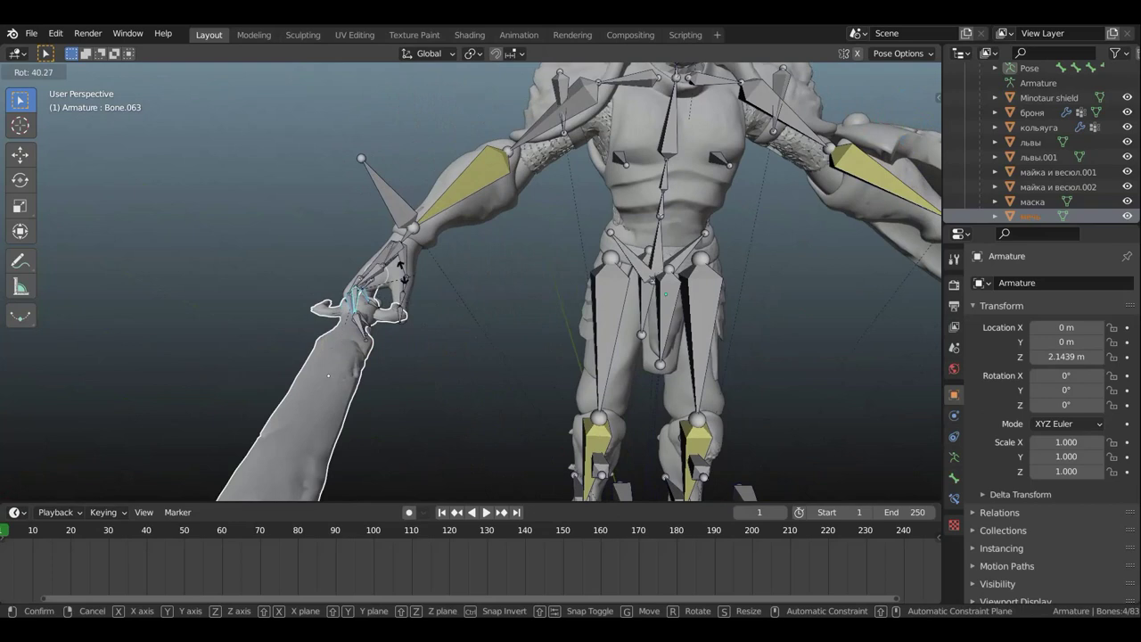
pyautogui.click(388, 275)
pyautogui.moveTo(400, 286); pyautogui.dragTo(565, 252, button='middle')
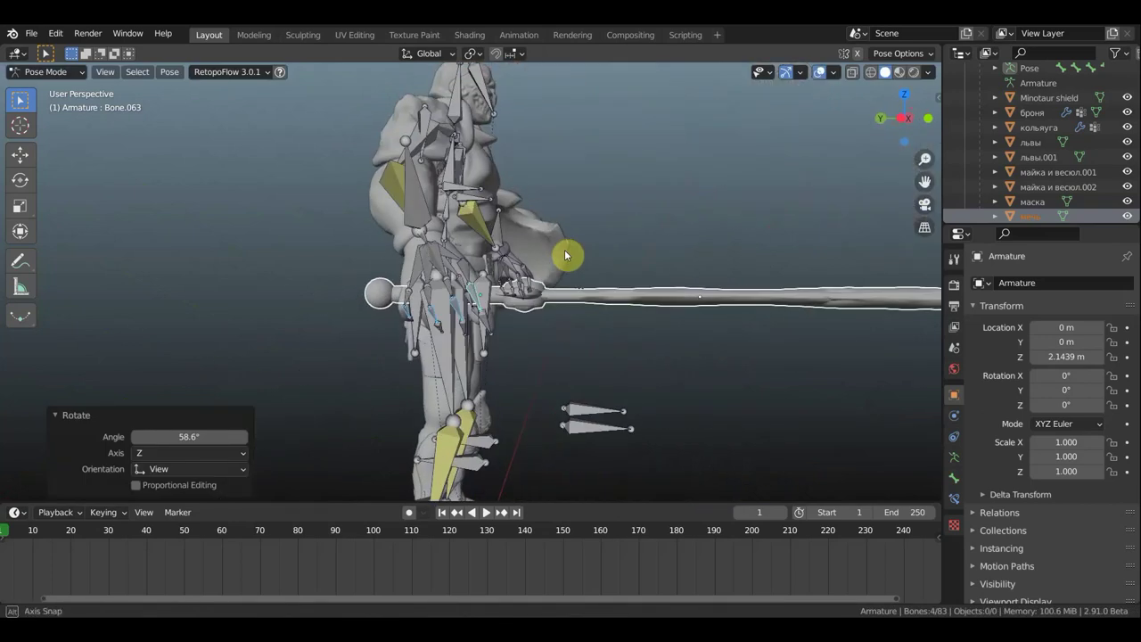
pyautogui.press('r')
pyautogui.click(612, 285)
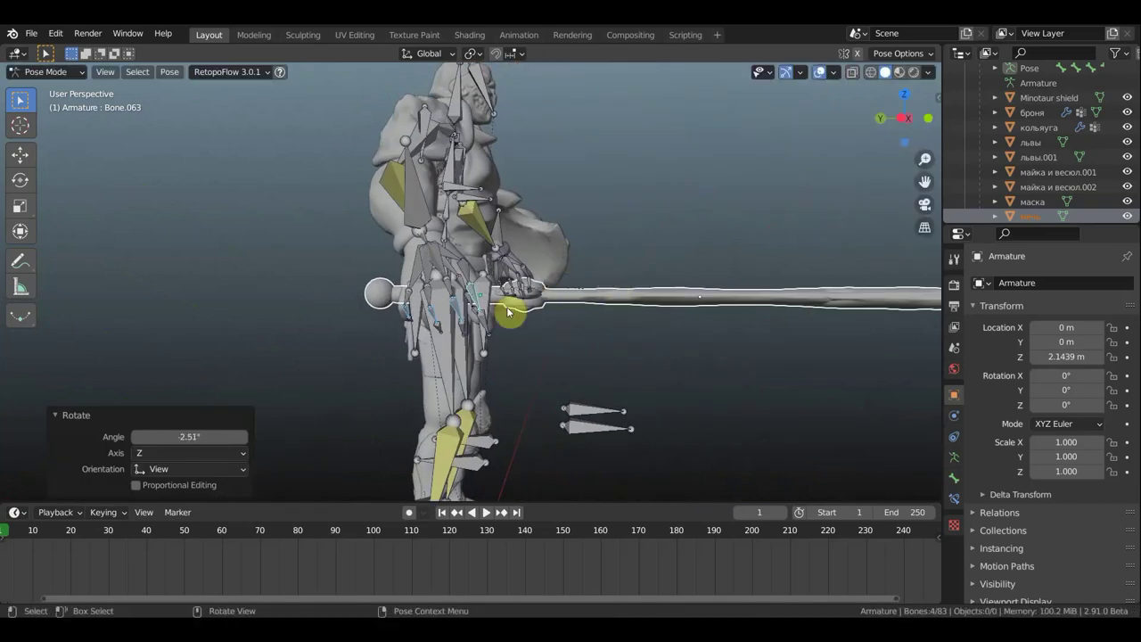
pyautogui.moveTo(509, 311)
pyautogui.mouseDown(button='middle')
pyautogui.moveTo(493, 258)
pyautogui.moveTo(411, 266)
pyautogui.moveTo(404, 212)
pyautogui.mouseUp(button='middle')
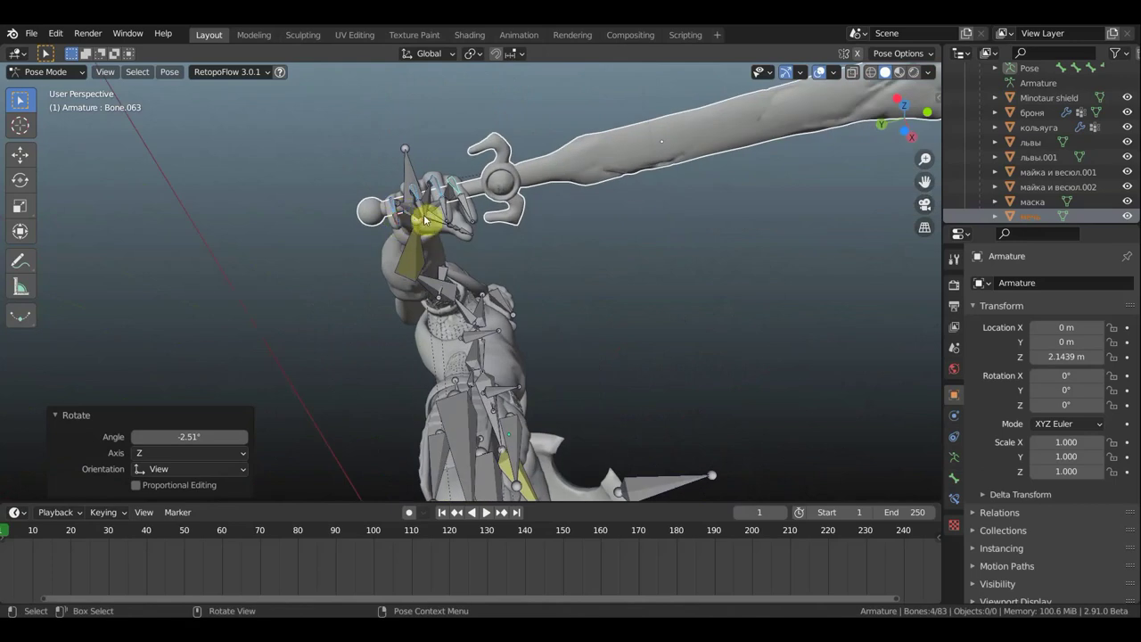
# Curl more fingers around the hilt and rotate another finger bone twice to refine its angle.
pyautogui.click(426, 219)
pyautogui.click(451, 214)
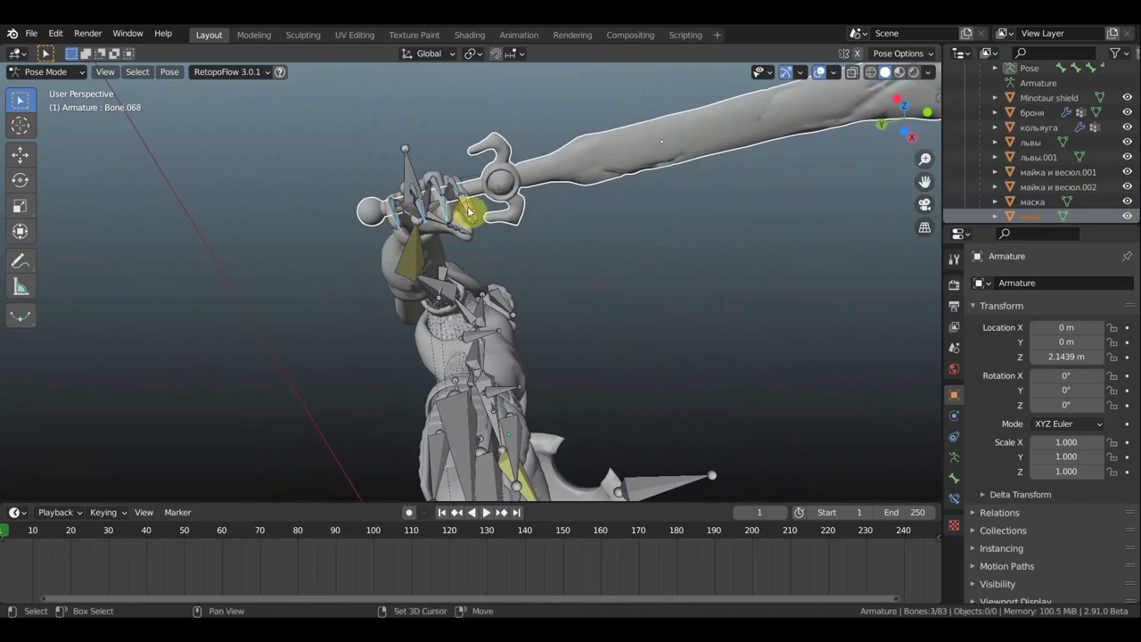
pyautogui.keyDown('shift'); pyautogui.click(475, 214); pyautogui.keyUp('shift')
pyautogui.moveTo(475, 214)
pyautogui.mouseDown(button='middle')
pyautogui.moveTo(440, 242)
pyautogui.moveTo(369, 364)
pyautogui.moveTo(346, 347)
pyautogui.mouseUp(button='middle')
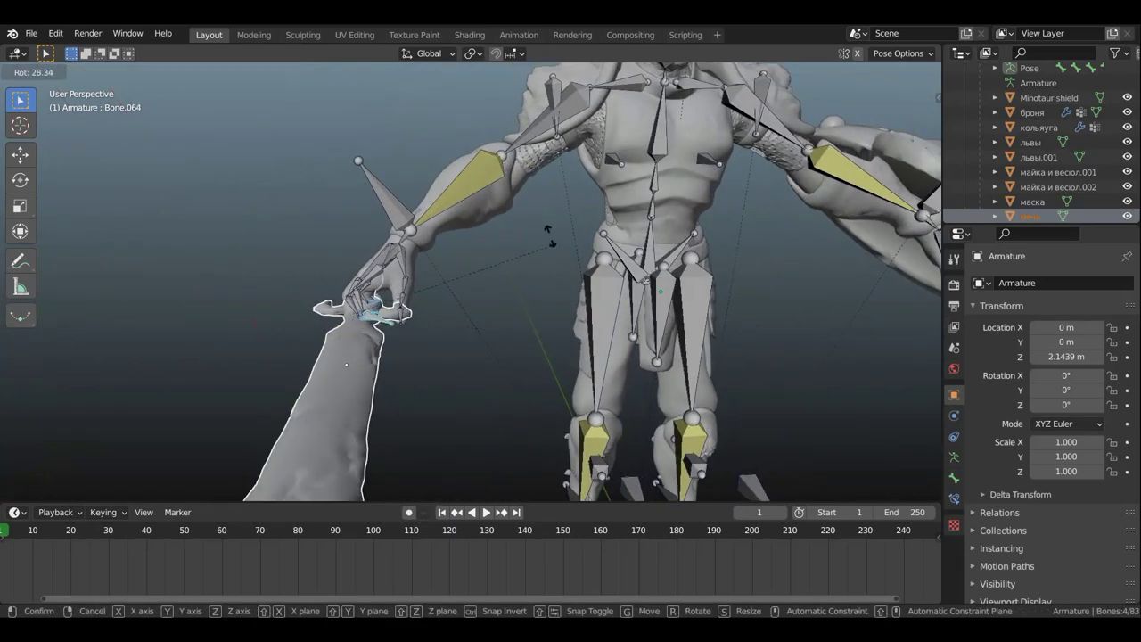
pyautogui.click(413, 221)
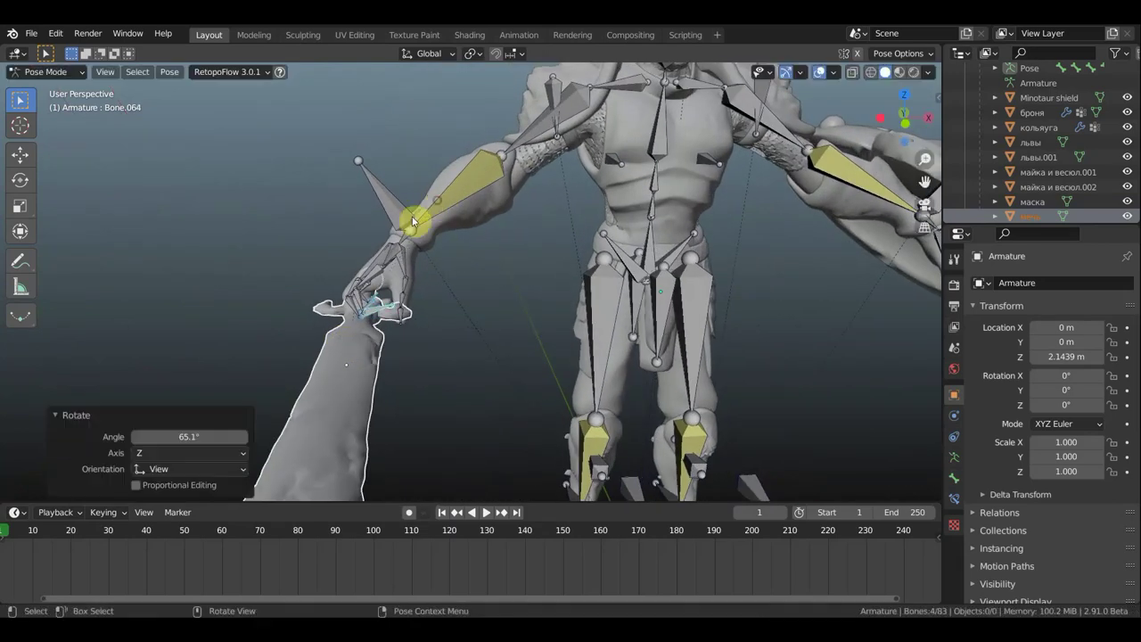
pyautogui.click(405, 285)
pyautogui.moveTo(405, 285); pyautogui.dragTo(309, 235, button='middle')
pyautogui.moveTo(374, 255)
pyautogui.mouseDown(button='middle')
pyautogui.moveTo(471, 352)
pyautogui.moveTo(502, 339)
pyautogui.moveTo(375, 262)
pyautogui.moveTo(413, 247)
pyautogui.mouseUp(button='middle')
pyautogui.press('r')
pyautogui.click(457, 343)
pyautogui.press('r')
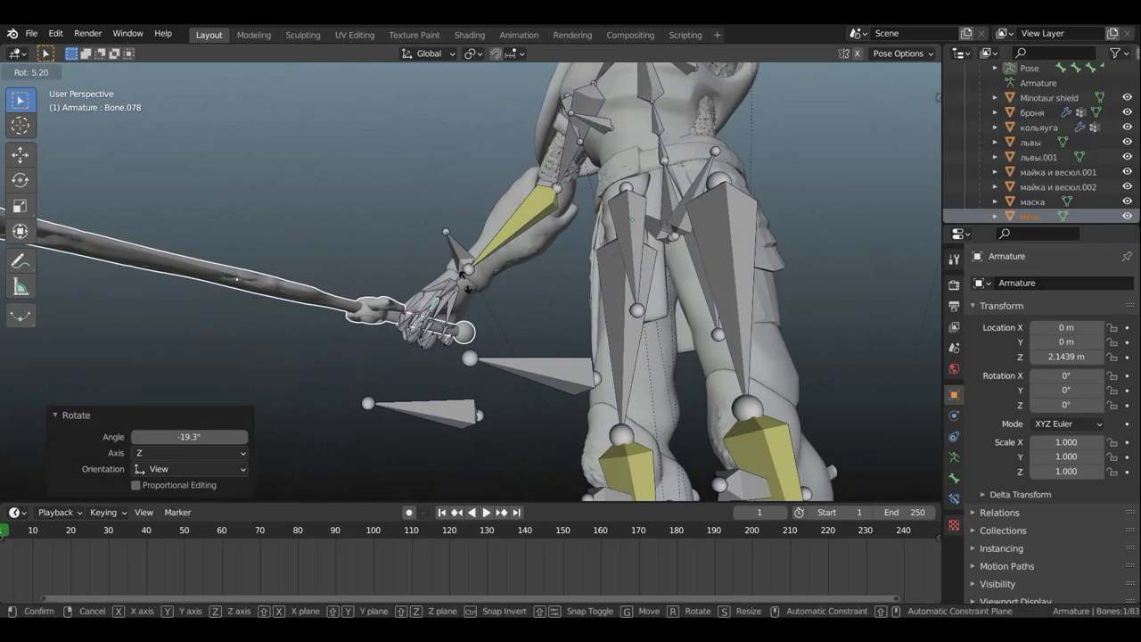
pyautogui.click(462, 283)
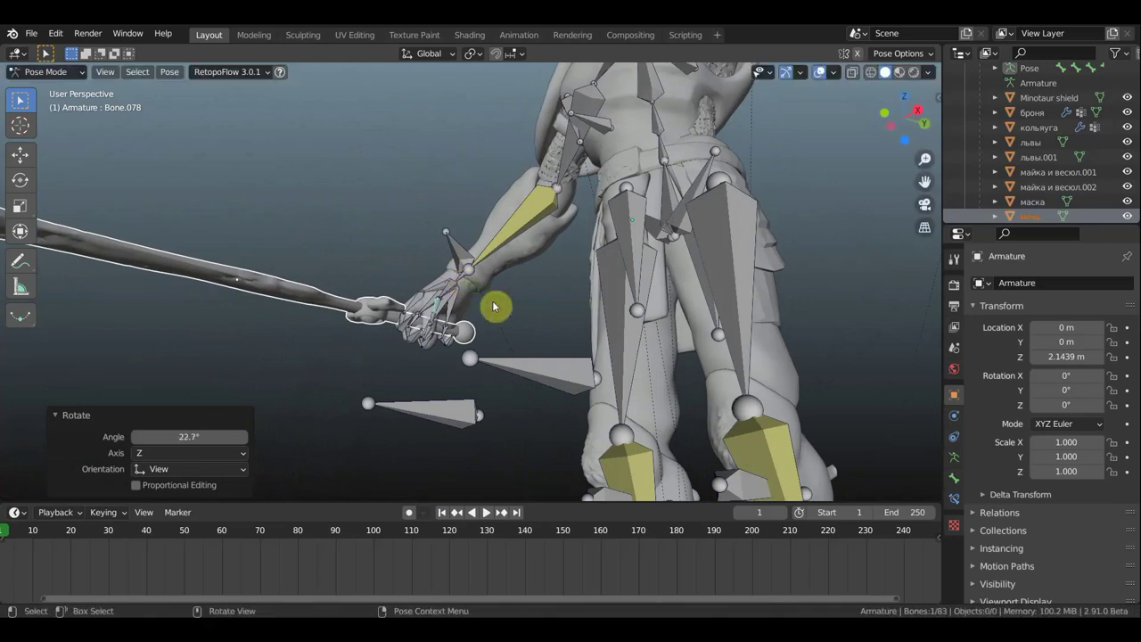
# Rotate the next finger bone of the raised hand toward the grip.
pyautogui.moveTo(494, 307); pyautogui.dragTo(576, 367, button='middle')
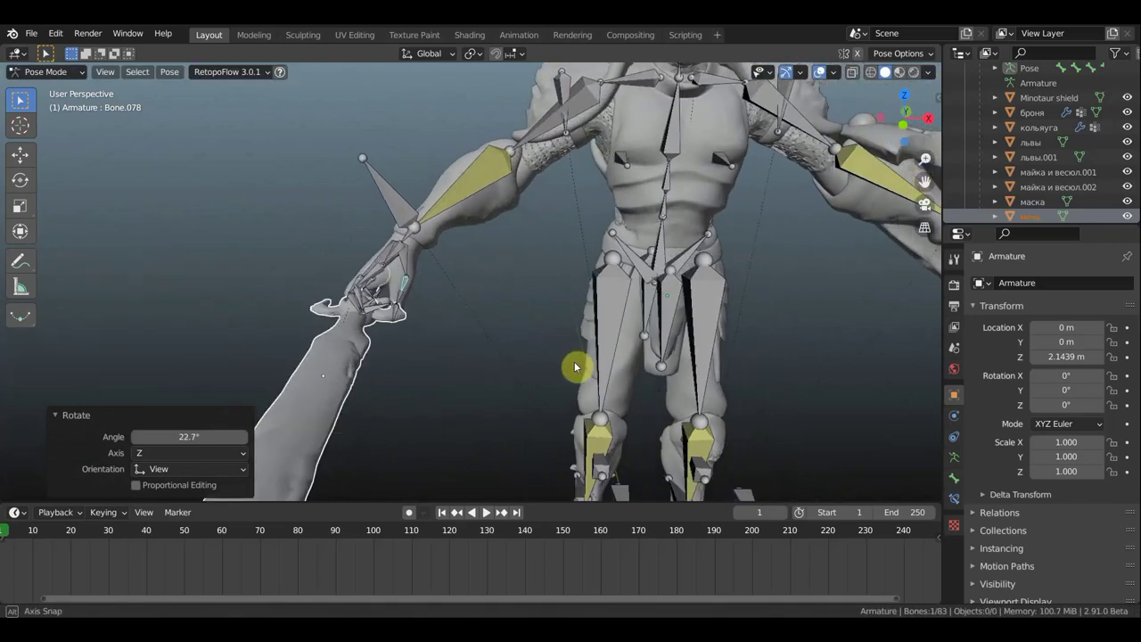
pyautogui.moveTo(575, 366); pyautogui.dragTo(413, 320, button='middle')
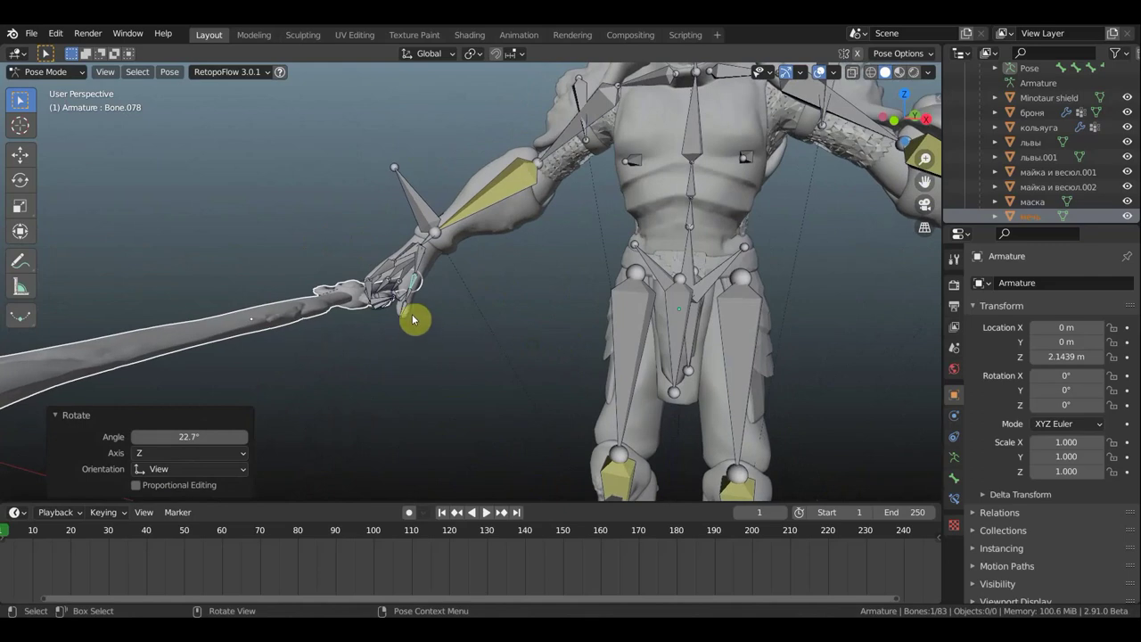
pyautogui.click(404, 312)
pyautogui.moveTo(492, 354)
pyautogui.mouseDown(button='middle')
pyautogui.moveTo(513, 358)
pyautogui.moveTo(514, 452)
pyautogui.moveTo(583, 359)
pyautogui.moveTo(616, 342)
pyautogui.moveTo(501, 375)
pyautogui.moveTo(489, 366)
pyautogui.mouseUp(button='middle')
pyautogui.press('r')
pyautogui.click(460, 361)
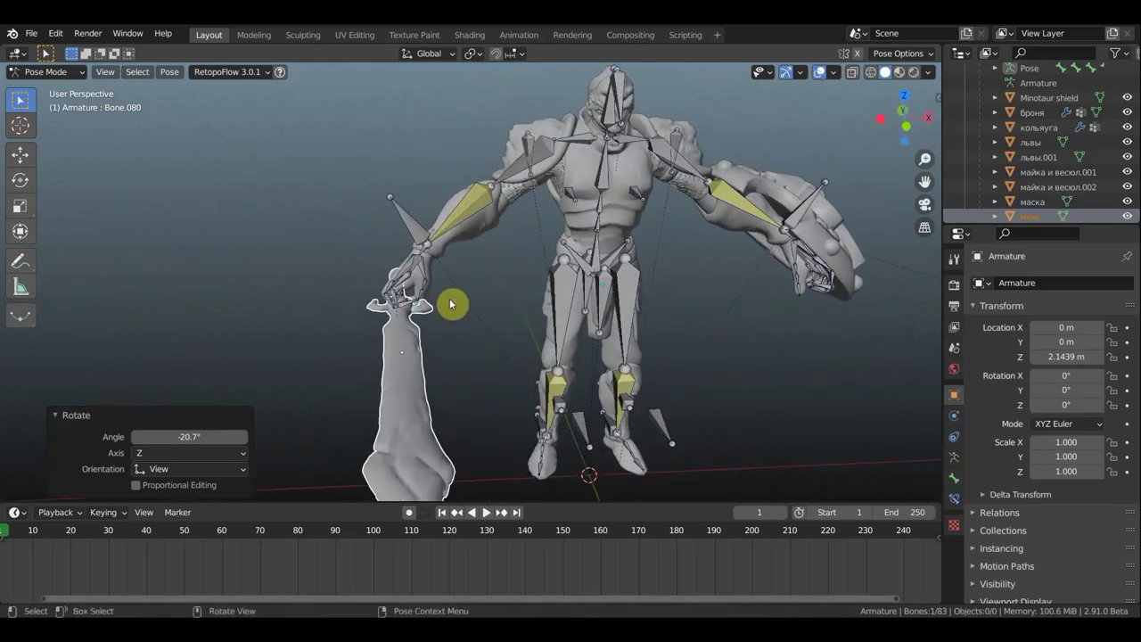
# Select two finger bones, including Bone.063, and rotate them 20° to close on the grip.
pyautogui.scroll(3, 452, 296)
pyautogui.moveTo(346, 283)
pyautogui.mouseDown(button='middle')
pyautogui.moveTo(473, 288)
pyautogui.moveTo(381, 351)
pyautogui.mouseUp(button='middle')
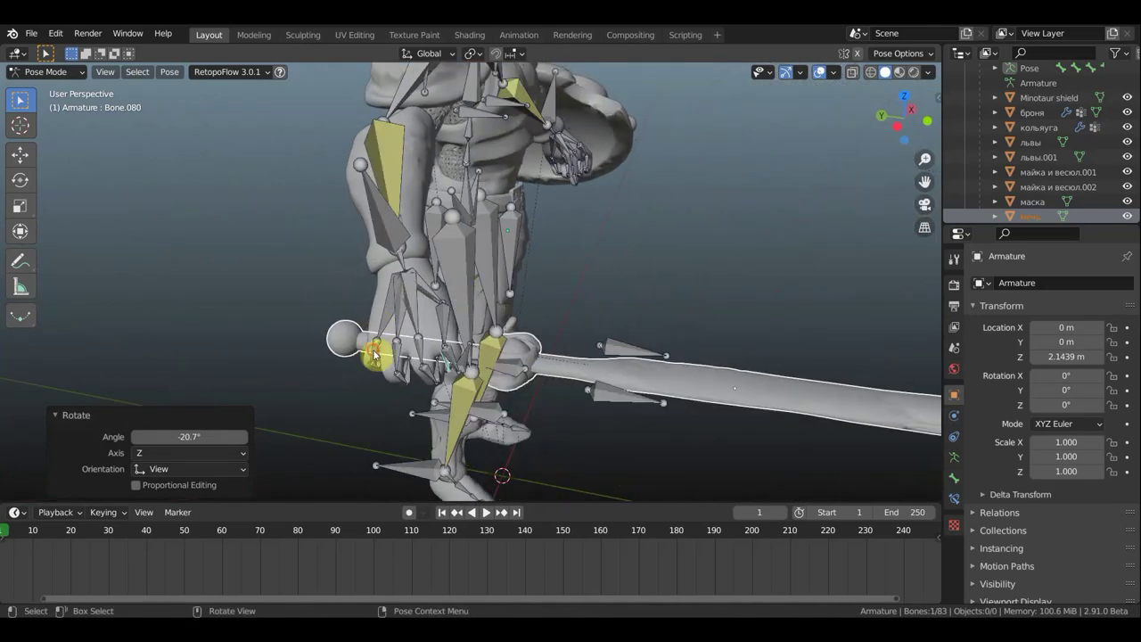
pyautogui.click(398, 355)
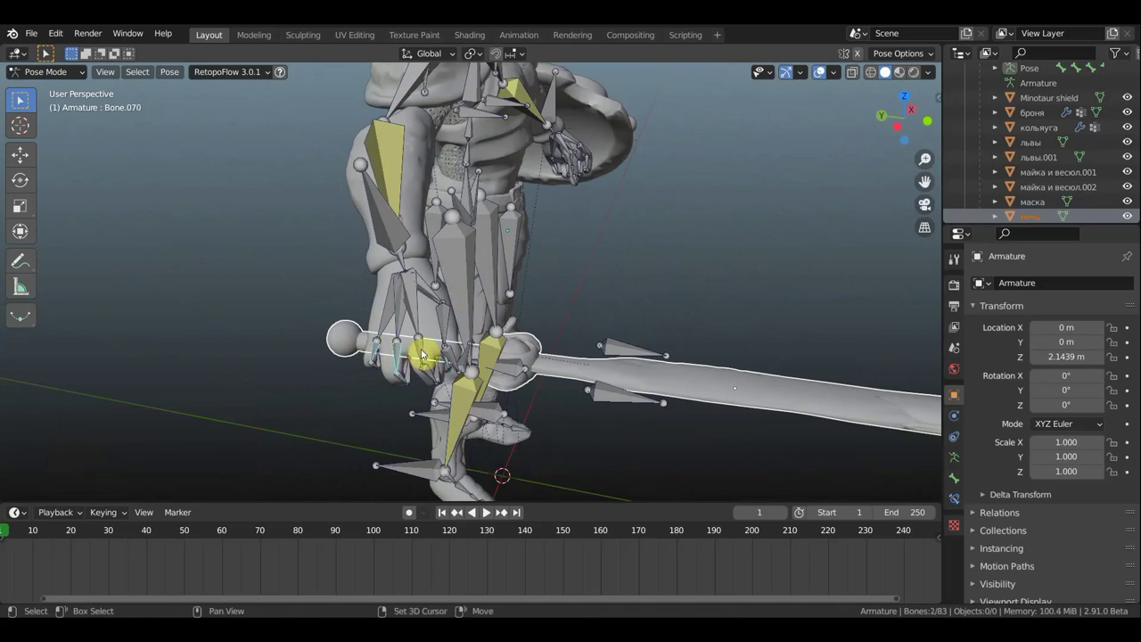
pyautogui.keyDown('shift'); pyautogui.click(448, 348); pyautogui.keyUp('shift')
pyautogui.moveTo(433, 346); pyautogui.dragTo(382, 340, button='middle')
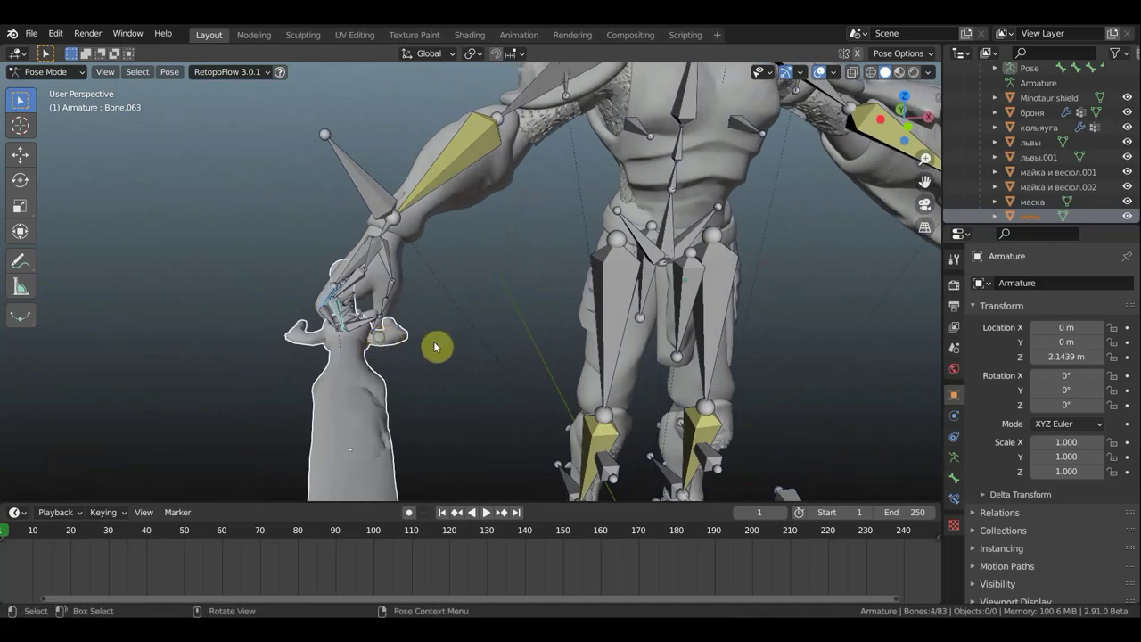
pyautogui.press('r')
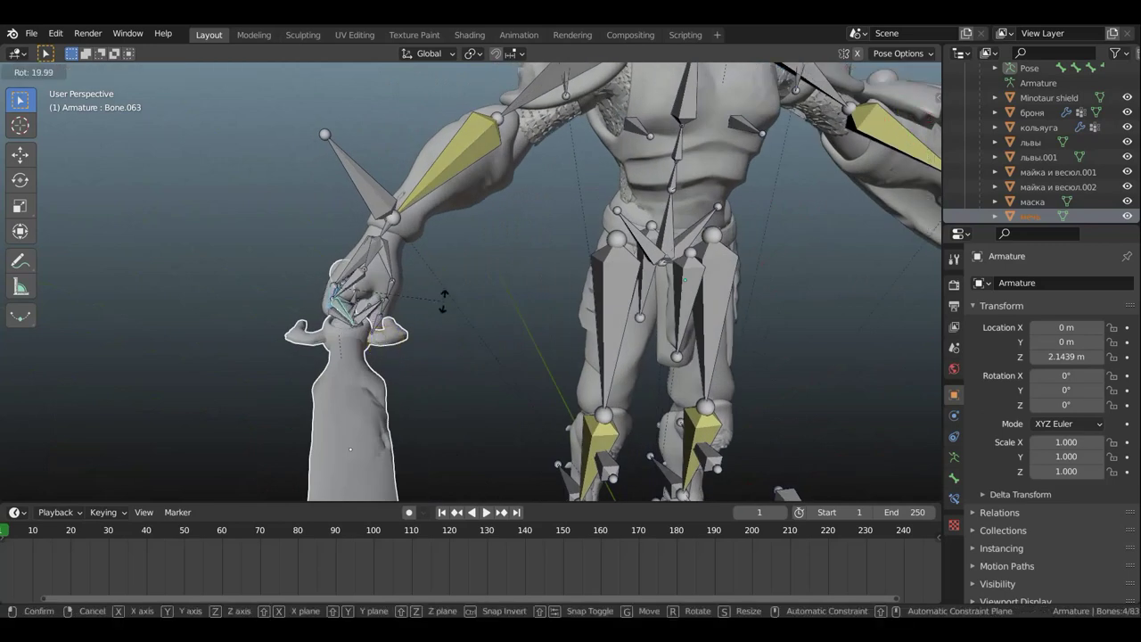
pyautogui.click(443, 300)
pyautogui.moveTo(445, 309); pyautogui.dragTo(571, 311, button='middle')
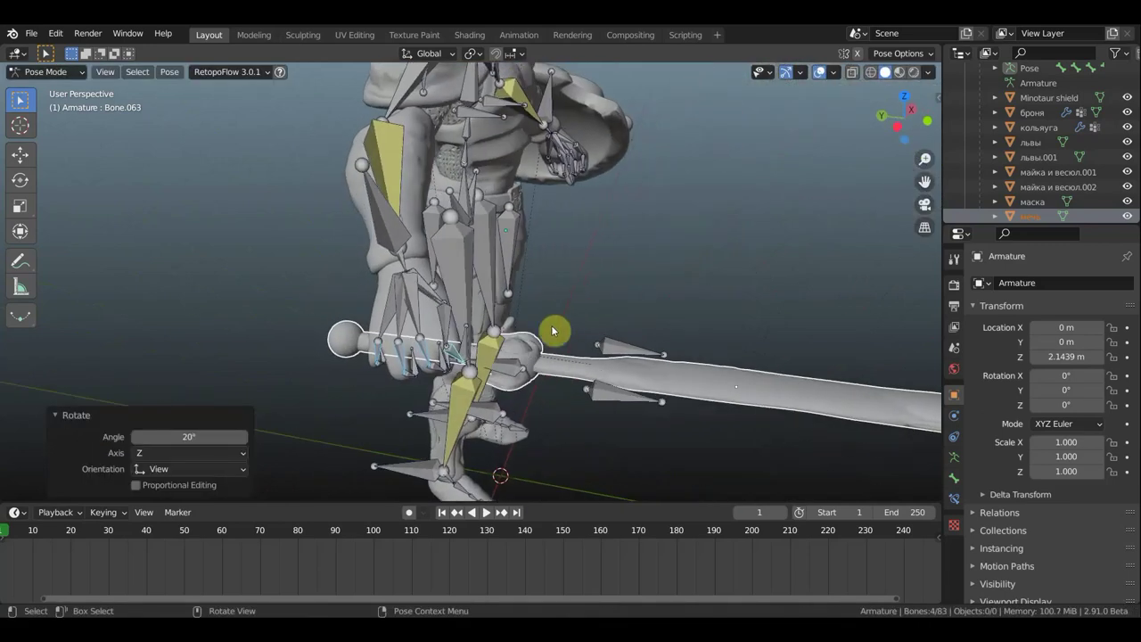
# Return to Object Mode, select the sword and move it toward the hand.
pyautogui.click(65, 72)
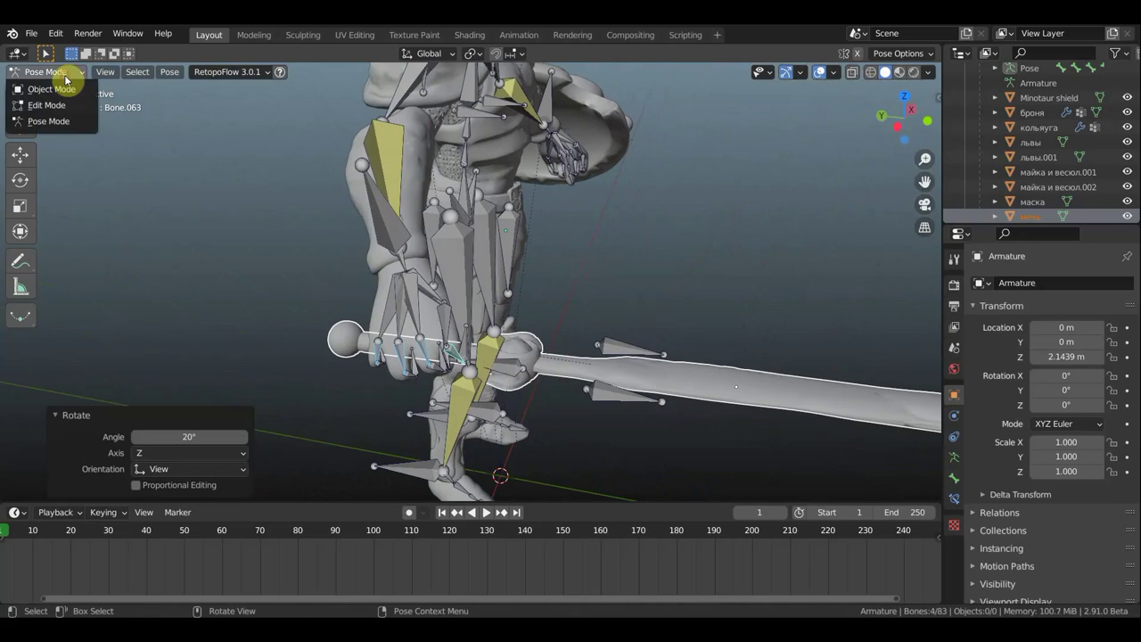
pyautogui.click(40, 85)
pyautogui.moveTo(482, 293)
pyautogui.mouseDown(button='middle')
pyautogui.moveTo(438, 288)
pyautogui.moveTo(466, 349)
pyautogui.moveTo(440, 338)
pyautogui.moveTo(469, 325)
pyautogui.moveTo(651, 316)
pyautogui.moveTo(646, 305)
pyautogui.mouseUp(button='middle')
pyautogui.click(363, 414)
pyautogui.press('g')
pyautogui.click(473, 317)
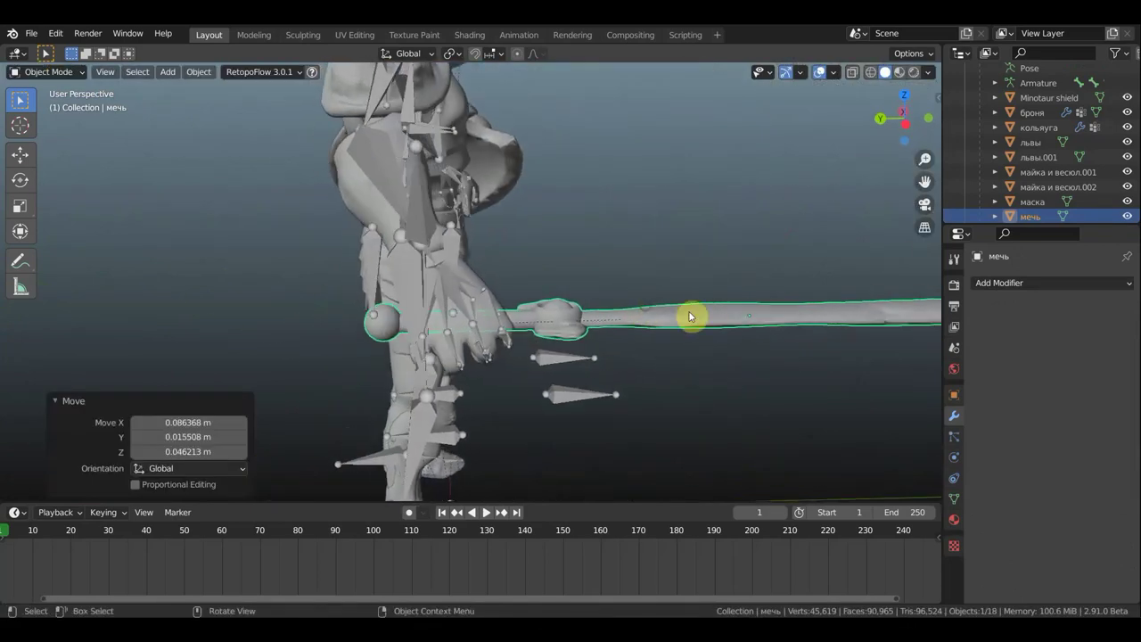
# Tilt the sword 11.2° and nudge its position twice to fit the grip.
pyautogui.press('r')
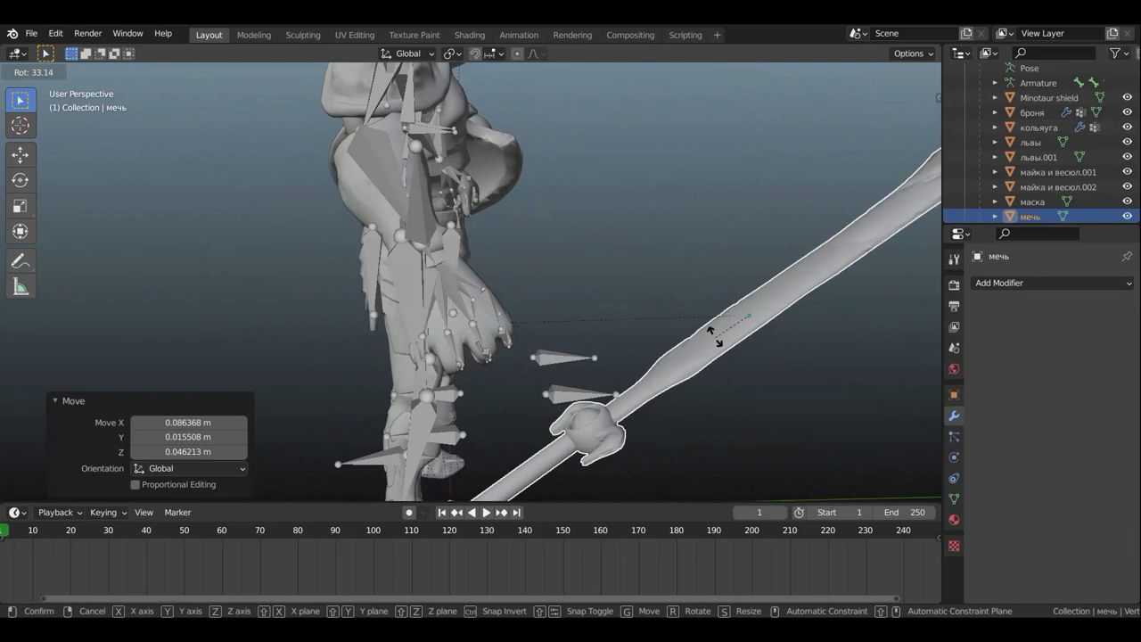
pyautogui.click(711, 324)
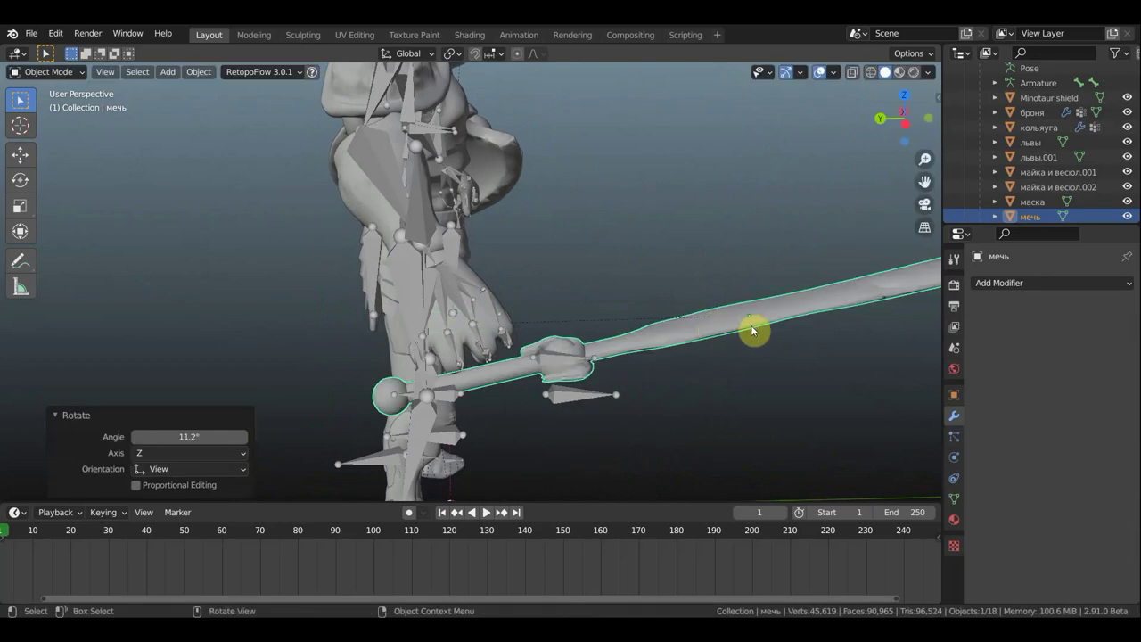
pyautogui.press('g')
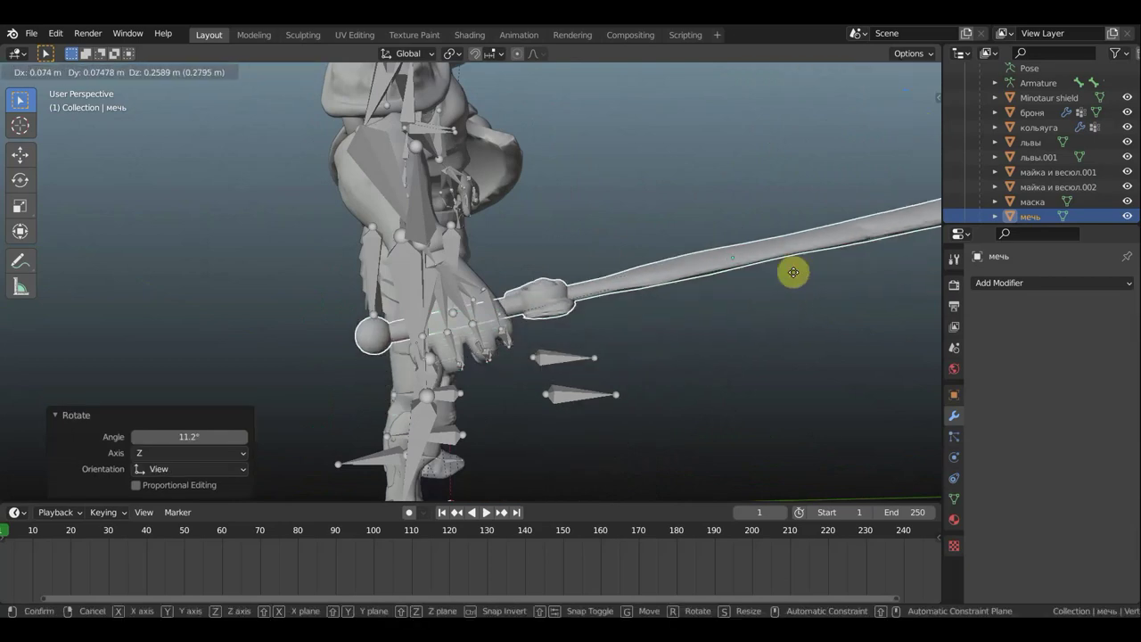
pyautogui.click(794, 272)
pyautogui.moveTo(797, 275)
pyautogui.mouseDown(button='middle')
pyautogui.moveTo(664, 377)
pyautogui.moveTo(573, 307)
pyautogui.moveTo(576, 267)
pyautogui.moveTo(739, 265)
pyautogui.moveTo(697, 264)
pyautogui.mouseUp(button='middle')
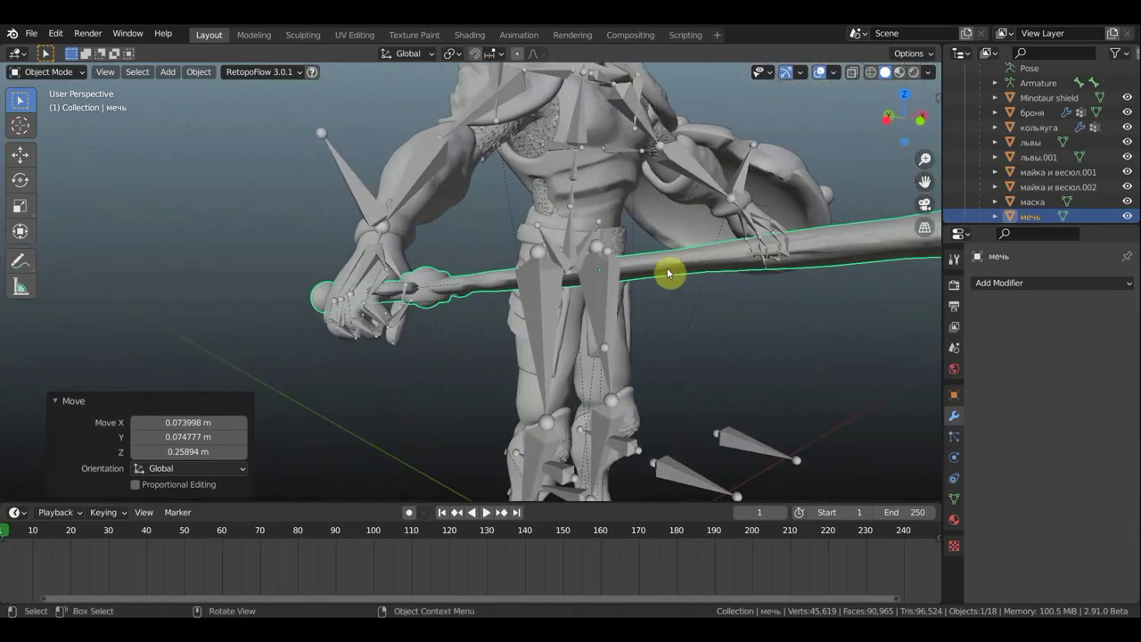
pyautogui.press('g')
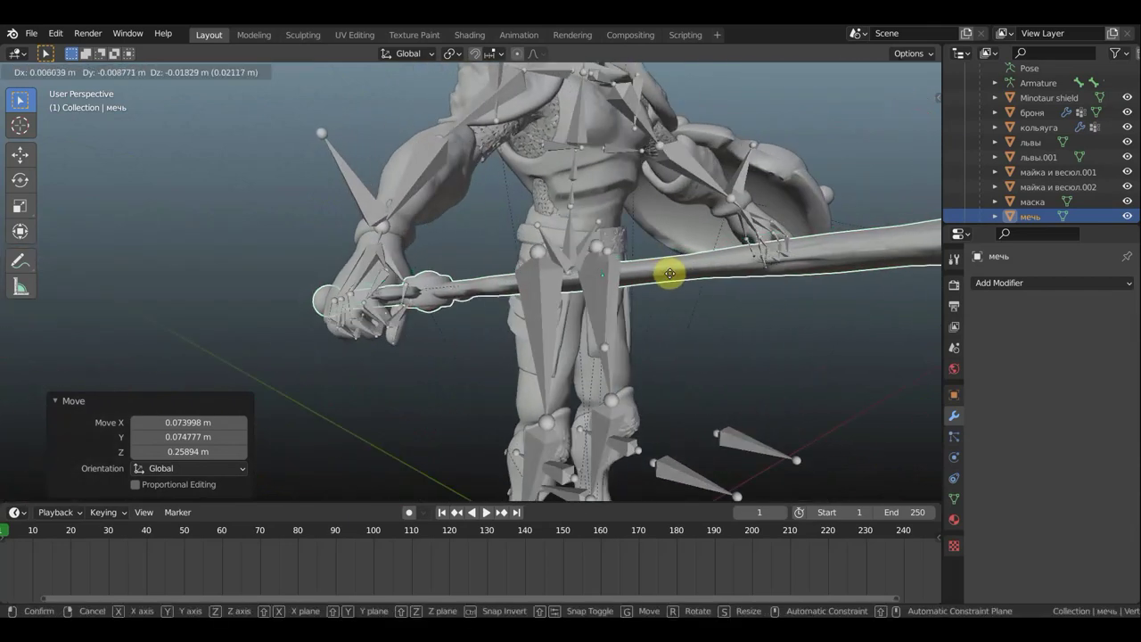
pyautogui.click(668, 275)
# With overlays hidden, rotate the sword -5.35° about the 3D cursor, then restore overlays.
pyautogui.moveTo(667, 276)
pyautogui.mouseDown(button='middle')
pyautogui.moveTo(693, 293)
pyautogui.moveTo(746, 266)
pyautogui.moveTo(790, 60)
pyautogui.moveTo(677, 209)
pyautogui.moveTo(565, 271)
pyautogui.moveTo(402, 254)
pyautogui.moveTo(451, 170)
pyautogui.moveTo(581, 158)
pyautogui.moveTo(652, 124)
pyautogui.moveTo(654, 77)
pyautogui.moveTo(662, 484)
pyautogui.moveTo(655, 405)
pyautogui.moveTo(652, 416)
pyautogui.mouseUp(button='middle')
pyautogui.click(821, 73)
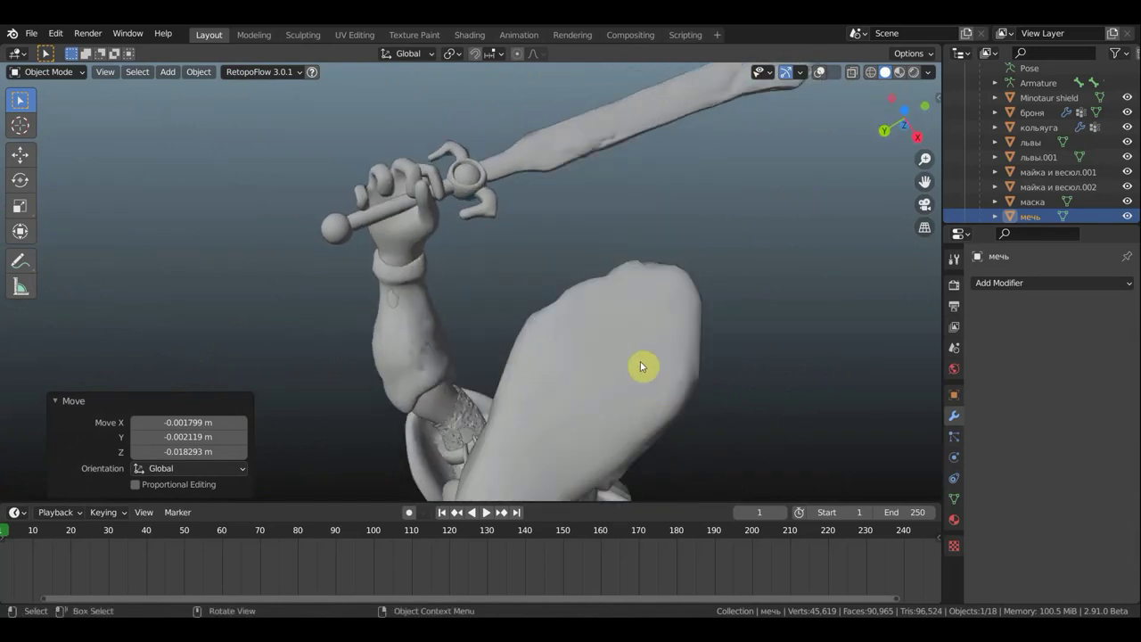
pyautogui.keyDown('shift'); pyautogui.rightClick(585, 143); pyautogui.keyUp('shift')
pyautogui.press('r')
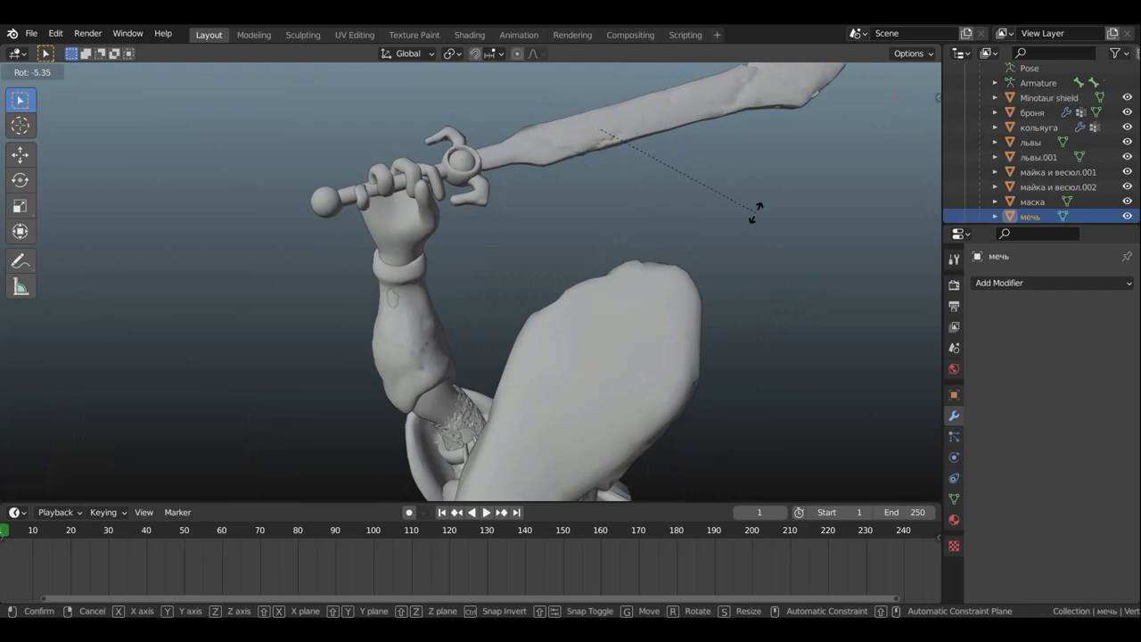
pyautogui.click(756, 217)
pyautogui.moveTo(647, 214)
pyautogui.mouseDown(button='middle')
pyautogui.moveTo(616, 235)
pyautogui.moveTo(654, 268)
pyautogui.mouseUp(button='middle')
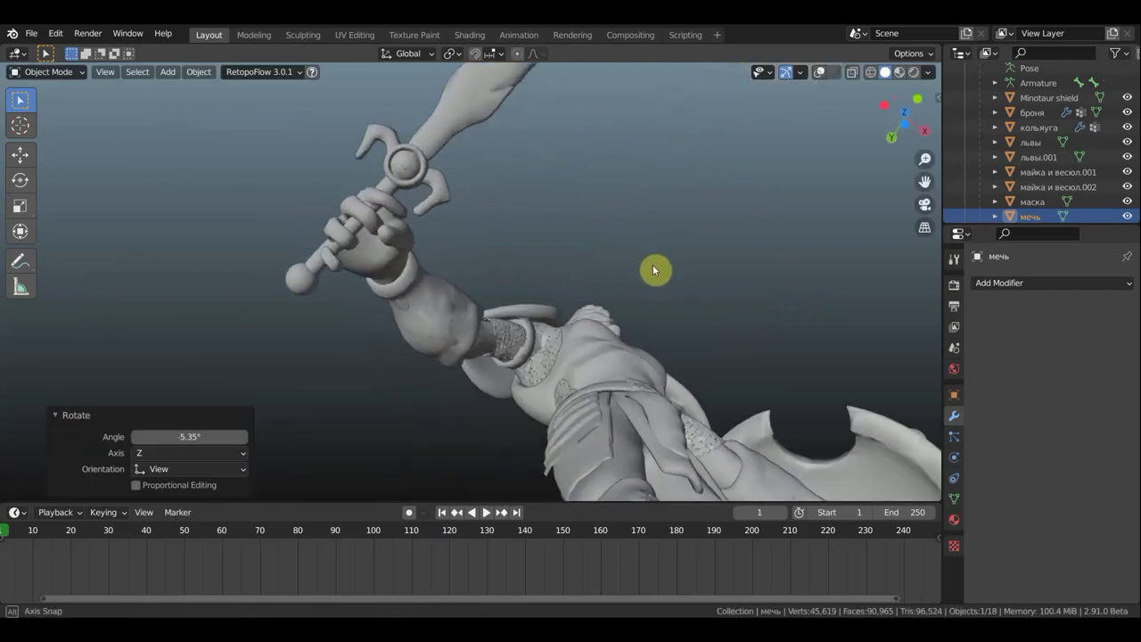
pyautogui.click(819, 74)
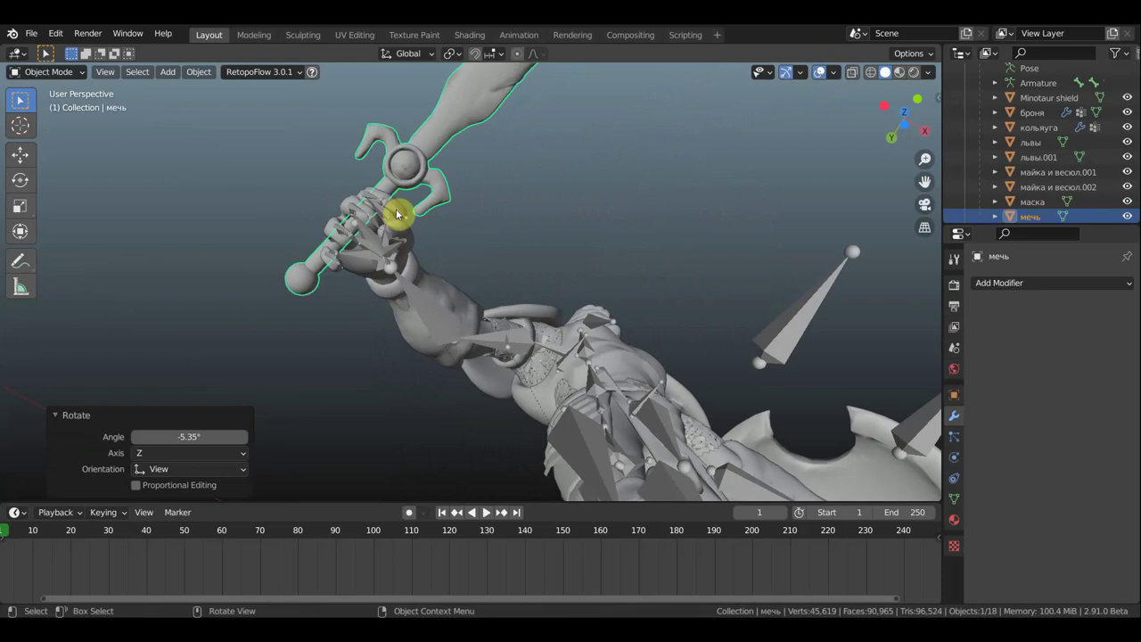
pyautogui.moveTo(446, 241)
pyautogui.mouseDown(button='middle')
pyautogui.moveTo(476, 285)
pyautogui.moveTo(377, 351)
pyautogui.moveTo(342, 395)
pyautogui.mouseUp(button='middle')
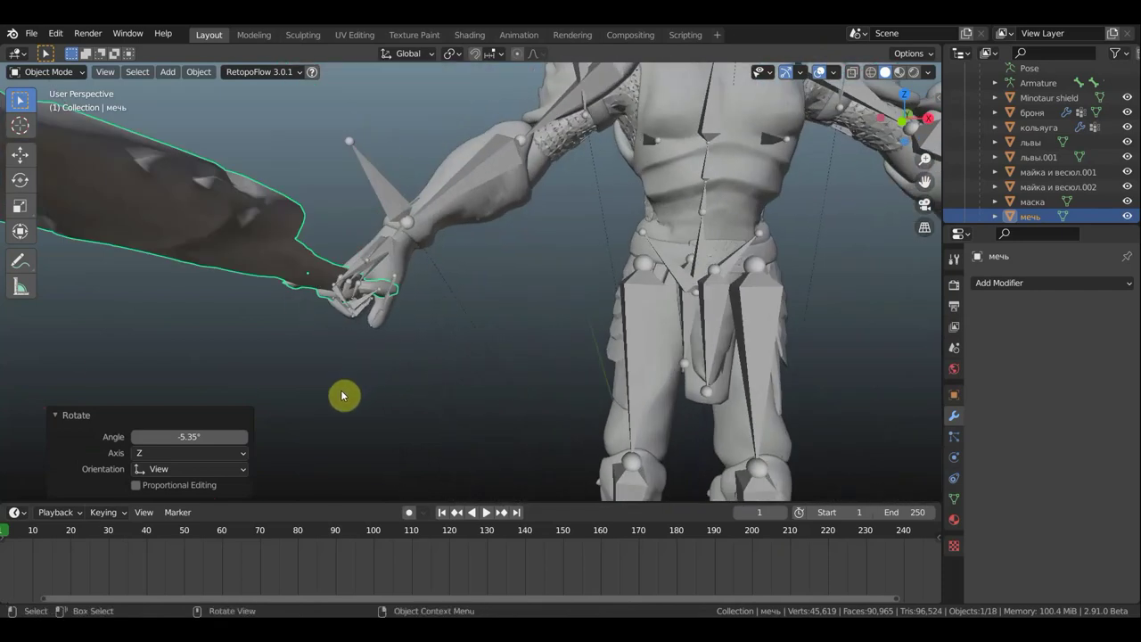
# Select the Armature, enter Pose Mode and rotate finger bone Bone.079 by -21.9°.
pyautogui.click(381, 197)
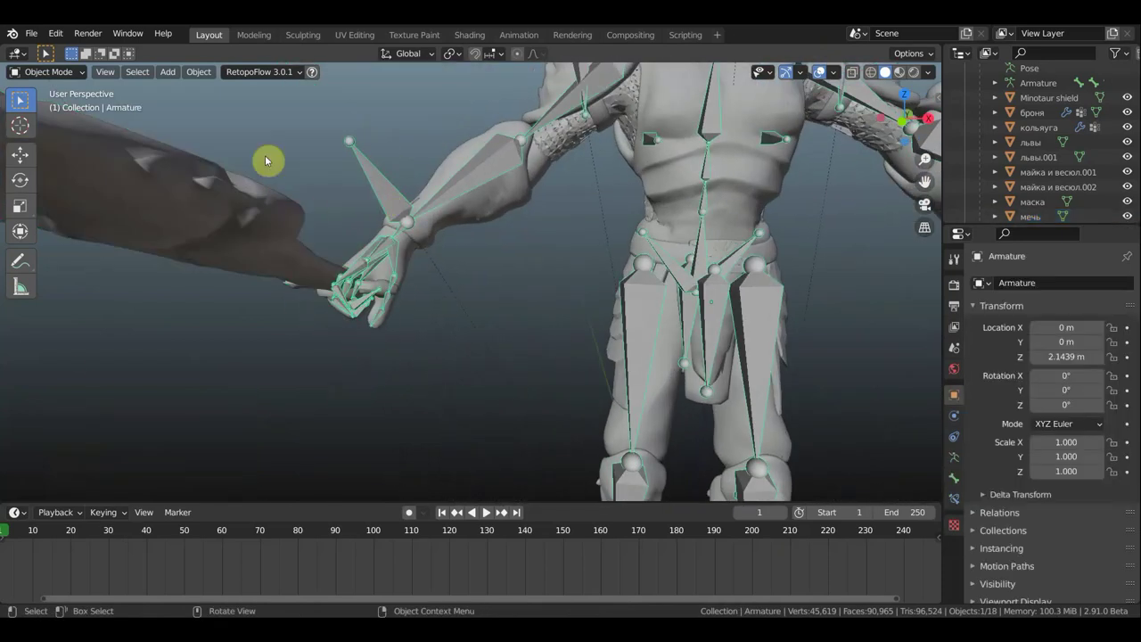
pyautogui.moveTo(250, 149)
pyautogui.mouseDown(button='middle')
pyautogui.moveTo(298, 222)
pyautogui.moveTo(285, 255)
pyautogui.moveTo(377, 152)
pyautogui.moveTo(370, 109)
pyautogui.moveTo(311, 120)
pyautogui.moveTo(259, 241)
pyautogui.mouseUp(button='middle')
pyautogui.click(49, 71)
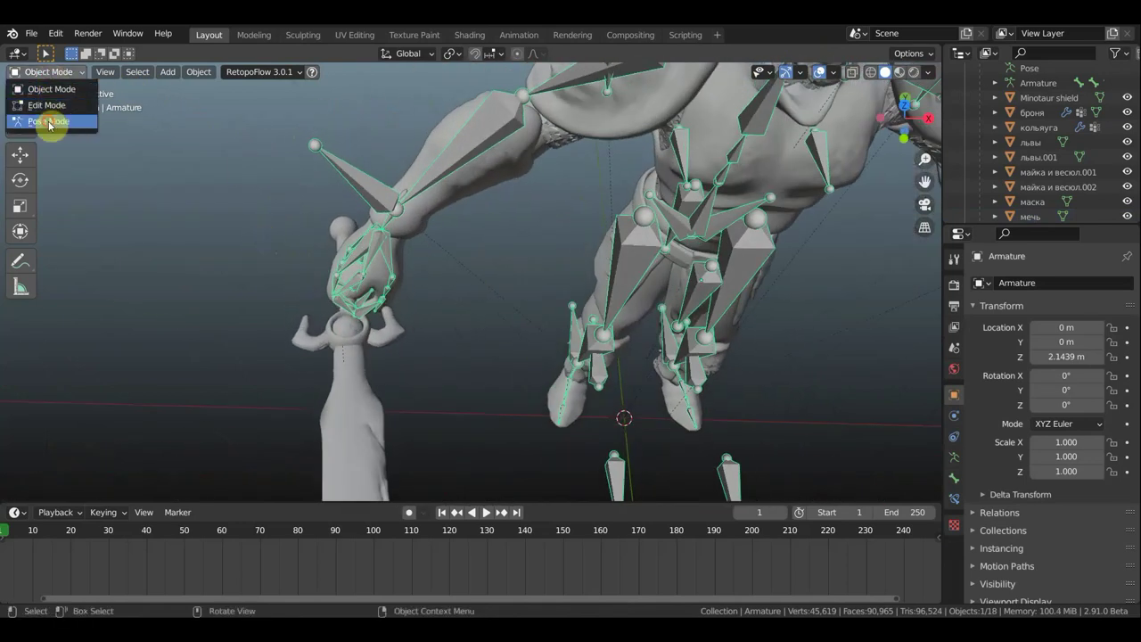
pyautogui.click(48, 121)
pyautogui.moveTo(437, 272)
pyautogui.mouseDown(button='middle')
pyautogui.moveTo(448, 237)
pyautogui.moveTo(425, 184)
pyautogui.moveTo(389, 331)
pyautogui.mouseUp(button='middle')
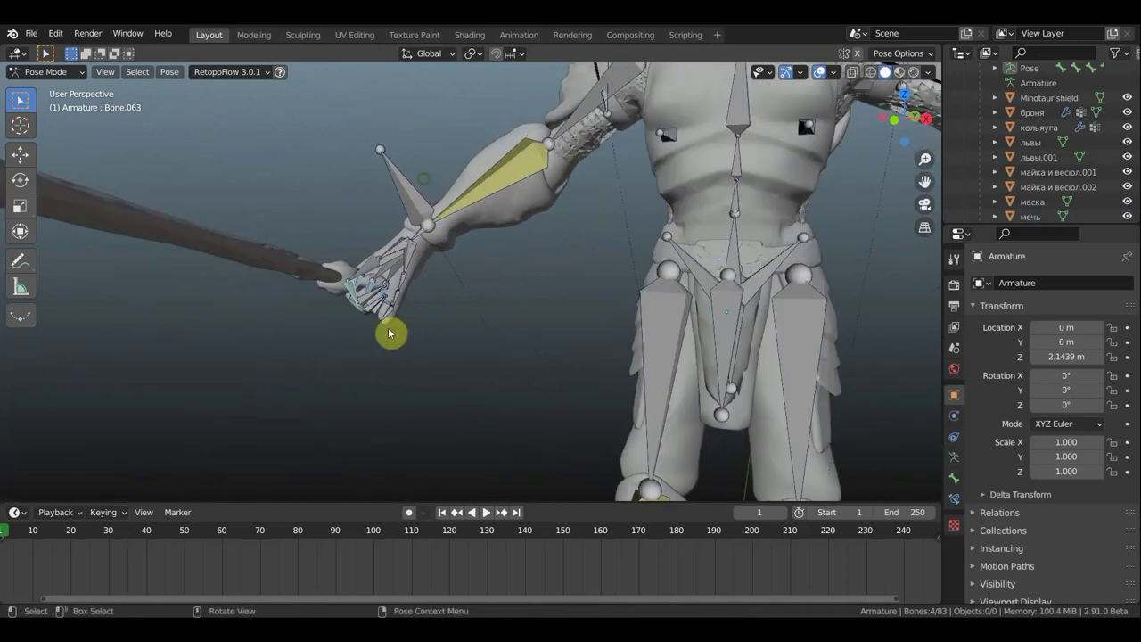
pyautogui.scroll(2, 386, 326)
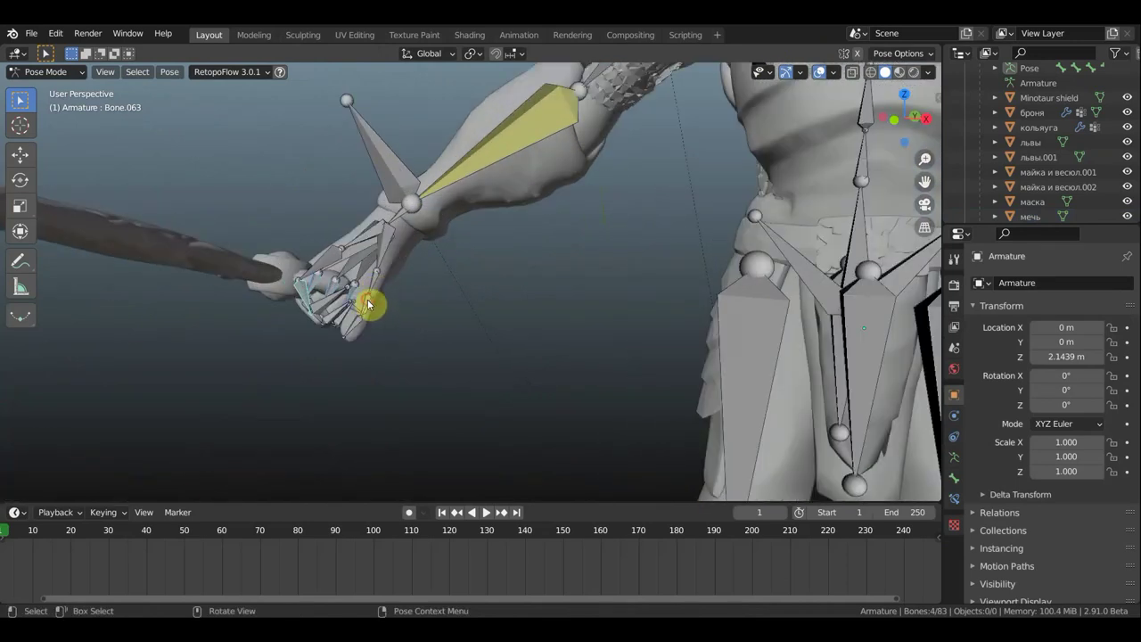
pyautogui.press('r')
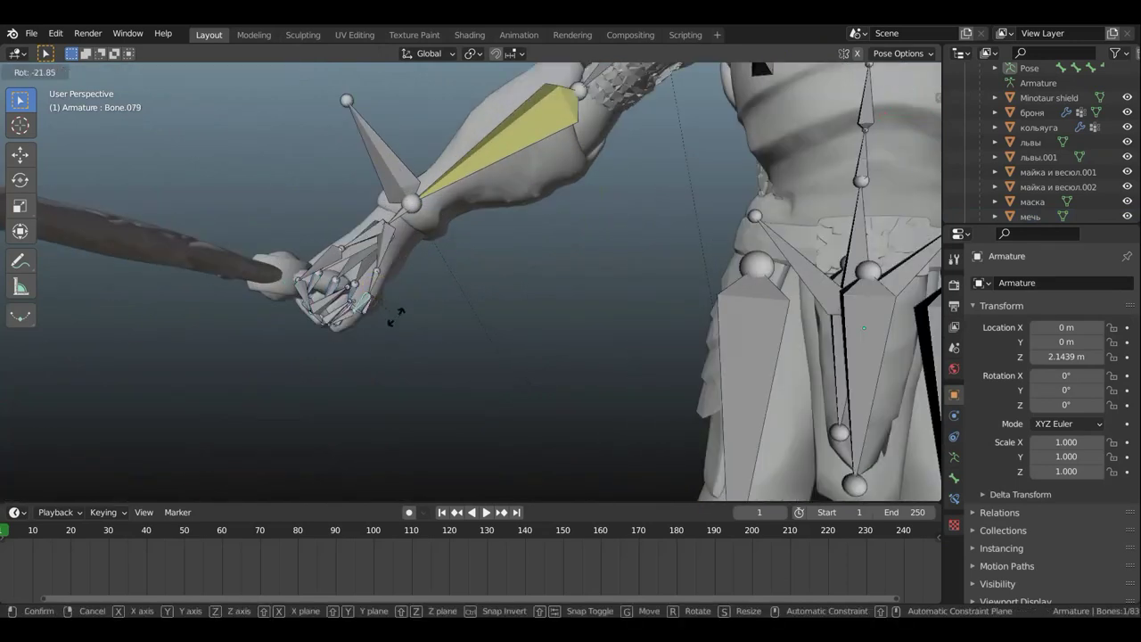
pyautogui.click(400, 321)
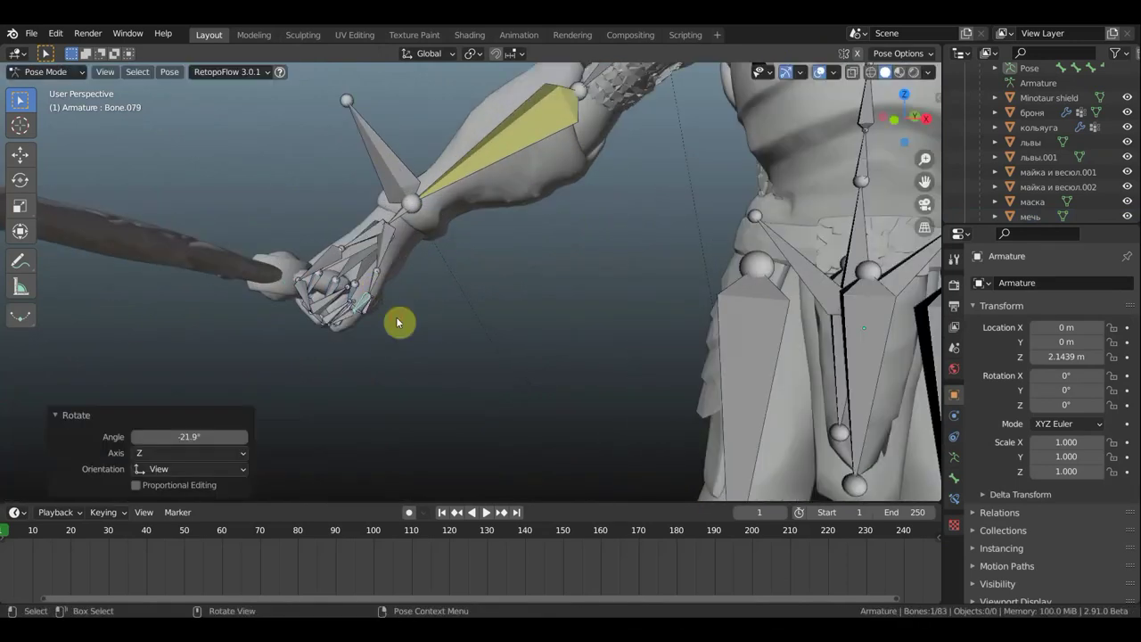
# Rotate the thumb bones (Bone.063) 14.6°, then view the whole figure in front orthographic view.
pyautogui.click(309, 303)
pyautogui.press('r')
pyautogui.click(309, 302)
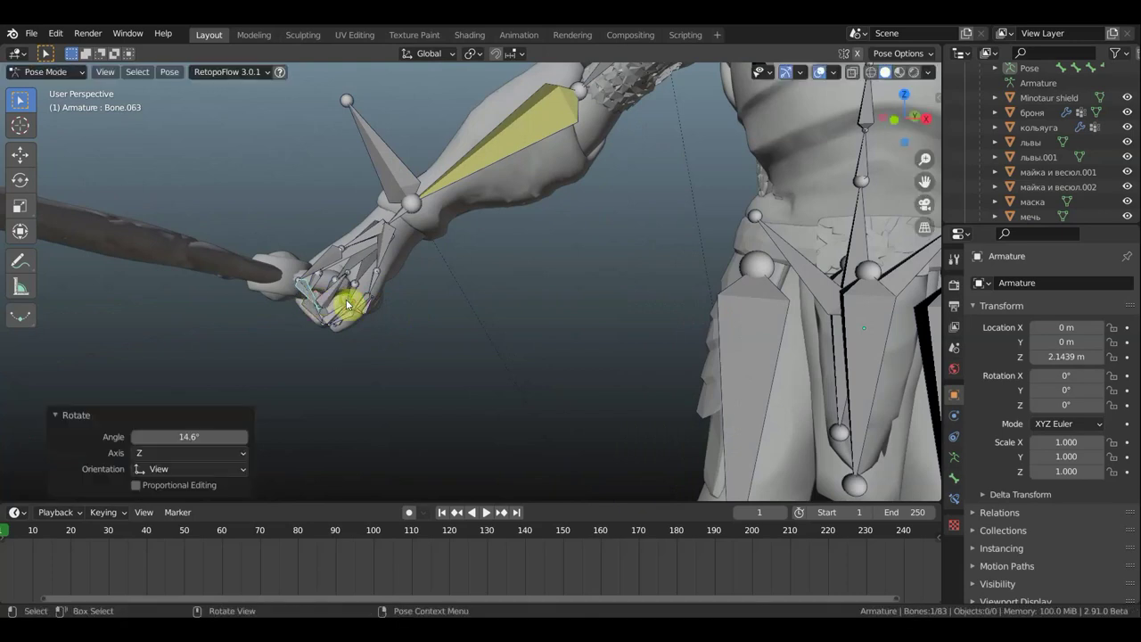
pyautogui.moveTo(346, 309)
pyautogui.mouseDown(button='middle')
pyautogui.moveTo(395, 336)
pyautogui.moveTo(575, 313)
pyautogui.moveTo(473, 308)
pyautogui.moveTo(489, 300)
pyautogui.mouseUp(button='middle')
pyautogui.scroll(-2, 466, 319)
pyautogui.scroll(-5, 471, 317)
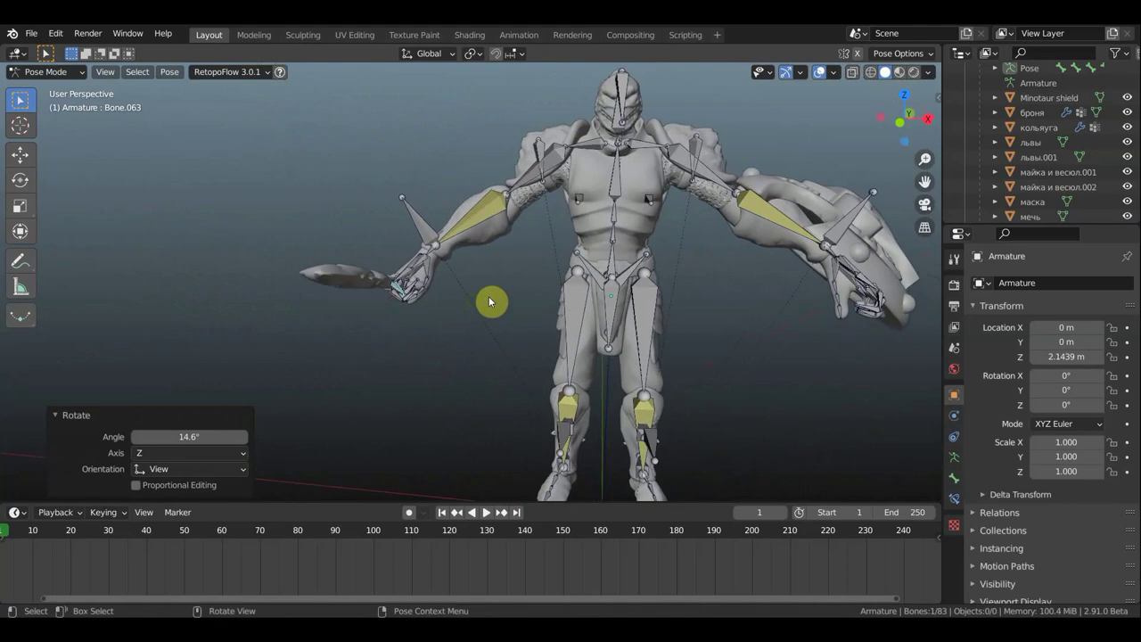
pyautogui.scroll(-3, 535, 305)
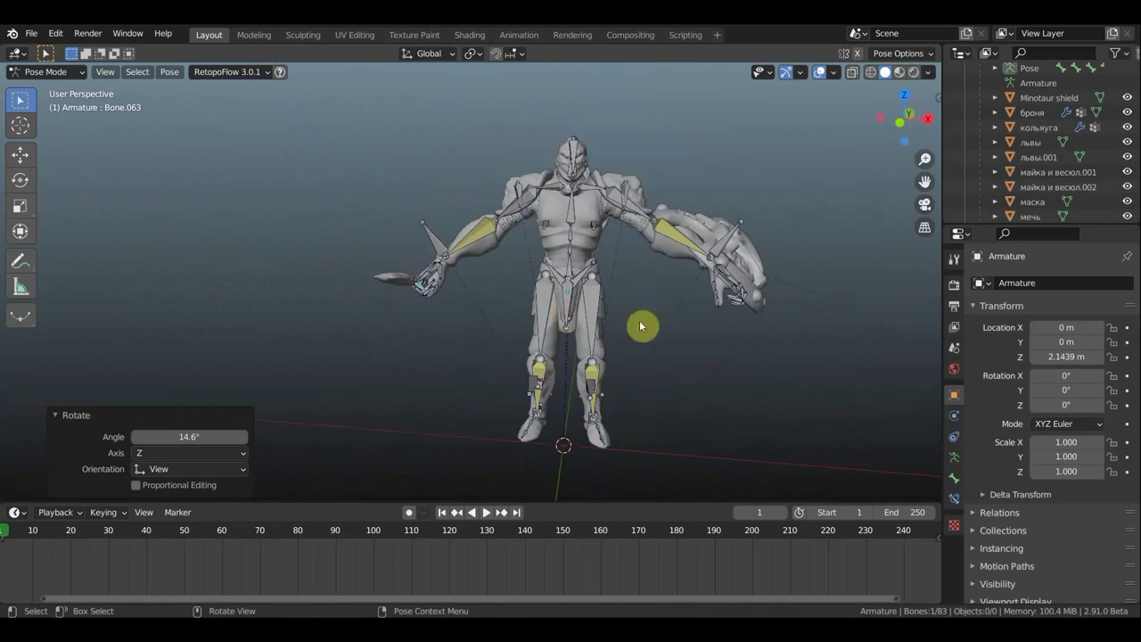
pyautogui.press('KP_1')
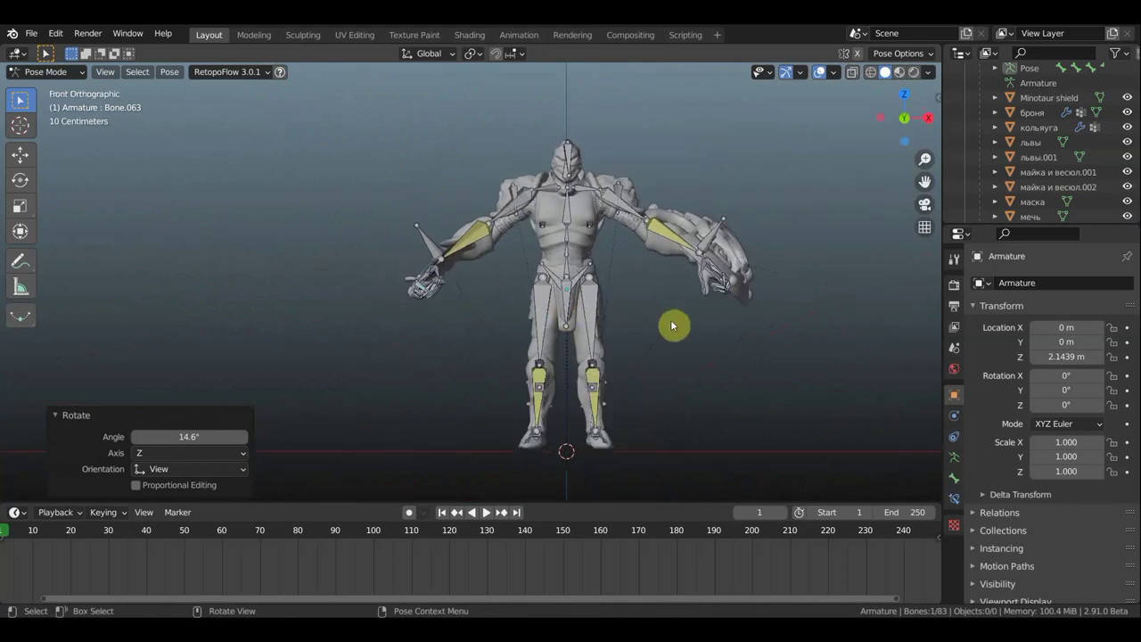
pyautogui.scroll(2, 688, 344)
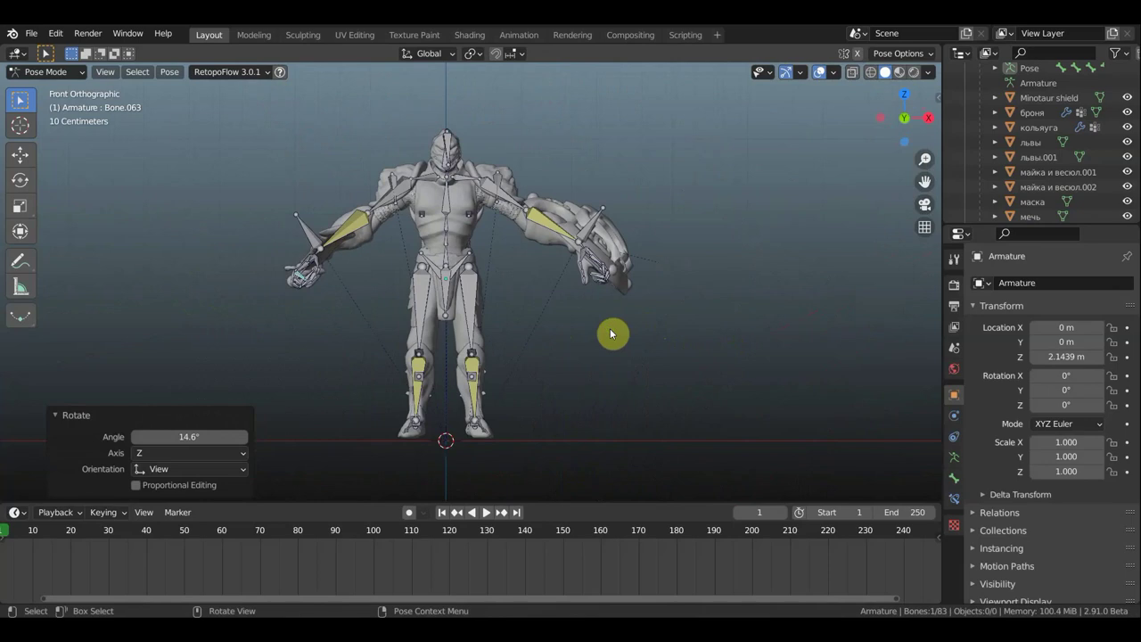
# Bring the lower body and legs into view and select Bone.042.
pyautogui.scroll(2, 606, 334)
pyautogui.moveTo(580, 349)
pyautogui.keyDown('shift'); pyautogui.mouseDown(button='middle')
pyautogui.moveTo(634, 254)
pyautogui.moveTo(505, 287)
pyautogui.mouseUp(button='middle'); pyautogui.keyUp('shift')
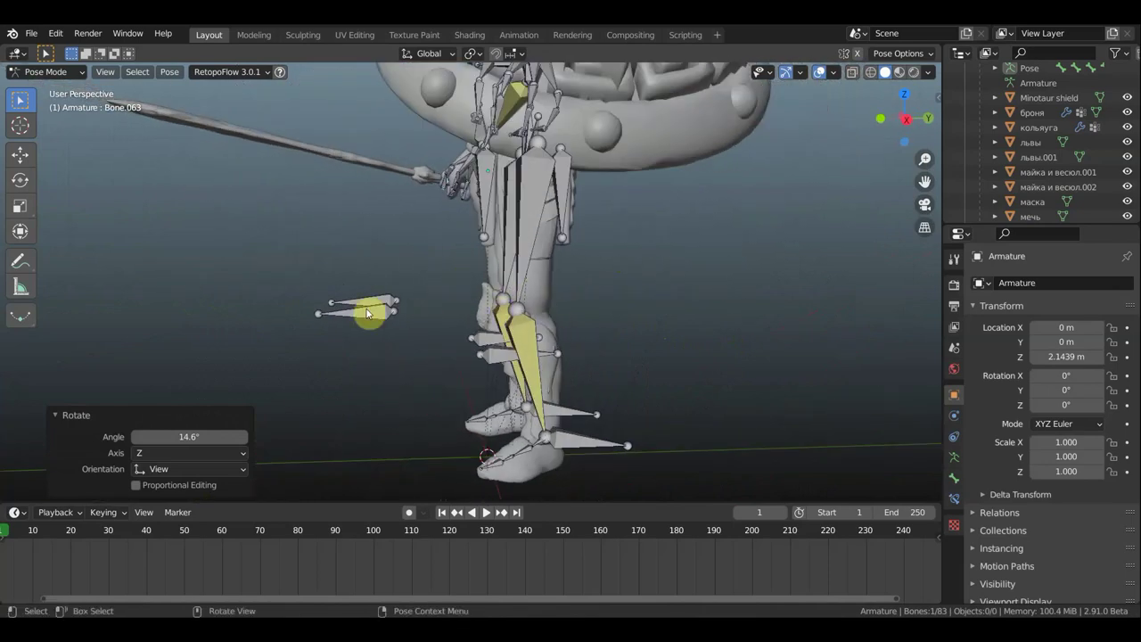
pyautogui.click(469, 327)
pyautogui.moveTo(469, 330); pyautogui.dragTo(469, 323, button='middle')
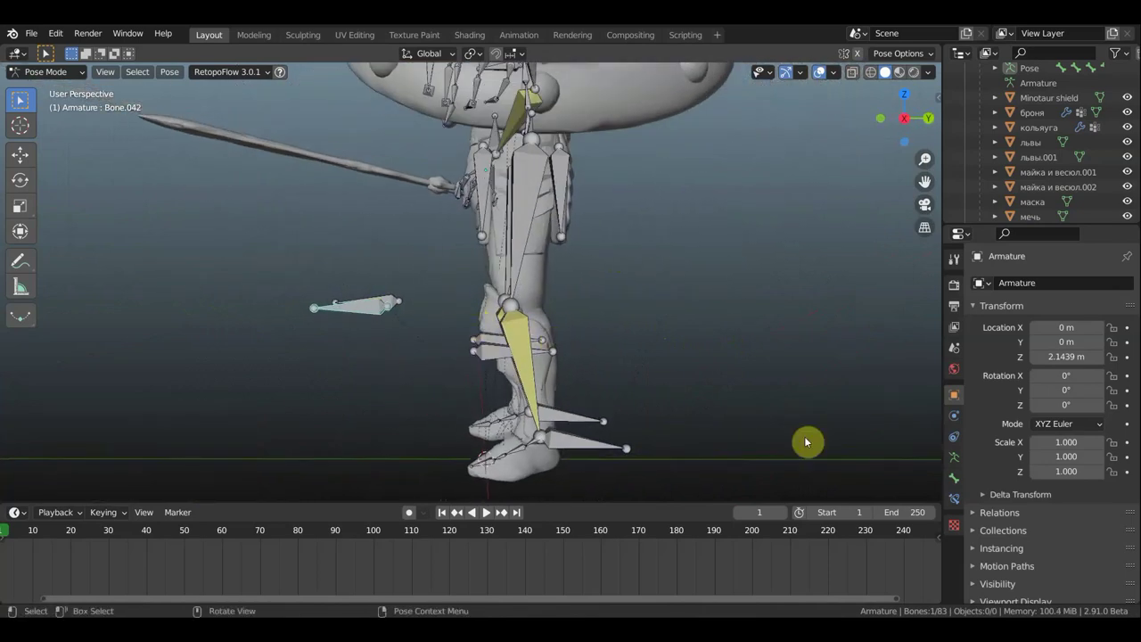
# Enable bone Names in the armature display and orbit to a side view of the legs.
pyautogui.click(955, 457)
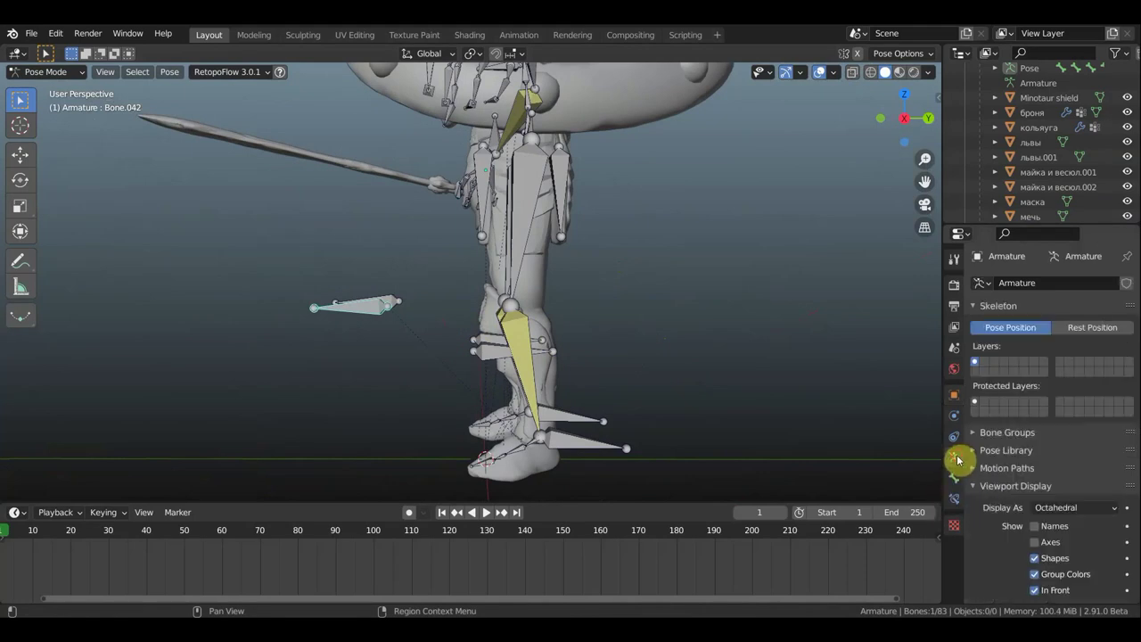
pyautogui.click(1036, 527)
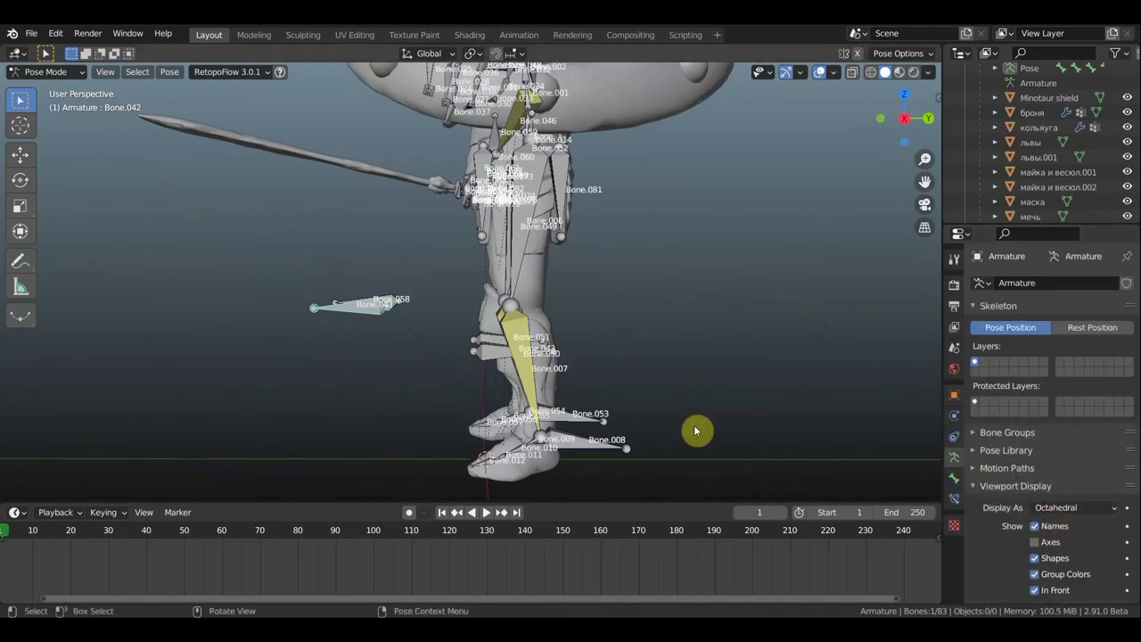
pyautogui.scroll(5, 465, 337)
pyautogui.moveTo(502, 387); pyautogui.dragTo(441, 368, button='middle')
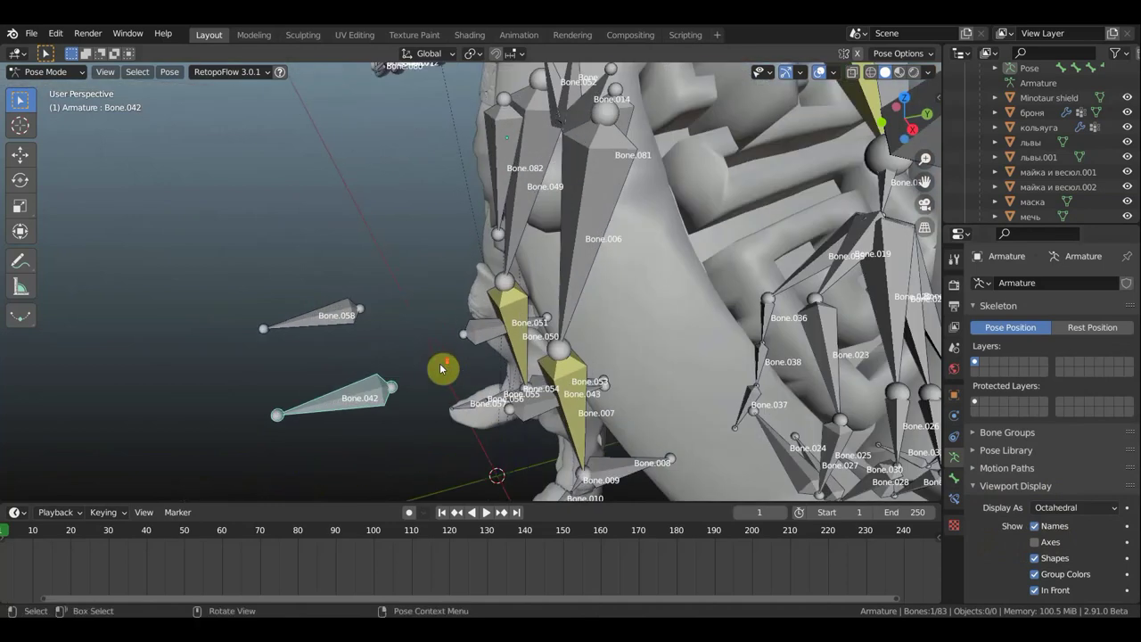
pyautogui.scroll(-5, 444, 377)
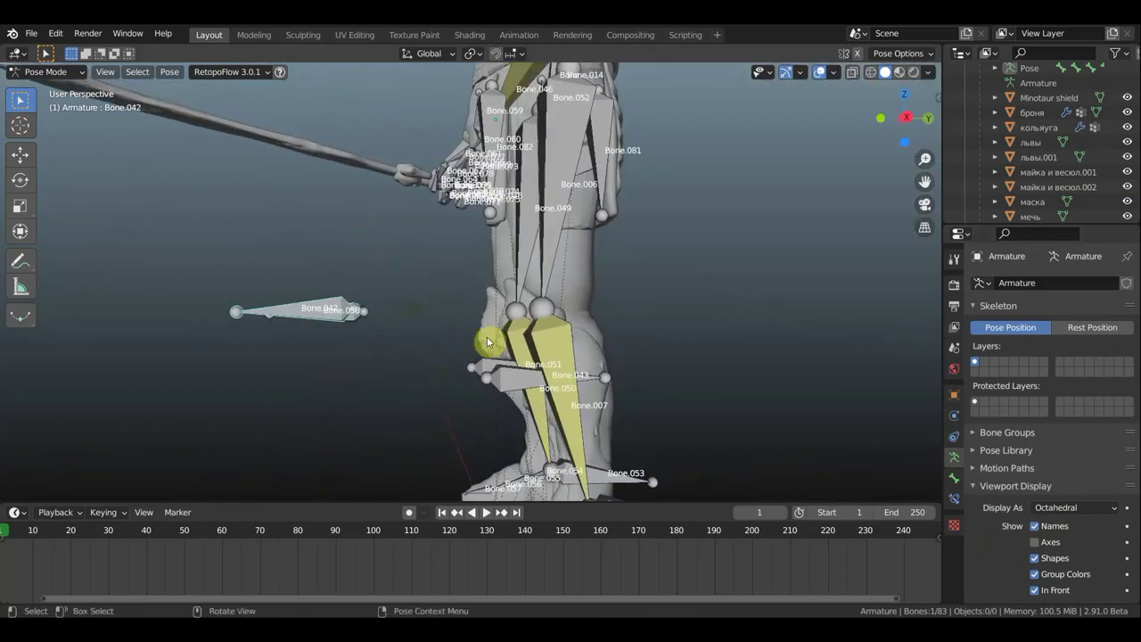
pyautogui.moveTo(418, 313); pyautogui.dragTo(598, 368, button='middle')
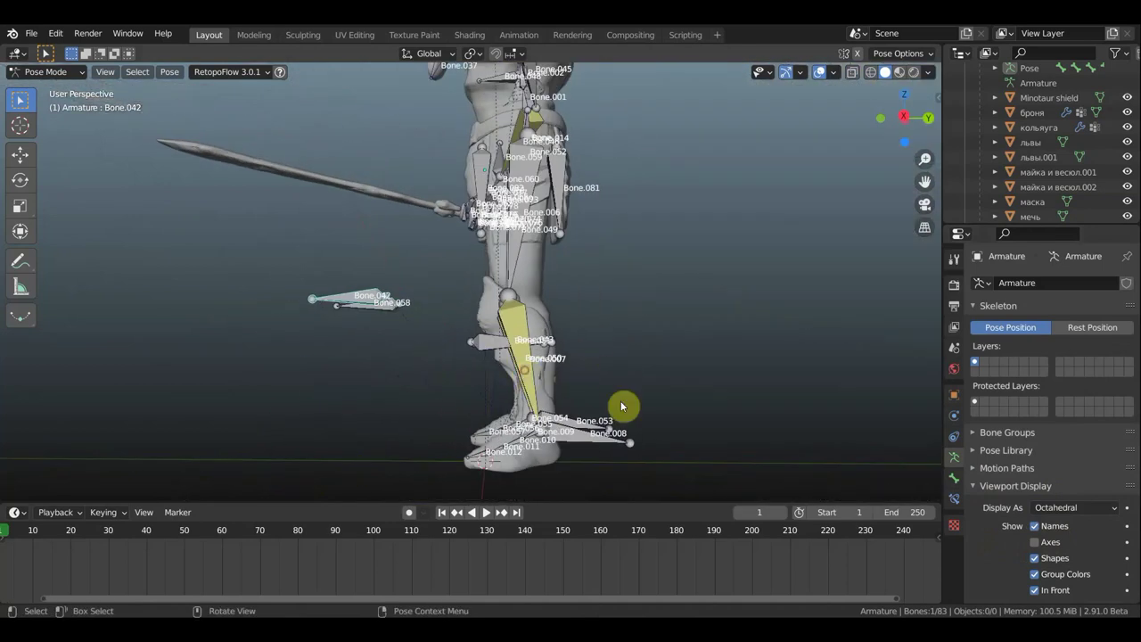
# Set Bone.007's IK pole target to Armature, Bone.042.
pyautogui.click(956, 501)
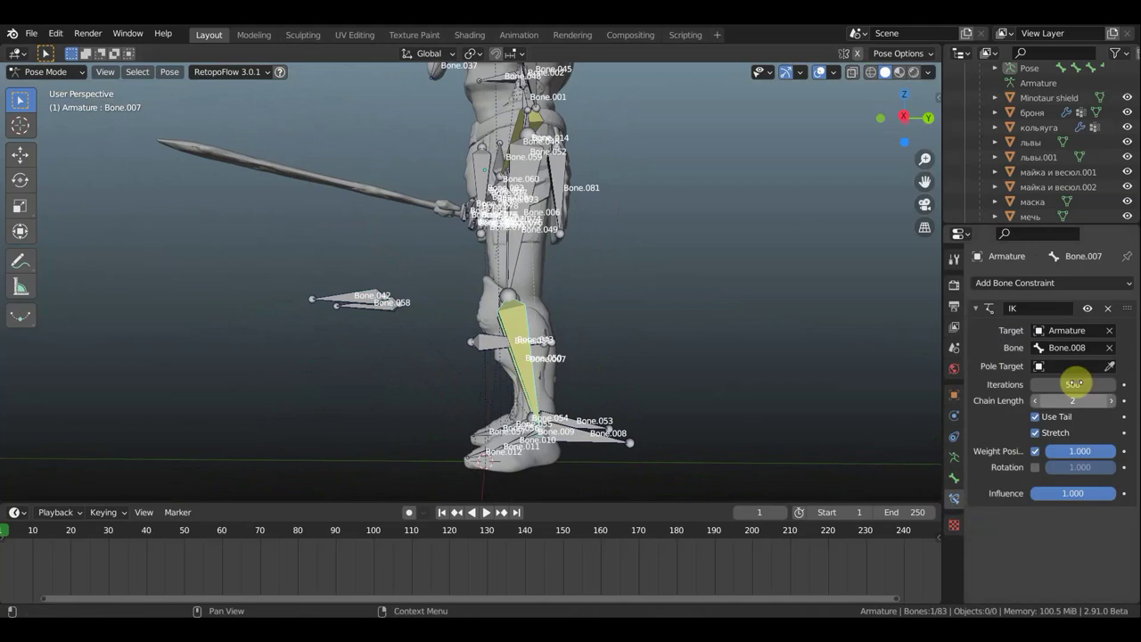
pyautogui.click(1077, 367)
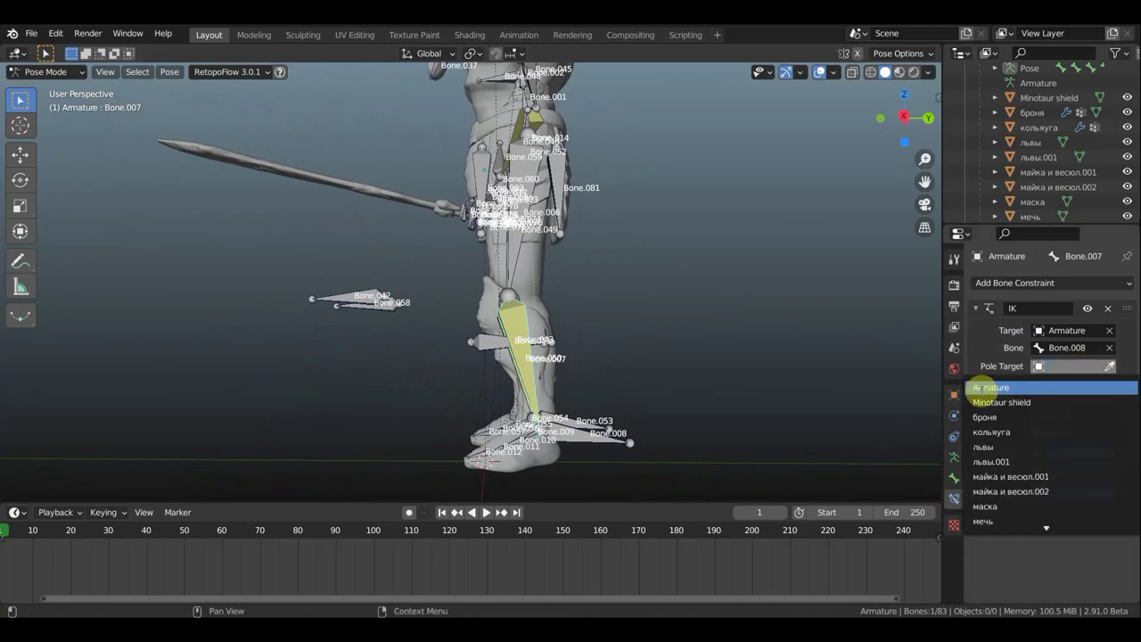
pyautogui.click(990, 387)
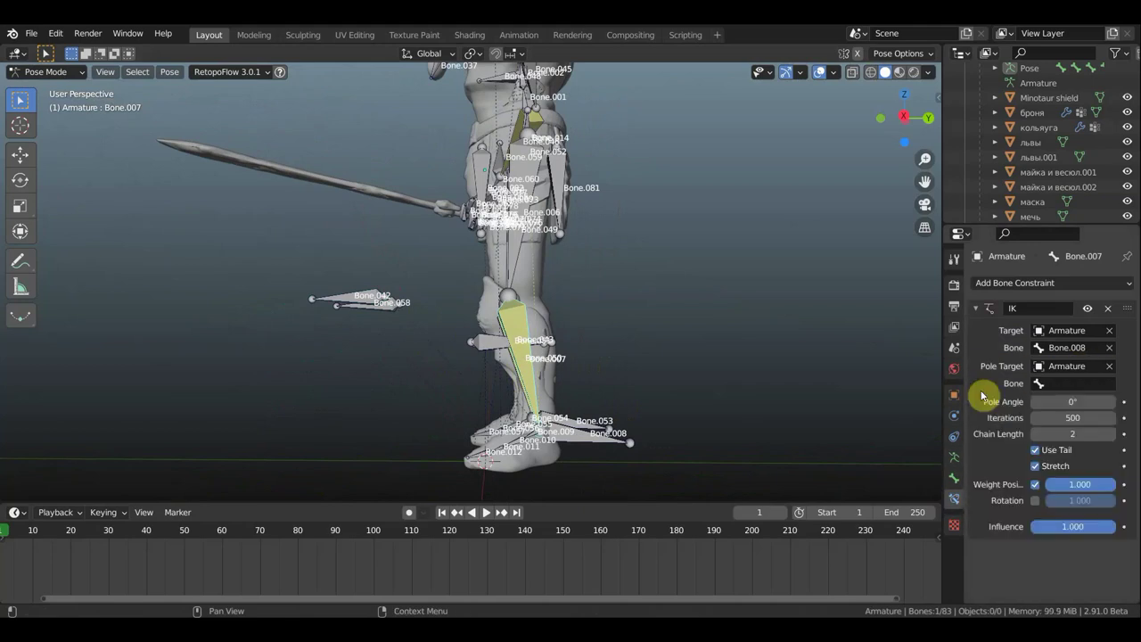
pyautogui.click(1080, 383)
pyautogui.scroll(-6, 1019, 454)
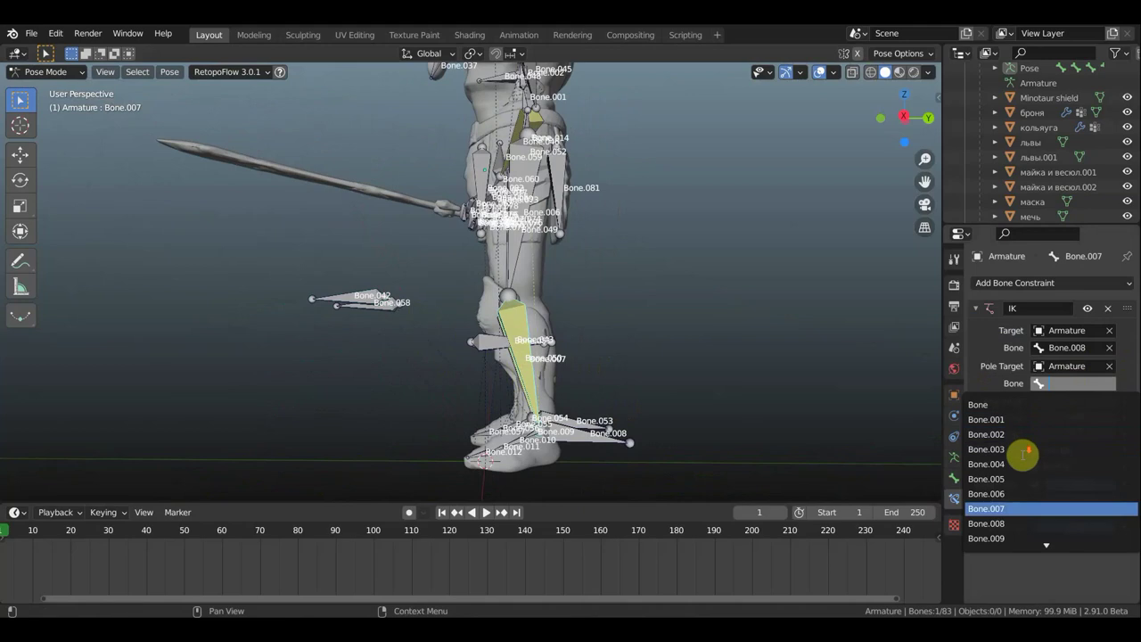
pyautogui.scroll(-8, 1023, 457)
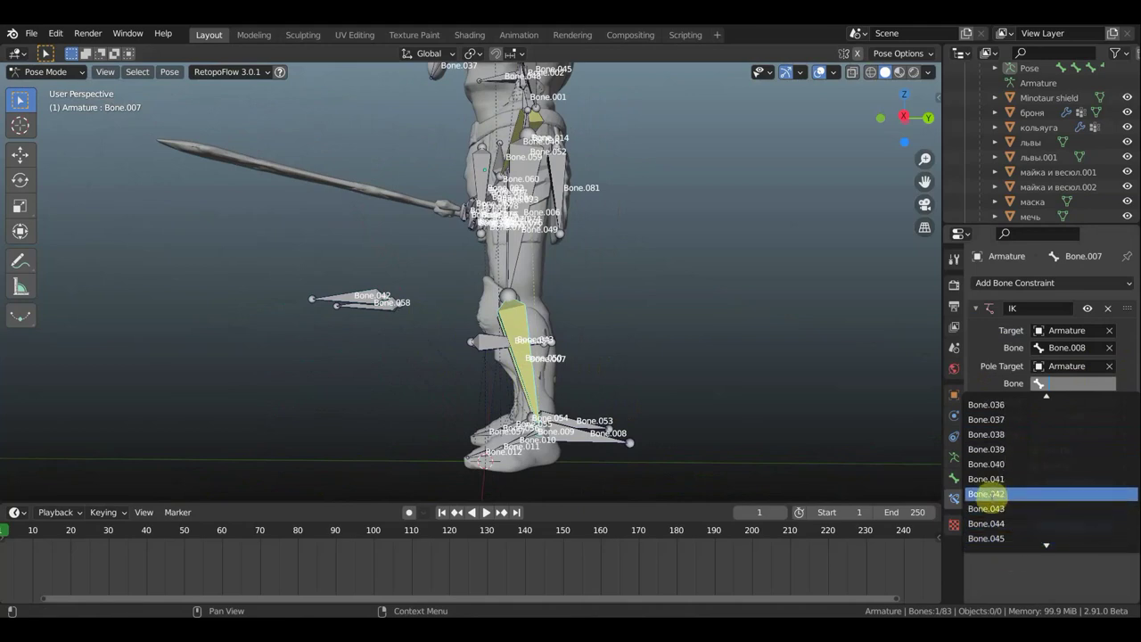
pyautogui.click(989, 494)
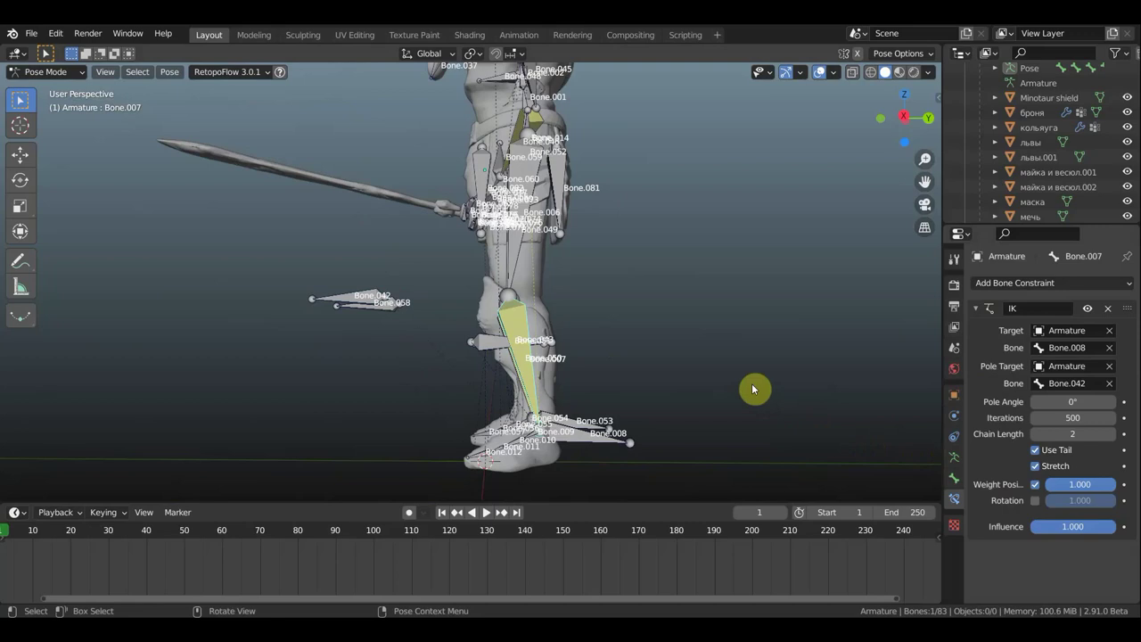
pyautogui.moveTo(727, 370); pyautogui.dragTo(708, 377, button='middle')
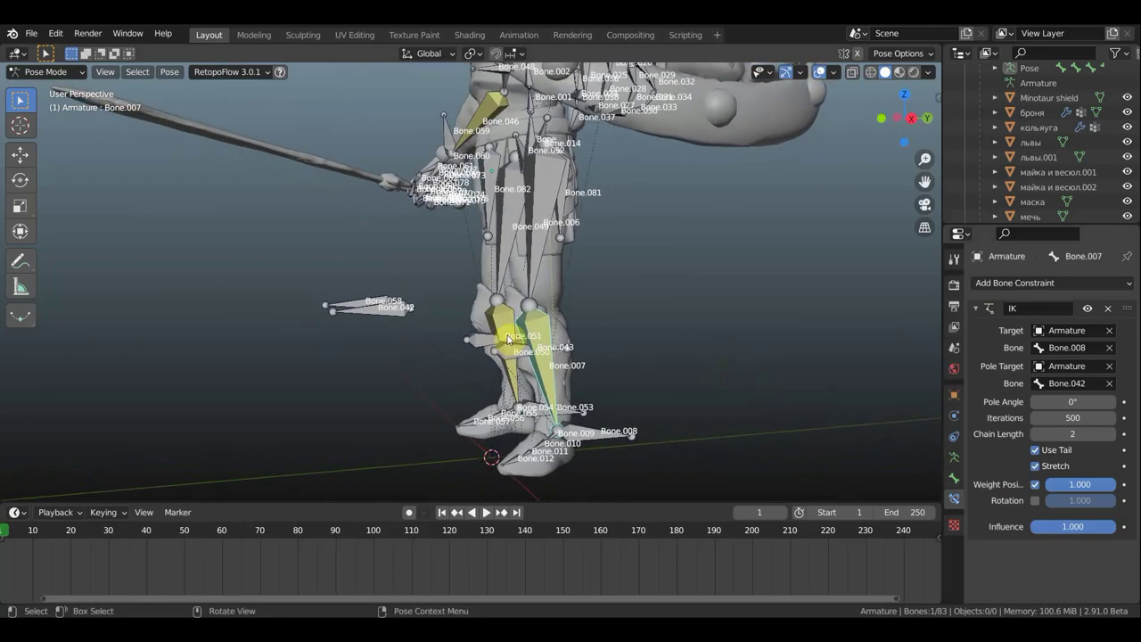
# Switch to Bone.050 and set its IK pole target to Armature, Bone.058.
pyautogui.hotkey('ctrl', 'shift', 'm')
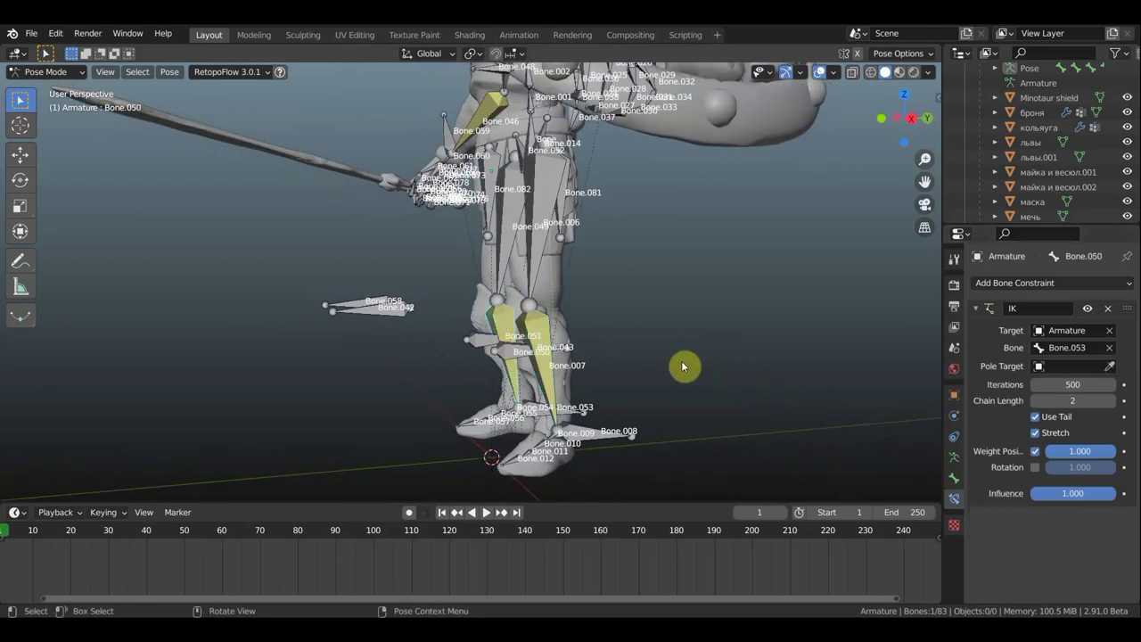
pyautogui.click(1090, 365)
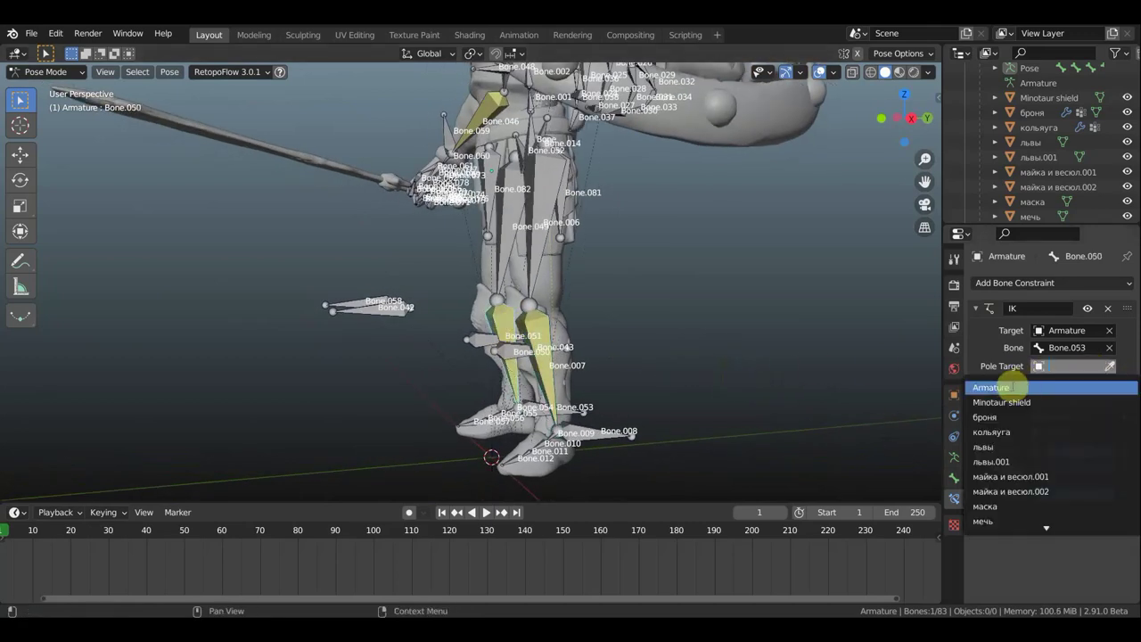
pyautogui.click(1017, 388)
pyautogui.click(1077, 385)
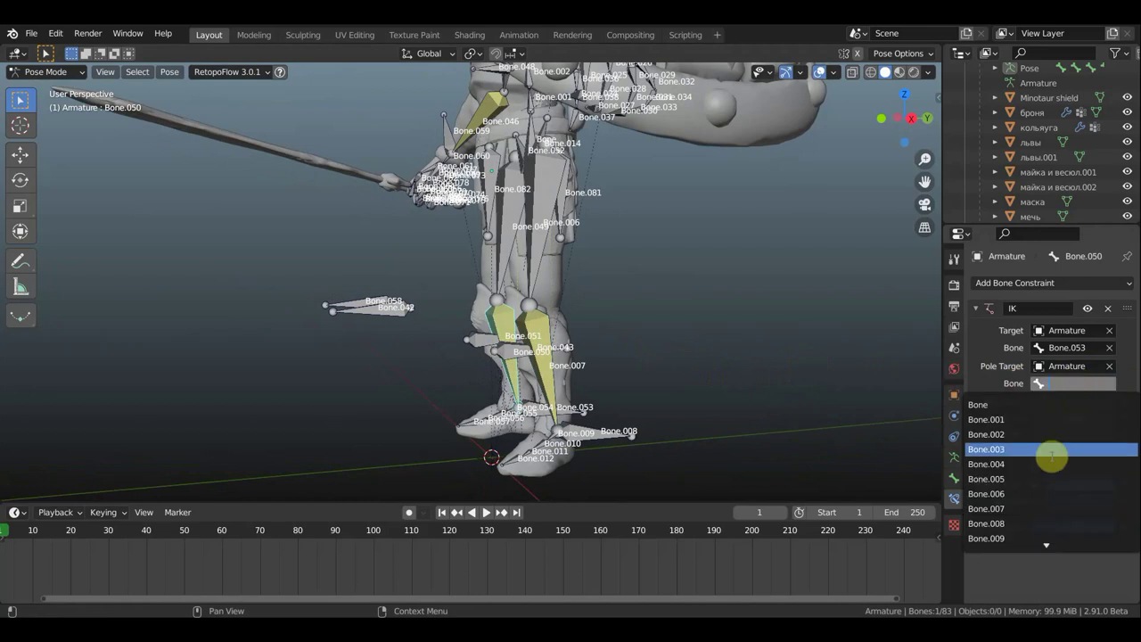
pyautogui.scroll(-5, 1054, 457)
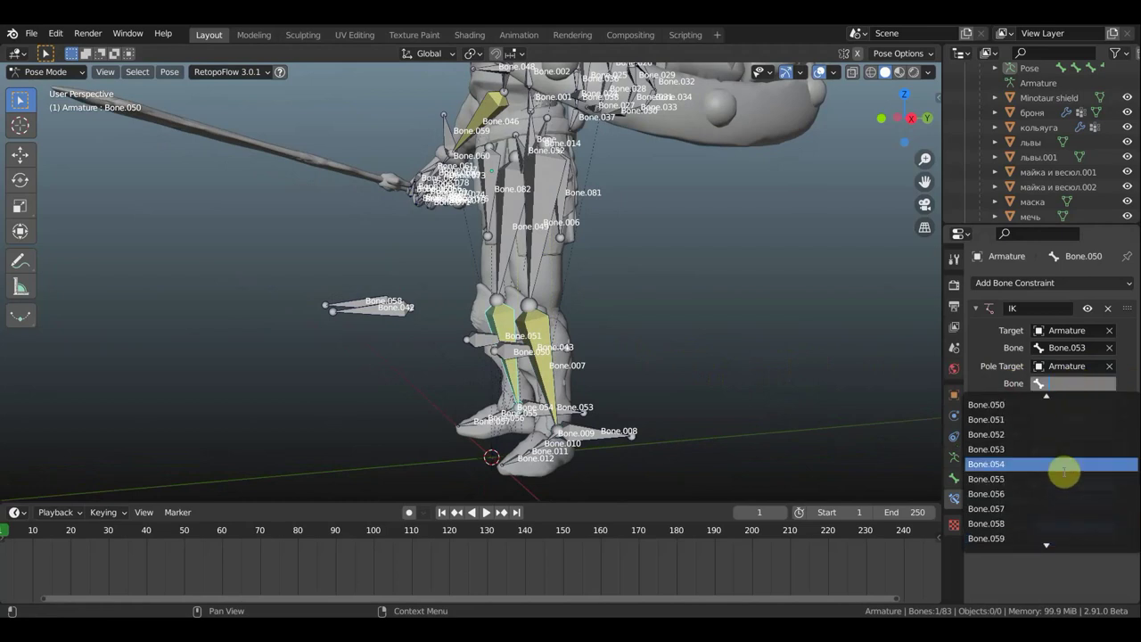
pyautogui.click(1005, 526)
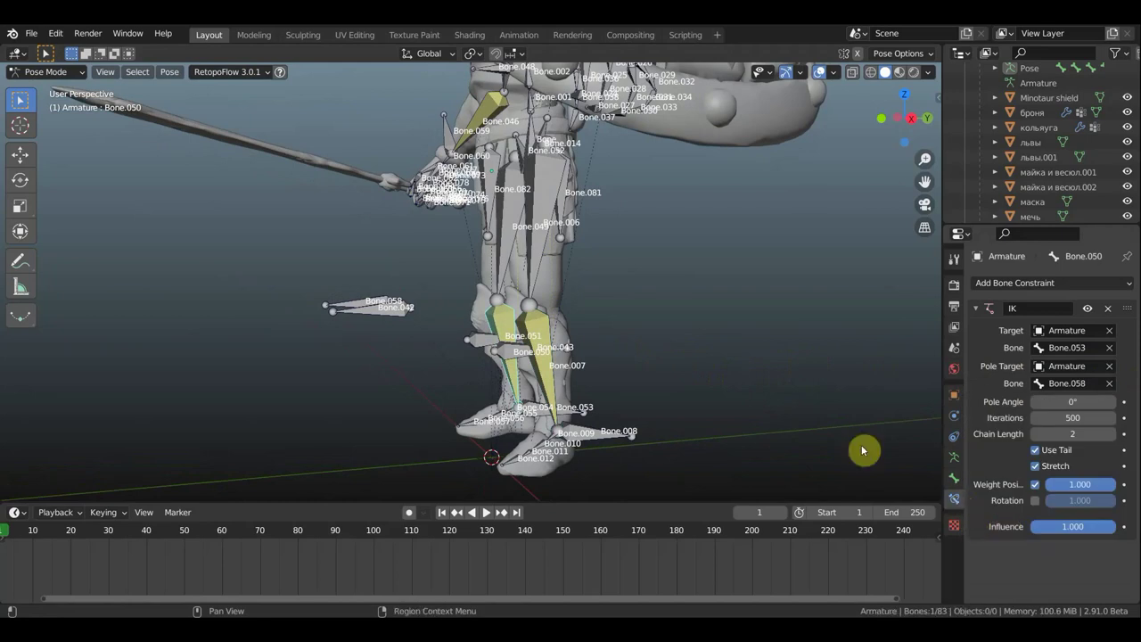
pyautogui.moveTo(756, 361)
pyautogui.mouseDown(button='middle')
pyautogui.moveTo(667, 359)
pyautogui.moveTo(720, 360)
pyautogui.mouseUp(button='middle')
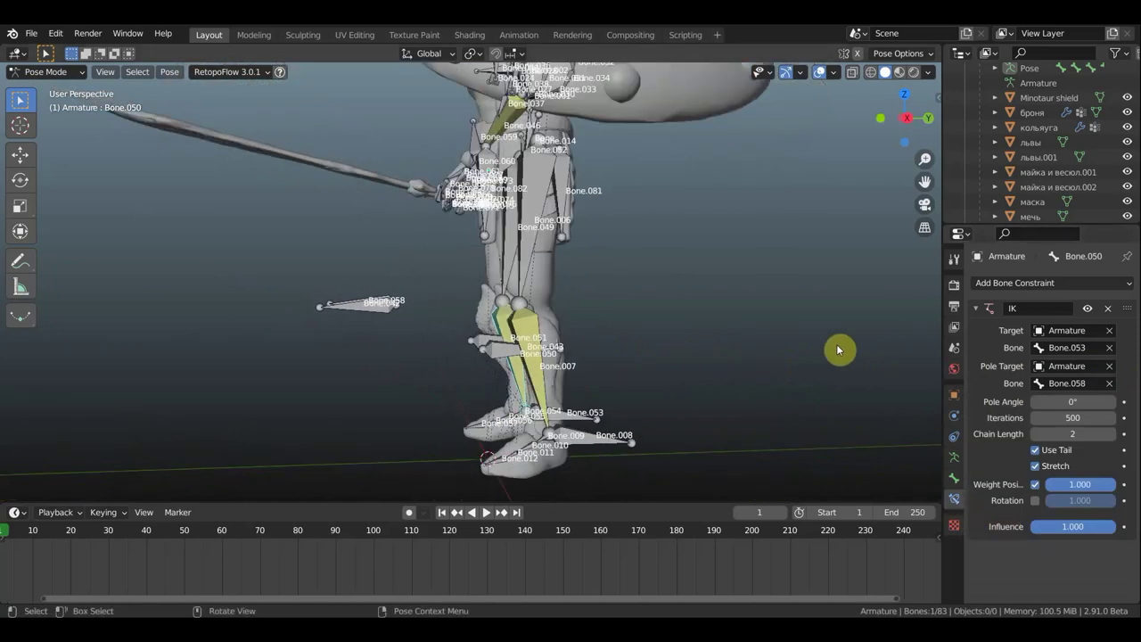
# Turn off bone Names in the armature display and orbit to a front view.
pyautogui.click(955, 458)
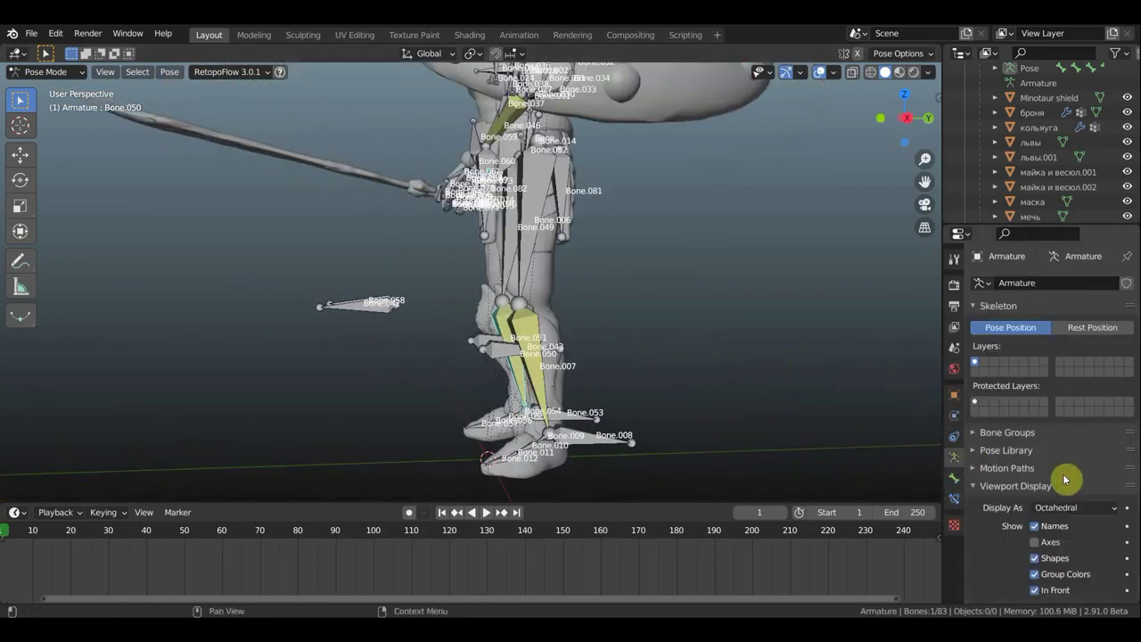
pyautogui.click(1034, 526)
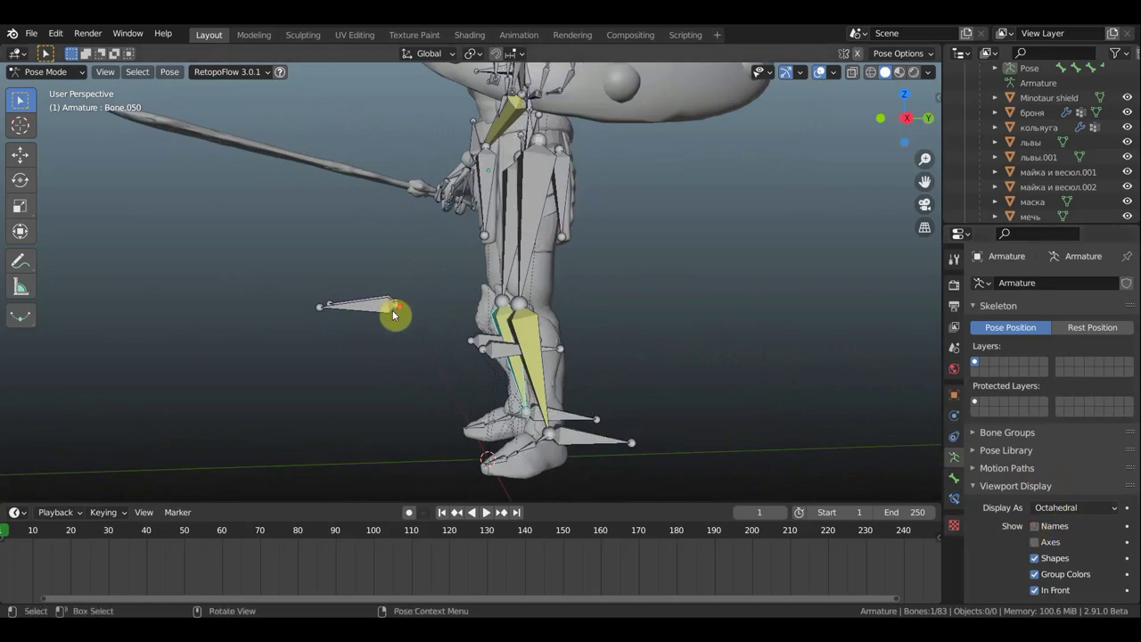
pyautogui.scroll(-2, 393, 309)
pyautogui.scroll(1, 305, 567)
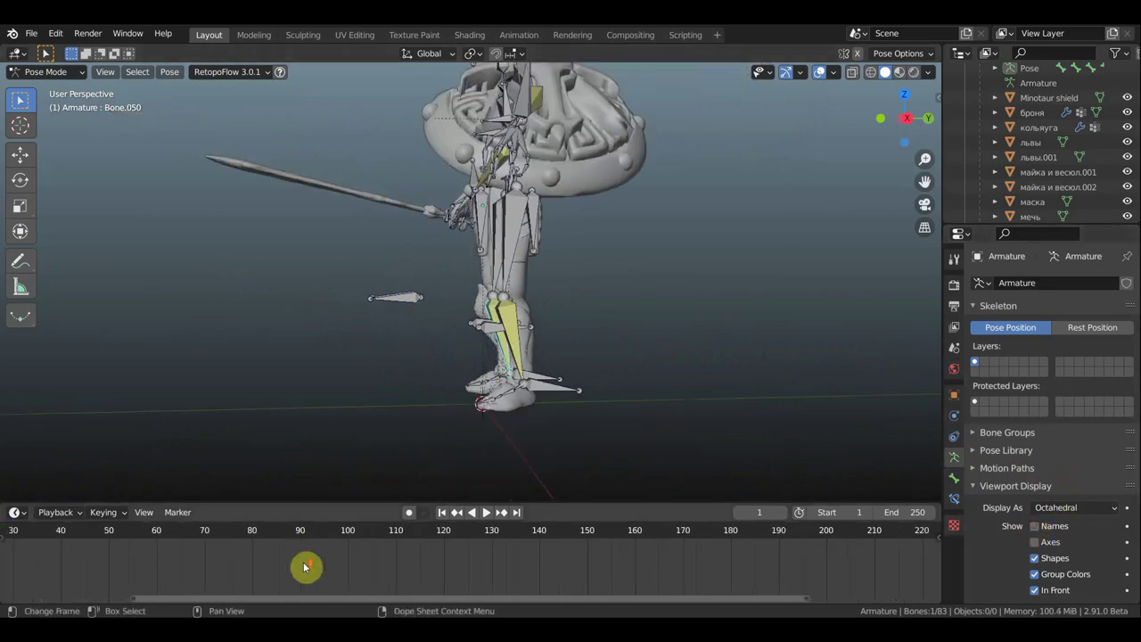
pyautogui.scroll(2, 305, 567)
pyautogui.scroll(1, 305, 568)
pyautogui.moveTo(305, 567)
pyautogui.mouseDown(button='middle')
pyautogui.moveTo(8, 552)
pyautogui.moveTo(652, 545)
pyautogui.mouseUp(button='middle')
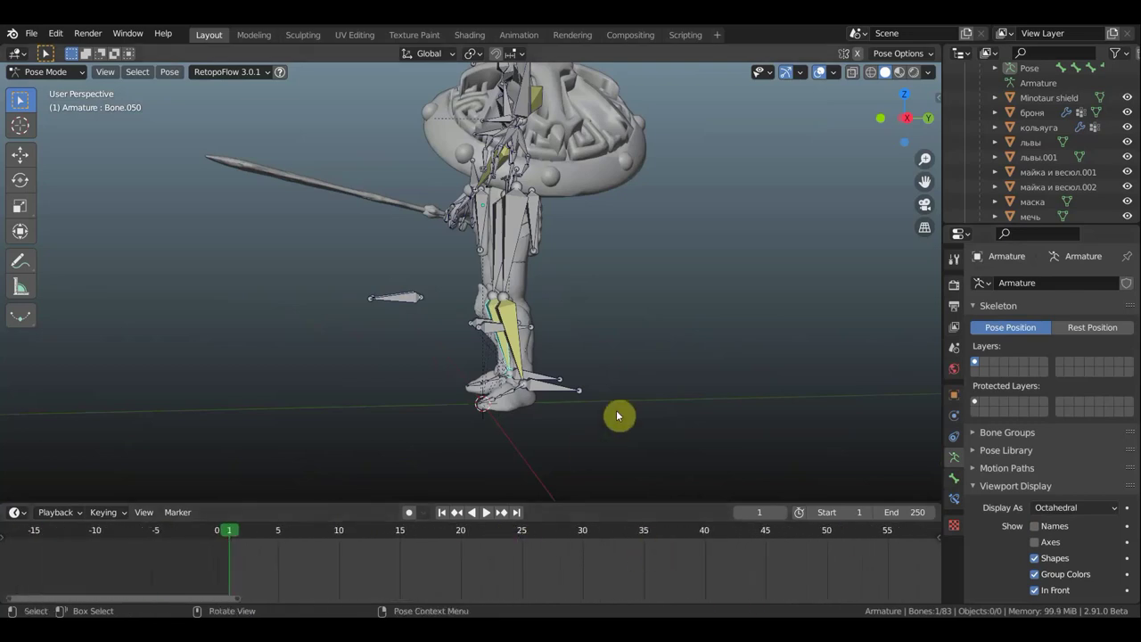
pyautogui.moveTo(618, 415); pyautogui.dragTo(766, 402, button='middle')
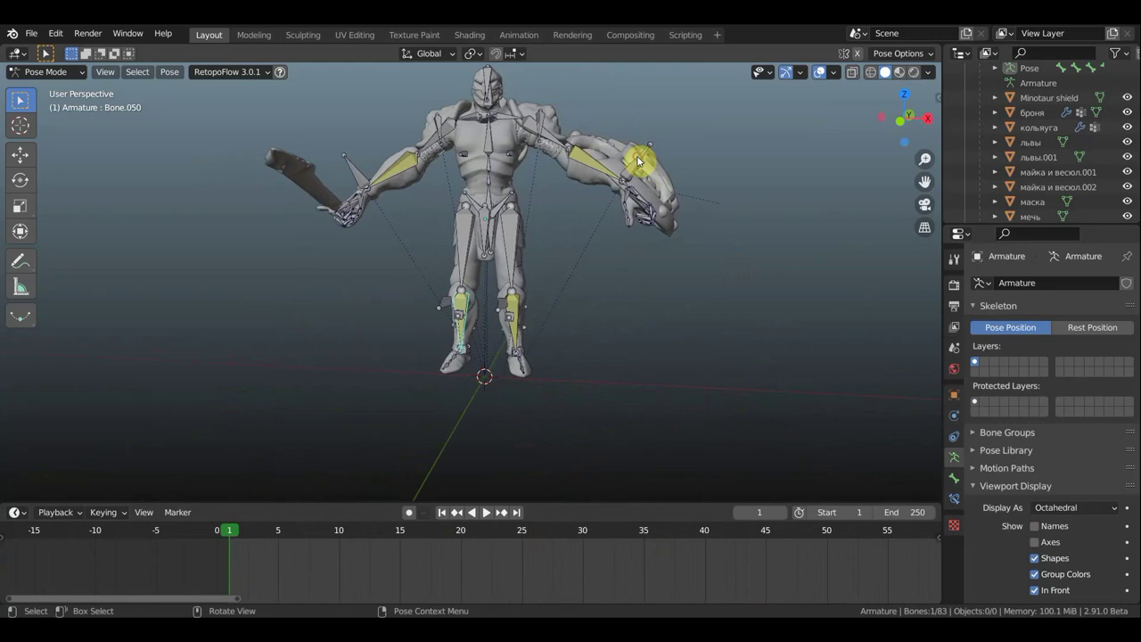
# Move shield control Bone.039 and sword control Bone.059 down beside the body.
pyautogui.click(638, 162)
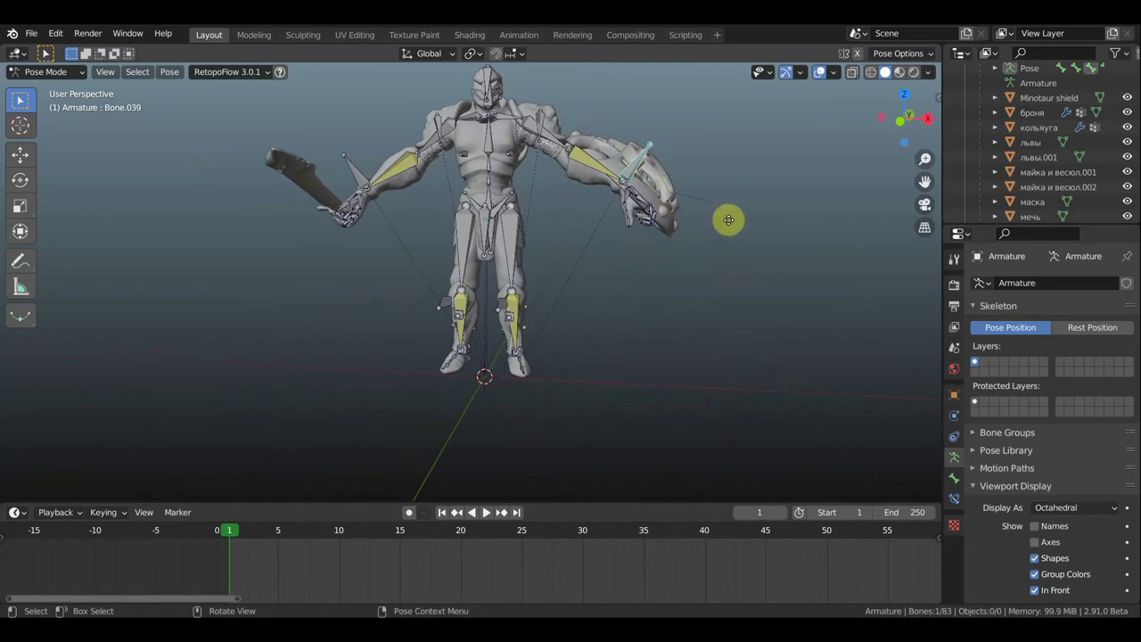
pyautogui.press('g')
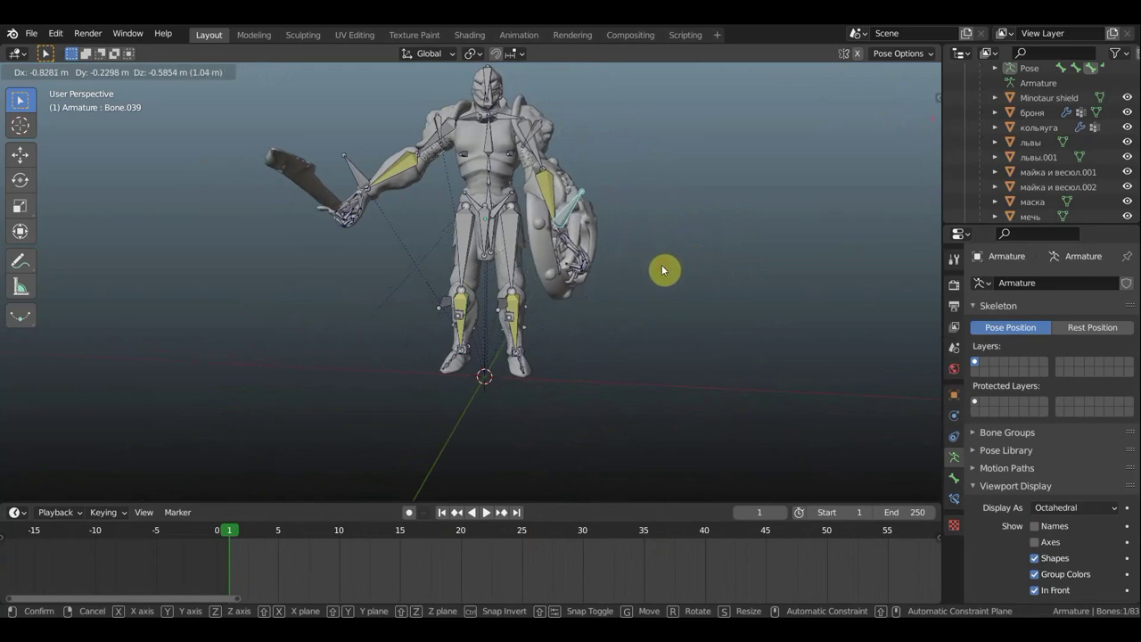
pyautogui.click(662, 270)
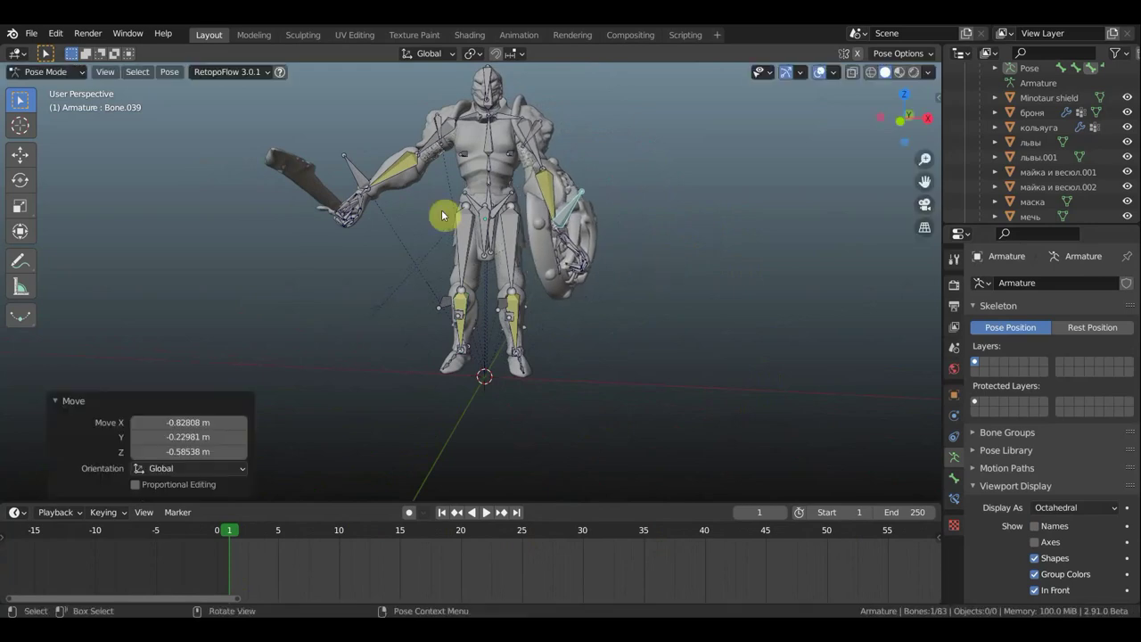
pyautogui.click(354, 190)
pyautogui.press('g')
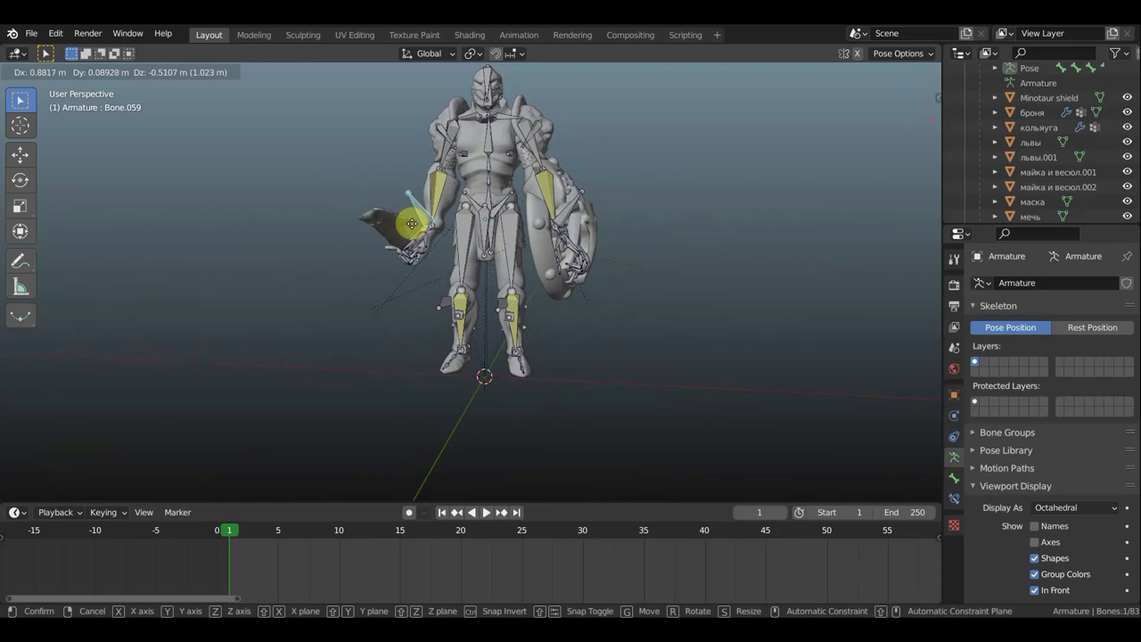
pyautogui.click(395, 221)
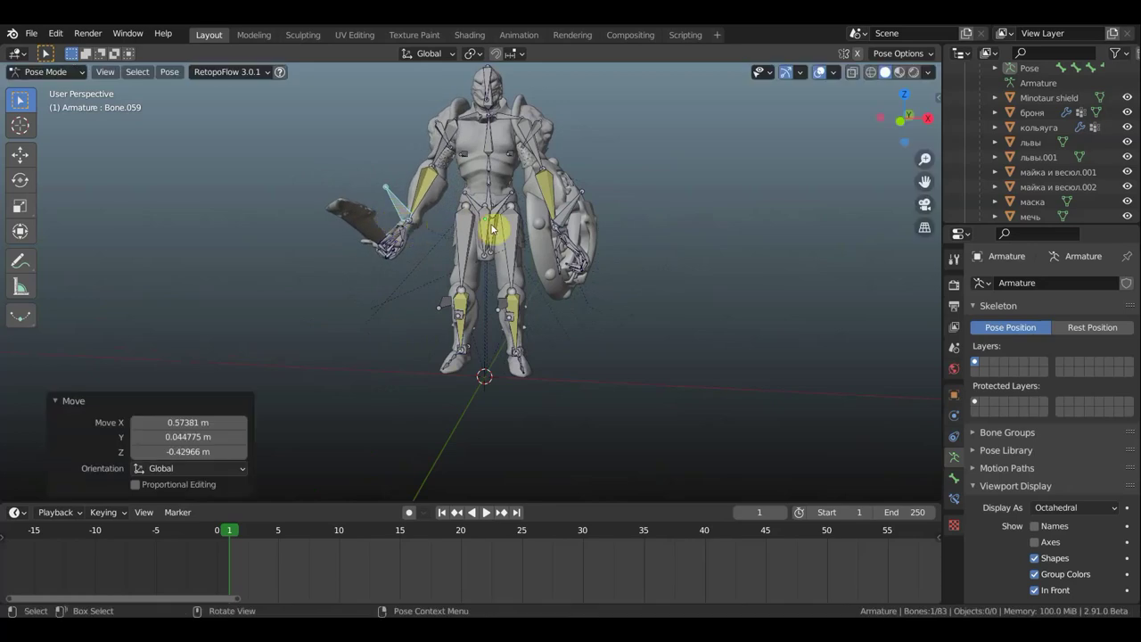
# Rotate the sword-hand bone Bone.059 to about -39.1° and nudge its position.
pyautogui.press('r')
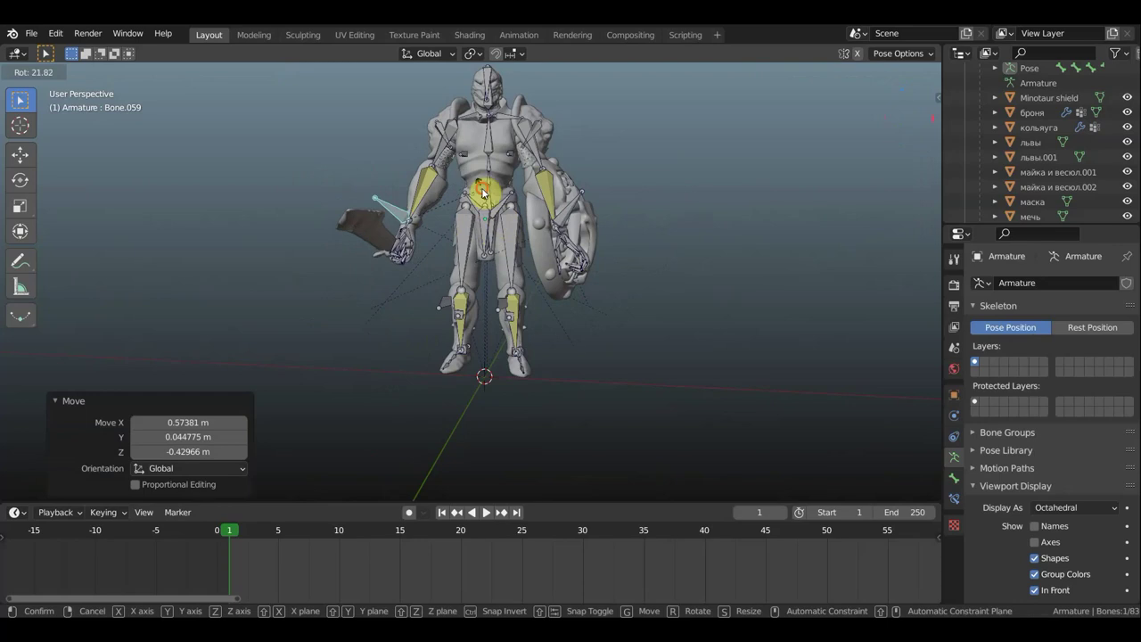
pyautogui.click(482, 192)
pyautogui.moveTo(472, 198)
pyautogui.mouseDown(button='middle')
pyautogui.moveTo(619, 208)
pyautogui.moveTo(646, 199)
pyautogui.moveTo(678, 239)
pyautogui.mouseUp(button='middle')
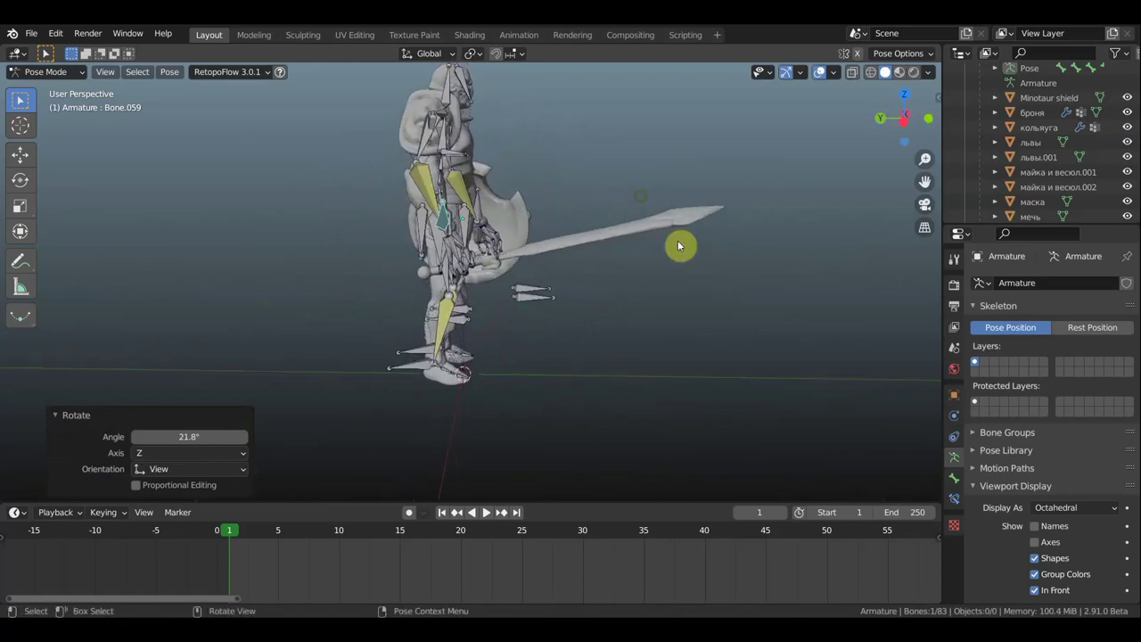
pyautogui.press('r')
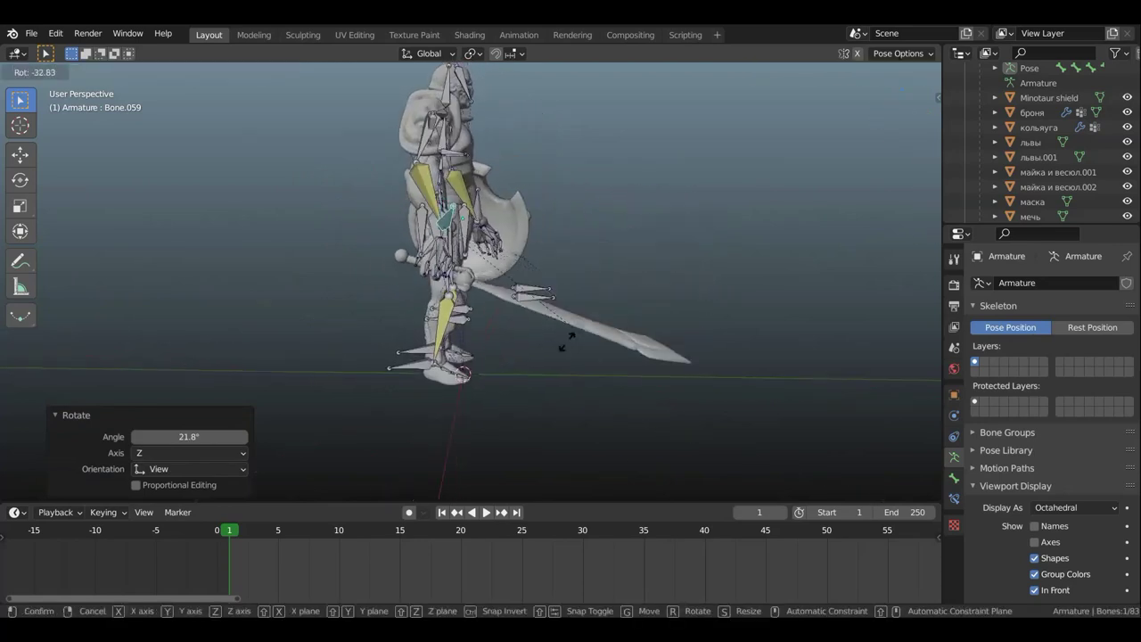
pyautogui.click(564, 347)
pyautogui.press('g')
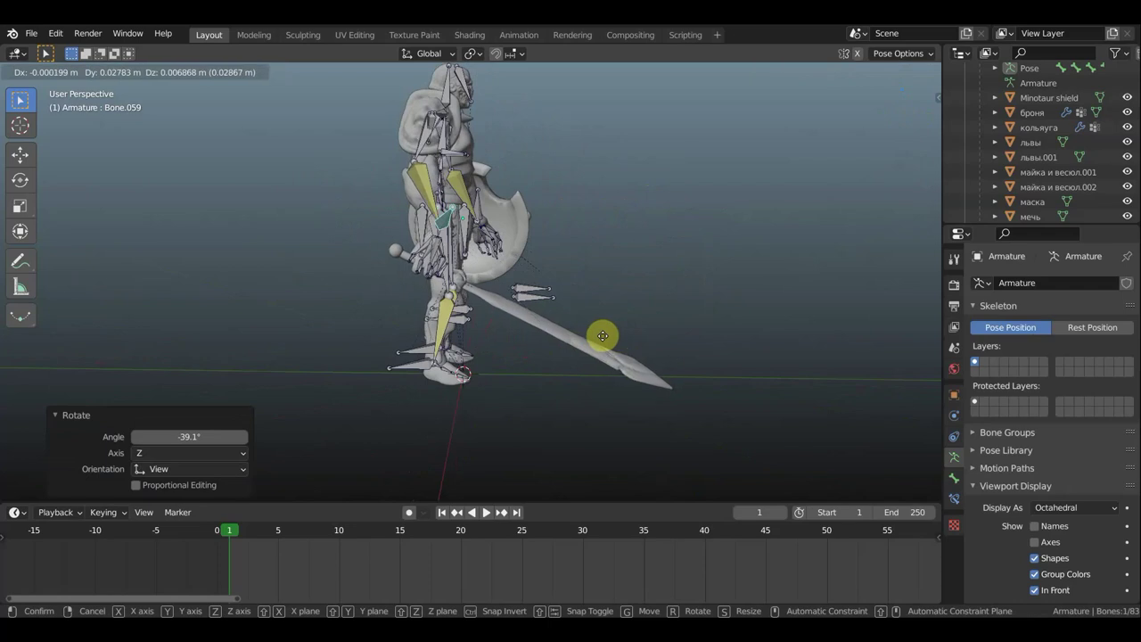
pyautogui.click(602, 331)
# In side view, rotate the sword bone 3.73°, then orbit to a three-quarter view.
pyautogui.moveTo(644, 301)
pyautogui.mouseDown(button='middle')
pyautogui.moveTo(459, 300)
pyautogui.moveTo(691, 294)
pyautogui.mouseUp(button='middle')
pyautogui.press('KP_1')
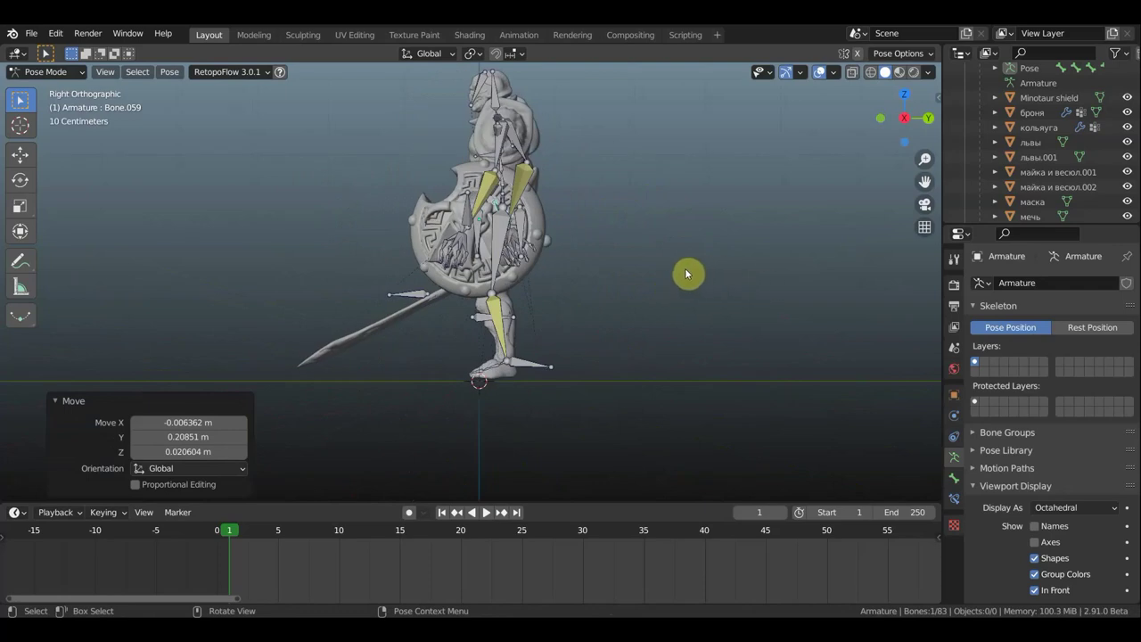
pyautogui.press('r')
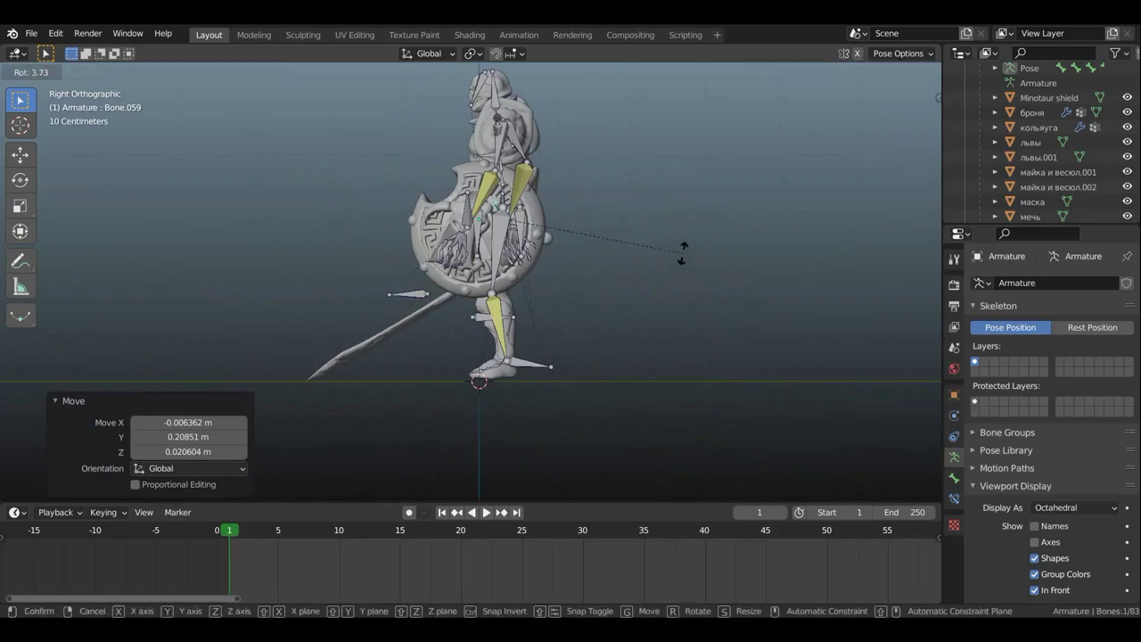
pyautogui.click(682, 254)
pyautogui.moveTo(683, 262)
pyautogui.mouseDown(button='middle')
pyautogui.moveTo(683, 306)
pyautogui.moveTo(780, 307)
pyautogui.mouseUp(button='middle')
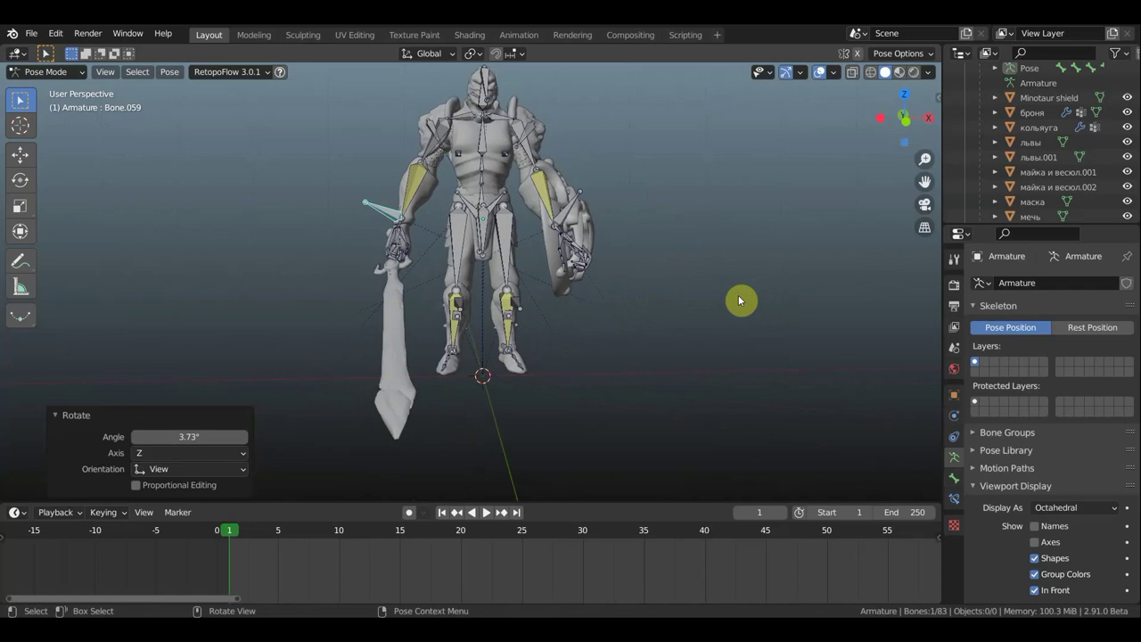
pyautogui.moveTo(731, 306)
pyautogui.mouseDown(button='middle')
pyautogui.moveTo(615, 345)
pyautogui.moveTo(550, 316)
pyautogui.moveTo(708, 224)
pyautogui.mouseUp(button='middle')
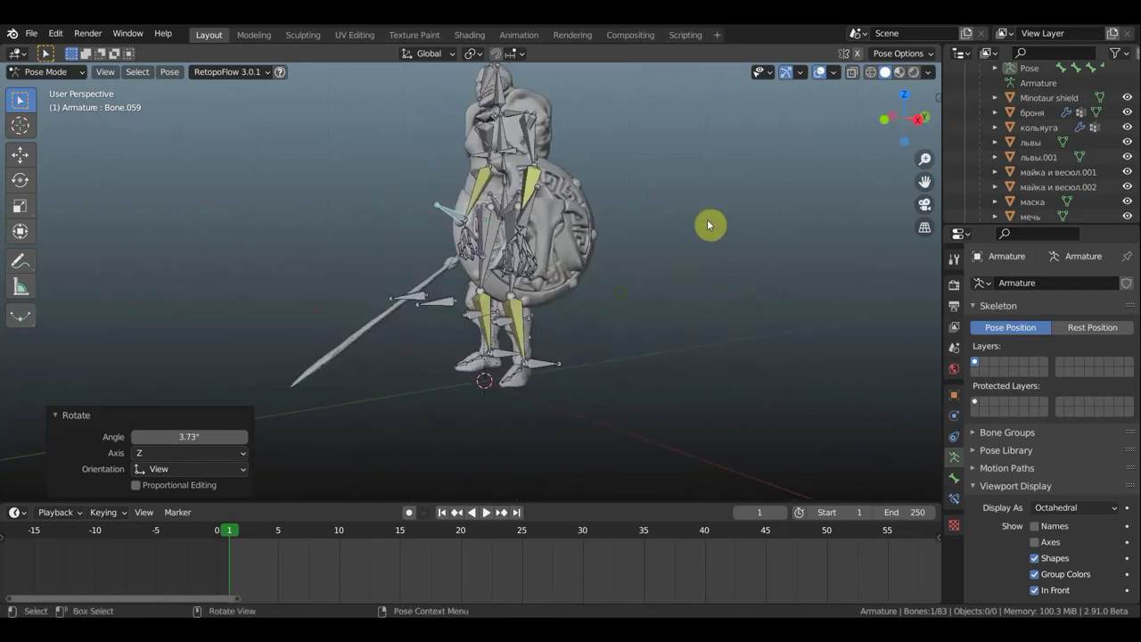
# Hide overlays, select all bones and key Location & Rotation at frame 1.
pyautogui.click(817, 73)
pyautogui.moveTo(817, 114)
pyautogui.mouseDown(button='middle')
pyautogui.moveTo(829, 283)
pyautogui.moveTo(881, 284)
pyautogui.moveTo(848, 298)
pyautogui.moveTo(859, 376)
pyautogui.mouseUp(button='middle')
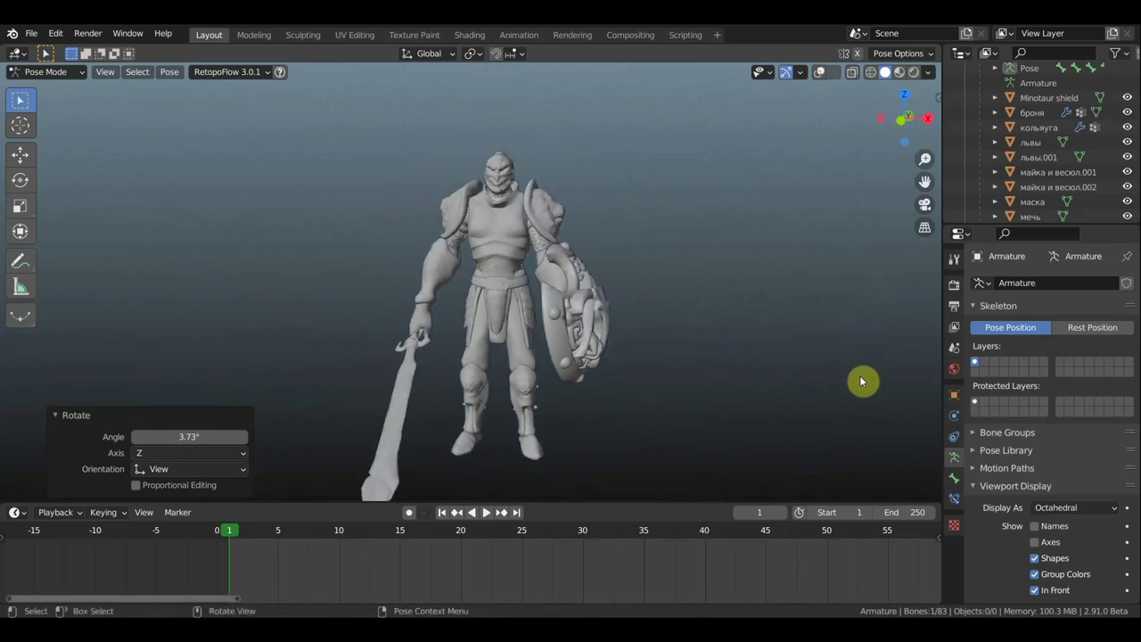
pyautogui.scroll(-1, 861, 376)
pyautogui.scroll(-1, 860, 376)
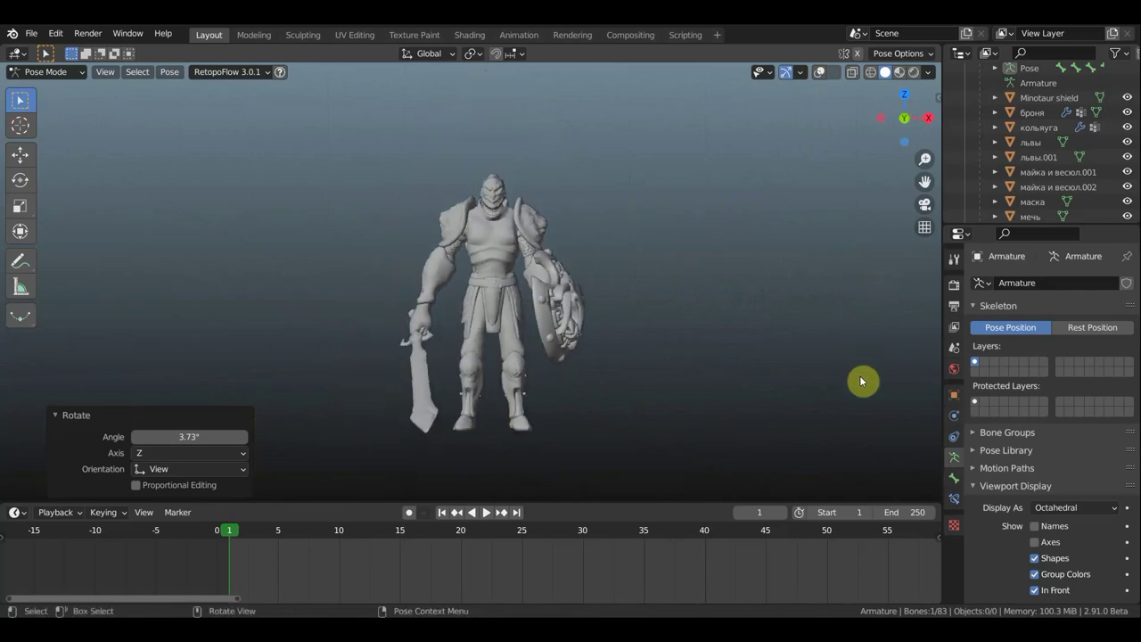
pyautogui.press('a')
pyautogui.press('i')
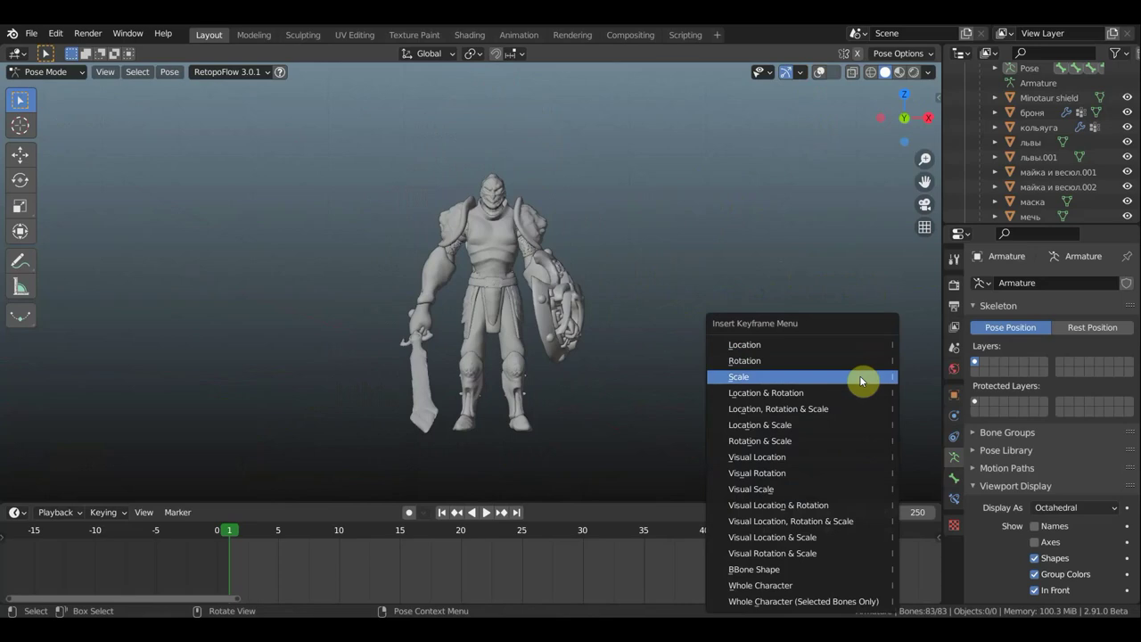
pyautogui.click(808, 393)
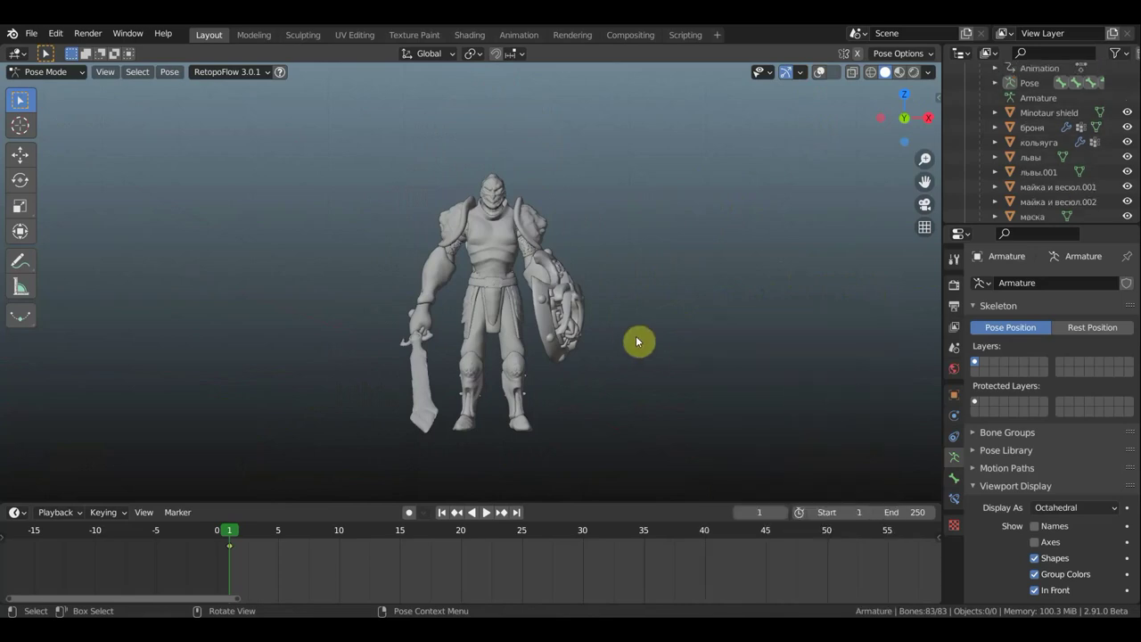
# Move the timeline to frame 5 and orbit until the shield faces the view.
pyautogui.scroll(2, 222, 563)
pyautogui.moveTo(219, 563); pyautogui.dragTo(356, 591, button='middle')
pyautogui.scroll(1, 364, 601)
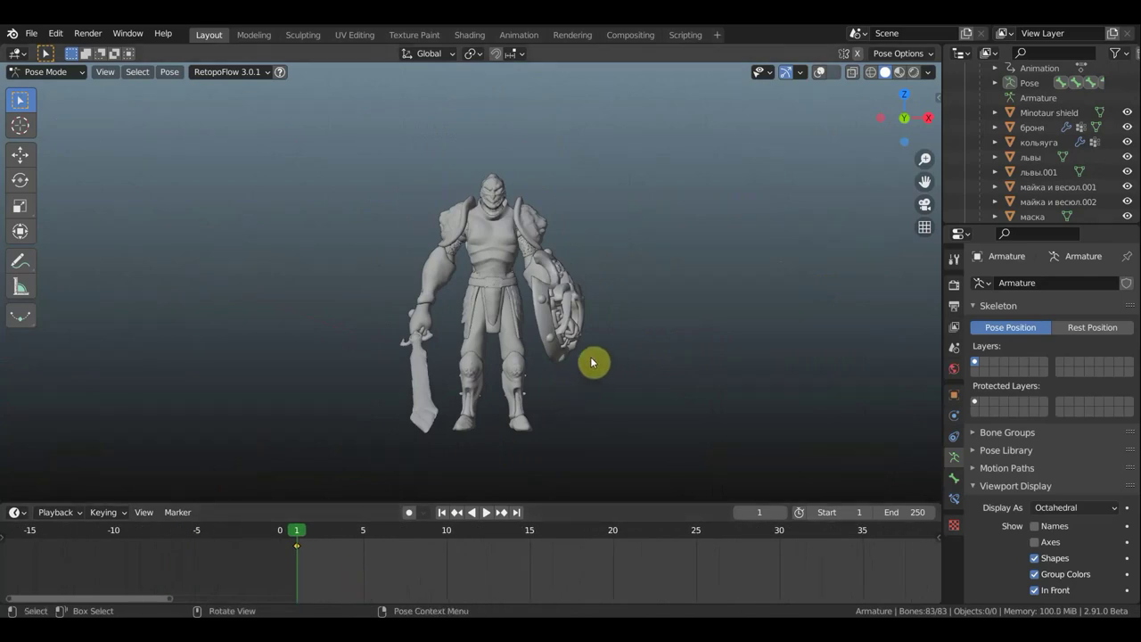
pyautogui.moveTo(588, 361)
pyautogui.mouseDown(button='middle')
pyautogui.moveTo(568, 392)
pyautogui.moveTo(583, 372)
pyautogui.mouseUp(button='middle')
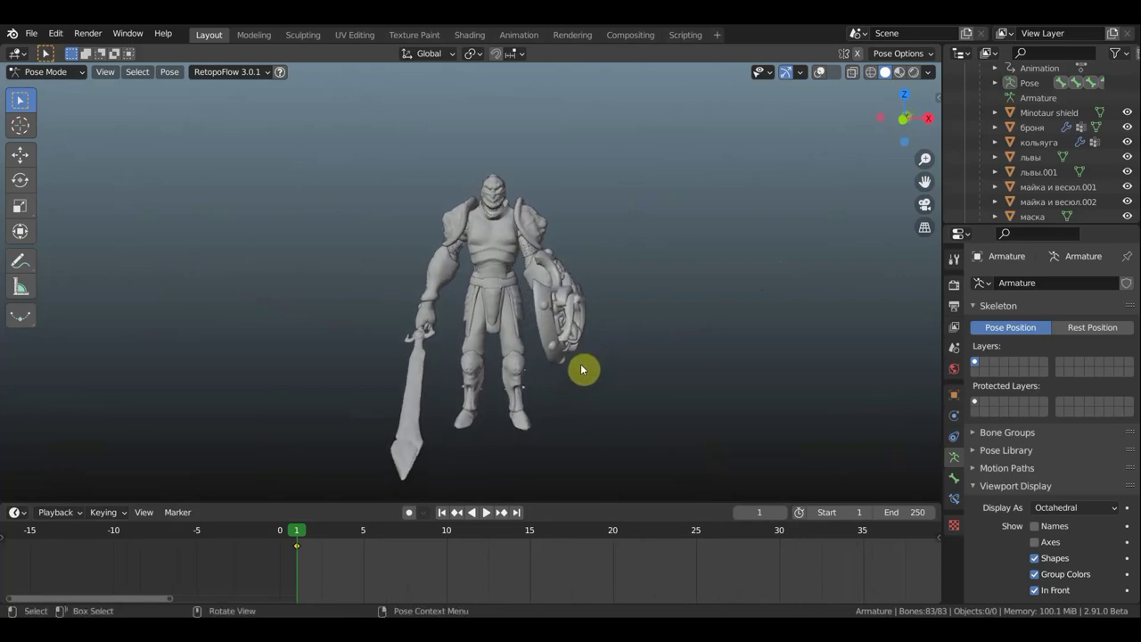
pyautogui.moveTo(446, 364)
pyautogui.mouseDown(button='middle')
pyautogui.moveTo(423, 369)
pyautogui.moveTo(442, 376)
pyautogui.mouseUp(button='middle')
pyautogui.moveTo(517, 334)
pyautogui.mouseDown(button='middle')
pyautogui.moveTo(408, 331)
pyautogui.moveTo(415, 322)
pyautogui.mouseUp(button='middle')
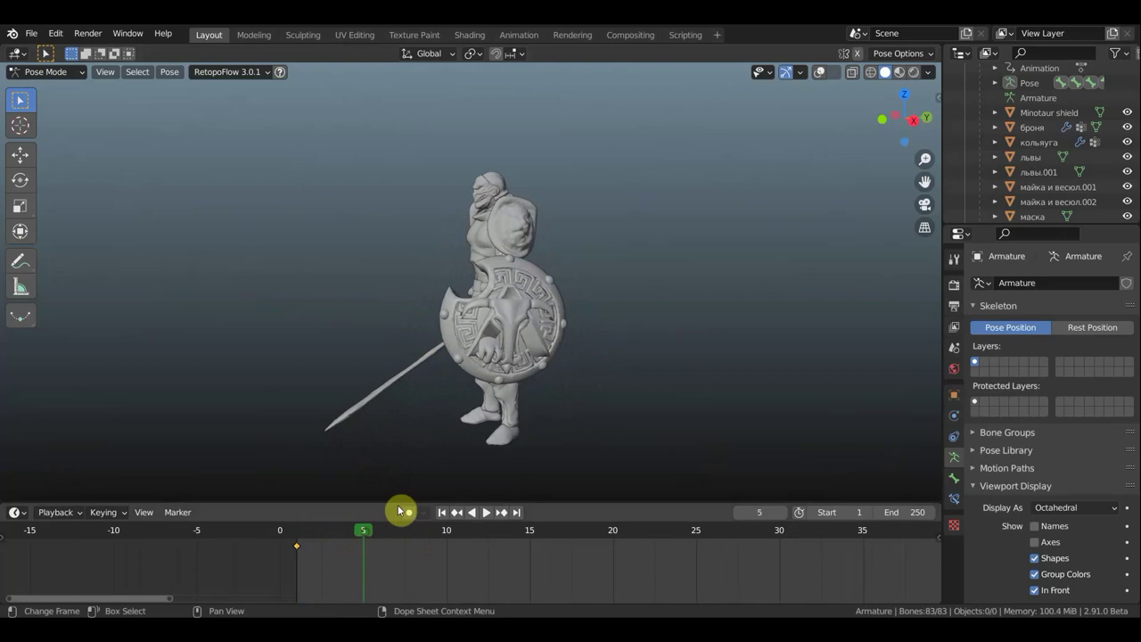
# Show overlays again, select shield bone Bone.039, and rotate and move it.
pyautogui.click(816, 71)
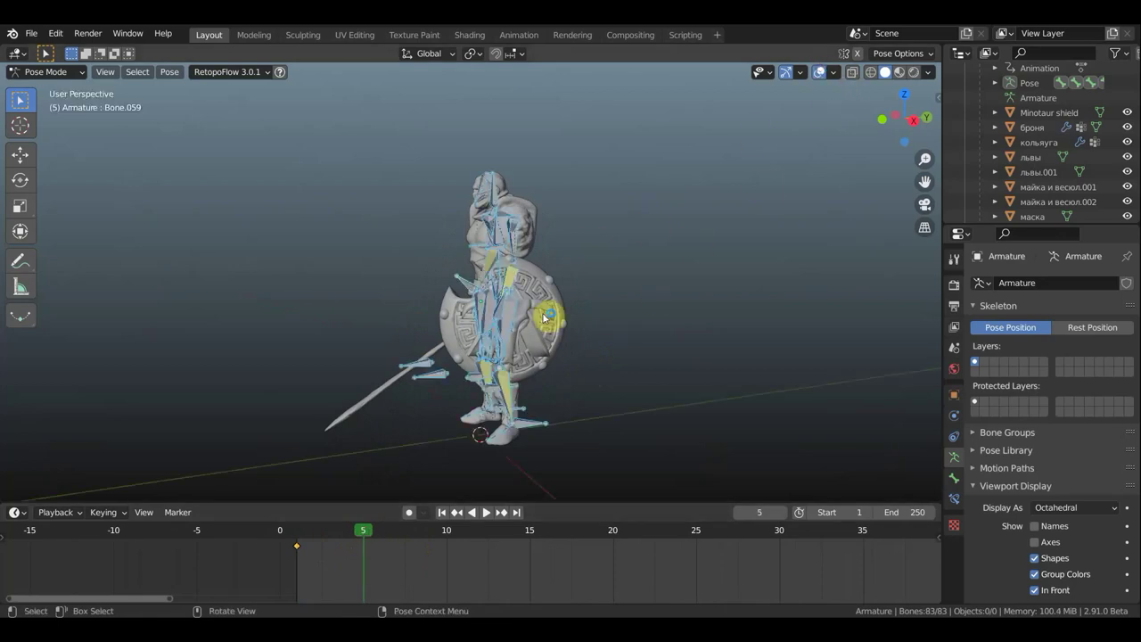
pyautogui.moveTo(542, 318)
pyautogui.mouseDown(button='middle')
pyautogui.moveTo(629, 340)
pyautogui.moveTo(578, 296)
pyautogui.moveTo(563, 311)
pyautogui.mouseUp(button='middle')
pyautogui.click(632, 309)
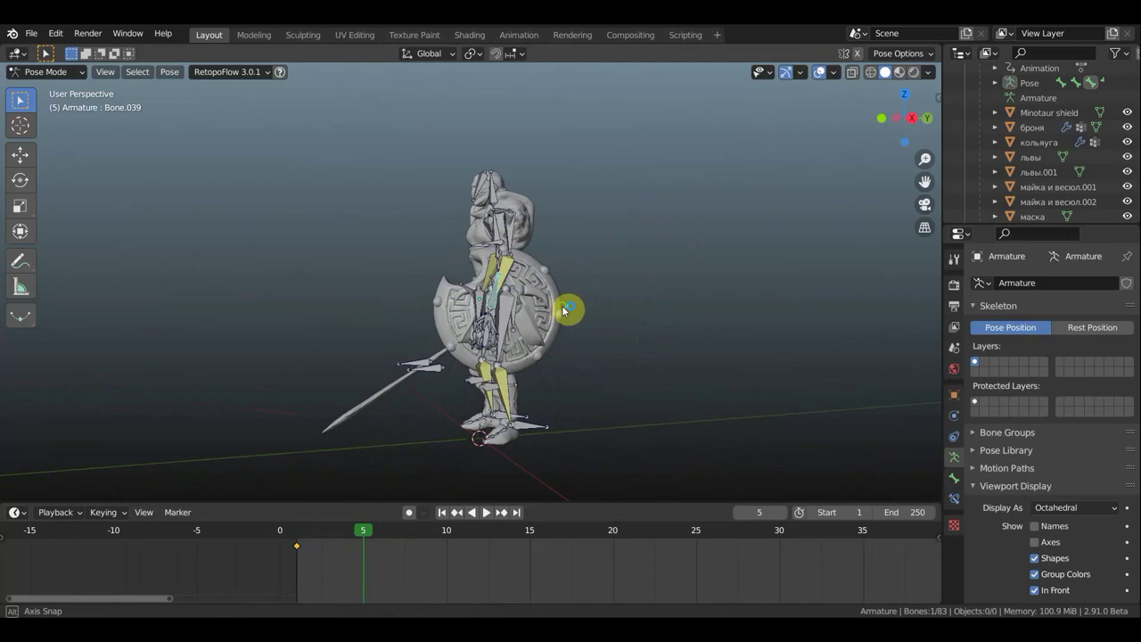
pyautogui.press('r')
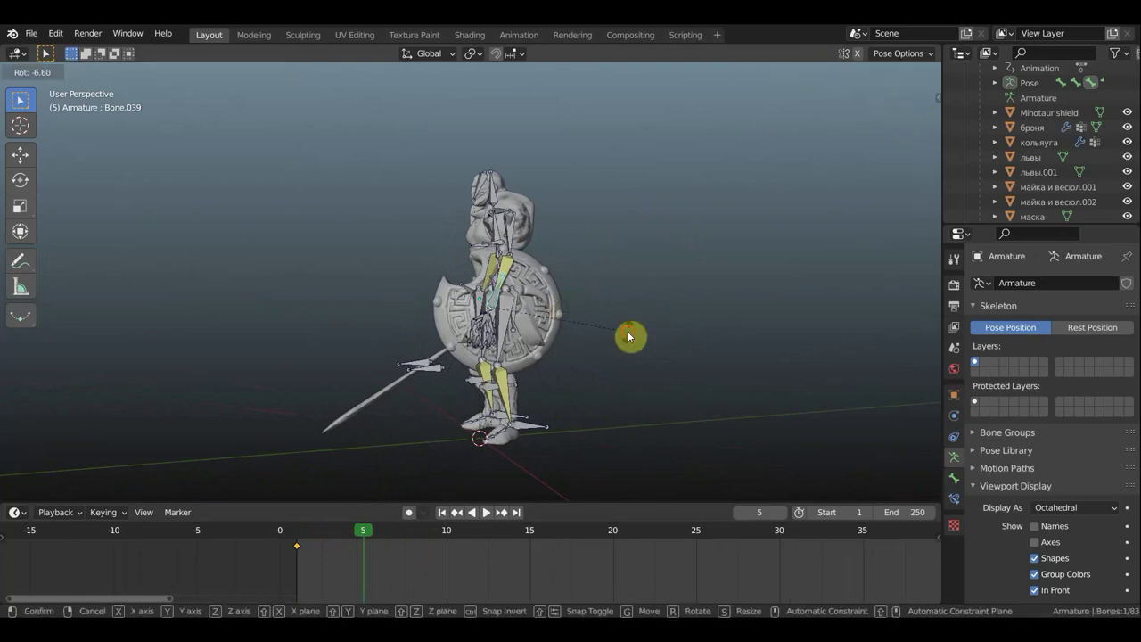
pyautogui.click(627, 331)
pyautogui.press('g')
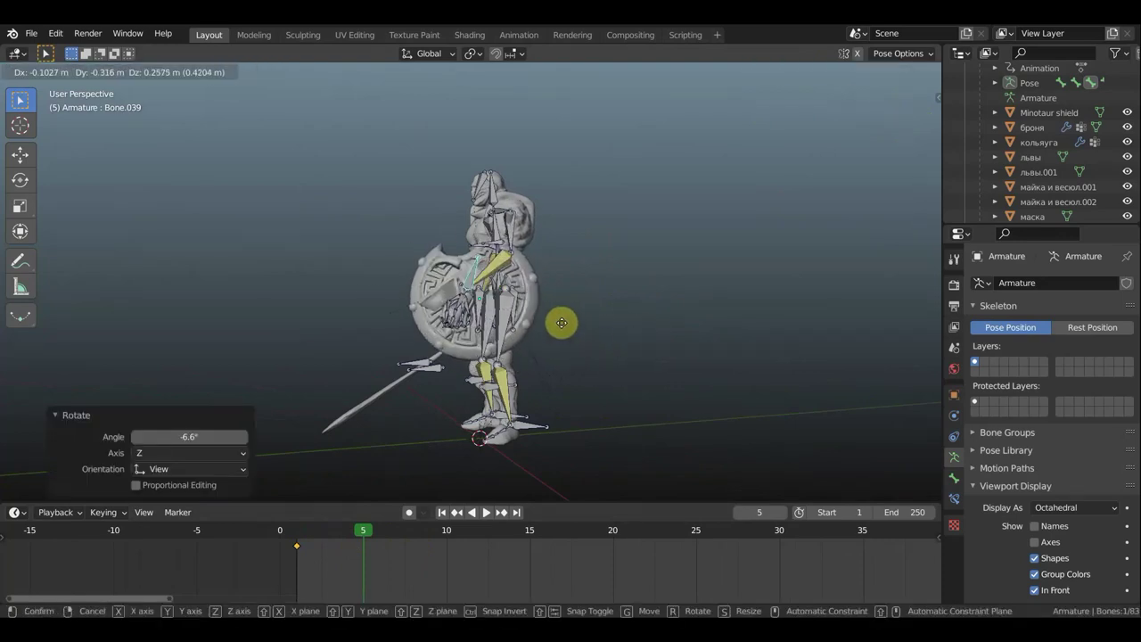
pyautogui.click(565, 320)
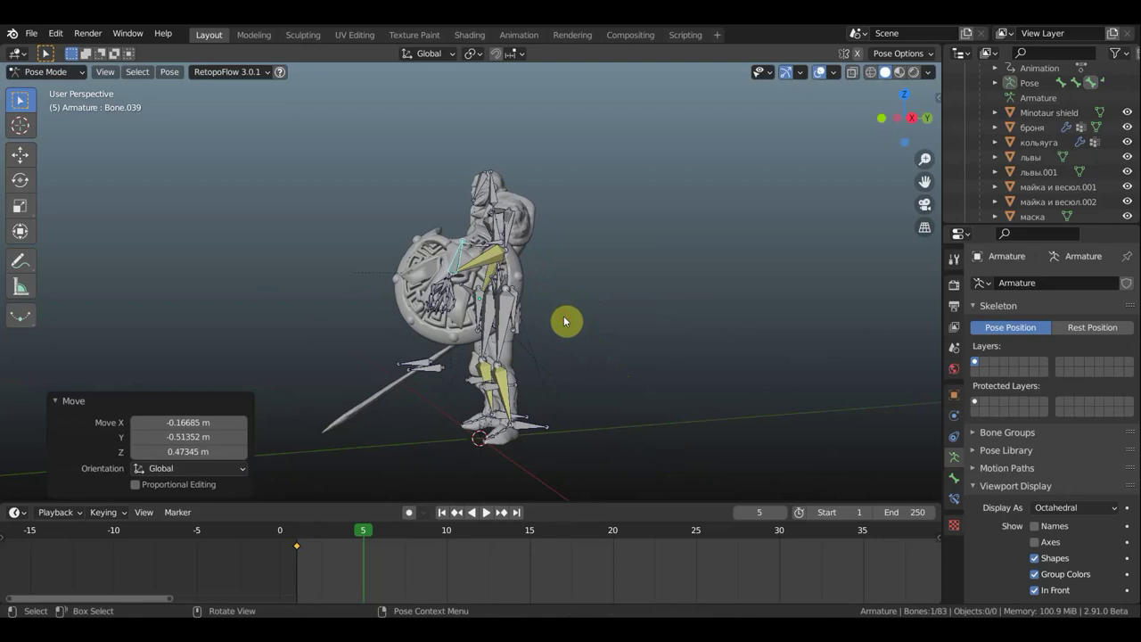
pyautogui.moveTo(564, 321); pyautogui.dragTo(741, 437, button='middle')
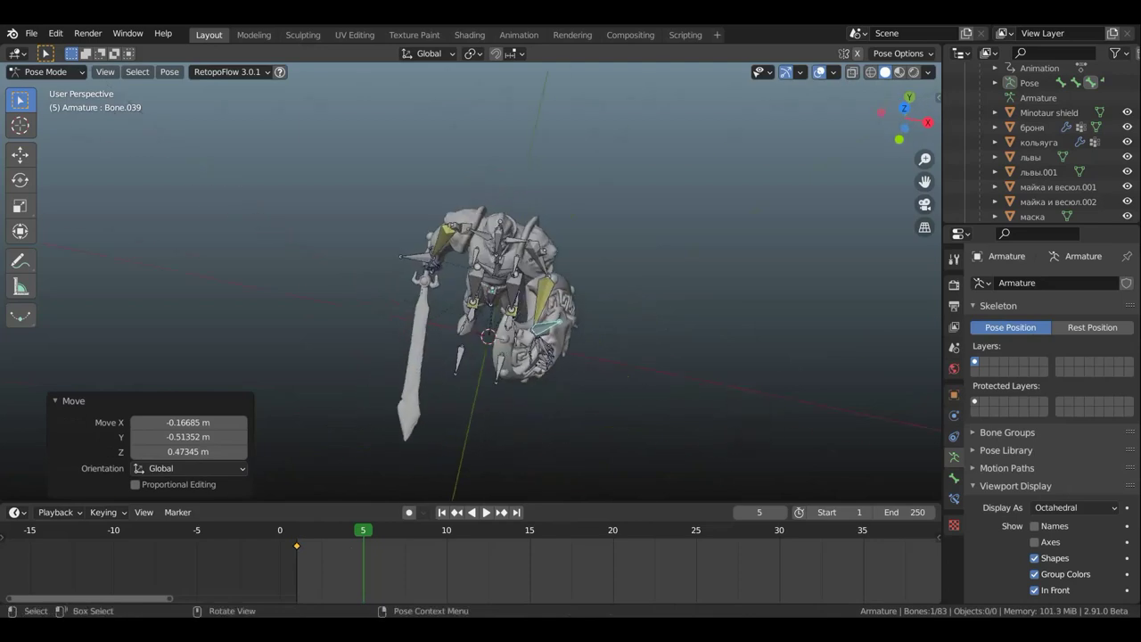
# Rotate the shield bone by -7.21° and -18.5°, then reposition it.
pyautogui.press('r')
pyautogui.click(726, 423)
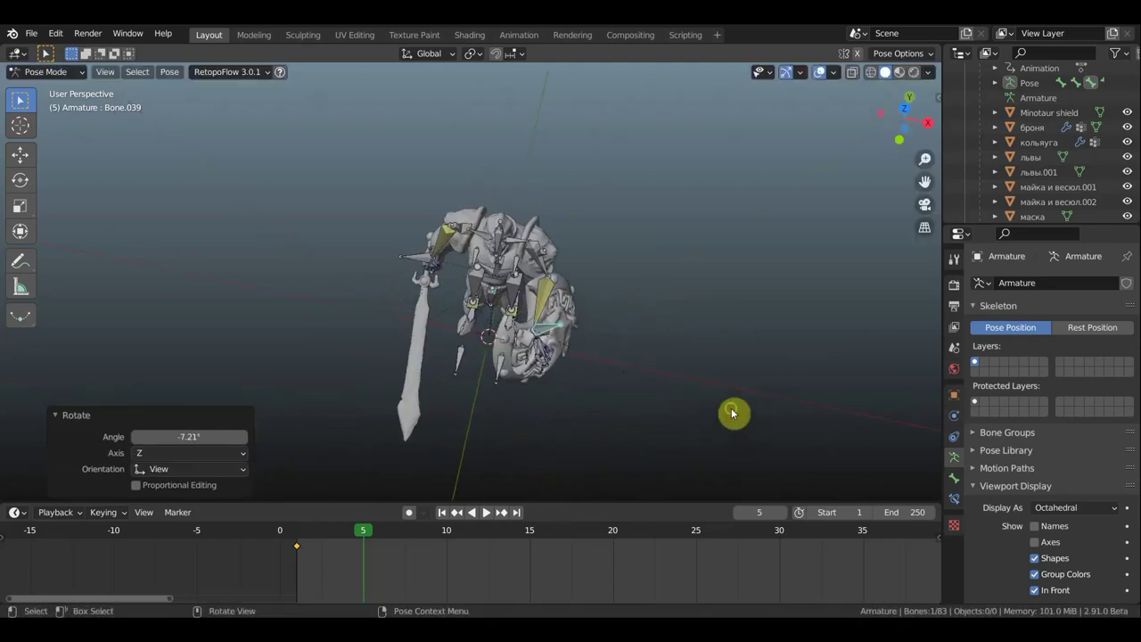
pyautogui.press('r')
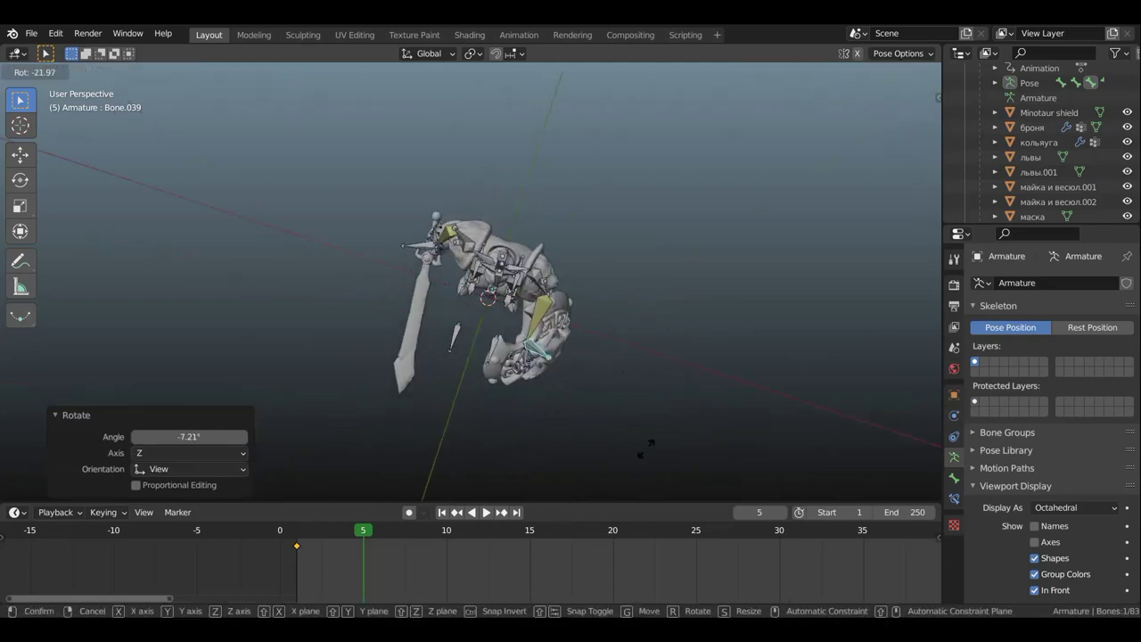
pyautogui.click(663, 448)
pyautogui.moveTo(665, 453); pyautogui.dragTo(714, 433, button='middle')
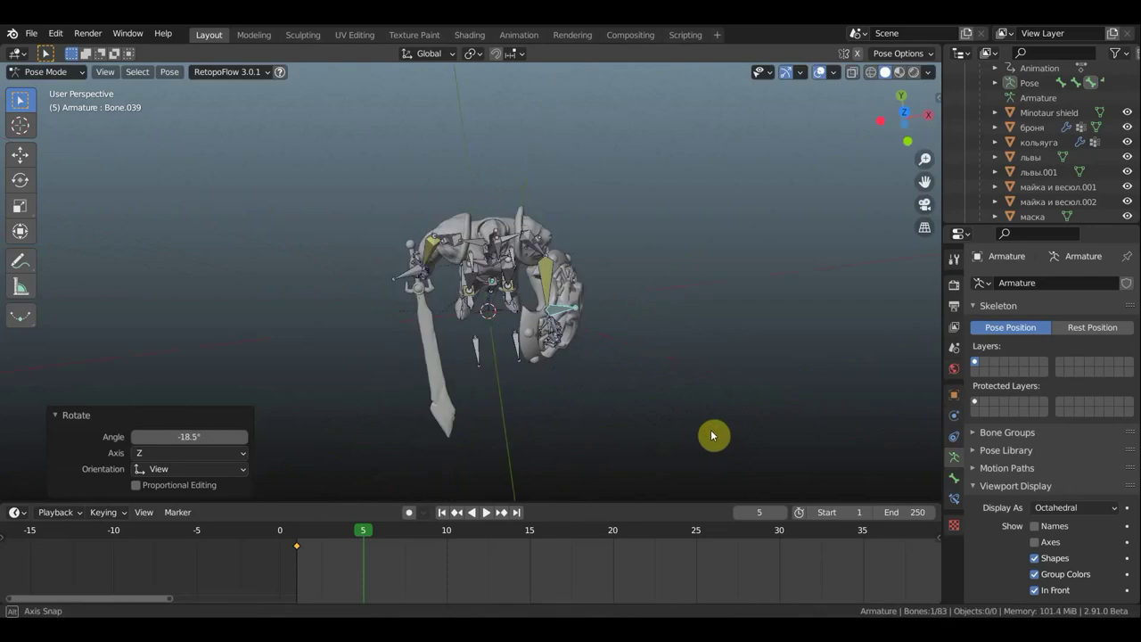
pyautogui.press('g')
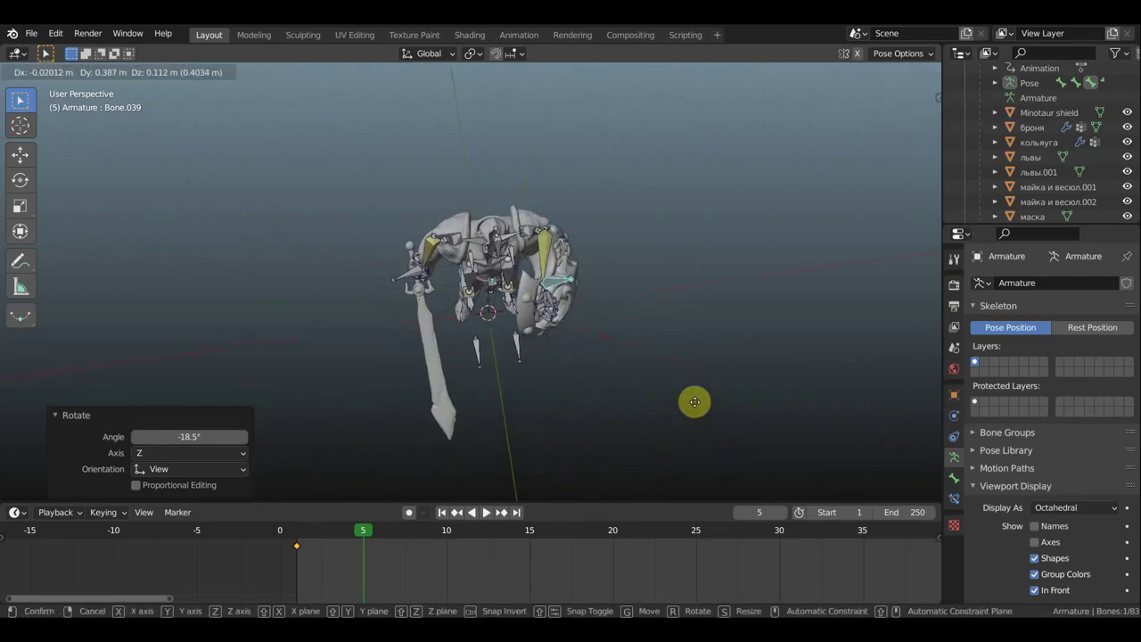
pyautogui.click(713, 404)
# Rotate the shield 4.09°, then undo twice back to the closer shield pose.
pyautogui.moveTo(734, 408)
pyautogui.mouseDown(button='middle')
pyautogui.moveTo(616, 257)
pyautogui.moveTo(561, 301)
pyautogui.moveTo(458, 314)
pyautogui.moveTo(437, 301)
pyautogui.mouseUp(button='middle')
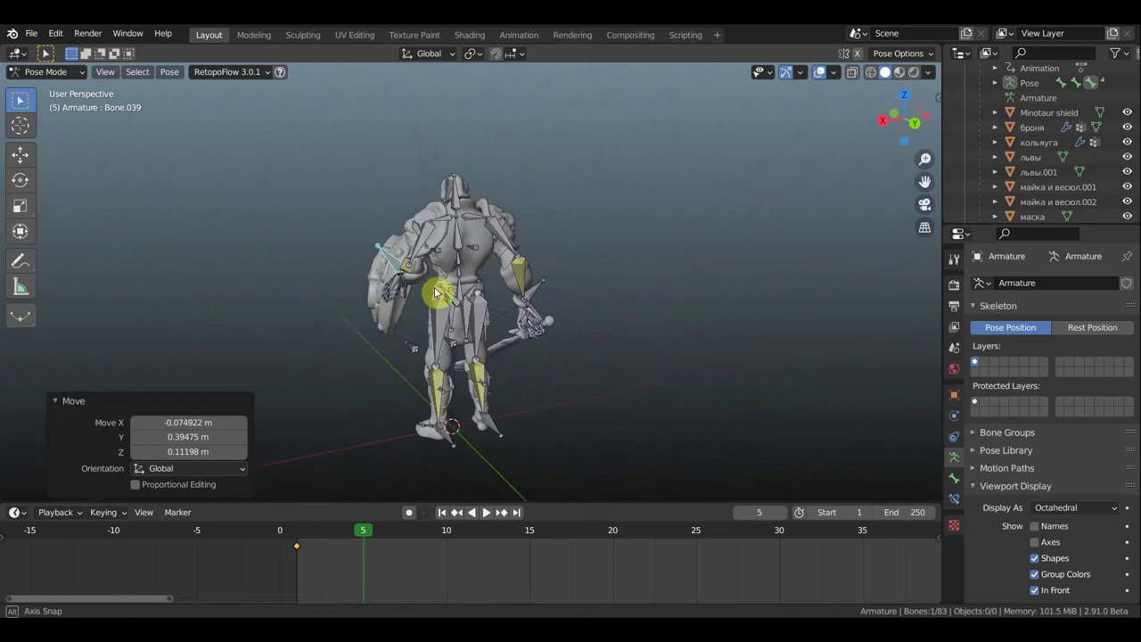
pyautogui.press('r')
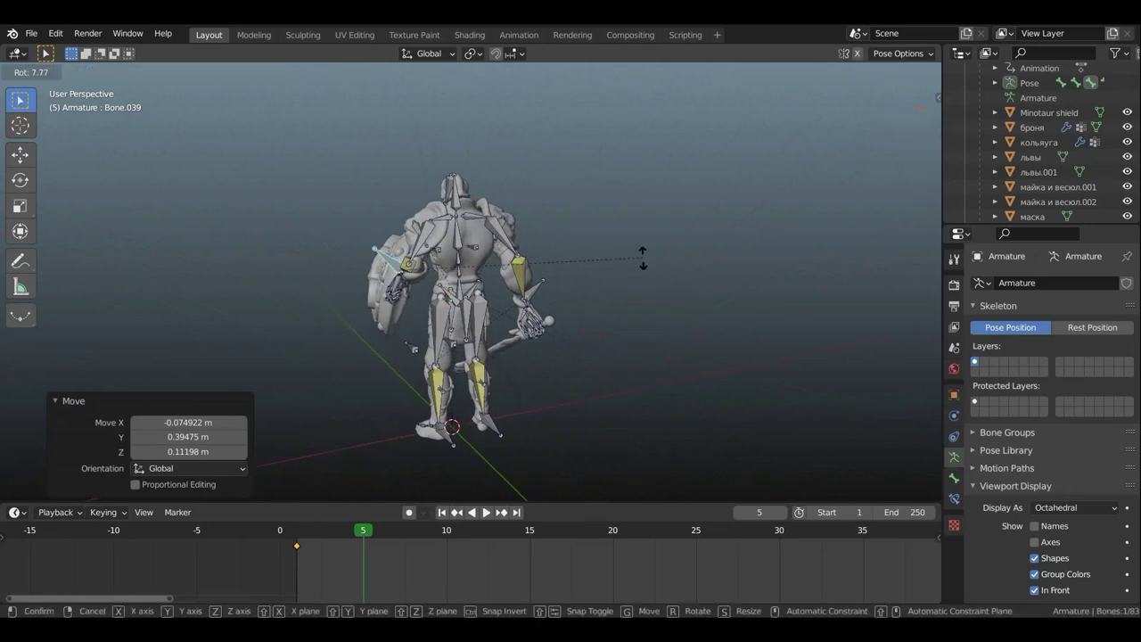
pyautogui.click(632, 273)
pyautogui.moveTo(631, 273)
pyautogui.mouseDown(button='middle')
pyautogui.moveTo(683, 296)
pyautogui.moveTo(754, 298)
pyautogui.moveTo(704, 299)
pyautogui.moveTo(726, 303)
pyautogui.moveTo(810, 301)
pyautogui.mouseUp(button='middle')
pyautogui.scroll(3, 704, 299)
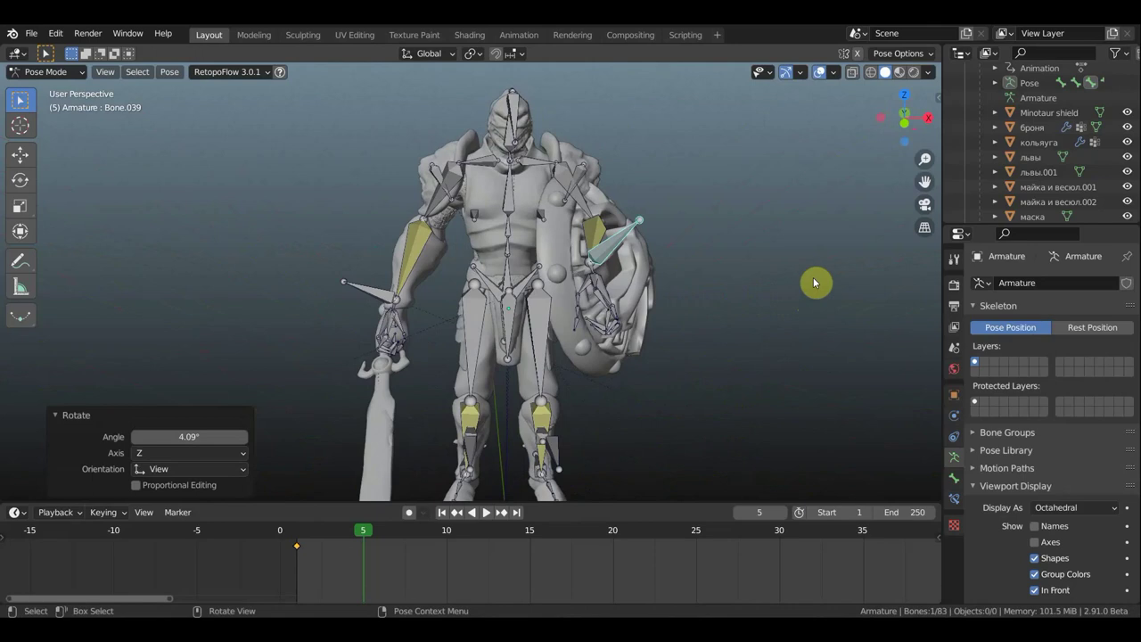
pyautogui.hotkey('ctrl', 'z')
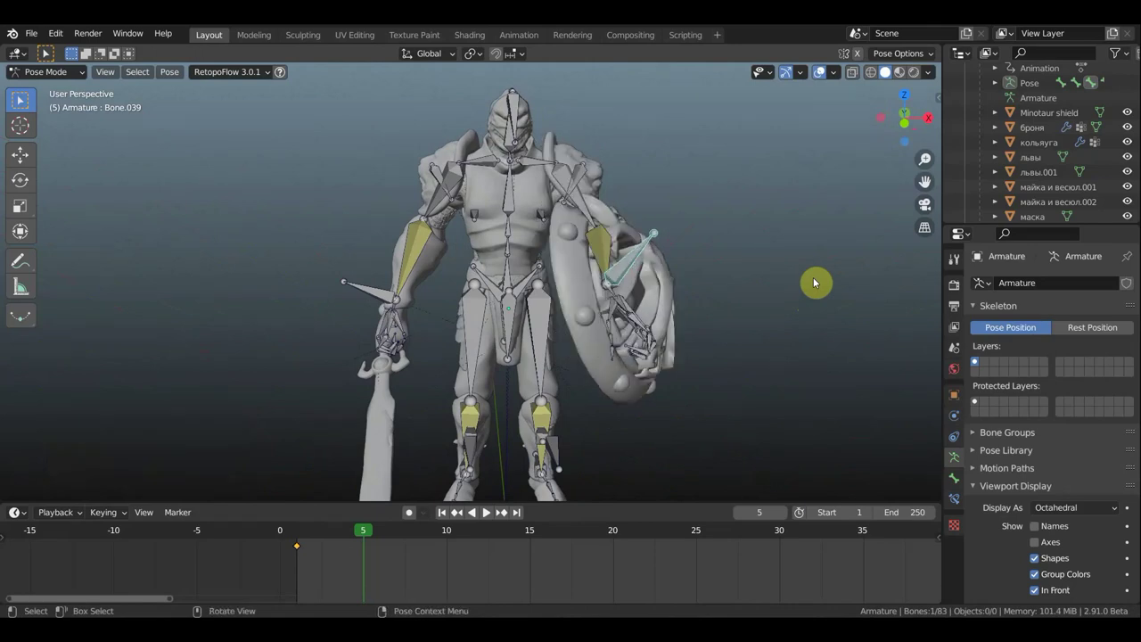
pyautogui.hotkey('ctrl', 'z')
pyautogui.hotkey('ctrl', 'z')
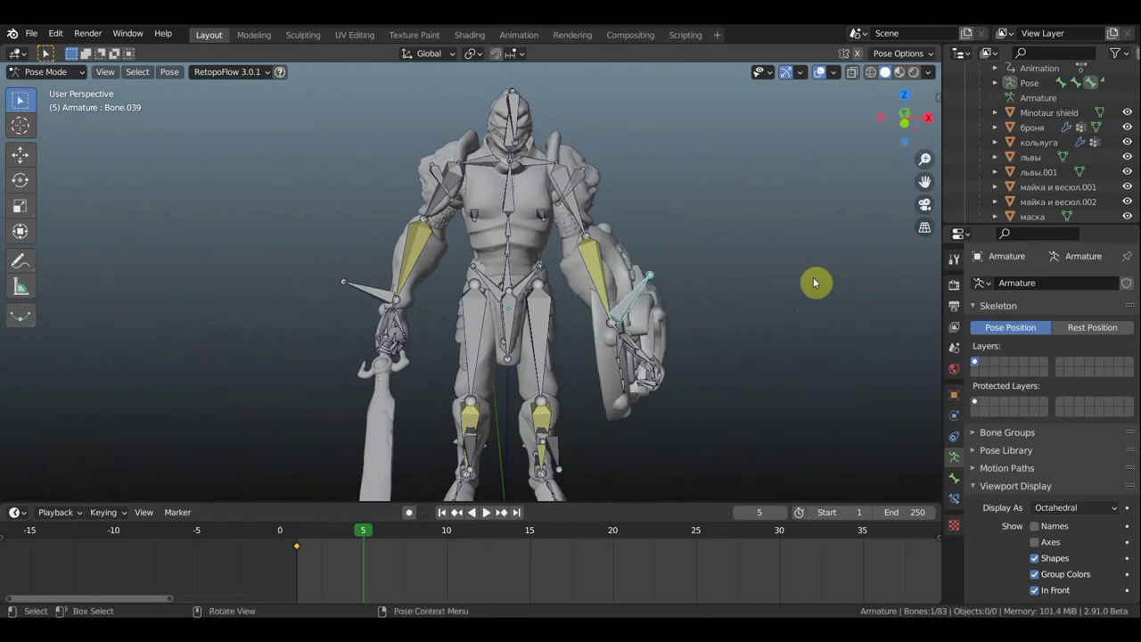
pyautogui.moveTo(756, 288)
pyautogui.mouseDown(button='middle')
pyautogui.moveTo(626, 232)
pyautogui.moveTo(734, 204)
pyautogui.mouseUp(button='middle')
pyautogui.scroll(-5, 590, 207)
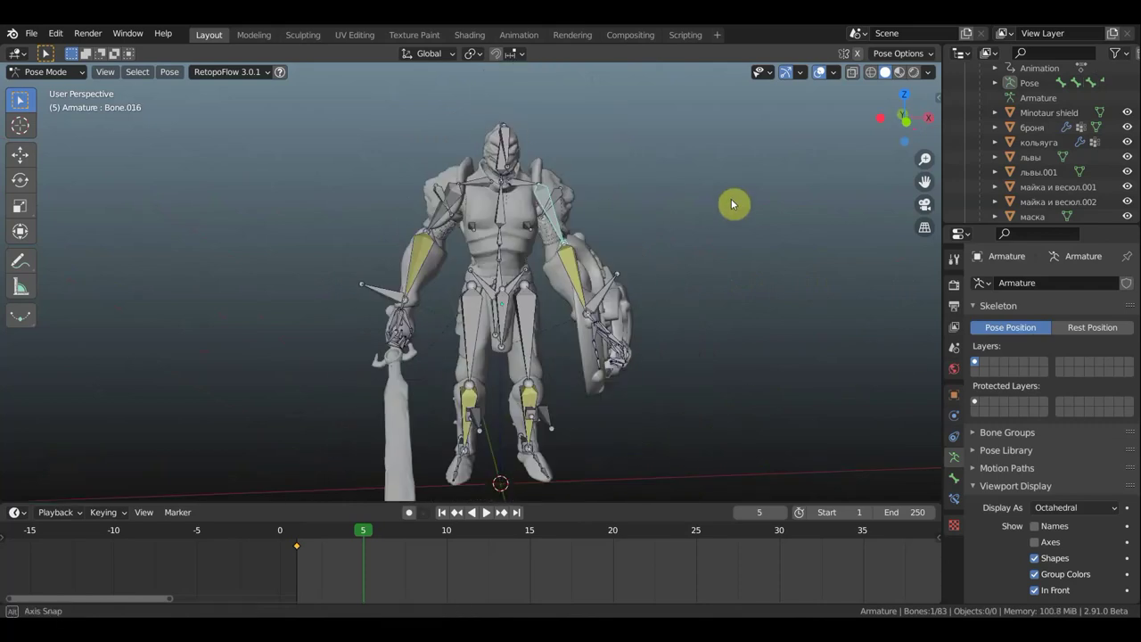
# Give the shoulder bone a Copy Location constraint via Ctrl+Shift+C.
pyautogui.hotkey('shift', 'ctrl', 'c')
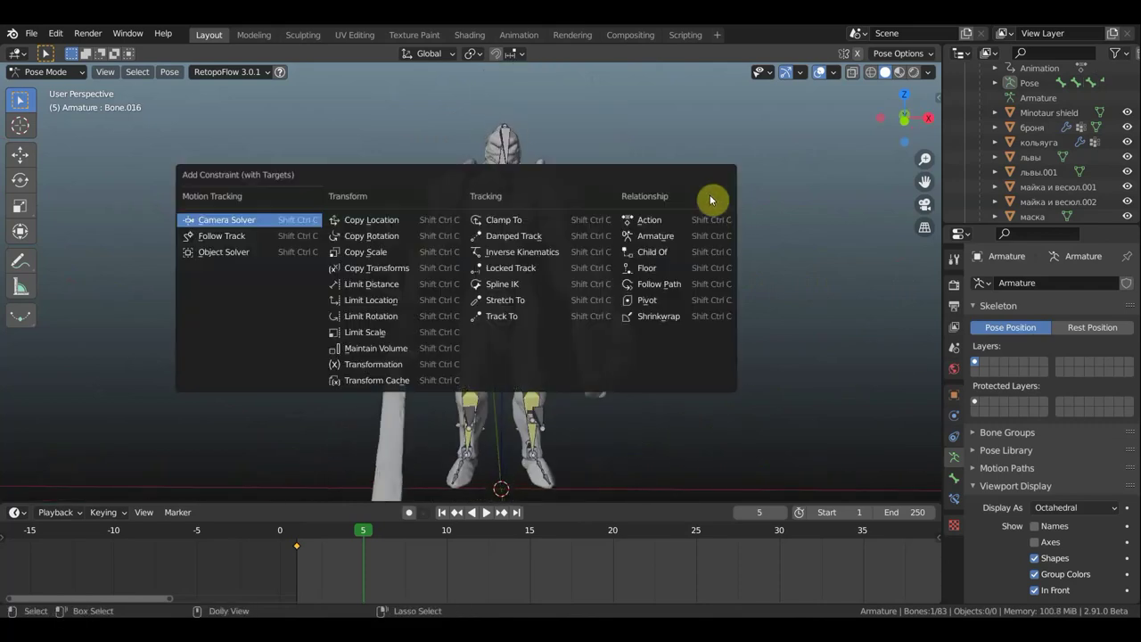
pyautogui.click(392, 221)
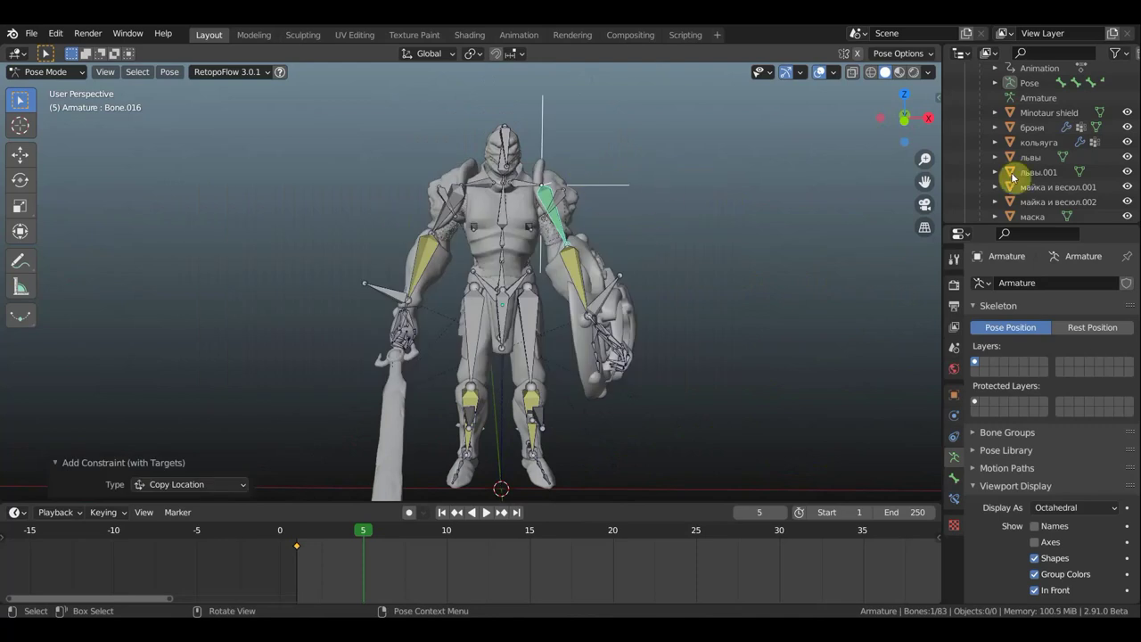
pyautogui.scroll(-1, 1036, 158)
pyautogui.scroll(-1, 1058, 191)
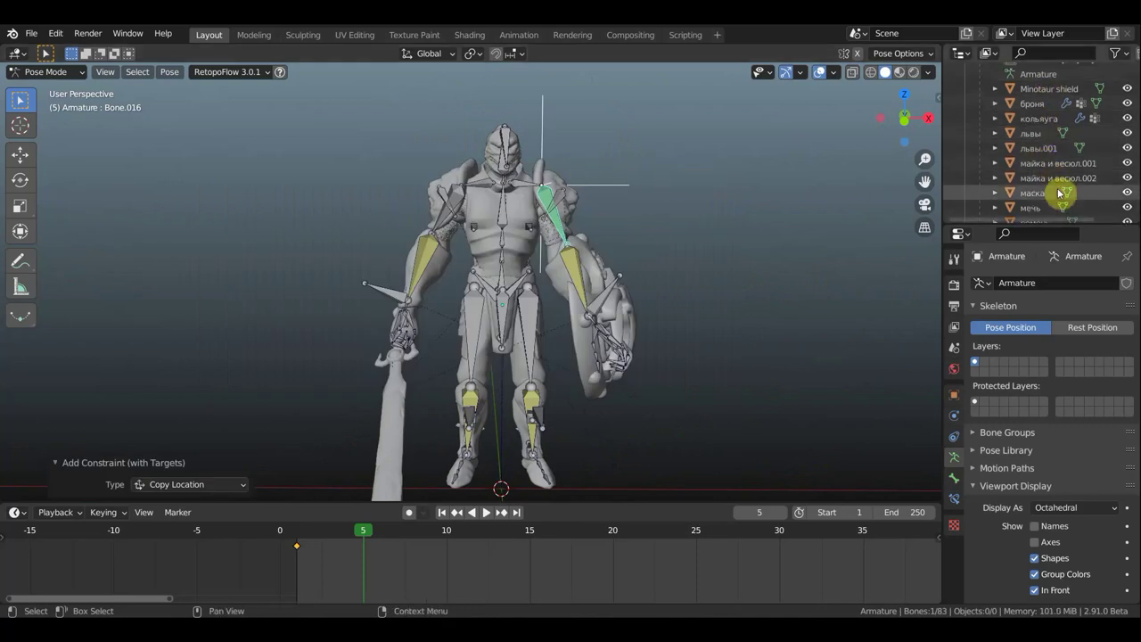
pyautogui.scroll(-2, 1057, 192)
pyautogui.scroll(-1, 1060, 191)
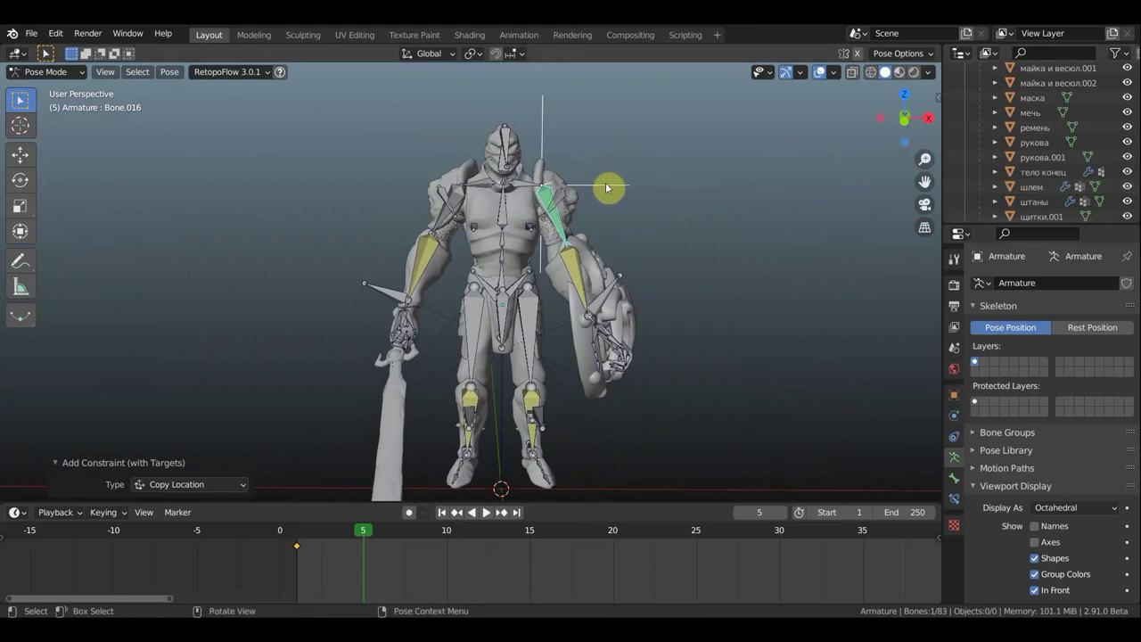
# In Object Mode delete the stray object, then reselect the armature in Pose Mode.
pyautogui.click(61, 72)
pyautogui.click(68, 83)
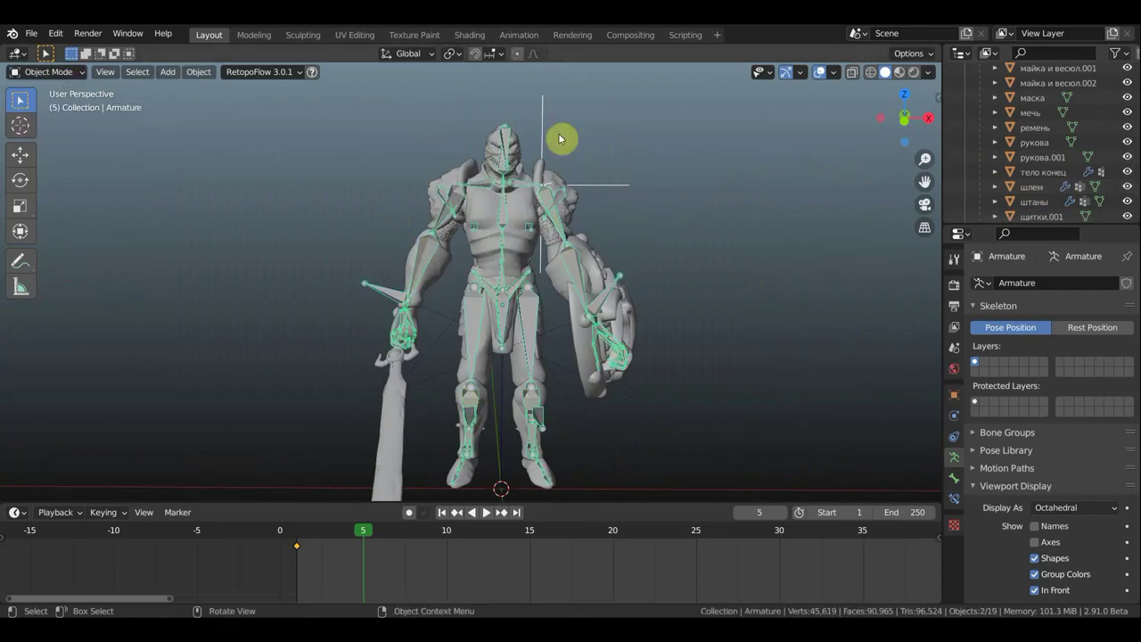
pyautogui.click(527, 96)
pyautogui.press('Delete')
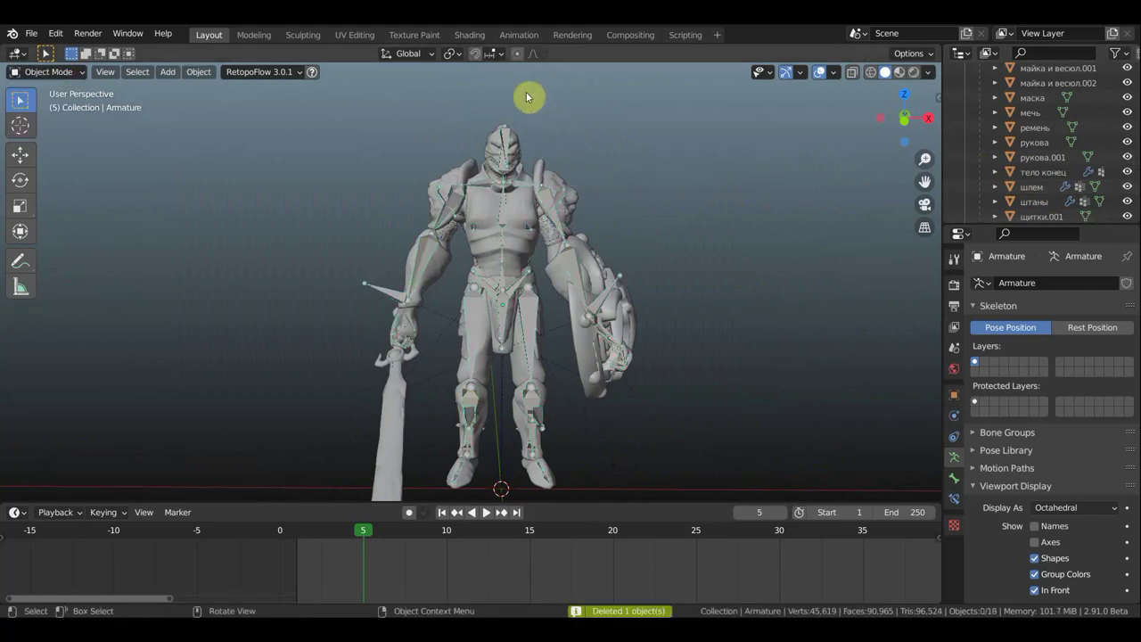
pyautogui.click(46, 73)
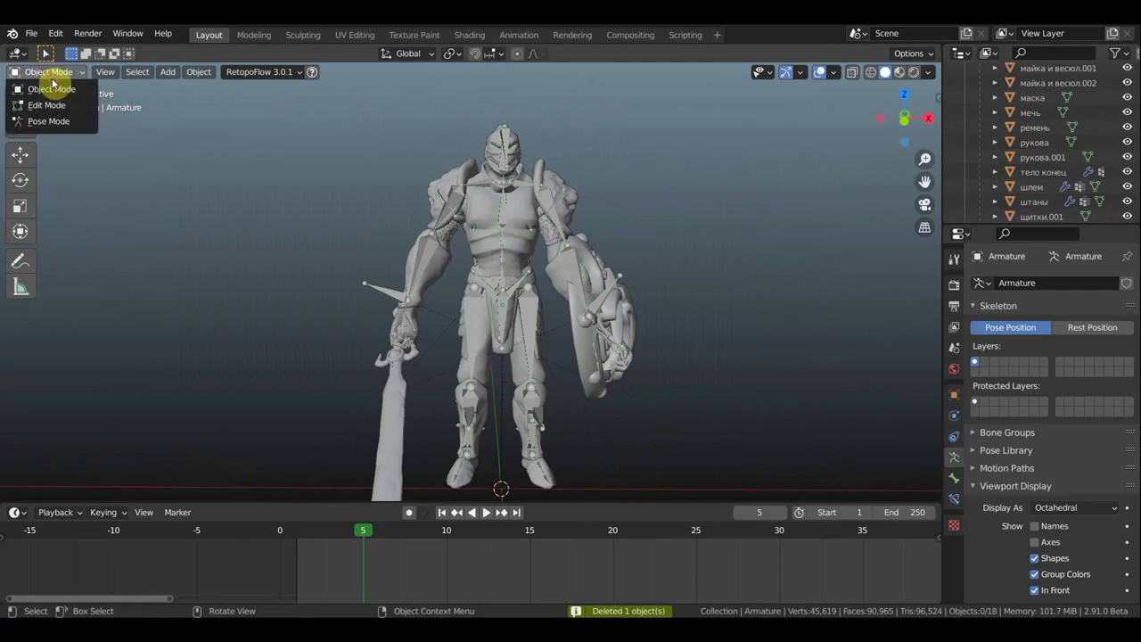
pyautogui.click(553, 217)
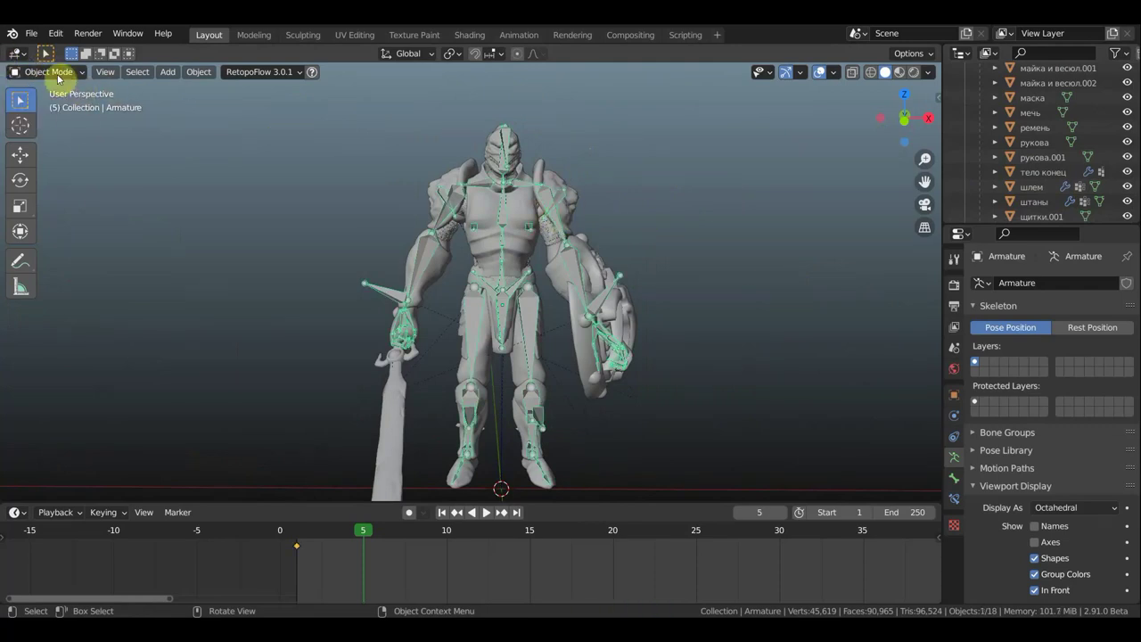
pyautogui.click(54, 72)
pyautogui.click(64, 121)
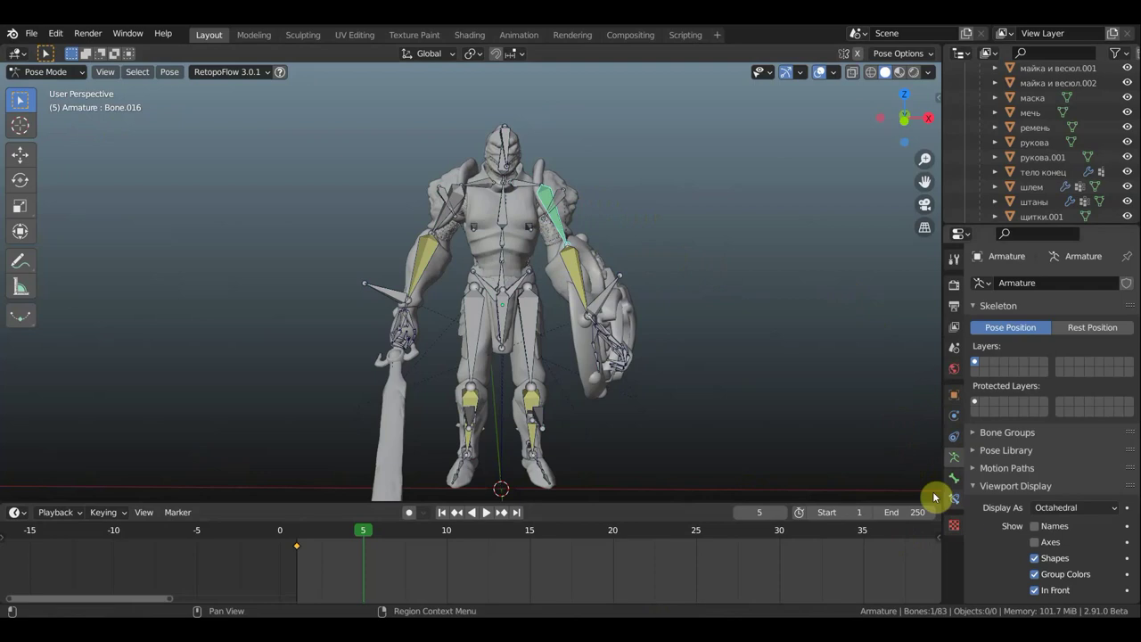
# Delete the old Copy Location constraint and add one making Bone.016 follow Bone.017.
pyautogui.click(954, 498)
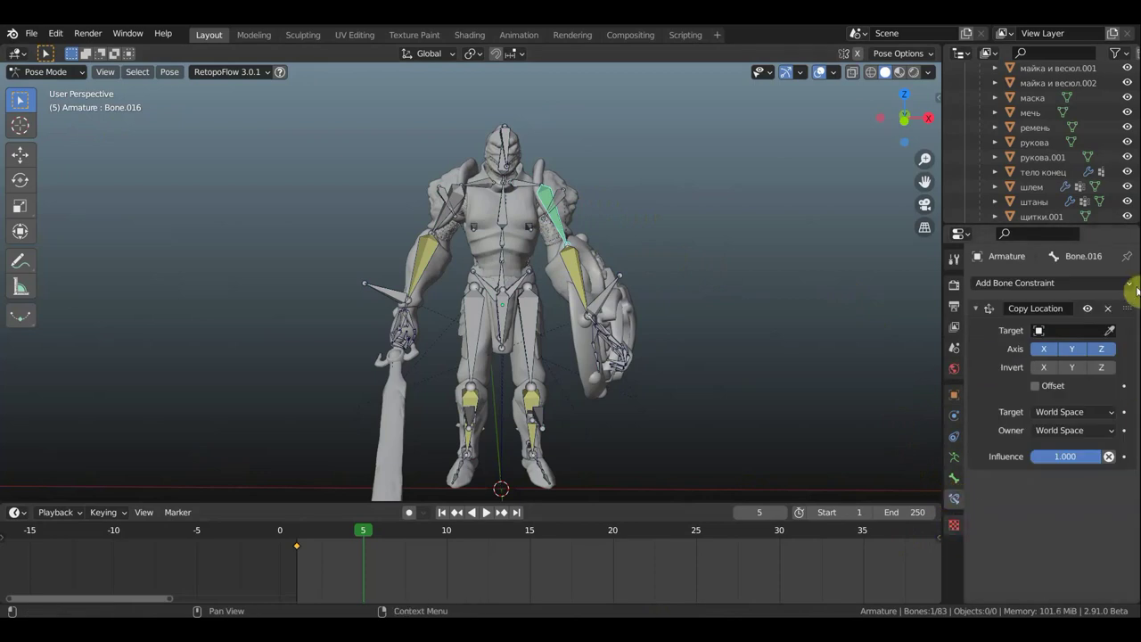
pyautogui.click(1109, 309)
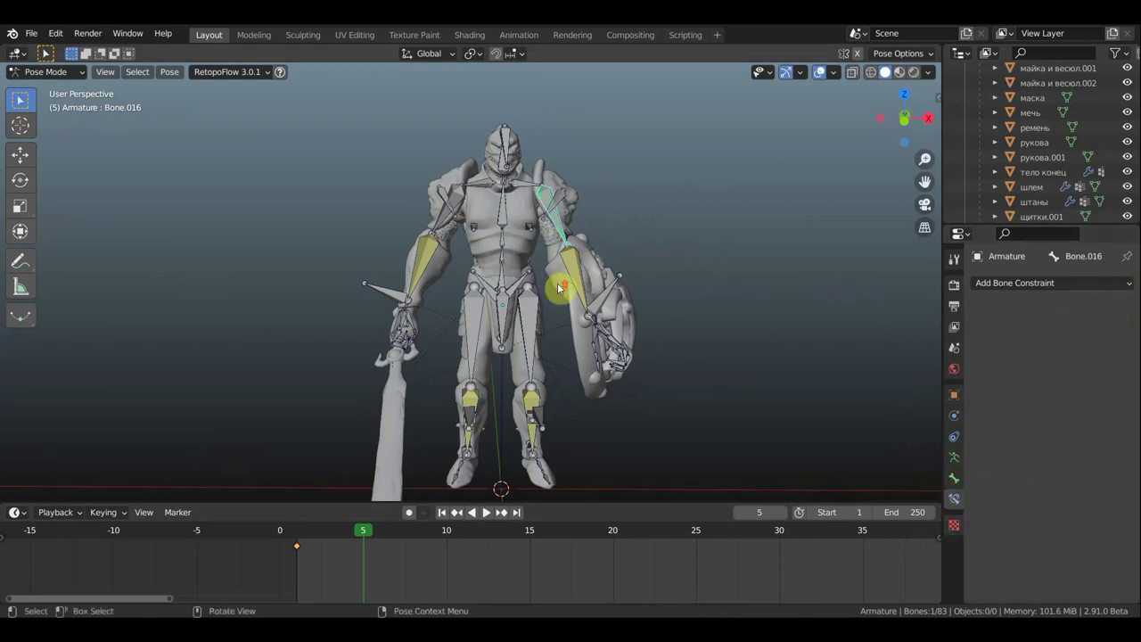
pyautogui.scroll(3, 624, 268)
pyautogui.click(652, 259)
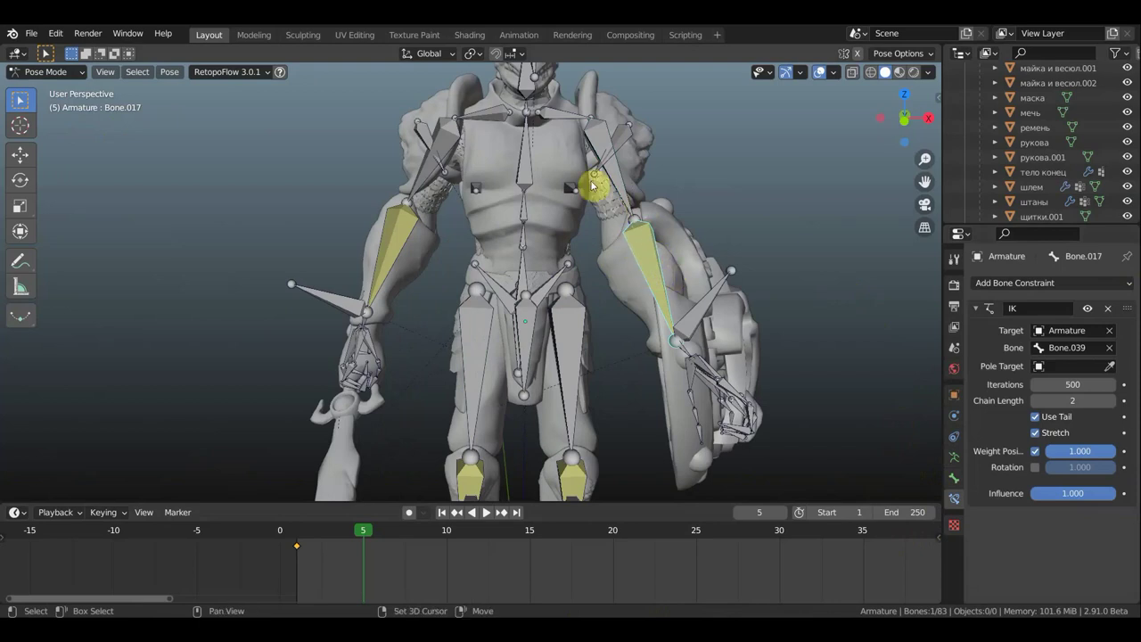
pyautogui.keyDown('shift'); pyautogui.click(623, 181); pyautogui.keyUp('shift')
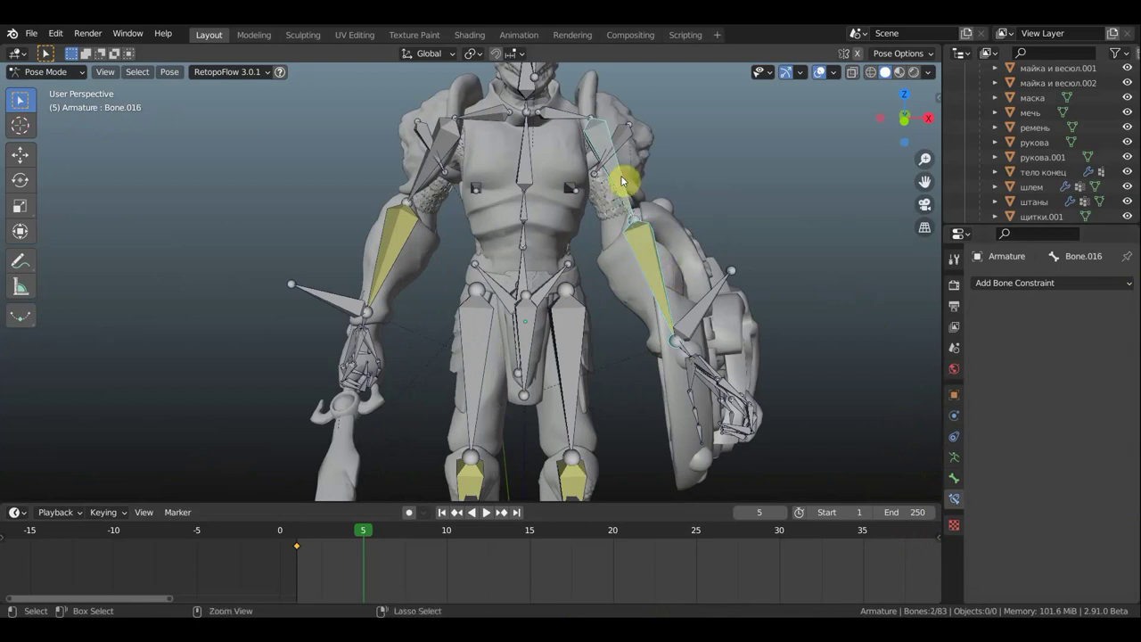
pyautogui.hotkey('ctrl', 'shift', 'c')
pyautogui.click(601, 176)
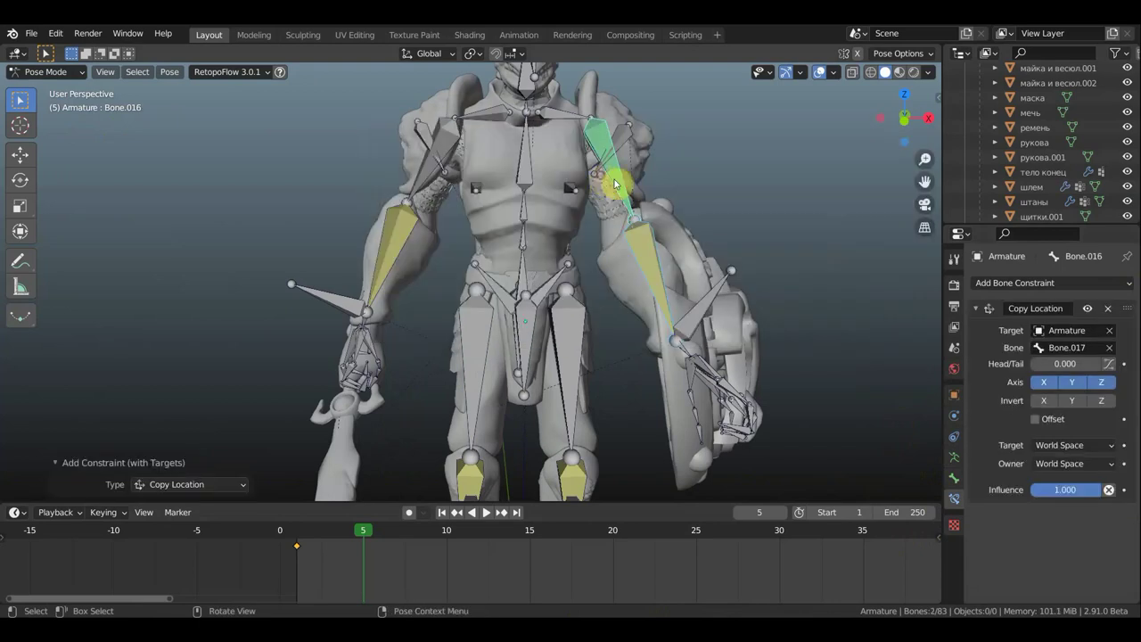
pyautogui.scroll(-2, 688, 286)
pyautogui.scroll(1, 604, 334)
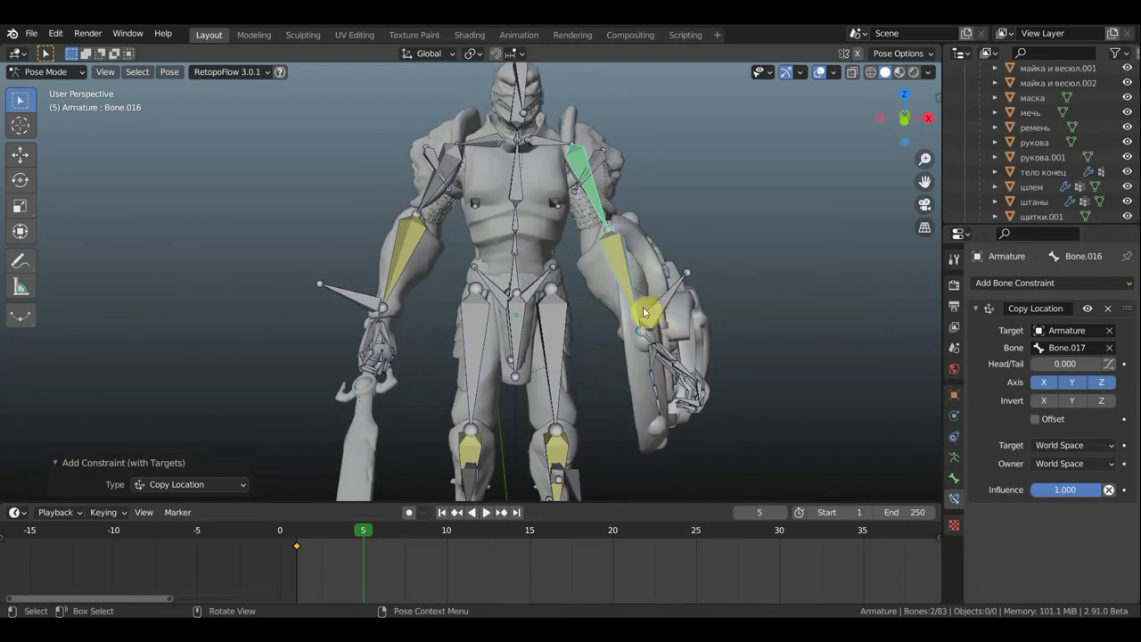
# Select Bone.039 with Bone.017 active and bring up the targeted constraints menu.
pyautogui.click(633, 311)
pyautogui.keyDown('shift'); pyautogui.click(631, 311); pyautogui.keyUp('shift')
pyautogui.hotkey('shift', 'i')
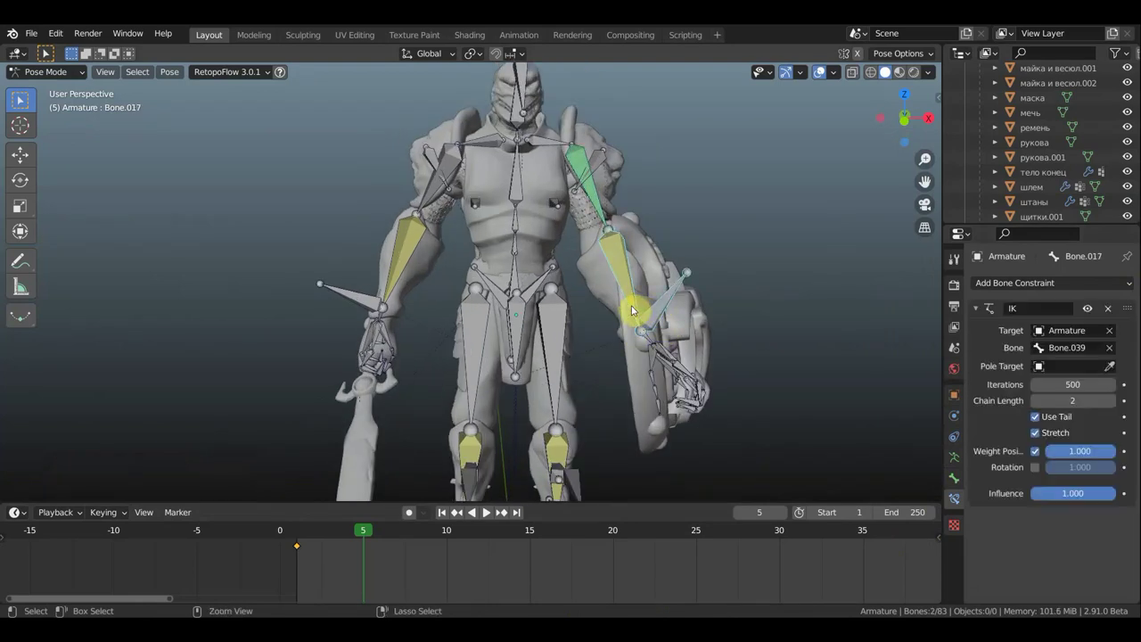
pyautogui.hotkey('ctrl', 'shift', 'c')
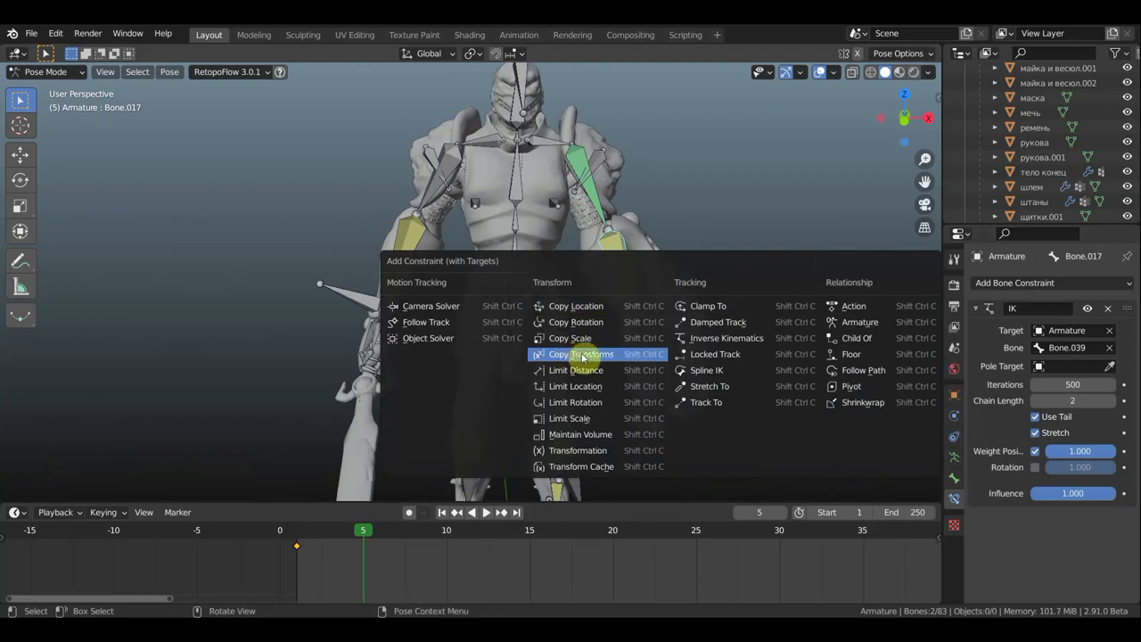
# Add Copy Transforms to Bone.039 on Bone.017, Local Space owner and target, influence 0.132.
pyautogui.click(604, 357)
pyautogui.scroll(-2, 1061, 562)
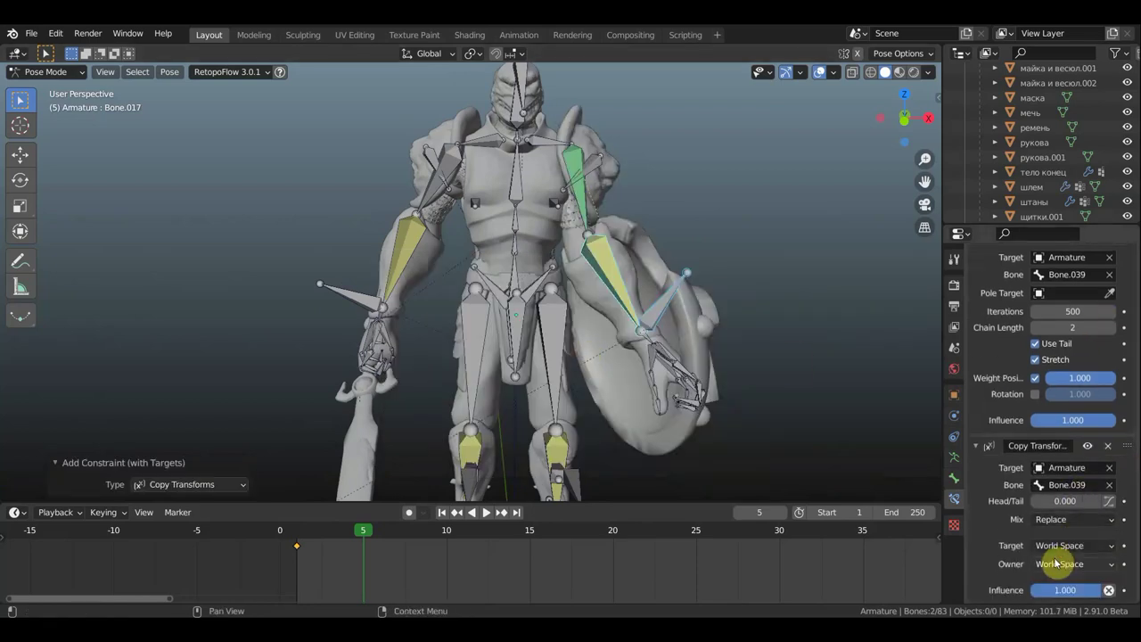
pyautogui.click(1061, 563)
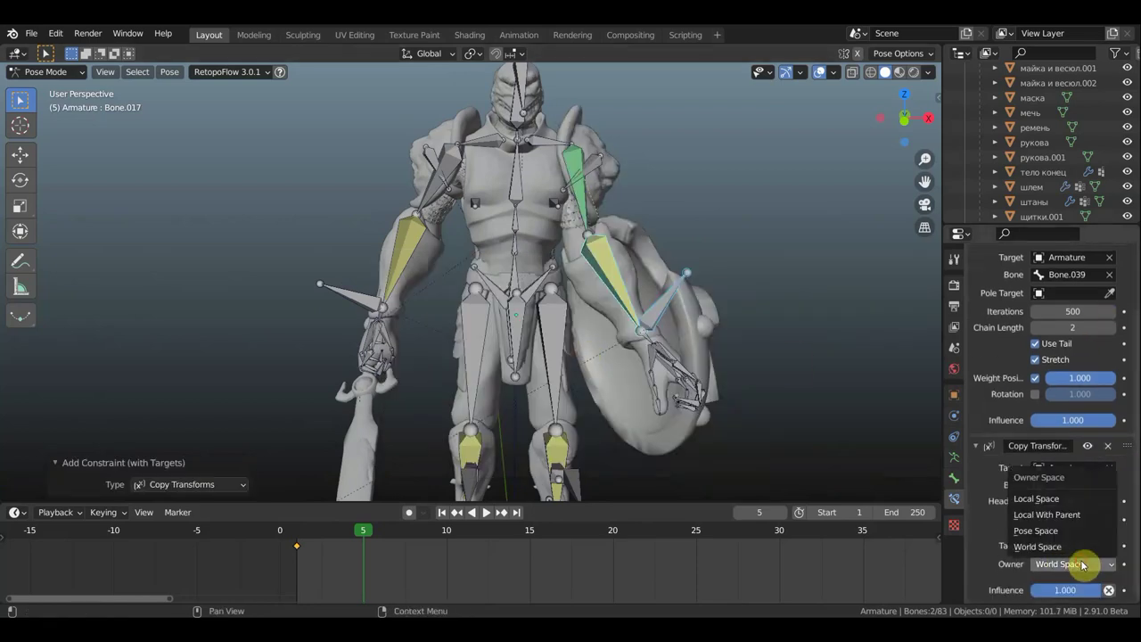
pyautogui.click(1038, 501)
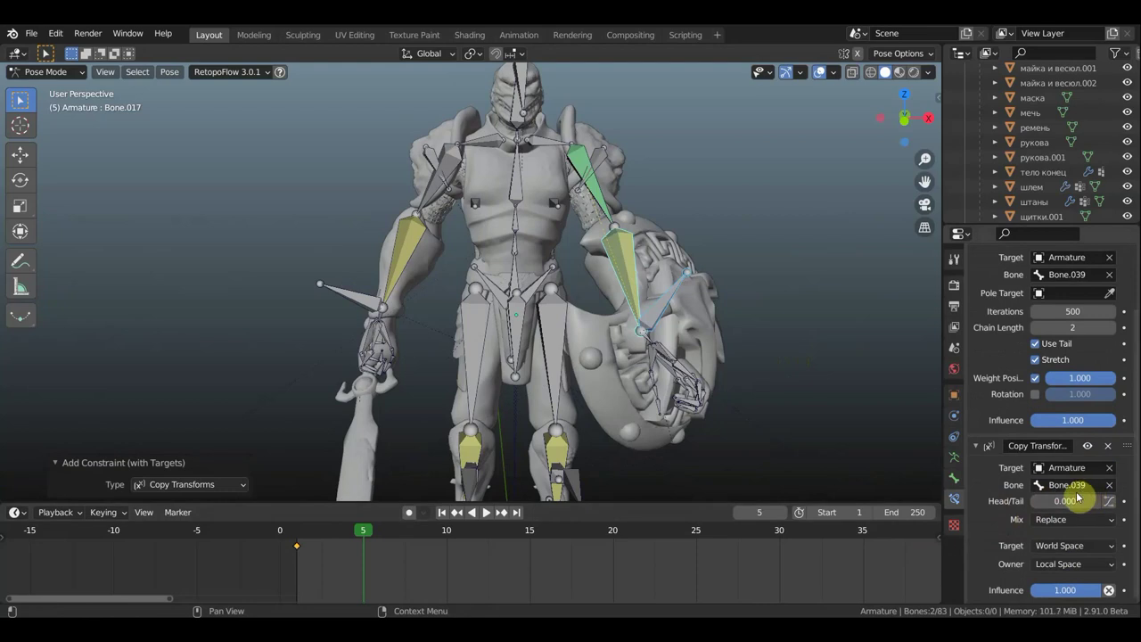
pyautogui.click(1067, 550)
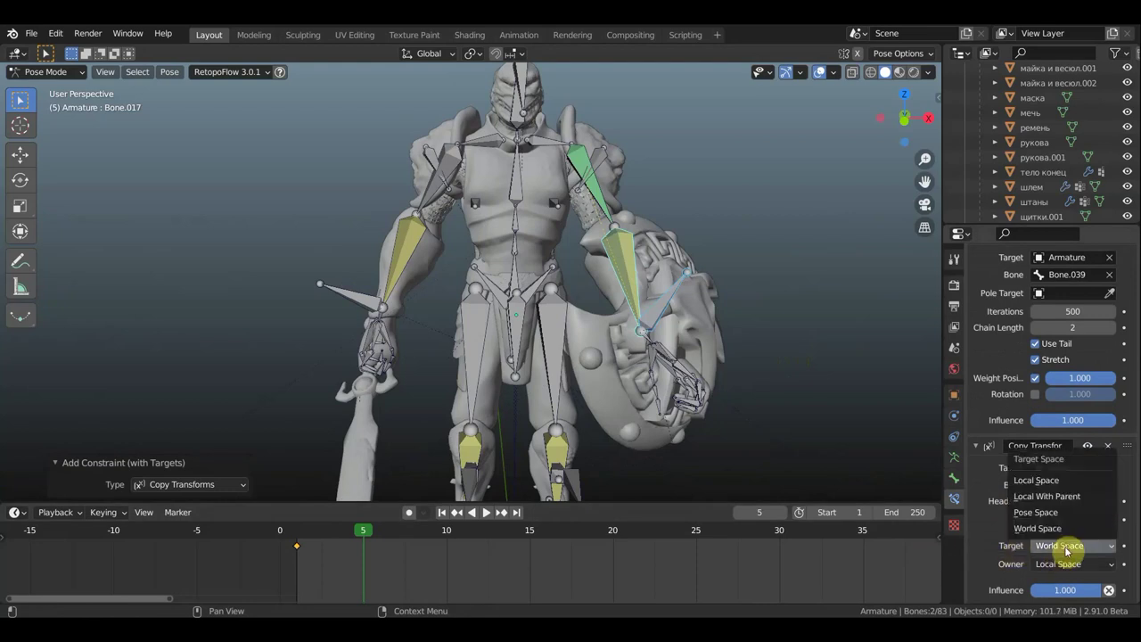
pyautogui.click(1040, 483)
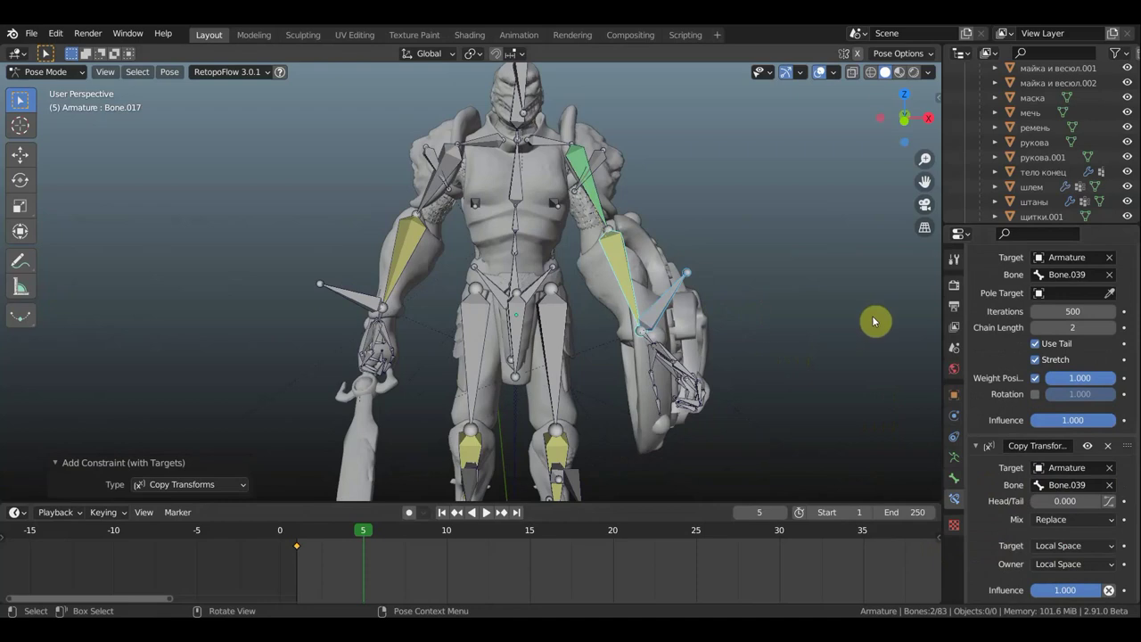
pyautogui.moveTo(1095, 590); pyautogui.dragTo(1022, 590)
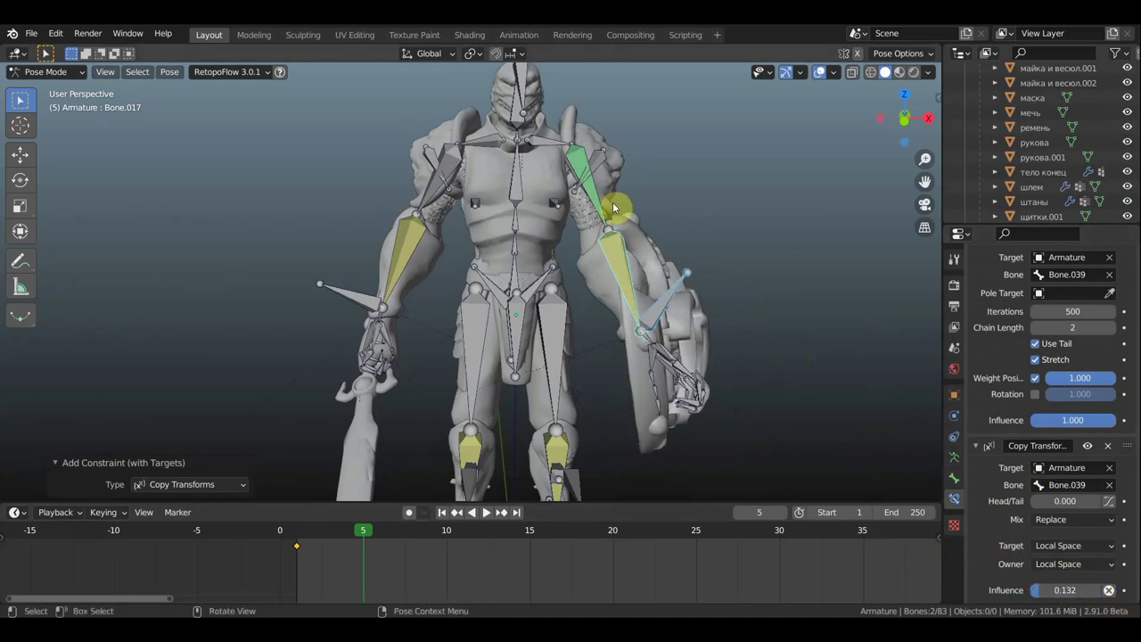
pyautogui.press('[')
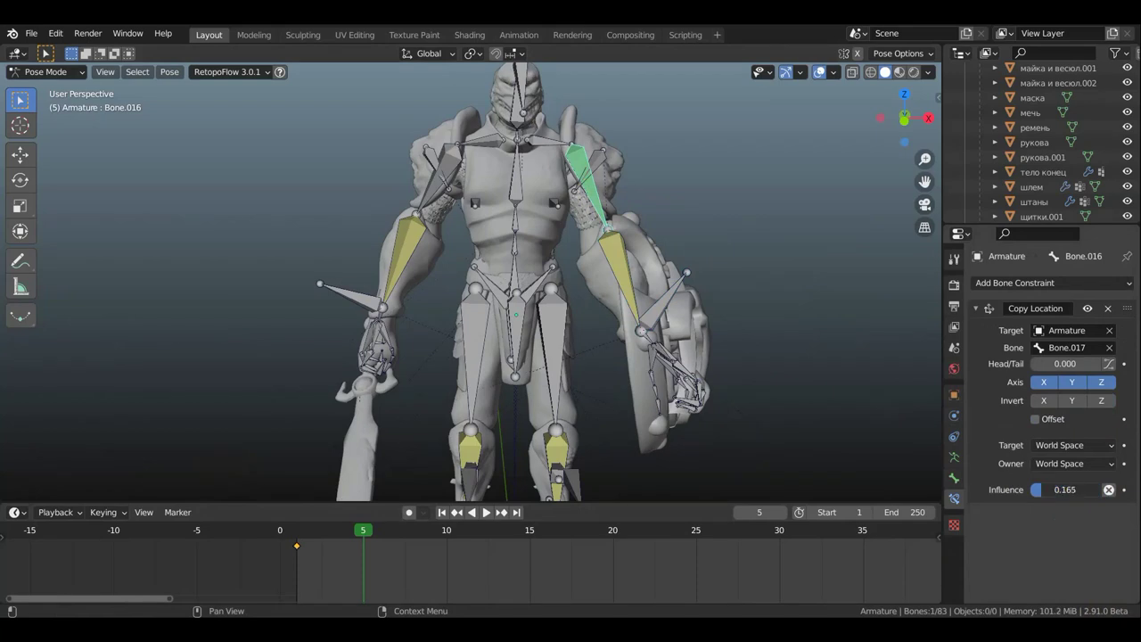
pyautogui.moveTo(688, 297); pyautogui.dragTo(616, 355, button='middle')
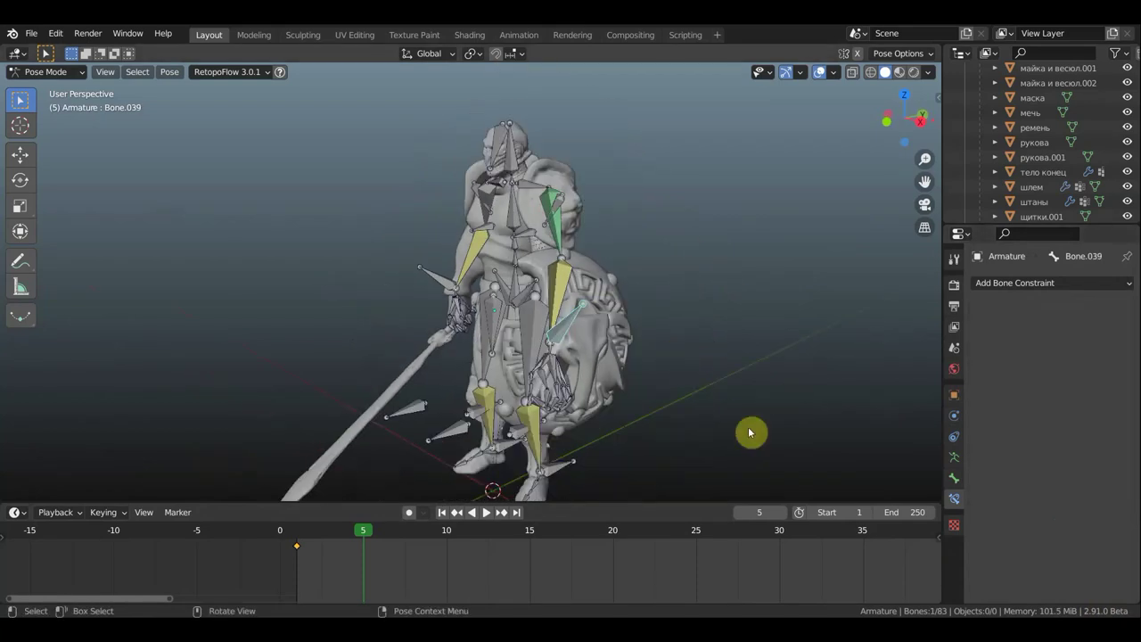
# Move shield target Bone.039 twice so the shield hangs against the arm, comparing via undo/redo.
pyautogui.press('g')
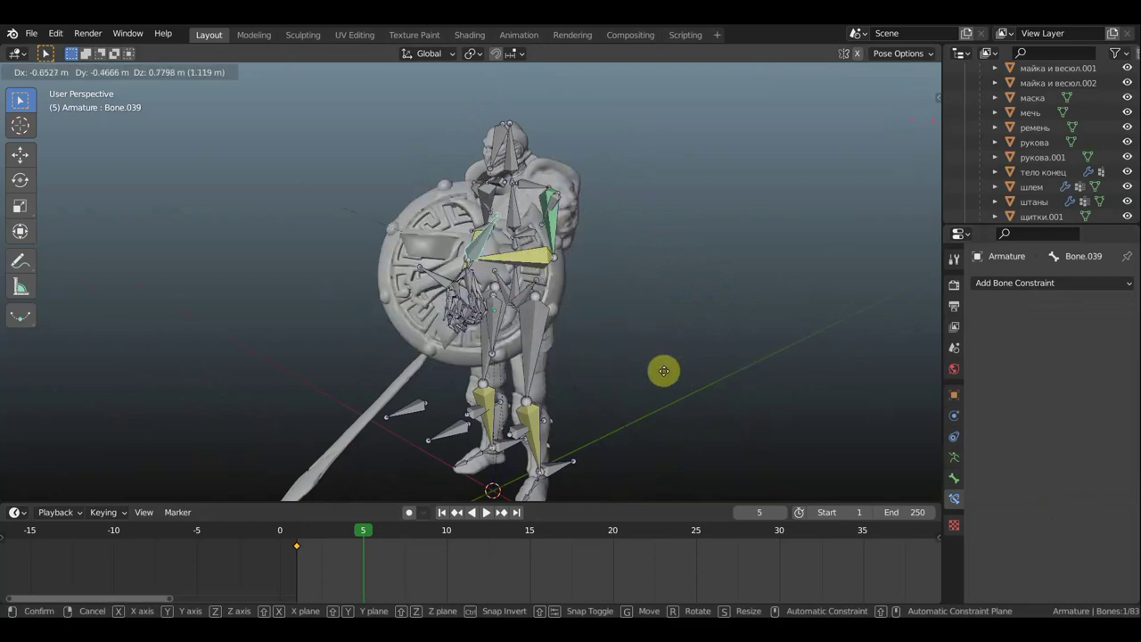
pyautogui.click(714, 357)
pyautogui.moveTo(723, 362); pyautogui.dragTo(817, 358, button='middle')
pyautogui.press('g')
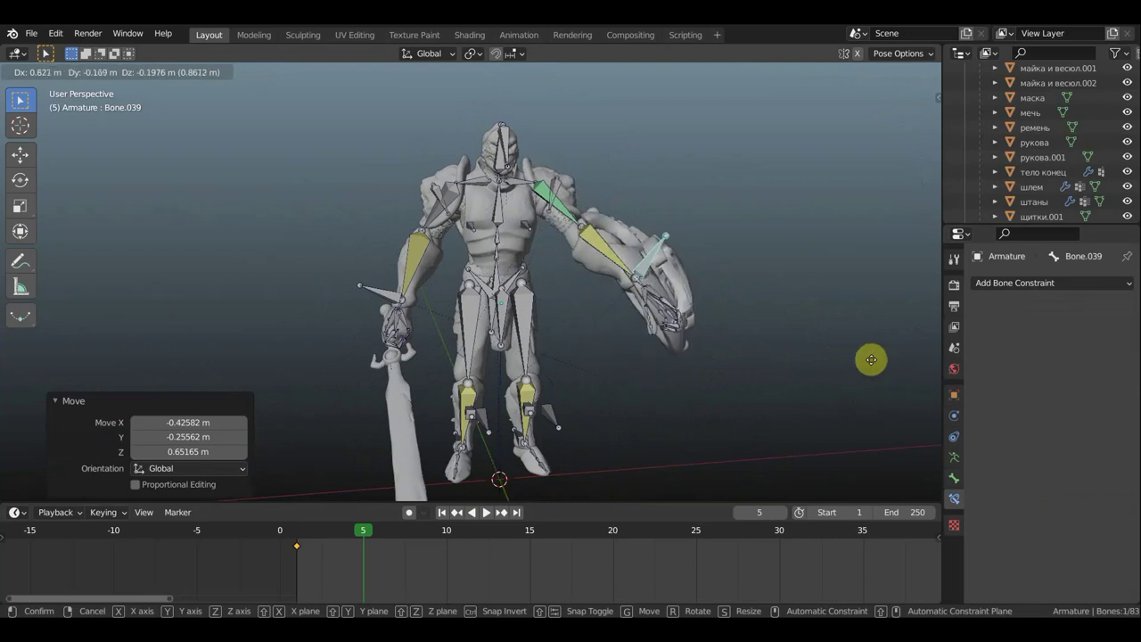
pyautogui.click(868, 360)
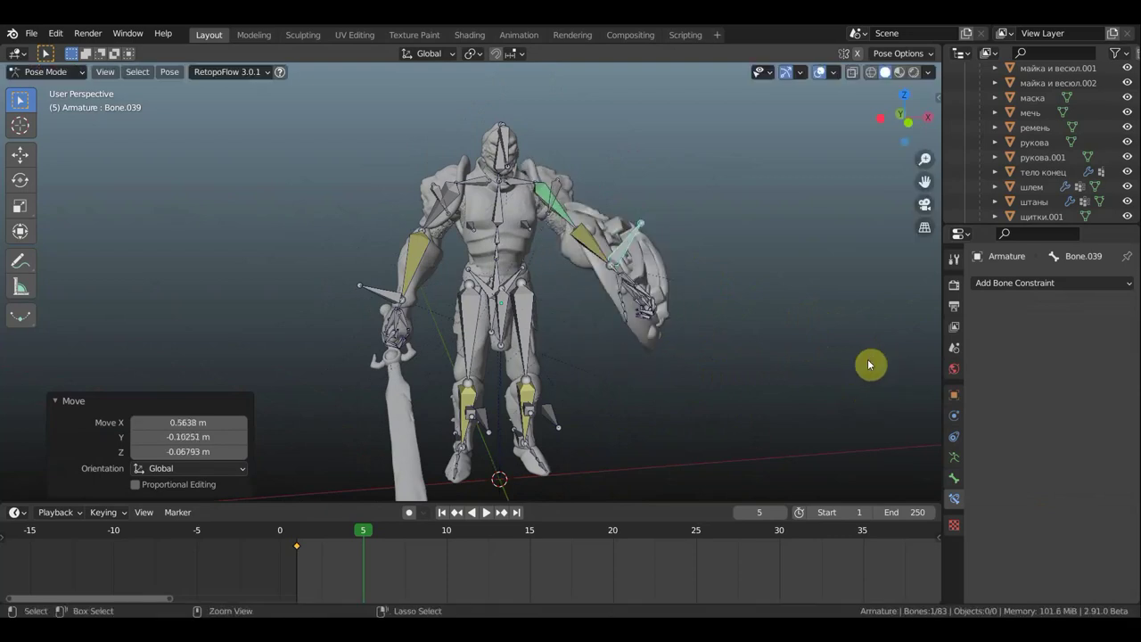
pyautogui.hotkey('ctrl', 'z')
pyautogui.hotkey('ctrl', 'shift', 'z')
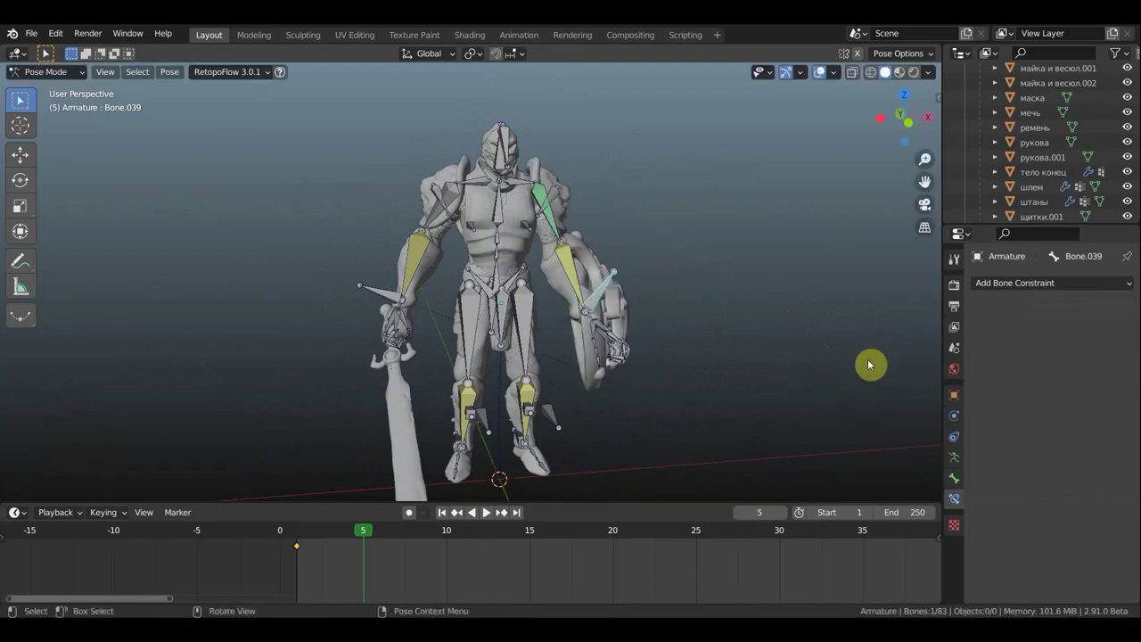
pyautogui.moveTo(508, 323); pyautogui.dragTo(578, 268, button='middle')
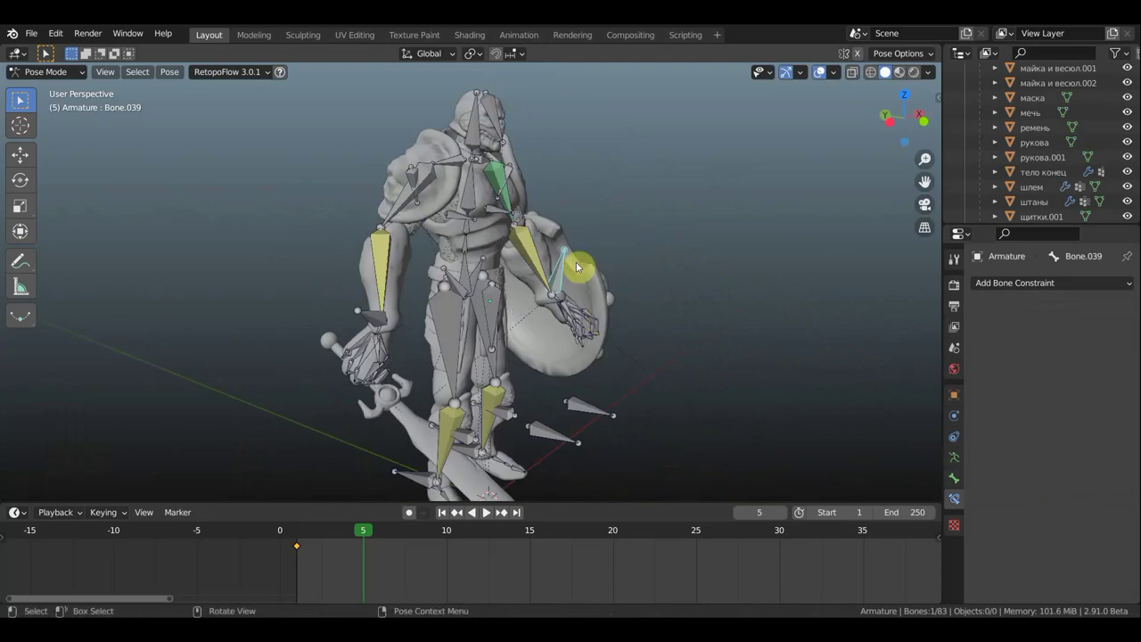
# Give shoulder bone Bone.045 a Copy Location constraint targeting arm bone Bone.046.
pyautogui.click(407, 205)
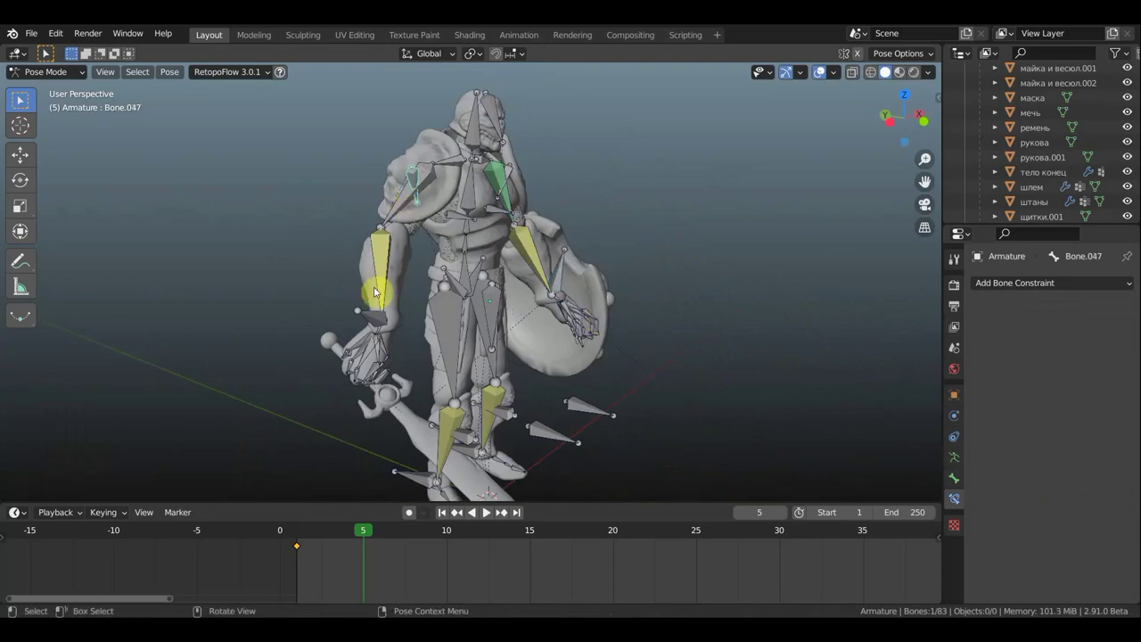
pyautogui.click(380, 280)
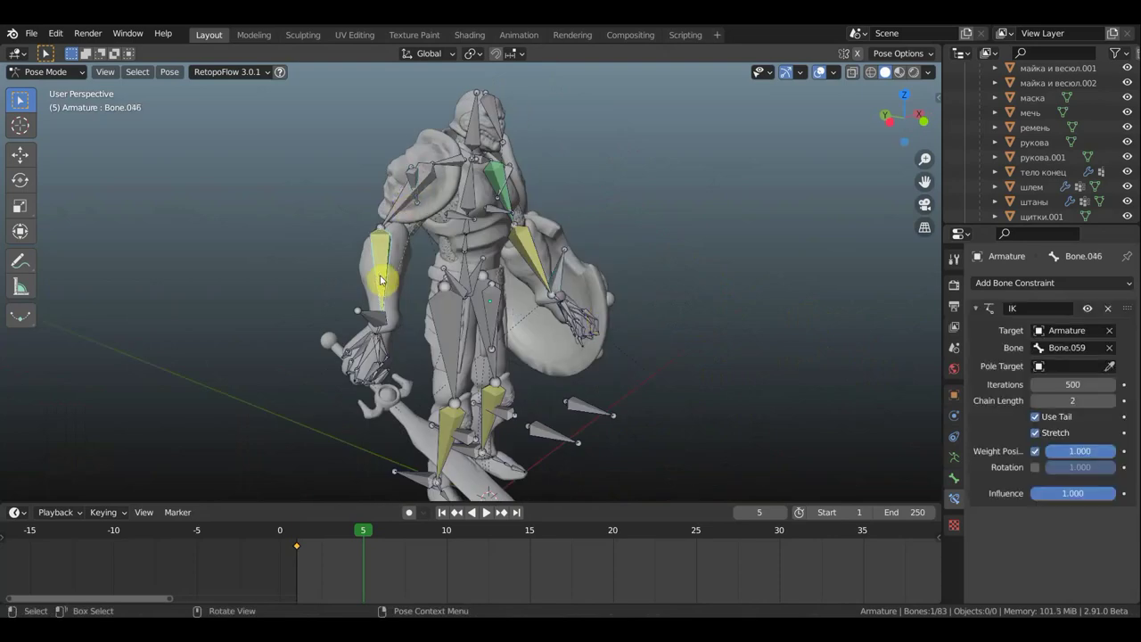
pyautogui.keyDown('shift'); pyautogui.click(434, 178); pyautogui.keyUp('shift')
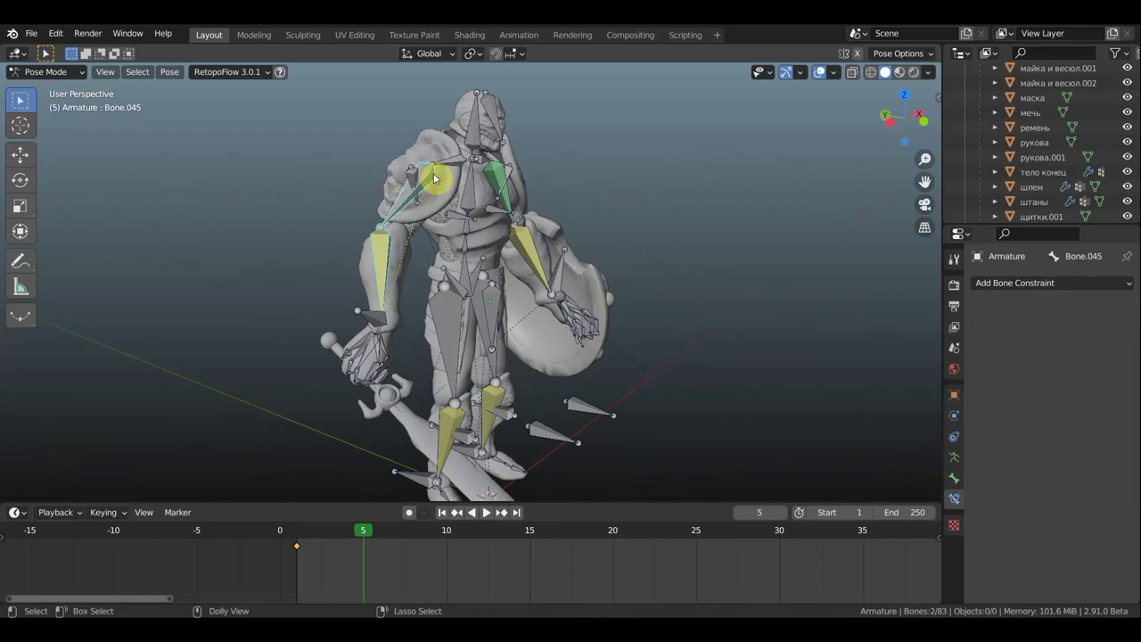
pyautogui.hotkey('ctrl', 'shift', 'c')
pyautogui.click(411, 122)
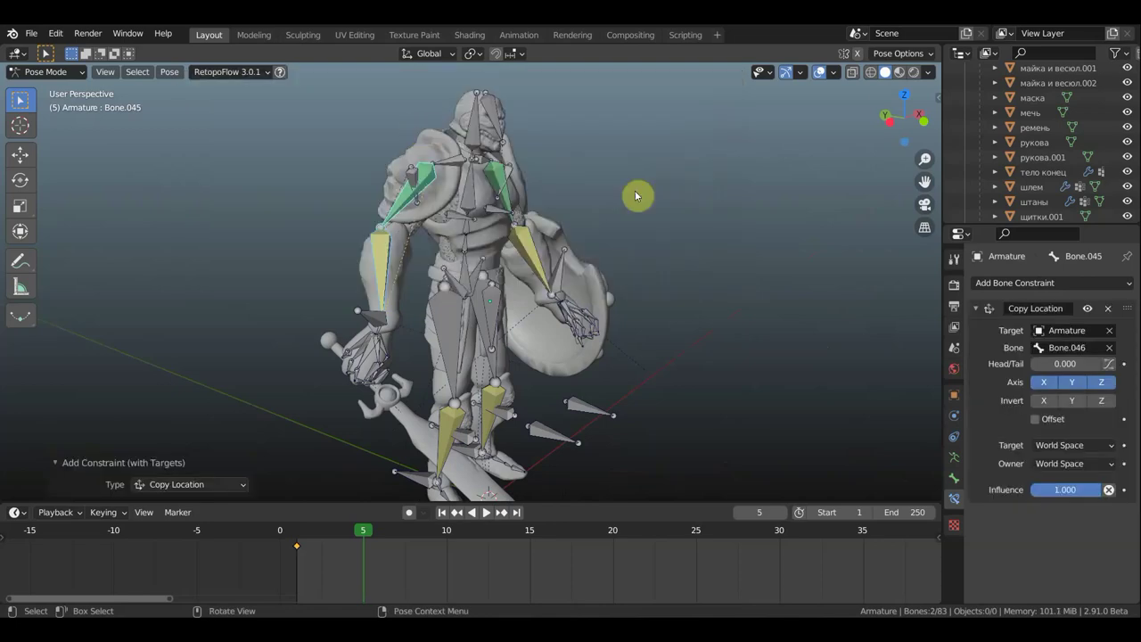
# Add IK and Copy Transforms constraints on forearm Bone.046 targeting hand Bone.059.
pyautogui.click(388, 312)
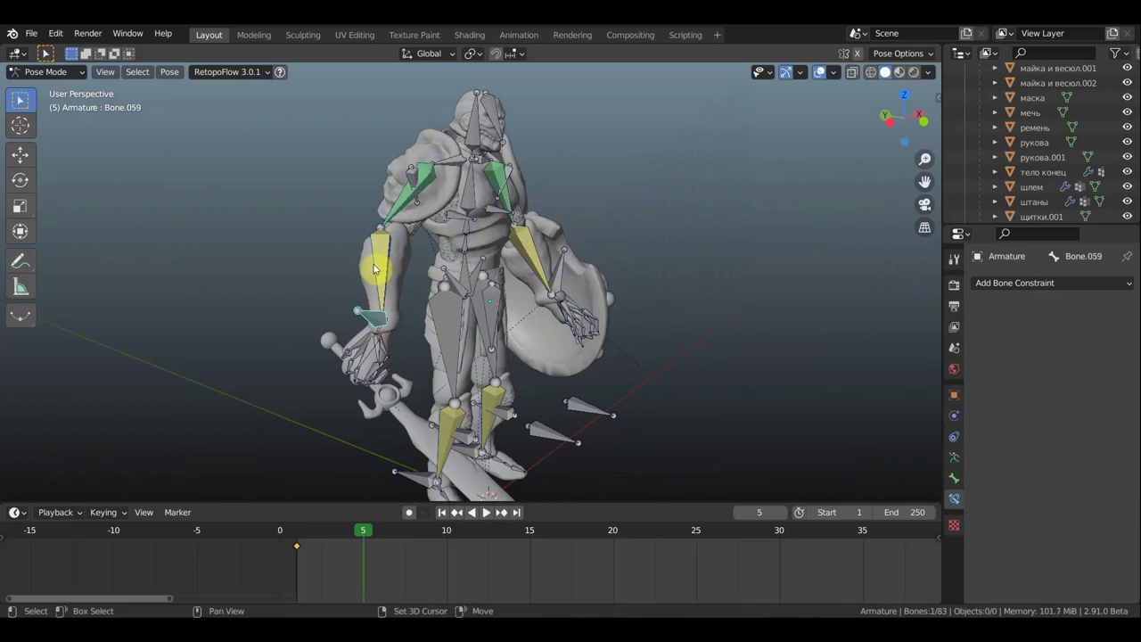
pyautogui.keyDown('shift'); pyautogui.click(379, 268); pyautogui.keyUp('shift')
pyautogui.hotkey('shift', 'i')
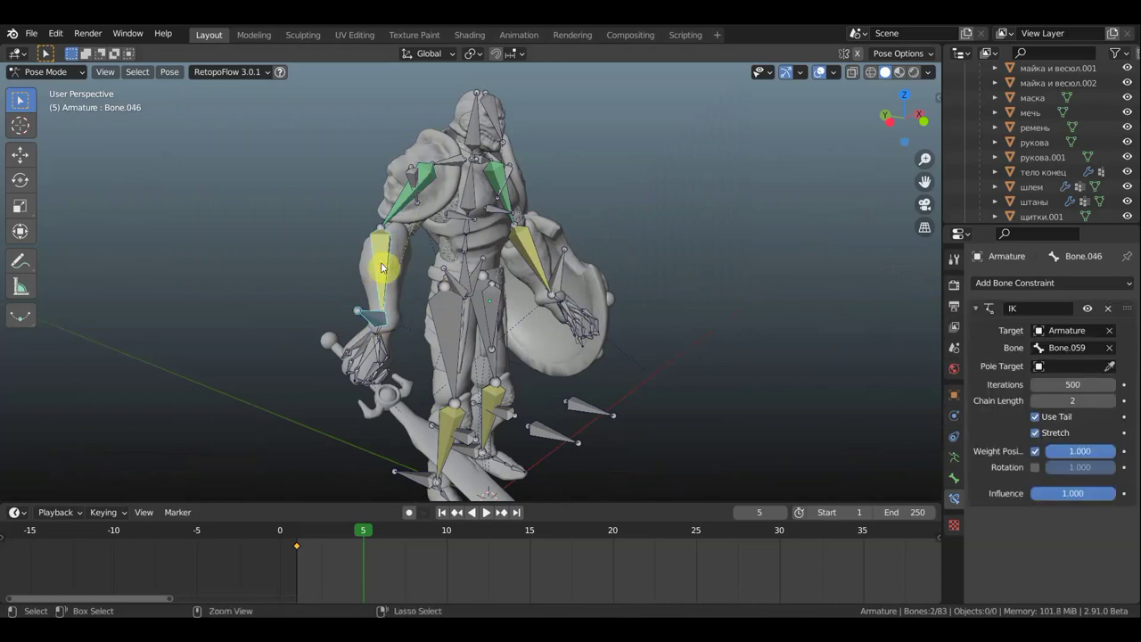
pyautogui.hotkey('ctrl', 'shift', 'c')
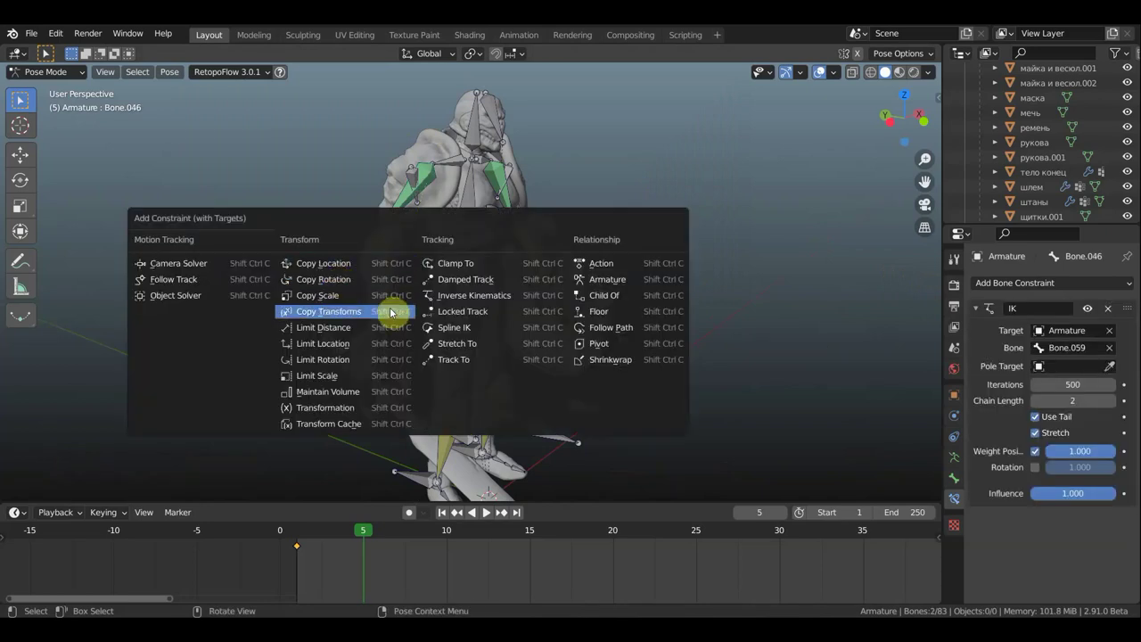
pyautogui.click(338, 316)
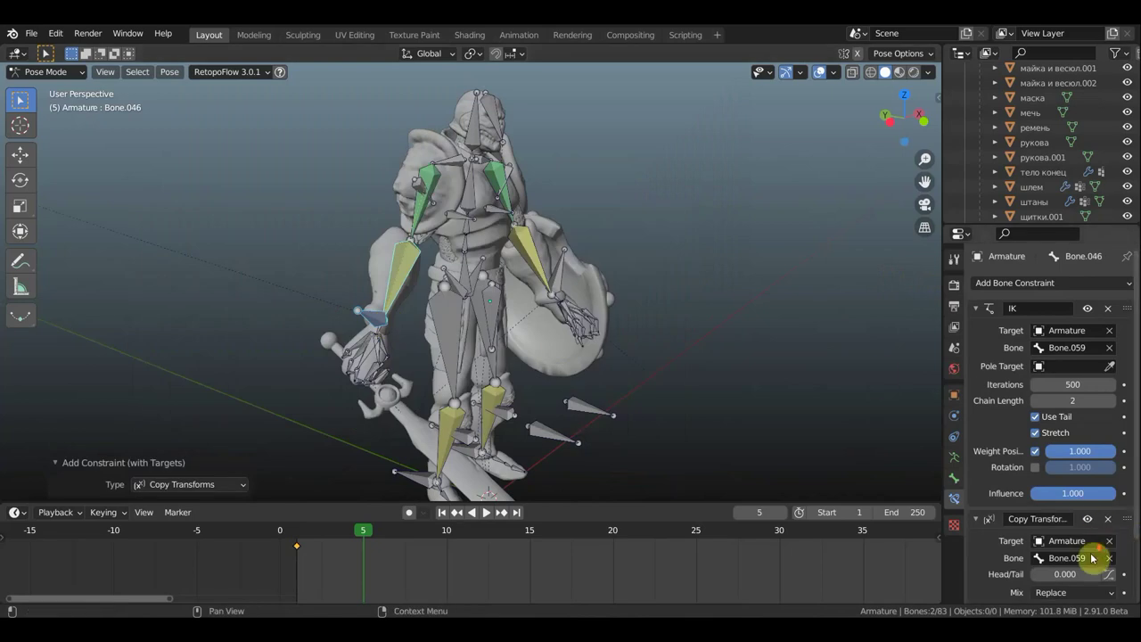
# Set the Copy Transforms target and owner spaces both to Local Space.
pyautogui.scroll(-3, 1081, 553)
pyautogui.click(1072, 567)
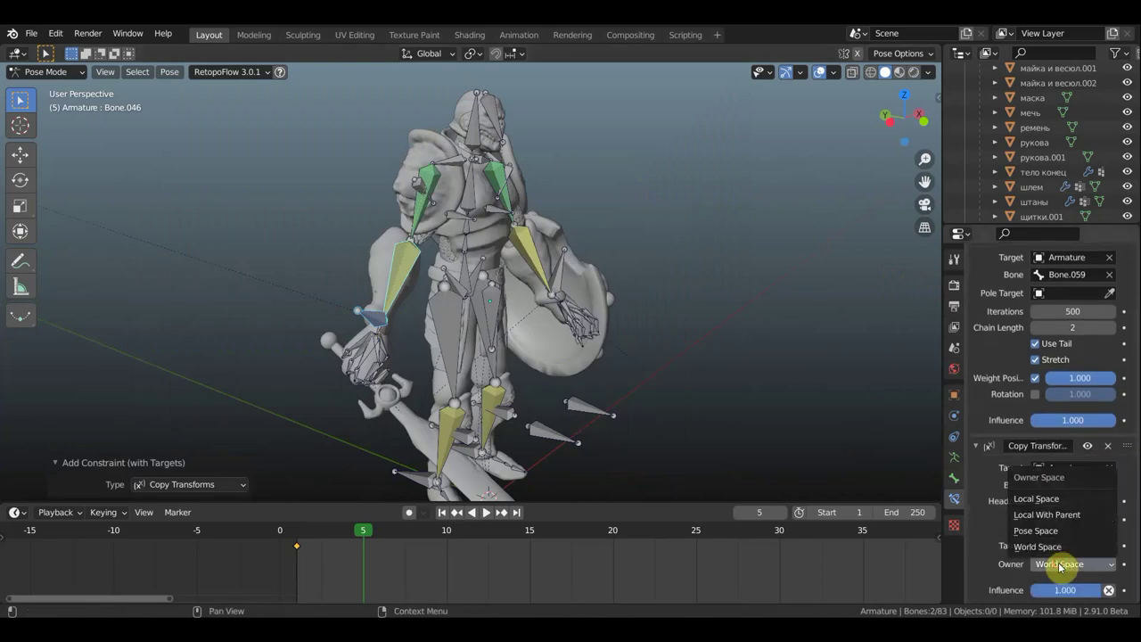
pyautogui.click(1045, 546)
pyautogui.click(1061, 546)
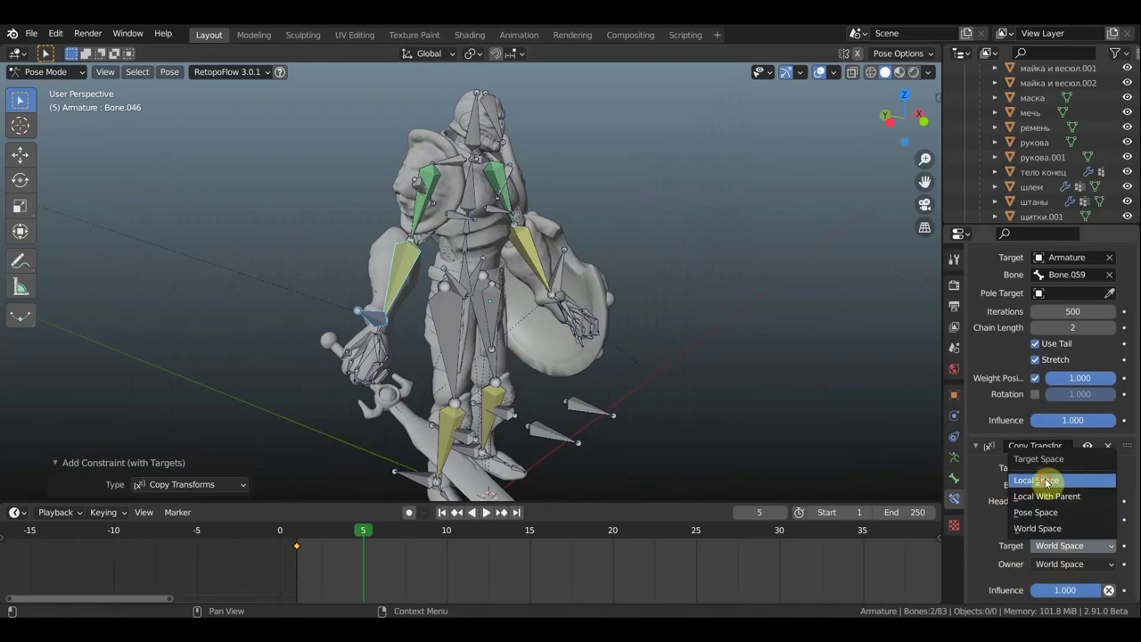
pyautogui.click(1046, 483)
pyautogui.click(1059, 563)
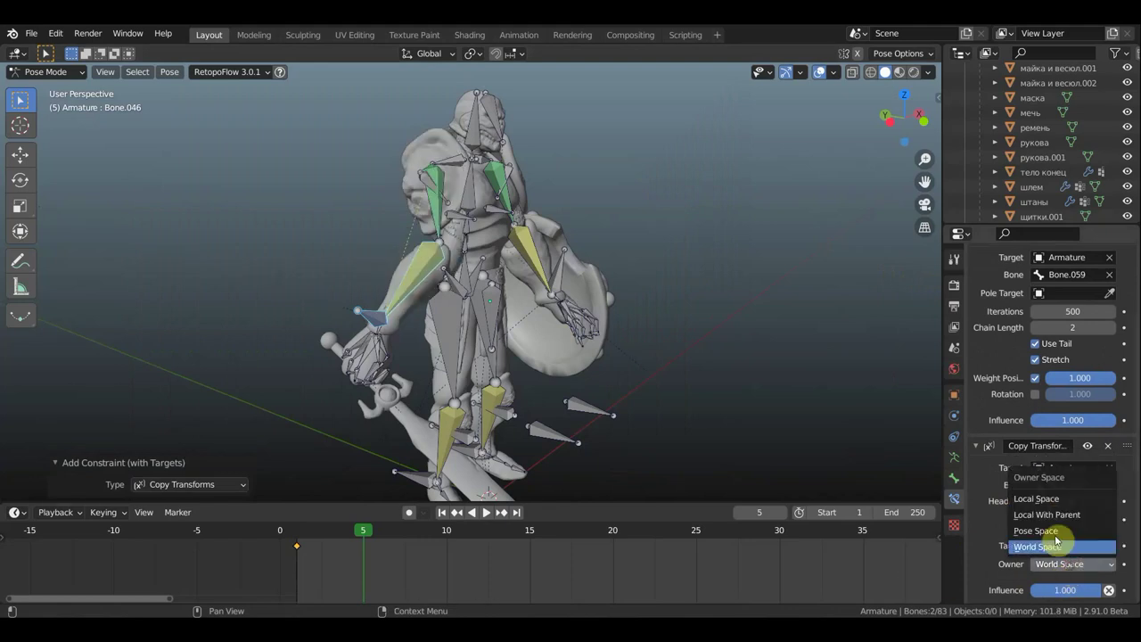
pyautogui.click(1043, 499)
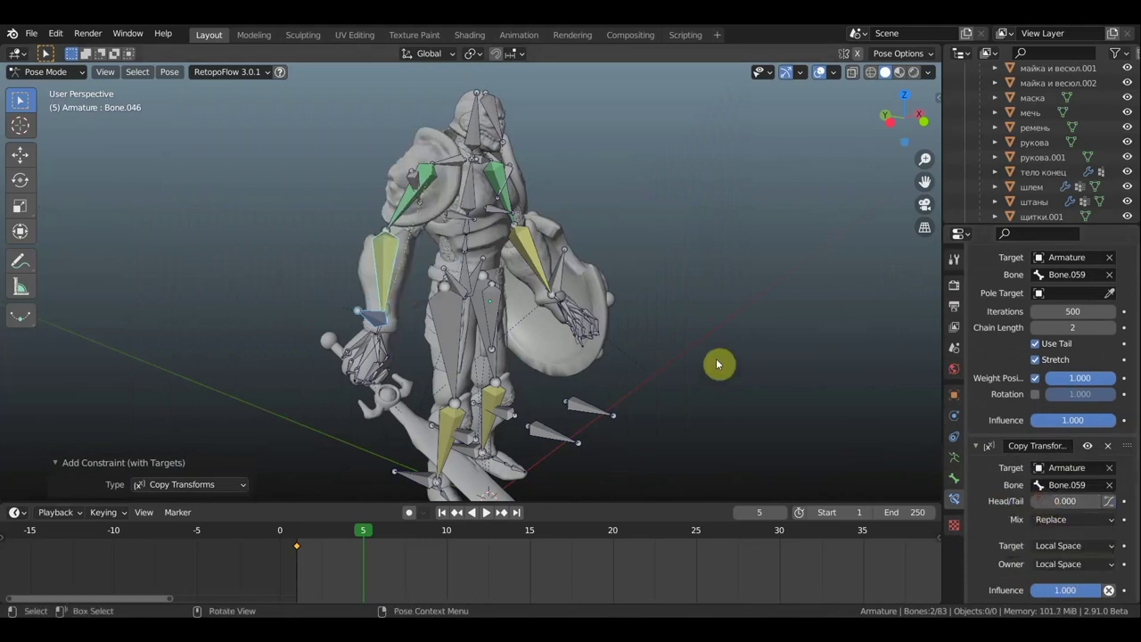
pyautogui.moveTo(685, 336)
pyautogui.mouseDown(button='middle')
pyautogui.moveTo(605, 336)
pyautogui.moveTo(617, 336)
pyautogui.mouseUp(button='middle')
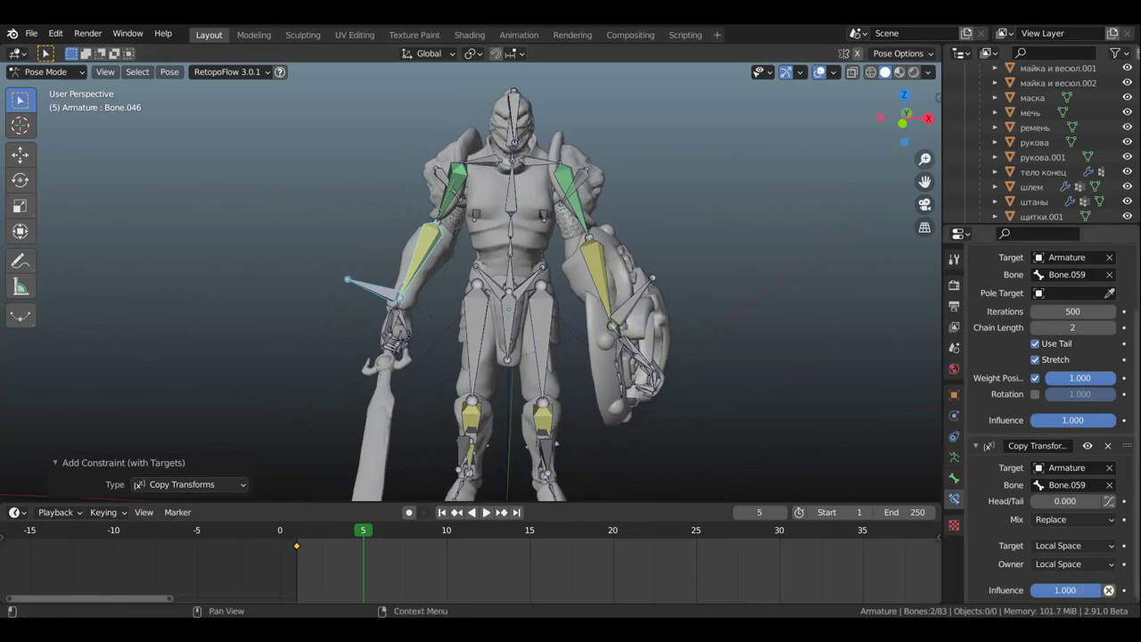
# Drop the Copy Transforms influence to 0.174, then select Bone.045 to inspect its constraint.
pyautogui.moveTo(1099, 591); pyautogui.dragTo(1058, 591)
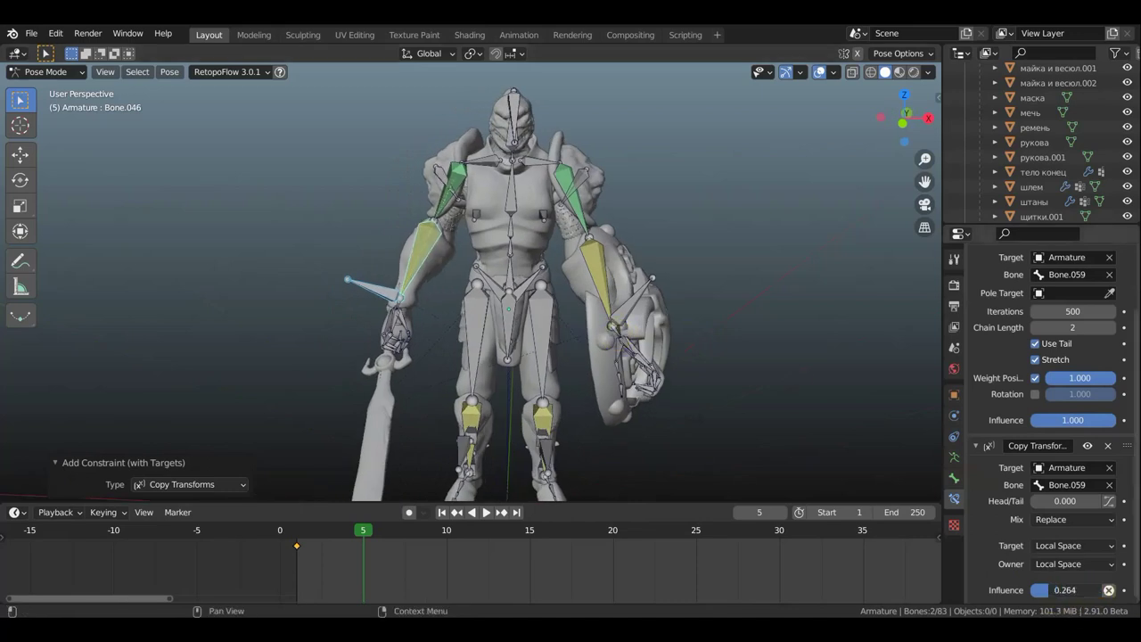
pyautogui.moveTo(1058, 590); pyautogui.dragTo(1047, 590)
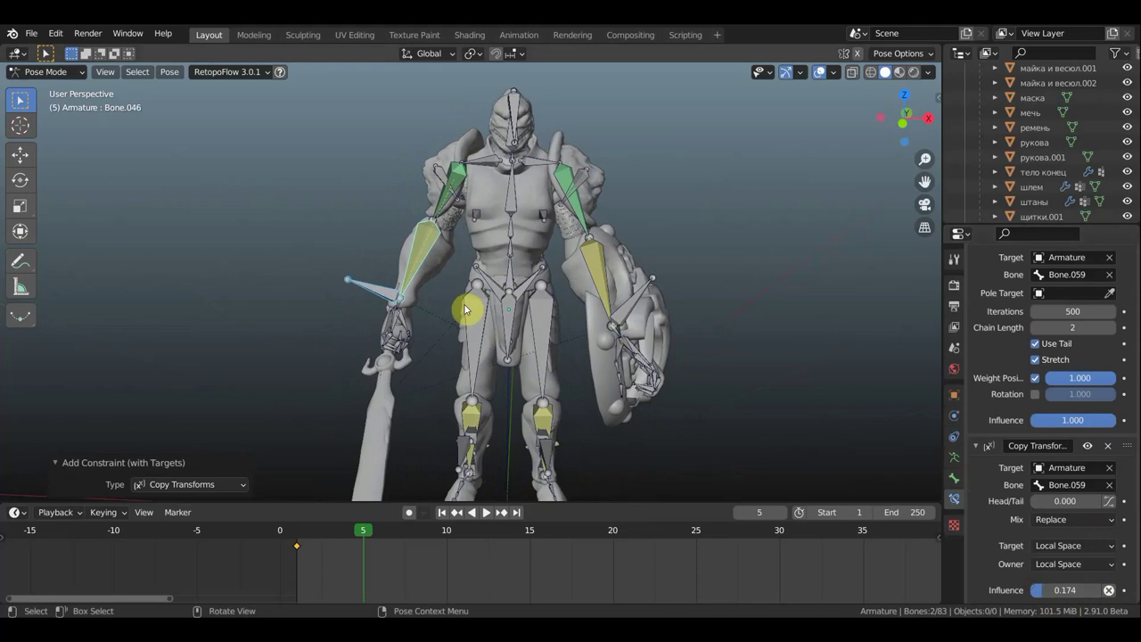
pyautogui.click(465, 179)
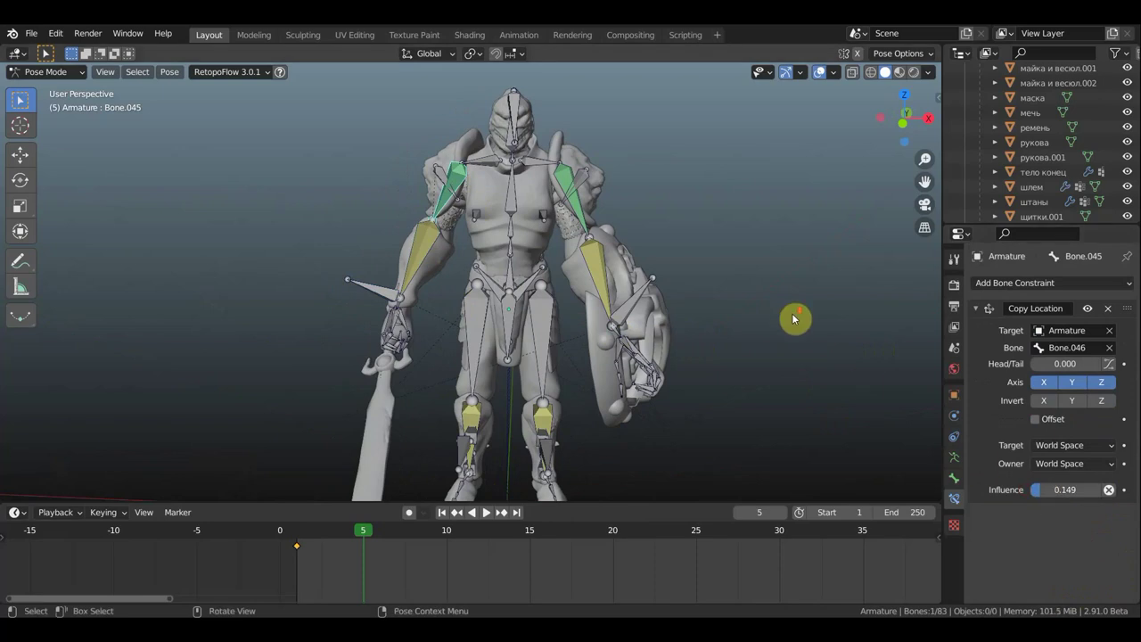
pyautogui.scroll(-2, 794, 318)
pyautogui.scroll(-2, 788, 241)
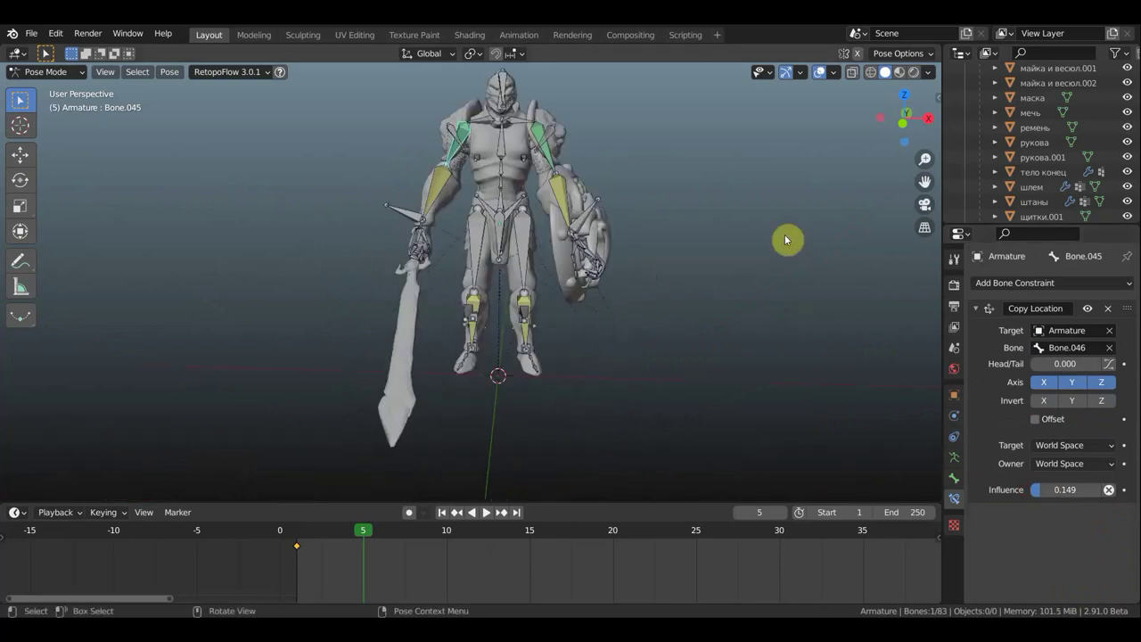
pyautogui.press('KP_1')
# Try moving leg bone Bone.043, then undo that move.
pyautogui.scroll(2, 607, 268)
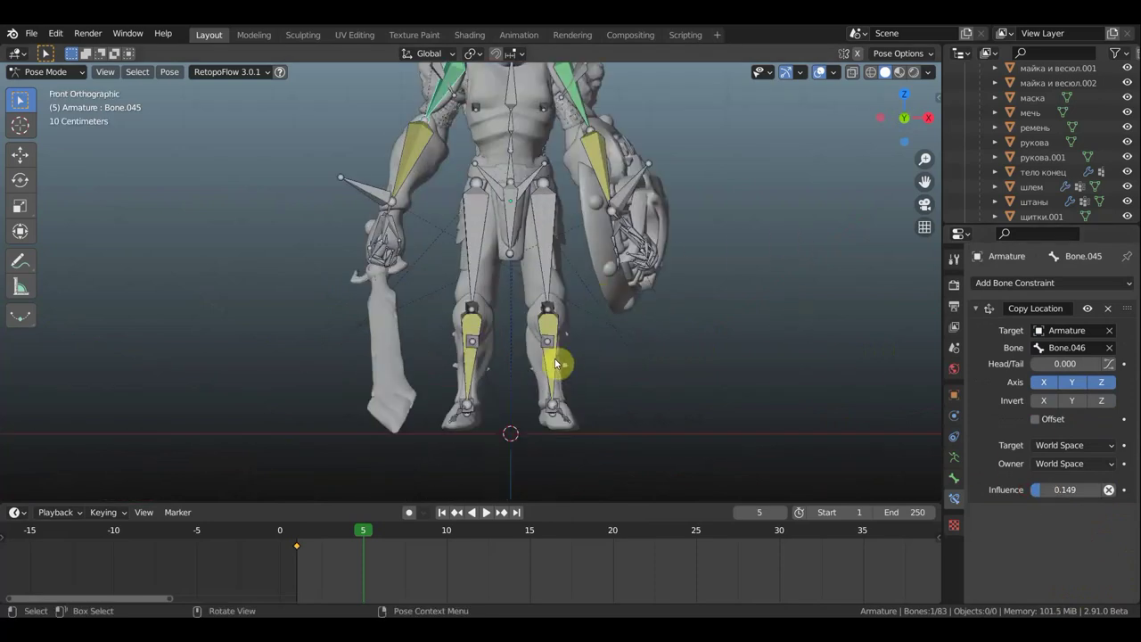
pyautogui.click(575, 359)
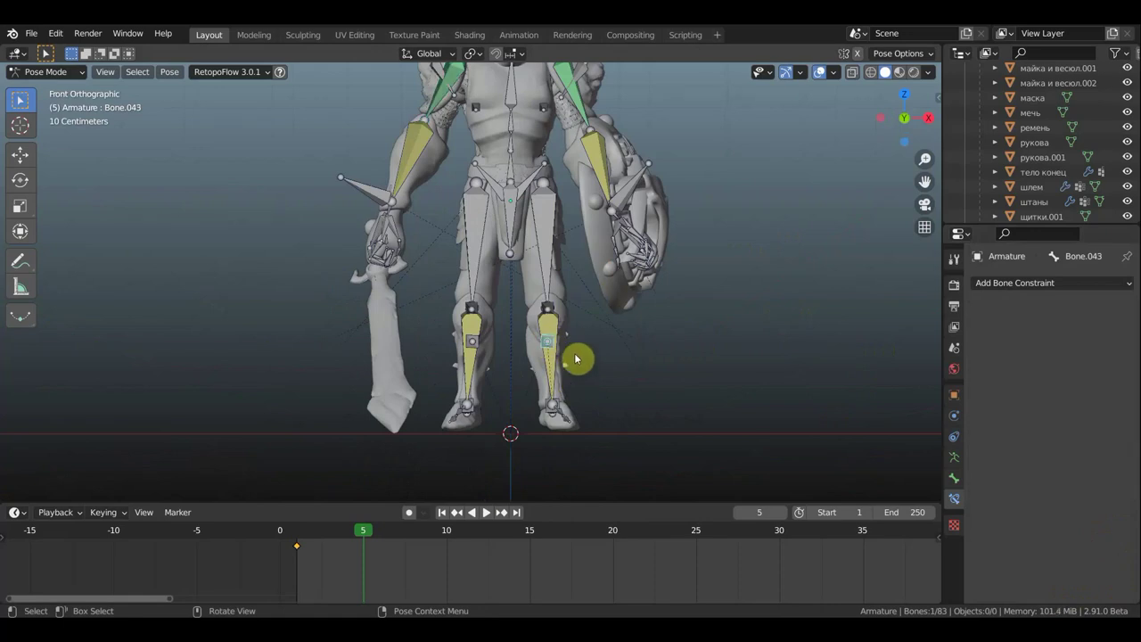
pyautogui.press('g')
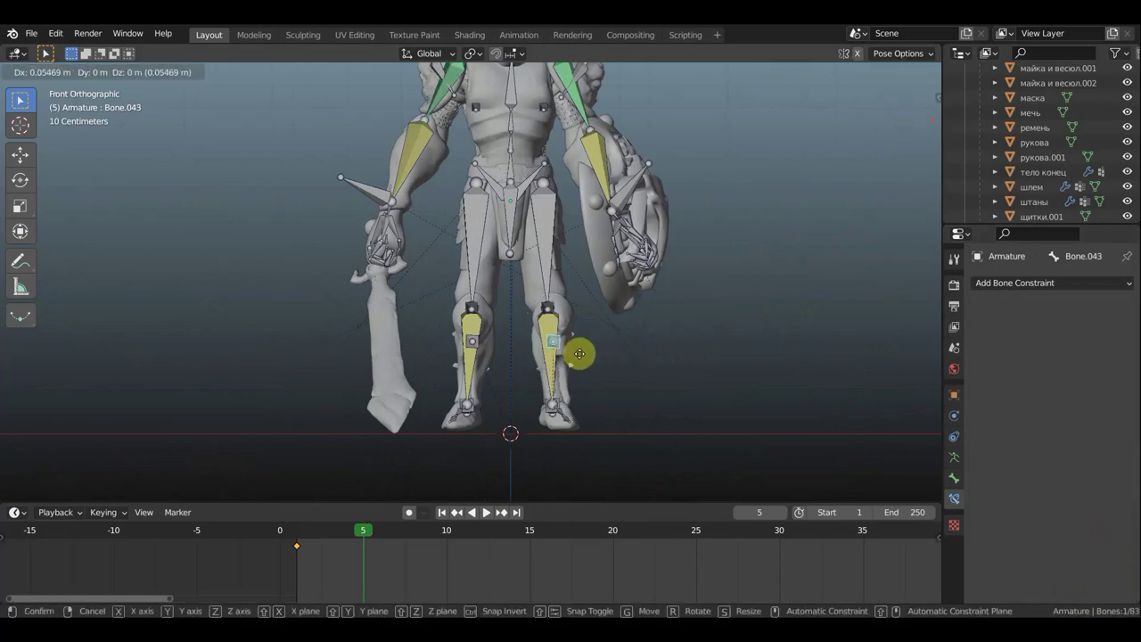
pyautogui.click(579, 354)
pyautogui.moveTo(581, 356); pyautogui.dragTo(529, 400, button='middle')
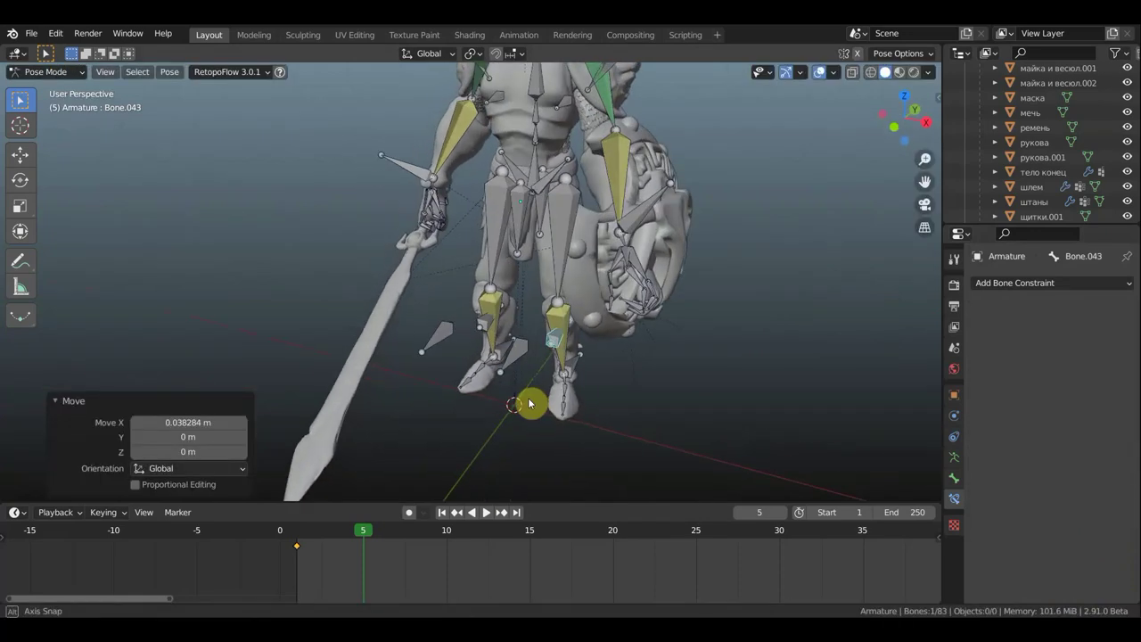
pyautogui.hotkey('ctrl', 'z')
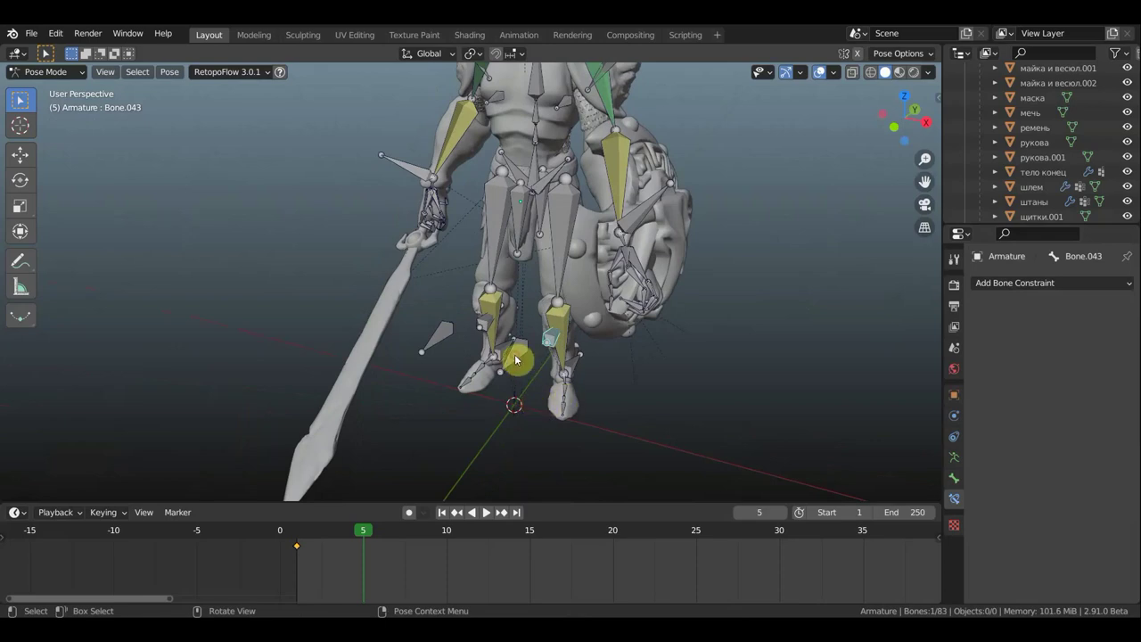
# Move knee control Bone.042 up about 4 cm and slightly sideways in front view.
pyautogui.press('KP_1')
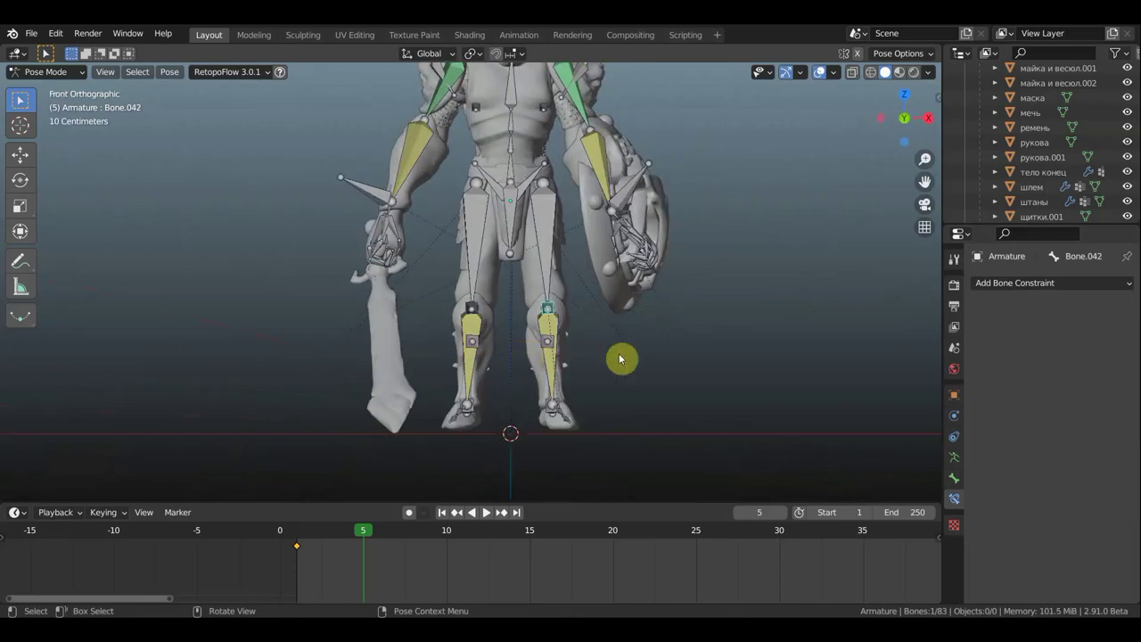
pyautogui.press('g')
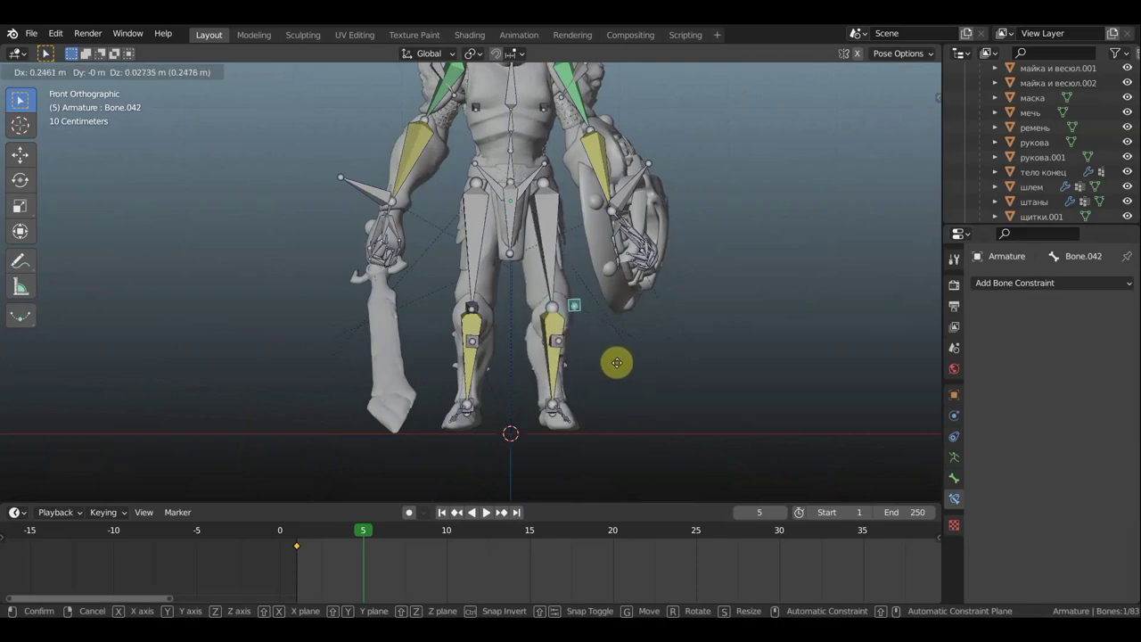
pyautogui.click(609, 364)
pyautogui.scroll(3, 528, 216)
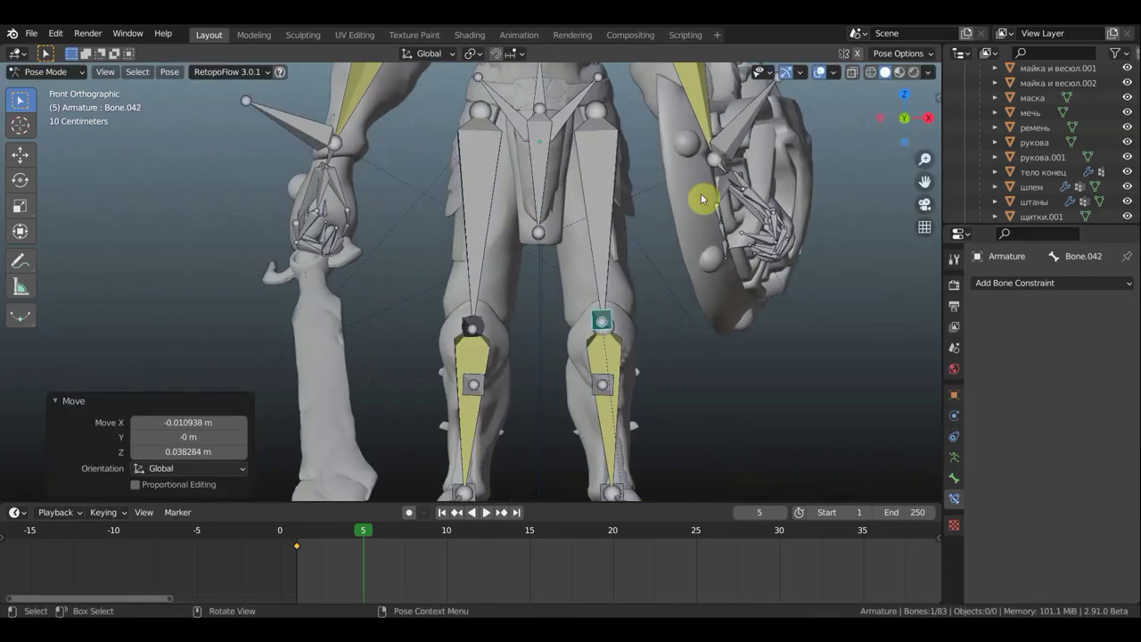
pyautogui.keyDown('shift'); pyautogui.moveTo(667, 209); pyautogui.dragTo(653, 296, button='middle'); pyautogui.keyUp('shift')
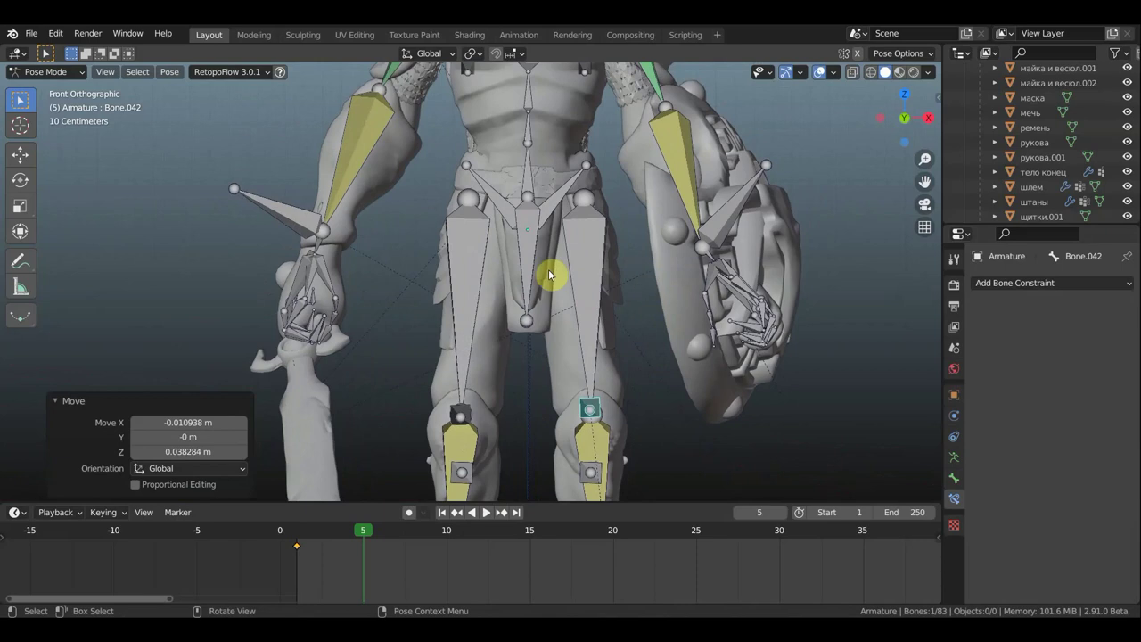
pyautogui.moveTo(523, 237)
pyautogui.mouseDown(button='middle')
pyautogui.moveTo(451, 247)
pyautogui.moveTo(545, 275)
pyautogui.moveTo(784, 251)
pyautogui.mouseUp(button='middle')
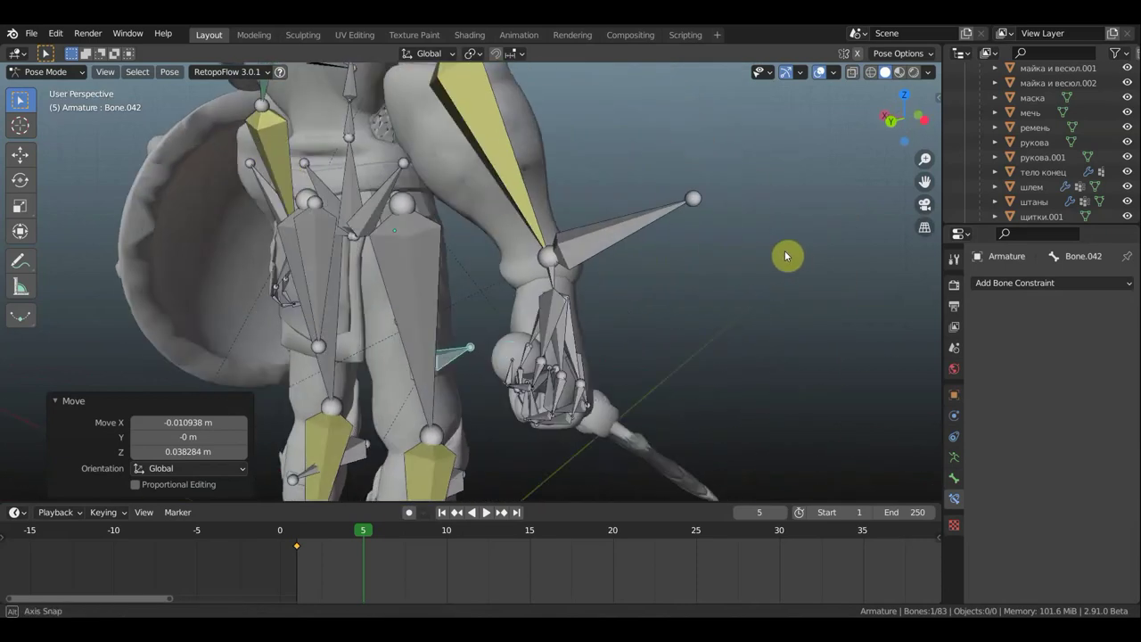
pyautogui.moveTo(330, 265); pyautogui.dragTo(627, 154, button='middle')
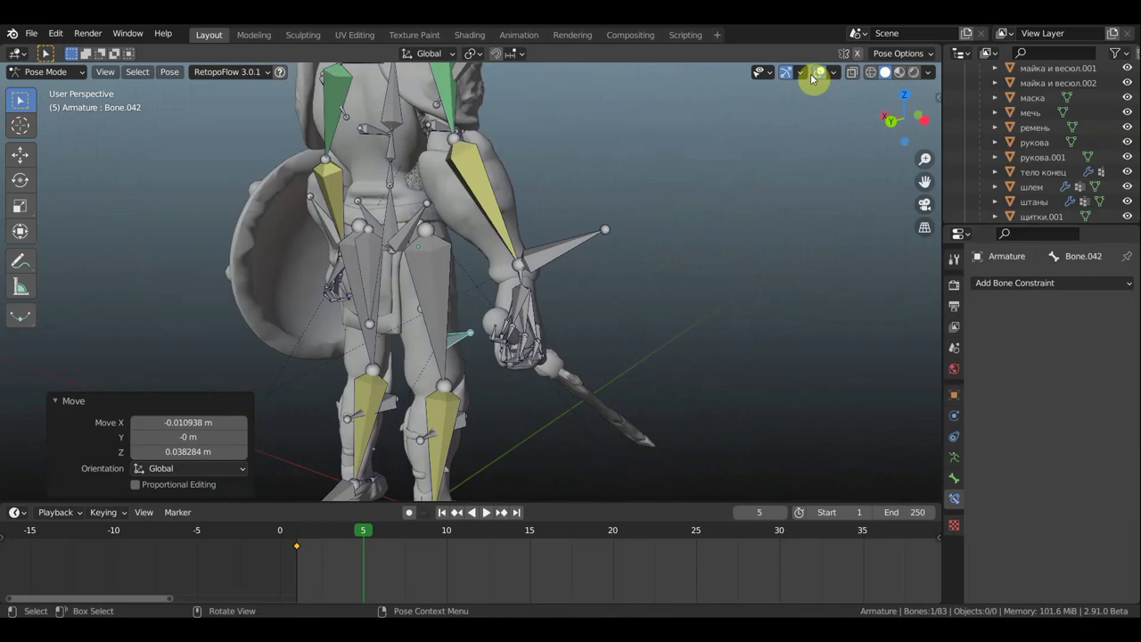
pyautogui.click(669, 139)
pyautogui.click(820, 71)
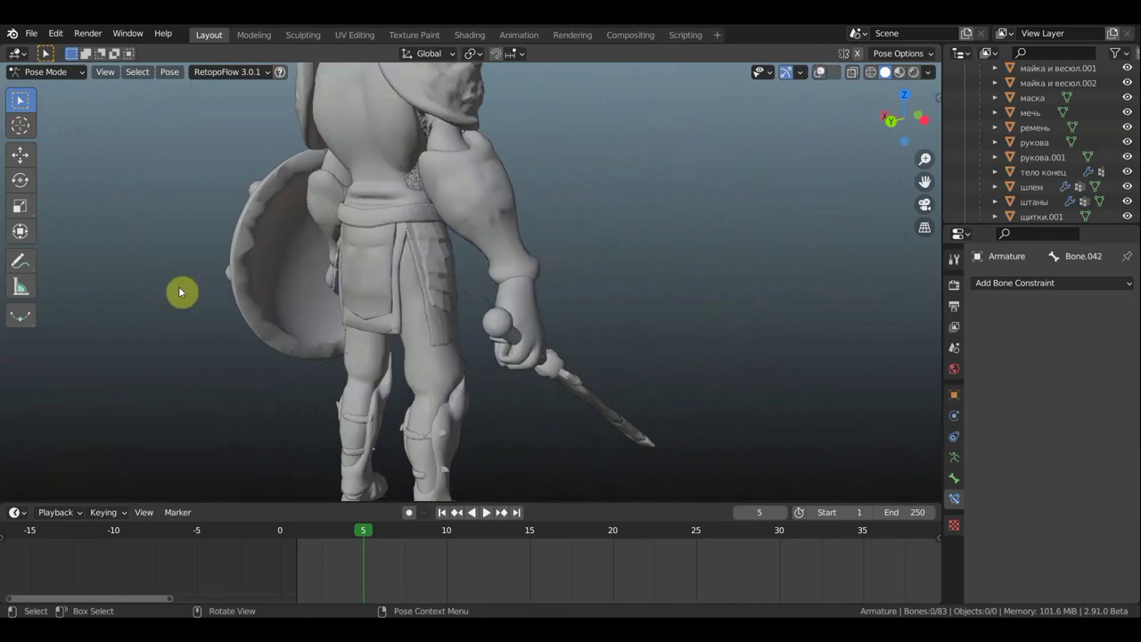
pyautogui.moveTo(372, 280)
pyautogui.mouseDown(button='middle')
pyautogui.moveTo(453, 269)
pyautogui.moveTo(140, 298)
pyautogui.moveTo(306, 288)
pyautogui.mouseUp(button='middle')
pyautogui.moveTo(512, 262)
pyautogui.mouseDown(button='middle')
pyautogui.moveTo(429, 260)
pyautogui.moveTo(459, 235)
pyautogui.mouseUp(button='middle')
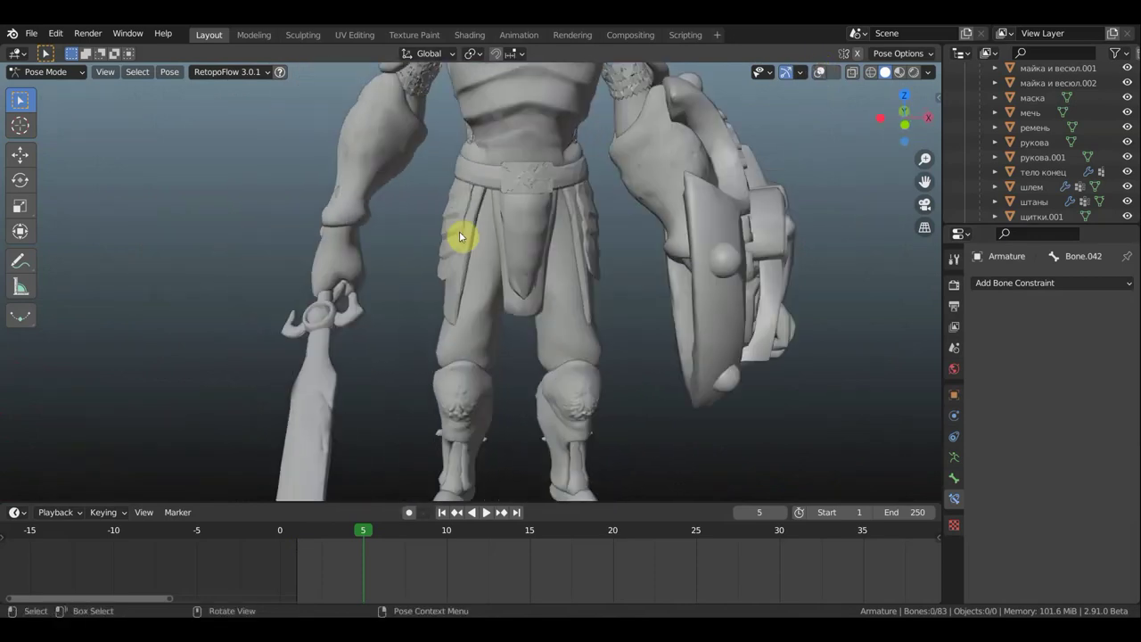
pyautogui.moveTo(592, 284)
pyautogui.mouseDown(button='middle')
pyautogui.moveTo(258, 280)
pyautogui.moveTo(293, 269)
pyautogui.moveTo(268, 267)
pyautogui.moveTo(580, 284)
pyautogui.mouseUp(button='middle')
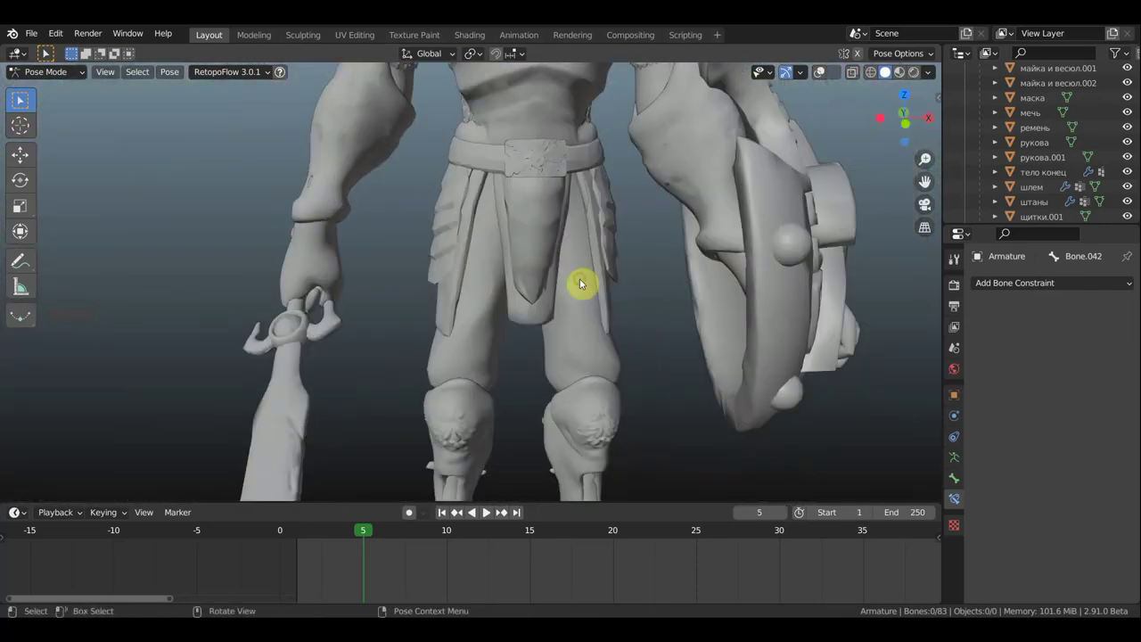
pyautogui.scroll(2, 572, 279)
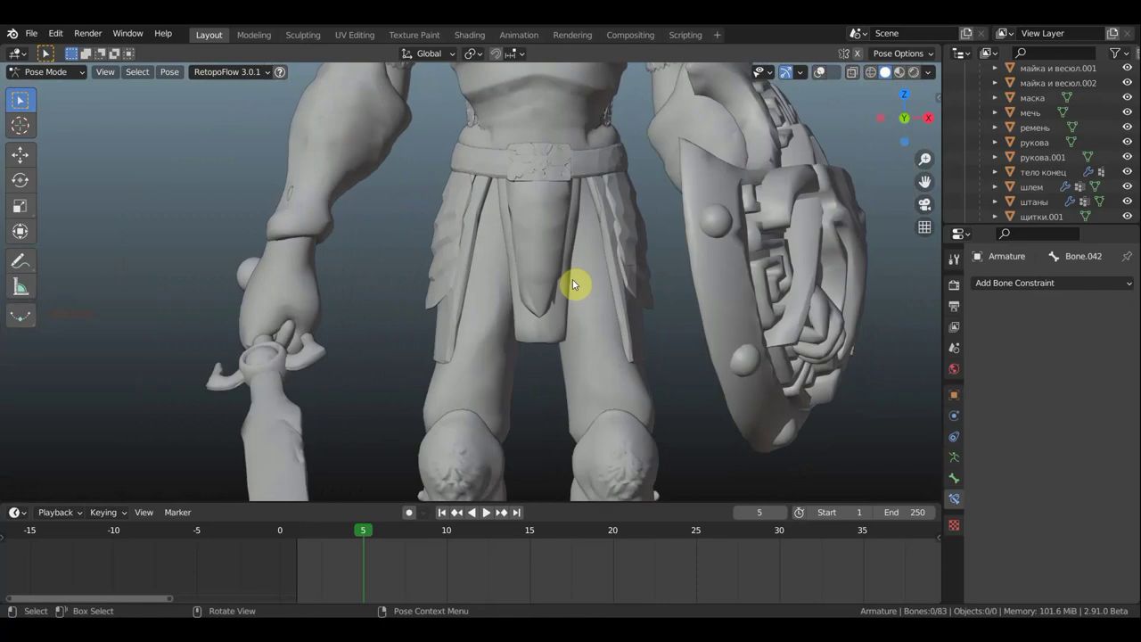
pyautogui.scroll(-3, 572, 279)
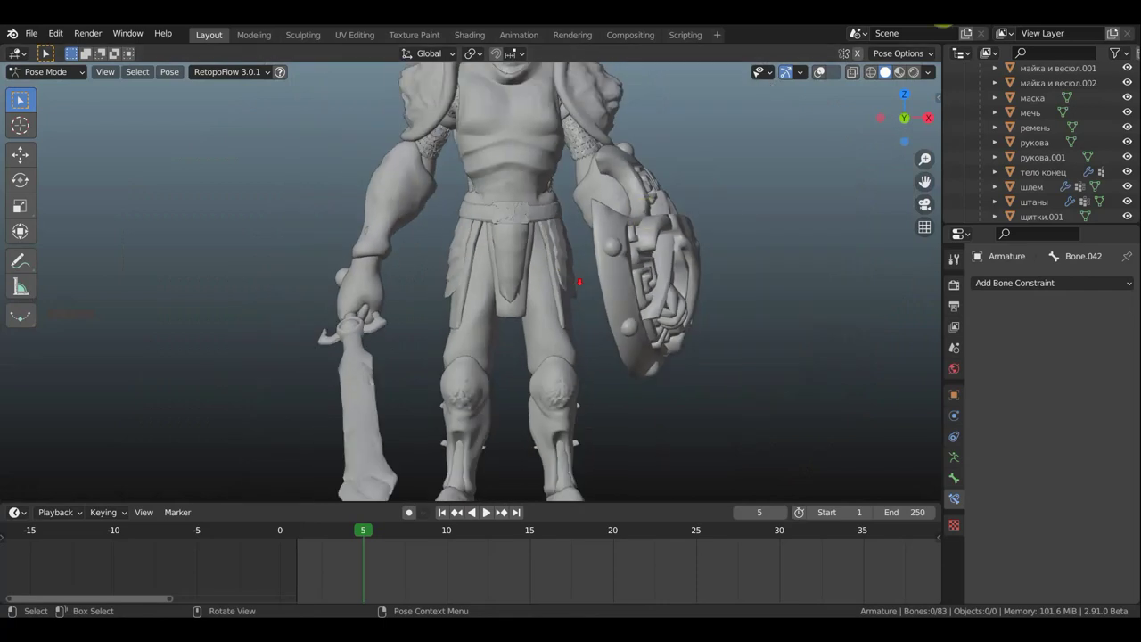
pyautogui.click(819, 73)
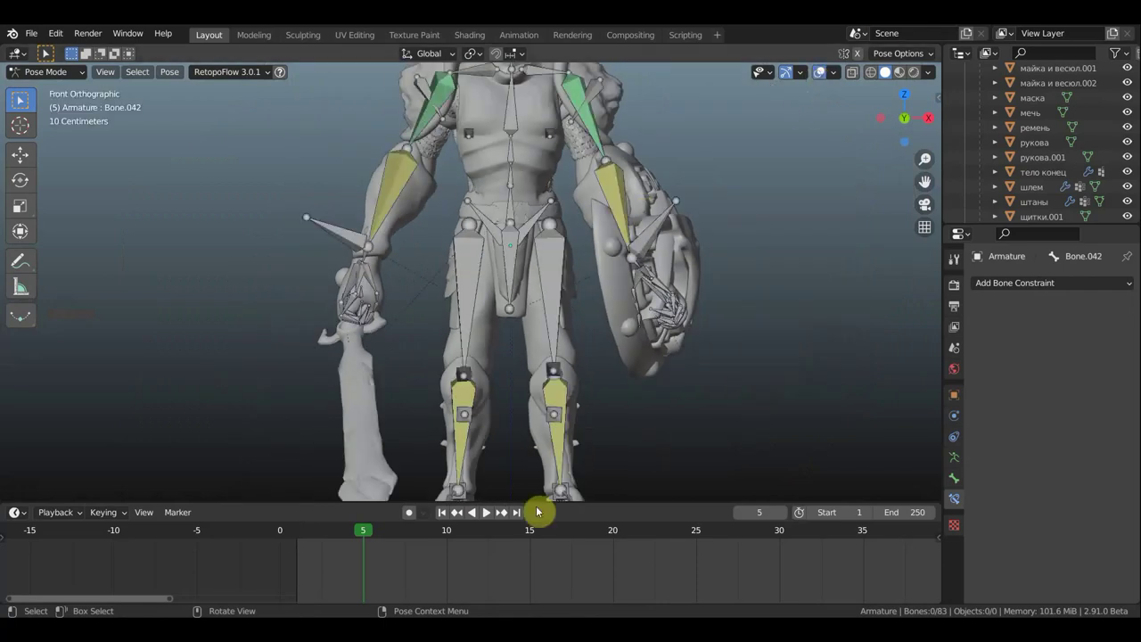
# Select the root bone and shift the warrior's whole body.
pyautogui.click(621, 205)
pyautogui.scroll(-3, 651, 383)
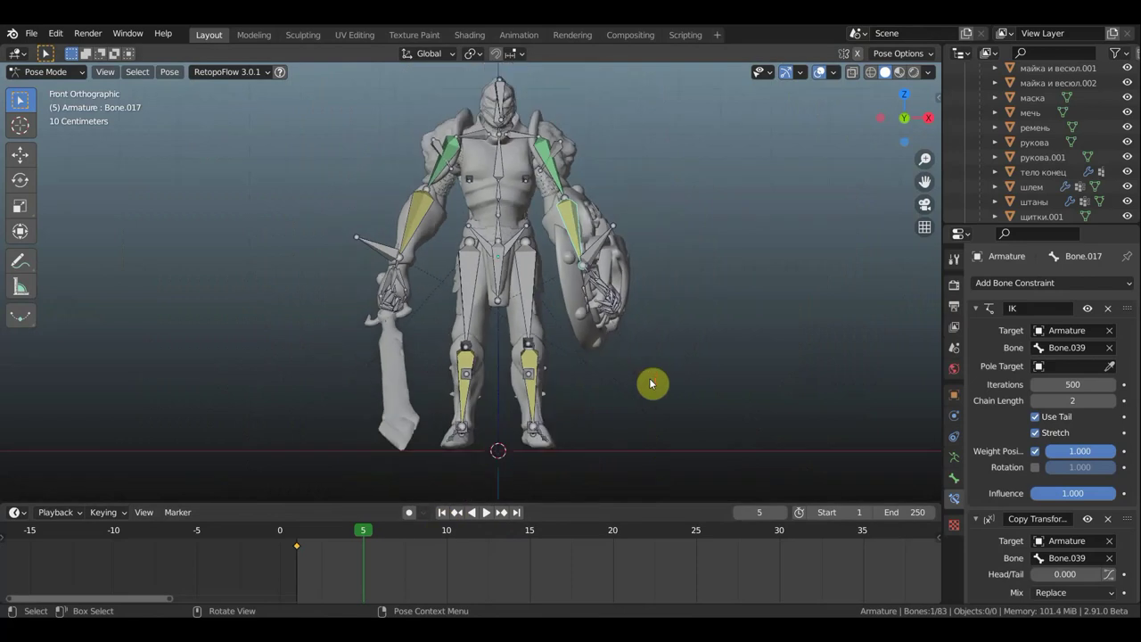
pyautogui.click(518, 234)
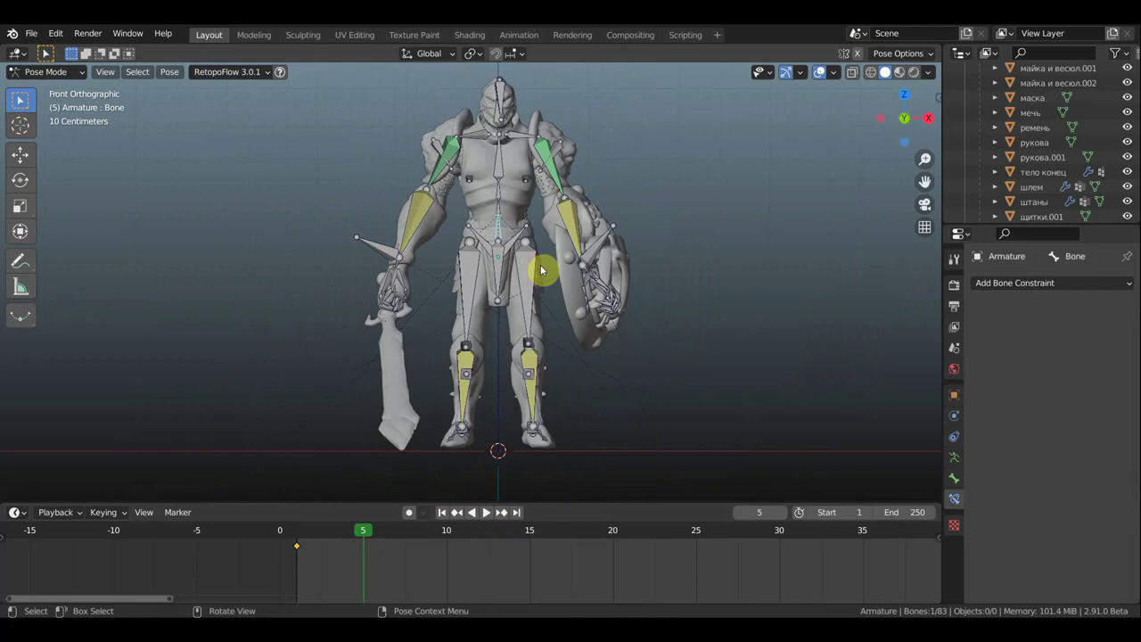
pyautogui.press('g')
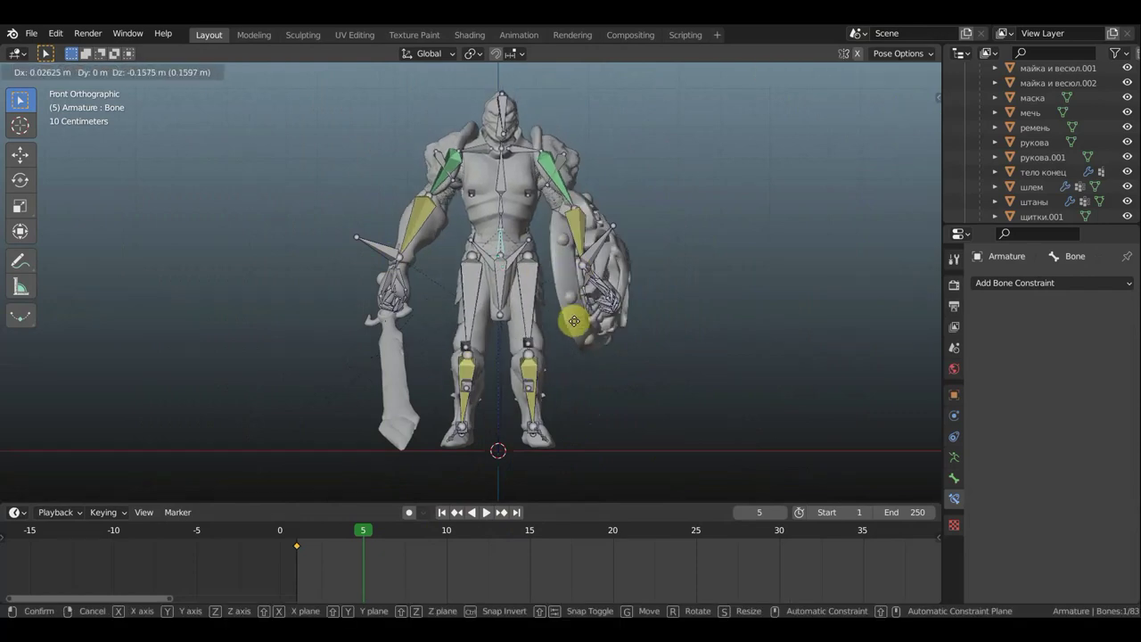
pyautogui.click(575, 326)
pyautogui.moveTo(578, 326); pyautogui.dragTo(311, 380, button='middle')
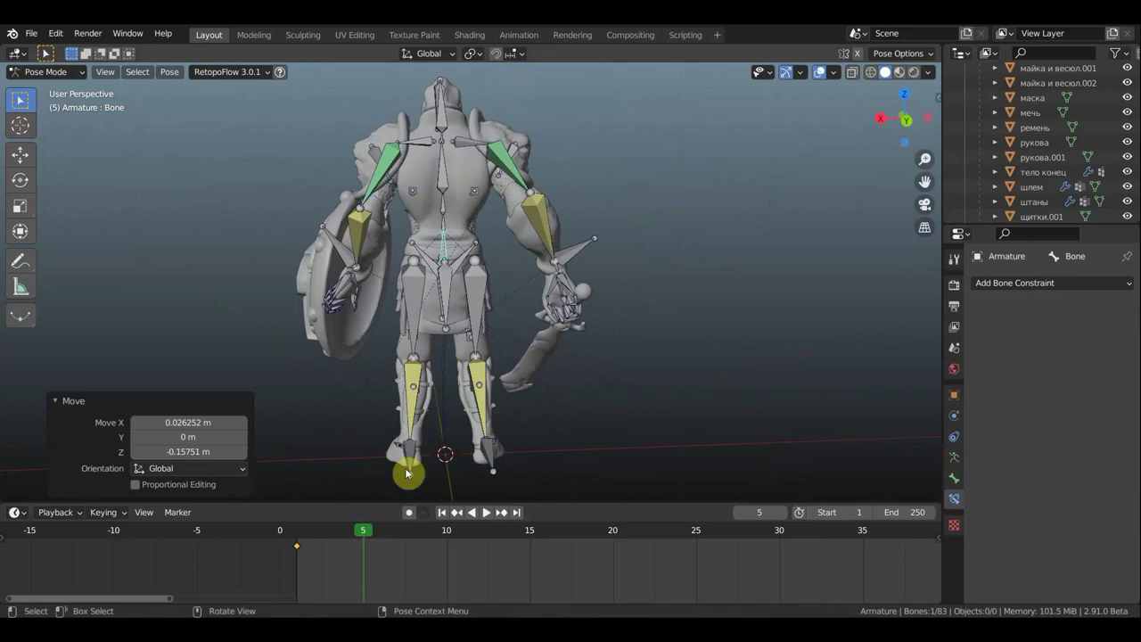
# Reposition the left and right foot bones, moving the right foot outward.
pyautogui.click(411, 457)
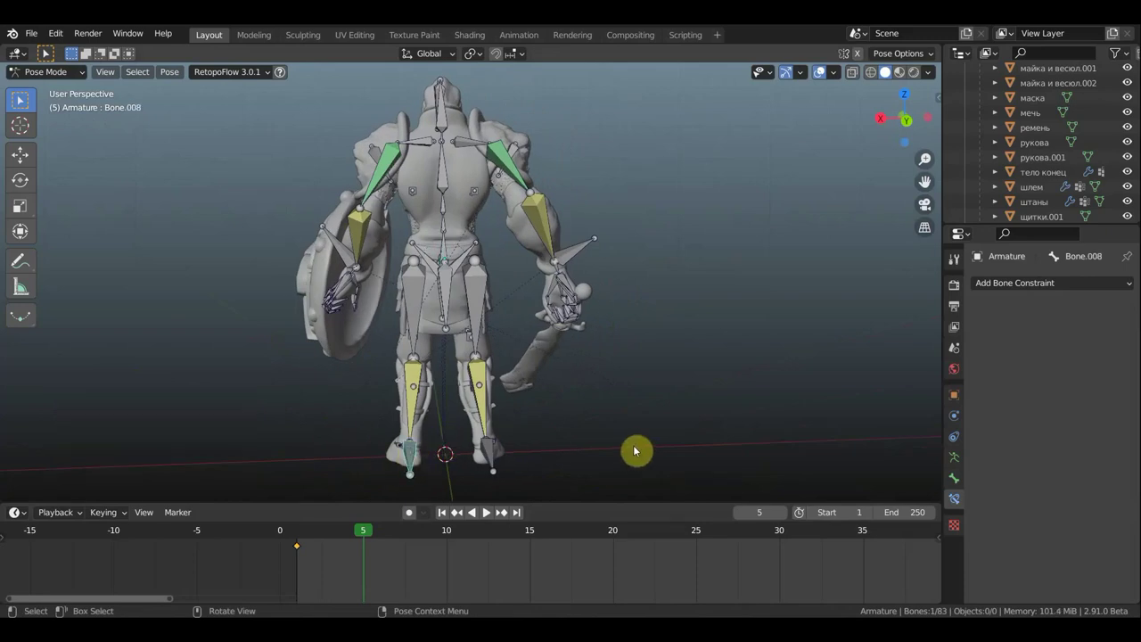
pyautogui.press('g')
pyautogui.click(571, 451)
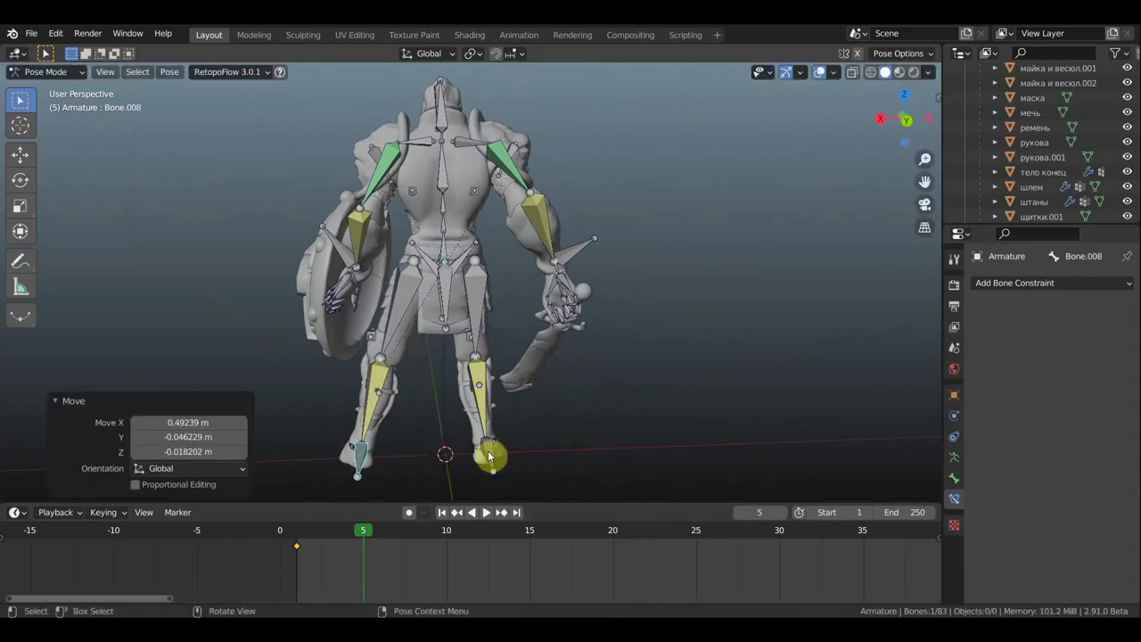
pyautogui.click(486, 455)
pyautogui.press('g')
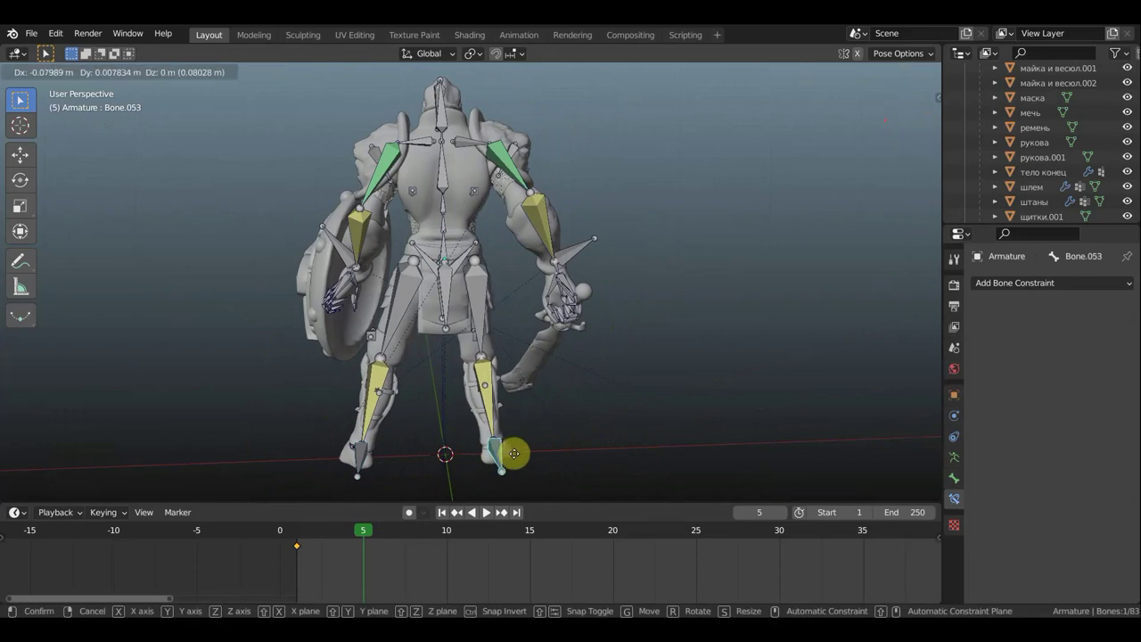
pyautogui.click(523, 457)
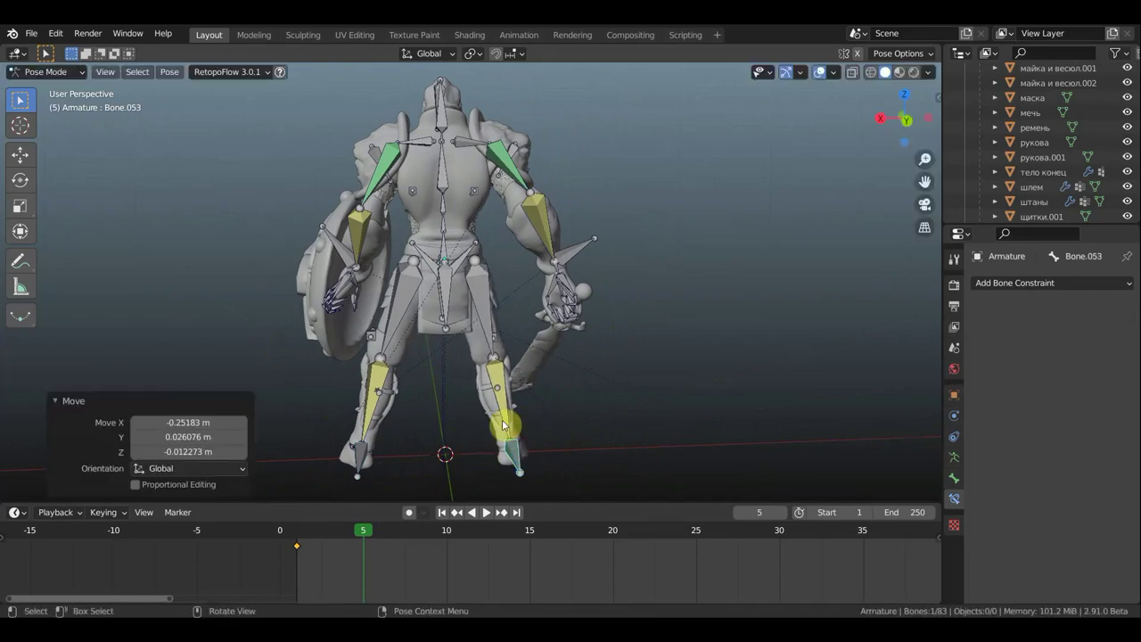
# From top view, rotate the root bone about 30° to twist the hips.
pyautogui.click(445, 254)
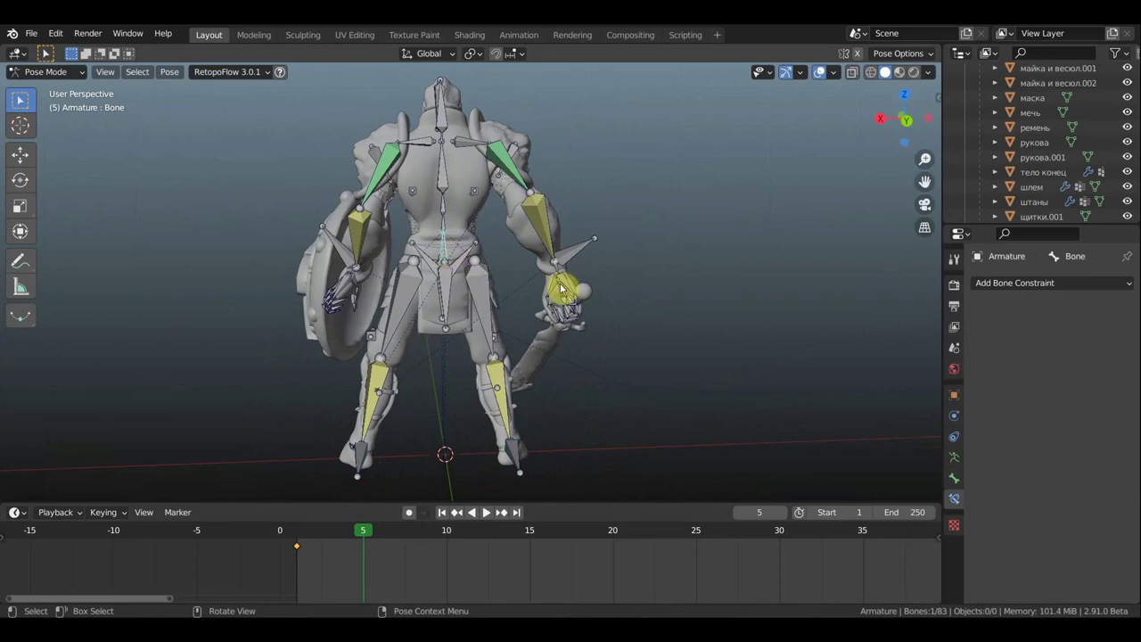
pyautogui.press('KP_7')
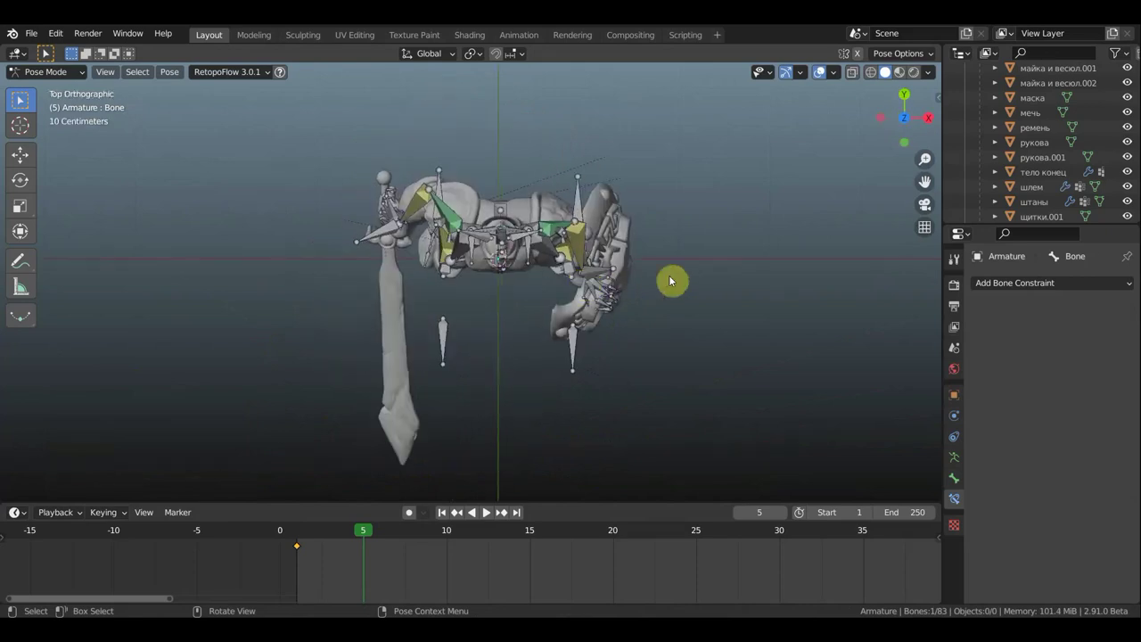
pyautogui.press('r')
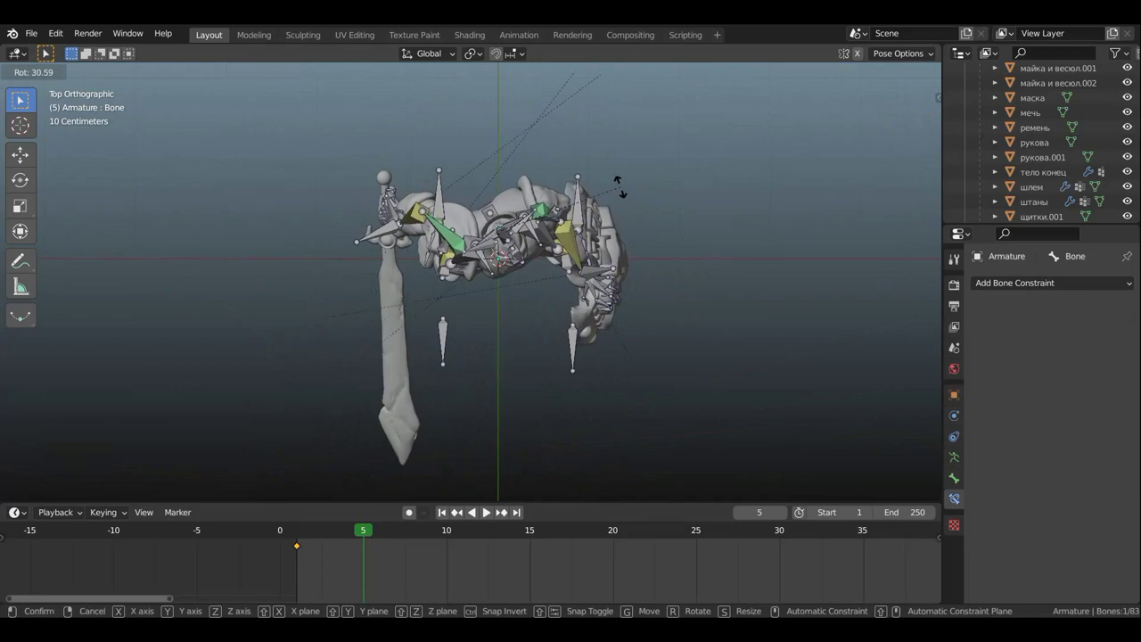
pyautogui.click(665, 216)
pyautogui.moveTo(665, 218)
pyautogui.mouseDown(button='middle')
pyautogui.moveTo(681, 218)
pyautogui.moveTo(660, 109)
pyautogui.mouseUp(button='middle')
# Raise the sword hand and rotate it through -25.1° and then -39.2°.
pyautogui.click(393, 247)
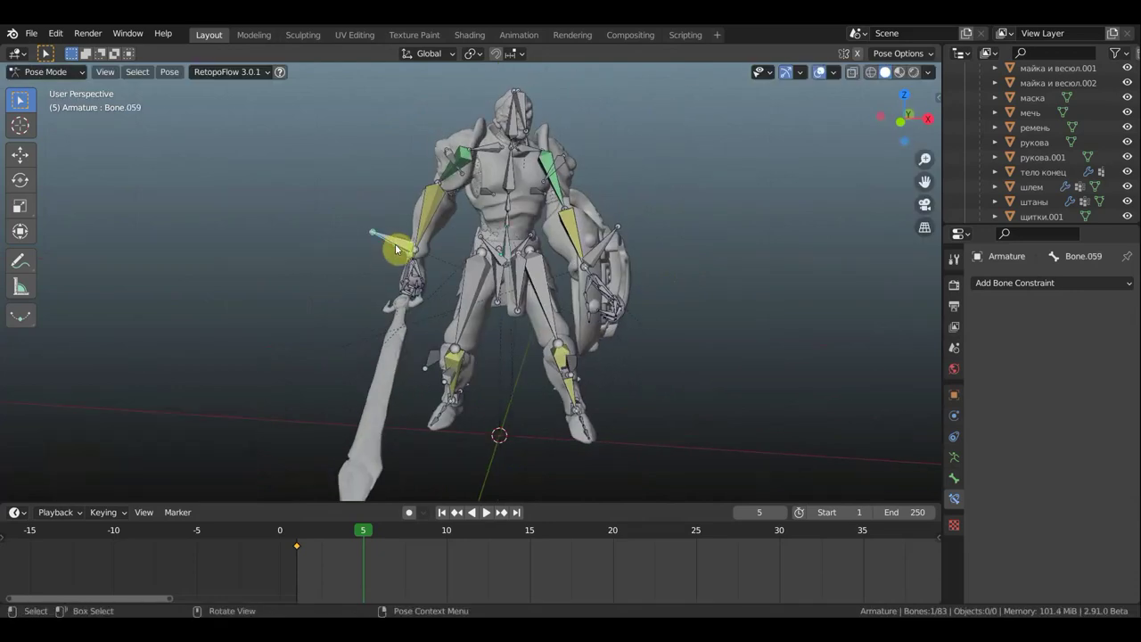
pyautogui.moveTo(395, 241)
pyautogui.mouseDown(button='middle')
pyautogui.moveTo(565, 280)
pyautogui.moveTo(520, 290)
pyautogui.moveTo(509, 306)
pyautogui.mouseUp(button='middle')
pyautogui.press('g')
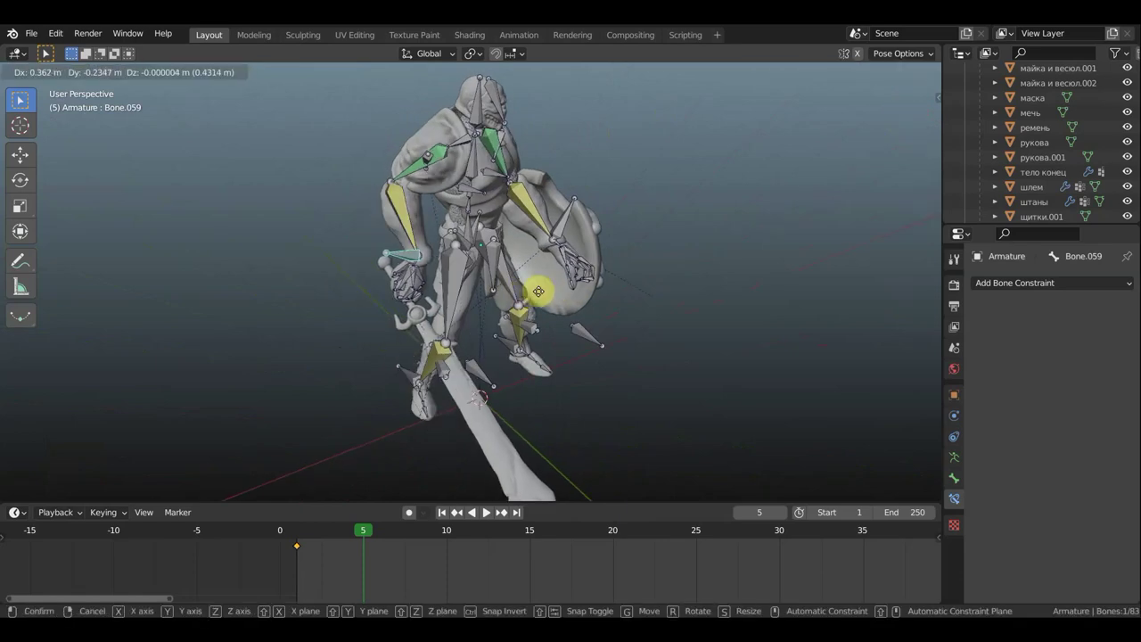
pyautogui.click(520, 296)
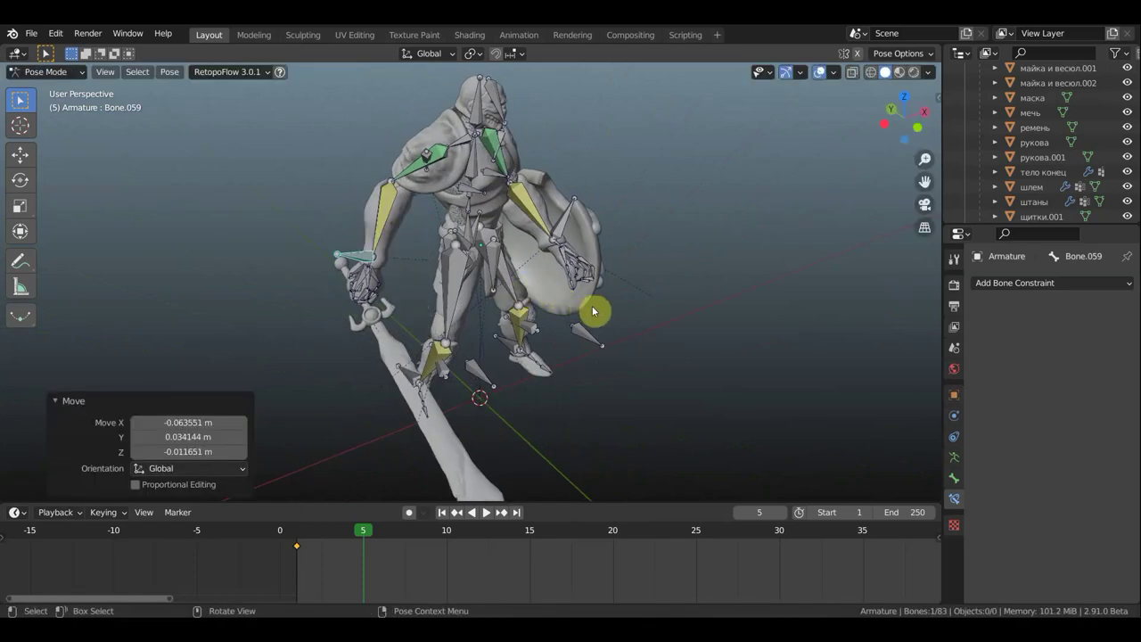
pyautogui.press('r')
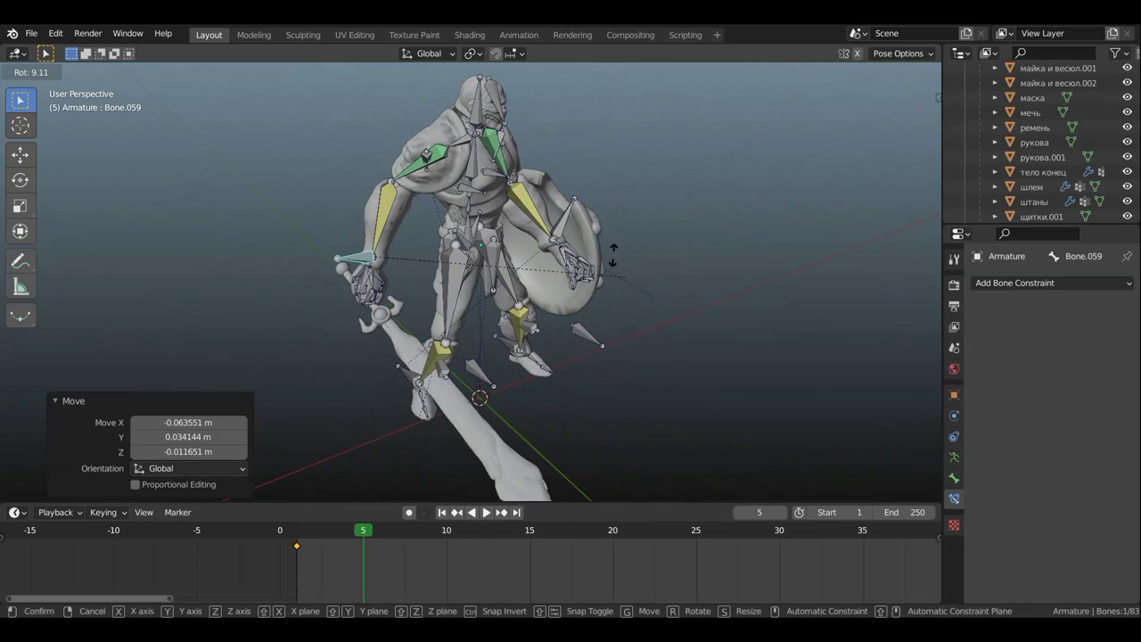
pyautogui.click(440, 180)
pyautogui.moveTo(639, 235)
pyautogui.mouseDown(button='middle')
pyautogui.moveTo(525, 224)
pyautogui.moveTo(536, 264)
pyautogui.moveTo(411, 241)
pyautogui.moveTo(599, 236)
pyautogui.mouseUp(button='middle')
pyautogui.press('r')
pyautogui.click(510, 294)
pyautogui.press('r')
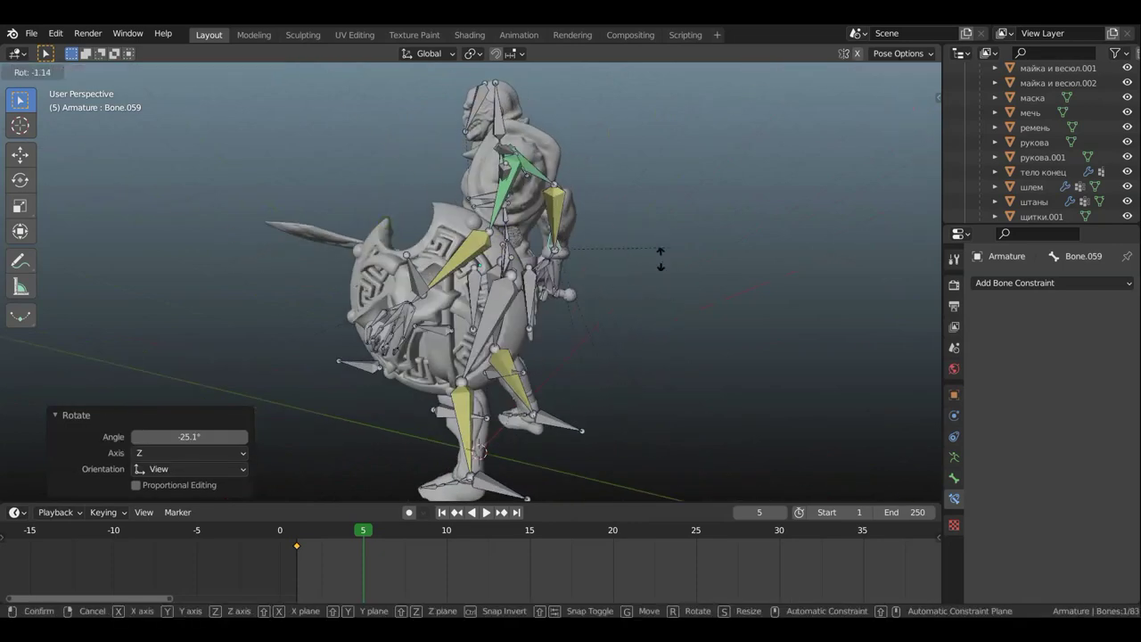
pyautogui.click(633, 307)
pyautogui.moveTo(554, 317)
pyautogui.mouseDown(button='middle')
pyautogui.moveTo(695, 316)
pyautogui.moveTo(590, 265)
pyautogui.mouseUp(button='middle')
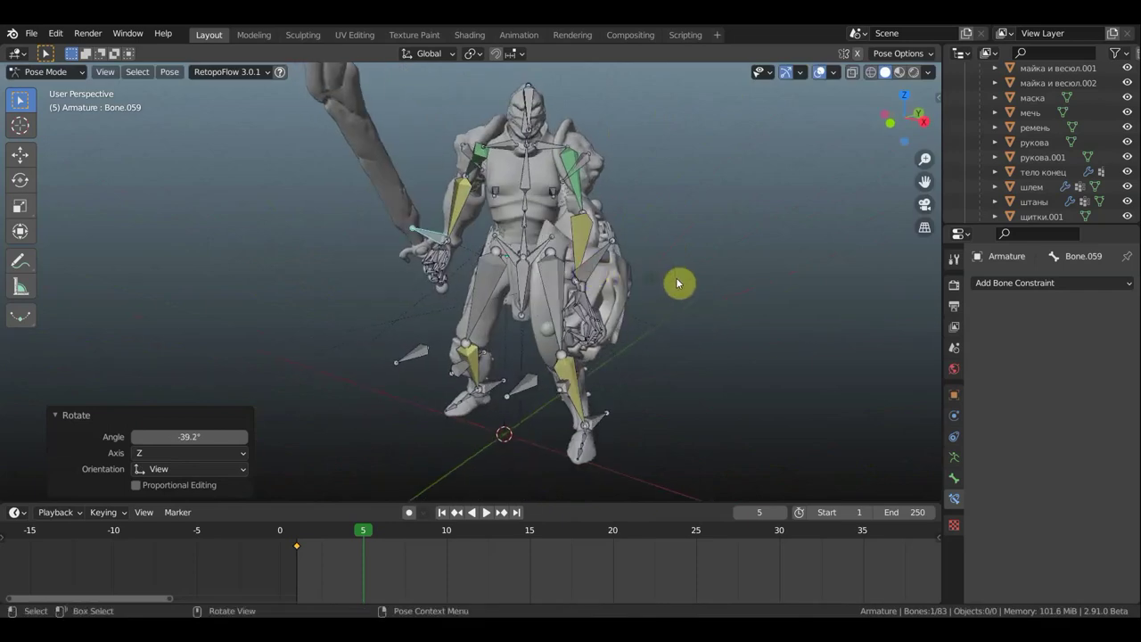
pyautogui.moveTo(677, 284); pyautogui.dragTo(699, 279, button='middle')
# Lift the shield arm upward.
pyautogui.click(639, 344)
pyautogui.moveTo(613, 361); pyautogui.dragTo(609, 310)
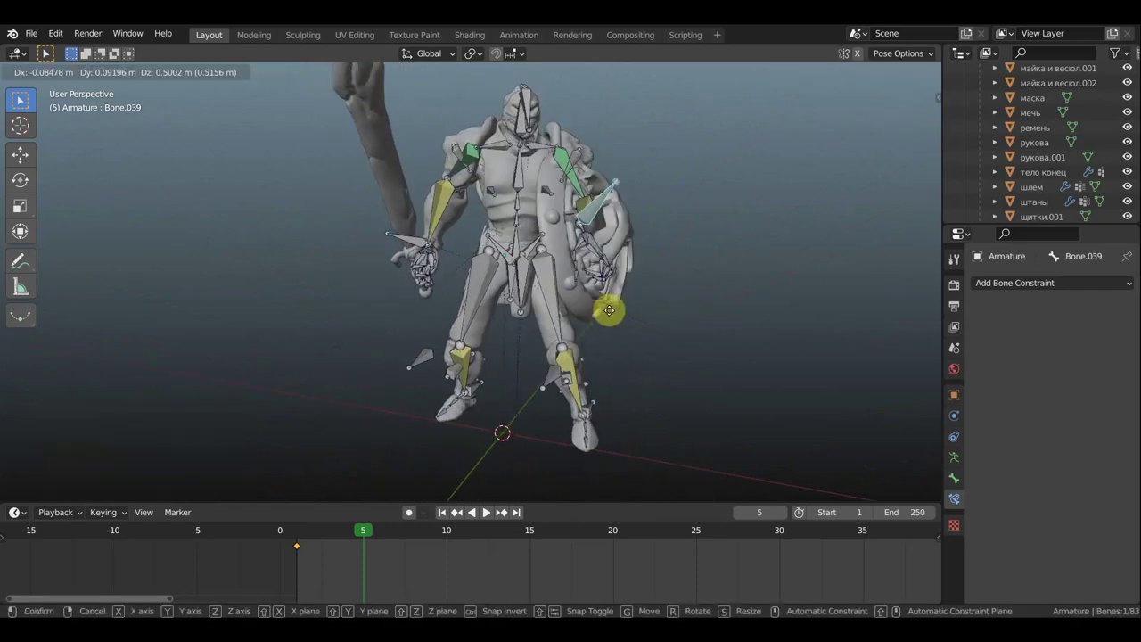
pyautogui.click(628, 319)
pyautogui.moveTo(628, 319)
pyautogui.mouseDown(button='middle')
pyautogui.moveTo(493, 336)
pyautogui.moveTo(499, 325)
pyautogui.mouseUp(button='middle')
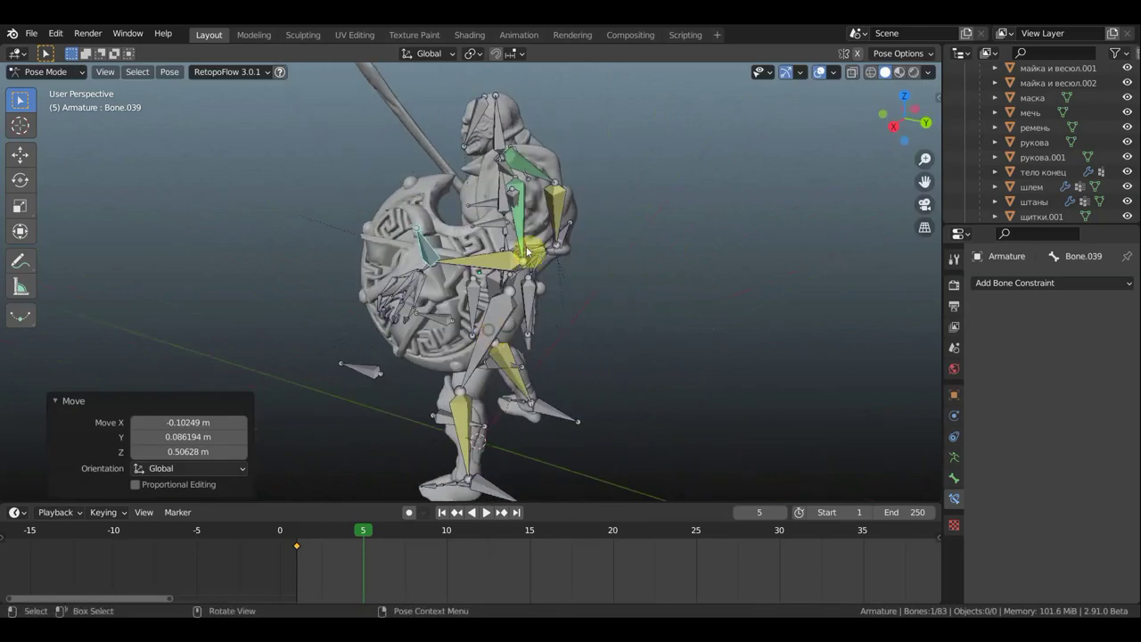
# From top view, turn the head bone 39.9°.
pyautogui.click(497, 134)
pyautogui.press('KP_7')
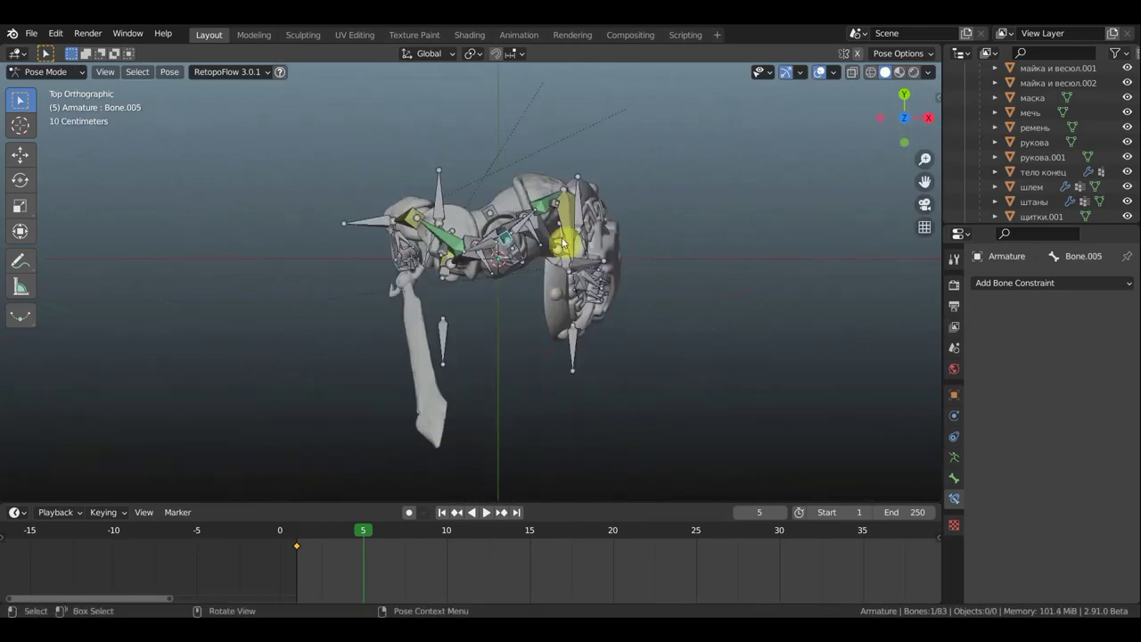
pyautogui.press('r')
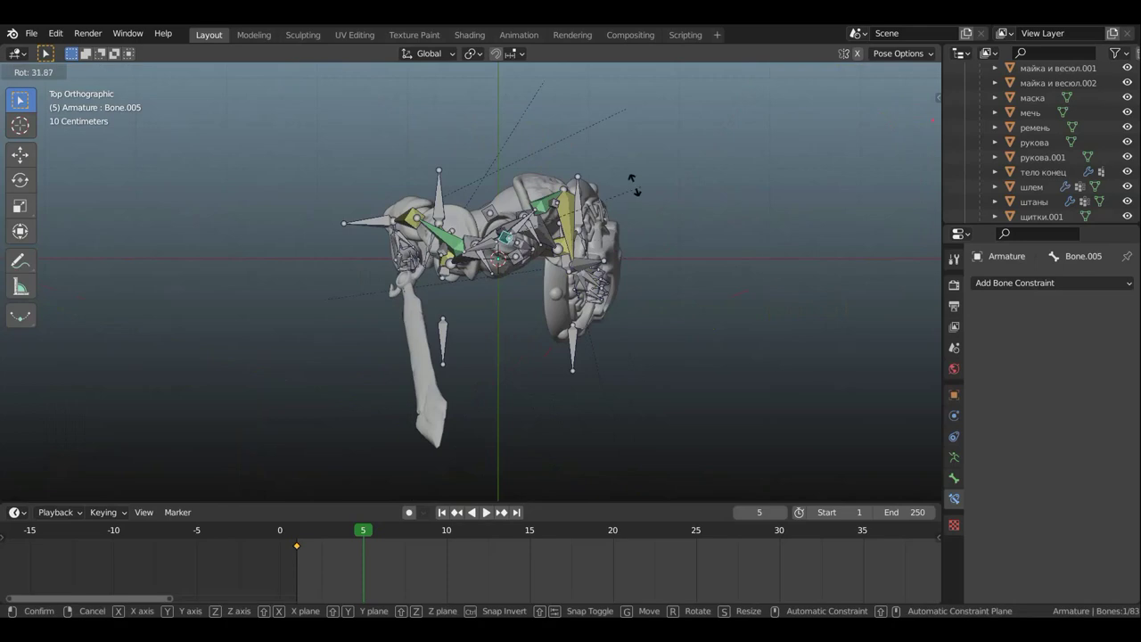
pyautogui.click(657, 208)
pyautogui.moveTo(660, 211)
pyautogui.mouseDown(button='middle')
pyautogui.moveTo(721, 255)
pyautogui.moveTo(687, 169)
pyautogui.moveTo(667, 166)
pyautogui.moveTo(711, 160)
pyautogui.moveTo(689, 159)
pyautogui.mouseUp(button='middle')
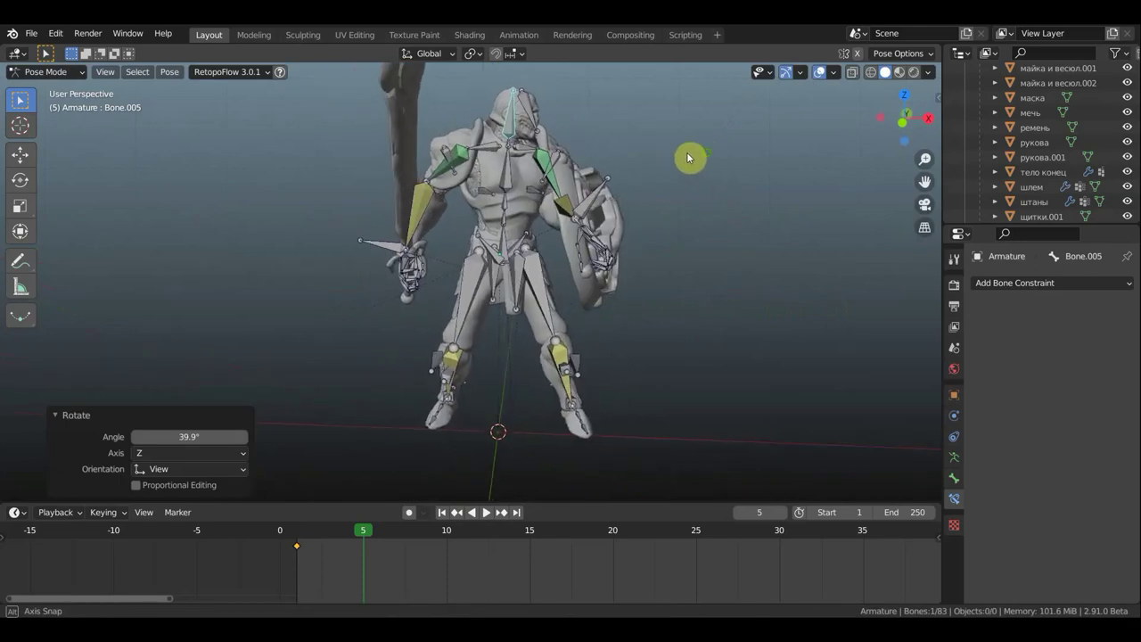
# Shift the warrior's body again using the root bone at the hips.
pyautogui.click(504, 243)
pyautogui.press('g')
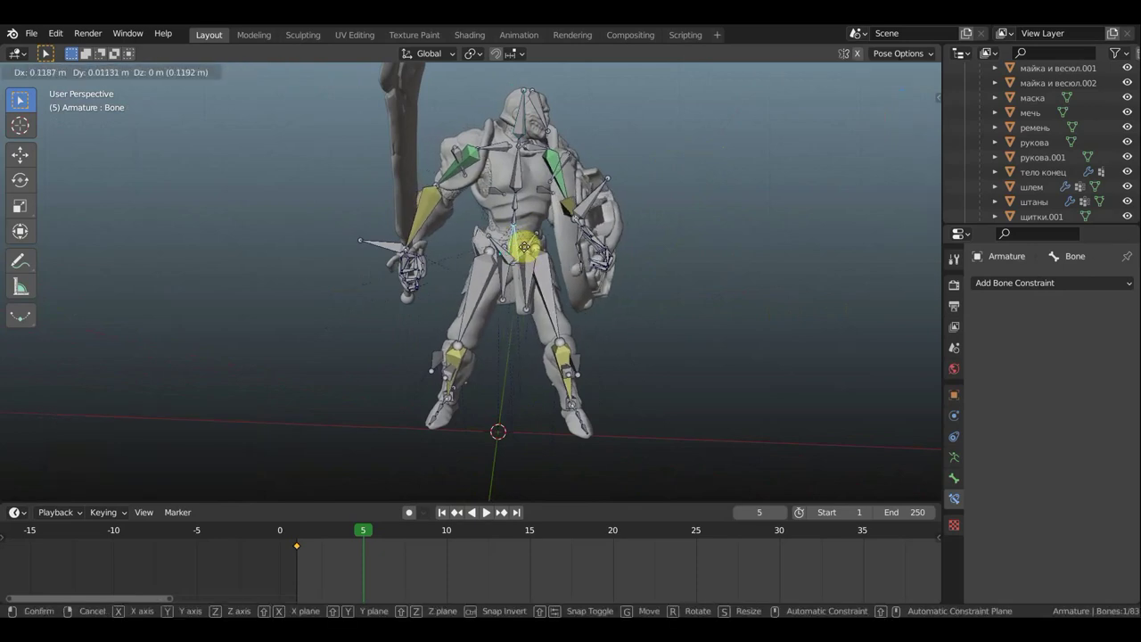
pyautogui.click(526, 251)
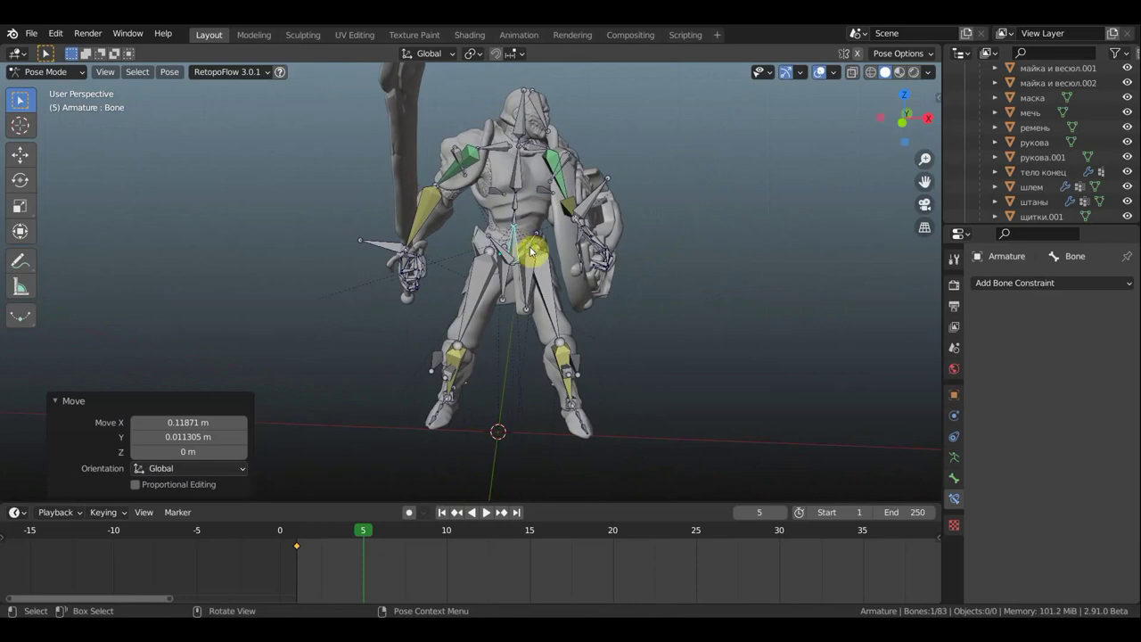
pyautogui.moveTo(528, 249)
pyautogui.mouseDown(button='middle')
pyautogui.moveTo(688, 250)
pyautogui.moveTo(654, 247)
pyautogui.moveTo(667, 249)
pyautogui.moveTo(668, 303)
pyautogui.moveTo(692, 286)
pyautogui.mouseUp(button='middle')
# Swing the sword down -57.5° and raise the sword arm up and right.
pyautogui.click(388, 307)
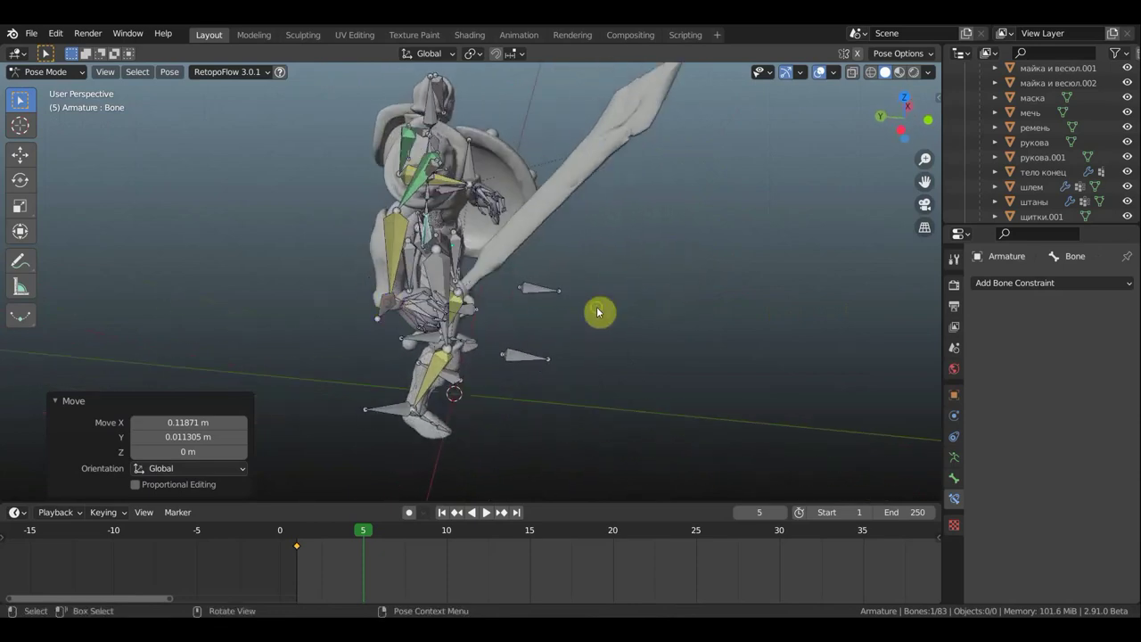
pyautogui.moveTo(598, 313)
pyautogui.mouseDown(button='middle')
pyautogui.moveTo(615, 355)
pyautogui.moveTo(645, 379)
pyautogui.mouseUp(button='middle')
pyautogui.press('r')
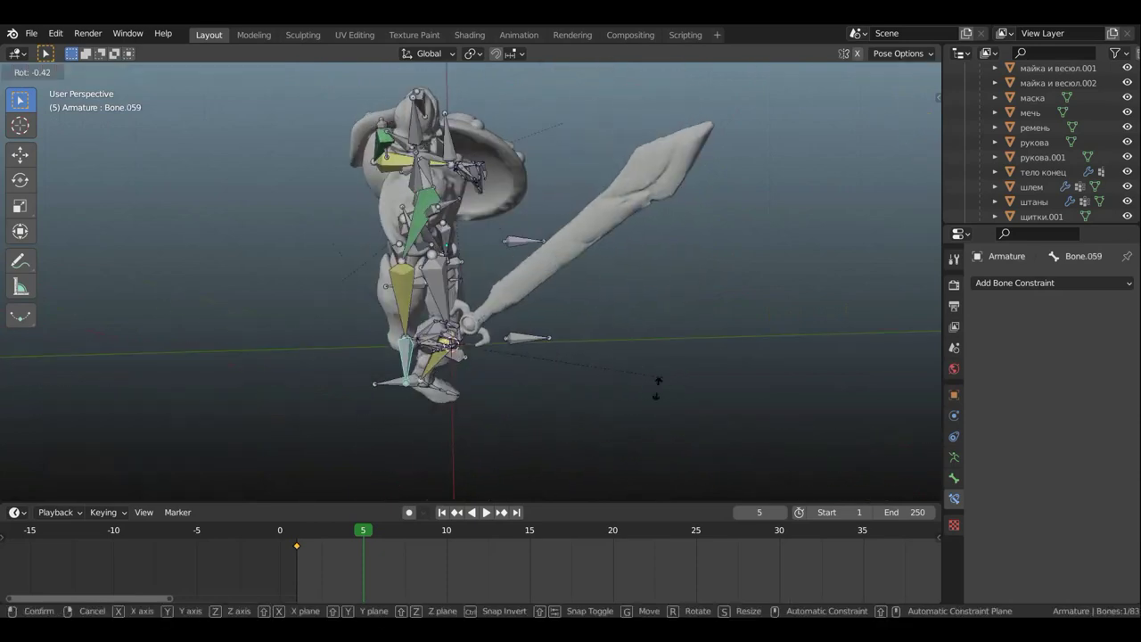
pyautogui.click(447, 431)
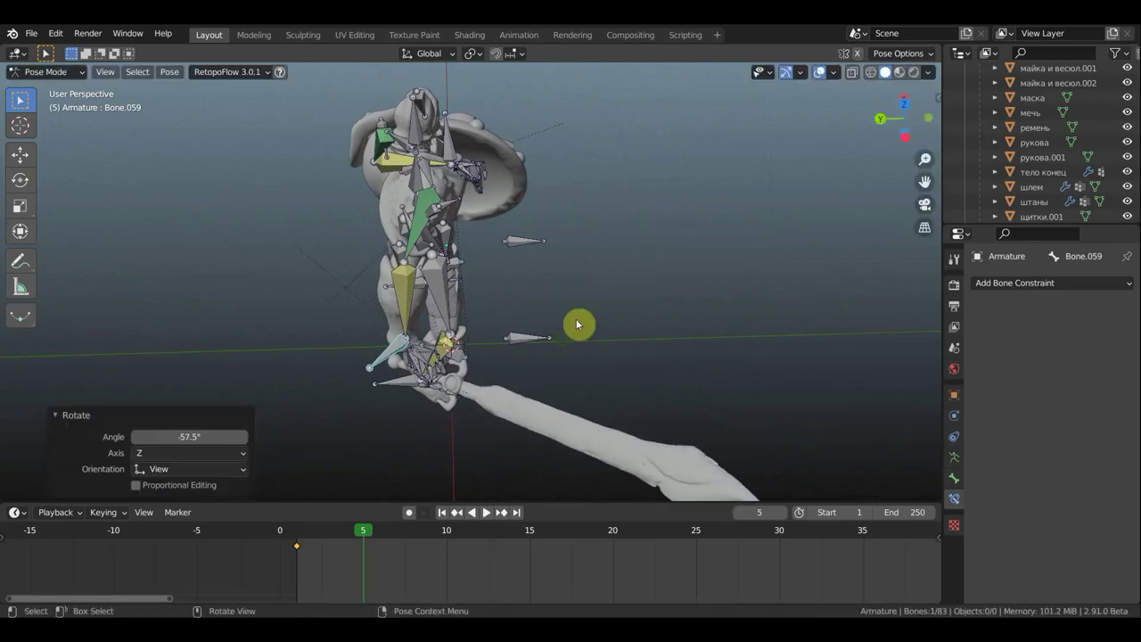
pyautogui.moveTo(576, 325)
pyautogui.mouseDown(button='middle')
pyautogui.moveTo(601, 242)
pyautogui.moveTo(601, 254)
pyautogui.mouseUp(button='middle')
pyautogui.press('r')
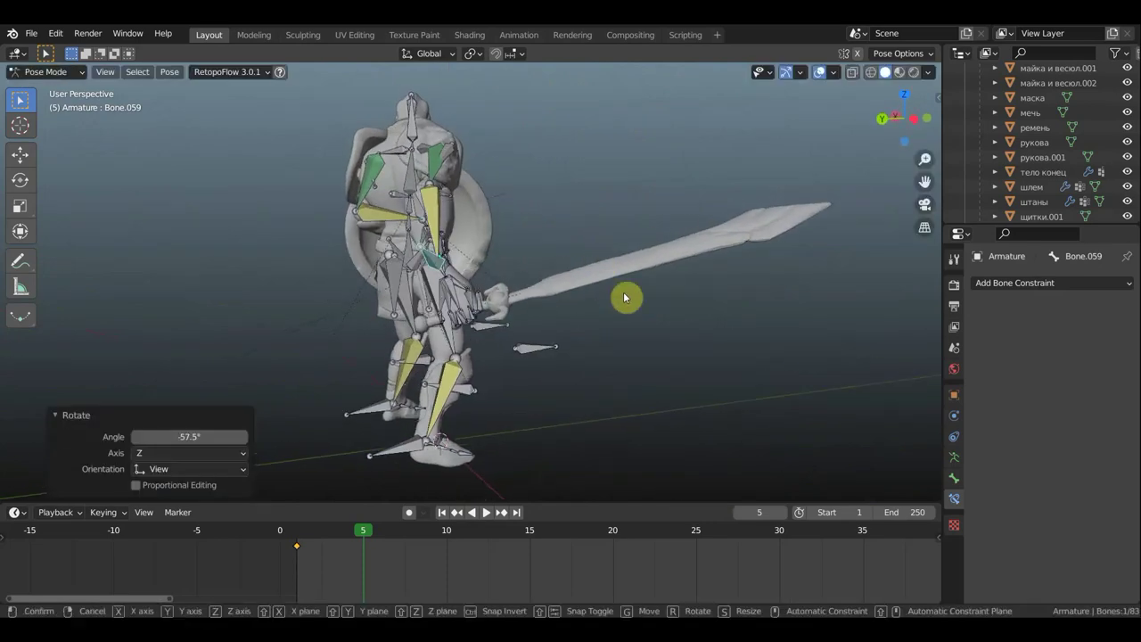
pyautogui.click(681, 287)
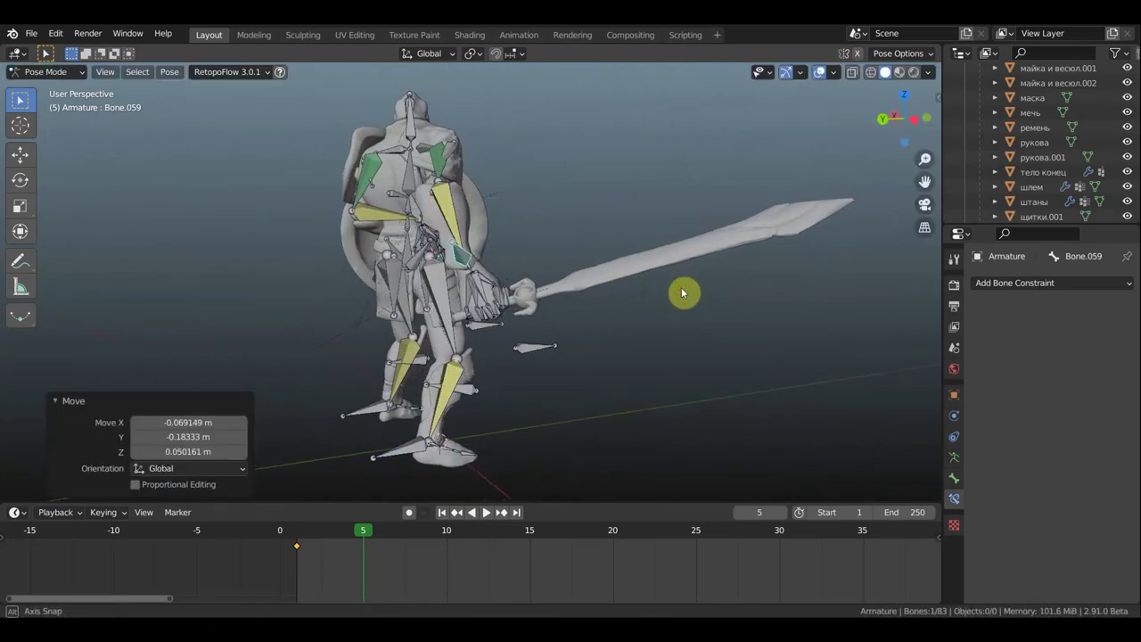
pyautogui.moveTo(681, 287); pyautogui.dragTo(742, 290, button='middle')
# Reposition the sword arm once more and refine the sword's rotation.
pyautogui.press('g')
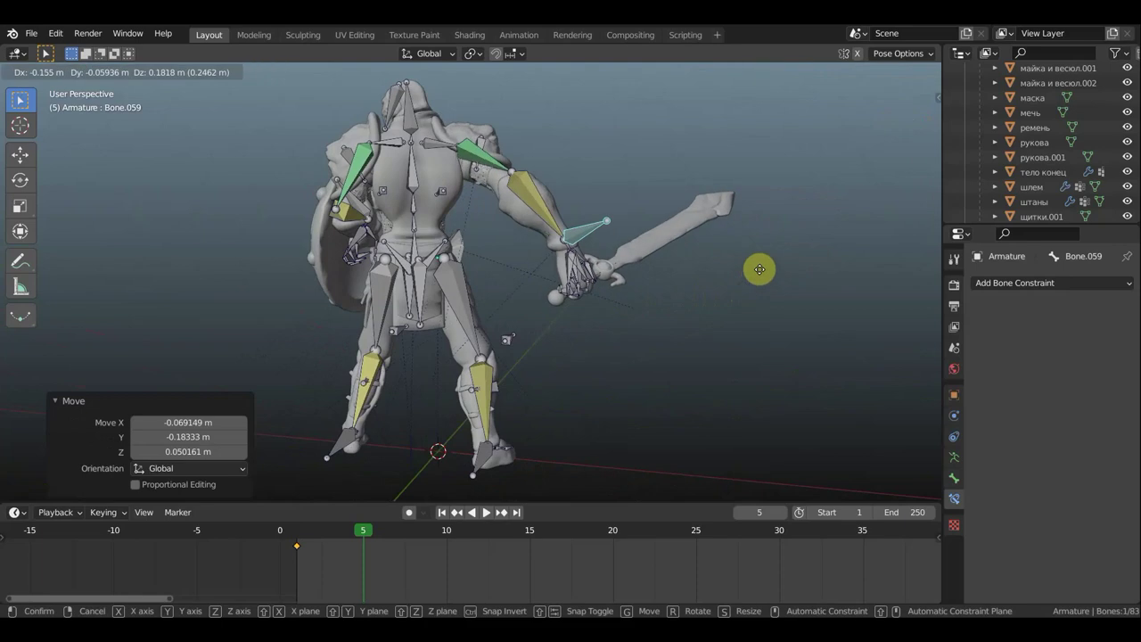
pyautogui.click(760, 259)
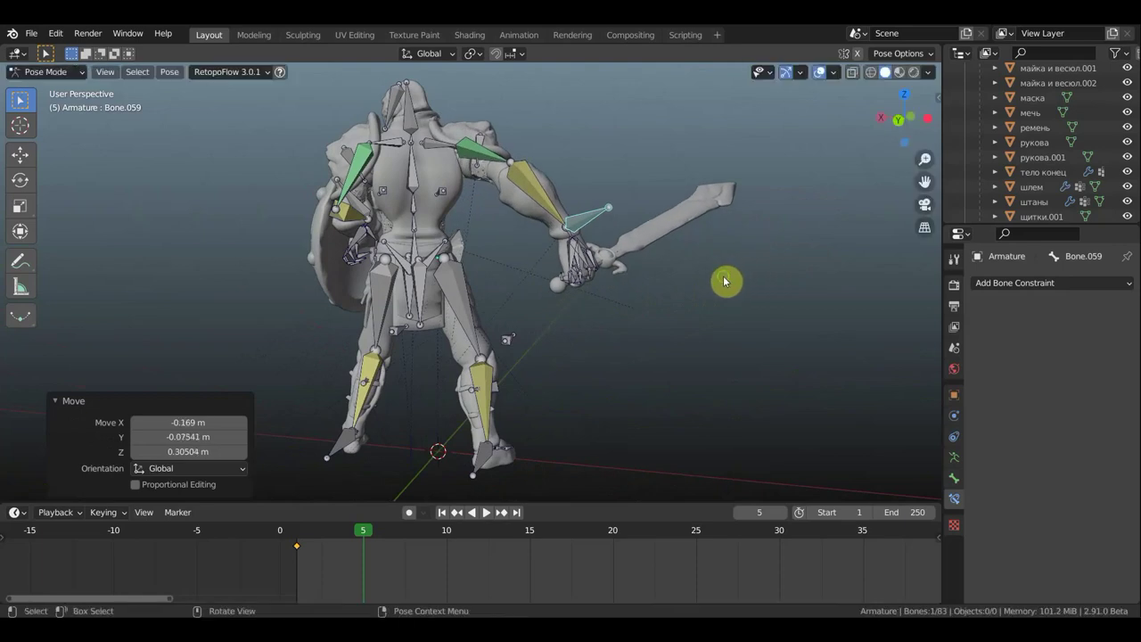
pyautogui.moveTo(724, 282); pyautogui.dragTo(594, 288, button='middle')
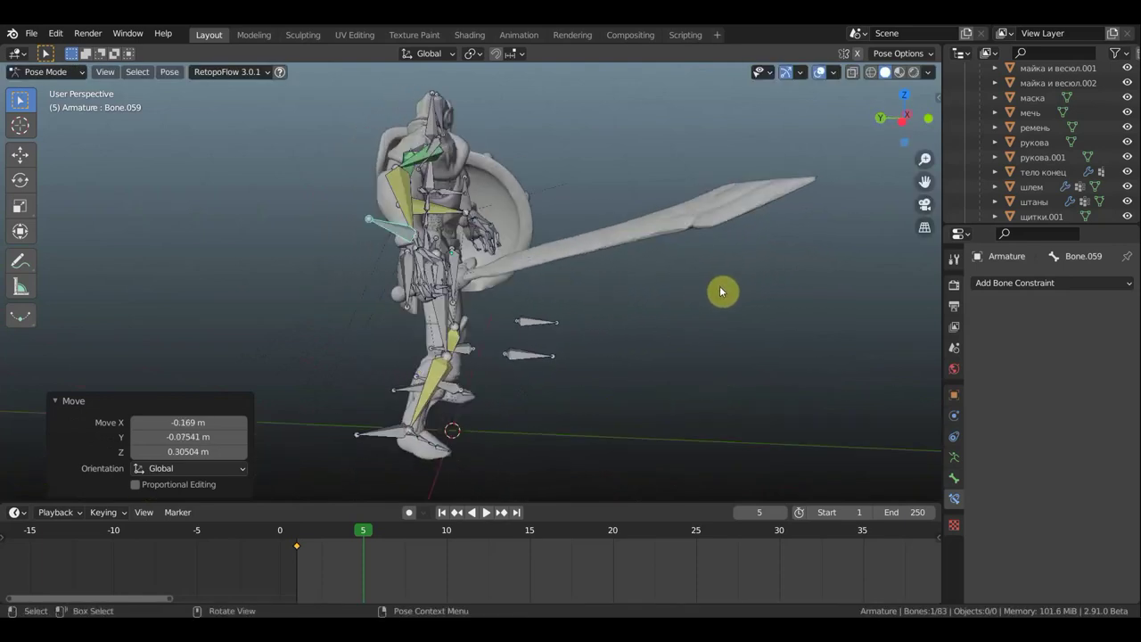
pyautogui.moveTo(722, 292)
pyautogui.mouseDown(button='middle')
pyautogui.moveTo(687, 294)
pyautogui.moveTo(714, 285)
pyautogui.mouseUp(button='middle')
pyautogui.press('r')
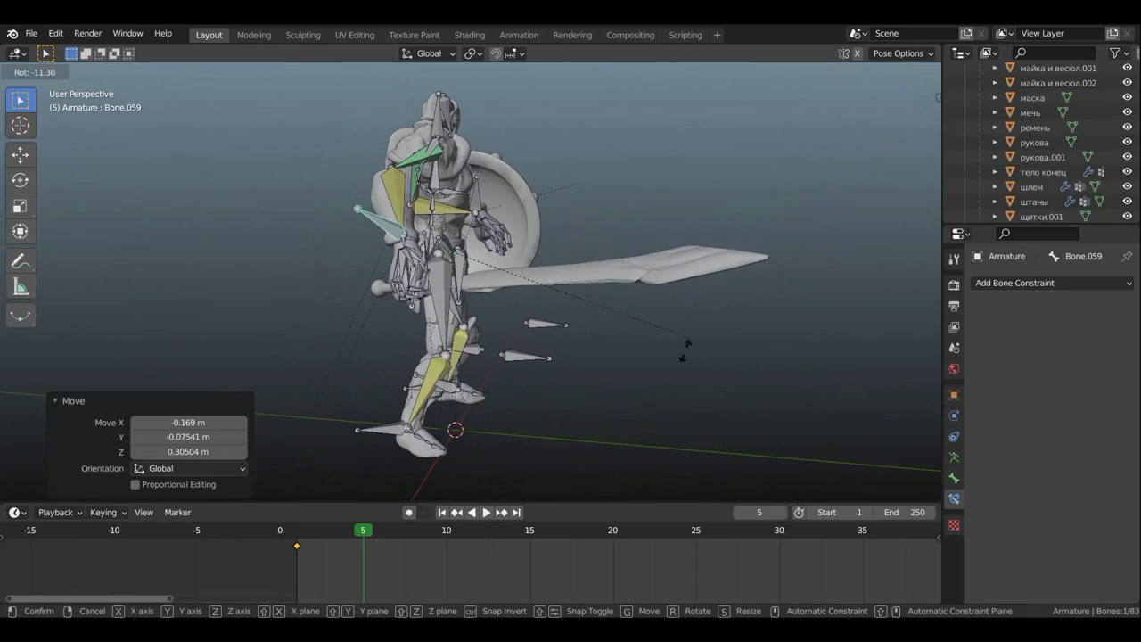
pyautogui.click(530, 415)
pyautogui.moveTo(530, 416)
pyautogui.mouseDown(button='middle')
pyautogui.moveTo(564, 368)
pyautogui.moveTo(527, 371)
pyautogui.mouseUp(button='middle')
pyautogui.press('r')
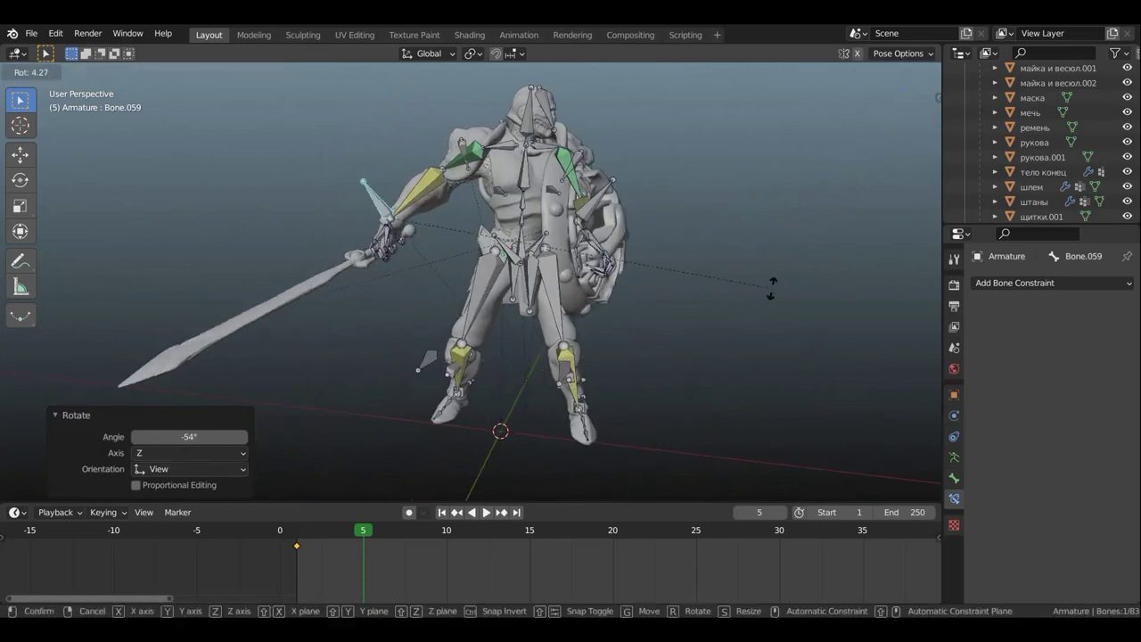
pyautogui.click(757, 257)
pyautogui.moveTo(758, 256)
pyautogui.mouseDown(button='middle')
pyautogui.moveTo(646, 268)
pyautogui.moveTo(657, 259)
pyautogui.moveTo(729, 285)
pyautogui.mouseUp(button='middle')
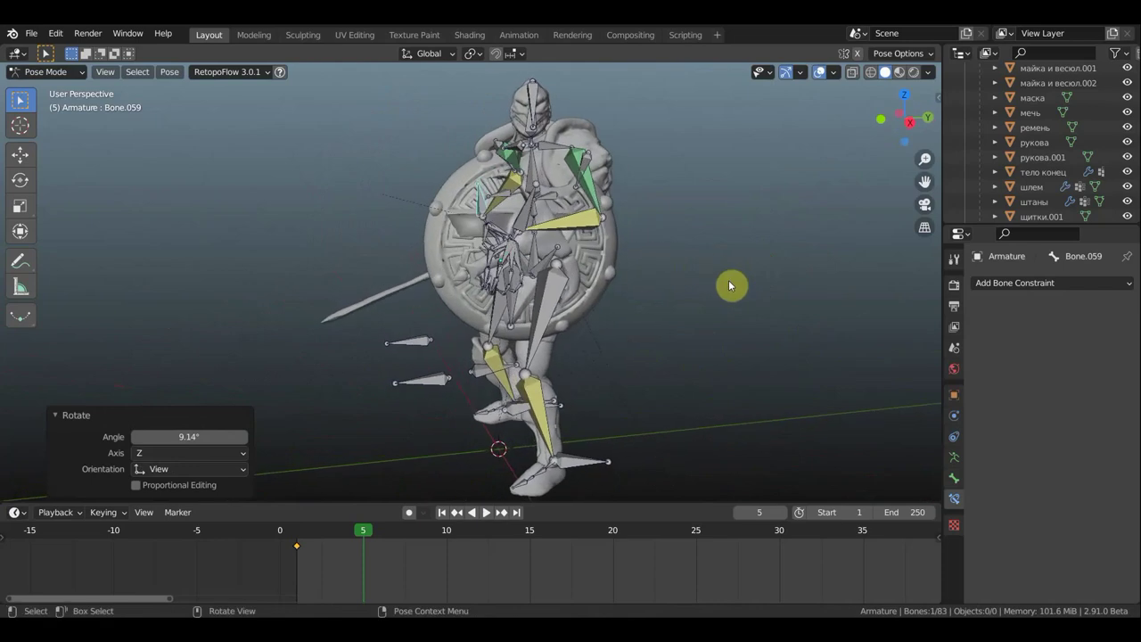
# Keyframe all bones at frame 5 and hide the viewport overlays.
pyautogui.press('a')
pyautogui.press('i')
pyautogui.click(730, 284)
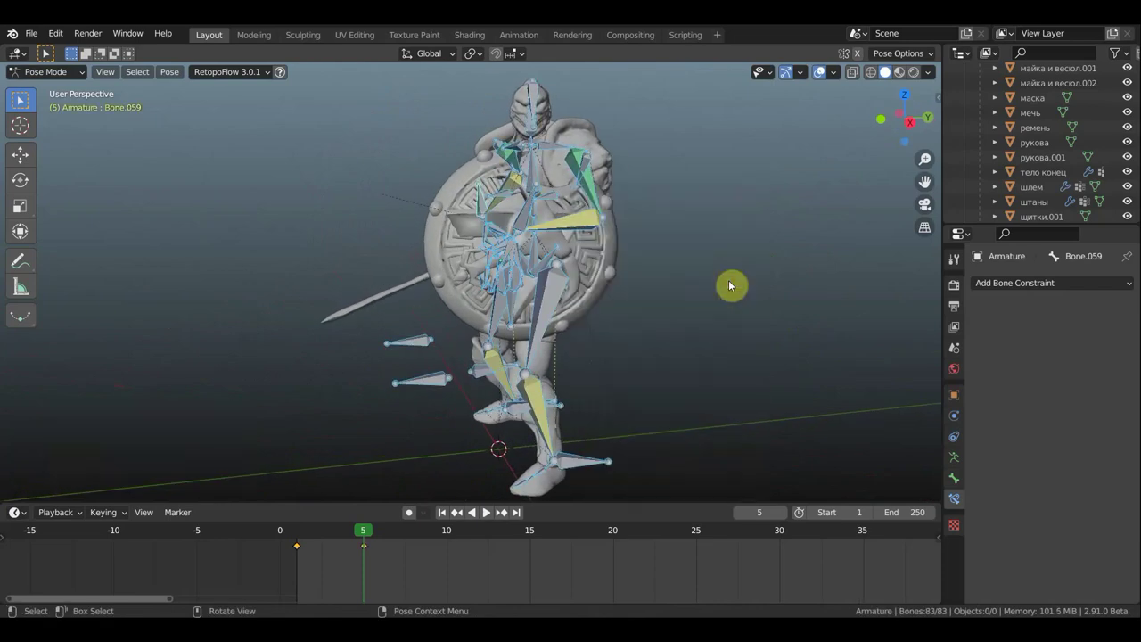
pyautogui.click(822, 75)
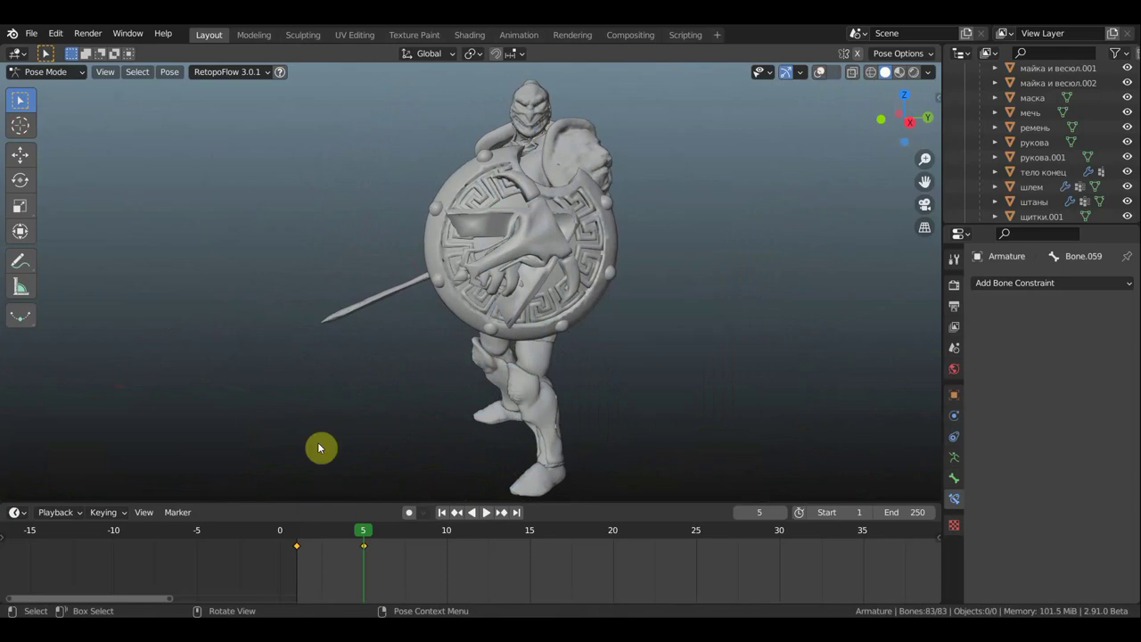
# Move the pose key to frame 10 and play the animation from the start.
pyautogui.moveTo(318, 526)
pyautogui.mouseDown()
pyautogui.moveTo(421, 533)
pyautogui.moveTo(359, 535)
pyautogui.mouseUp()
pyautogui.press('Escape')
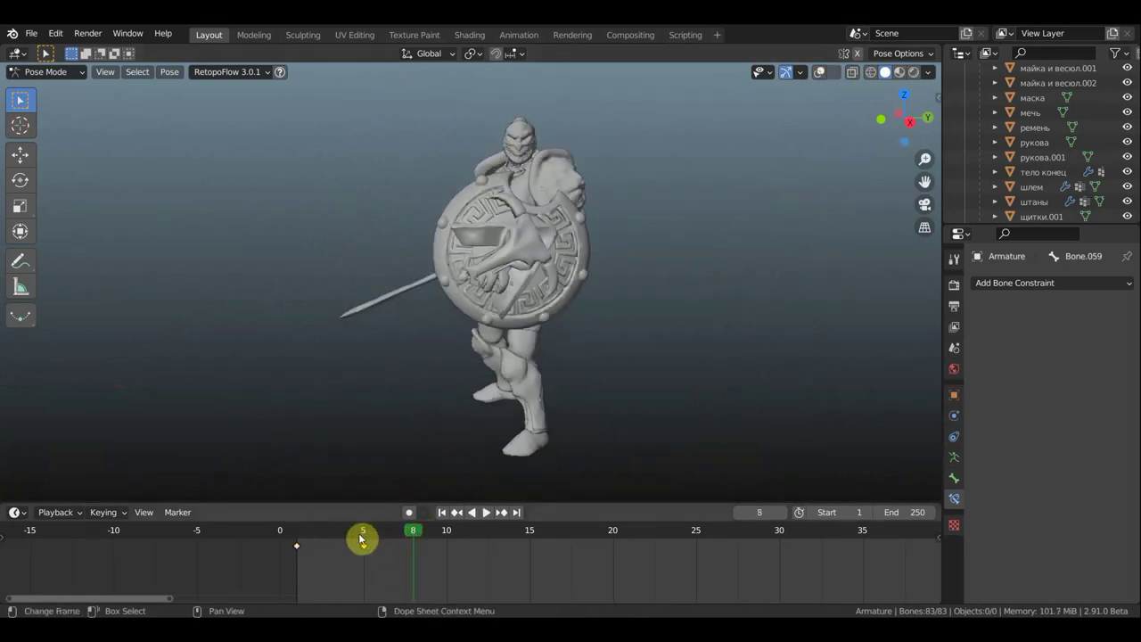
pyautogui.press('g')
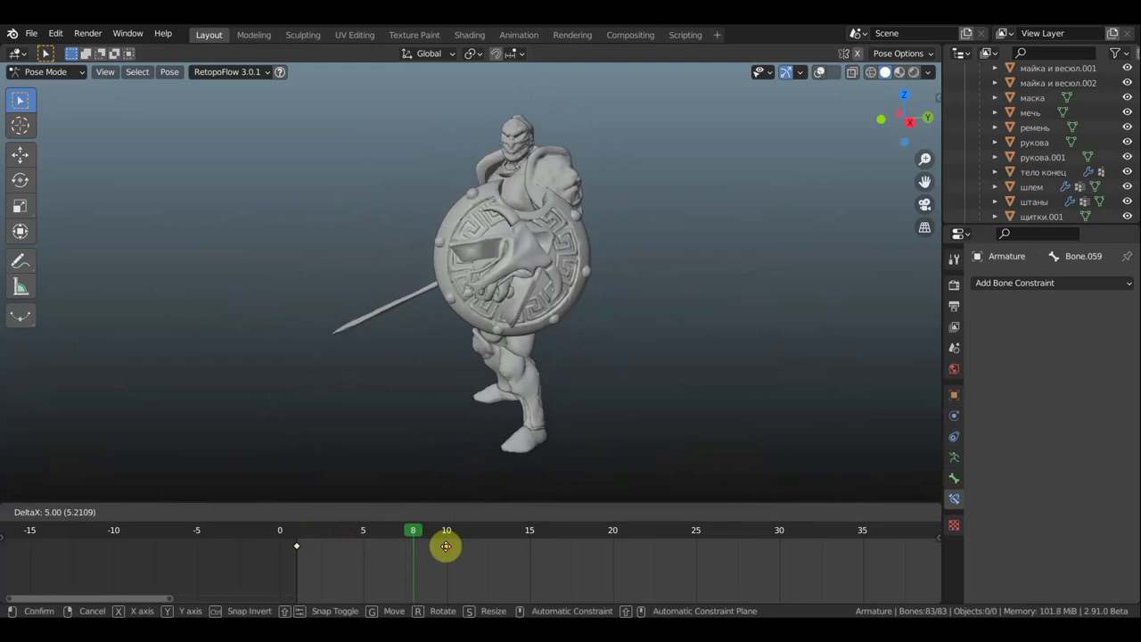
pyautogui.click(450, 534)
pyautogui.moveTo(418, 533); pyautogui.dragTo(288, 532)
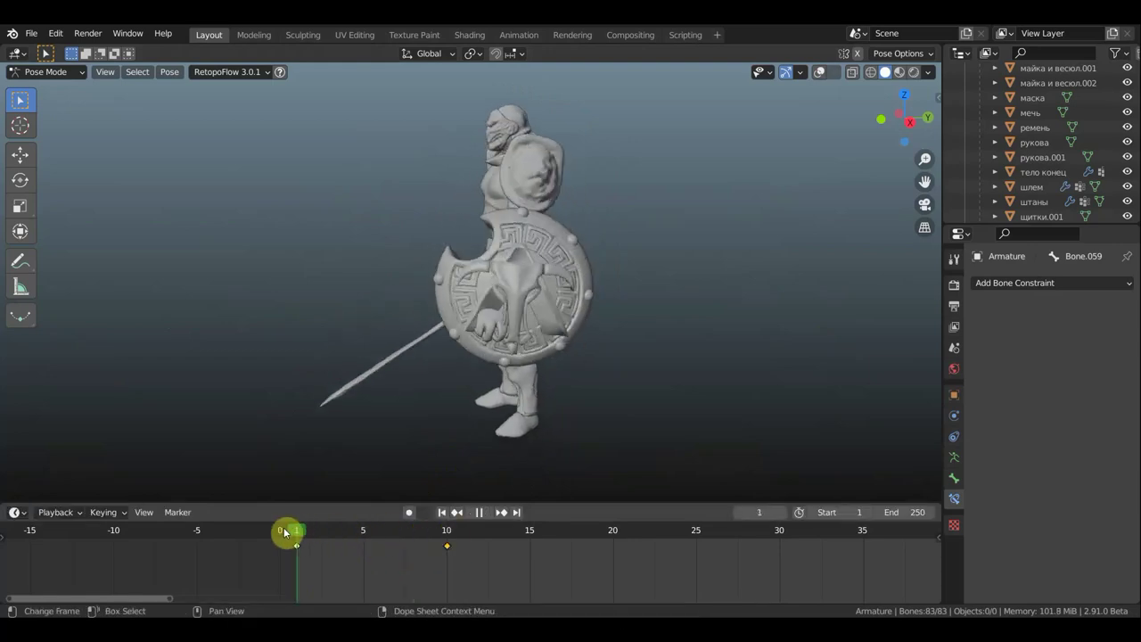
pyautogui.press('space')
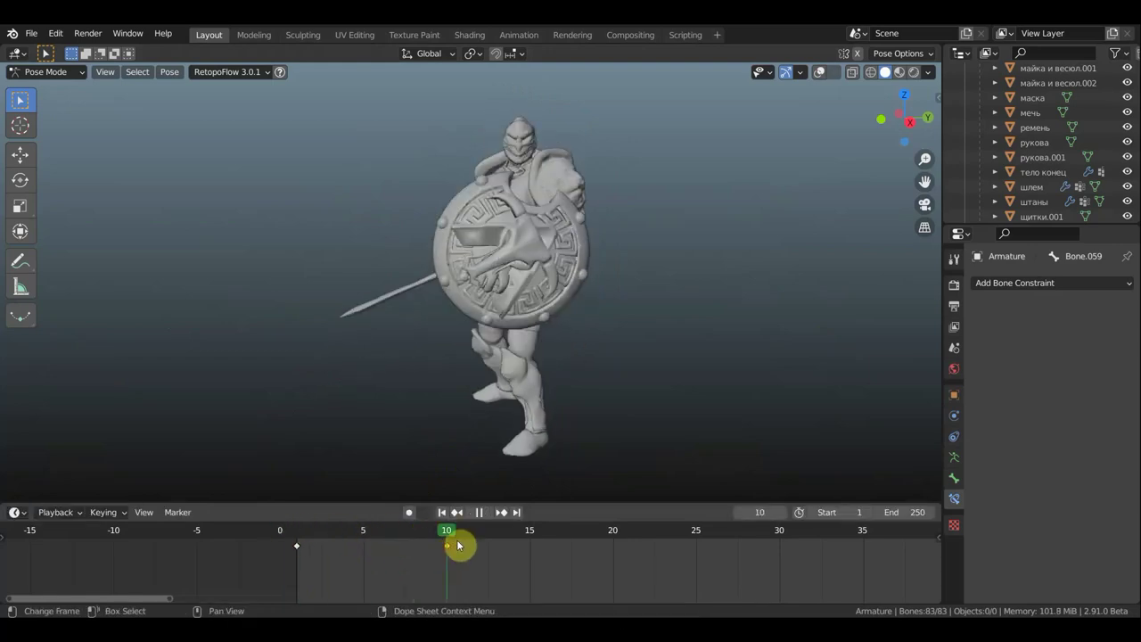
pyautogui.press('space')
# Move the playhead to frame 15 with the shield turned toward the view.
pyautogui.moveTo(588, 449)
pyautogui.mouseDown(button='middle')
pyautogui.moveTo(660, 449)
pyautogui.moveTo(602, 454)
pyautogui.moveTo(627, 453)
pyautogui.mouseUp(button='middle')
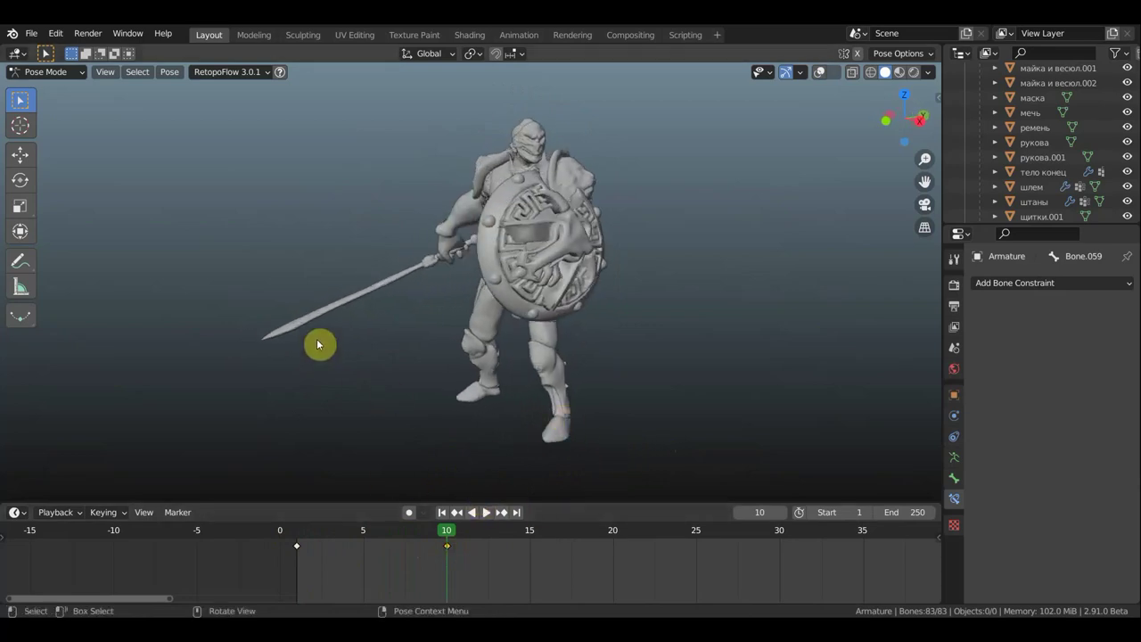
pyautogui.moveTo(592, 282)
pyautogui.mouseDown(button='middle')
pyautogui.moveTo(518, 286)
pyautogui.moveTo(769, 273)
pyautogui.moveTo(530, 312)
pyautogui.moveTo(505, 298)
pyautogui.moveTo(505, 283)
pyautogui.moveTo(616, 285)
pyautogui.moveTo(618, 298)
pyautogui.mouseUp(button='middle')
pyautogui.scroll(3, 505, 285)
pyautogui.scroll(-1, 533, 557)
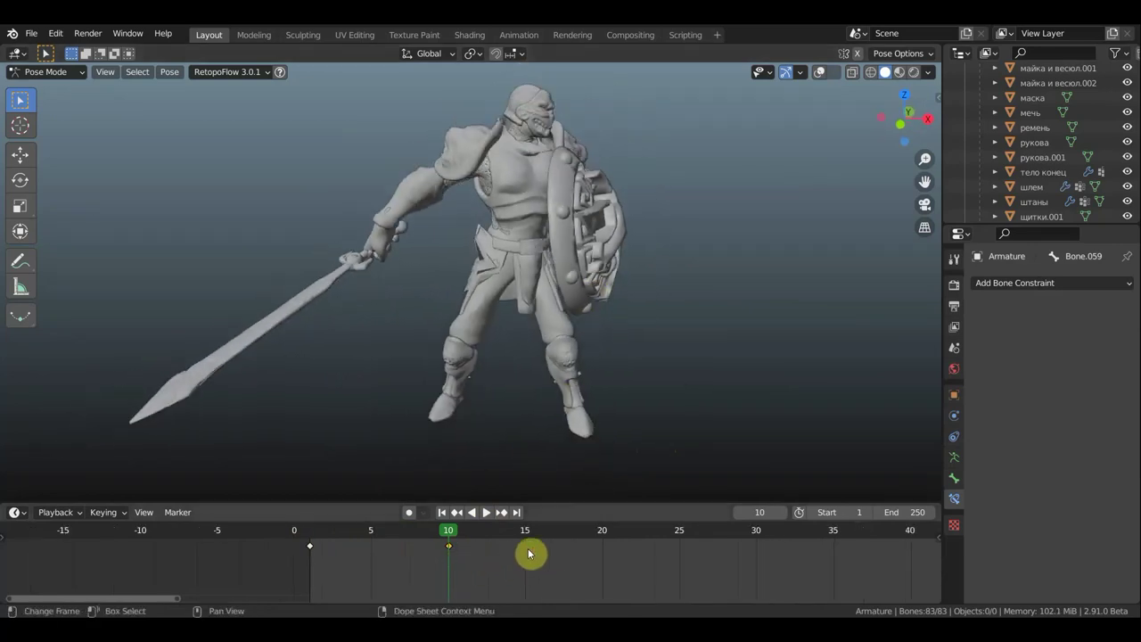
pyautogui.moveTo(425, 538)
pyautogui.mouseDown()
pyautogui.moveTo(293, 541)
pyautogui.moveTo(525, 540)
pyautogui.mouseUp()
pyautogui.moveTo(722, 262)
pyautogui.mouseDown(button='middle')
pyautogui.moveTo(680, 260)
pyautogui.moveTo(611, 477)
pyautogui.mouseUp(button='middle')
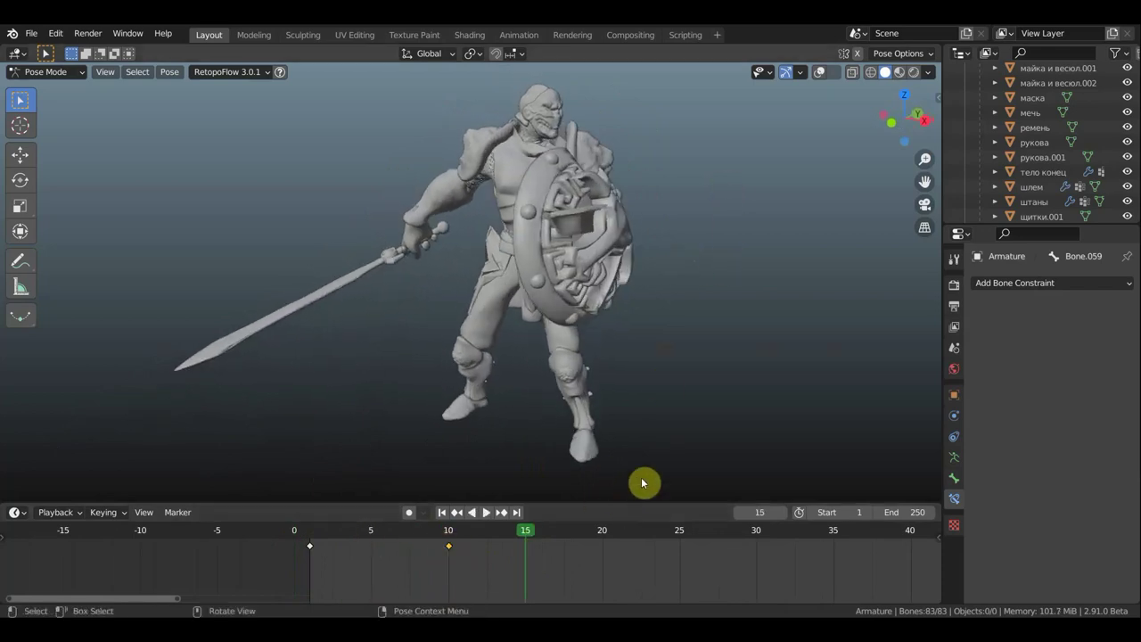
# Show the armature again, select shield bone Bone.039 and move it.
pyautogui.click(819, 75)
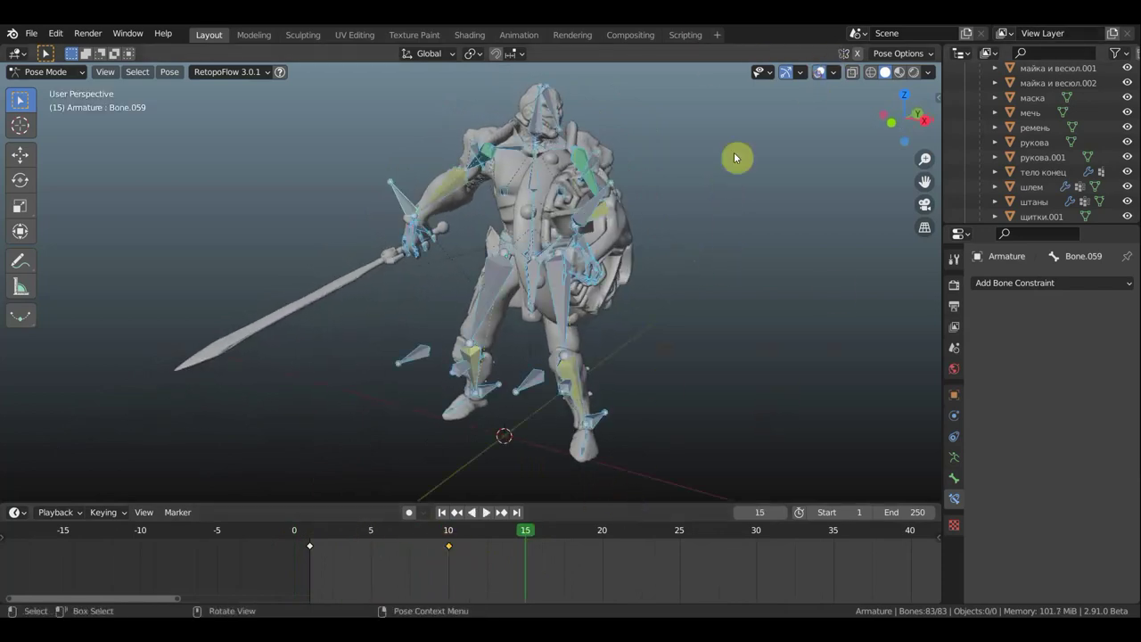
pyautogui.click(609, 247)
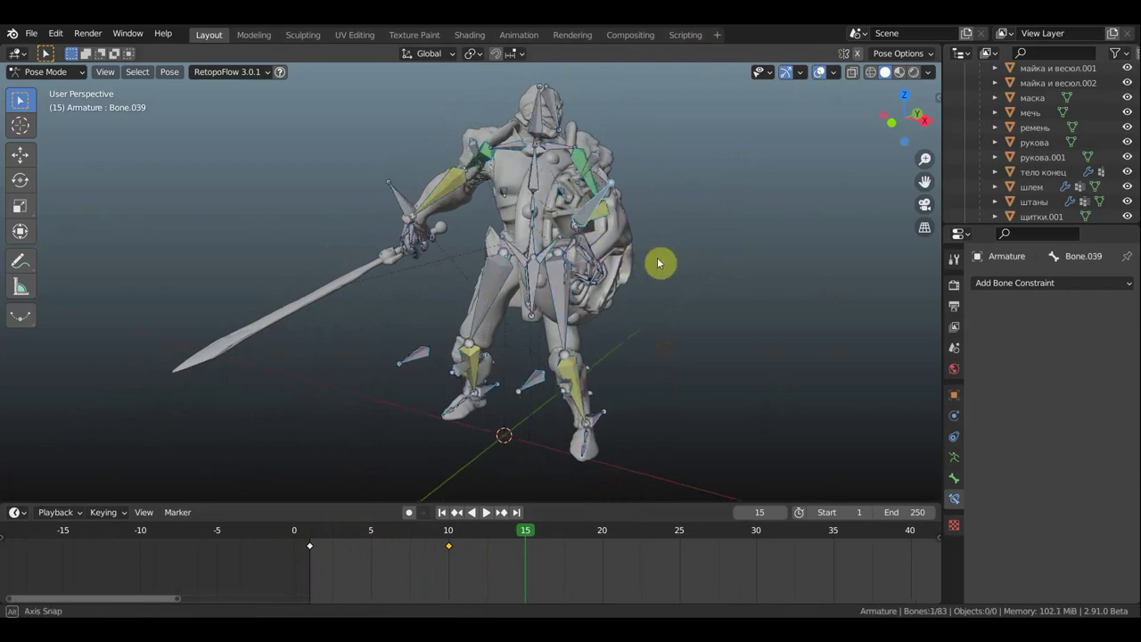
pyautogui.moveTo(657, 257); pyautogui.dragTo(664, 256, button='middle')
pyautogui.press('g')
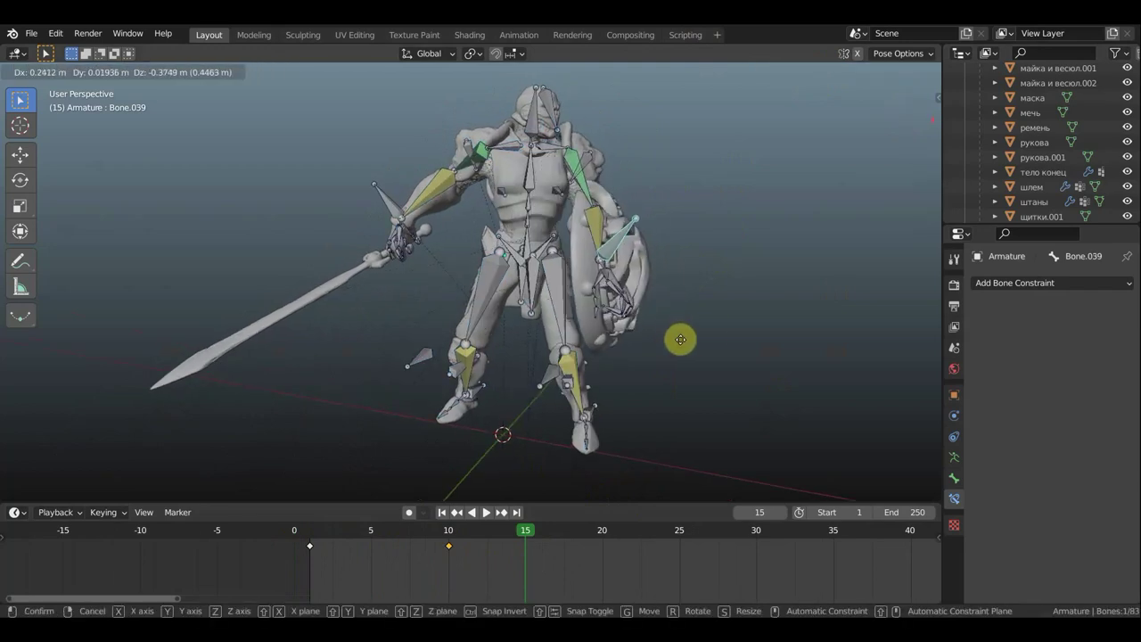
pyautogui.click(683, 344)
pyautogui.moveTo(683, 344); pyautogui.dragTo(516, 339, button='middle')
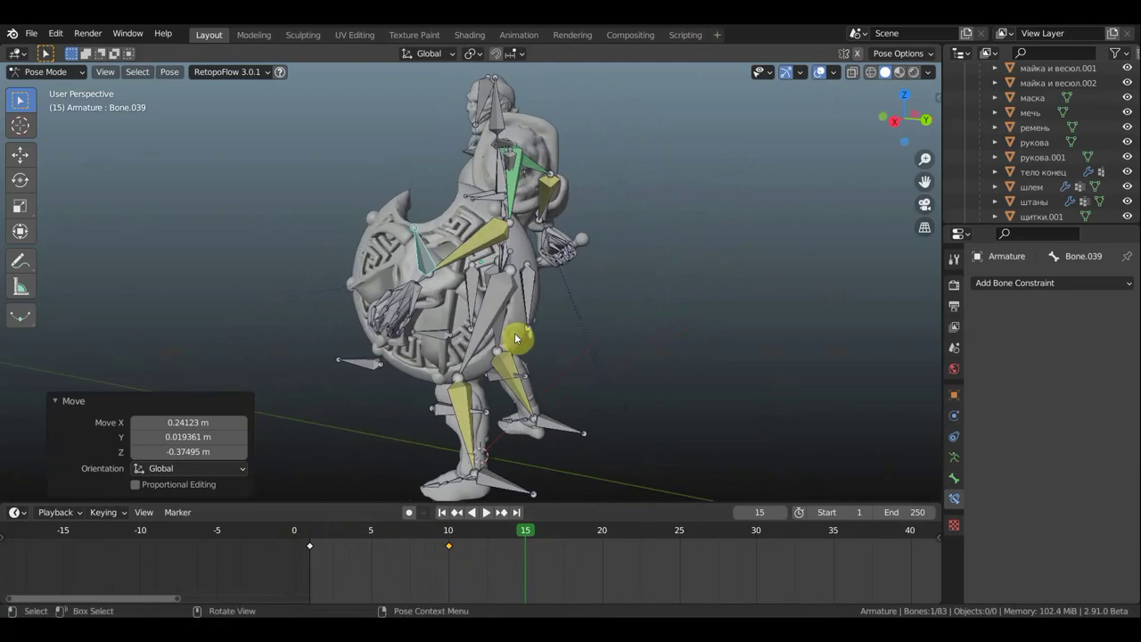
pyautogui.press('g')
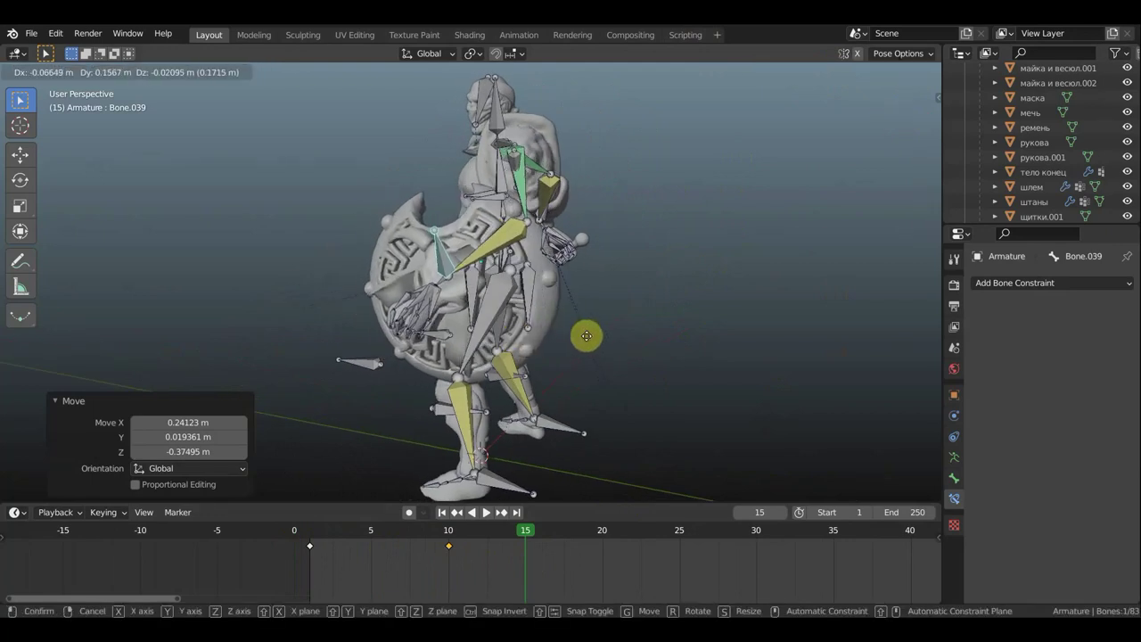
pyautogui.click(588, 341)
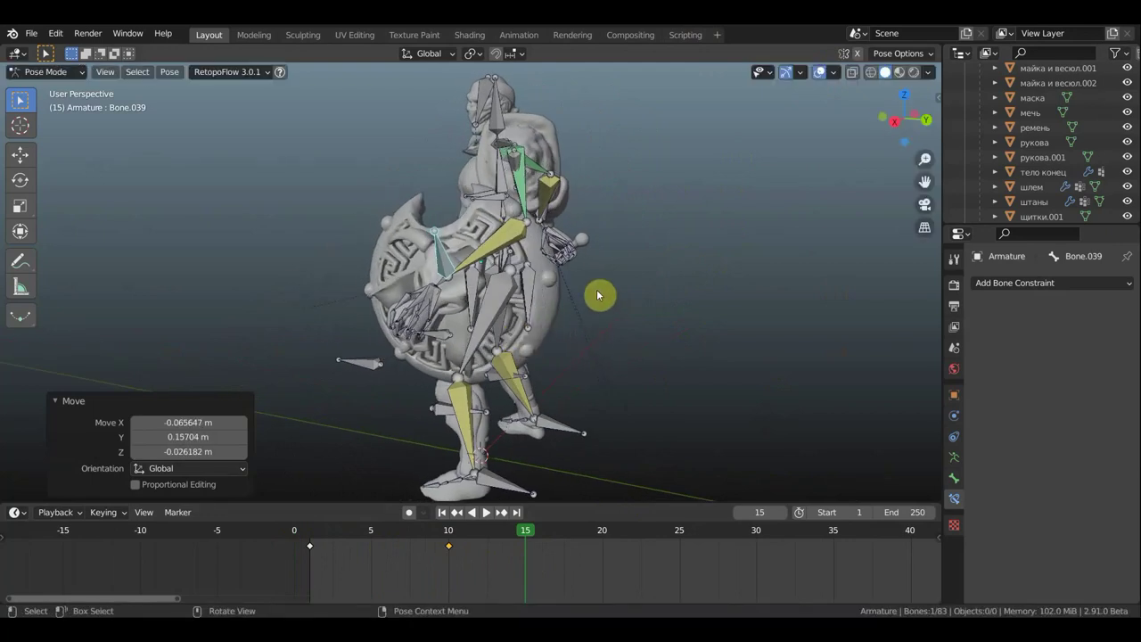
# Move the shield lower-right, tilt it -12.2°, then select Bone.059 and Bone.005.
pyautogui.press('g')
pyautogui.click(626, 320)
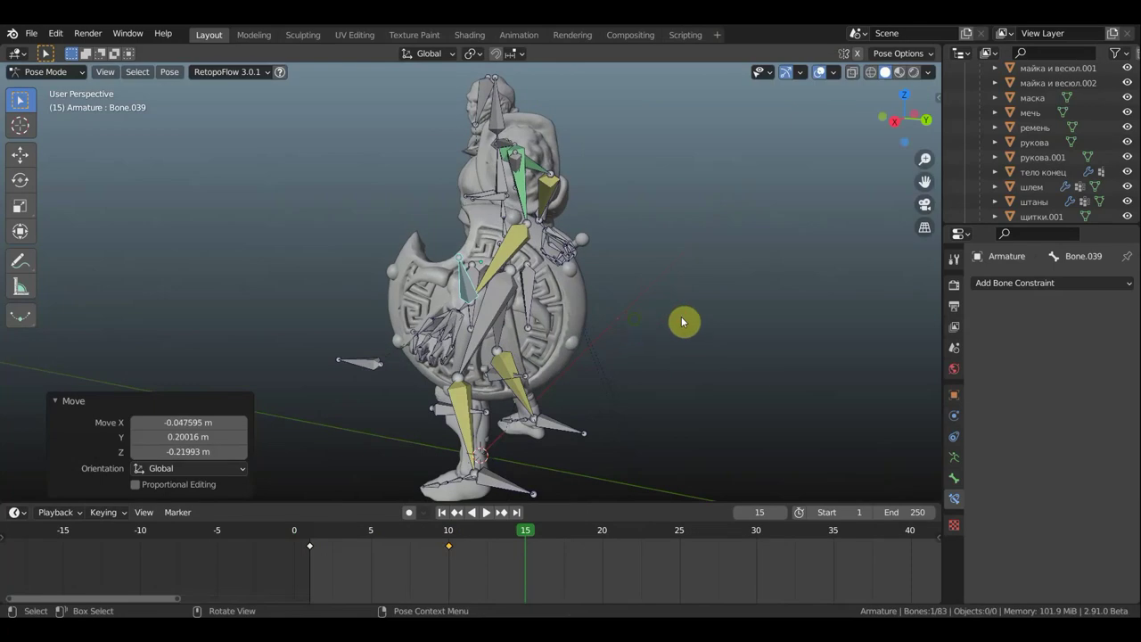
pyautogui.moveTo(682, 319)
pyautogui.mouseDown(button='middle')
pyautogui.moveTo(820, 315)
pyautogui.moveTo(813, 321)
pyautogui.mouseUp(button='middle')
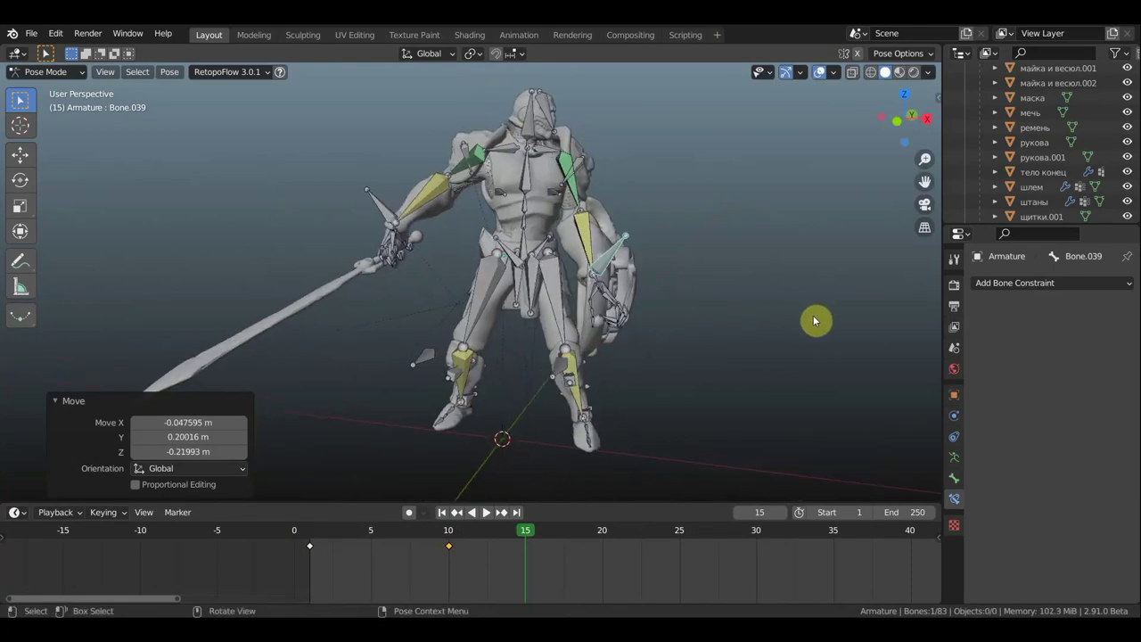
pyautogui.press('r')
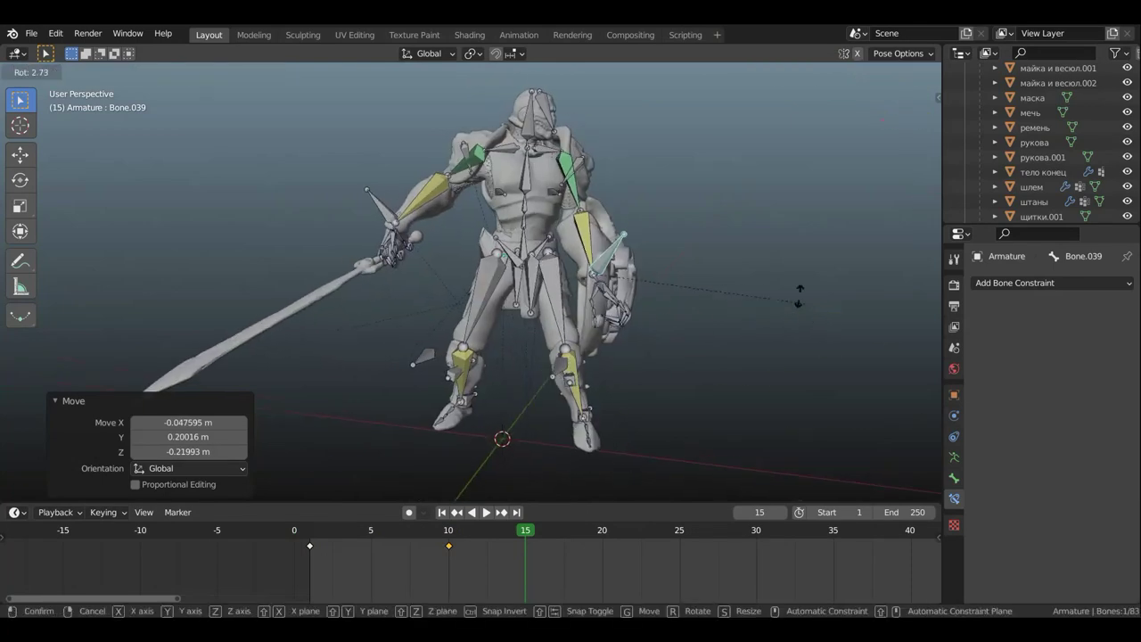
pyautogui.click(756, 347)
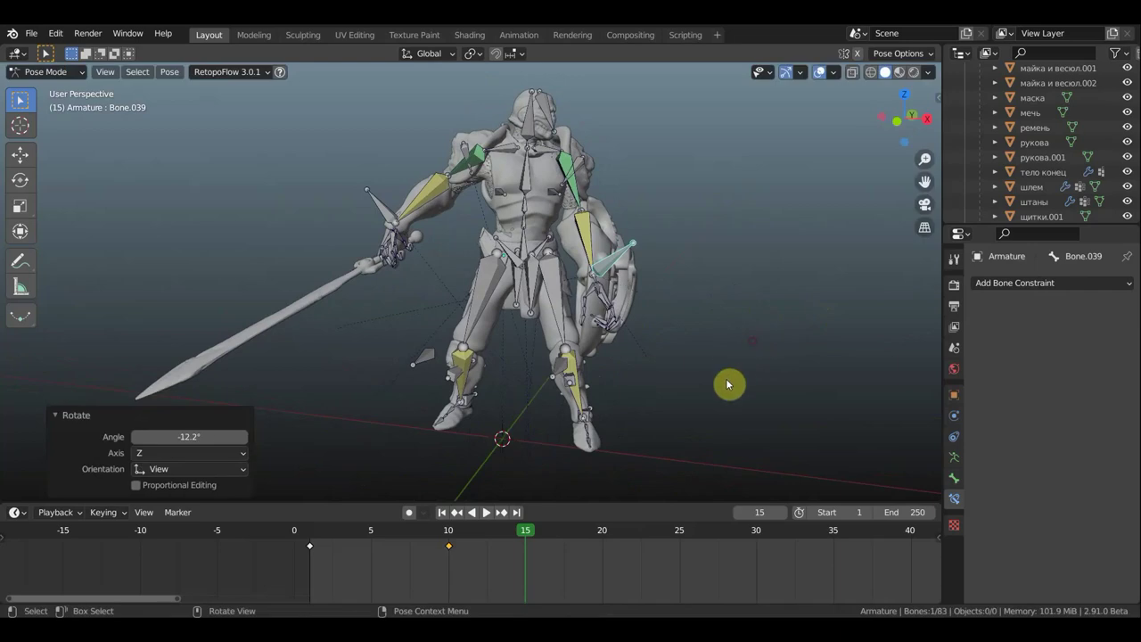
pyautogui.press('g')
pyautogui.click(755, 357)
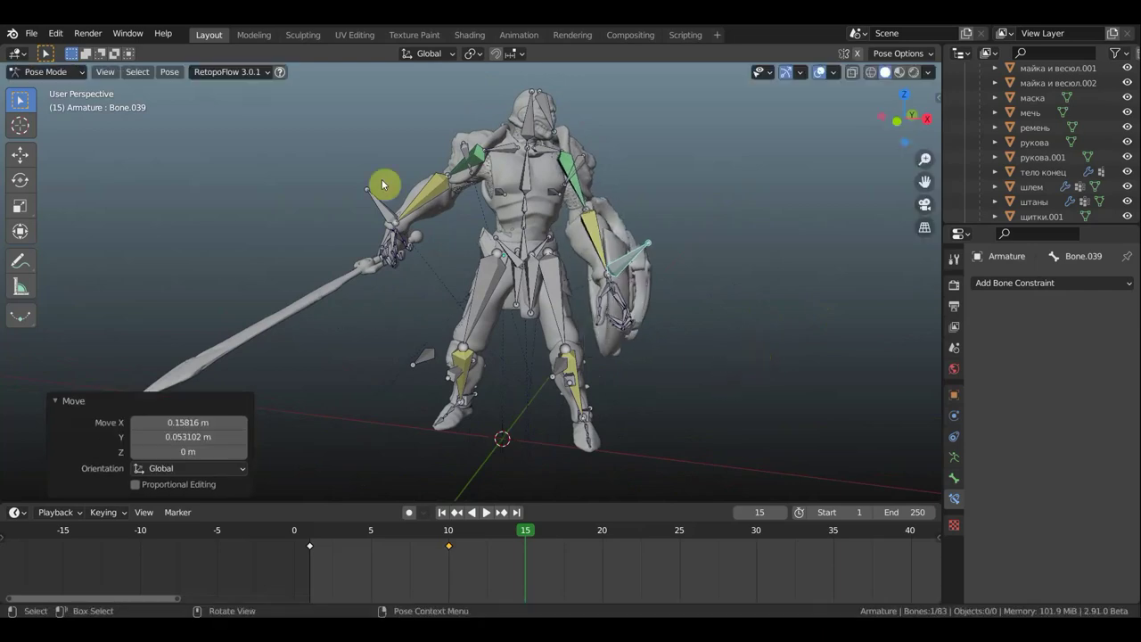
pyautogui.click(543, 112)
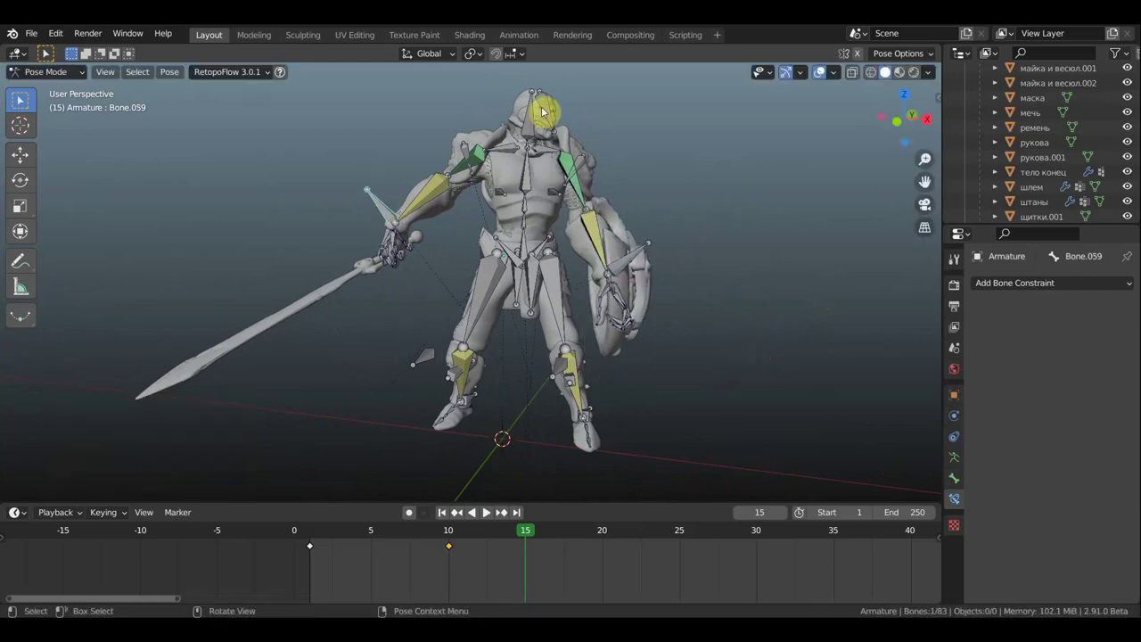
pyautogui.click(622, 278)
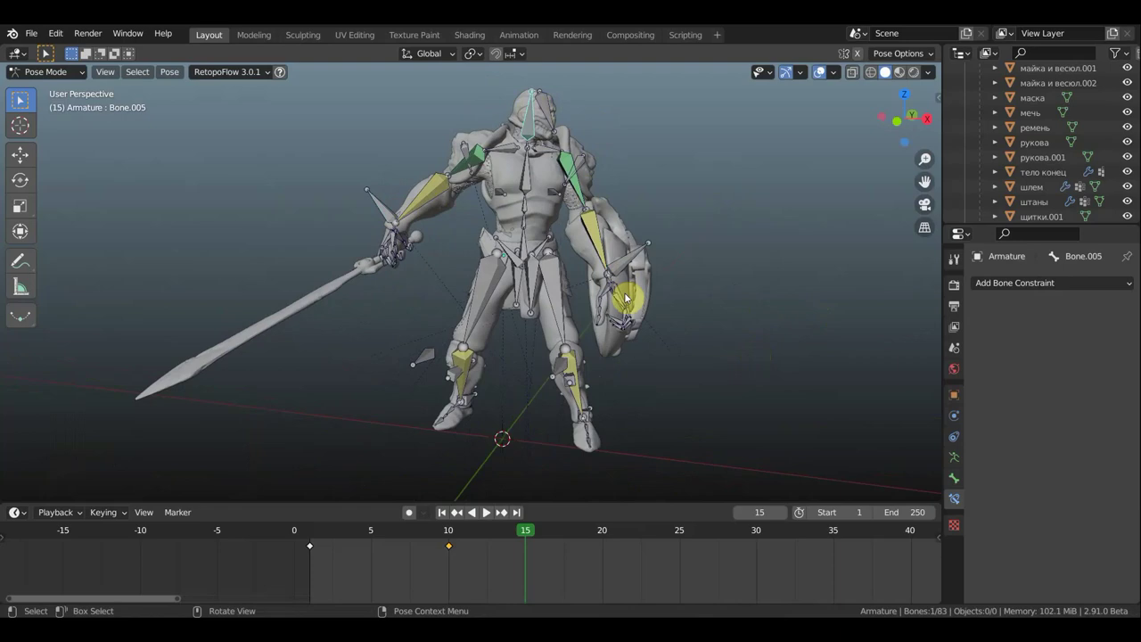
# Rotate the hand bone from the top view, then orbit back to perspective.
pyautogui.press('KP_7')
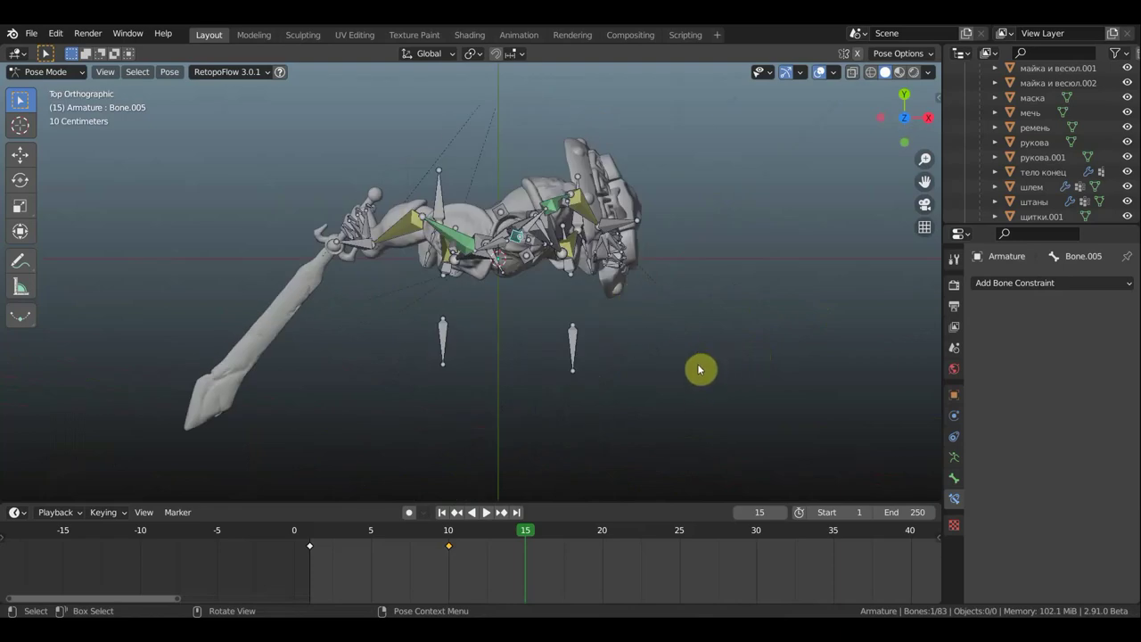
pyautogui.press('r')
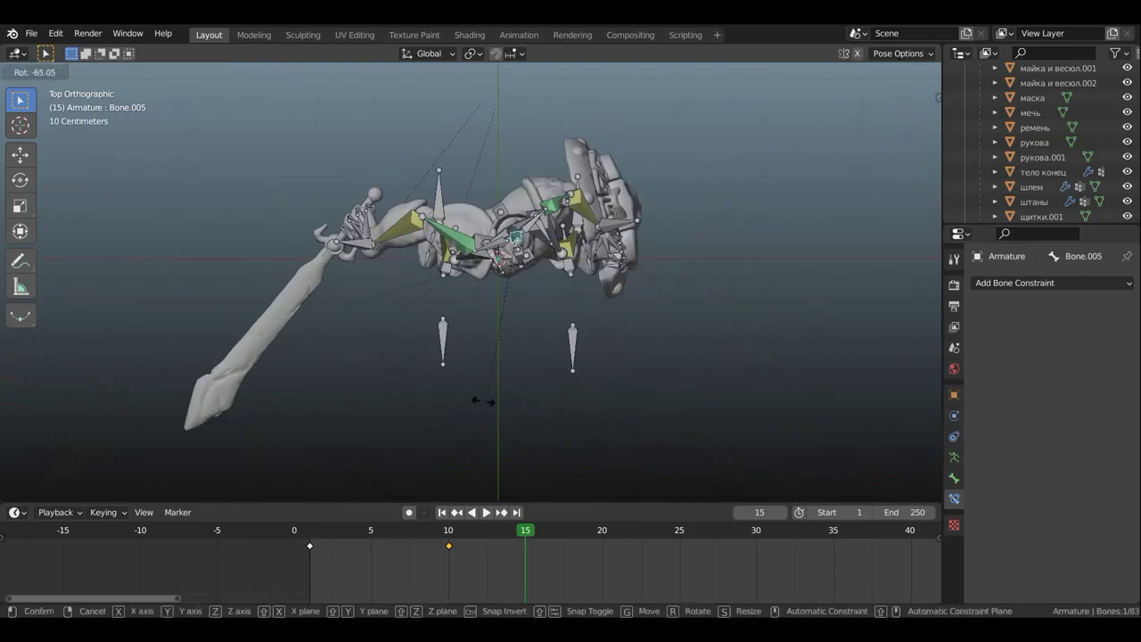
pyautogui.click(482, 401)
pyautogui.moveTo(509, 404)
pyautogui.mouseDown(button='middle')
pyautogui.moveTo(484, 240)
pyautogui.moveTo(467, 241)
pyautogui.moveTo(686, 255)
pyautogui.mouseUp(button='middle')
# Move sword bone Bone.059 and rotate the sword 30.8°.
pyautogui.click(523, 247)
pyautogui.press('g')
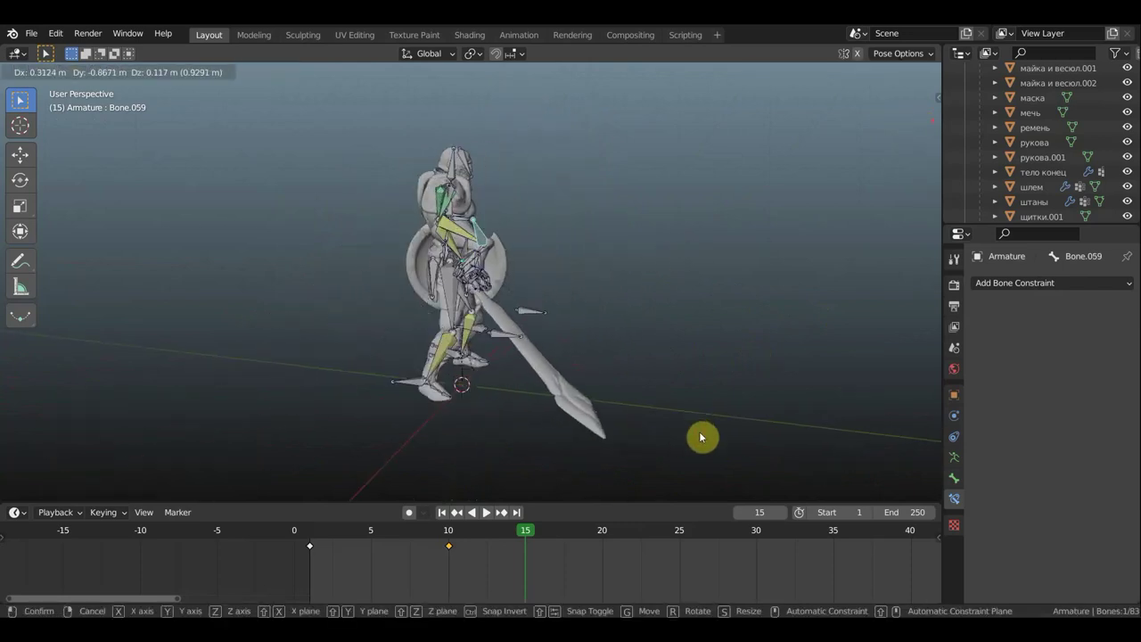
pyautogui.click(700, 436)
pyautogui.press('r')
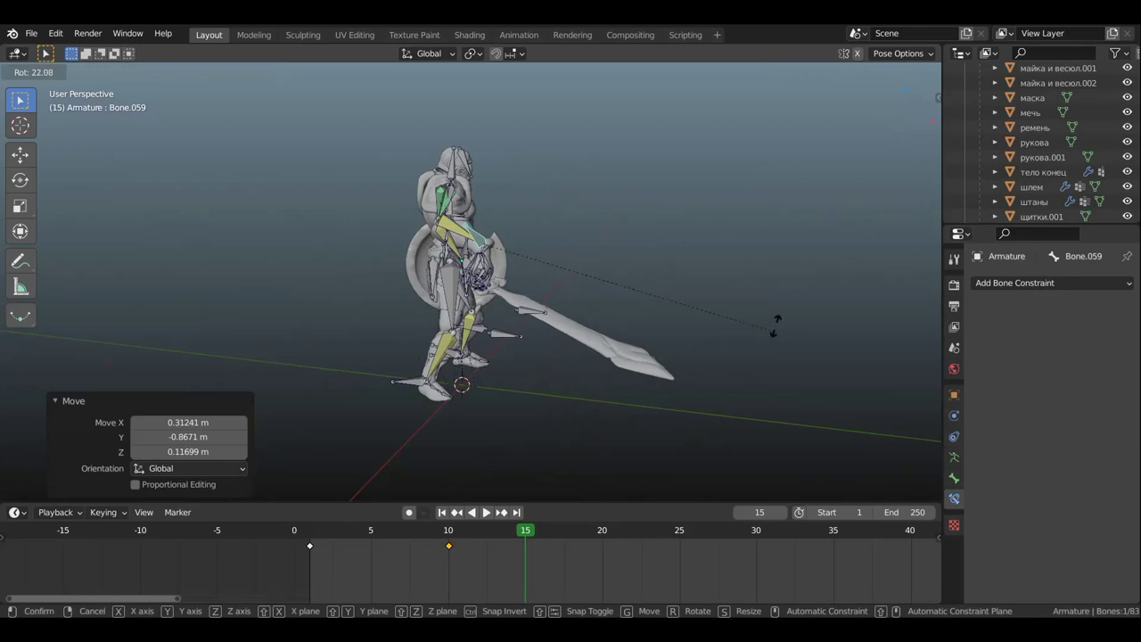
pyautogui.click(853, 302)
pyautogui.moveTo(785, 295)
pyautogui.mouseDown(button='middle')
pyautogui.moveTo(535, 319)
pyautogui.moveTo(486, 297)
pyautogui.mouseUp(button='middle')
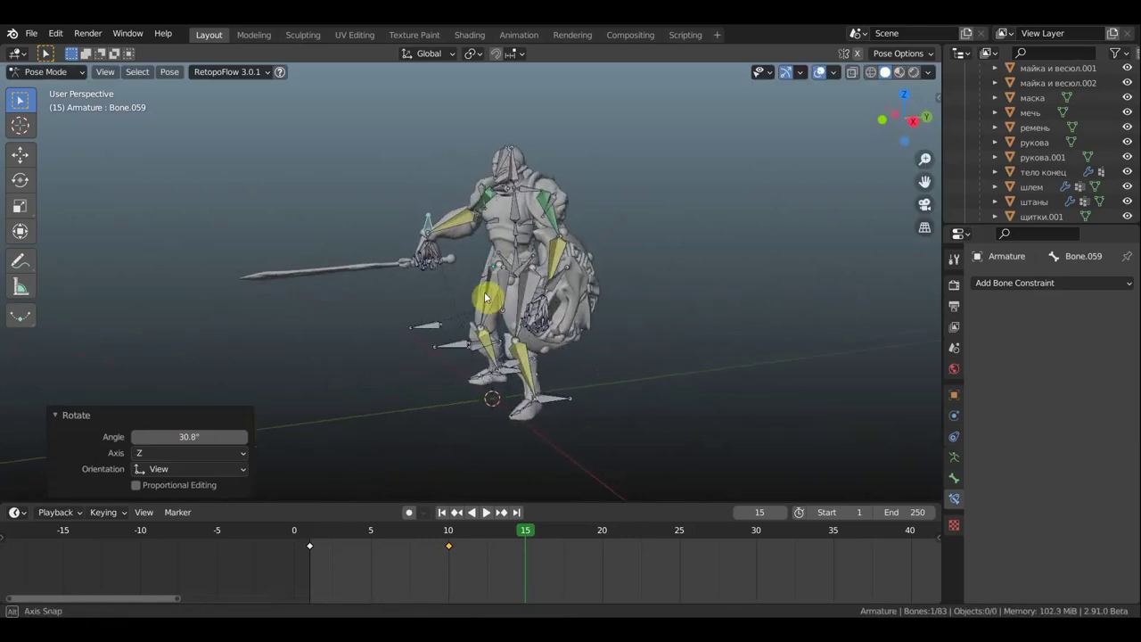
# Lower and rotate the sword arm, then reposition it from the side view.
pyautogui.press('g')
pyautogui.click(597, 295)
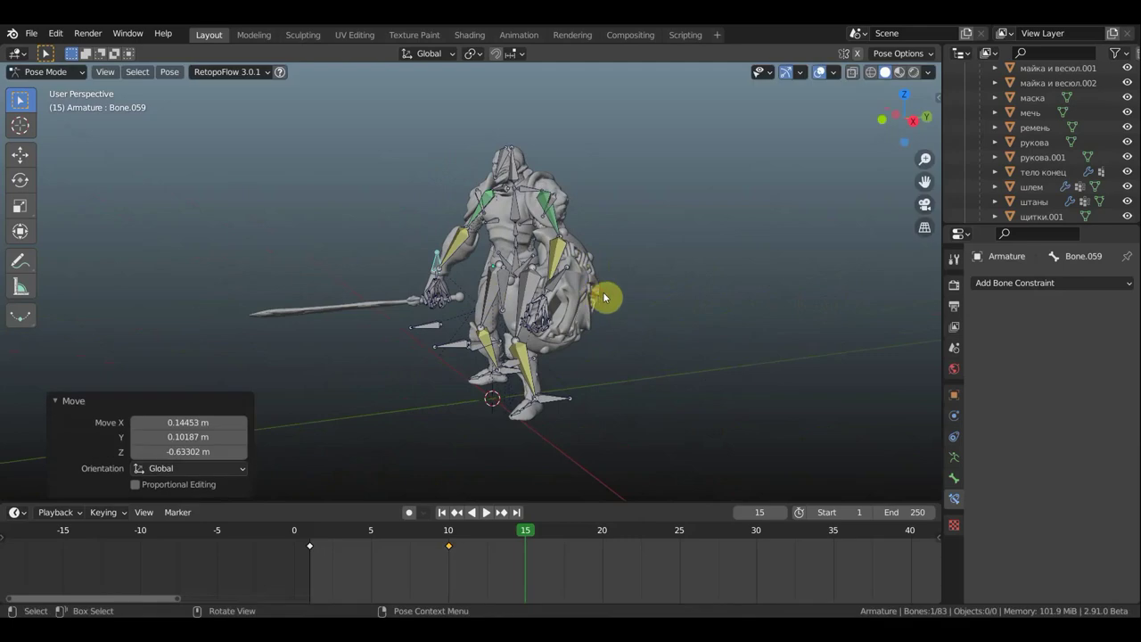
pyautogui.press('r')
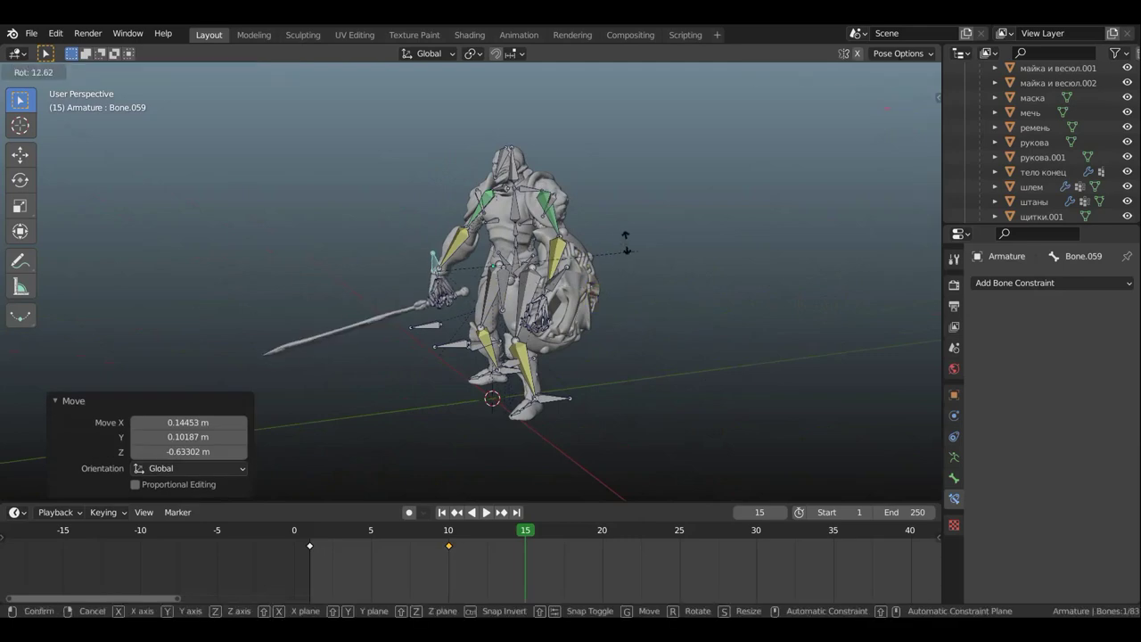
pyautogui.click(624, 247)
pyautogui.moveTo(624, 247)
pyautogui.mouseDown(button='middle')
pyautogui.moveTo(574, 265)
pyautogui.moveTo(874, 282)
pyautogui.moveTo(10, 285)
pyautogui.moveTo(2, 296)
pyautogui.mouseUp(button='middle')
pyautogui.press('g')
pyautogui.click(617, 272)
pyautogui.moveTo(428, 303)
pyautogui.mouseDown(button='middle')
pyautogui.moveTo(453, 297)
pyautogui.moveTo(402, 298)
pyautogui.mouseUp(button='middle')
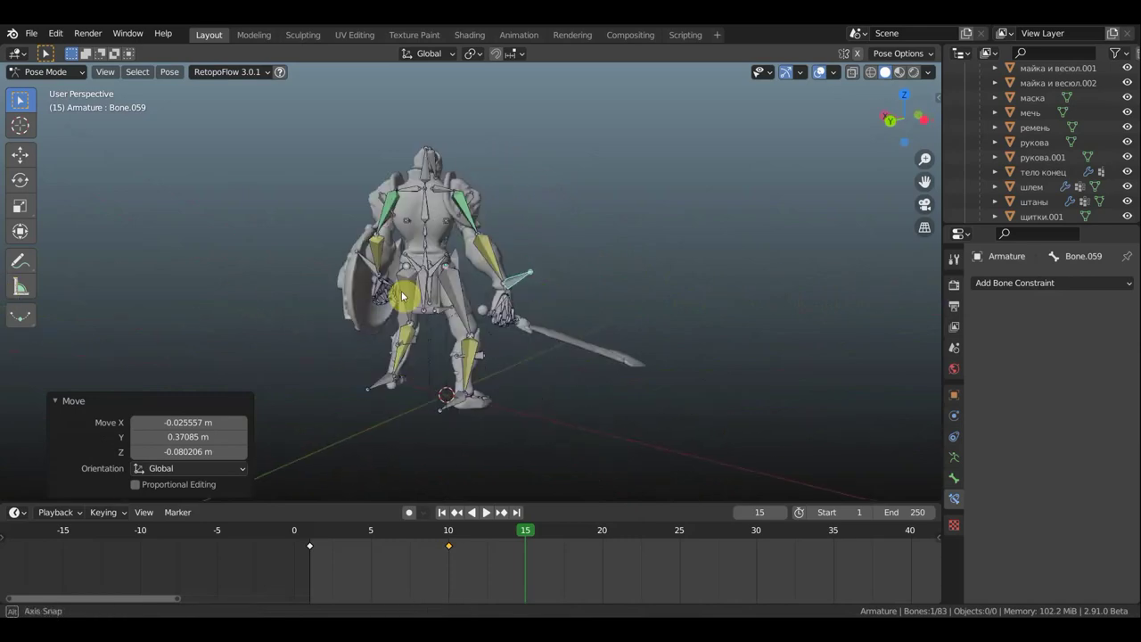
# Rotate the root bone Bone by -14.1° about Z in top view.
pyautogui.click(435, 259)
pyautogui.moveTo(471, 261); pyautogui.dragTo(539, 359, button='middle')
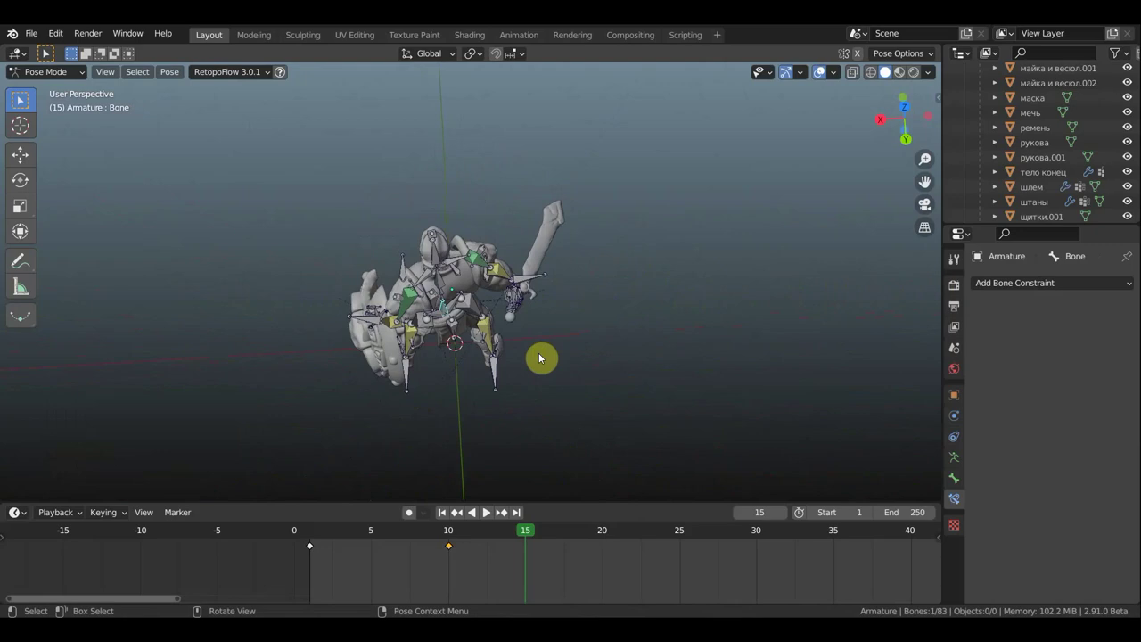
pyautogui.press('KP_7')
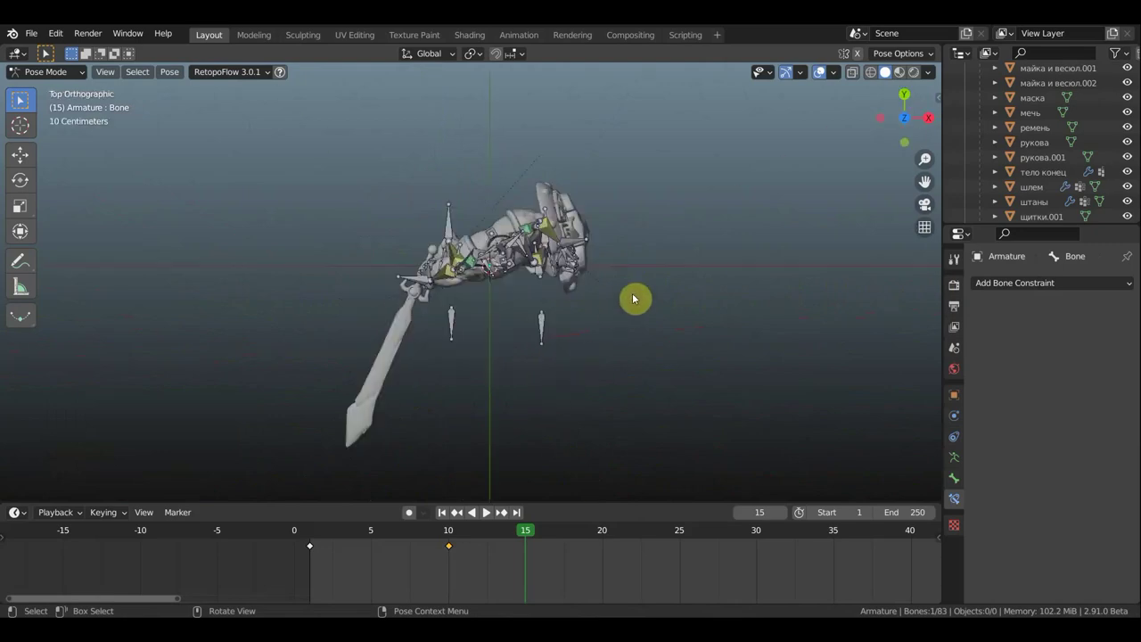
pyautogui.press('r')
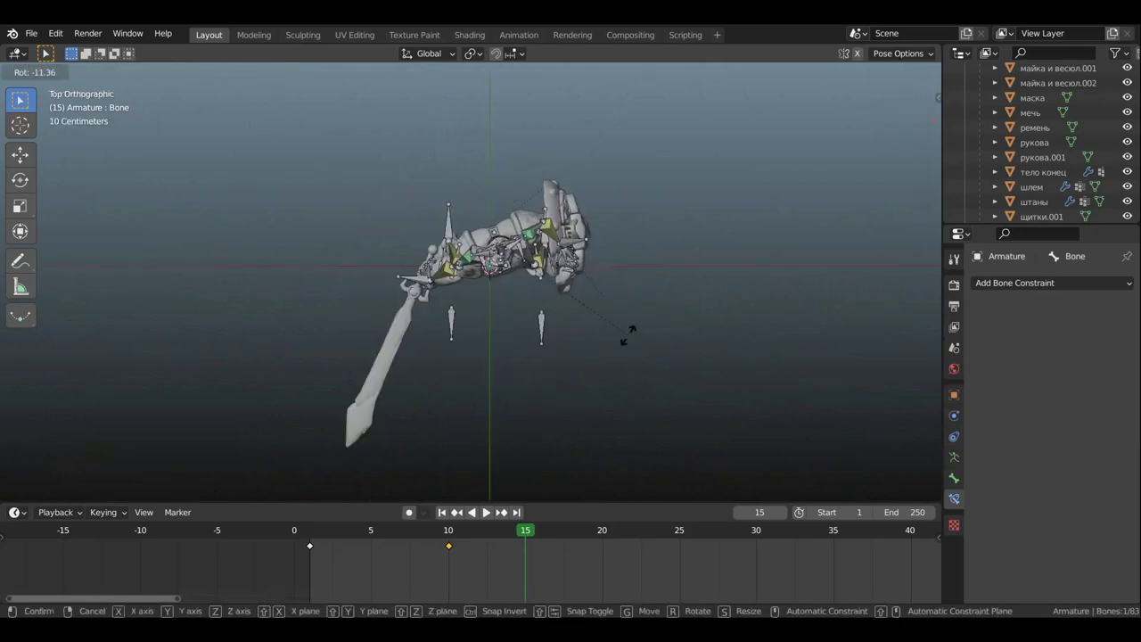
pyautogui.click(616, 336)
pyautogui.moveTo(625, 339)
pyautogui.mouseDown(button='middle')
pyautogui.moveTo(581, 196)
pyautogui.moveTo(607, 186)
pyautogui.mouseUp(button='middle')
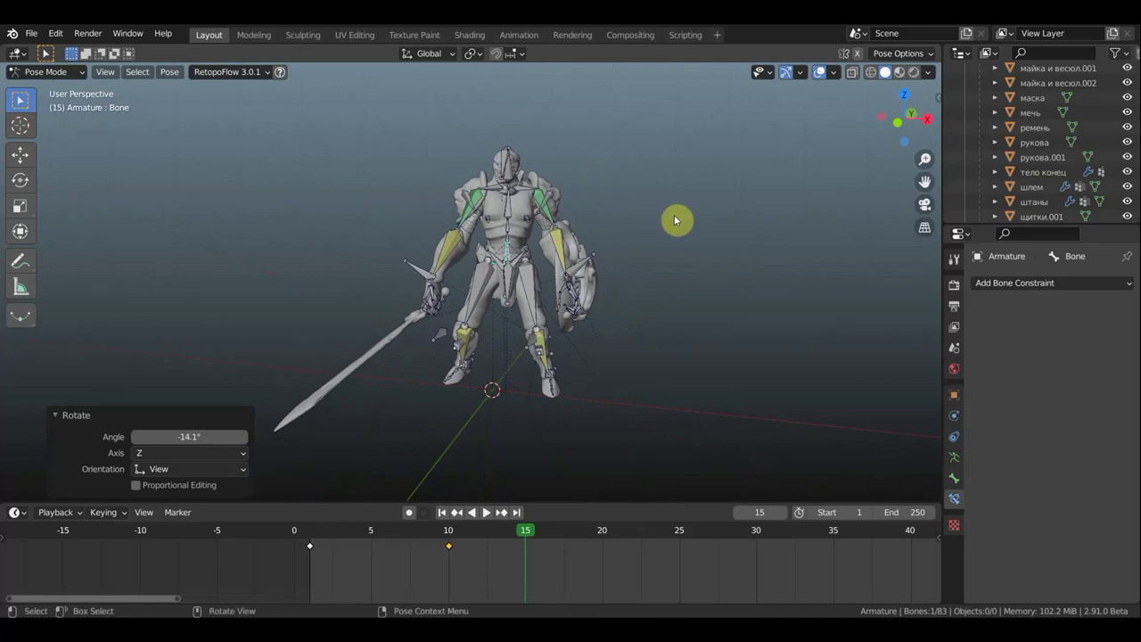
# Key location and rotation for all bones at frame 15 and inspect the pose without overlays.
pyautogui.press('a')
pyautogui.press('i')
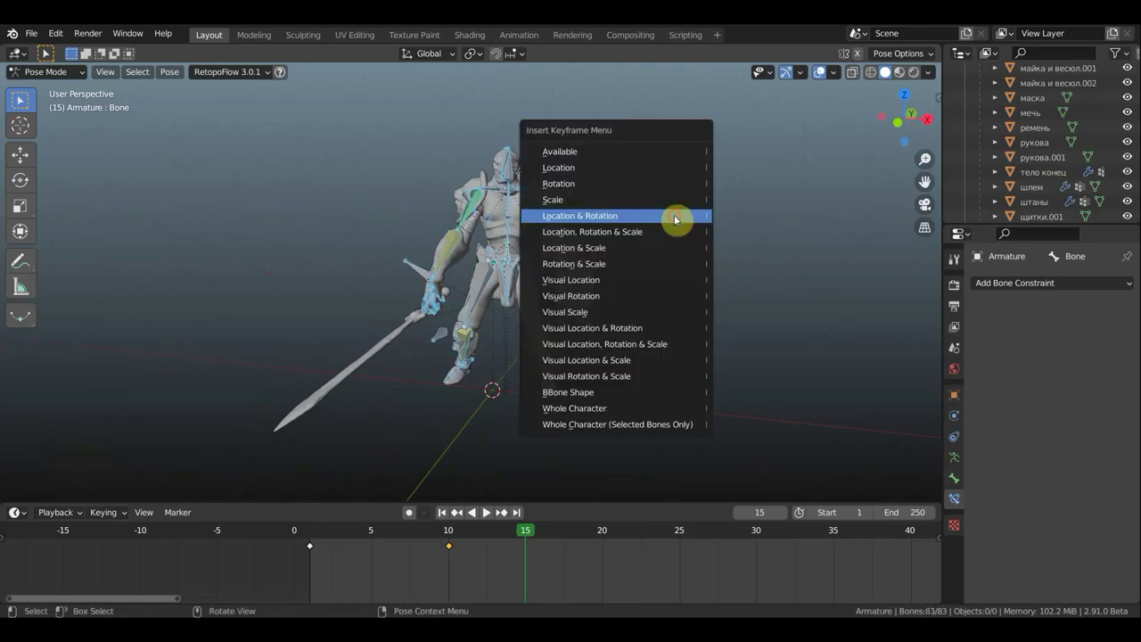
pyautogui.click(675, 216)
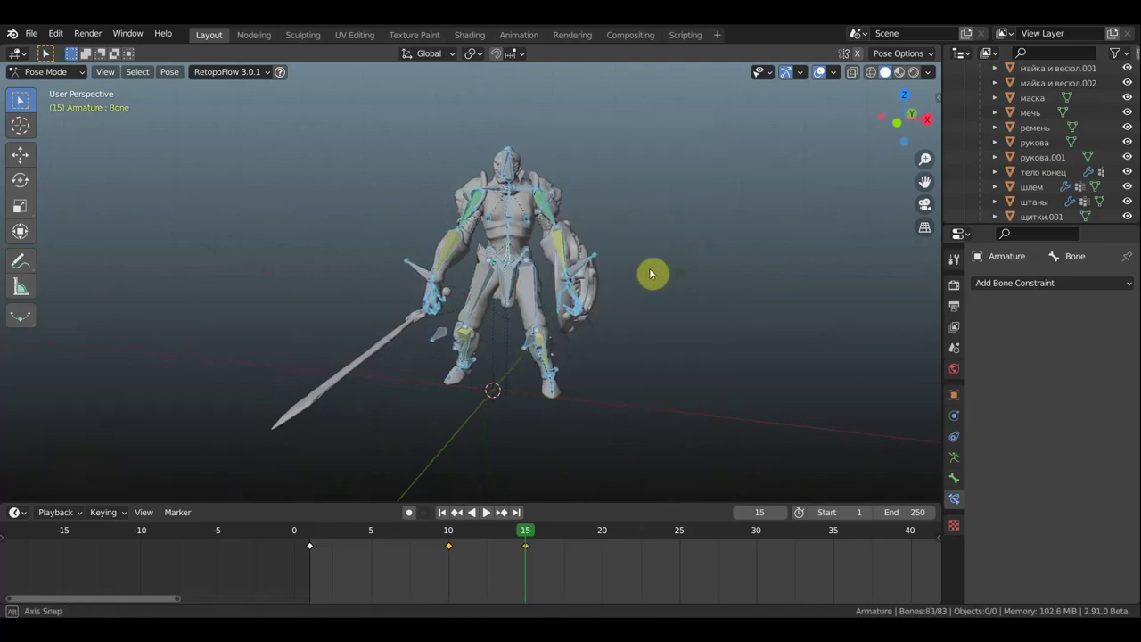
pyautogui.moveTo(652, 272); pyautogui.dragTo(647, 274, button='middle')
pyautogui.click(819, 71)
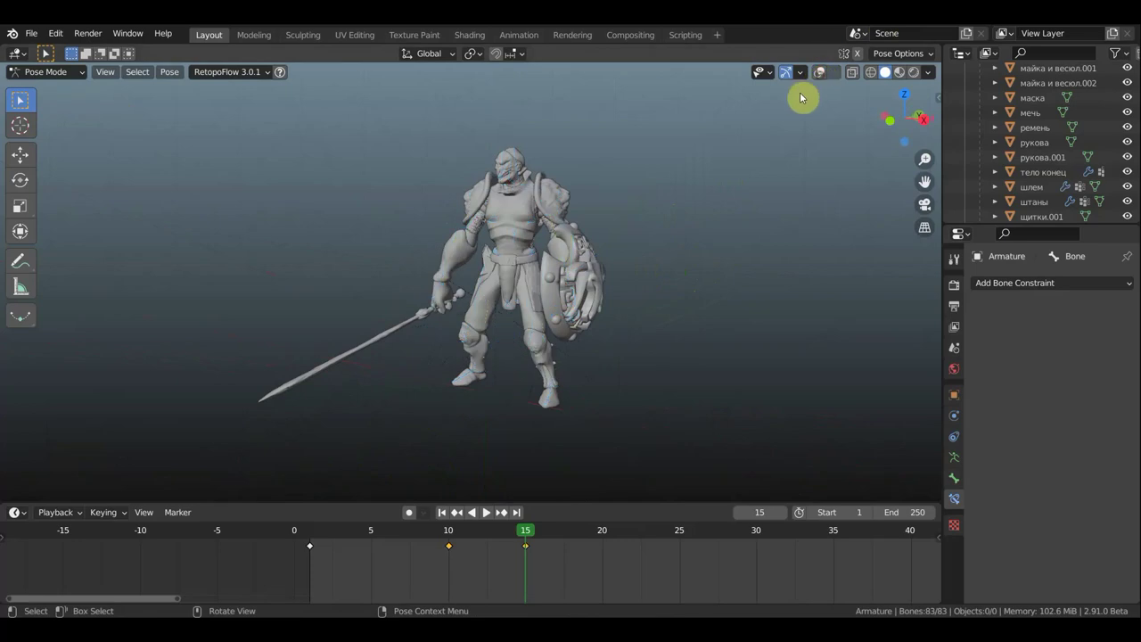
pyautogui.moveTo(695, 229)
pyautogui.mouseDown(button='middle')
pyautogui.moveTo(891, 232)
pyautogui.moveTo(76, 242)
pyautogui.moveTo(911, 233)
pyautogui.moveTo(911, 217)
pyautogui.mouseUp(button='middle')
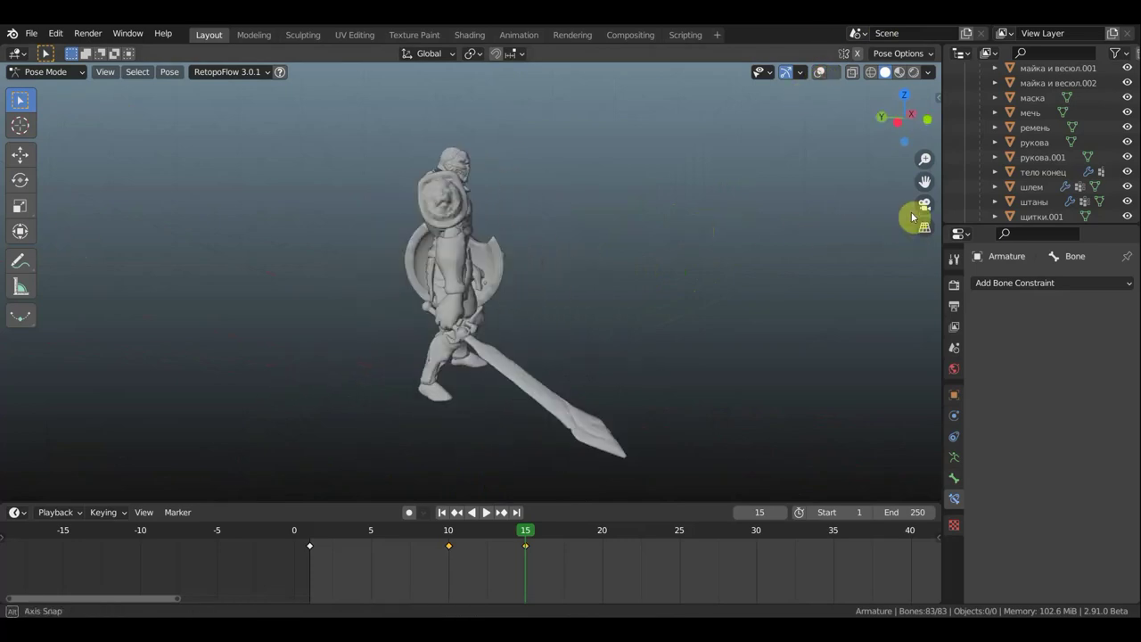
pyautogui.click(819, 73)
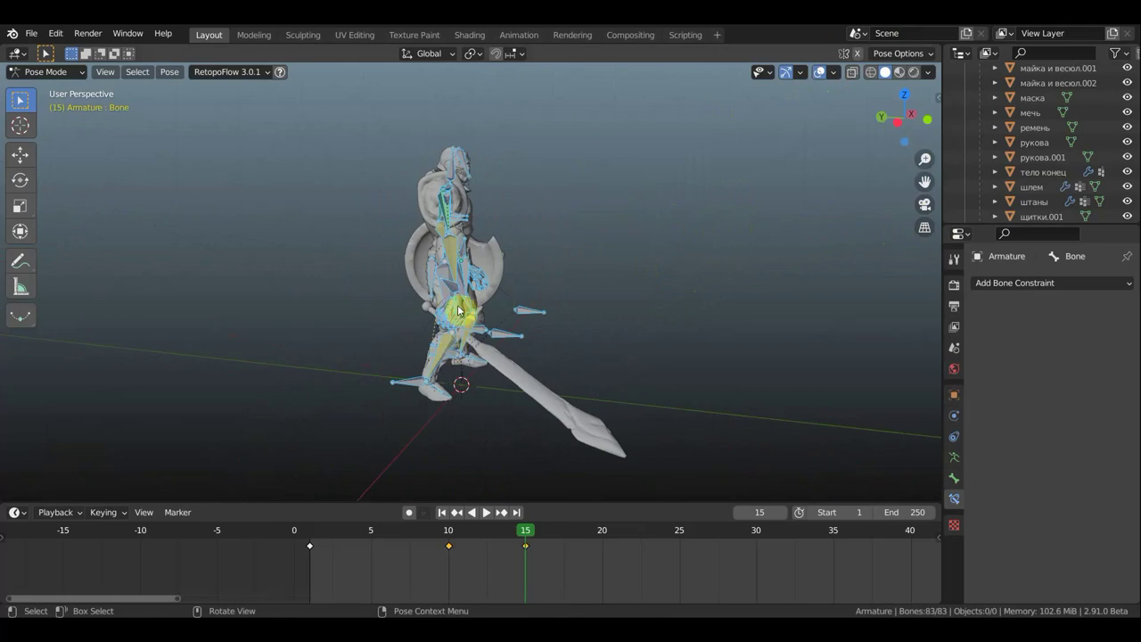
# Shift Bone.059 a further 0.196 m along Y and 0.157 m up.
pyautogui.click(600, 312)
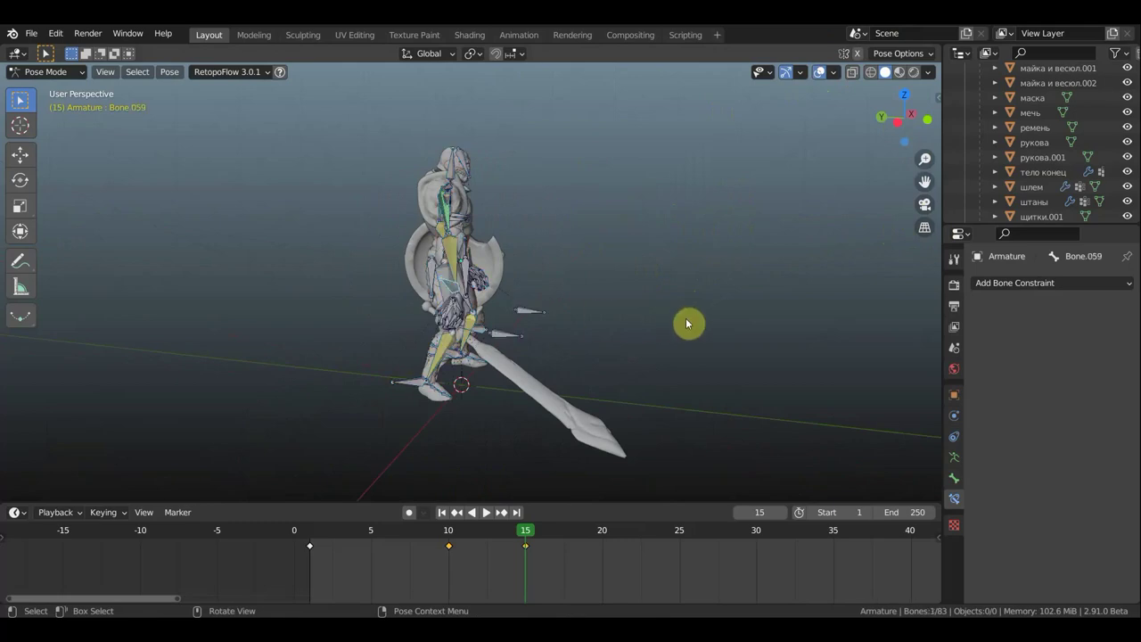
pyautogui.press('g')
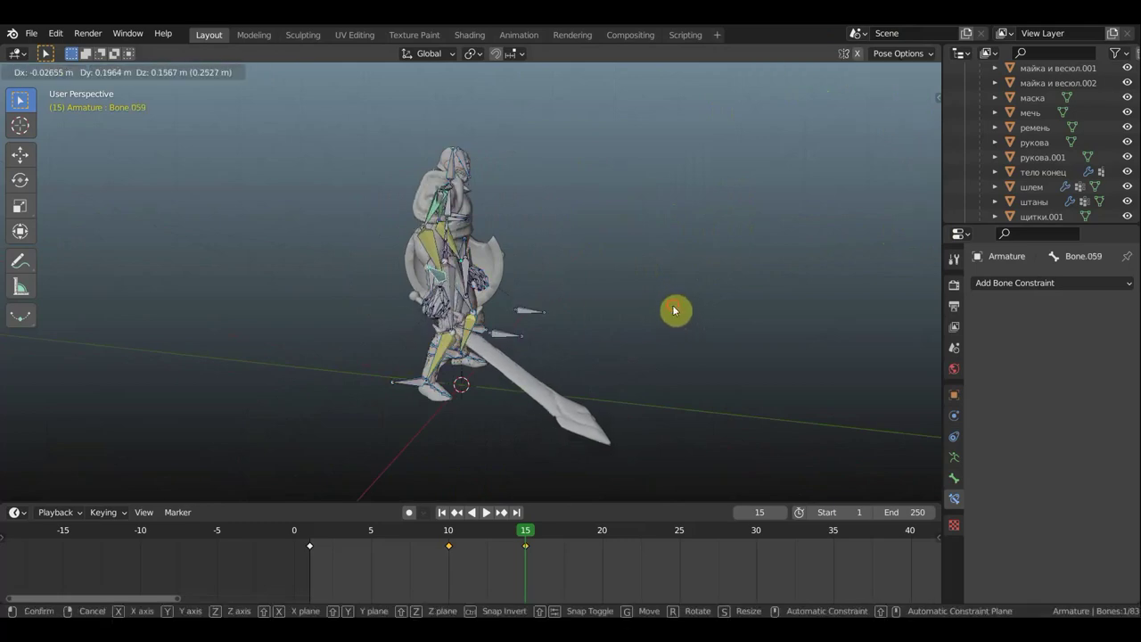
pyautogui.click(675, 311)
pyautogui.moveTo(594, 313)
pyautogui.mouseDown(button='middle')
pyautogui.moveTo(359, 310)
pyautogui.moveTo(395, 312)
pyautogui.mouseUp(button='middle')
# Key location and rotation for the whole adjusted pose and play it back.
pyautogui.press('a')
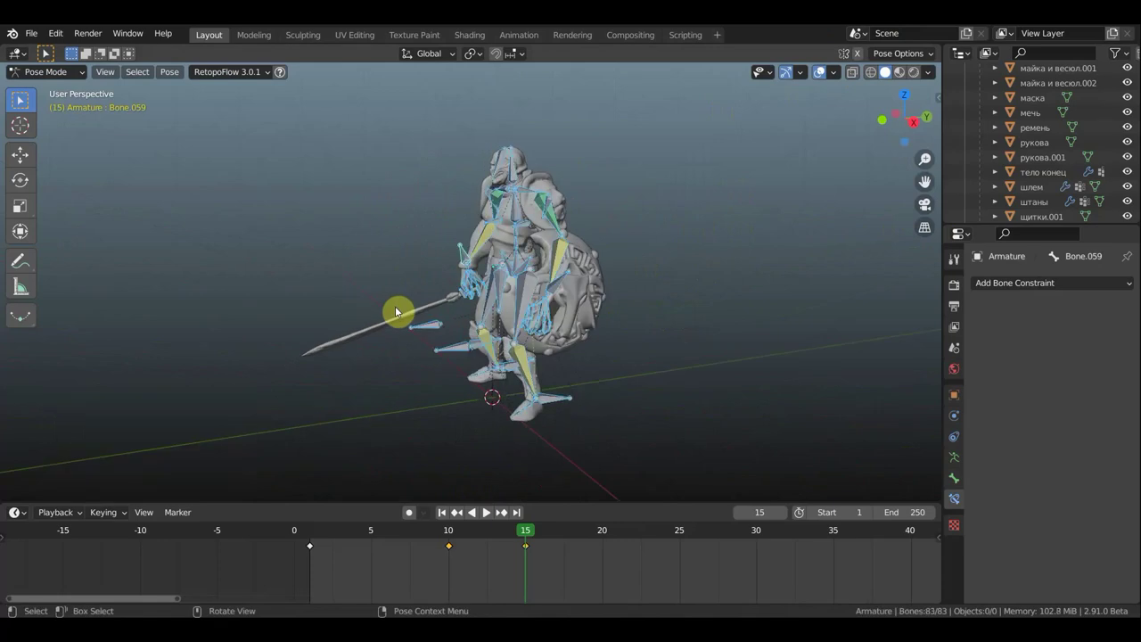
pyautogui.press('i')
pyautogui.click(396, 310)
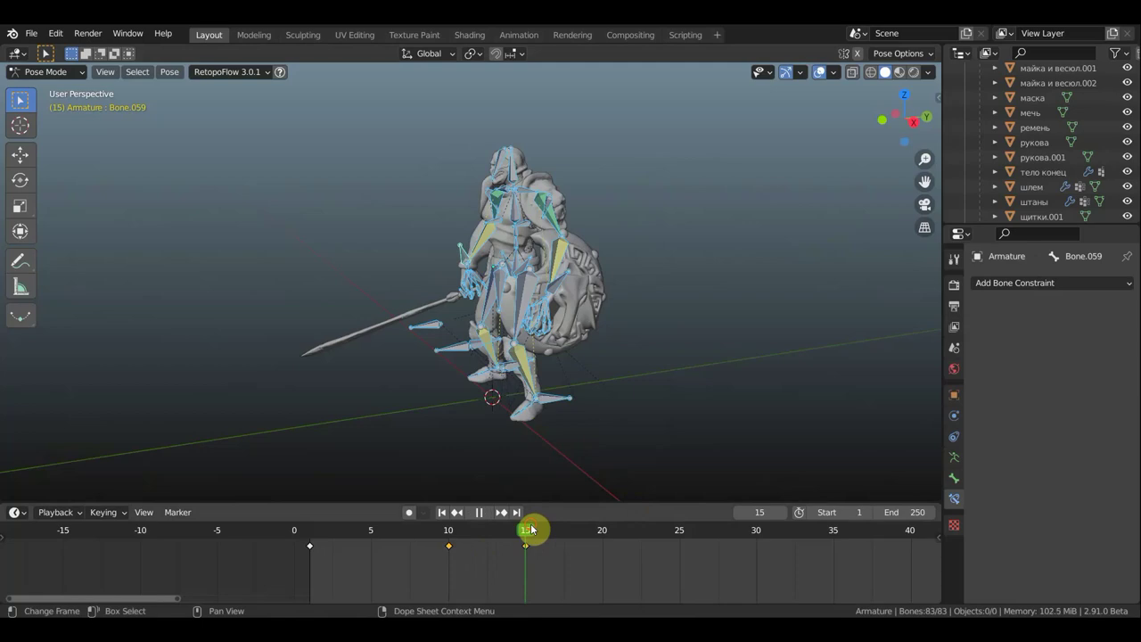
pyautogui.press('space')
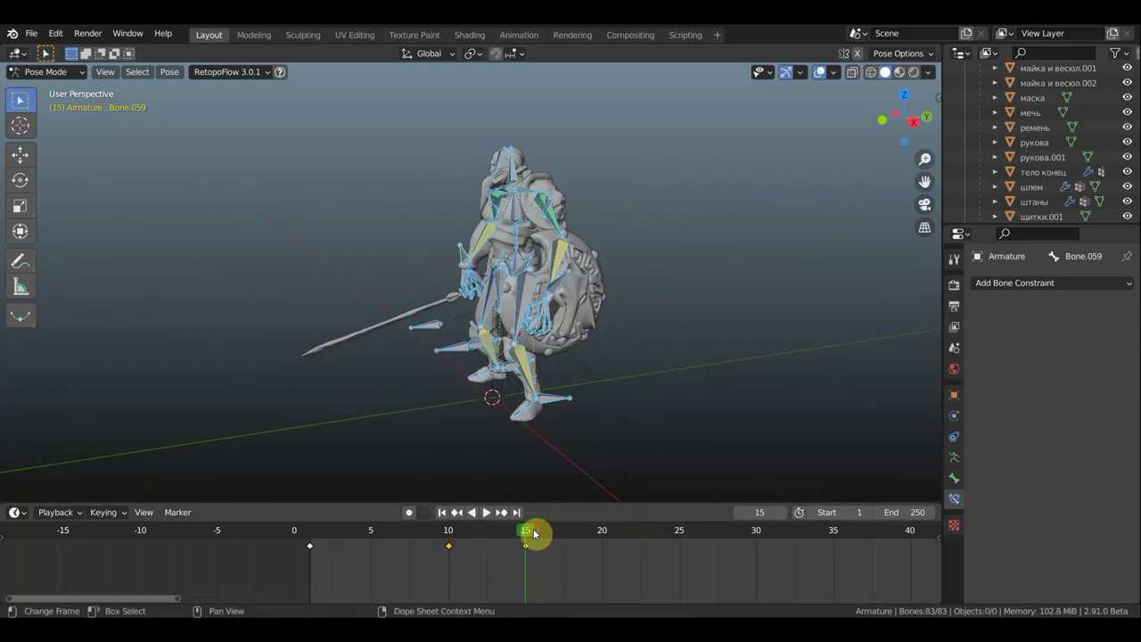
pyautogui.press('space')
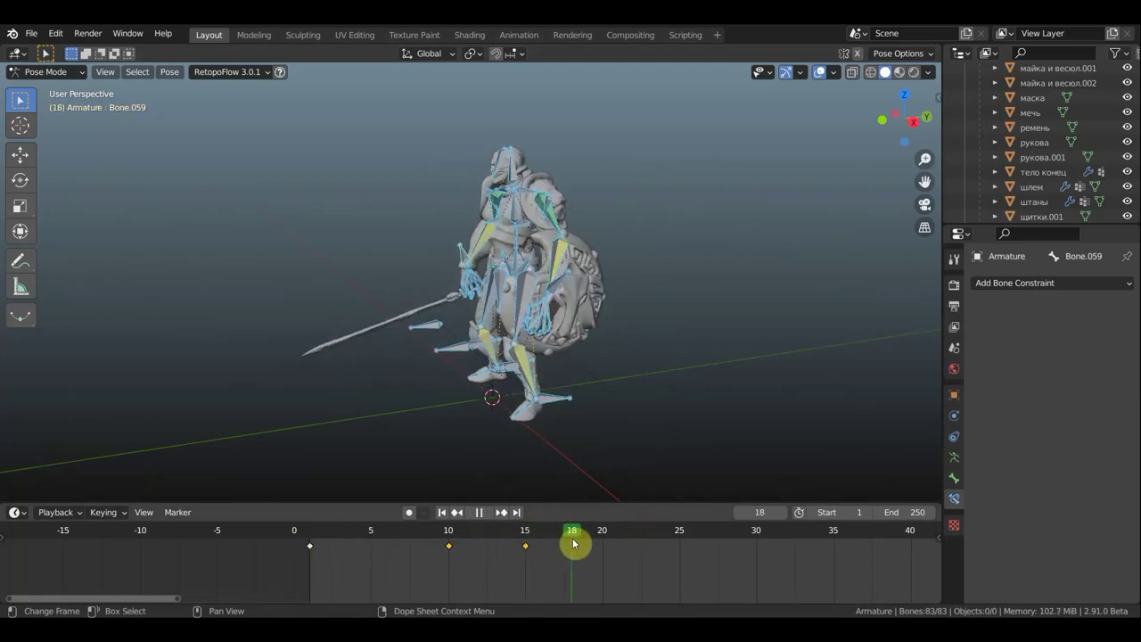
pyautogui.press('space')
pyautogui.click(502, 540)
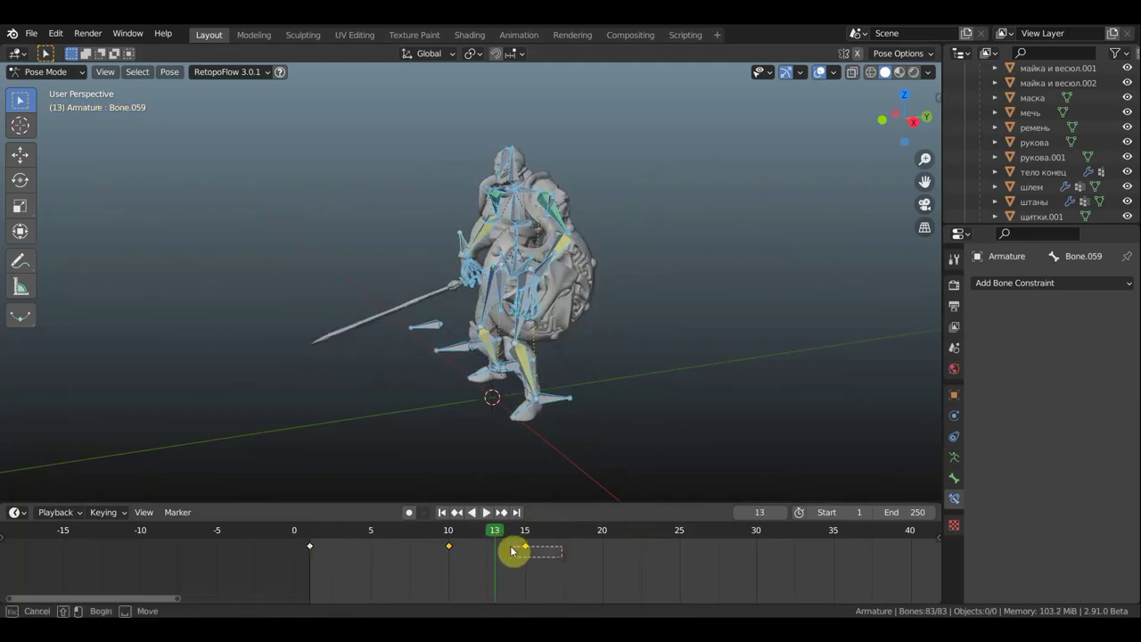
# Move the pose key from frame 15 to frame 25 and hide the overlays.
pyautogui.scroll(-2, 563, 552)
pyautogui.scroll(-1, 566, 561)
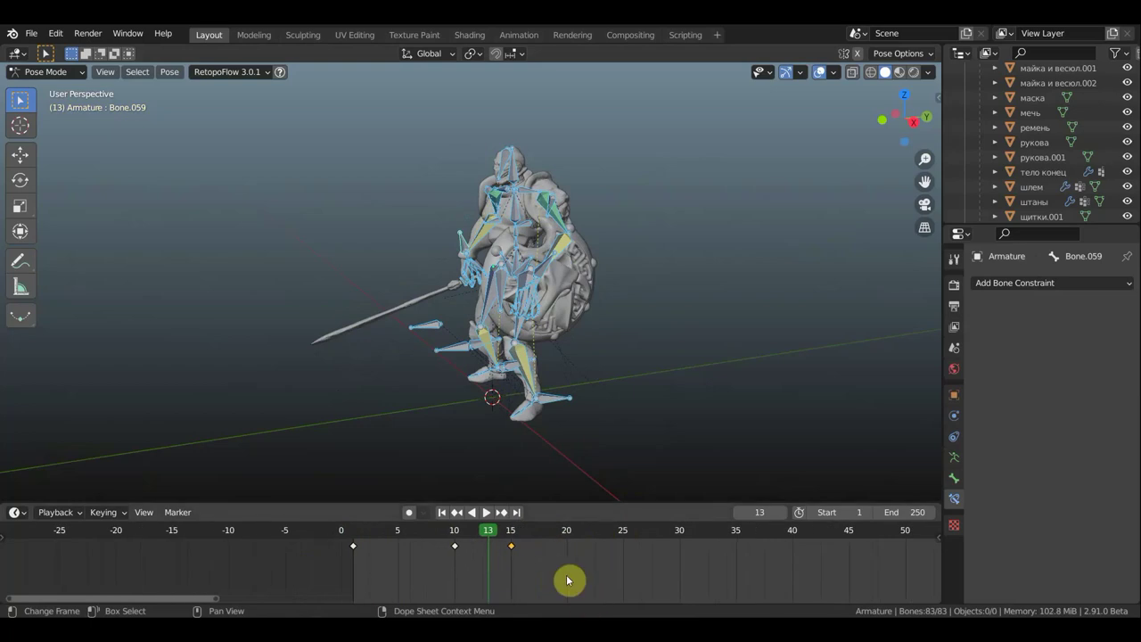
pyautogui.press('g')
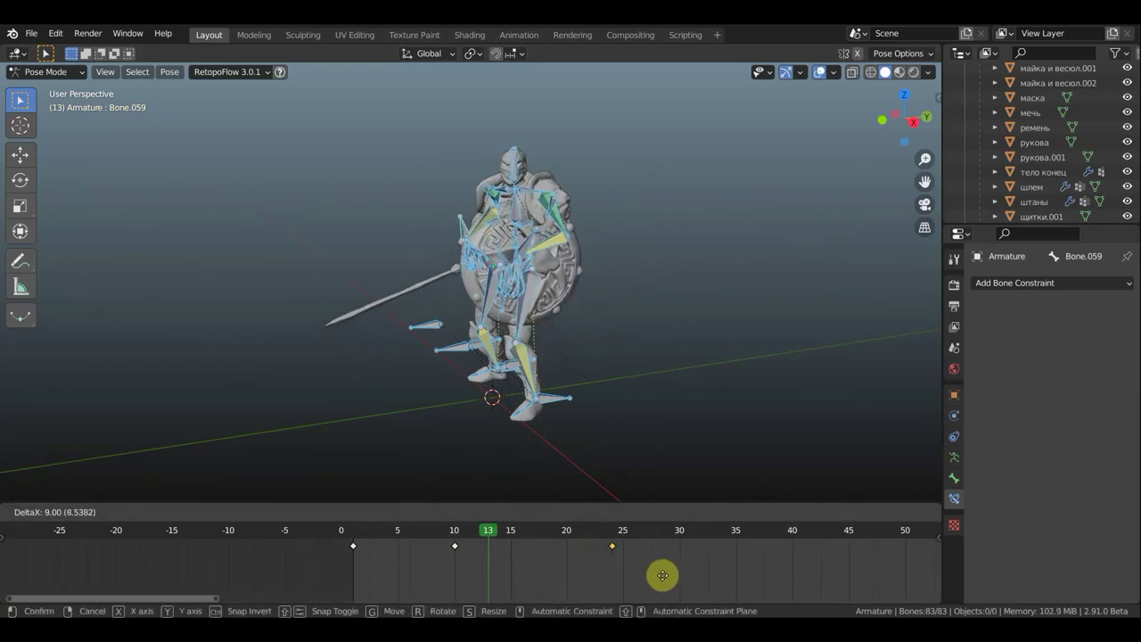
pyautogui.click(674, 574)
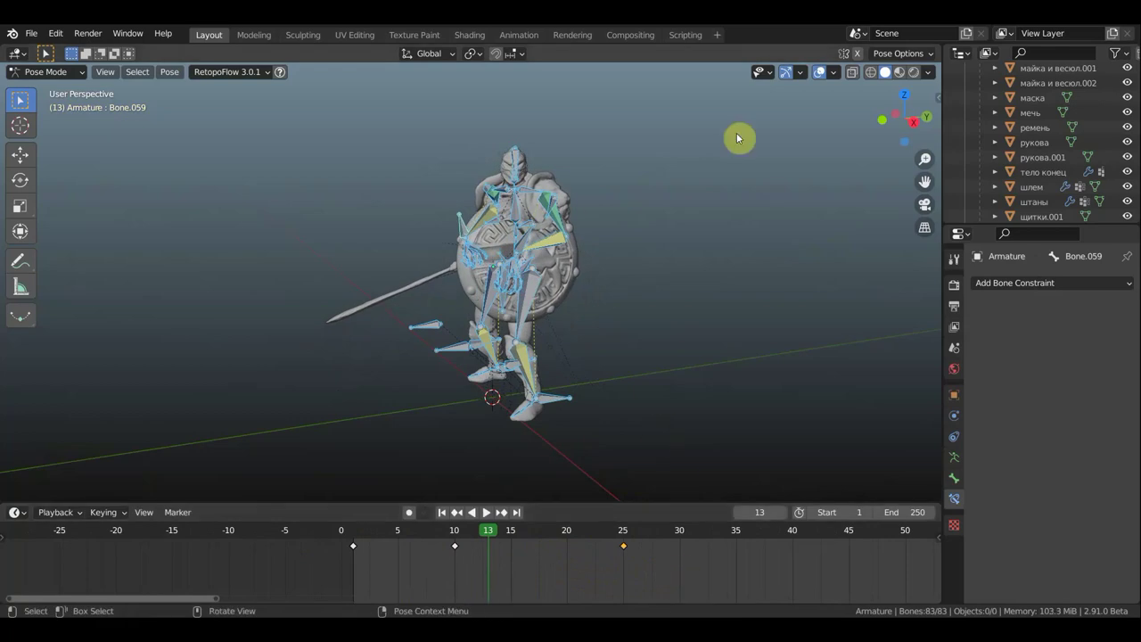
pyautogui.click(817, 71)
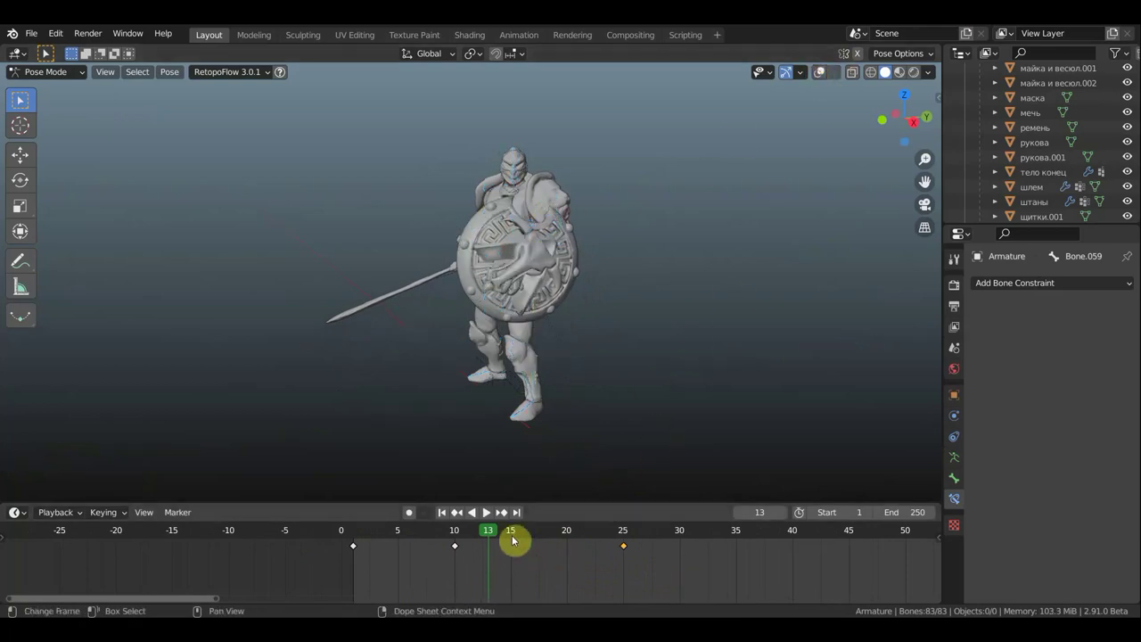
# Play and scrub through the swing, orbiting and zooming to face the warrior.
pyautogui.press('space')
pyautogui.moveTo(436, 530)
pyautogui.mouseDown()
pyautogui.moveTo(327, 526)
pyautogui.moveTo(649, 548)
pyautogui.moveTo(512, 551)
pyautogui.moveTo(621, 560)
pyautogui.mouseUp()
pyautogui.moveTo(681, 451)
pyautogui.mouseDown(button='middle')
pyautogui.moveTo(778, 443)
pyautogui.moveTo(761, 443)
pyautogui.mouseUp(button='middle')
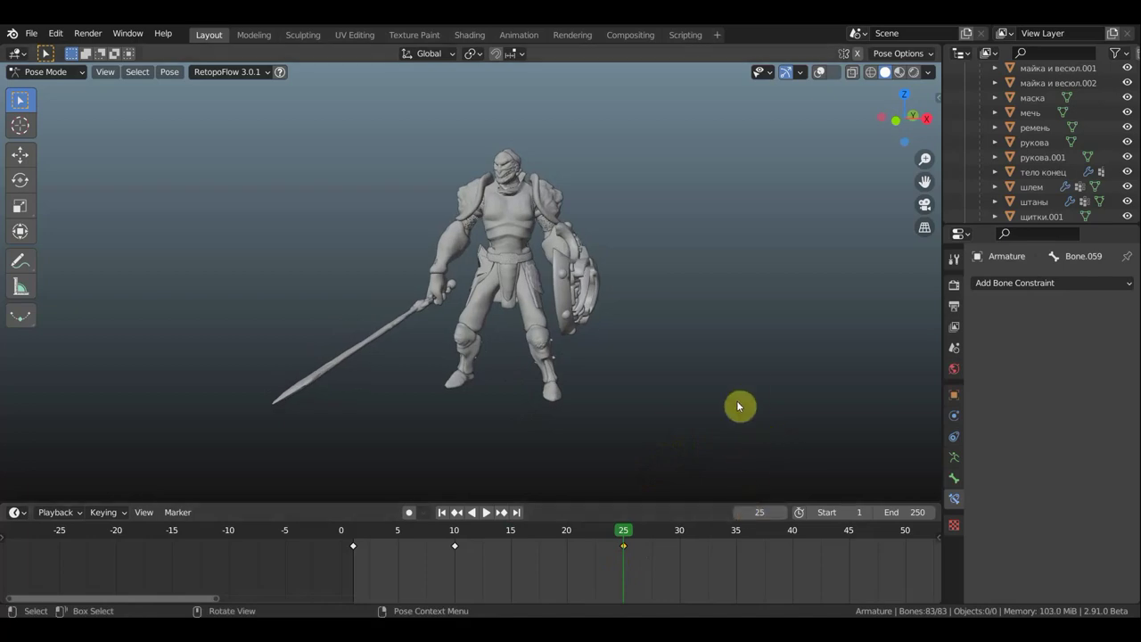
pyautogui.scroll(2, 738, 405)
pyautogui.scroll(-2, 680, 406)
pyautogui.scroll(-1, 680, 408)
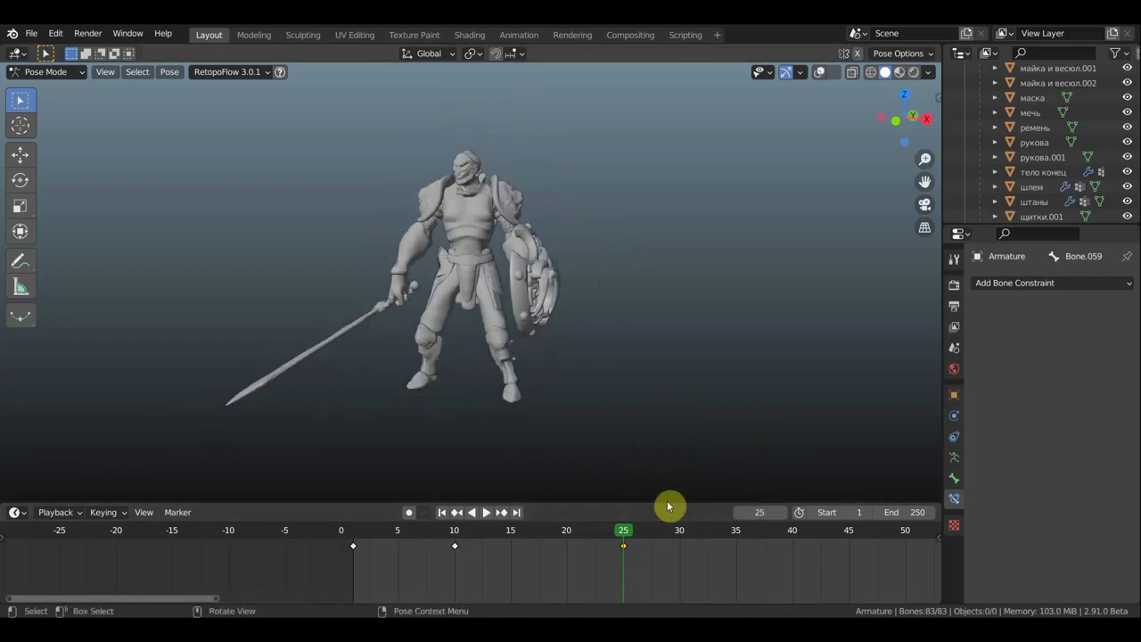
# Scrub back toward frame 0, replay the swing, and stop on frame 10.
pyautogui.moveTo(627, 538); pyautogui.dragTo(458, 527)
pyautogui.press('space')
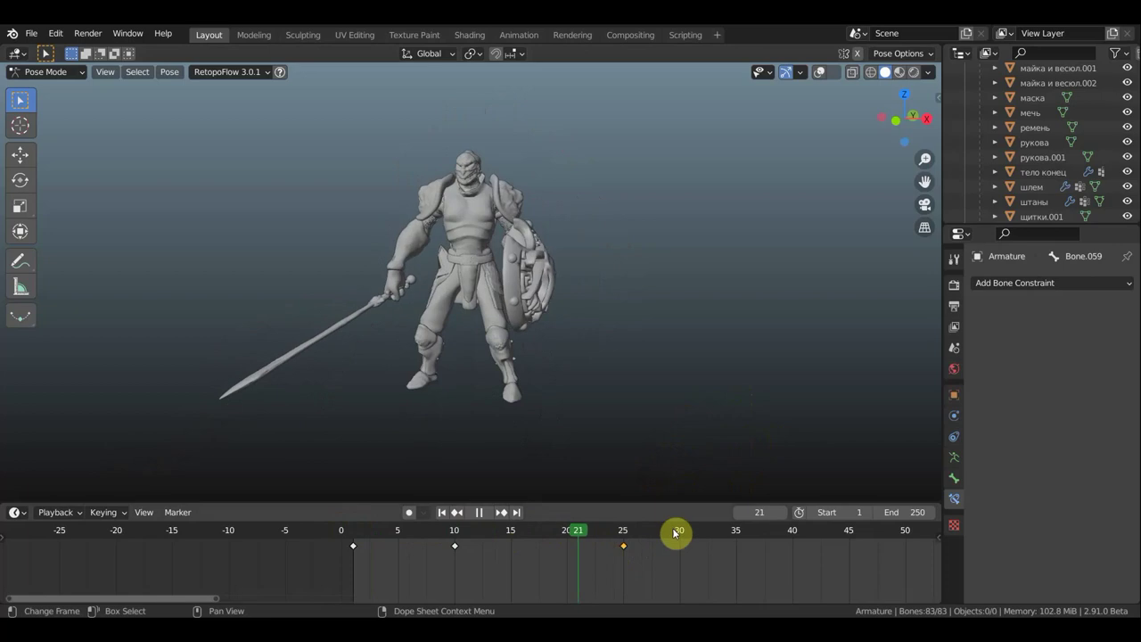
pyautogui.moveTo(794, 529); pyautogui.dragTo(465, 532)
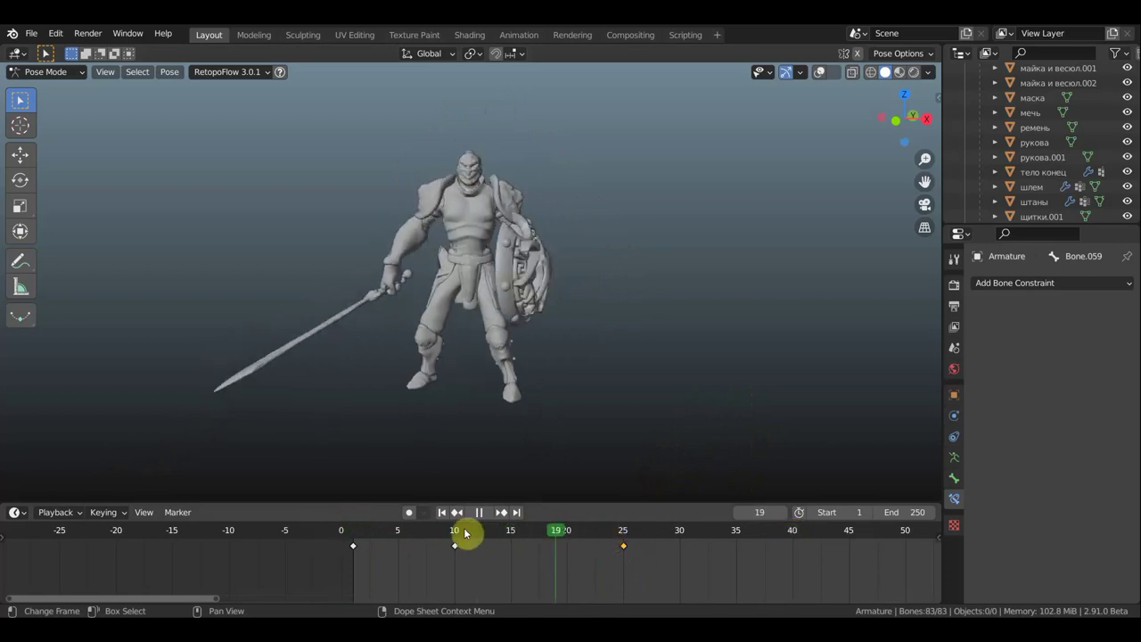
pyautogui.click(465, 532)
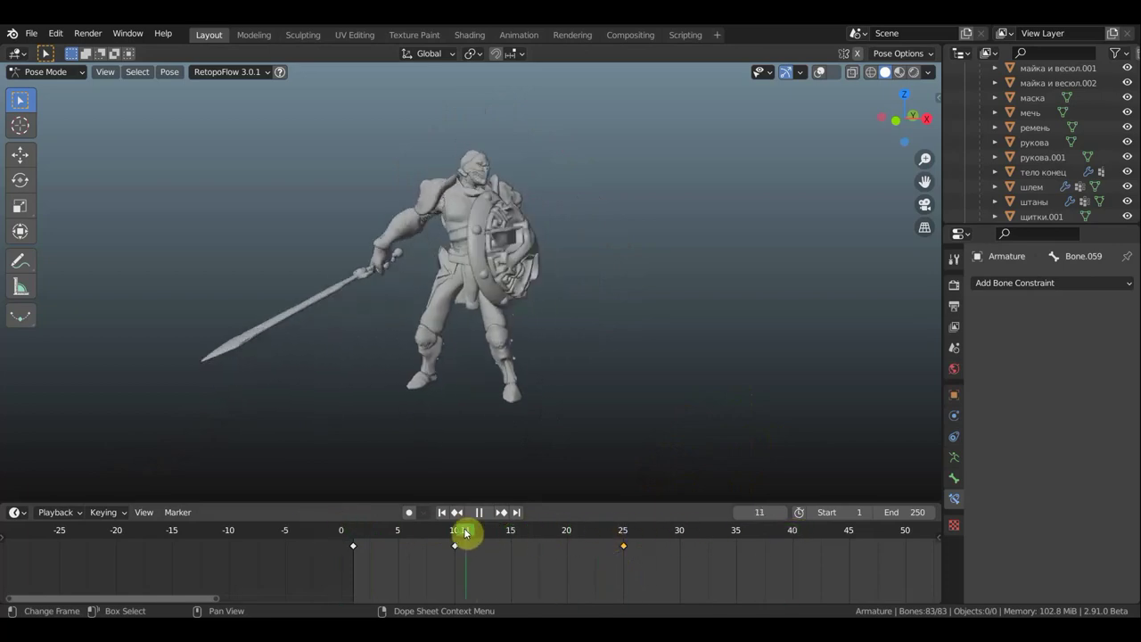
pyautogui.click(455, 532)
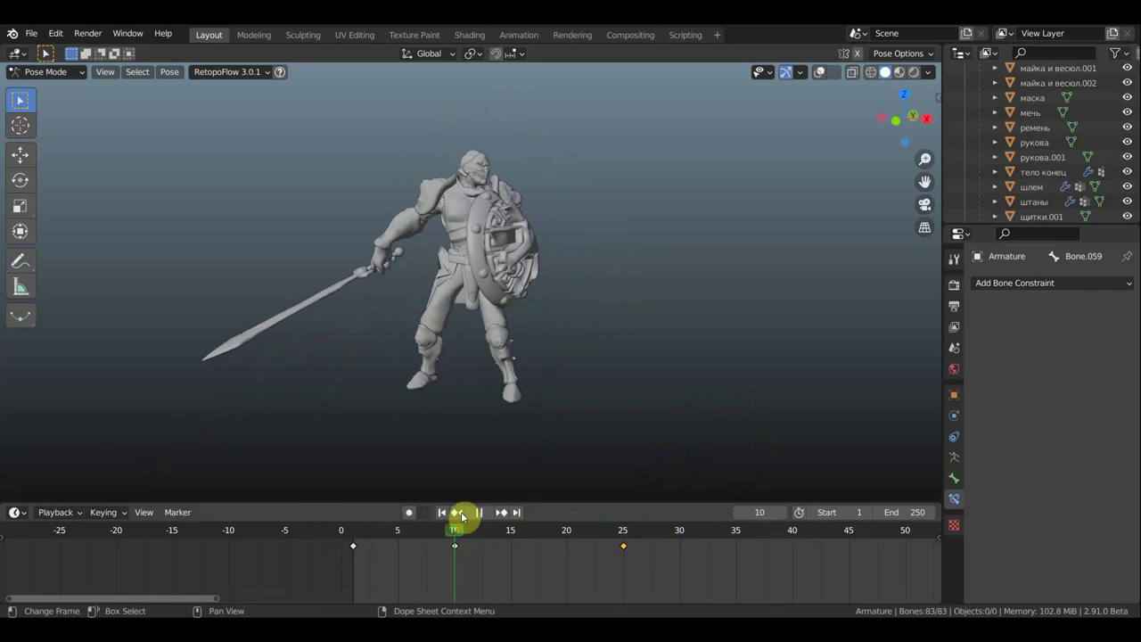
# Show the bones and rotate the sword arm by -93.9°, then by 97.5°.
pyautogui.click(821, 72)
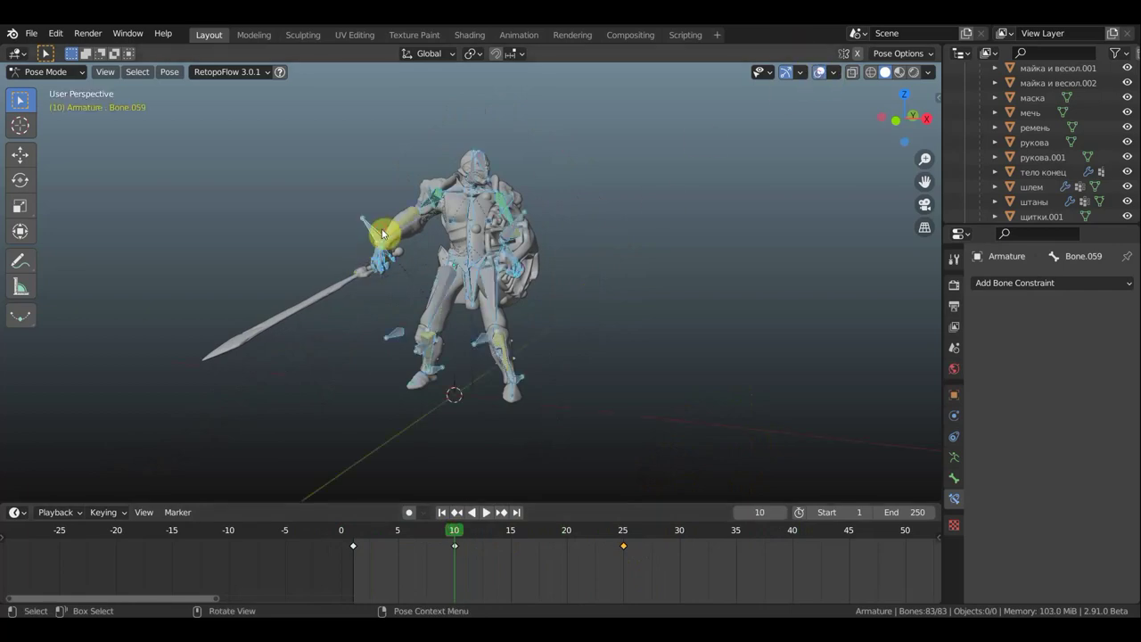
pyautogui.click(501, 284)
pyautogui.press('r')
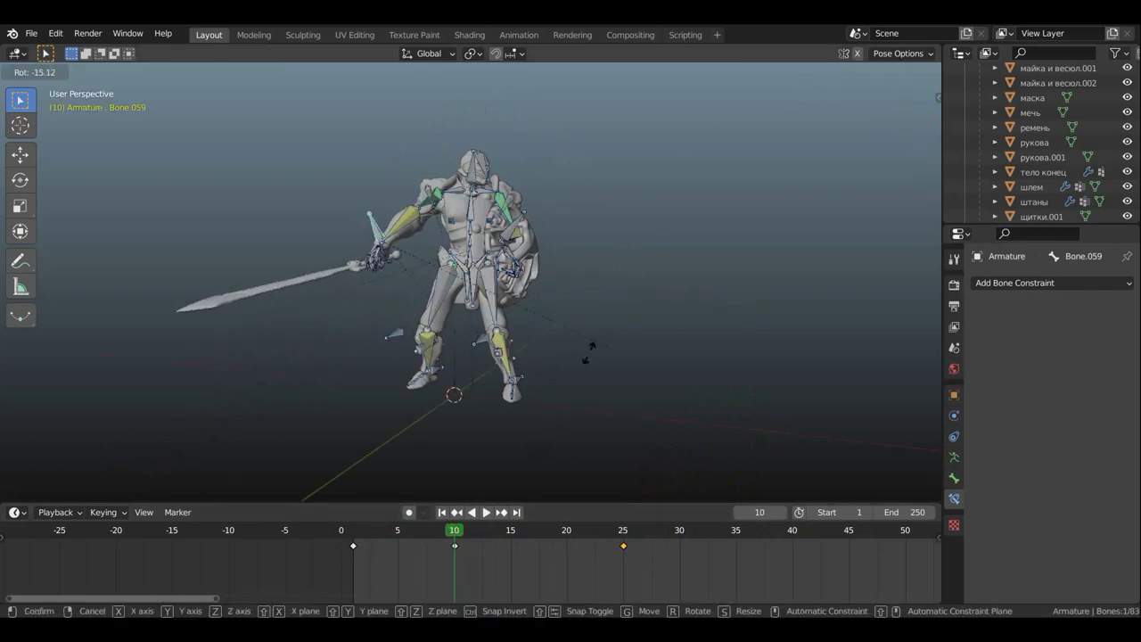
pyautogui.click(364, 326)
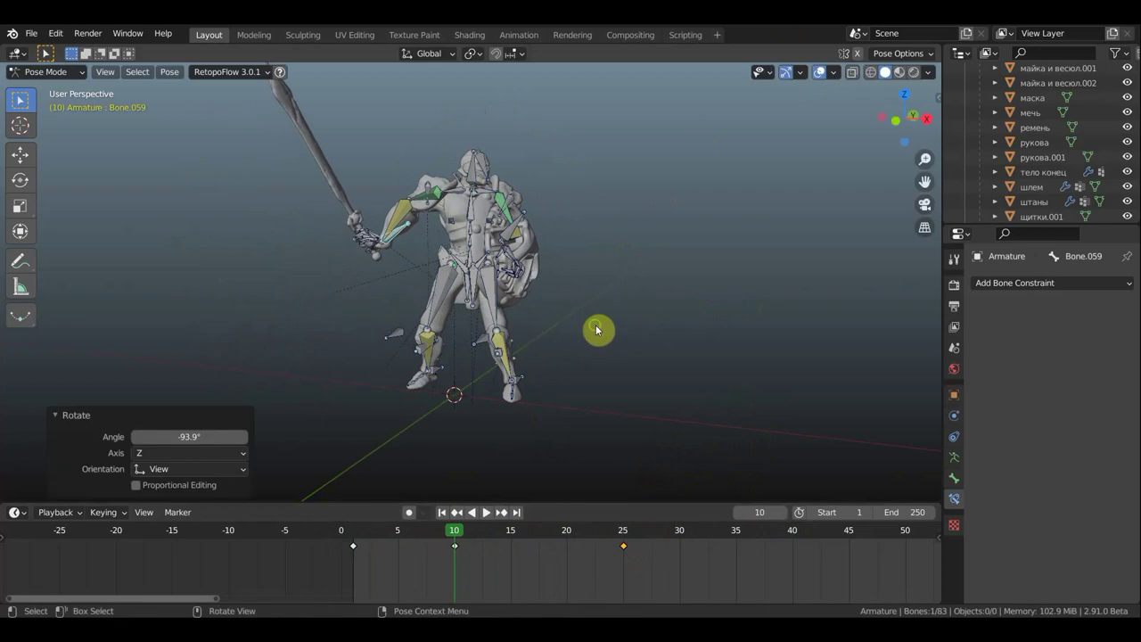
pyautogui.moveTo(597, 326)
pyautogui.mouseDown(button='middle')
pyautogui.moveTo(691, 449)
pyautogui.moveTo(697, 407)
pyautogui.mouseUp(button='middle')
pyautogui.press('r')
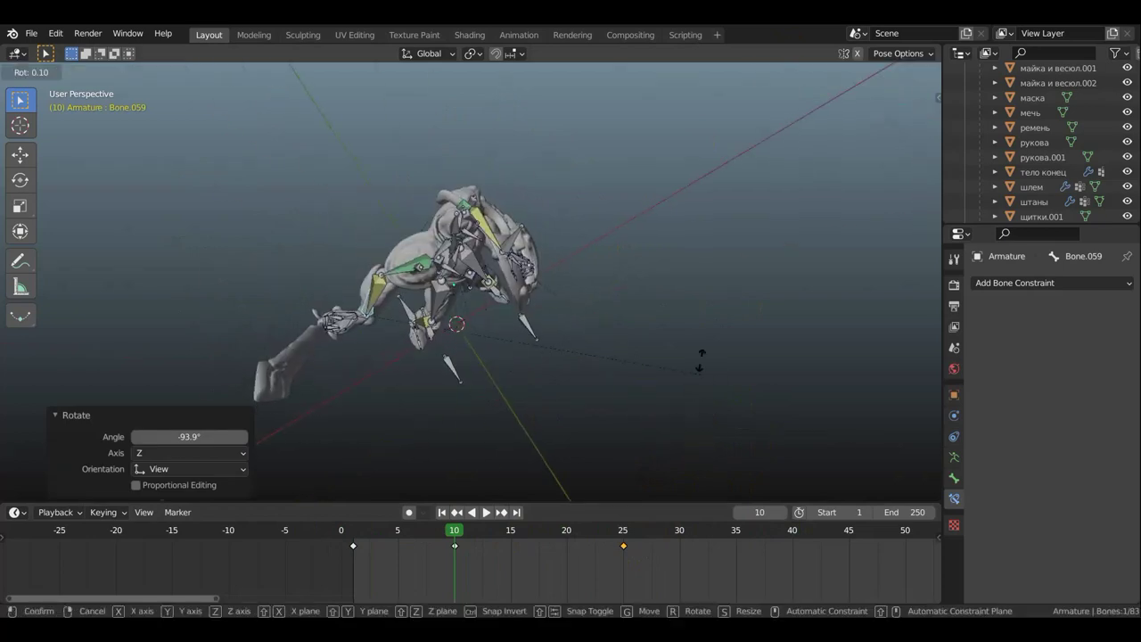
pyautogui.click(370, 234)
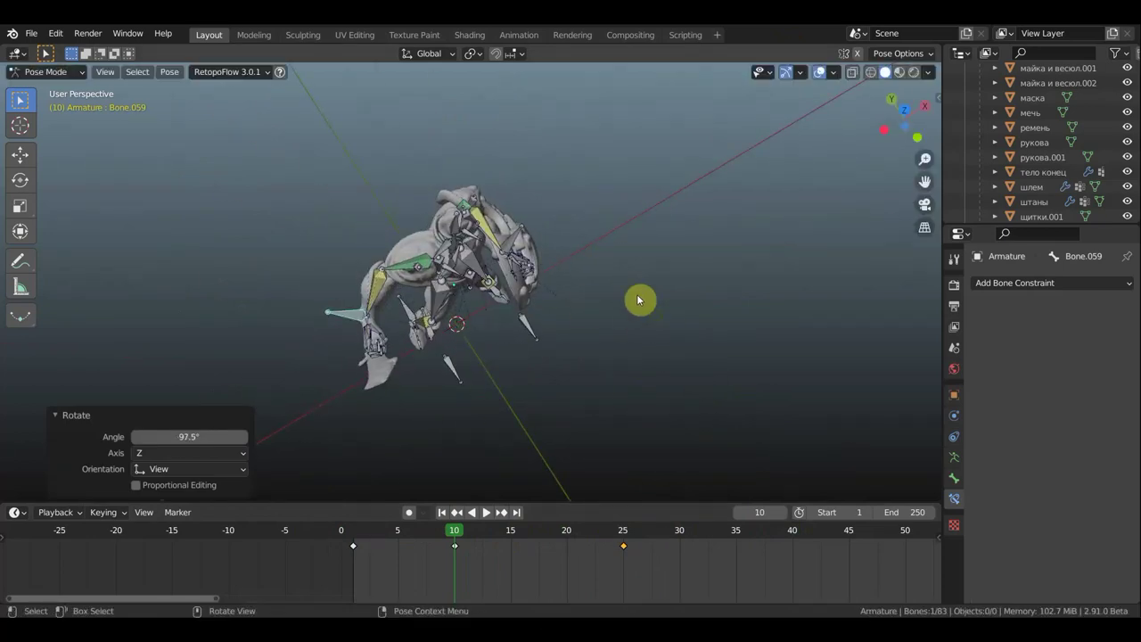
# Refine the sword arm with two more turns, ending with 13° to level the sword forward.
pyautogui.moveTo(636, 300); pyautogui.dragTo(598, 196, button='middle')
pyautogui.press('r')
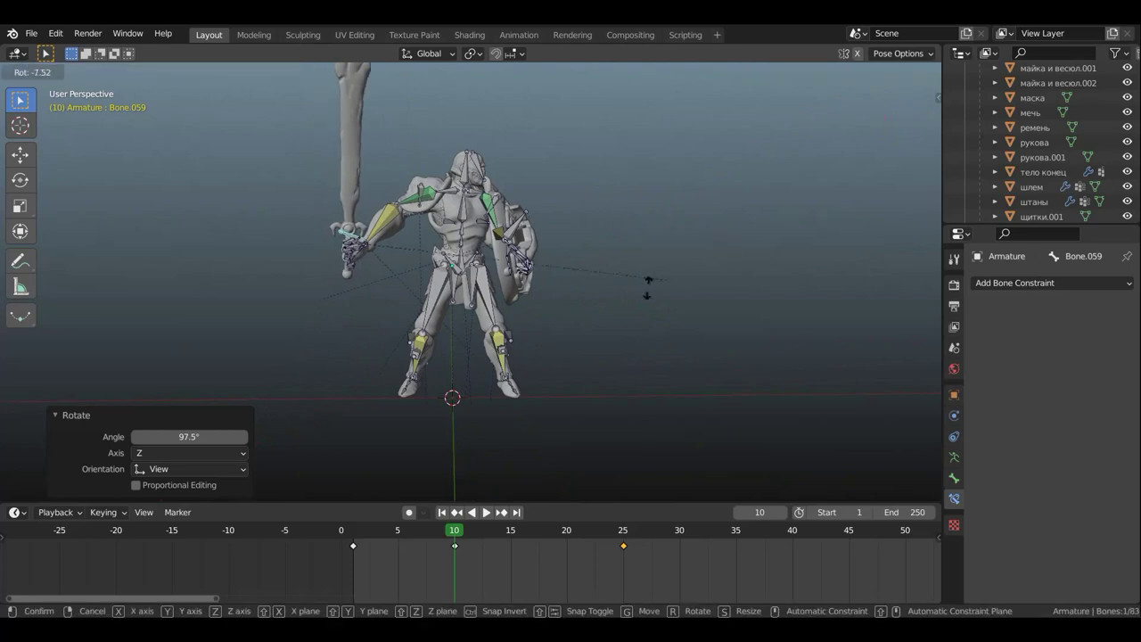
pyautogui.click(372, 270)
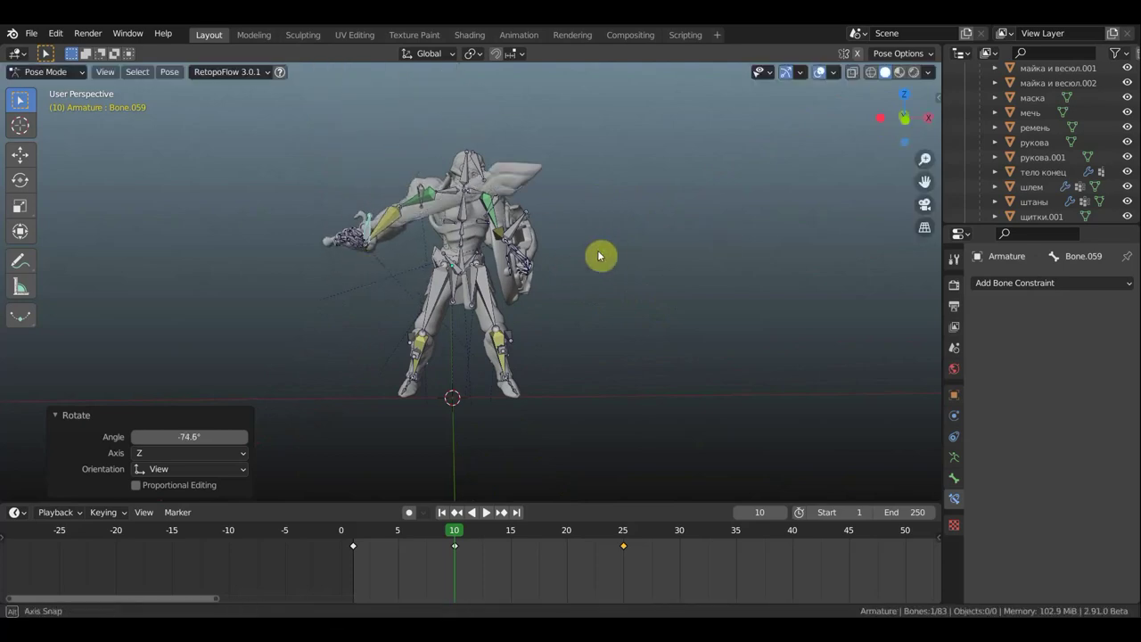
pyautogui.moveTo(598, 255)
pyautogui.mouseDown(button='middle')
pyautogui.moveTo(515, 369)
pyautogui.moveTo(544, 339)
pyautogui.mouseUp(button='middle')
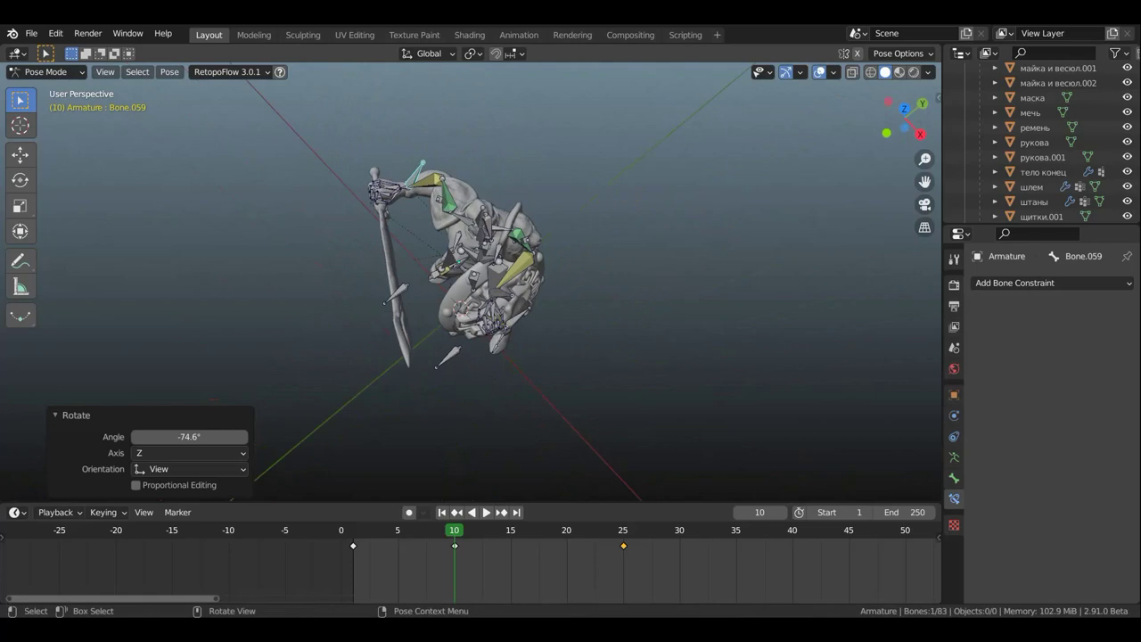
pyautogui.press('r')
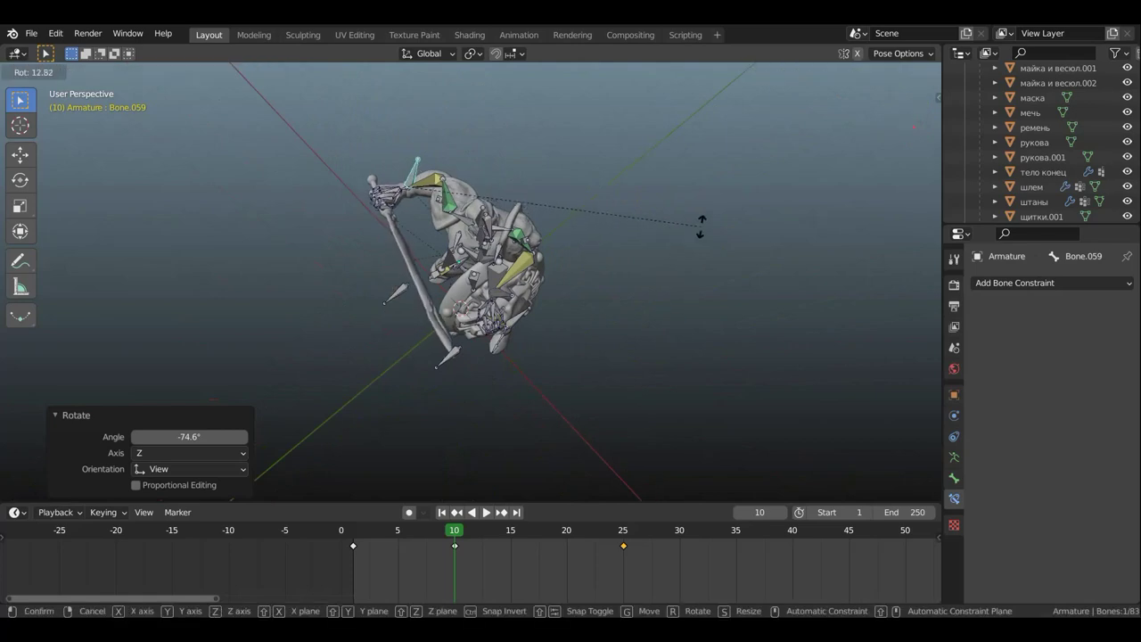
pyautogui.click(701, 225)
pyautogui.moveTo(713, 253)
pyautogui.mouseDown(button='middle')
pyautogui.moveTo(822, 194)
pyautogui.moveTo(804, 136)
pyautogui.mouseUp(button='middle')
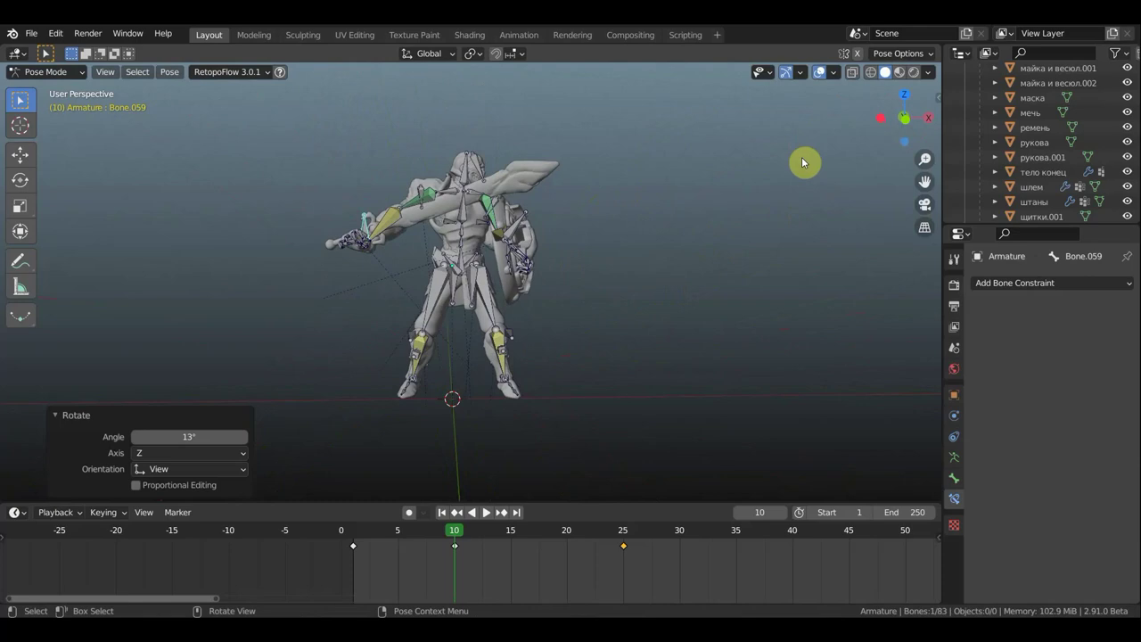
# Key all bones' location and rotation at frame 10 and scrub the swing, checking frame 25.
pyautogui.press('a')
pyautogui.press('i')
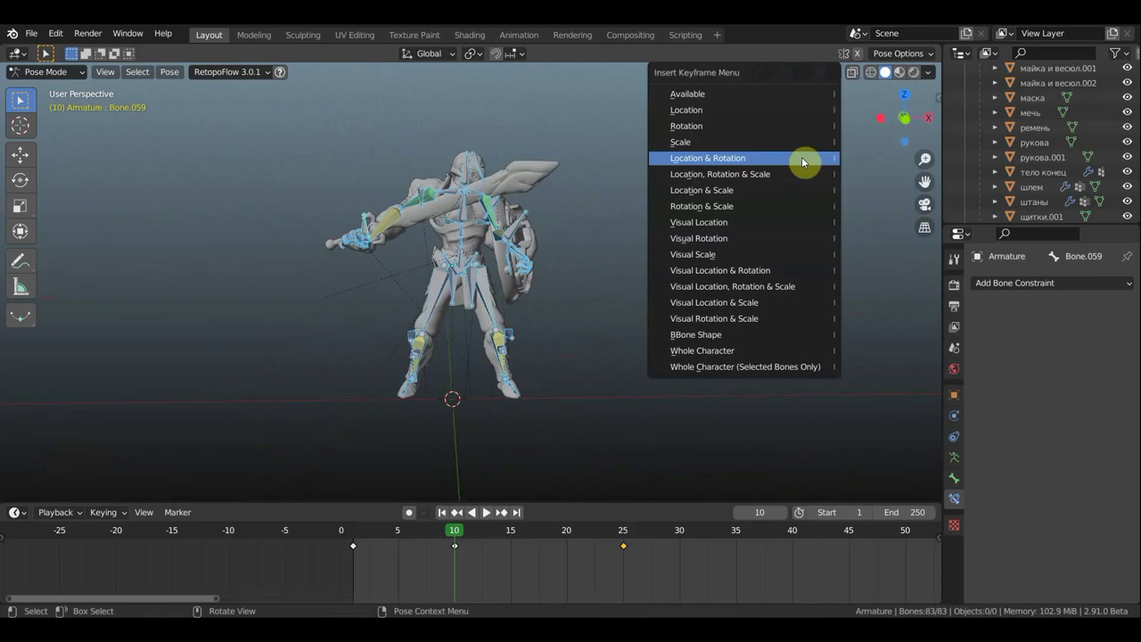
pyautogui.click(802, 157)
pyautogui.click(470, 511)
pyautogui.moveTo(456, 532); pyautogui.dragTo(357, 543)
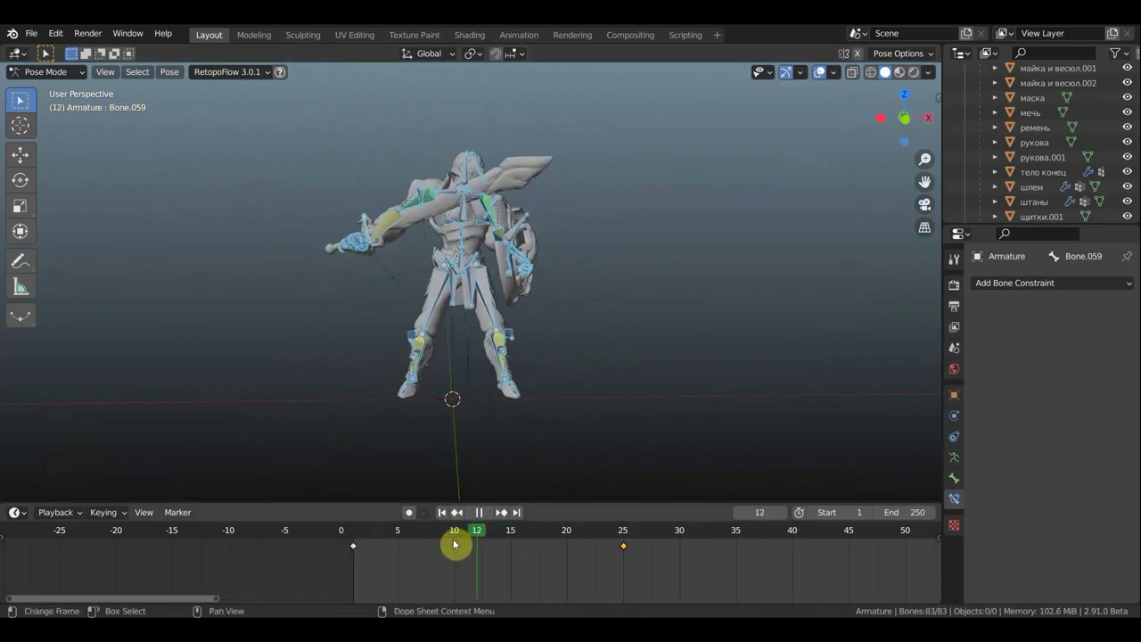
pyautogui.click(622, 553)
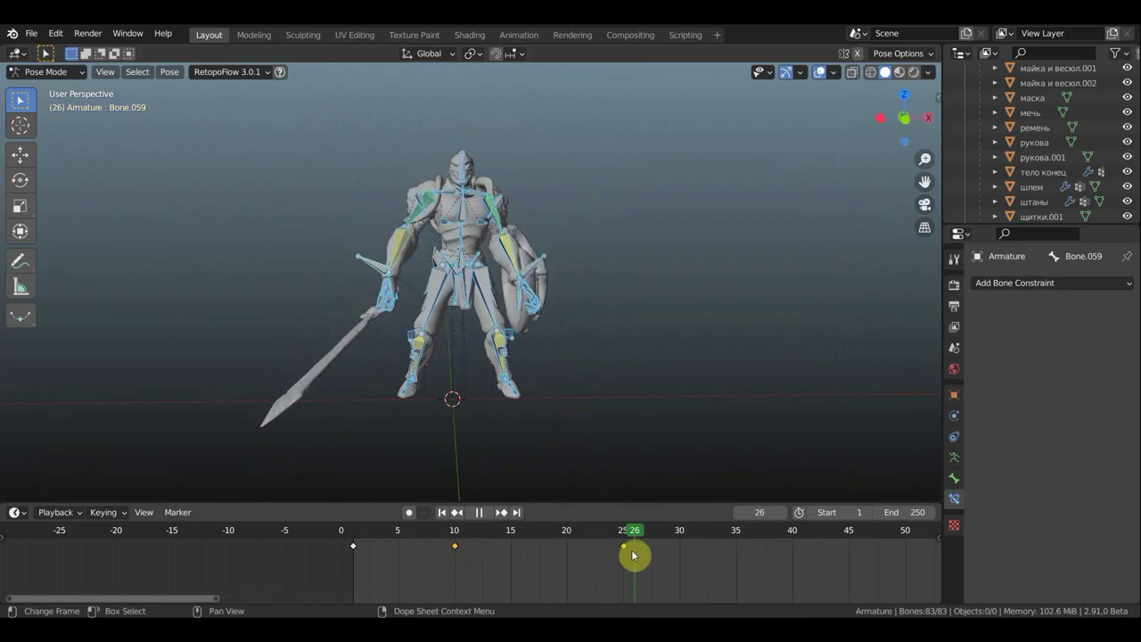
pyautogui.moveTo(633, 556); pyautogui.dragTo(505, 551)
pyautogui.moveTo(558, 547)
pyautogui.mouseDown()
pyautogui.moveTo(650, 553)
pyautogui.moveTo(433, 542)
pyautogui.moveTo(454, 546)
pyautogui.mouseUp()
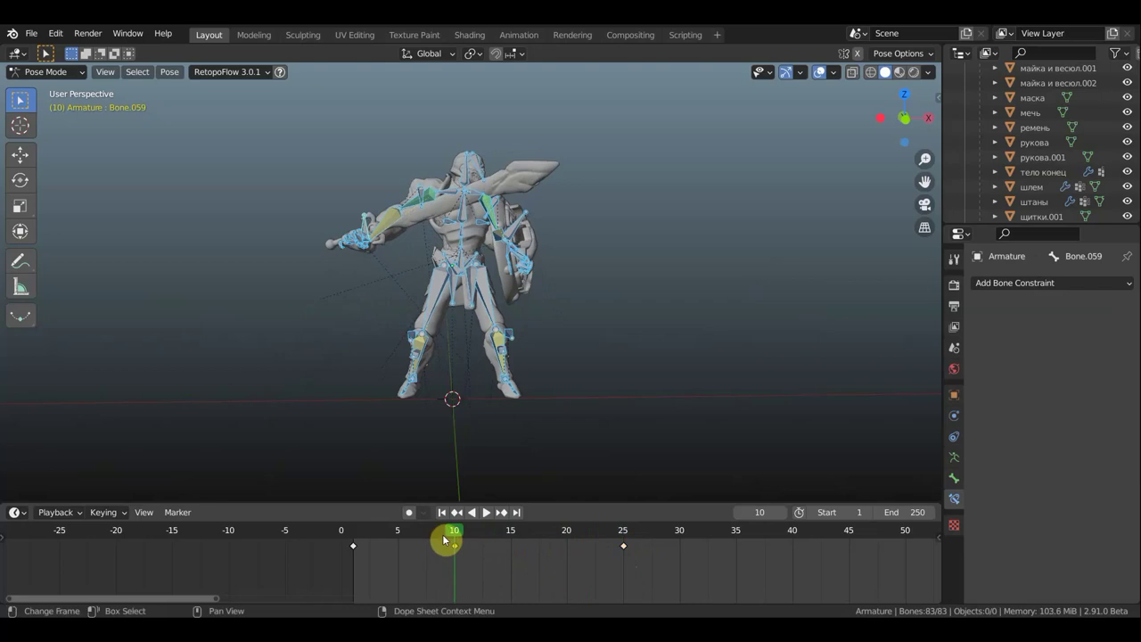
# Shift the new key to frame 15, return it to frame 10, and play.
pyautogui.moveTo(444, 536)
pyautogui.mouseDown()
pyautogui.moveTo(498, 540)
pyautogui.moveTo(387, 537)
pyautogui.moveTo(573, 535)
pyautogui.moveTo(519, 539)
pyautogui.mouseUp()
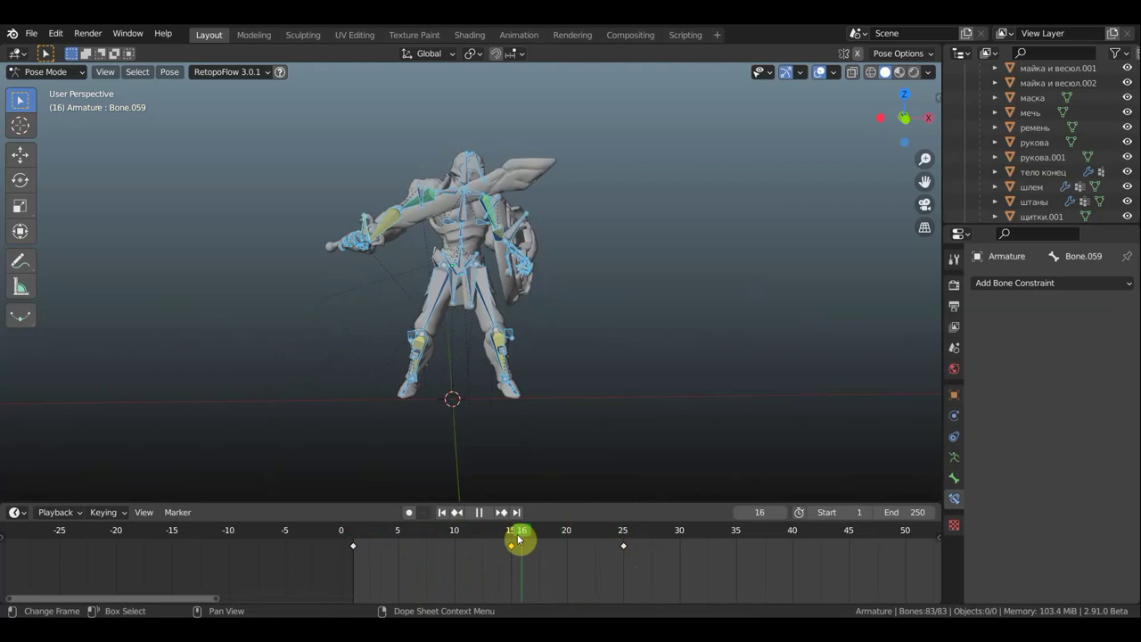
pyautogui.press('g')
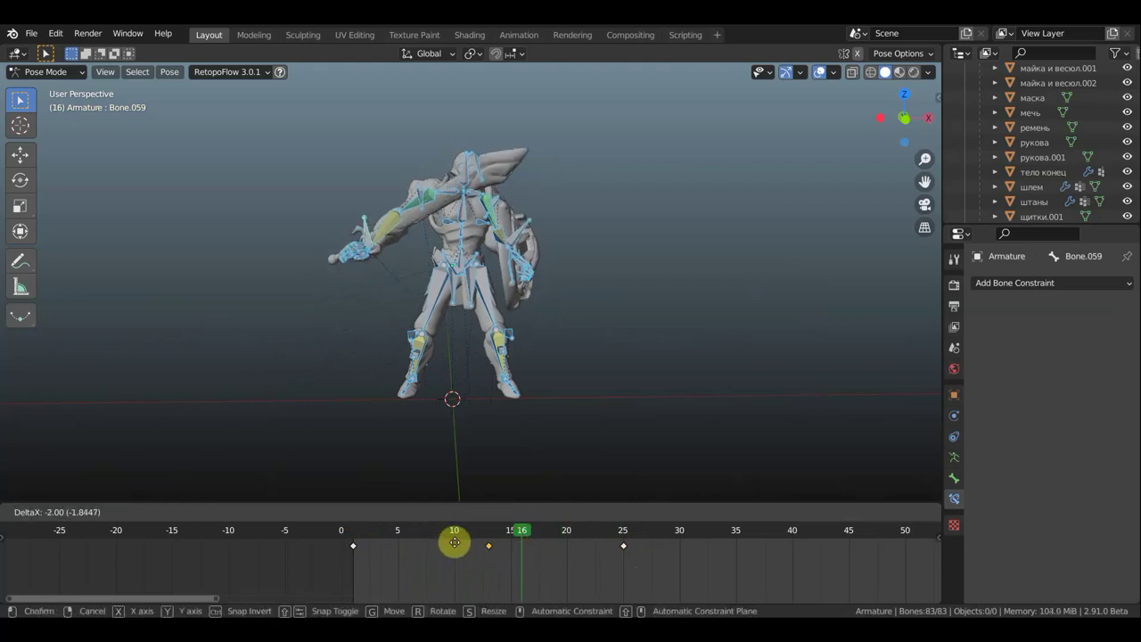
pyautogui.click(435, 546)
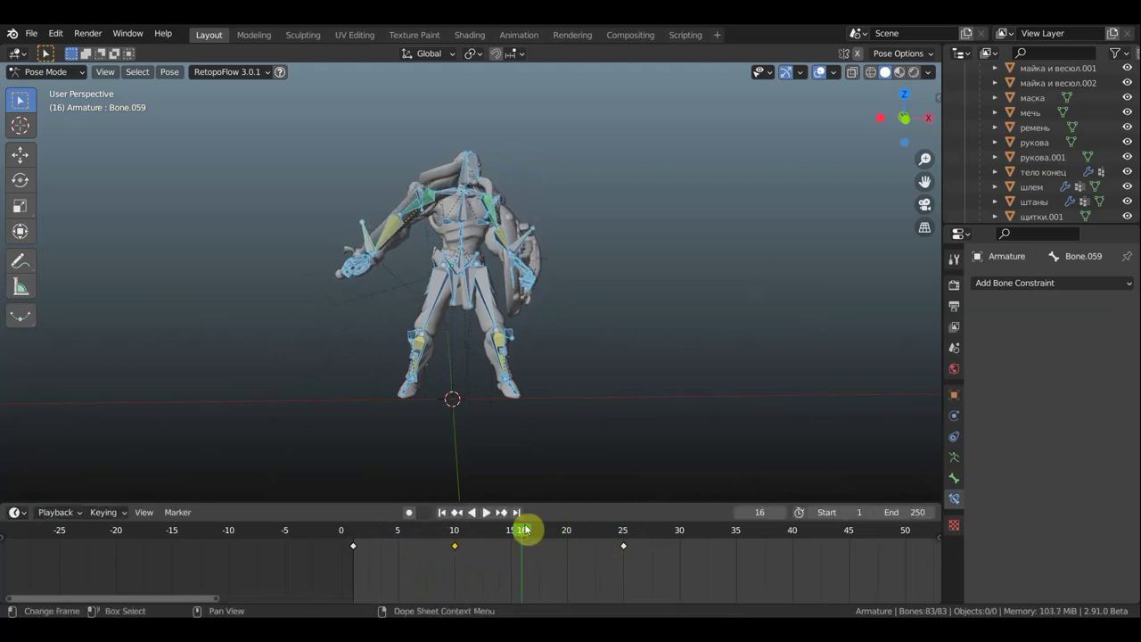
pyautogui.press('space')
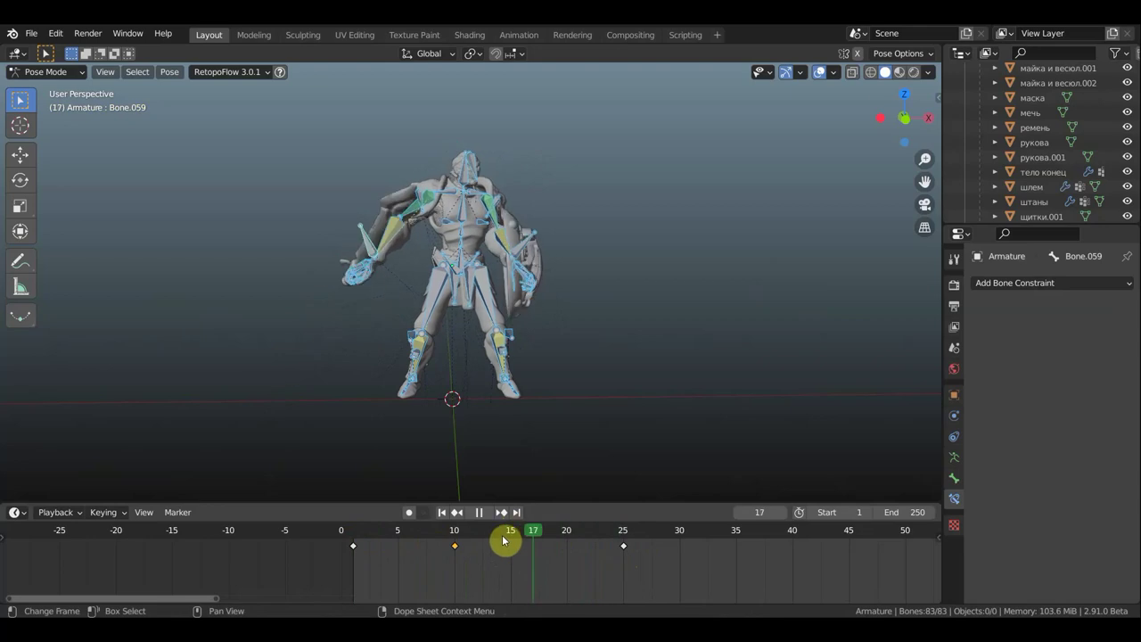
# Hide the overlays and play the swing, stopping around frame 10 to inspect it.
pyautogui.click(820, 71)
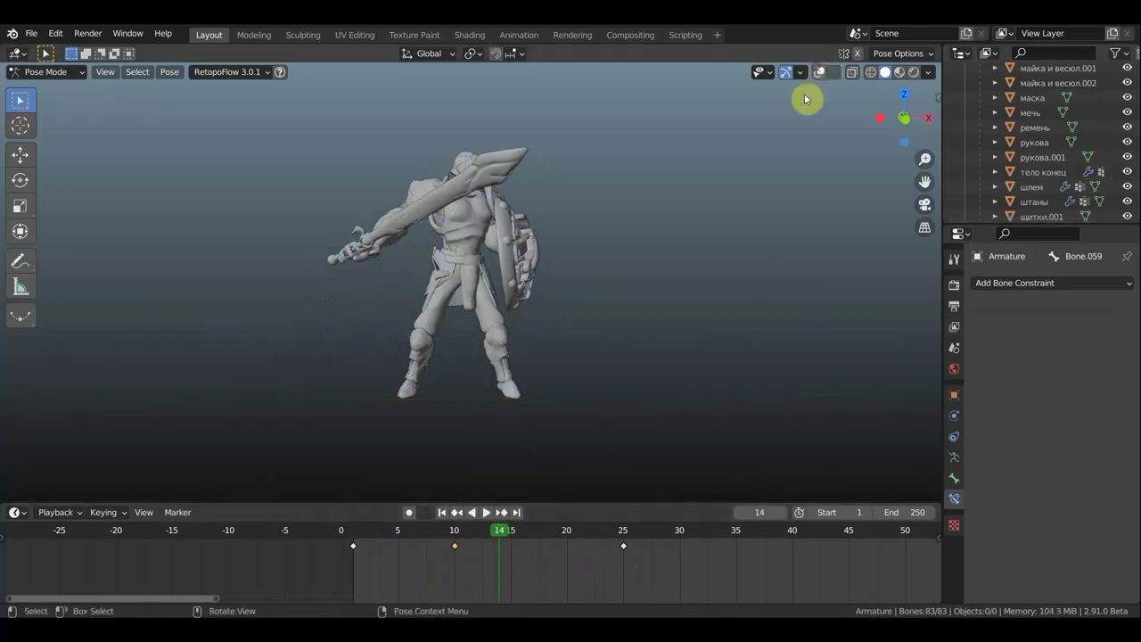
pyautogui.moveTo(744, 215)
pyautogui.mouseDown(button='middle')
pyautogui.moveTo(649, 224)
pyautogui.moveTo(660, 222)
pyautogui.mouseUp(button='middle')
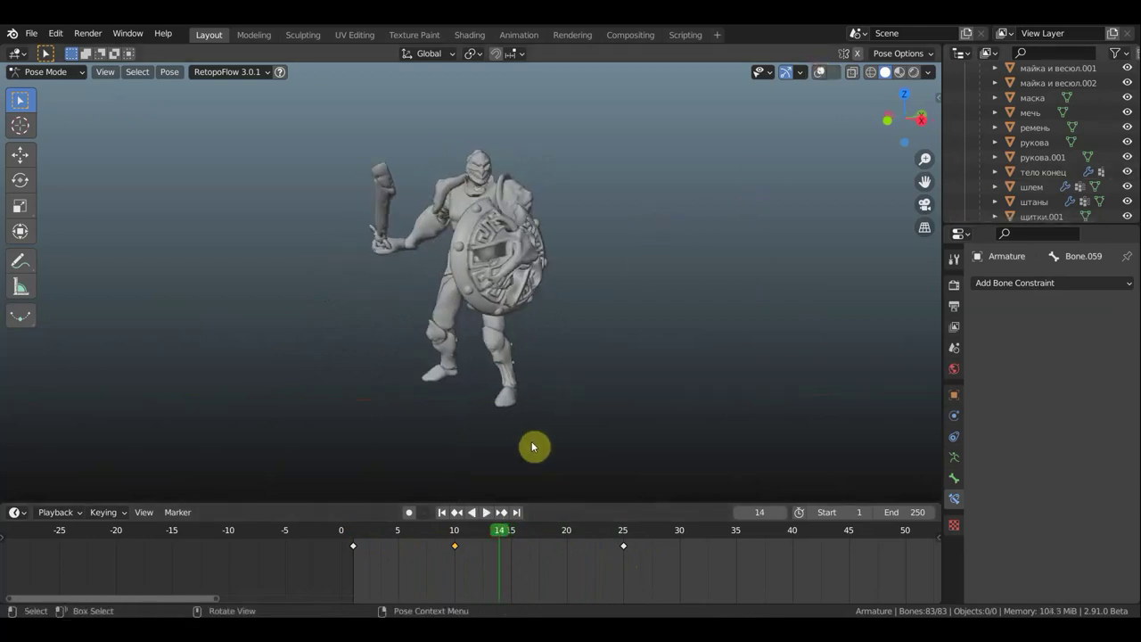
pyautogui.press('space')
pyautogui.click(331, 538)
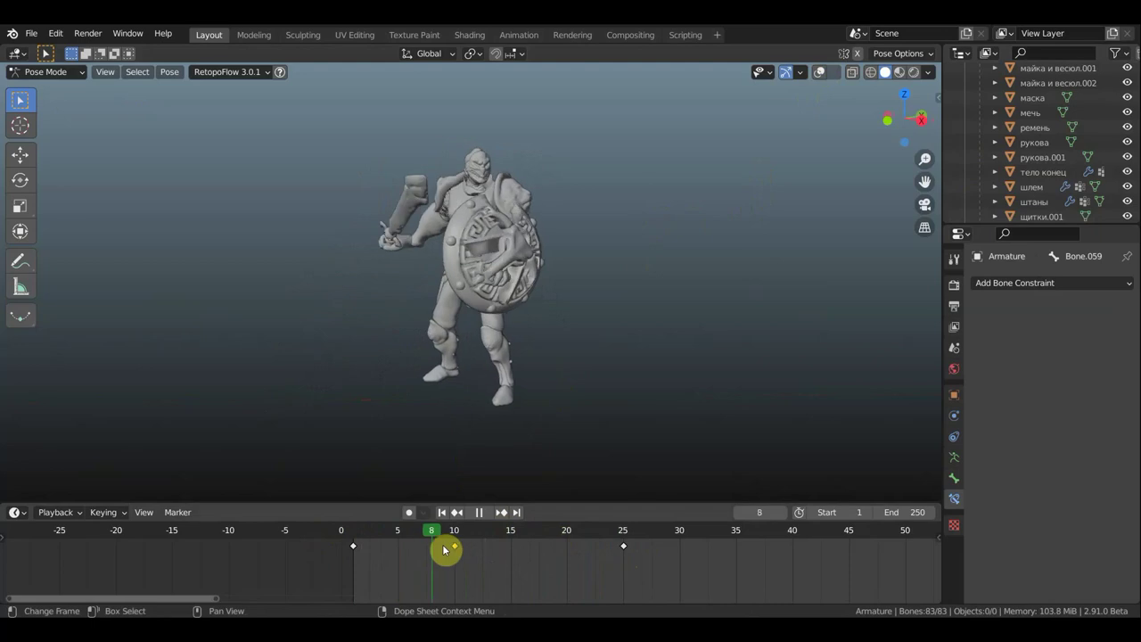
pyautogui.moveTo(443, 550); pyautogui.dragTo(459, 553)
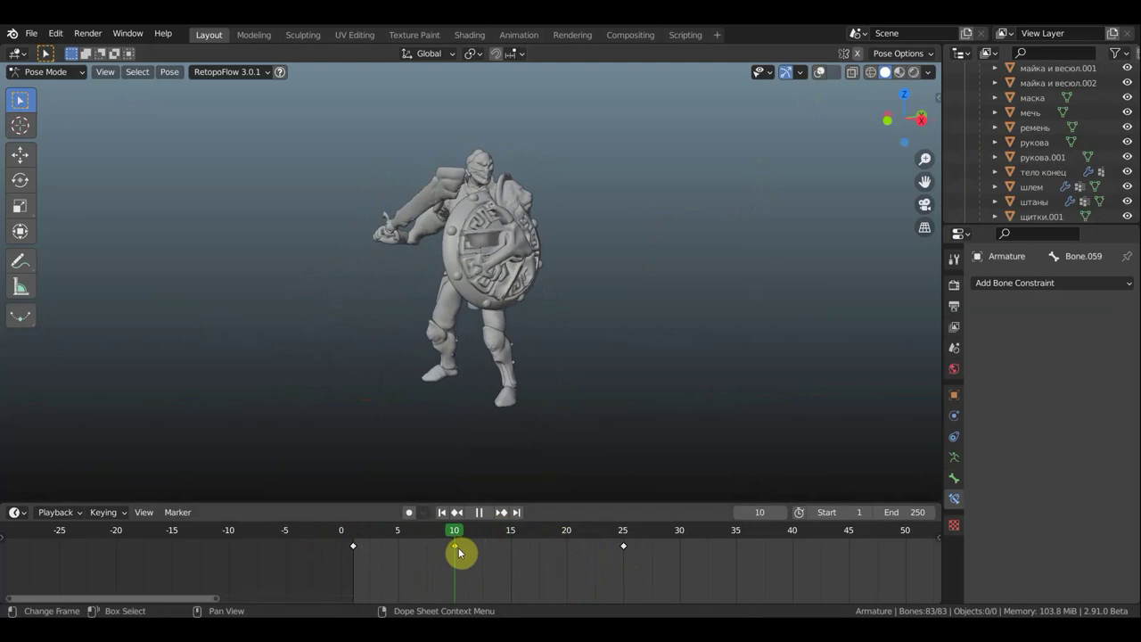
pyautogui.press('space')
pyautogui.moveTo(667, 265); pyautogui.dragTo(746, 256, button='middle')
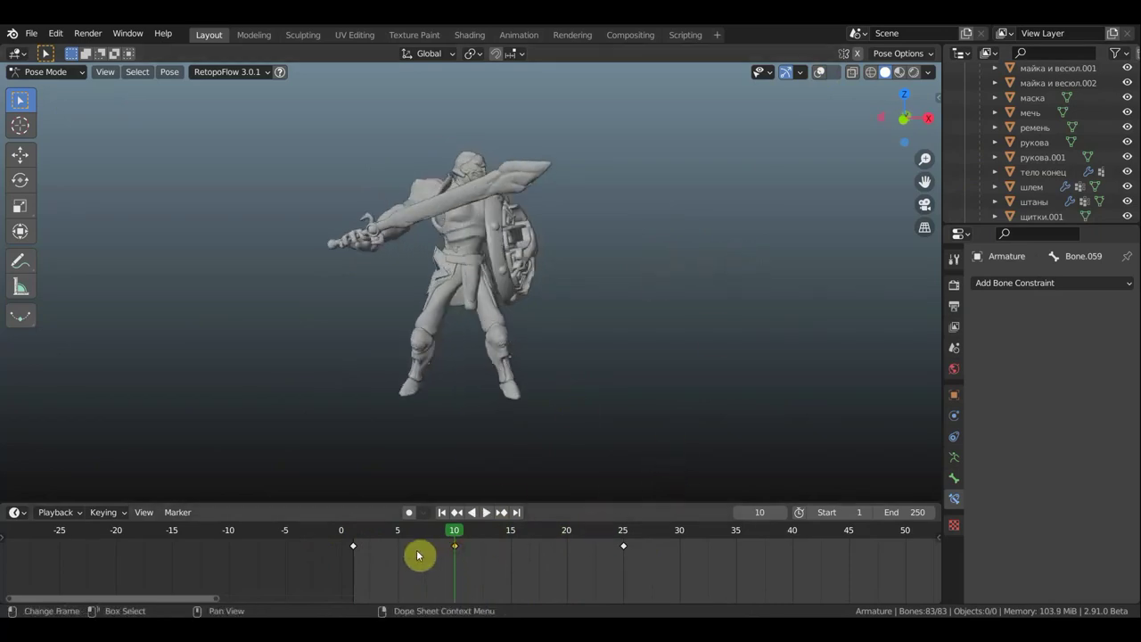
pyautogui.moveTo(468, 536)
pyautogui.mouseDown()
pyautogui.moveTo(555, 558)
pyautogui.moveTo(438, 542)
pyautogui.mouseUp()
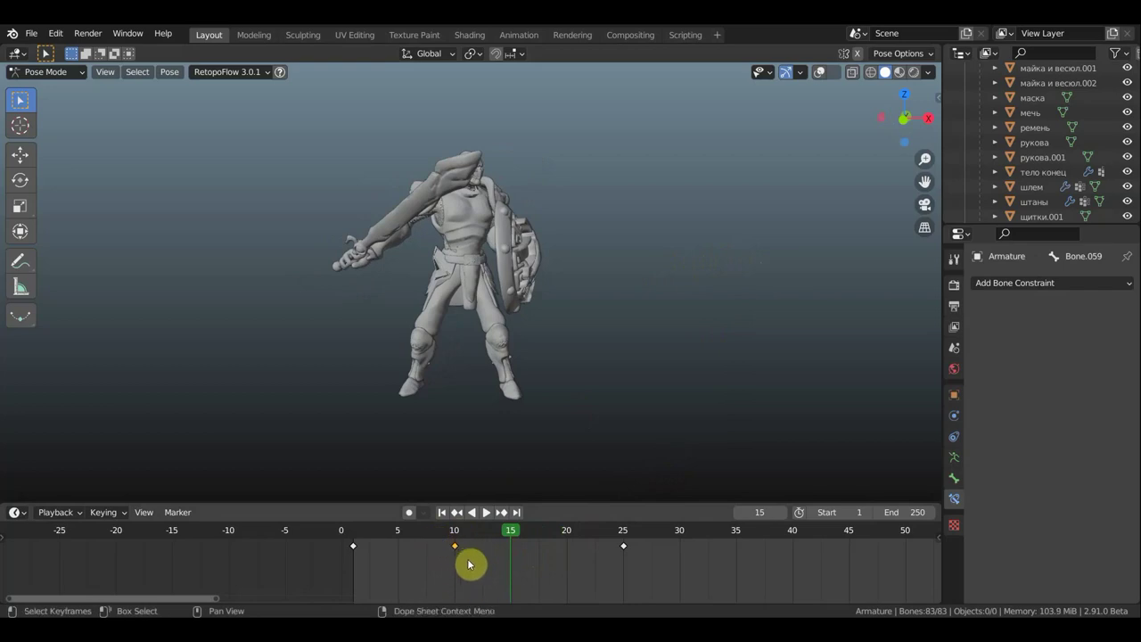
# Duplicate the frame-10 key onto frame 15, then park the playhead at frame 30 with overlays shown.
pyautogui.hotkey('shift', 'd')
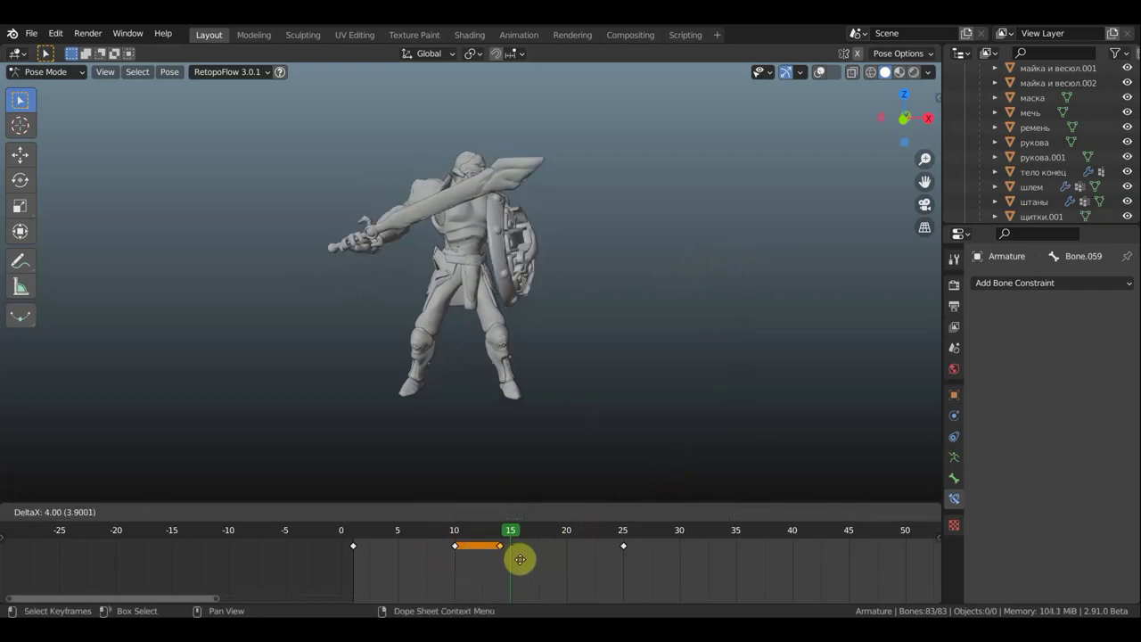
pyautogui.click(510, 533)
pyautogui.moveTo(510, 533)
pyautogui.mouseDown()
pyautogui.moveTo(402, 528)
pyautogui.moveTo(624, 533)
pyautogui.mouseUp()
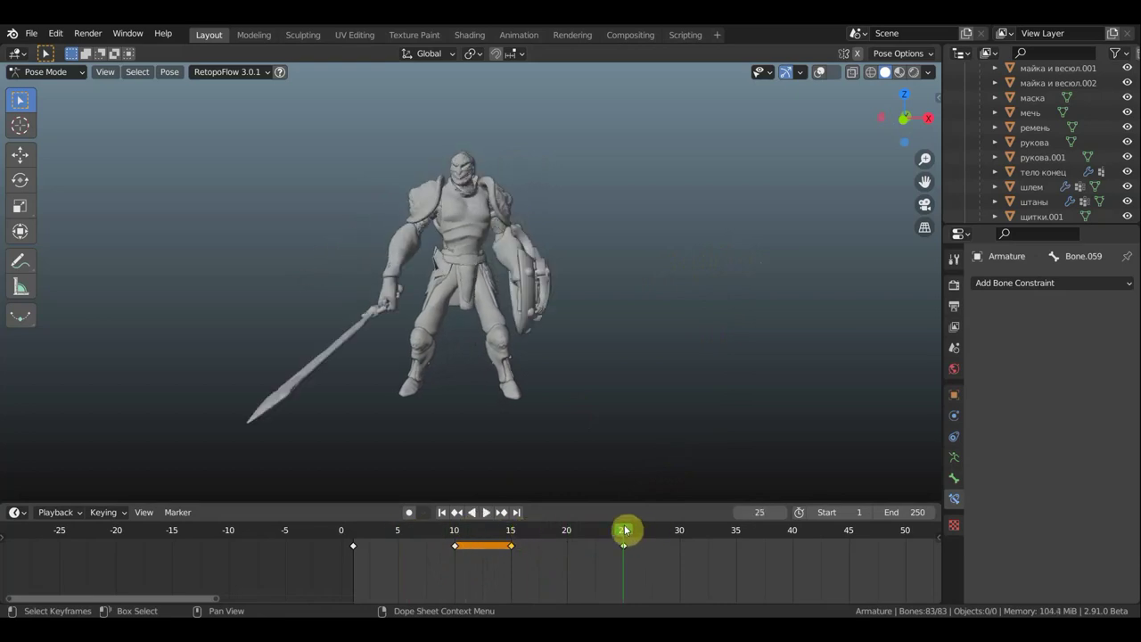
pyautogui.moveTo(713, 428); pyautogui.dragTo(644, 428, button='middle')
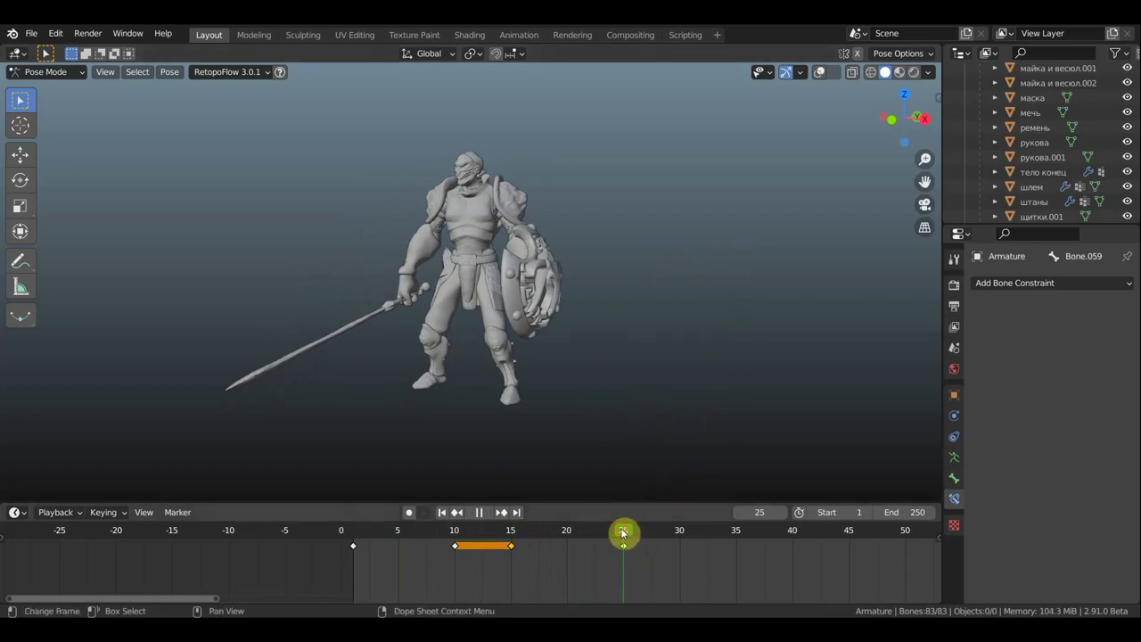
pyautogui.moveTo(623, 534); pyautogui.dragTo(664, 535)
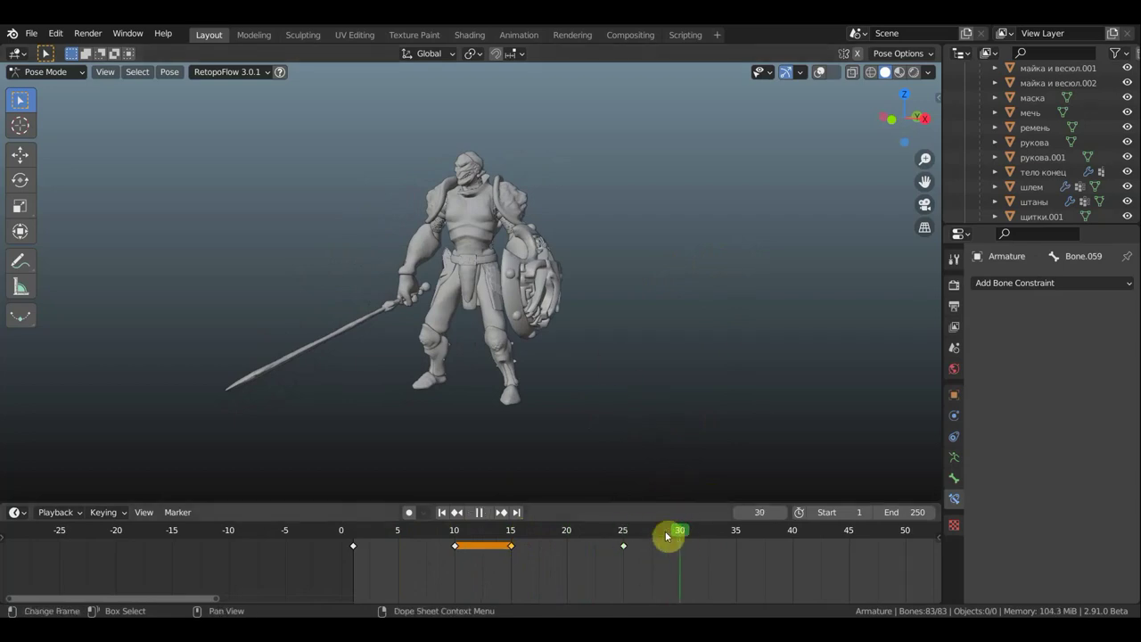
pyautogui.moveTo(682, 543); pyautogui.dragTo(681, 540)
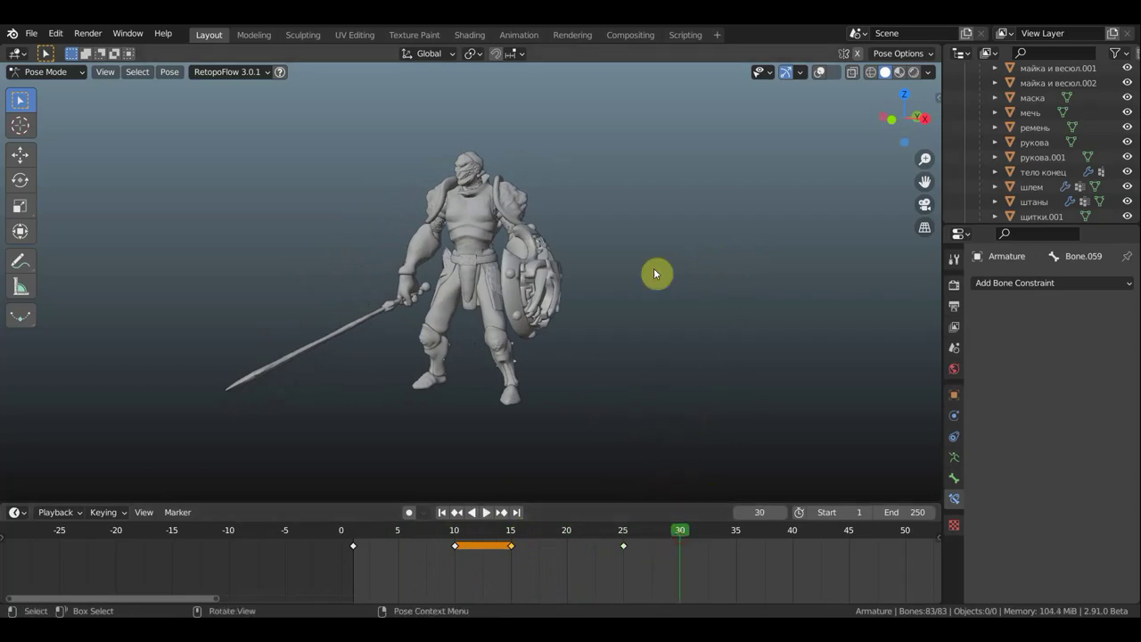
pyautogui.click(819, 72)
# Raise the whole character by moving the root bone.
pyautogui.moveTo(693, 181); pyautogui.dragTo(522, 255, button='middle')
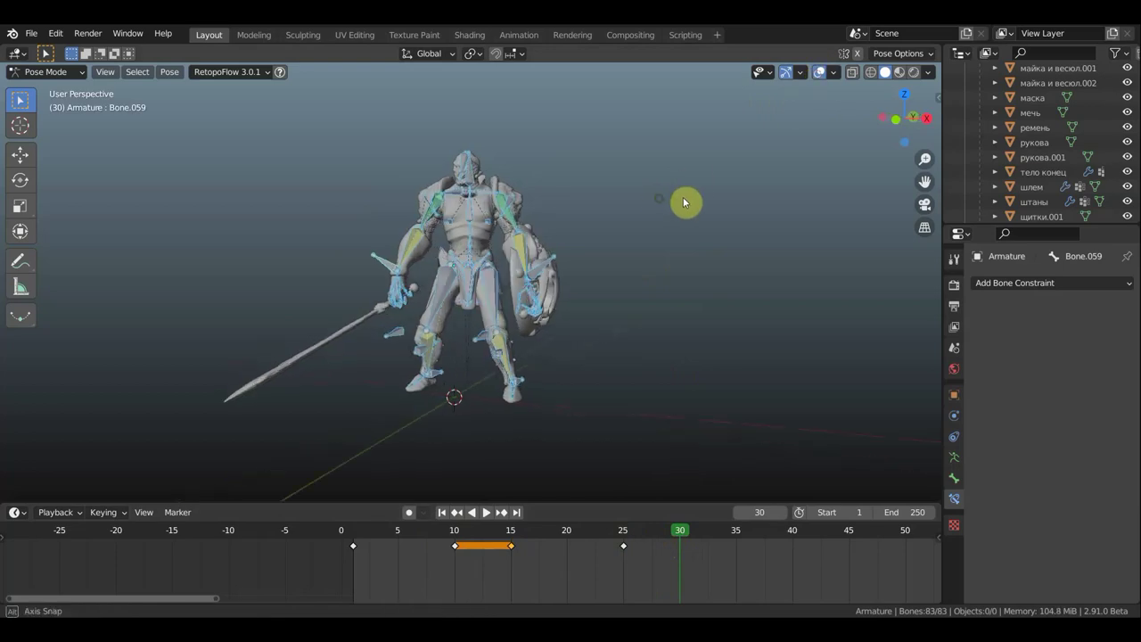
pyautogui.scroll(2, 465, 260)
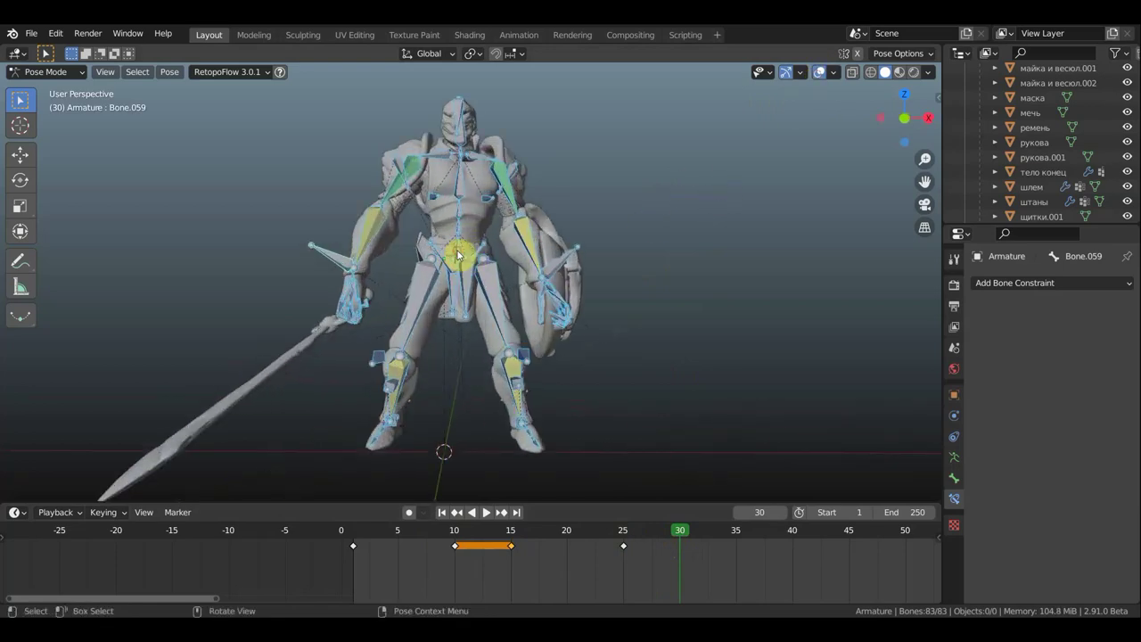
pyautogui.click(444, 256)
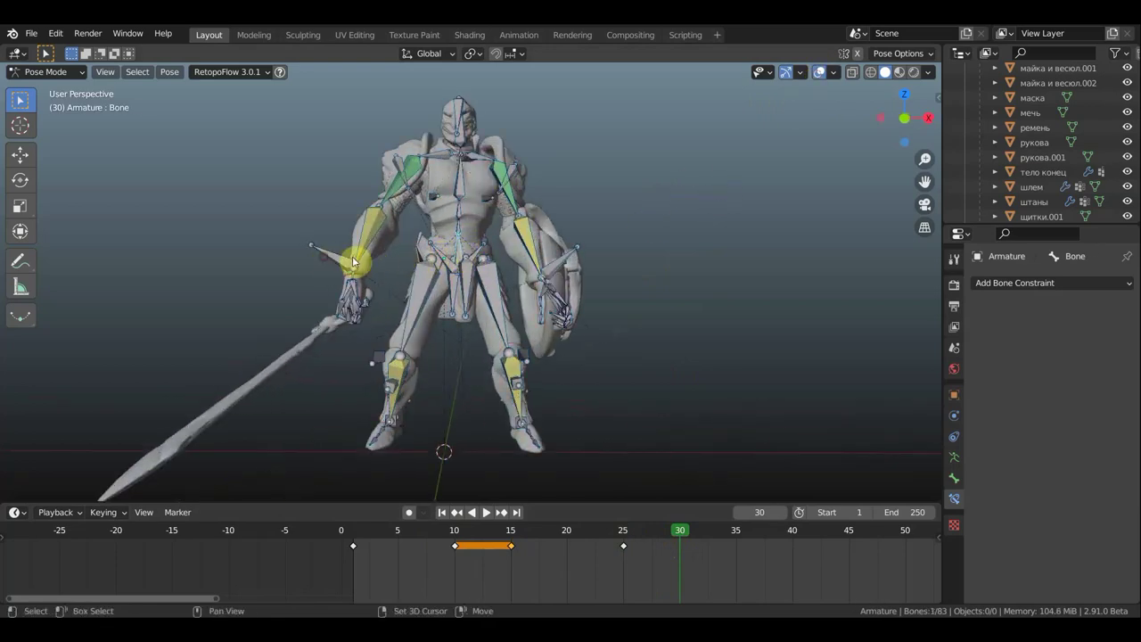
pyautogui.press('g')
pyautogui.click(510, 290)
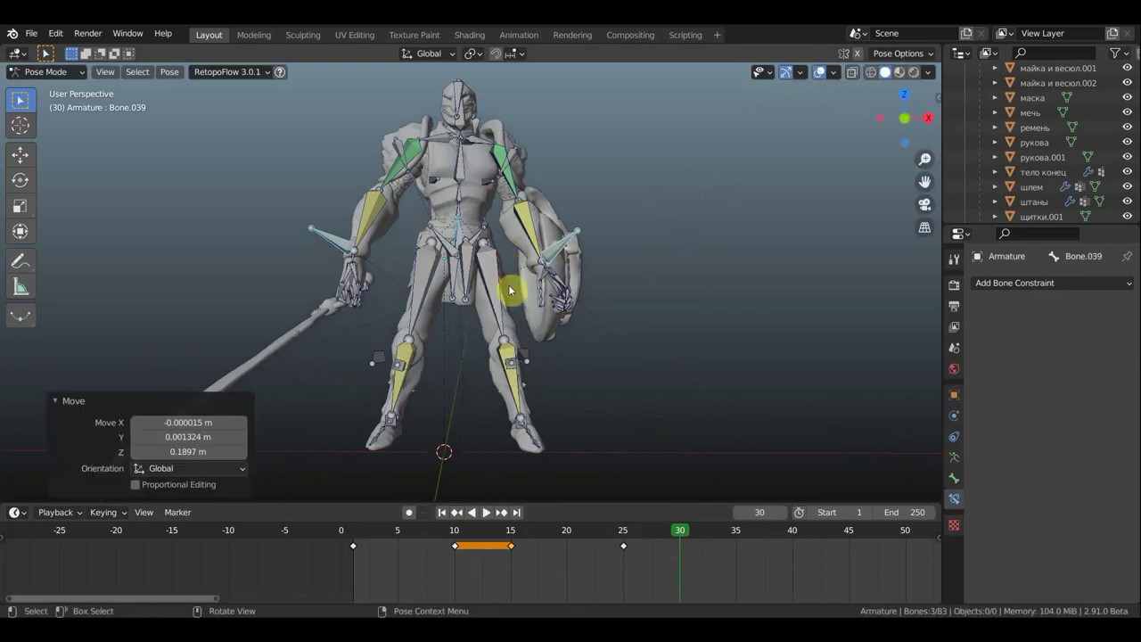
pyautogui.press('g')
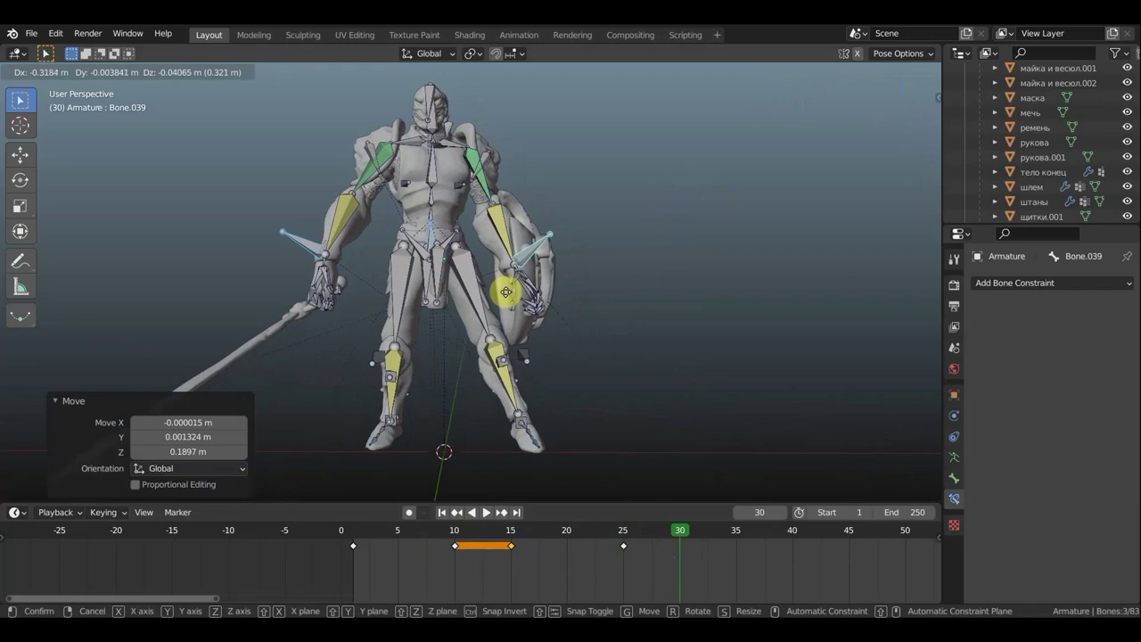
pyautogui.click(522, 313)
# Reposition the foot and leg bones for the frame-30 pose.
pyautogui.moveTo(642, 412)
pyautogui.mouseDown(button='middle')
pyautogui.moveTo(522, 425)
pyautogui.moveTo(280, 387)
pyautogui.mouseUp(button='middle')
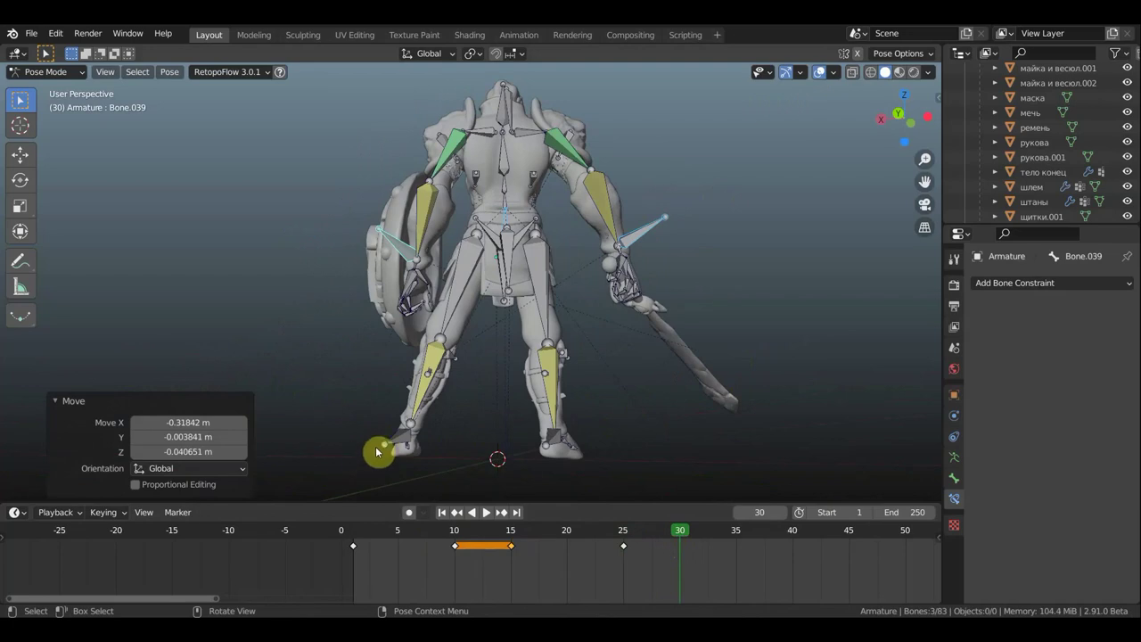
pyautogui.click(403, 444)
pyautogui.press('g')
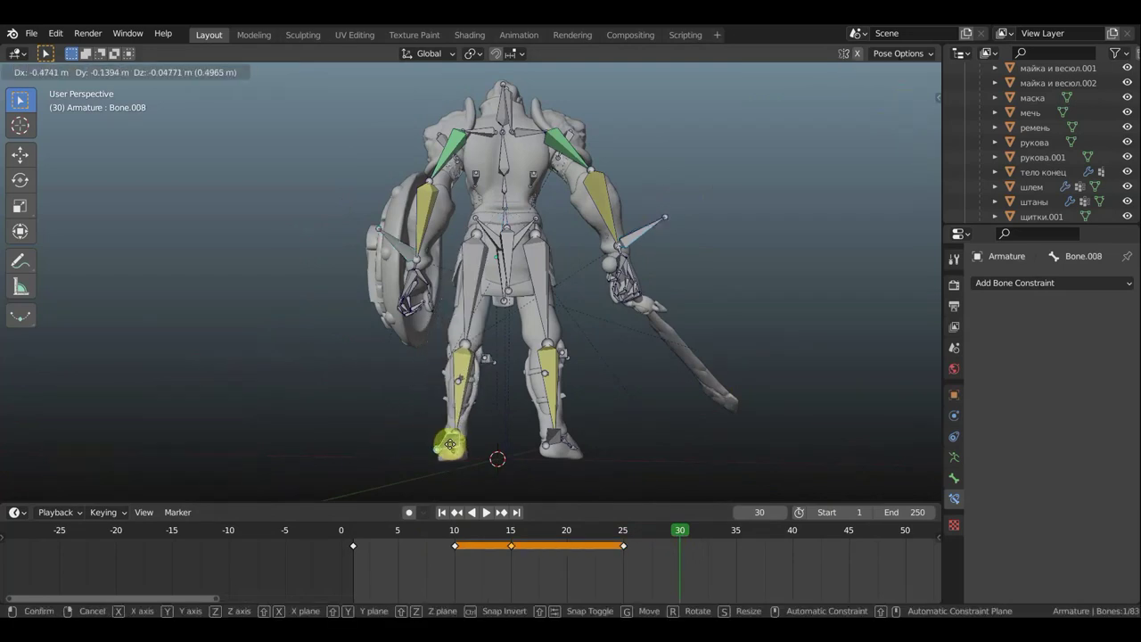
pyautogui.click(451, 448)
pyautogui.moveTo(573, 433)
pyautogui.mouseDown(button='middle')
pyautogui.moveTo(708, 423)
pyautogui.moveTo(913, 448)
pyautogui.moveTo(764, 444)
pyautogui.moveTo(716, 486)
pyautogui.mouseUp(button='middle')
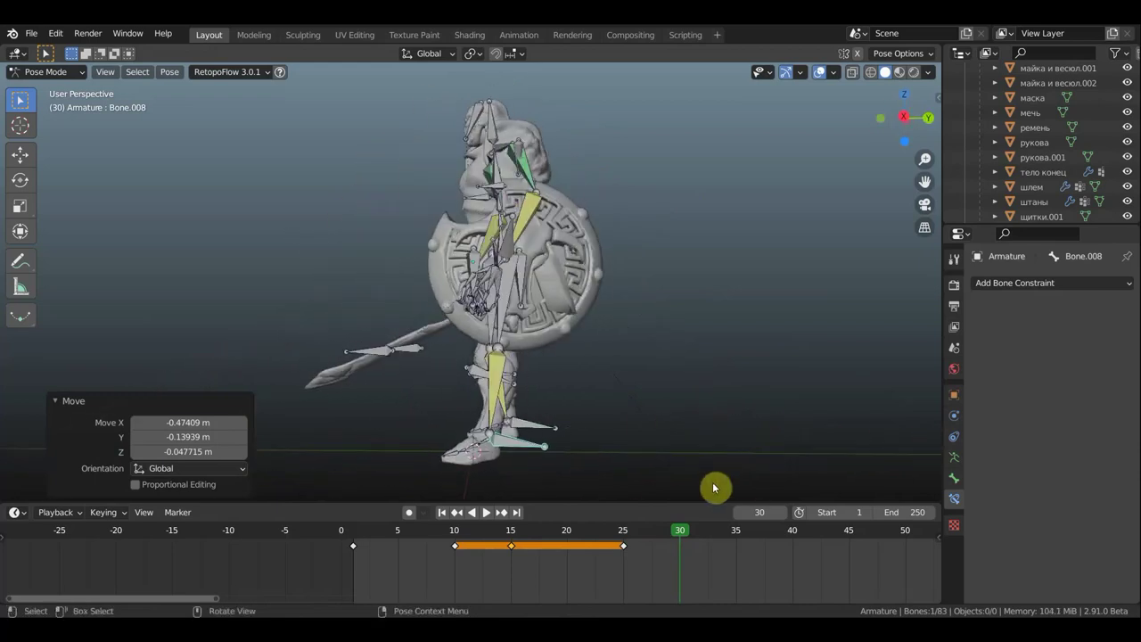
pyautogui.moveTo(770, 400)
pyautogui.mouseDown(button='middle')
pyautogui.moveTo(859, 405)
pyautogui.moveTo(738, 427)
pyautogui.moveTo(749, 407)
pyautogui.moveTo(740, 402)
pyautogui.mouseUp(button='middle')
pyautogui.press('g')
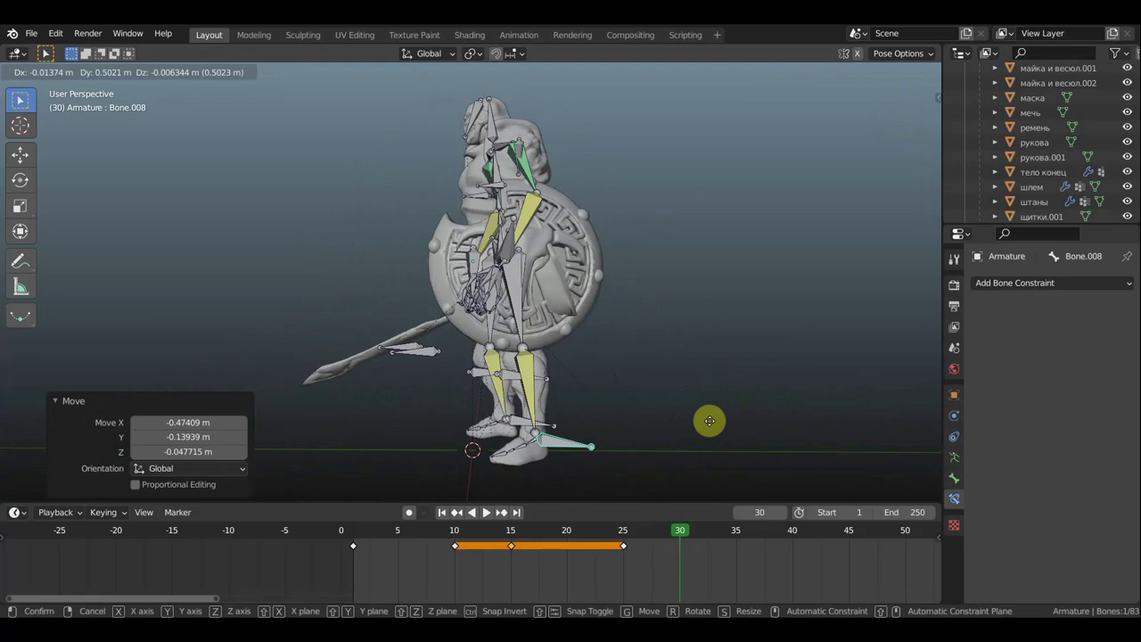
pyautogui.click(694, 412)
# Key location and rotation for all bones at frame 30, then review the poses with overlays hidden.
pyautogui.press('a')
pyautogui.press('i')
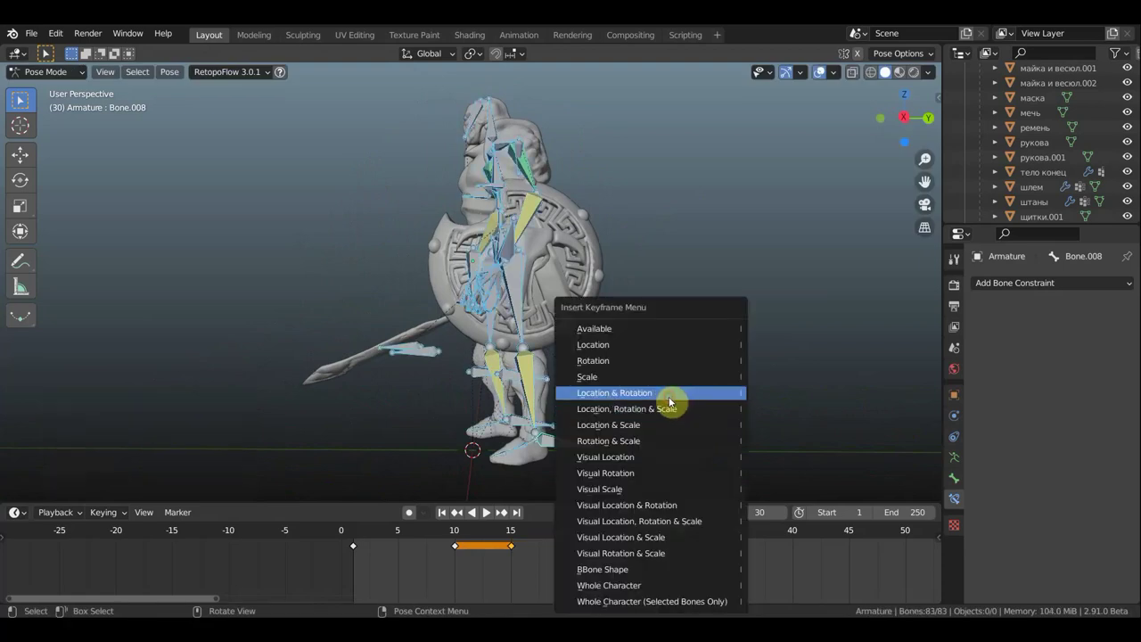
pyautogui.click(671, 394)
pyautogui.moveTo(680, 535)
pyautogui.mouseDown()
pyautogui.moveTo(551, 522)
pyautogui.moveTo(733, 535)
pyautogui.moveTo(618, 527)
pyautogui.moveTo(706, 535)
pyautogui.moveTo(631, 535)
pyautogui.moveTo(640, 489)
pyautogui.mouseUp()
pyautogui.moveTo(741, 413)
pyautogui.mouseDown(button='middle')
pyautogui.moveTo(777, 423)
pyautogui.moveTo(839, 271)
pyautogui.mouseUp(button='middle')
pyautogui.click(819, 73)
pyautogui.moveTo(631, 535)
pyautogui.mouseDown()
pyautogui.moveTo(689, 541)
pyautogui.moveTo(576, 527)
pyautogui.moveTo(705, 538)
pyautogui.moveTo(379, 529)
pyautogui.moveTo(627, 537)
pyautogui.moveTo(786, 575)
pyautogui.moveTo(670, 562)
pyautogui.moveTo(686, 568)
pyautogui.mouseUp()
pyautogui.moveTo(732, 340); pyautogui.dragTo(147, 345, button='middle')
# Zoom the timeline, play the animation, then show the bones again.
pyautogui.scroll(-2, 794, 571)
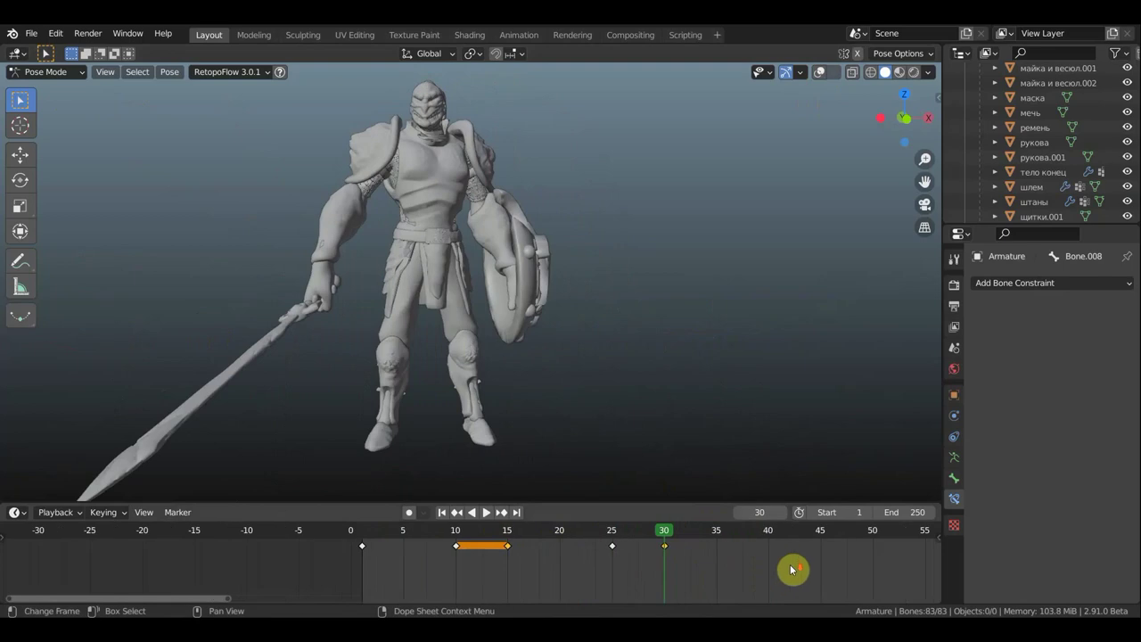
pyautogui.scroll(-1, 787, 566)
pyautogui.moveTo(787, 566)
pyautogui.mouseDown(button='middle')
pyautogui.moveTo(637, 580)
pyautogui.moveTo(582, 535)
pyautogui.mouseUp(button='middle')
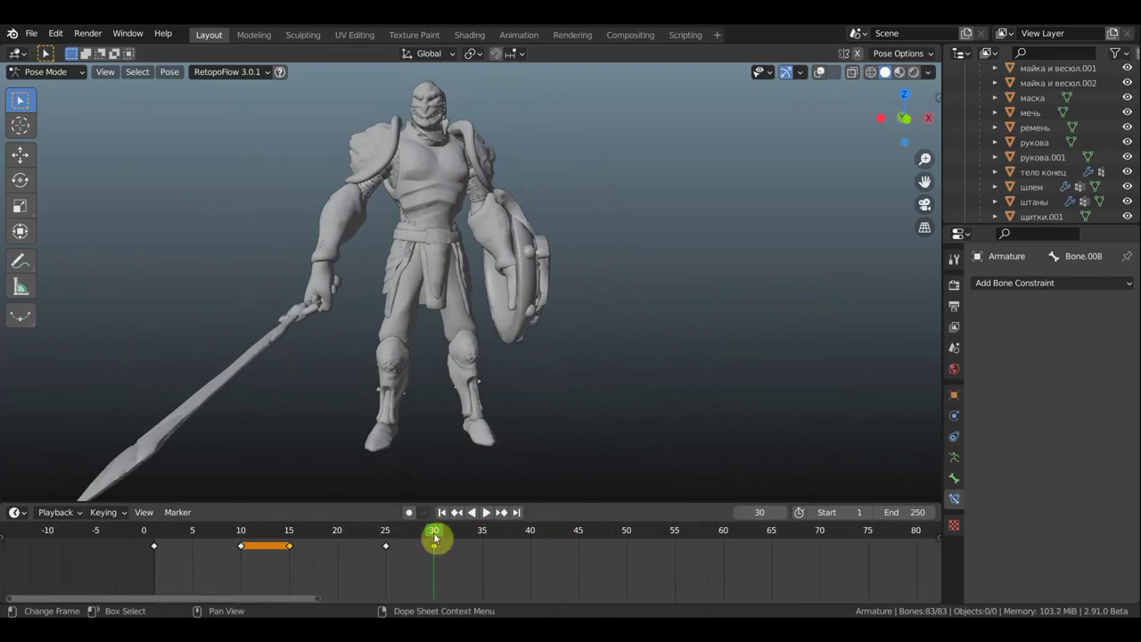
pyautogui.press('space')
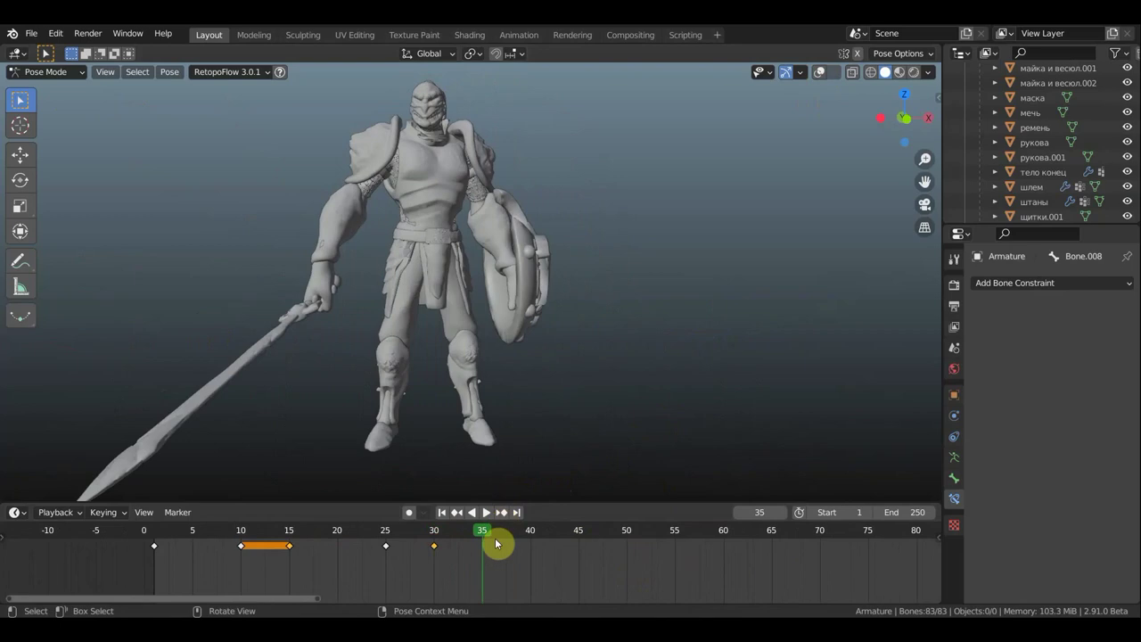
pyautogui.moveTo(639, 351)
pyautogui.mouseDown(button='middle')
pyautogui.moveTo(578, 369)
pyautogui.moveTo(678, 229)
pyautogui.mouseUp(button='middle')
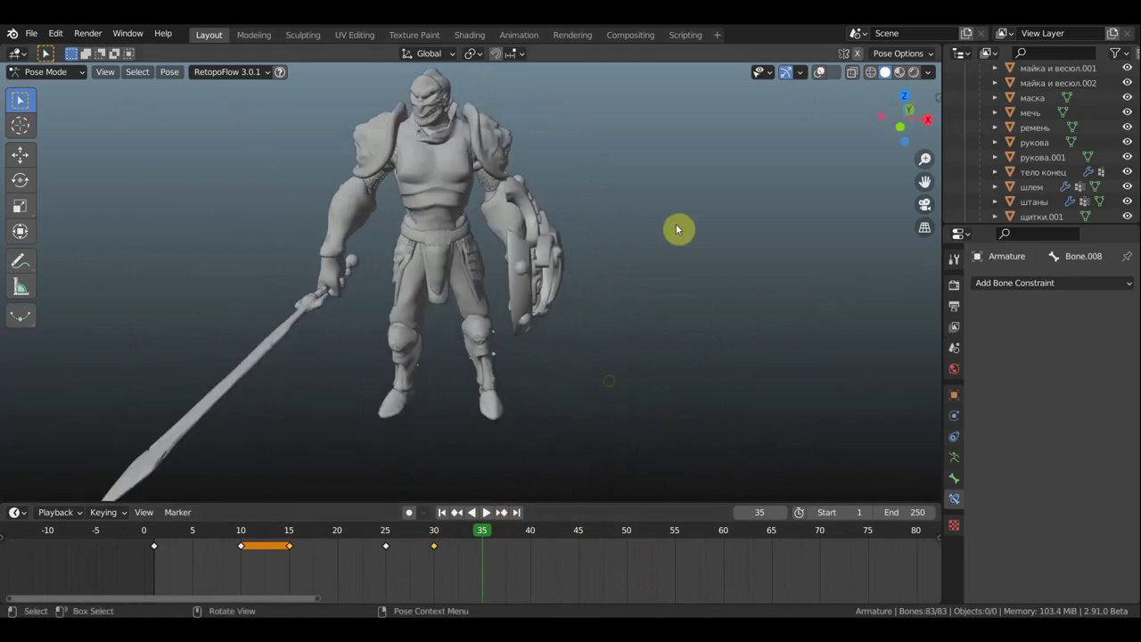
pyautogui.click(818, 75)
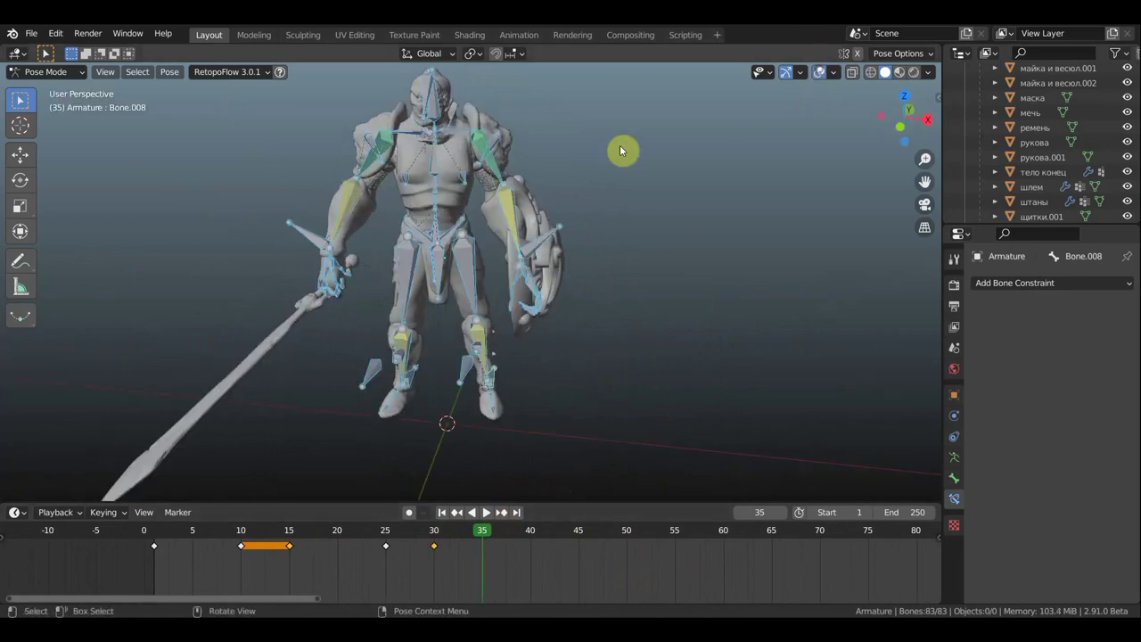
# Rotate a shield-arm bone in top view and shift Bone.039 about -0.18 m in X.
pyautogui.click(436, 234)
pyautogui.press('KP_7')
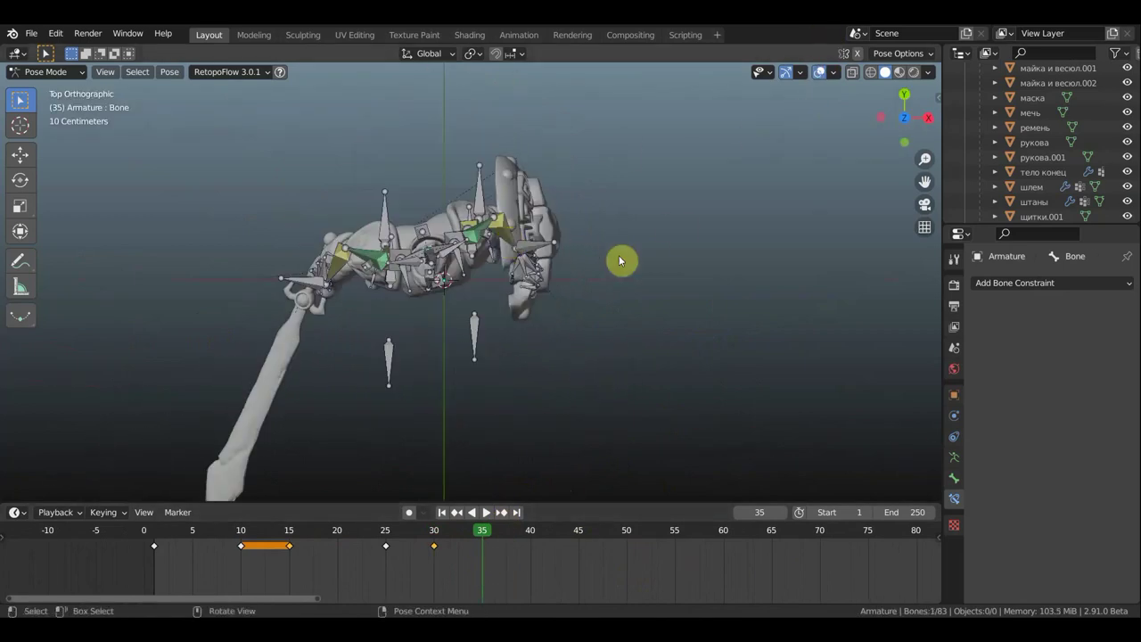
pyautogui.press('r')
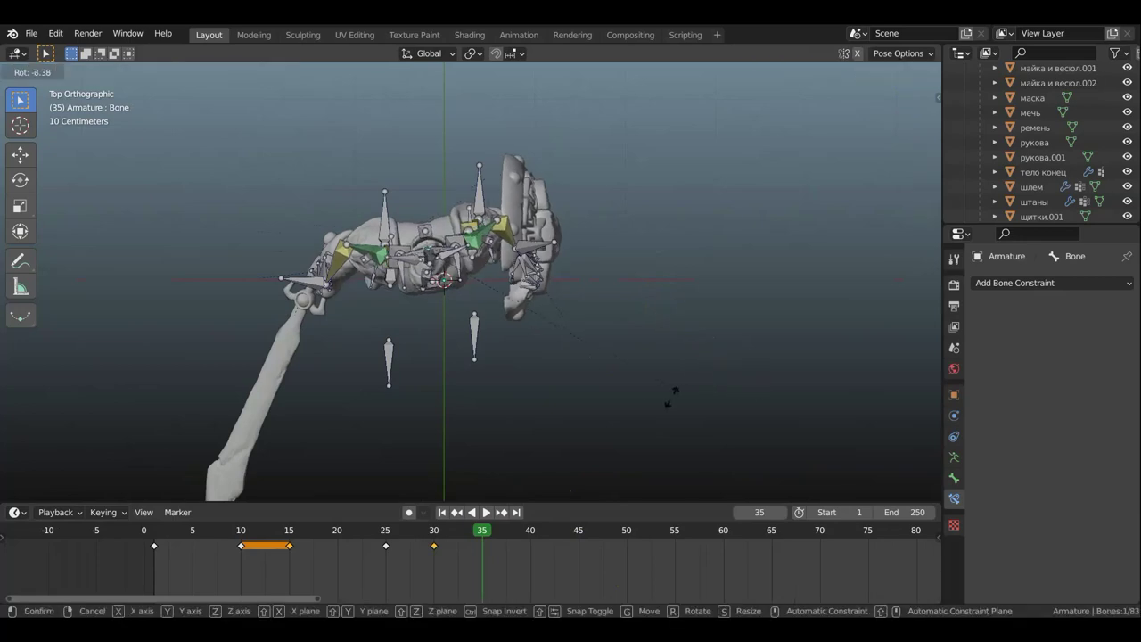
pyautogui.click(675, 393)
pyautogui.moveTo(675, 392)
pyautogui.mouseDown(button='middle')
pyautogui.moveTo(658, 366)
pyautogui.moveTo(680, 229)
pyautogui.mouseUp(button='middle')
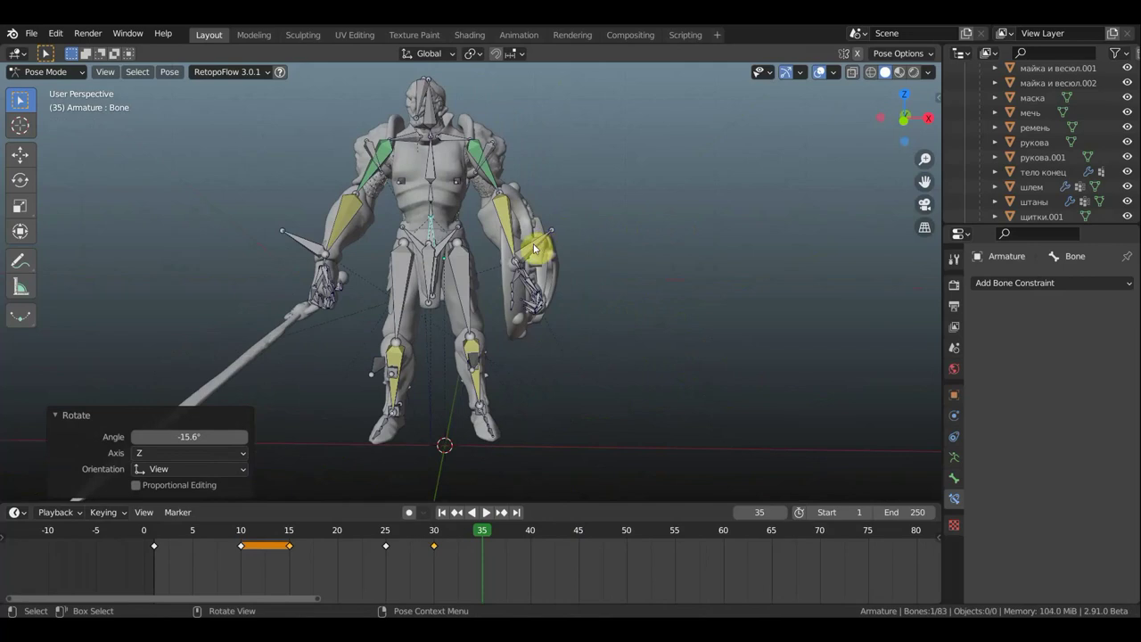
pyautogui.press('g')
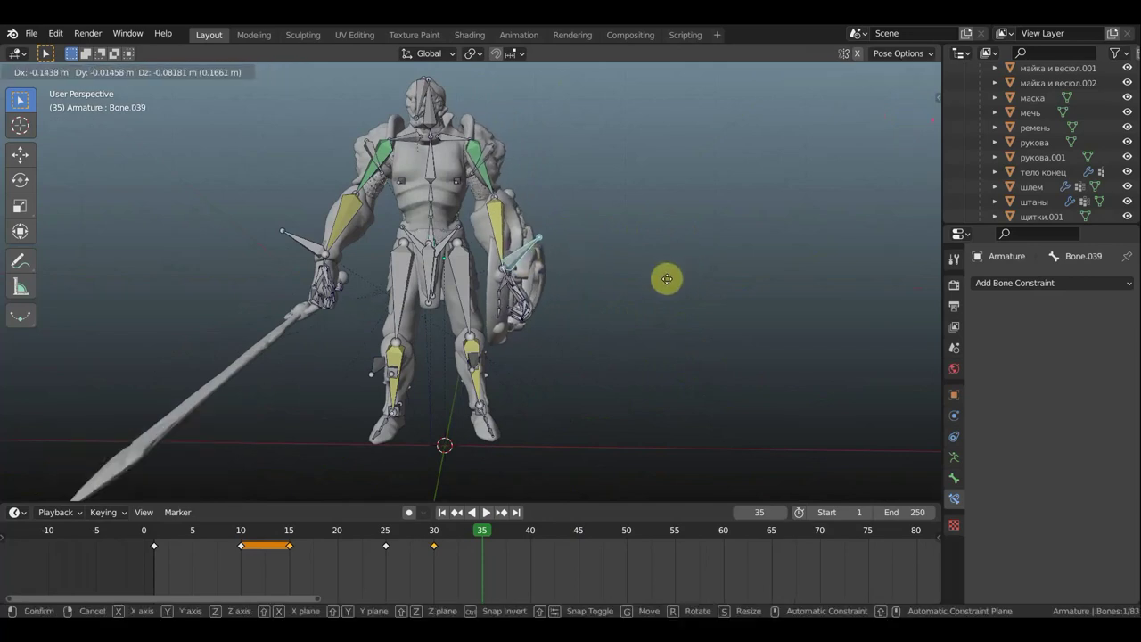
pyautogui.click(670, 283)
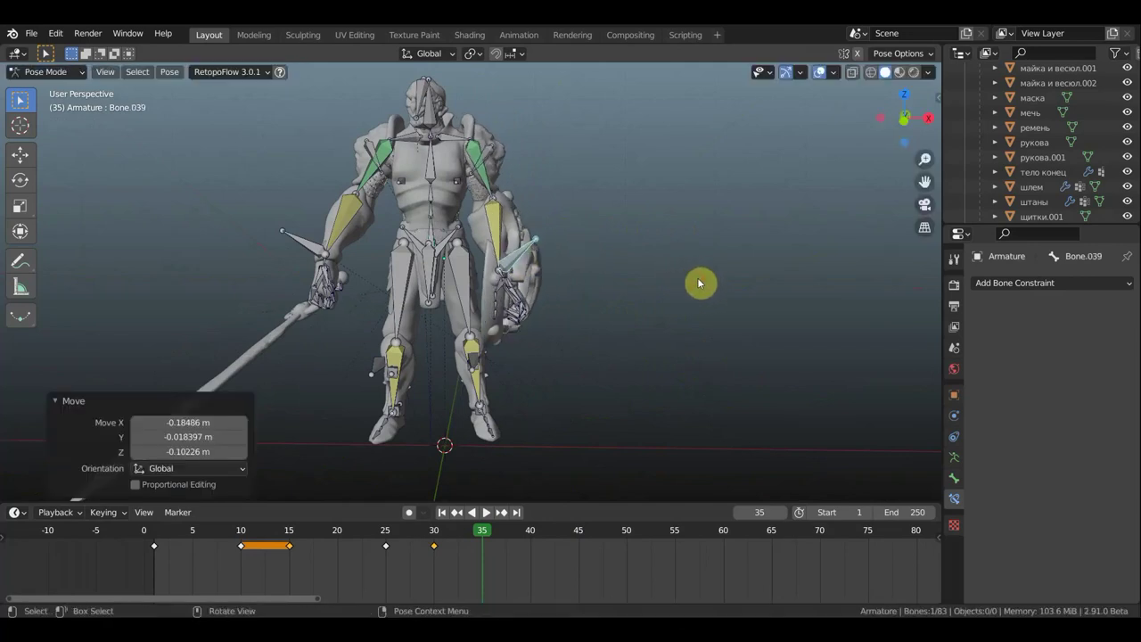
# Key location and rotation for all bones at frame 35 and play the animation.
pyautogui.press('a')
pyautogui.press('i')
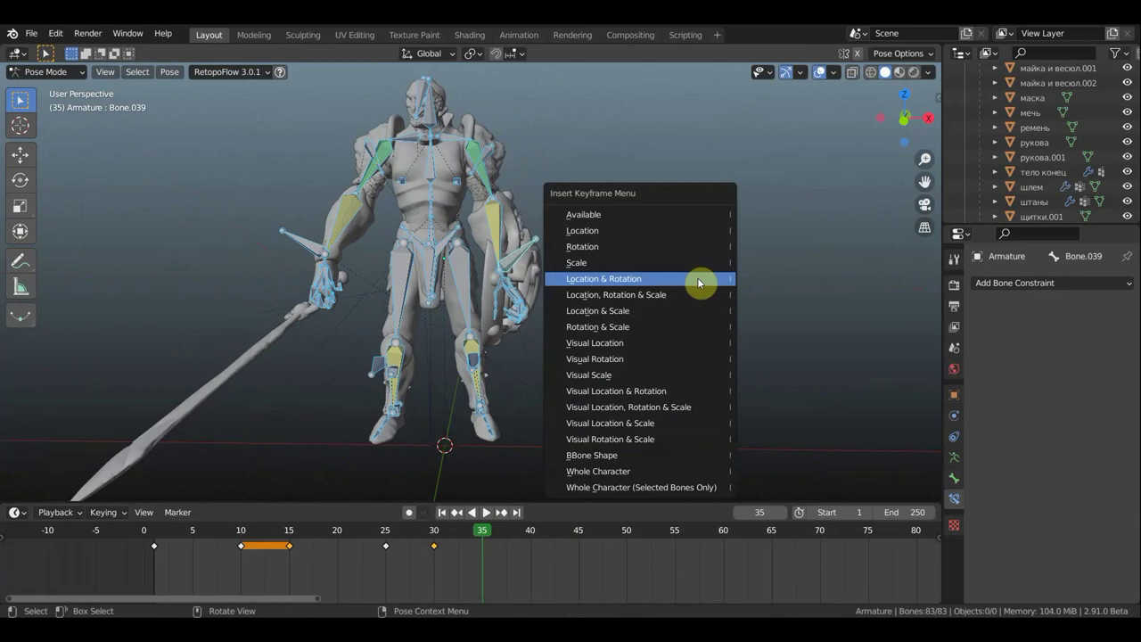
pyautogui.click(697, 277)
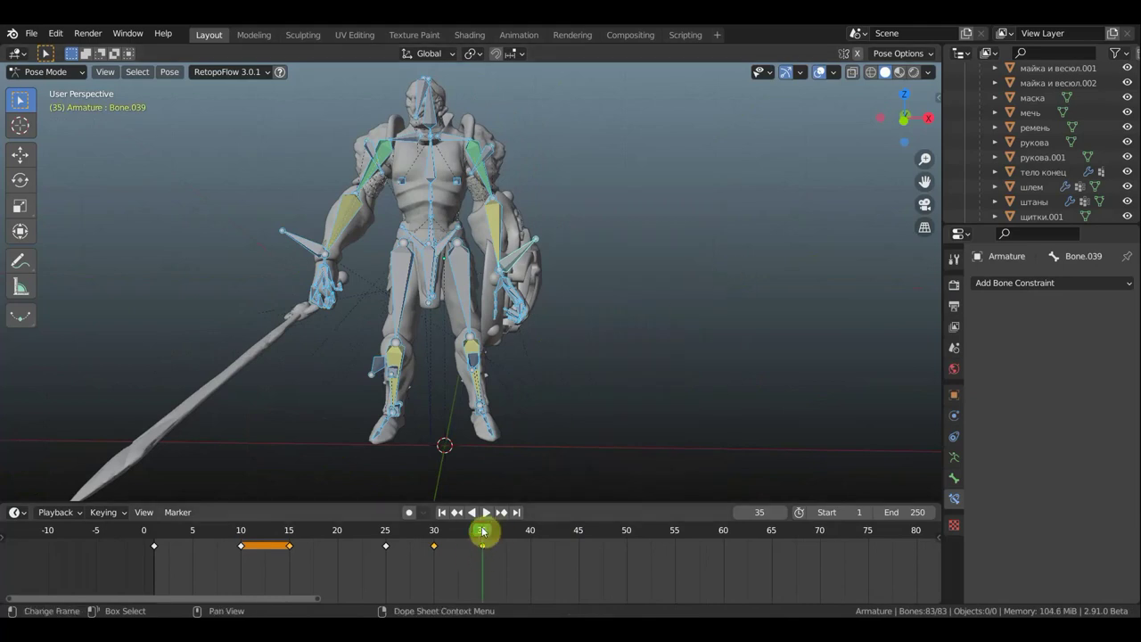
pyautogui.press('space')
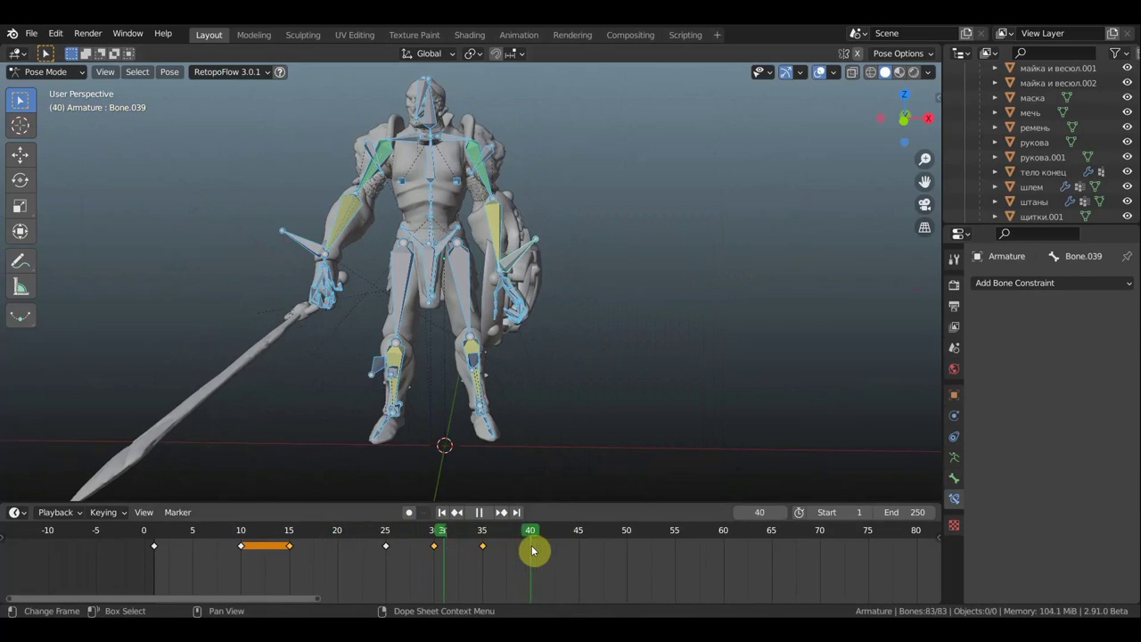
# Stop playback, select sword-arm bone Bone.059 and rotate it 120°.
pyautogui.press('space')
pyautogui.click(482, 276)
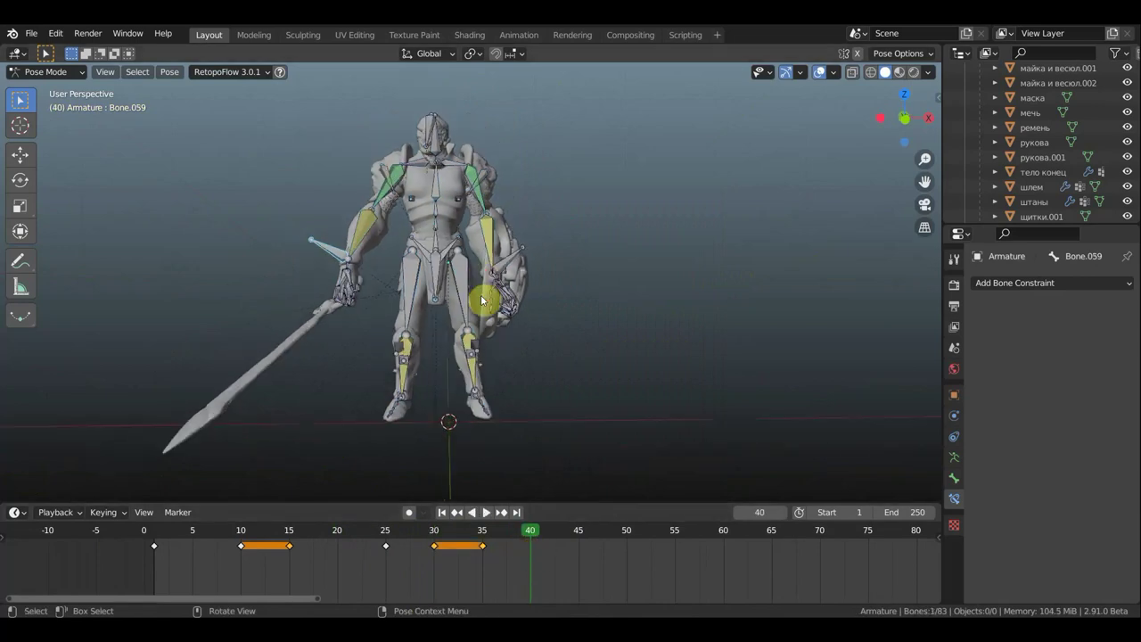
pyautogui.moveTo(482, 301); pyautogui.dragTo(481, 280)
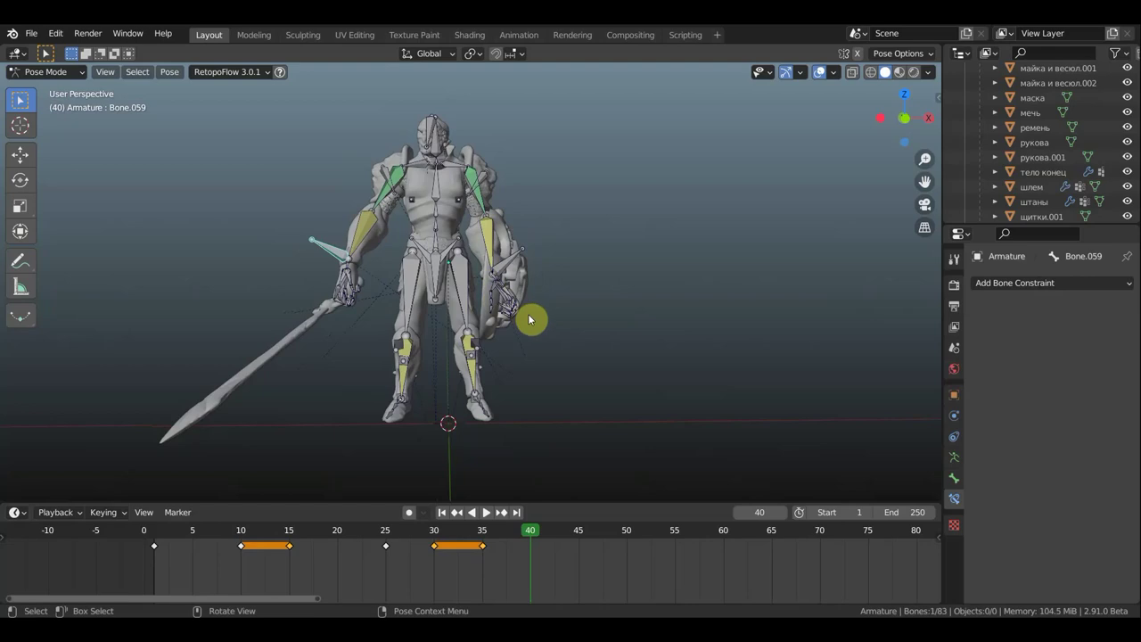
pyautogui.write('r120')
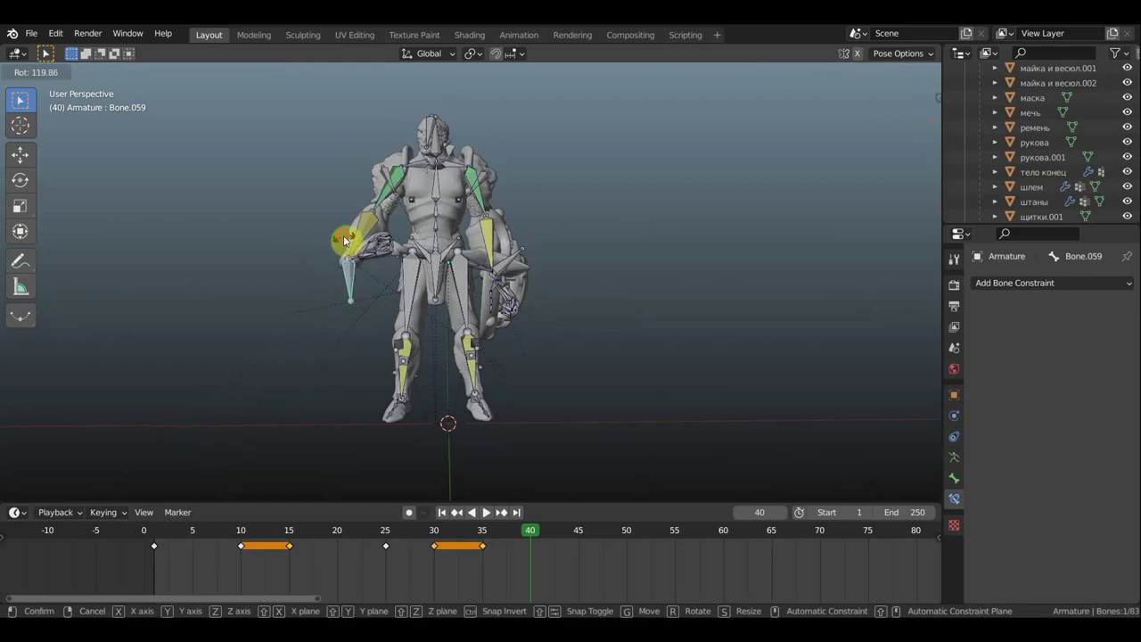
pyautogui.press('Return')
# Rotate Bone.059 twice more, ending at -11.4° about Z, then play from frame 34.
pyautogui.press('r')
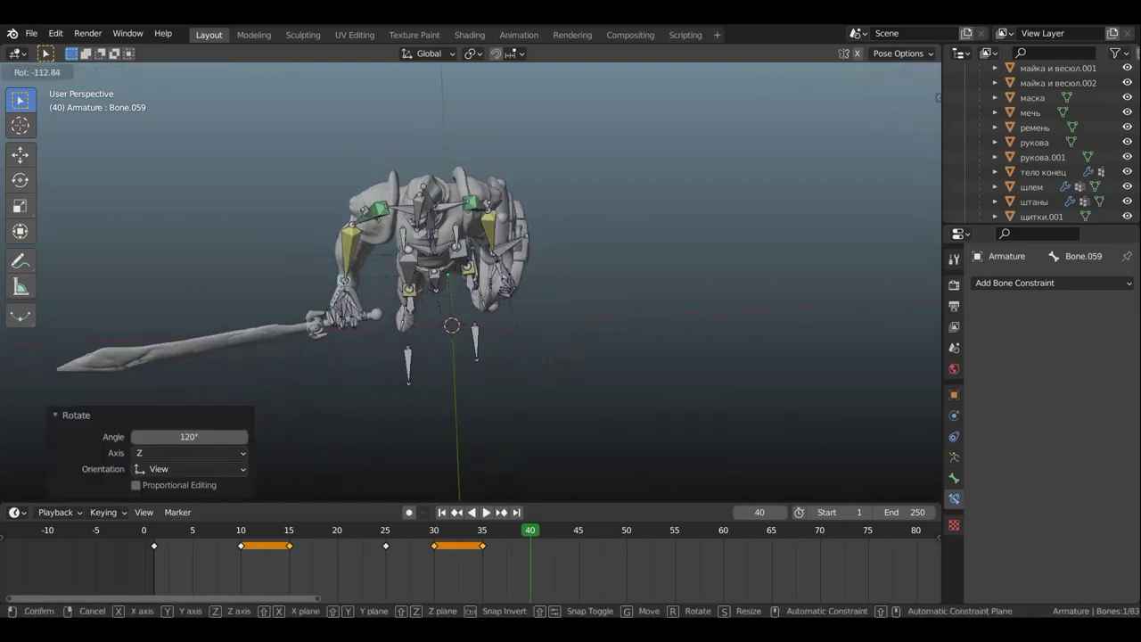
pyautogui.click(372, 463)
pyautogui.moveTo(372, 462)
pyautogui.mouseDown(button='middle')
pyautogui.moveTo(531, 254)
pyautogui.moveTo(573, 253)
pyautogui.mouseUp(button='middle')
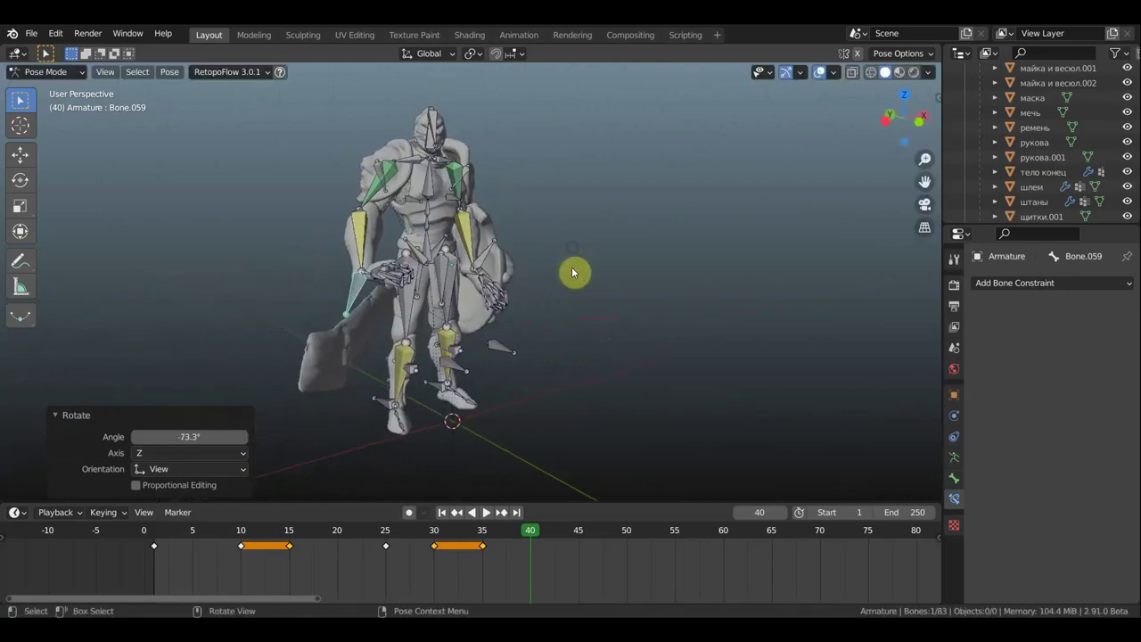
pyautogui.press('r')
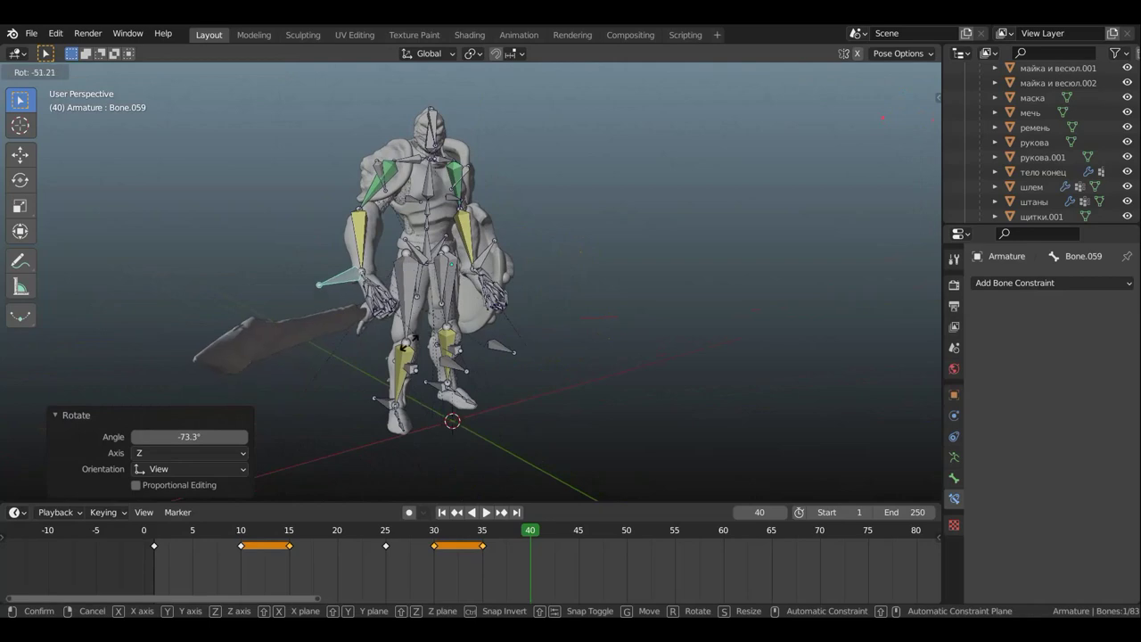
pyautogui.click(516, 303)
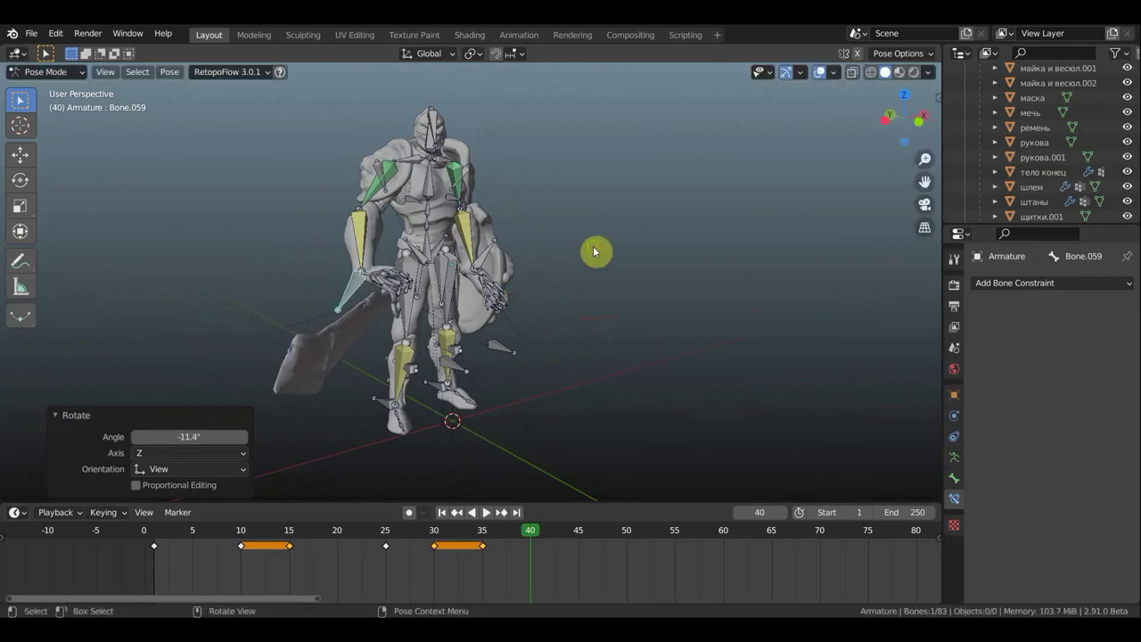
pyautogui.moveTo(595, 252)
pyautogui.mouseDown(button='middle')
pyautogui.moveTo(510, 272)
pyautogui.moveTo(479, 296)
pyautogui.mouseUp(button='middle')
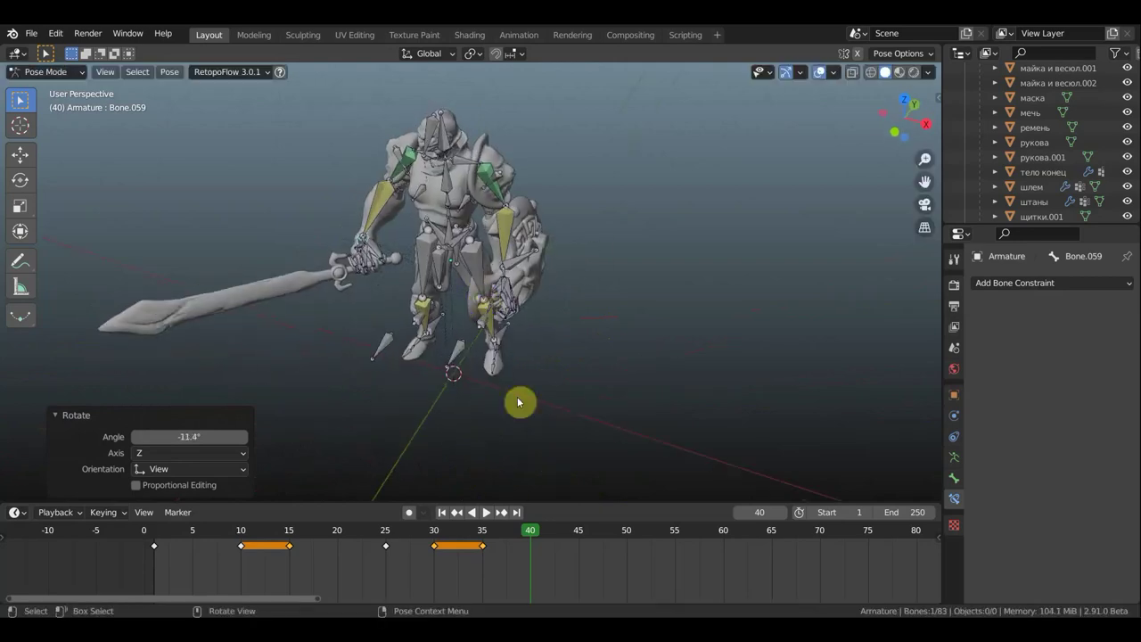
pyautogui.click(486, 512)
pyautogui.click(474, 537)
# Stop playback and raise the sword arm Bone.059 with two rotations at frame 34.
pyautogui.click(482, 512)
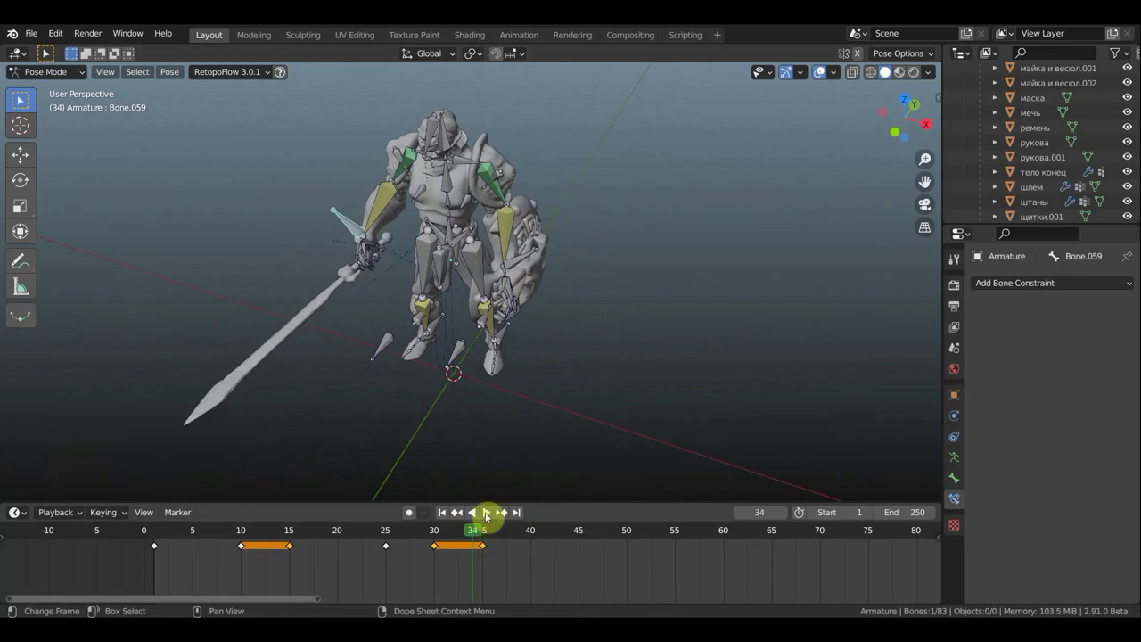
pyautogui.moveTo(448, 268)
pyautogui.mouseDown(button='middle')
pyautogui.moveTo(466, 224)
pyautogui.moveTo(488, 228)
pyautogui.mouseUp(button='middle')
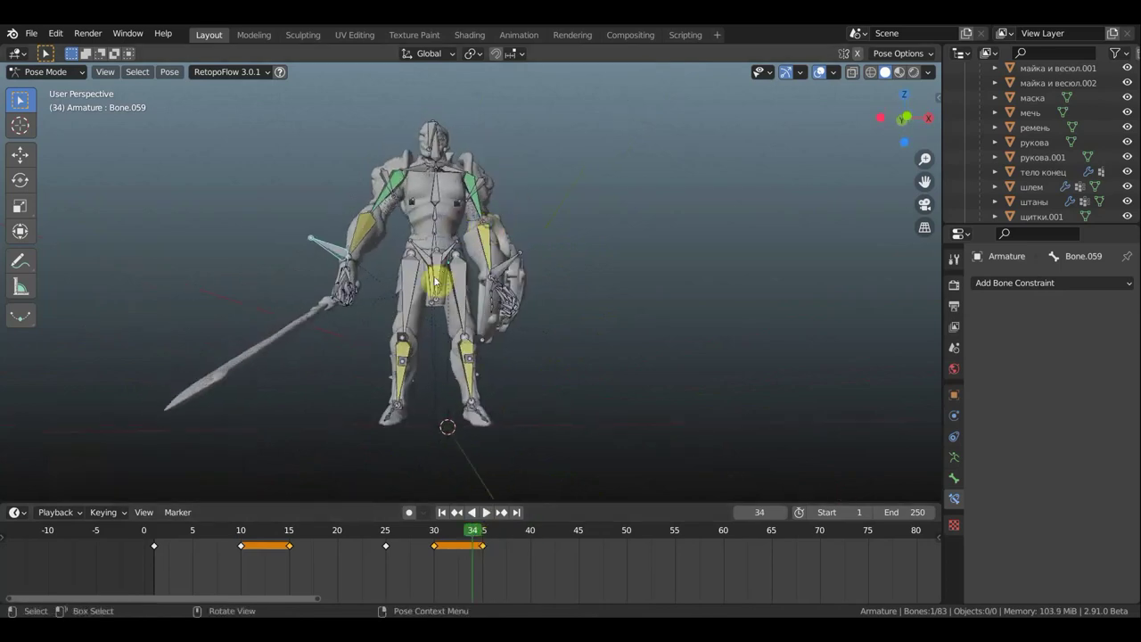
pyautogui.moveTo(479, 284); pyautogui.dragTo(331, 272, button='middle')
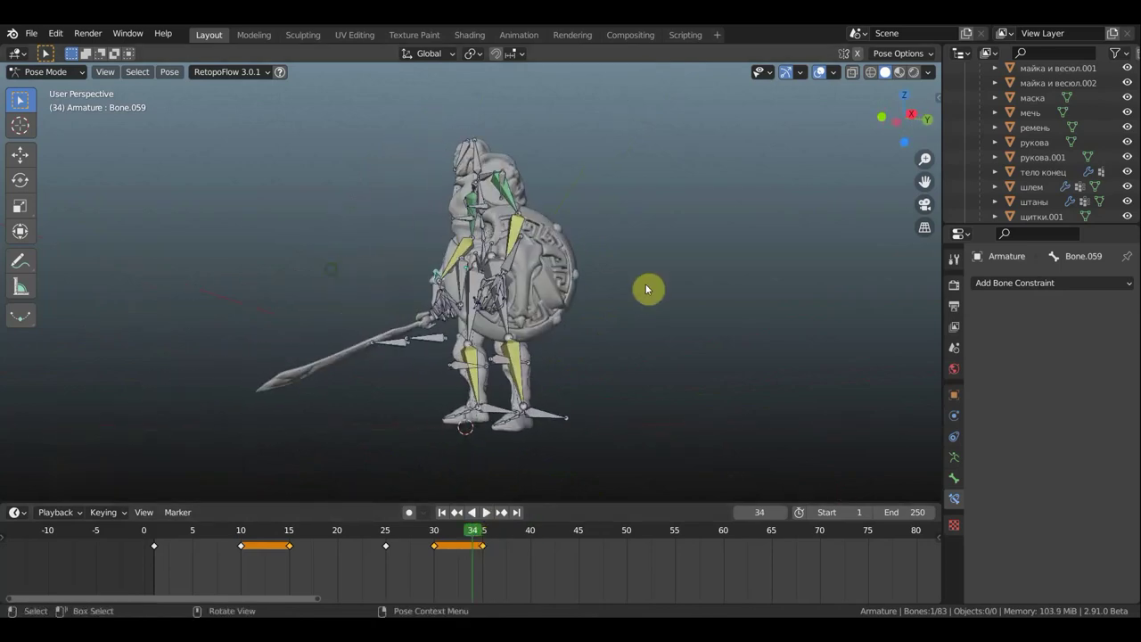
pyautogui.press('r')
pyautogui.click(497, 365)
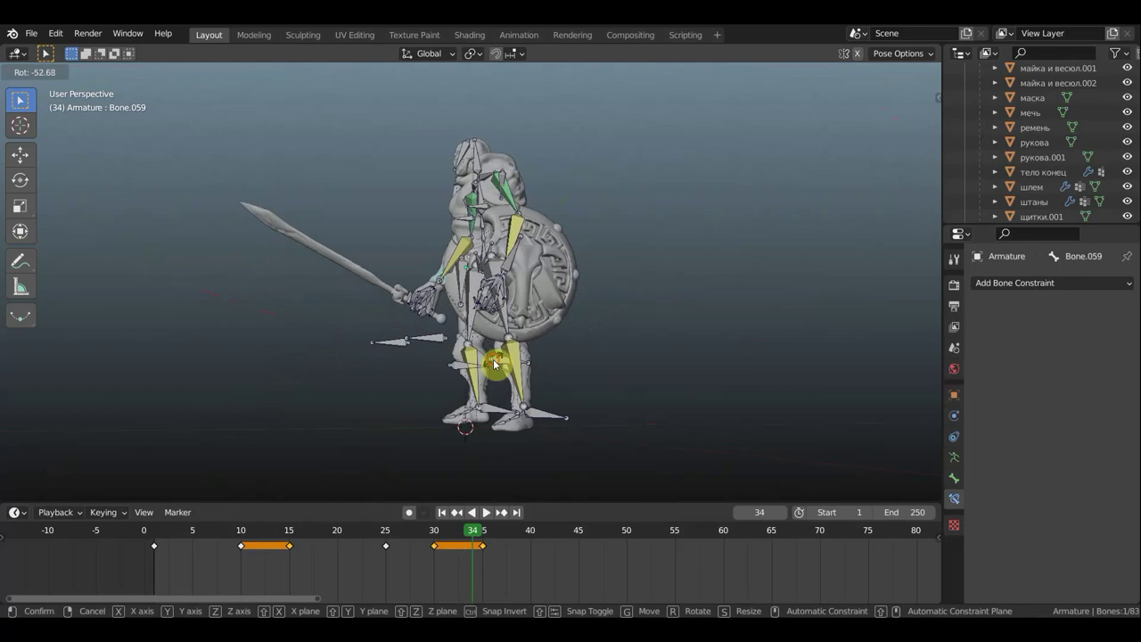
pyautogui.moveTo(497, 364)
pyautogui.mouseDown(button='middle')
pyautogui.moveTo(610, 357)
pyautogui.moveTo(683, 369)
pyautogui.moveTo(698, 300)
pyautogui.mouseUp(button='middle')
pyautogui.press('r')
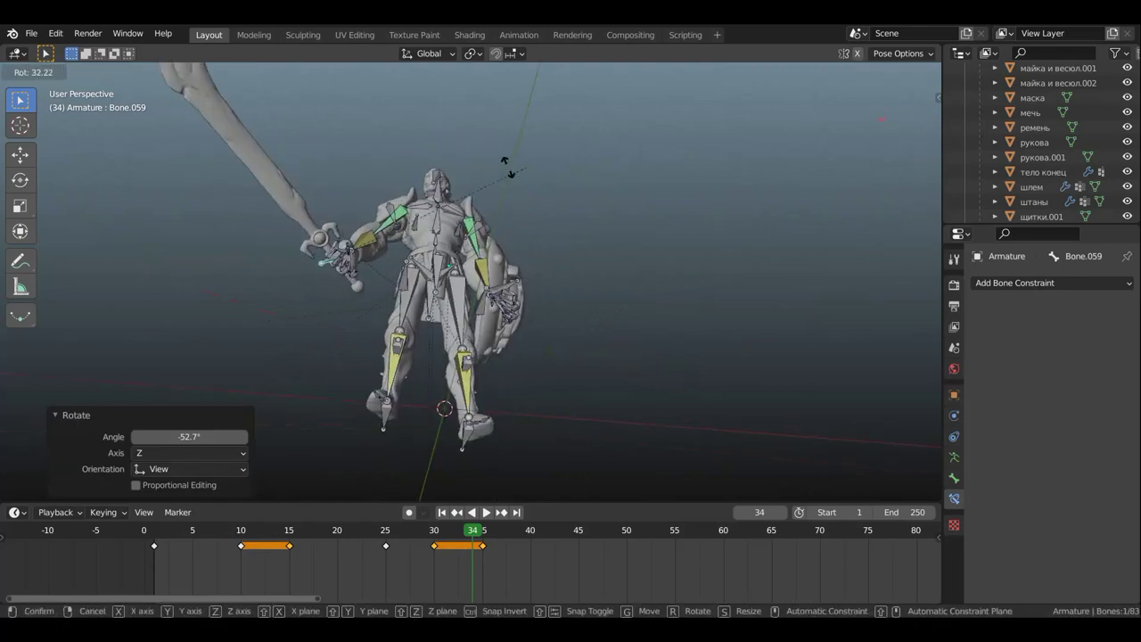
pyautogui.click(398, 153)
pyautogui.moveTo(398, 152)
pyautogui.mouseDown(button='middle')
pyautogui.moveTo(428, 300)
pyautogui.moveTo(416, 333)
pyautogui.moveTo(462, 336)
pyautogui.moveTo(448, 306)
pyautogui.moveTo(442, 147)
pyautogui.mouseUp(button='middle')
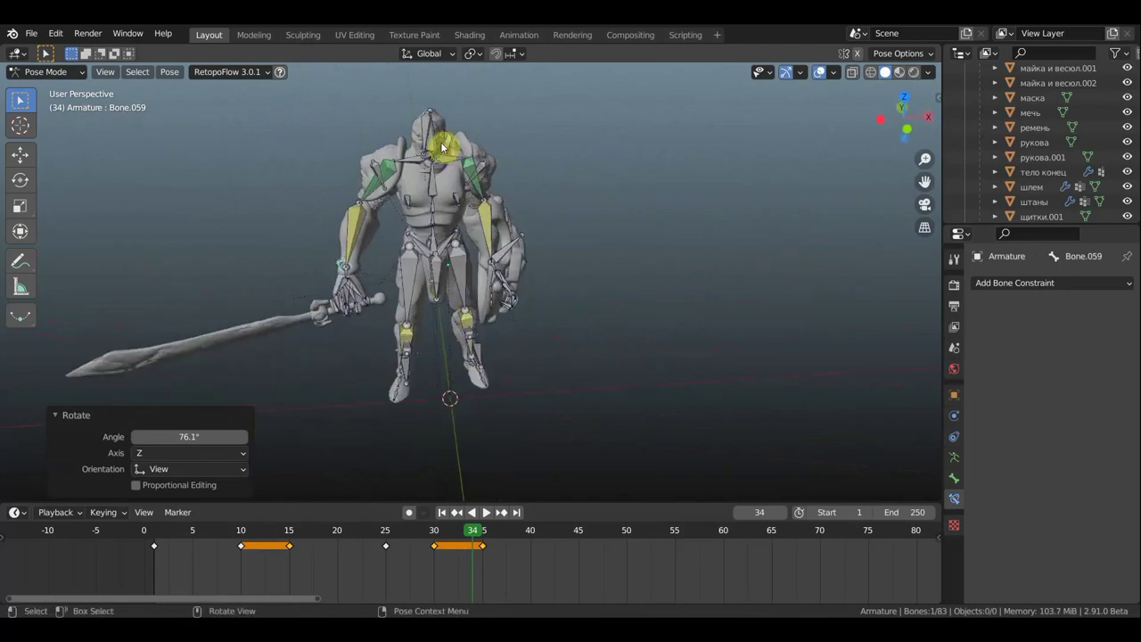
pyautogui.moveTo(528, 151)
pyautogui.mouseDown(button='middle')
pyautogui.moveTo(454, 114)
pyautogui.moveTo(453, 132)
pyautogui.moveTo(360, 126)
pyautogui.mouseUp(button='middle')
# Turn head bones Bone.040/Bone.005, the last turn -7.68° about Z.
pyautogui.click(481, 137)
pyautogui.click(481, 133)
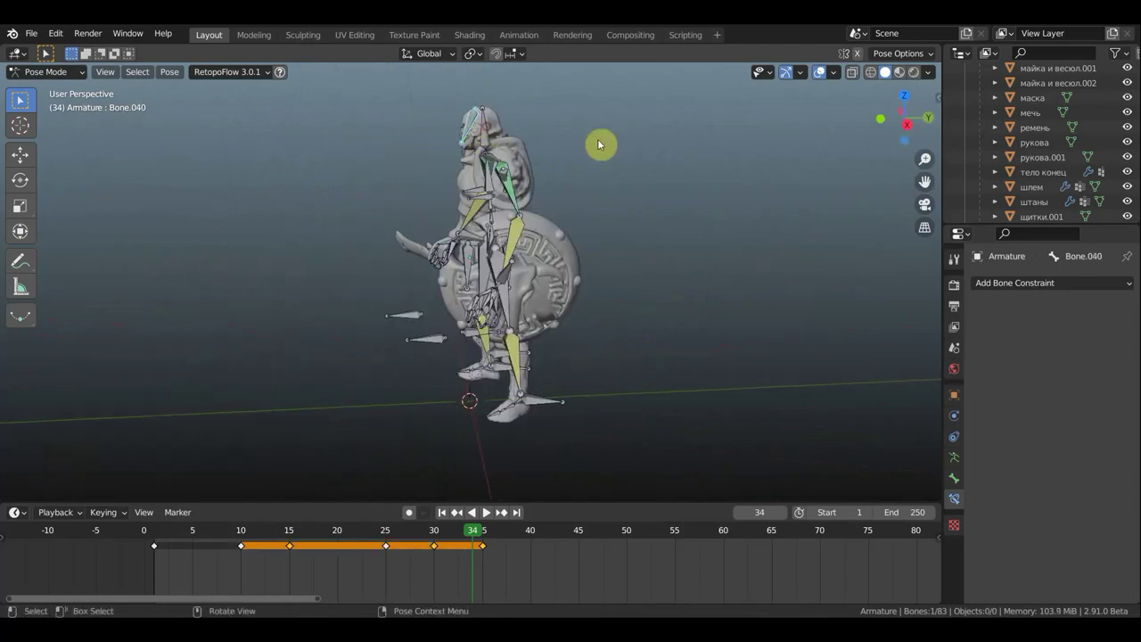
pyautogui.press('r')
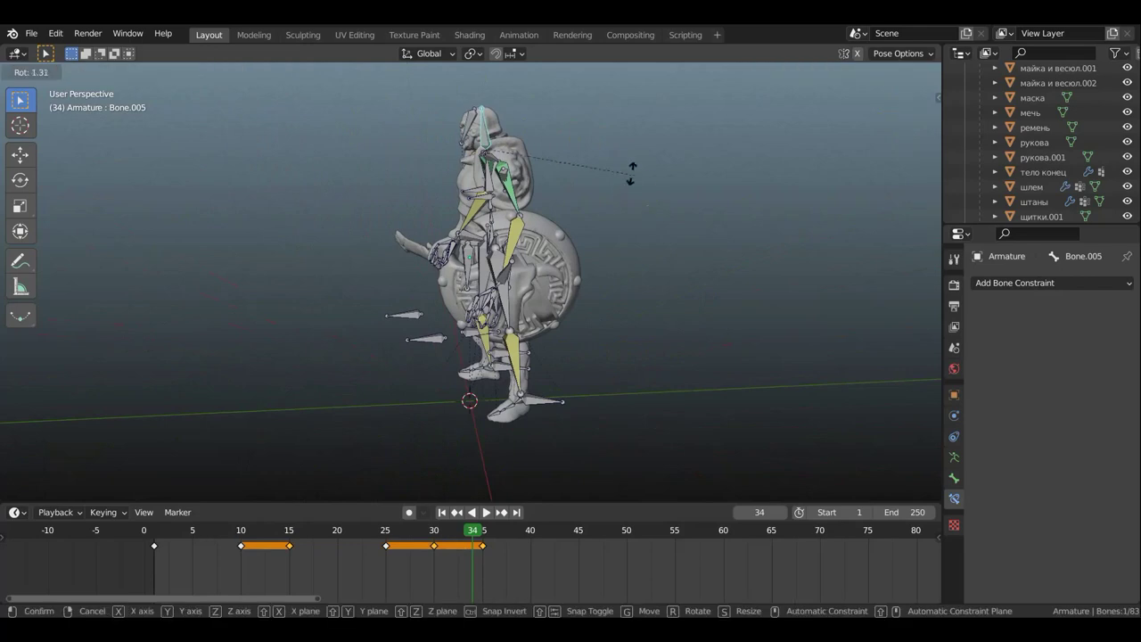
pyautogui.click(561, 134)
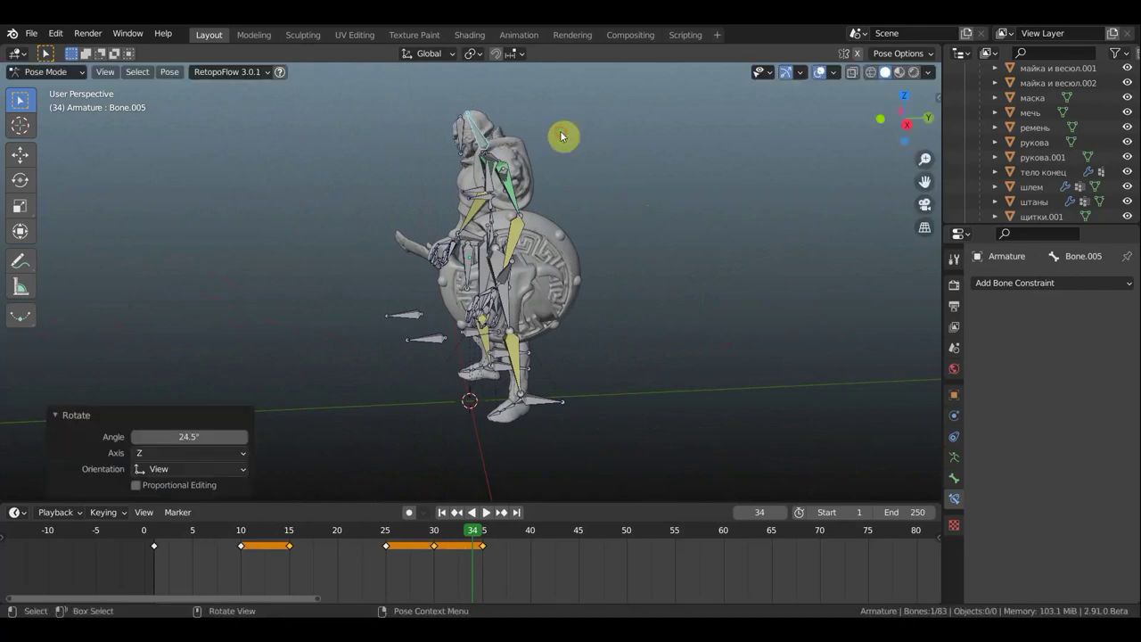
pyautogui.moveTo(571, 153)
pyautogui.mouseDown(button='middle')
pyautogui.moveTo(762, 148)
pyautogui.moveTo(772, 186)
pyautogui.moveTo(374, 325)
pyautogui.moveTo(402, 319)
pyautogui.moveTo(337, 304)
pyautogui.mouseUp(button='middle')
pyautogui.press('r')
pyautogui.click(750, 217)
# Reselect Bone.059 and scrub the timeline to check the swing.
pyautogui.click(383, 335)
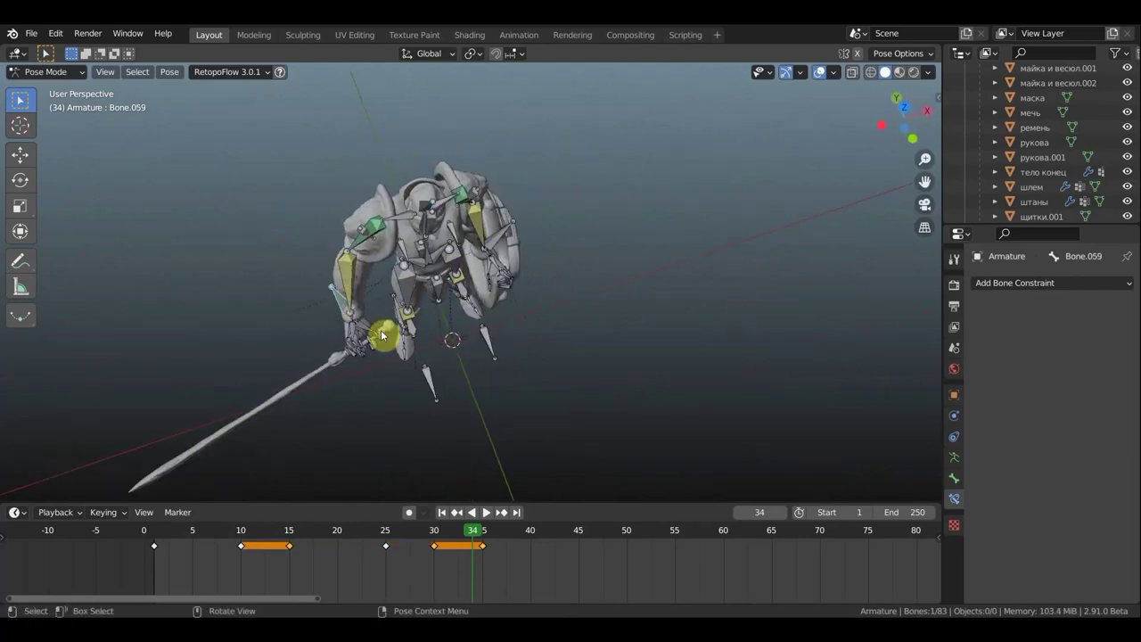
pyautogui.click(486, 546)
pyautogui.moveTo(477, 533); pyautogui.dragTo(525, 551)
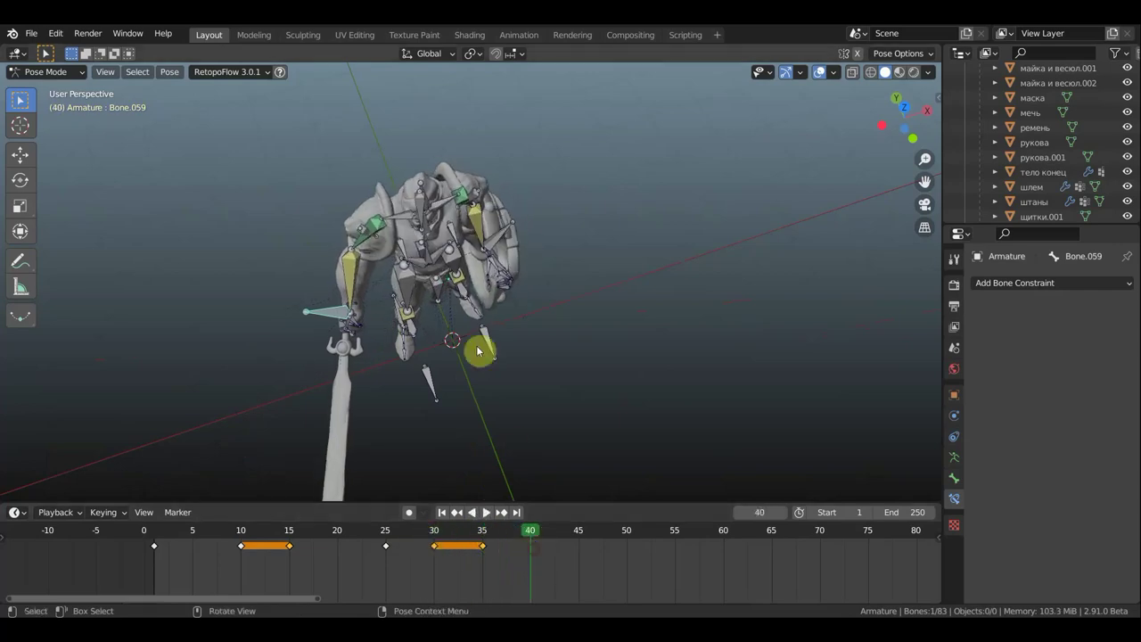
# Select another rig bone and rotate it twice toward the new pose.
pyautogui.click(495, 207)
pyautogui.moveTo(538, 219); pyautogui.dragTo(581, 171, button='middle')
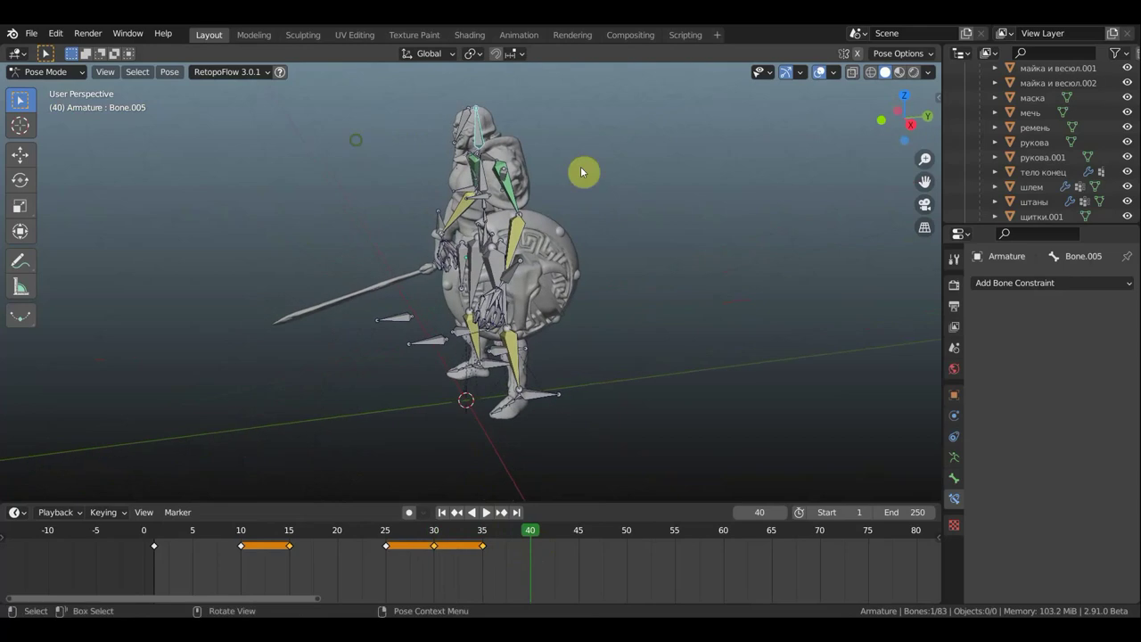
pyautogui.press('r')
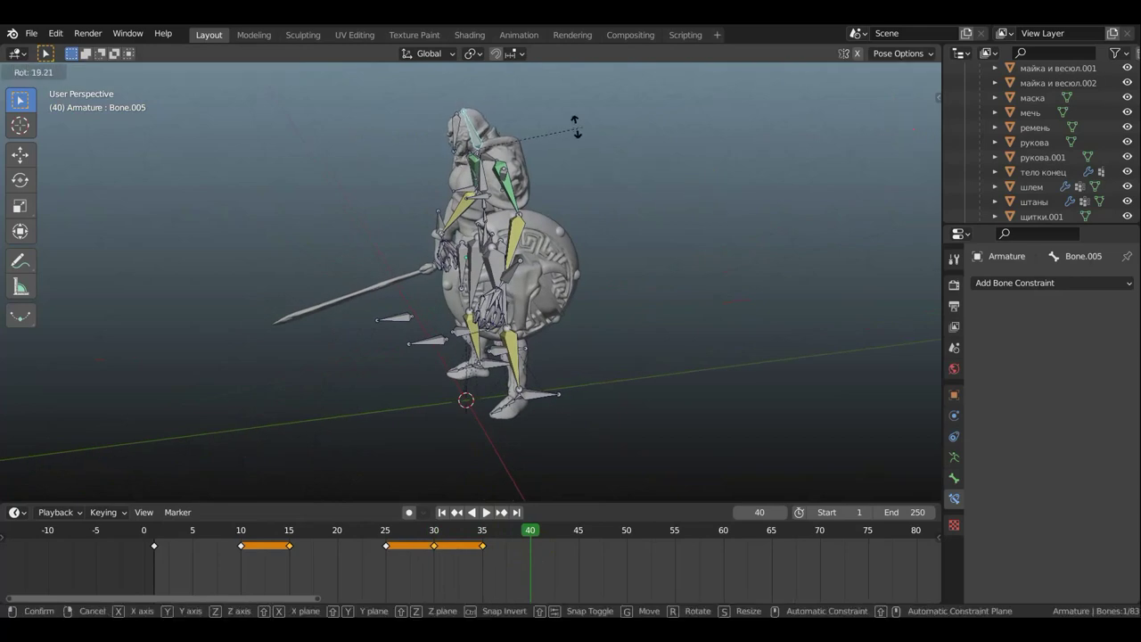
pyautogui.click(576, 132)
pyautogui.moveTo(575, 134); pyautogui.dragTo(757, 200, button='middle')
pyautogui.press('r')
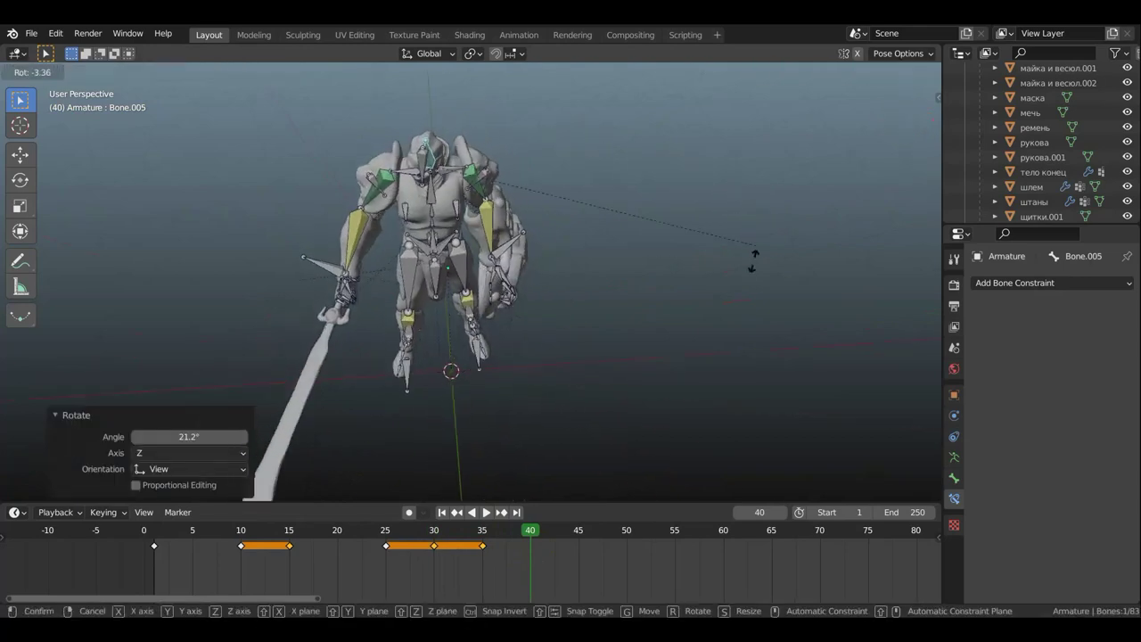
pyautogui.click(659, 308)
# With bones and overlays hidden, raise the sword arm through two rotations.
pyautogui.click(339, 304)
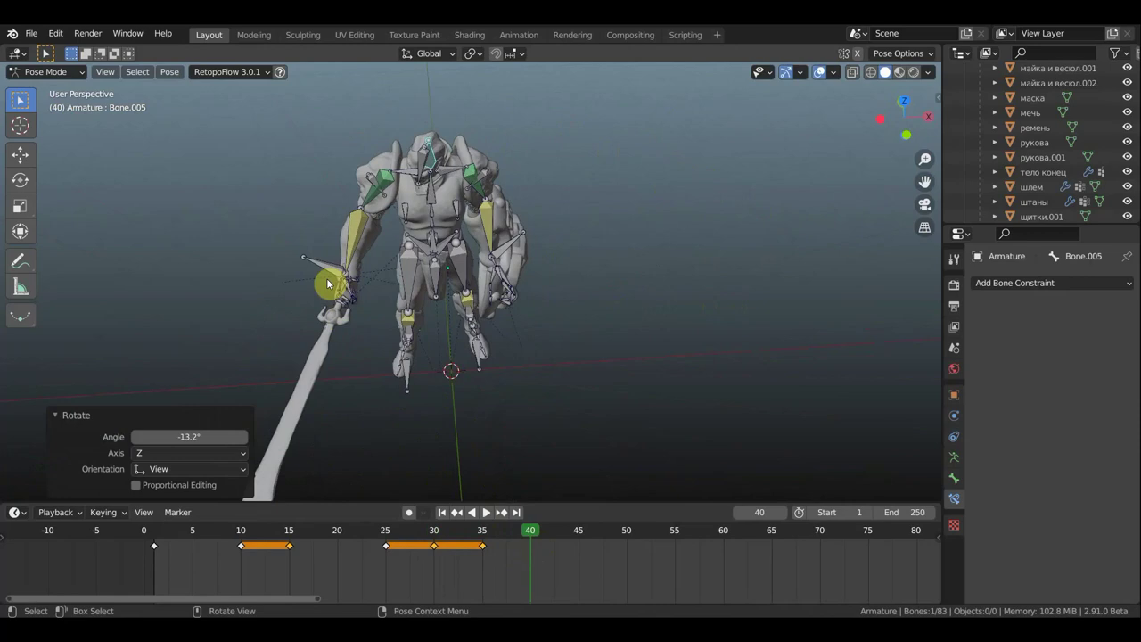
pyautogui.click(461, 252)
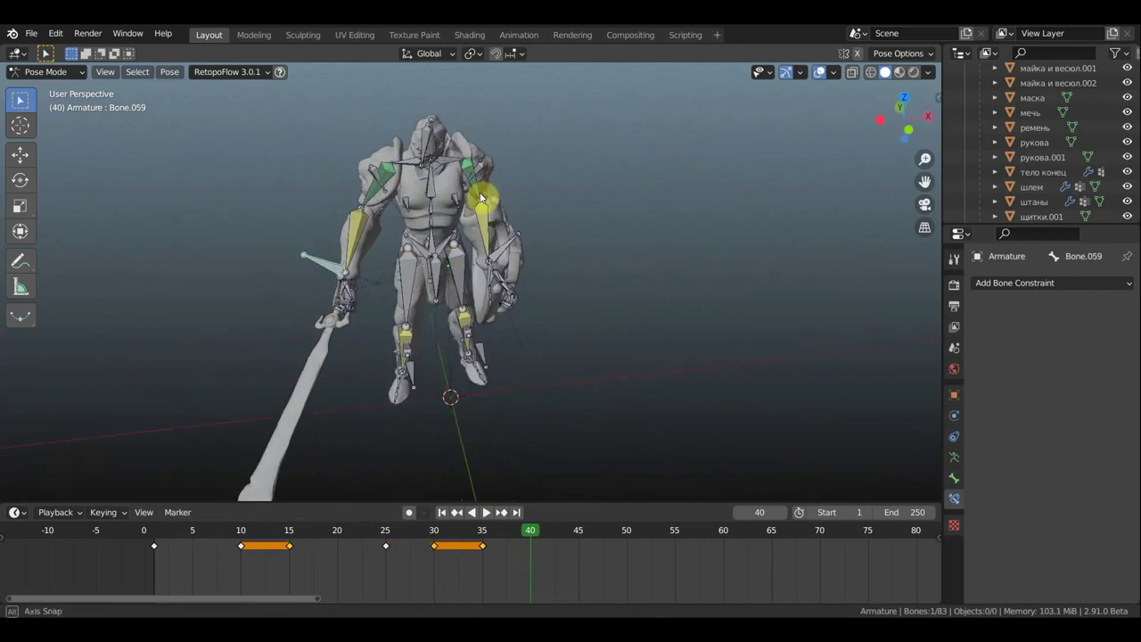
pyautogui.moveTo(461, 252); pyautogui.dragTo(523, 146, button='middle')
pyautogui.click(821, 75)
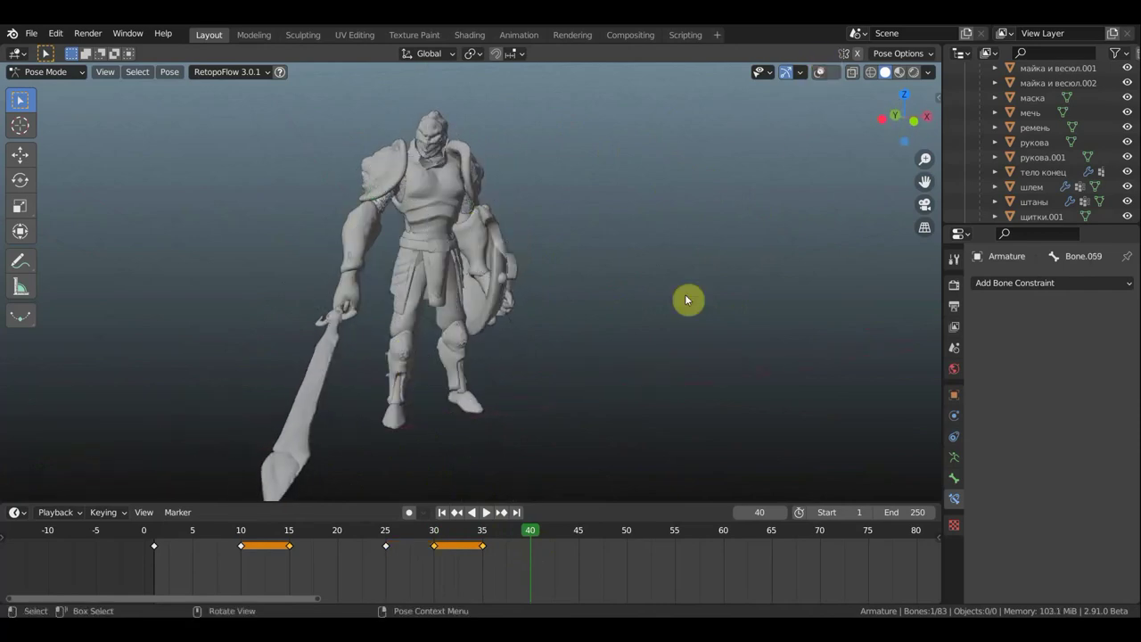
pyautogui.moveTo(685, 294)
pyautogui.mouseDown(button='middle')
pyautogui.moveTo(683, 270)
pyautogui.moveTo(679, 294)
pyautogui.mouseUp(button='middle')
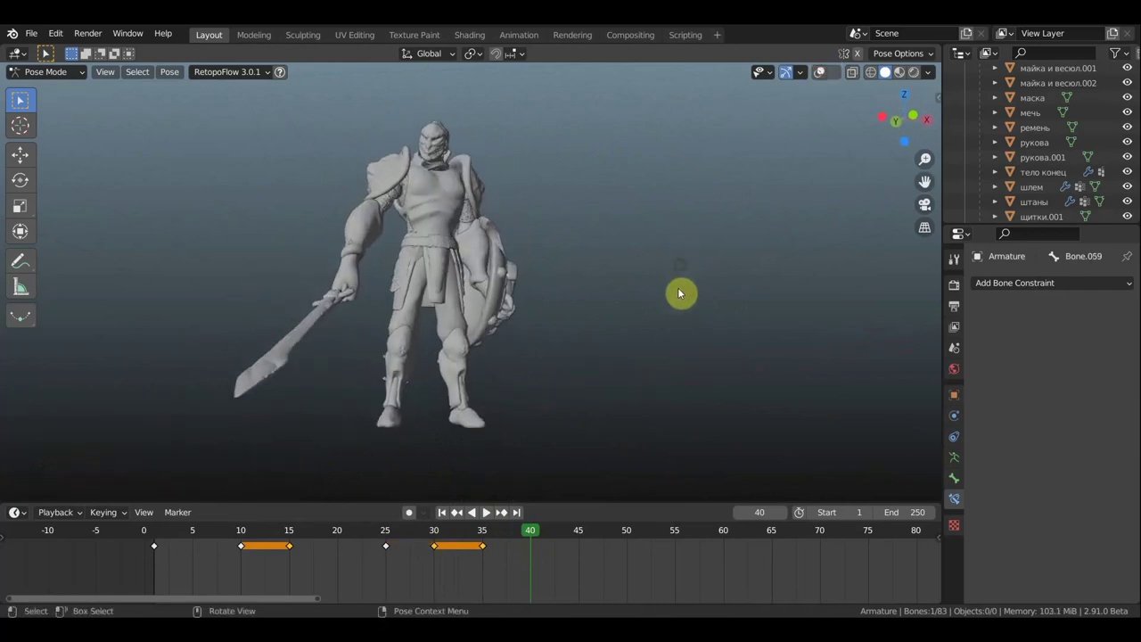
pyautogui.press('r')
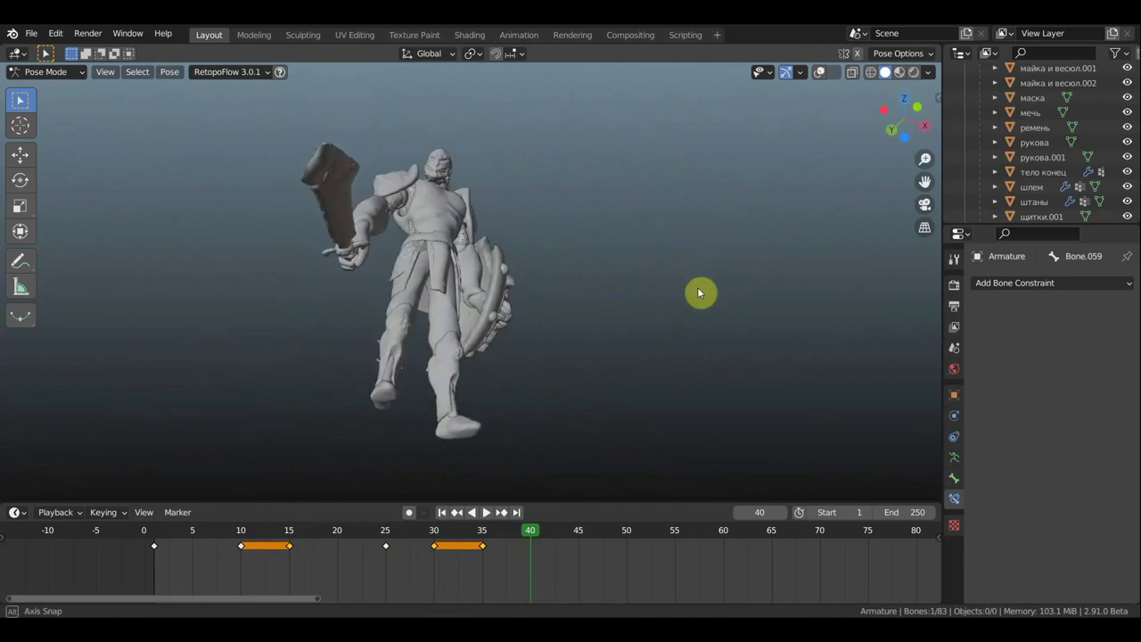
pyautogui.click(695, 292)
pyautogui.press('r')
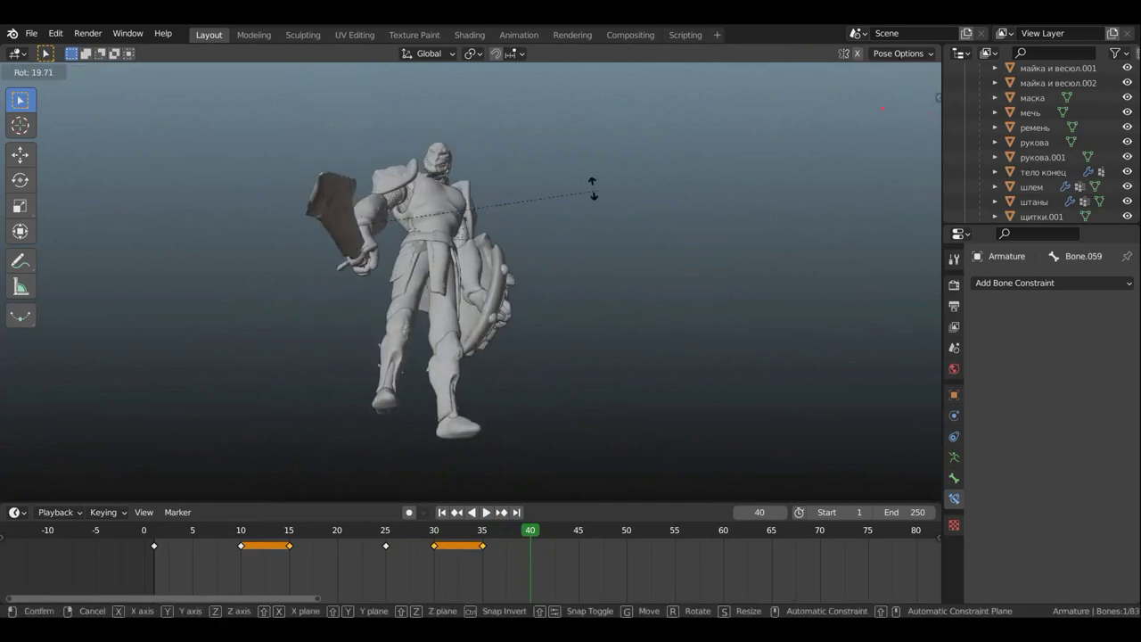
pyautogui.click(378, 150)
# Swing the sword arm down and to the left, then fine-tune its angle.
pyautogui.moveTo(384, 156); pyautogui.dragTo(493, 321, button='middle')
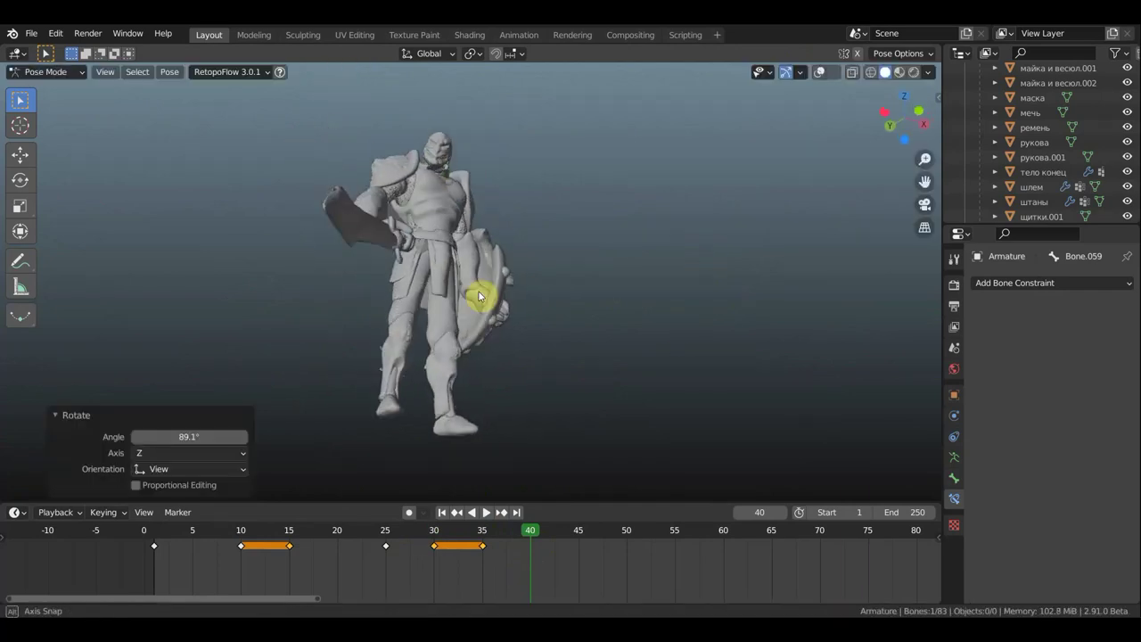
pyautogui.press('r')
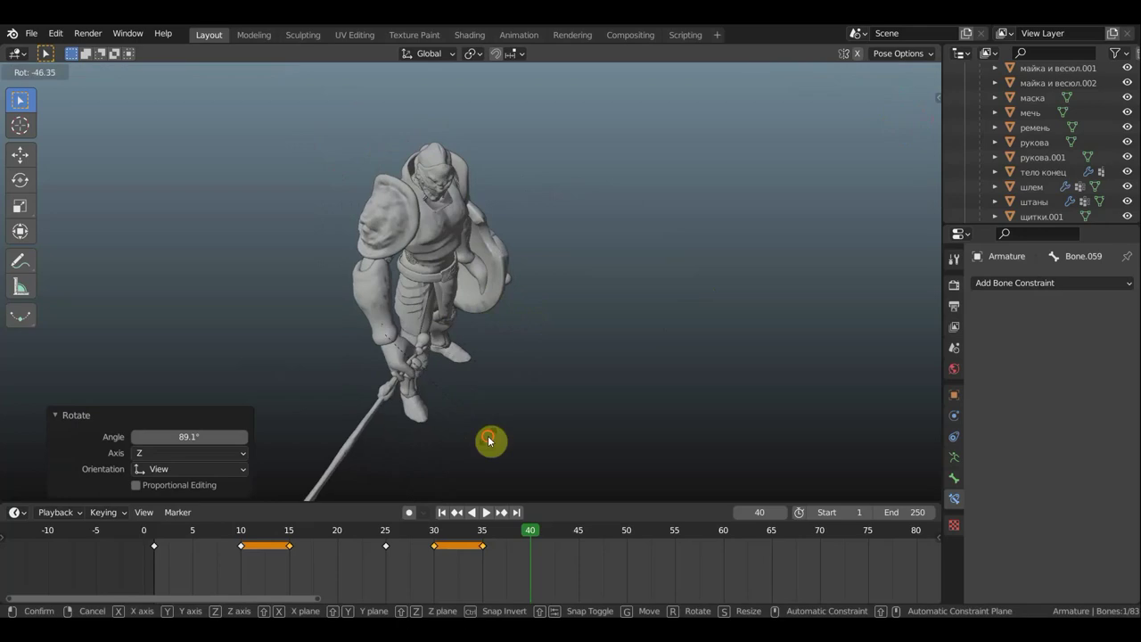
pyautogui.click(534, 407)
pyautogui.moveTo(508, 402)
pyautogui.mouseDown(button='middle')
pyautogui.moveTo(411, 386)
pyautogui.moveTo(433, 383)
pyautogui.moveTo(474, 338)
pyautogui.moveTo(440, 357)
pyautogui.mouseUp(button='middle')
pyautogui.press('r')
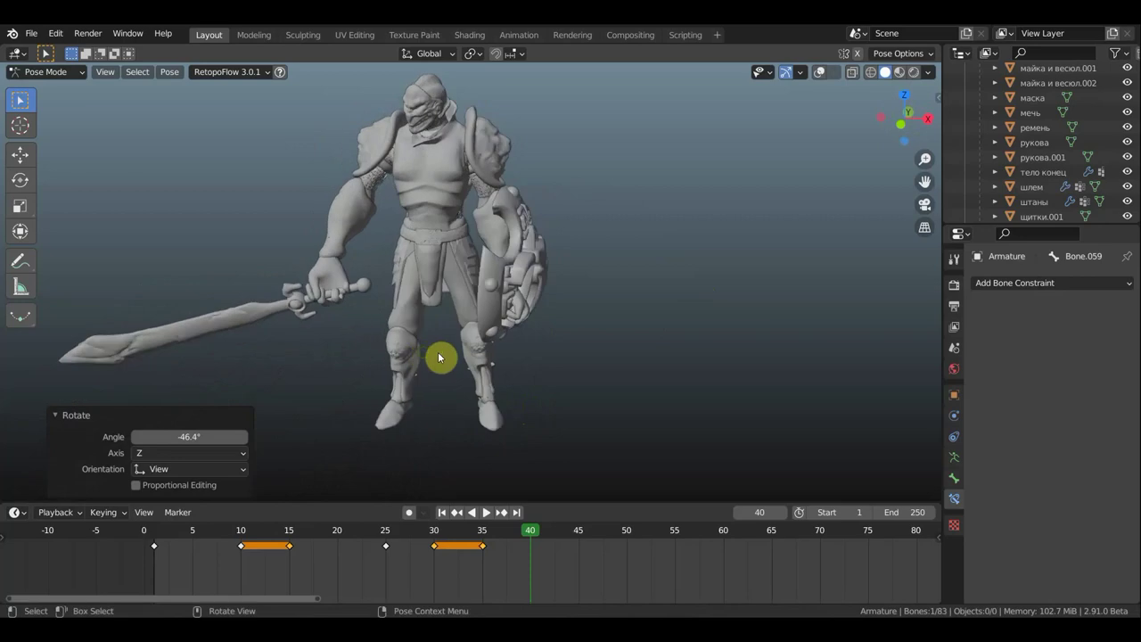
pyautogui.click(504, 357)
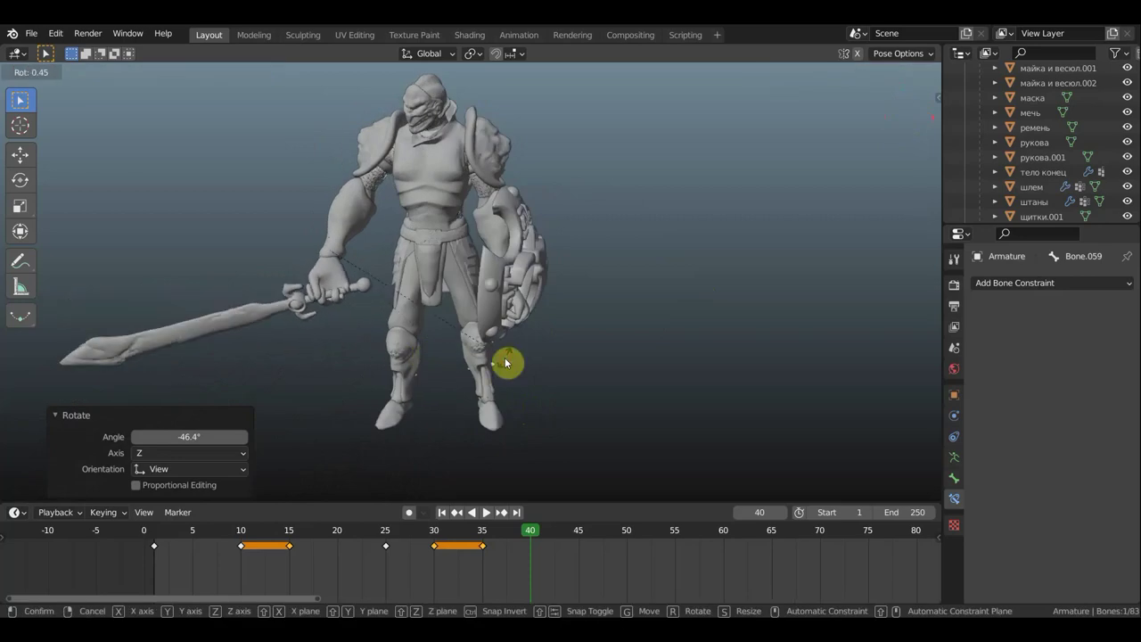
pyautogui.moveTo(565, 345)
pyautogui.mouseDown(button='middle')
pyautogui.moveTo(611, 280)
pyautogui.moveTo(612, 250)
pyautogui.moveTo(550, 324)
pyautogui.moveTo(550, 344)
pyautogui.moveTo(607, 347)
pyautogui.mouseUp(button='middle')
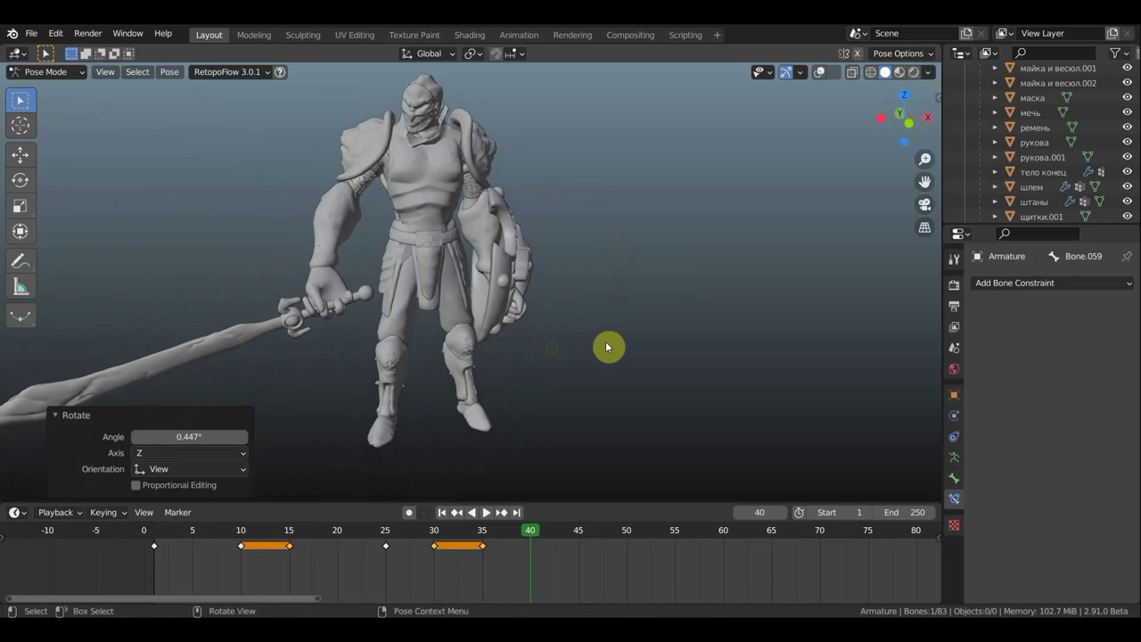
# Select all bones and insert a Location & Rotation key at frame 40.
pyautogui.press('a')
pyautogui.press('i')
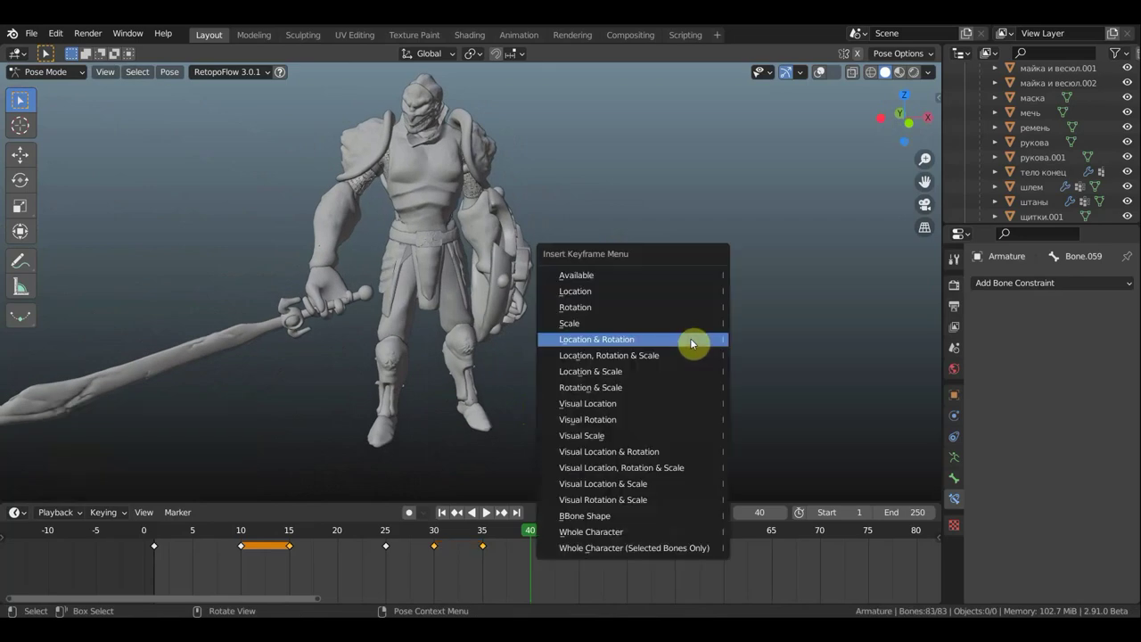
pyautogui.click(693, 340)
pyautogui.scroll(-3, 693, 344)
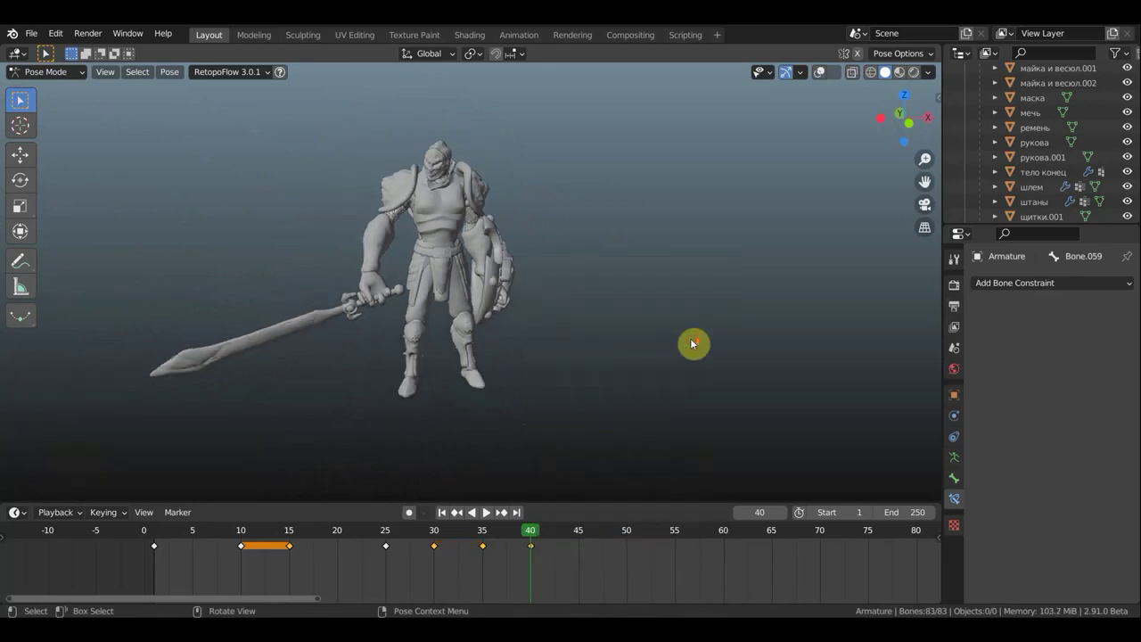
pyautogui.moveTo(671, 346); pyautogui.dragTo(657, 341, button='middle')
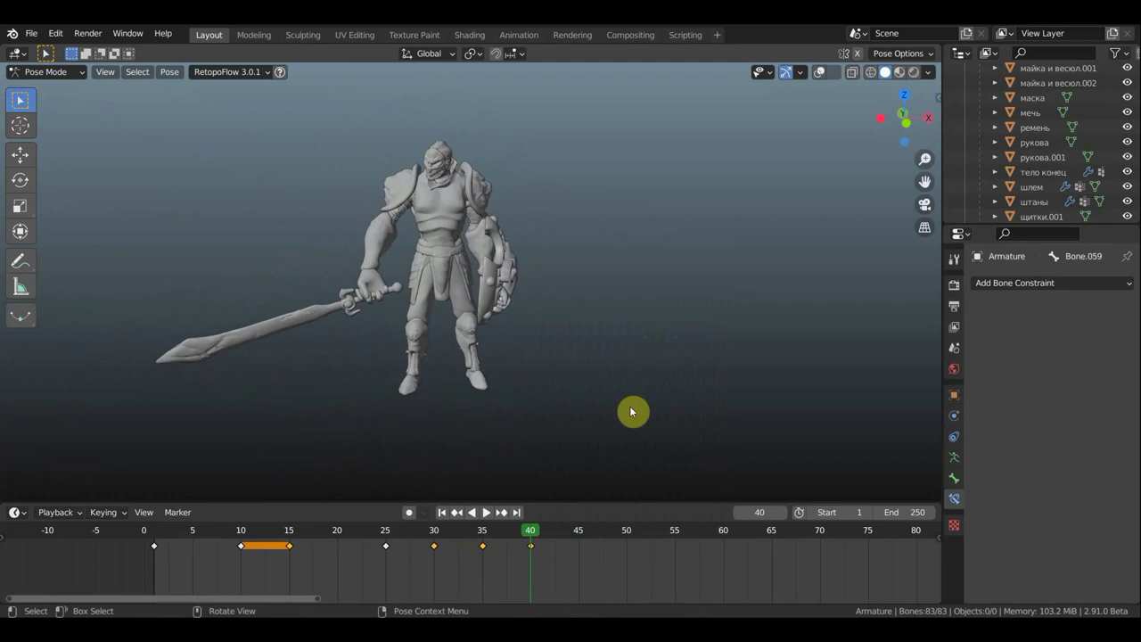
# Key Location & Rotation at frame 45 with overlays back on, then scrub toward frame 75.
pyautogui.click(584, 534)
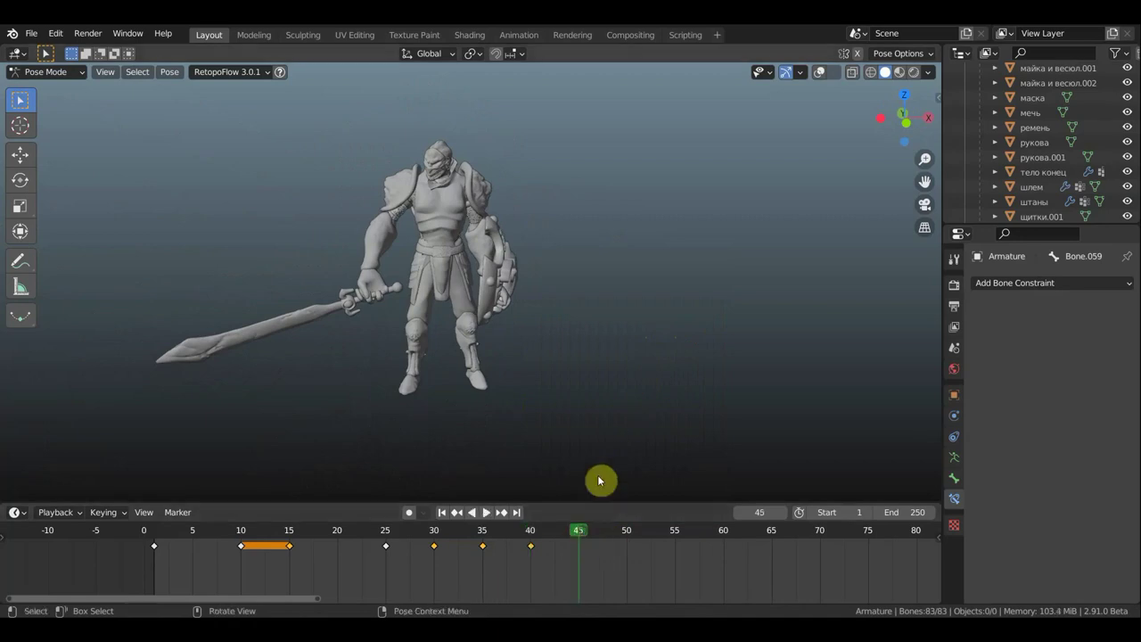
pyautogui.moveTo(517, 346); pyautogui.dragTo(482, 330, button='middle')
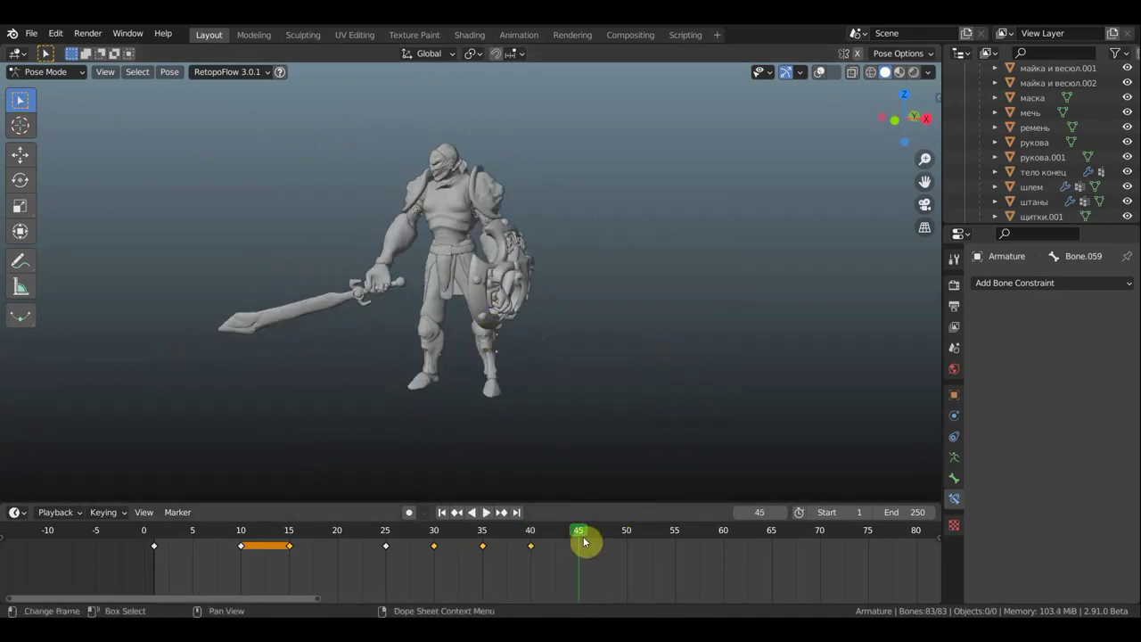
pyautogui.moveTo(527, 279); pyautogui.dragTo(550, 292, button='middle')
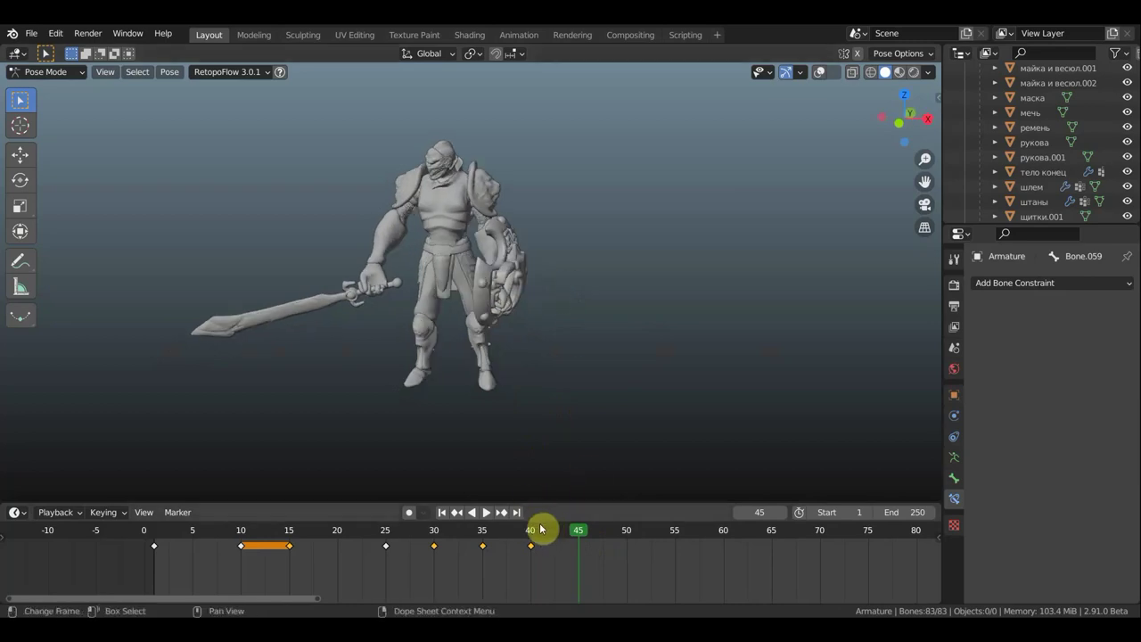
pyautogui.click(822, 75)
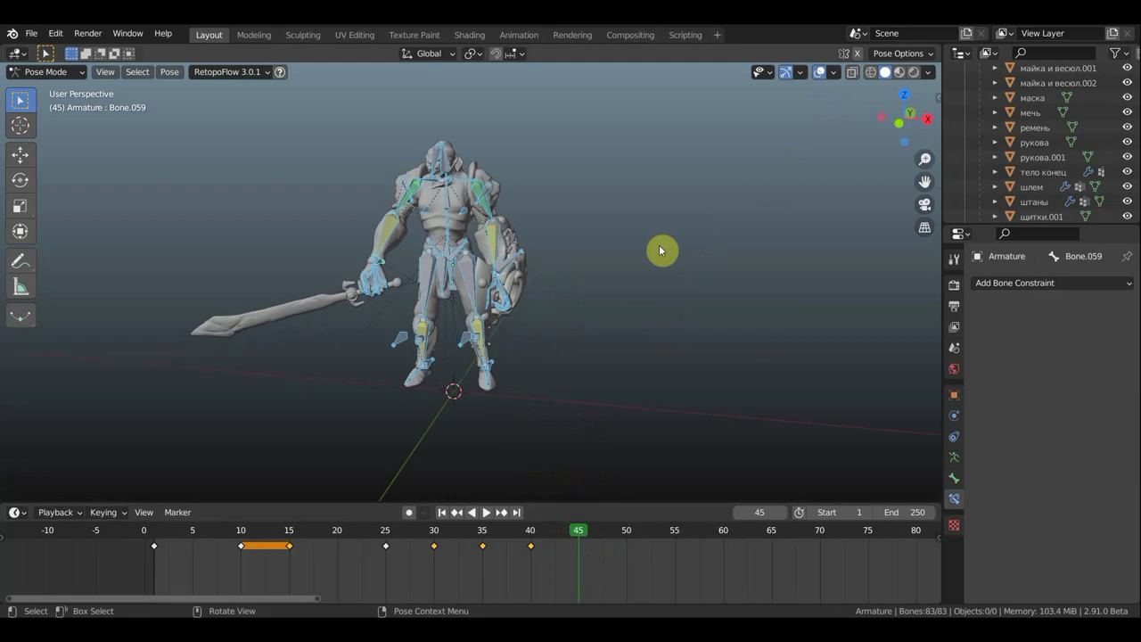
pyautogui.press('i')
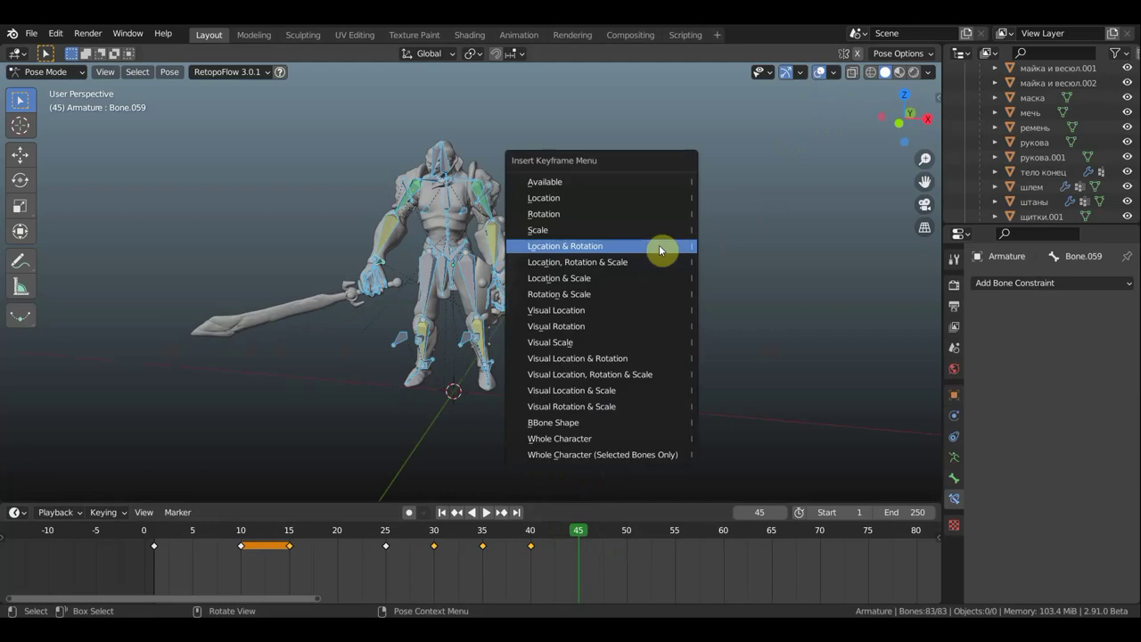
pyautogui.click(659, 247)
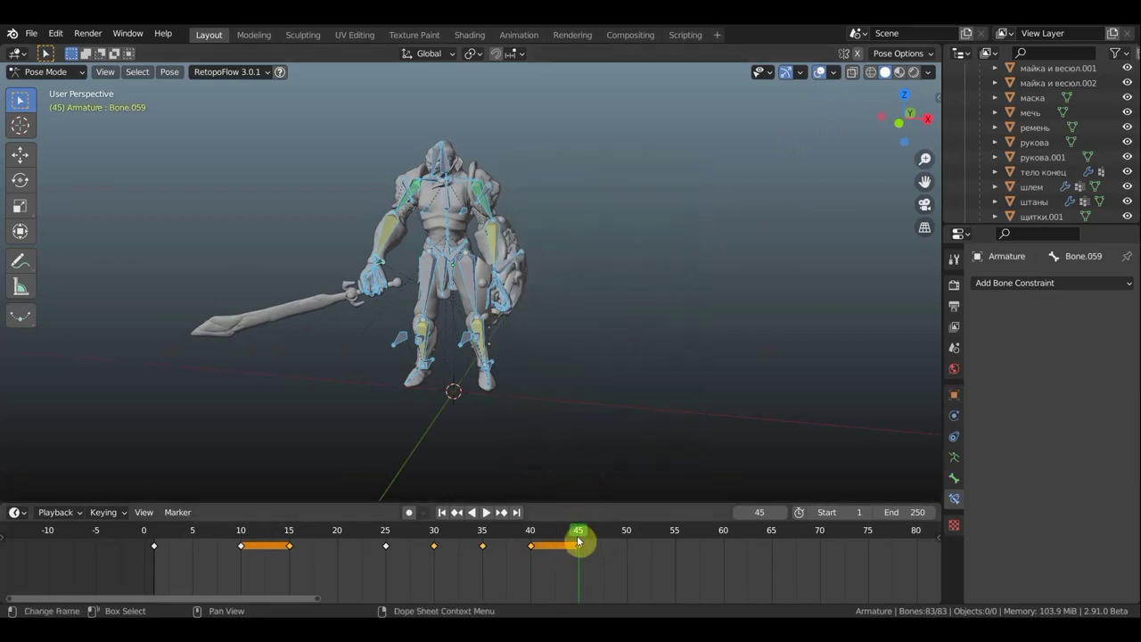
pyautogui.moveTo(578, 541)
pyautogui.mouseDown()
pyautogui.moveTo(505, 535)
pyautogui.moveTo(591, 532)
pyautogui.moveTo(484, 533)
pyautogui.moveTo(550, 530)
pyautogui.moveTo(872, 577)
pyautogui.mouseUp()
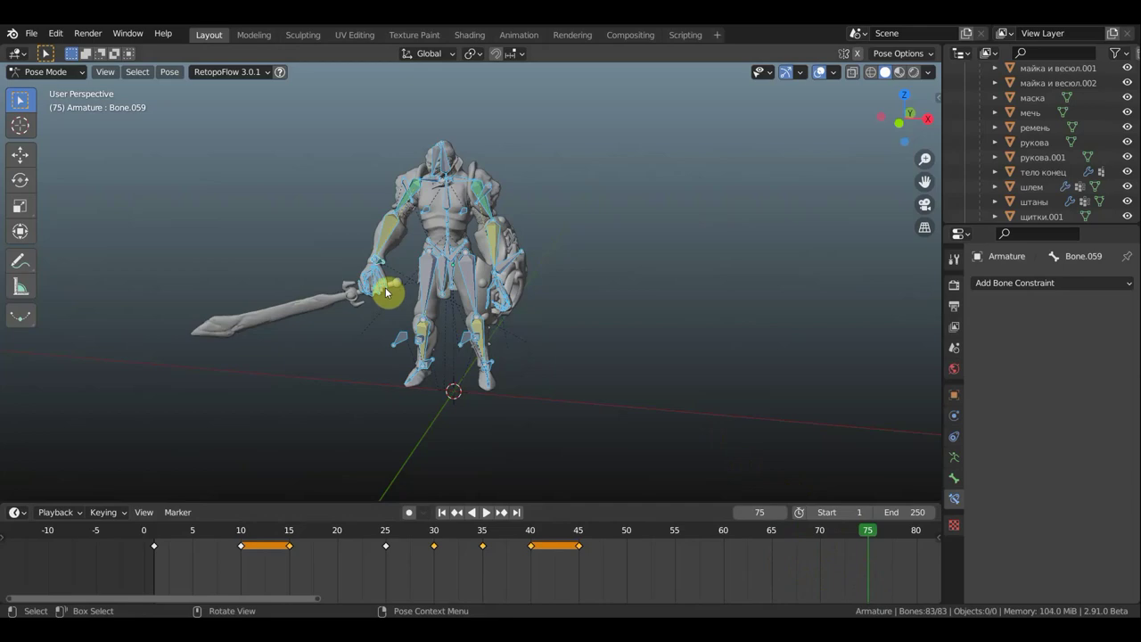
# Select the hip bone together with the neighboring bones near the pelvis.
pyautogui.click(415, 261)
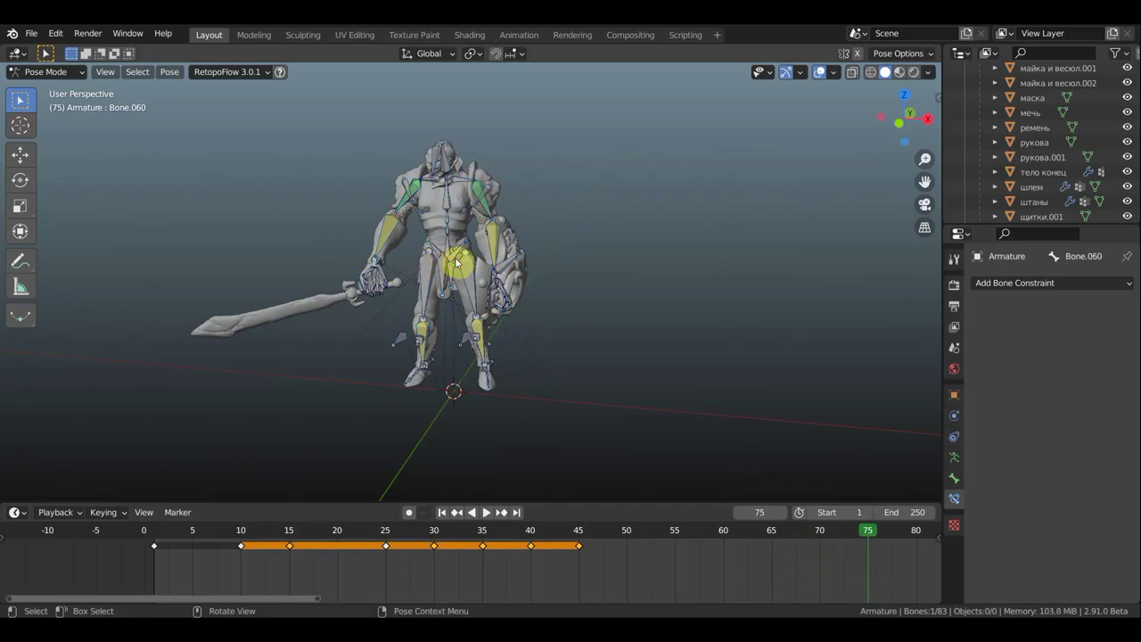
pyautogui.moveTo(452, 259)
pyautogui.mouseDown(button='middle')
pyautogui.moveTo(466, 283)
pyautogui.moveTo(457, 261)
pyautogui.mouseUp(button='middle')
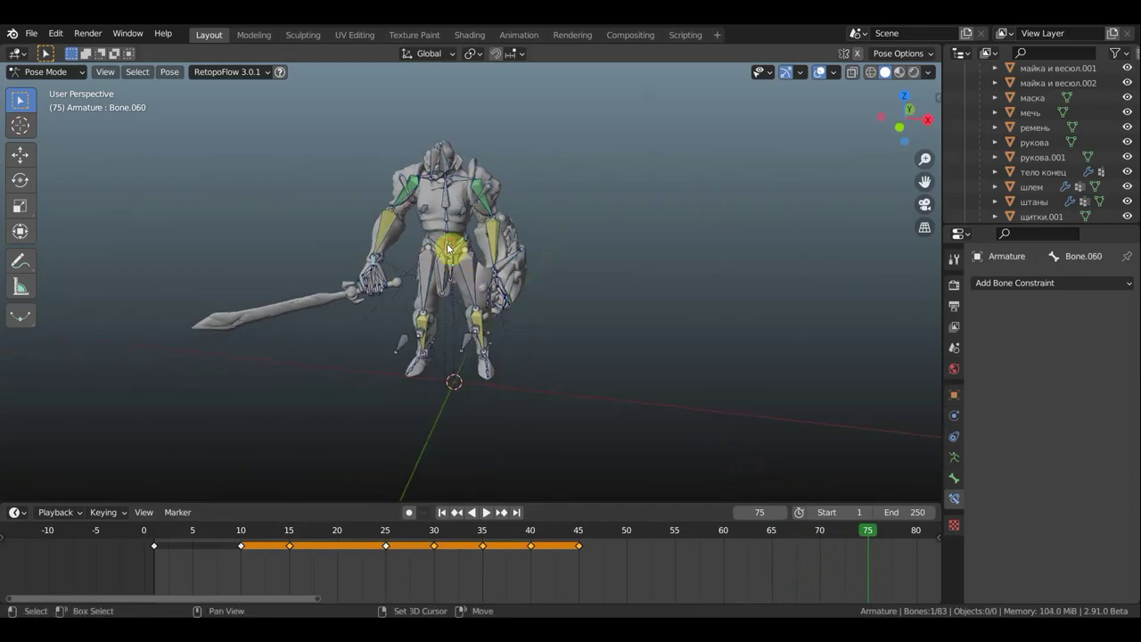
pyautogui.scroll(2, 451, 250)
pyautogui.scroll(2, 428, 255)
pyautogui.scroll(2, 476, 255)
pyautogui.keyDown('shift'); pyautogui.click(299, 296); pyautogui.keyUp('shift')
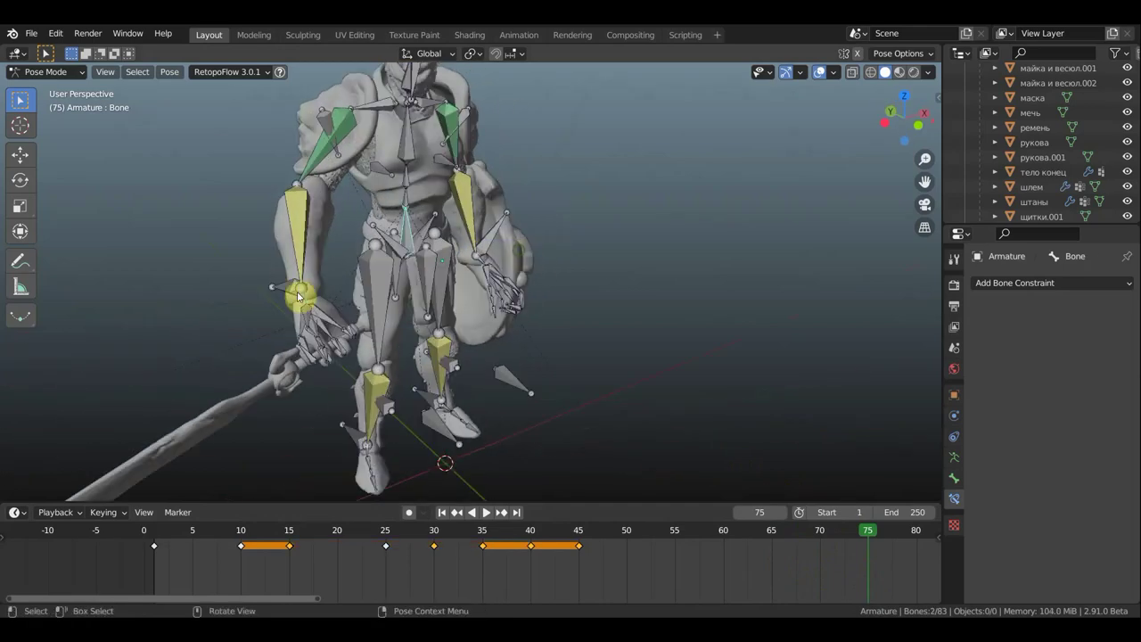
pyautogui.keyDown('shift'); pyautogui.click(405, 217); pyautogui.keyUp('shift')
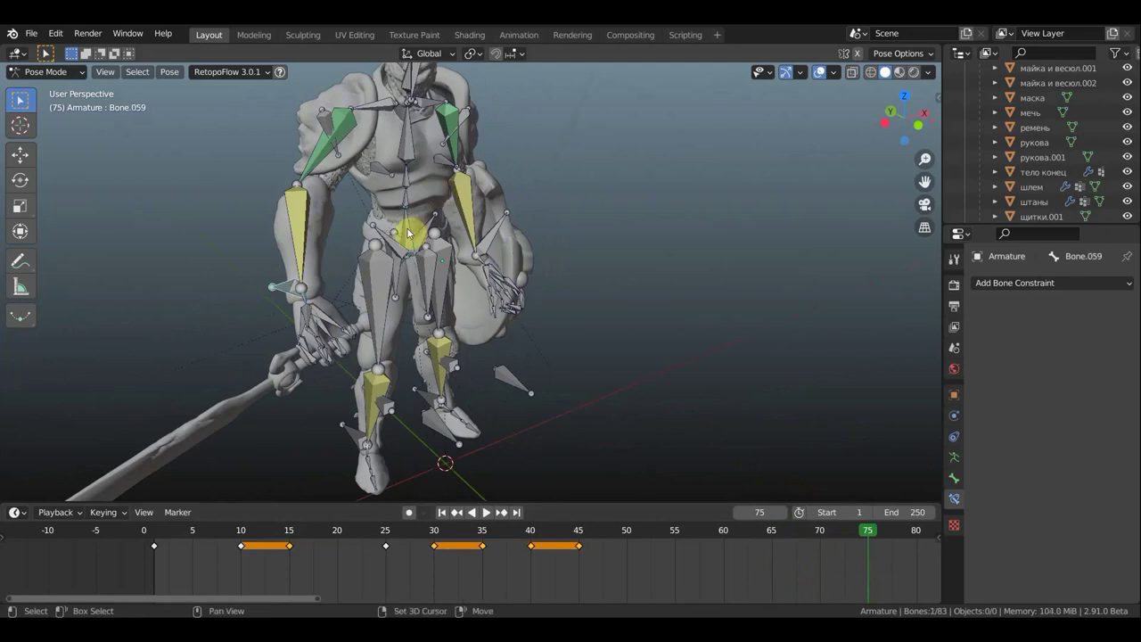
pyautogui.keyDown('shift'); pyautogui.click(408, 233); pyautogui.keyUp('shift')
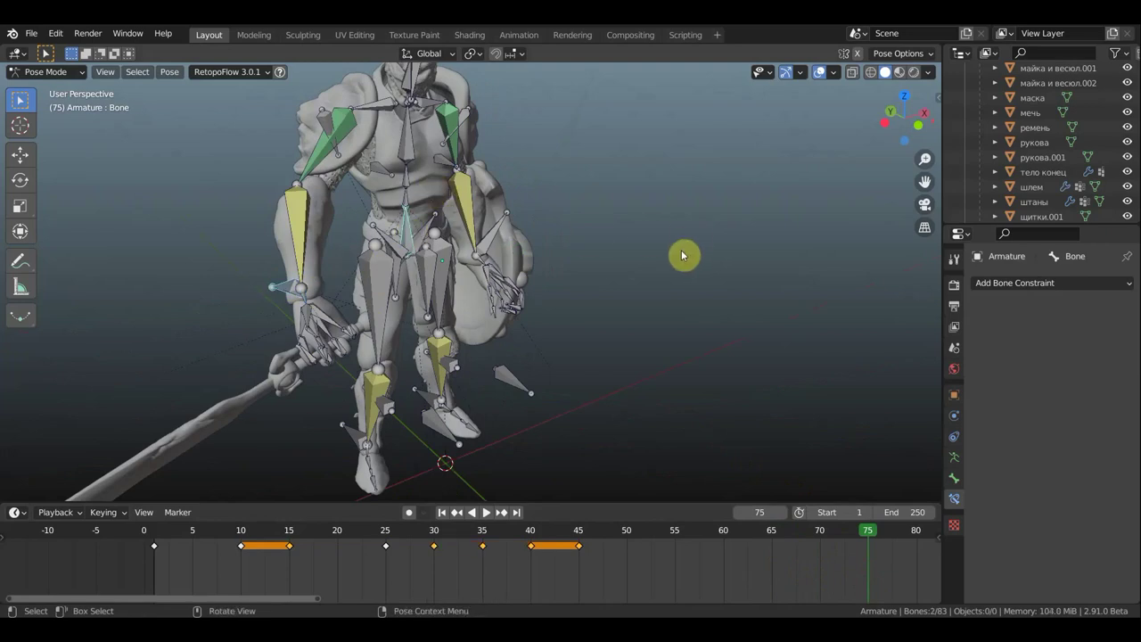
# In top view, rotate the selected bones so the root turns 12.9° about Z.
pyautogui.press('KP_7')
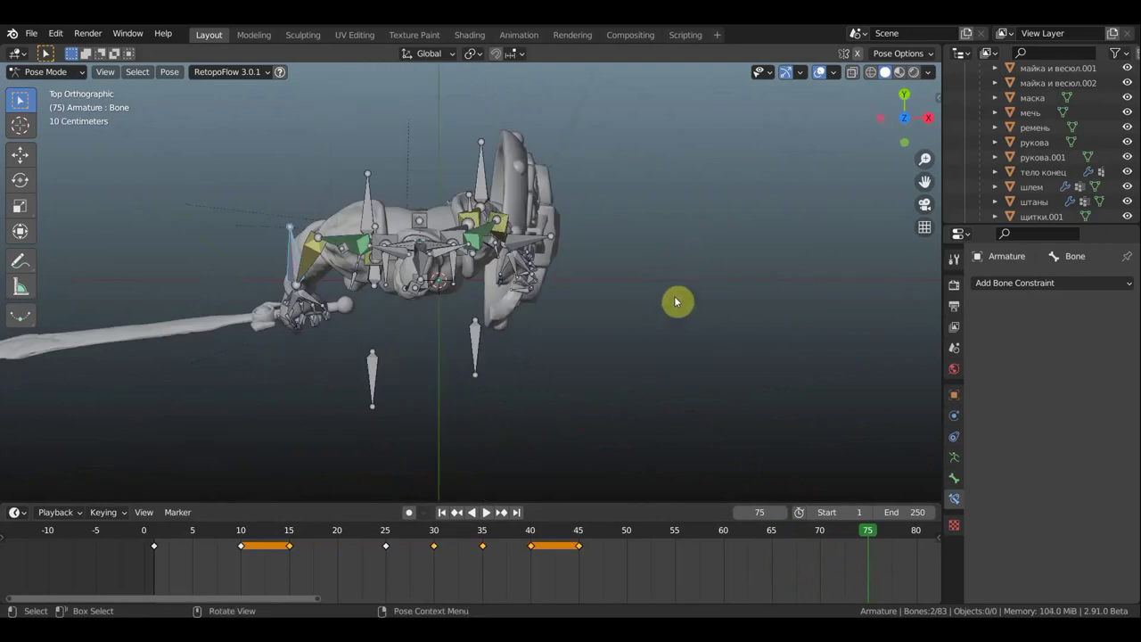
pyautogui.press('r')
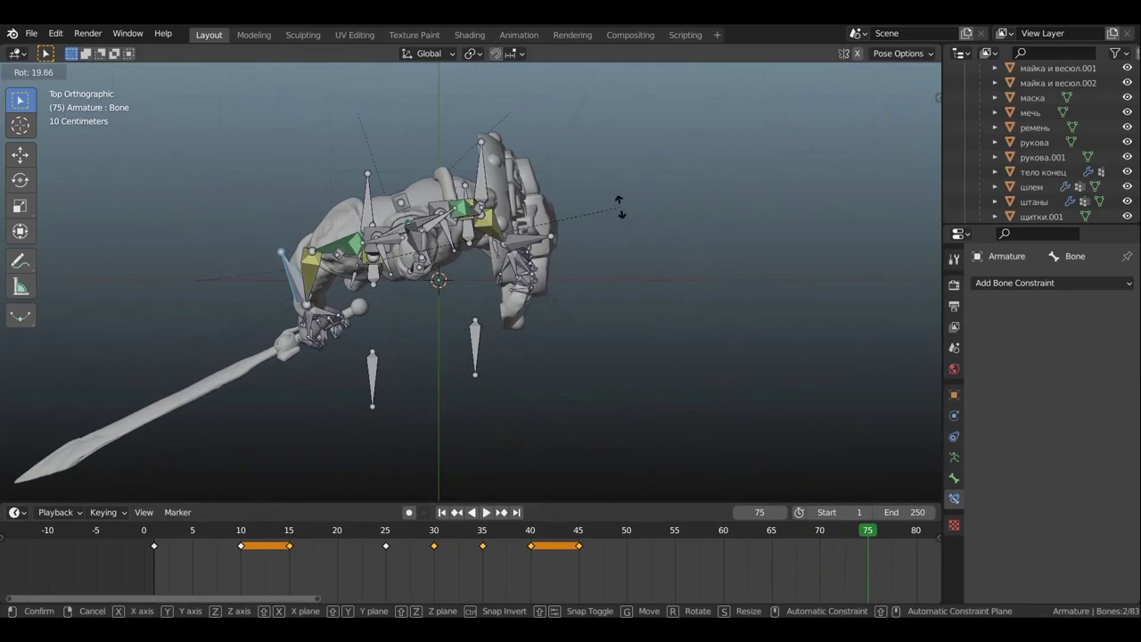
pyautogui.click(619, 211)
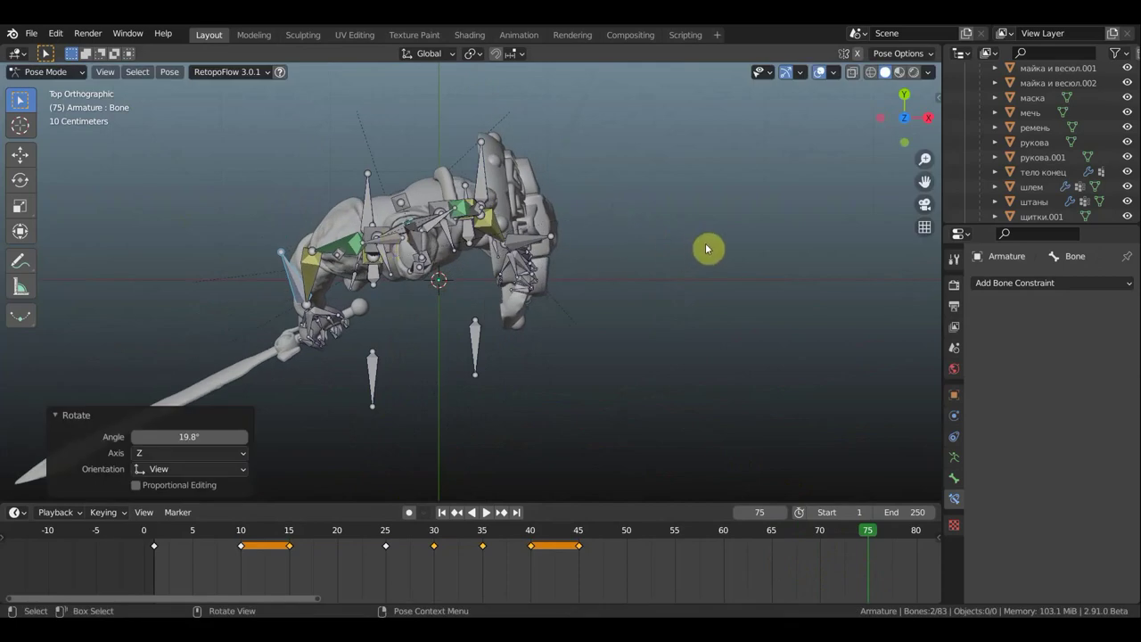
pyautogui.press('r')
pyautogui.click(597, 194)
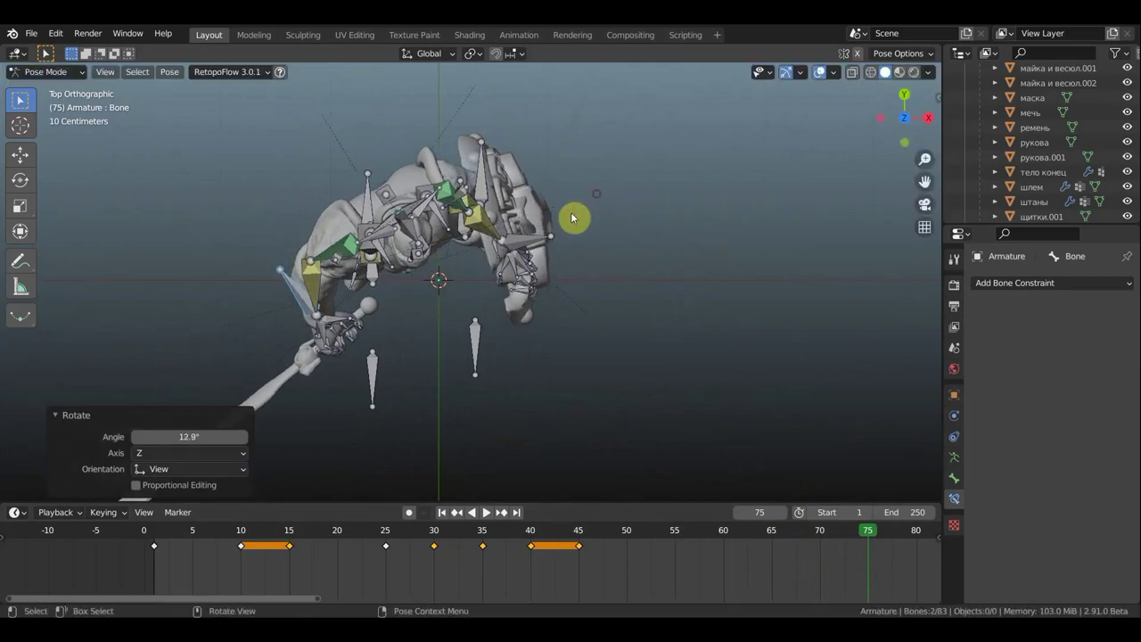
# Shift sword-hand bone Bone.059 1.13 m in X, then return to perspective view.
pyautogui.click(310, 313)
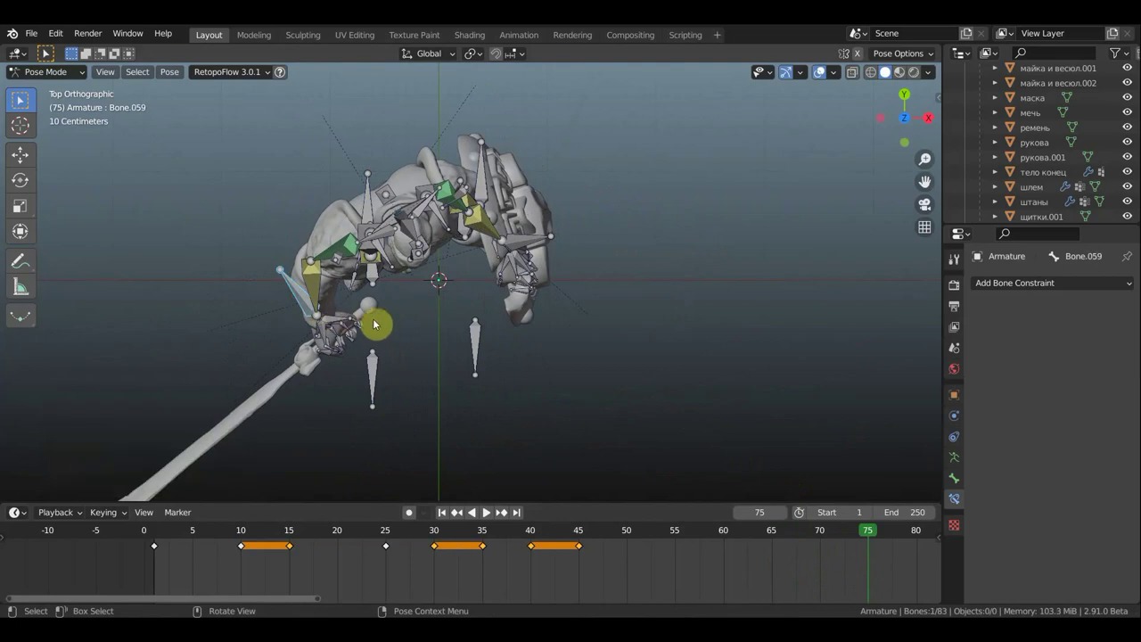
pyautogui.press('g')
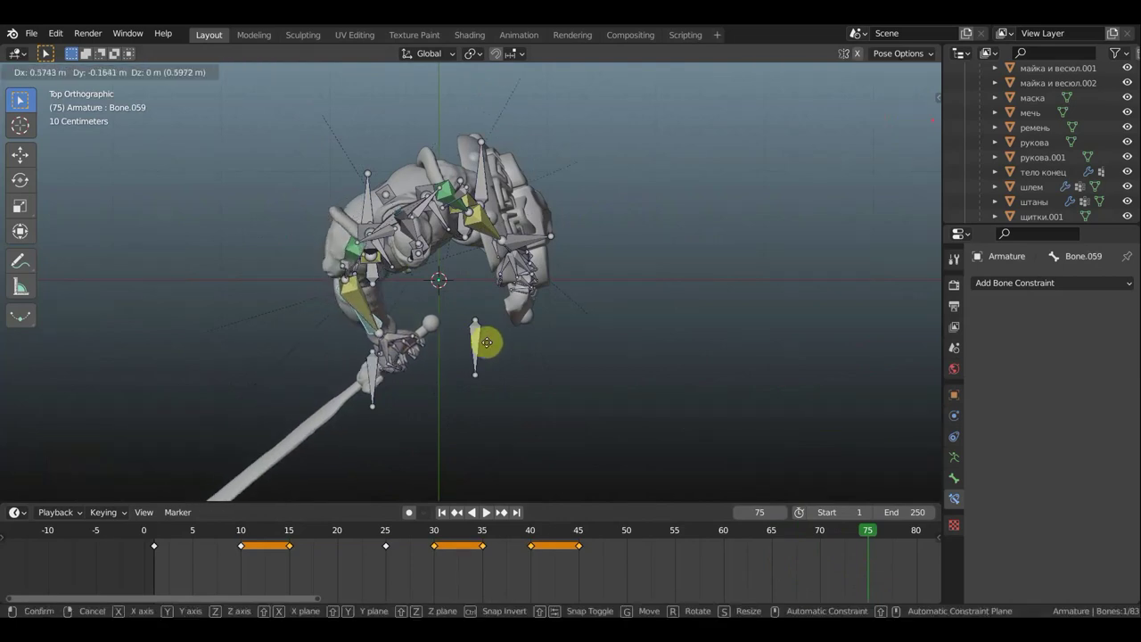
pyautogui.click(508, 341)
pyautogui.press('KP_5')
# Rotate, tilt and reposition Bone.059 to start swinging the sword outward.
pyautogui.moveTo(565, 357); pyautogui.dragTo(543, 331, button='middle')
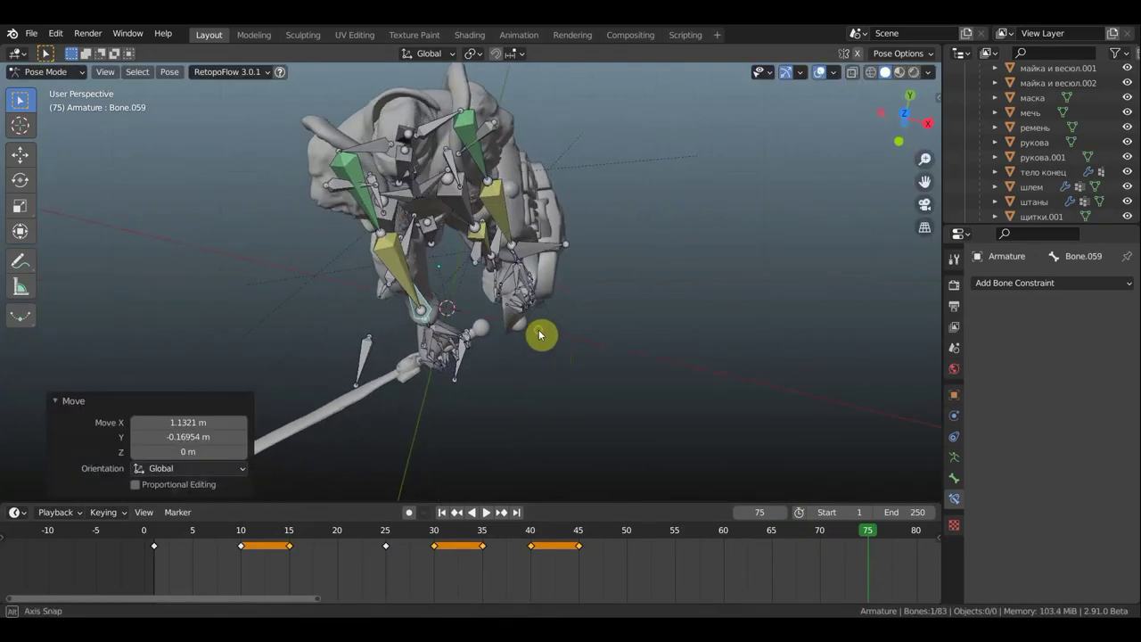
pyautogui.press('r')
pyautogui.click(458, 204)
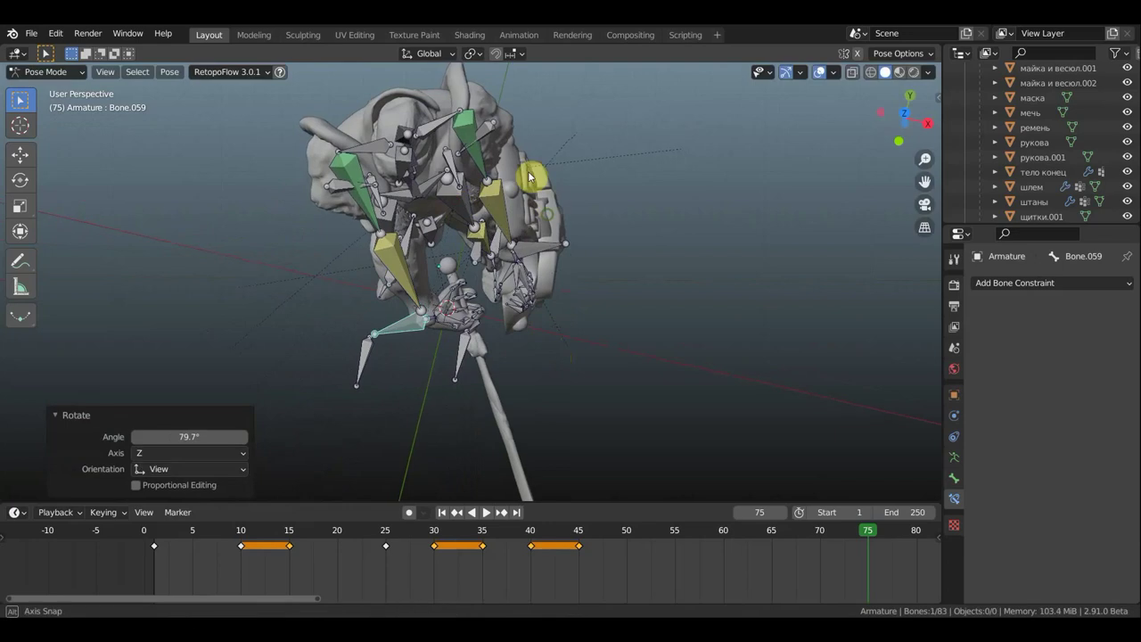
pyautogui.moveTo(458, 204); pyautogui.dragTo(606, 607, button='middle')
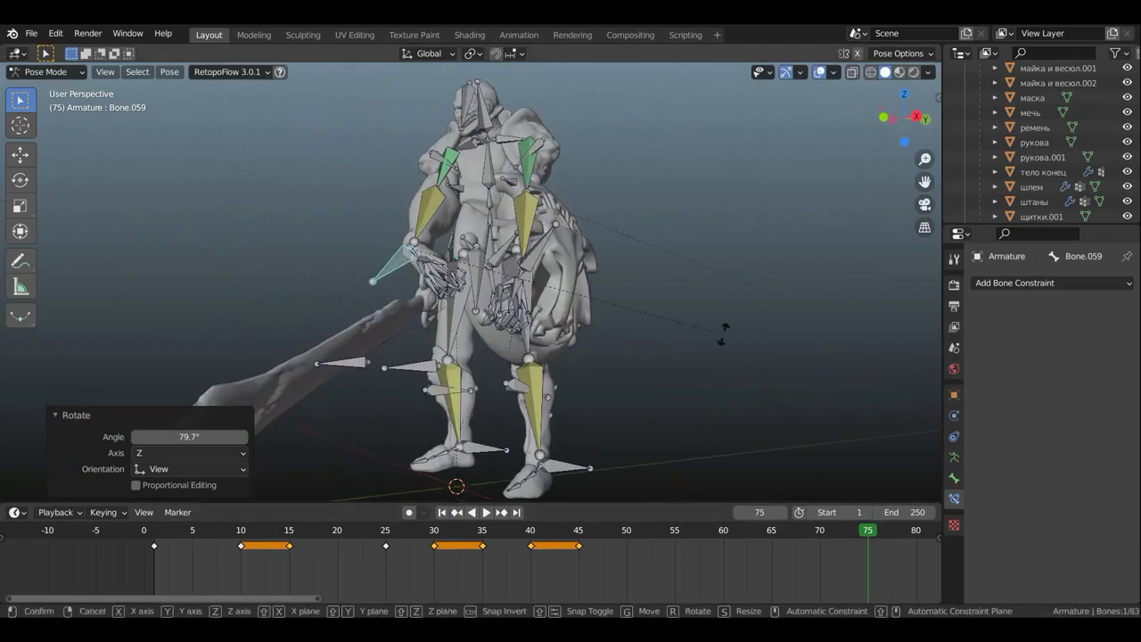
pyautogui.press('r')
pyautogui.click(630, 436)
pyautogui.moveTo(660, 433)
pyautogui.mouseDown(button='middle')
pyautogui.moveTo(746, 434)
pyautogui.moveTo(724, 433)
pyautogui.moveTo(784, 458)
pyautogui.moveTo(778, 492)
pyautogui.mouseUp(button='middle')
pyautogui.press('g')
pyautogui.click(752, 404)
pyautogui.press('r')
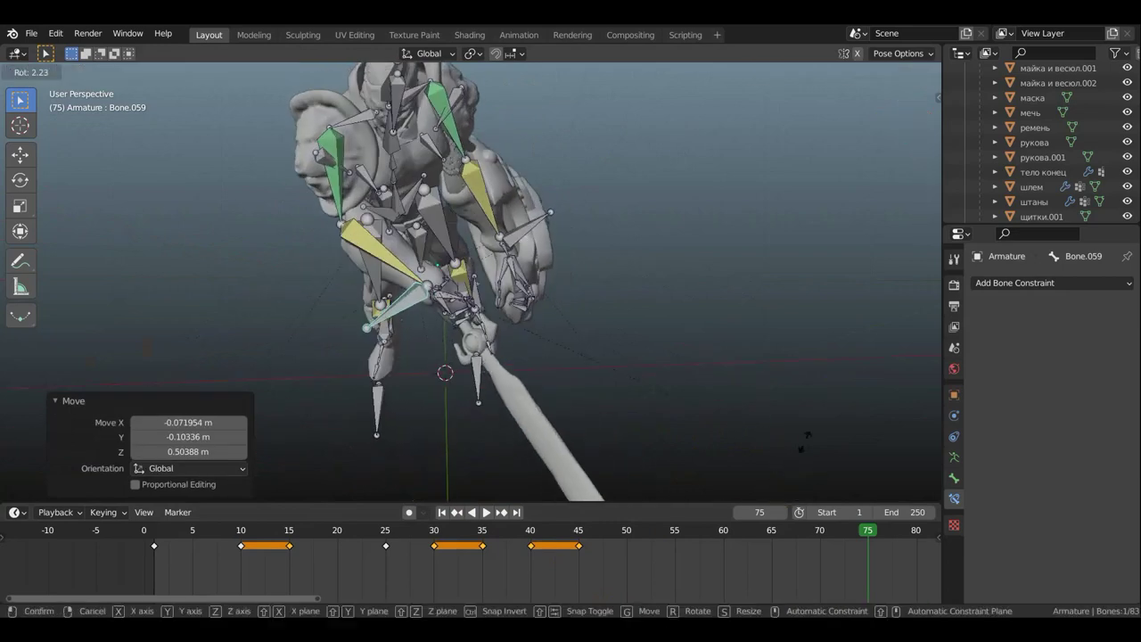
pyautogui.click(800, 338)
# Check from the front, then rotate the sword hand so the sword points down-right.
pyautogui.moveTo(640, 256); pyautogui.dragTo(508, 212, button='middle')
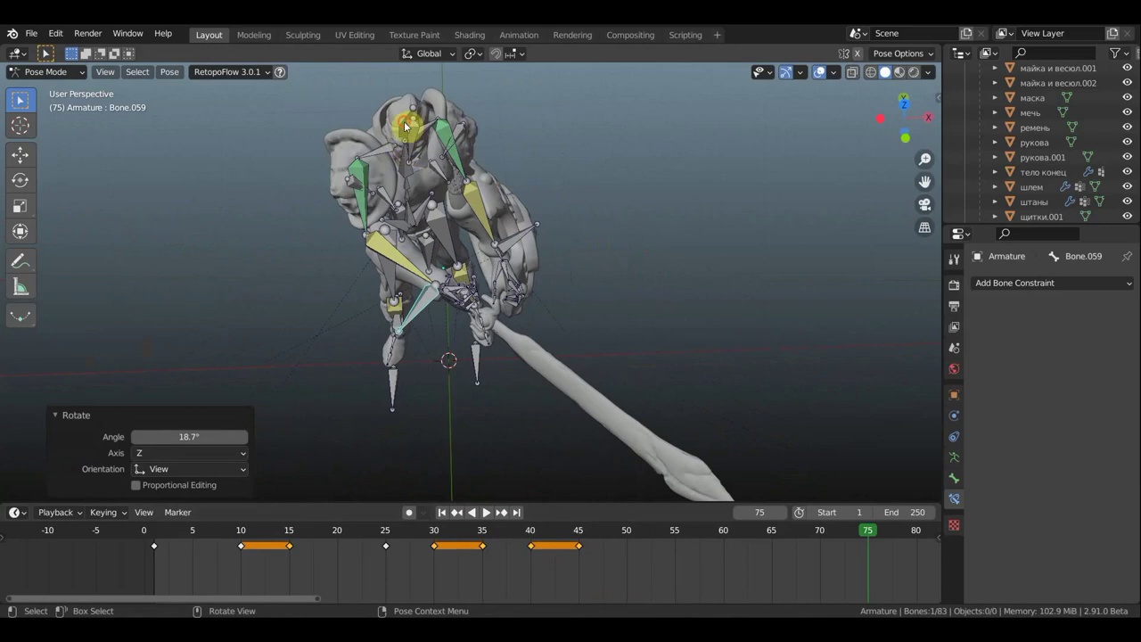
pyautogui.click(446, 136)
pyautogui.moveTo(446, 136)
pyautogui.mouseDown(button='middle')
pyautogui.moveTo(464, 67)
pyautogui.moveTo(357, 75)
pyautogui.mouseUp(button='middle')
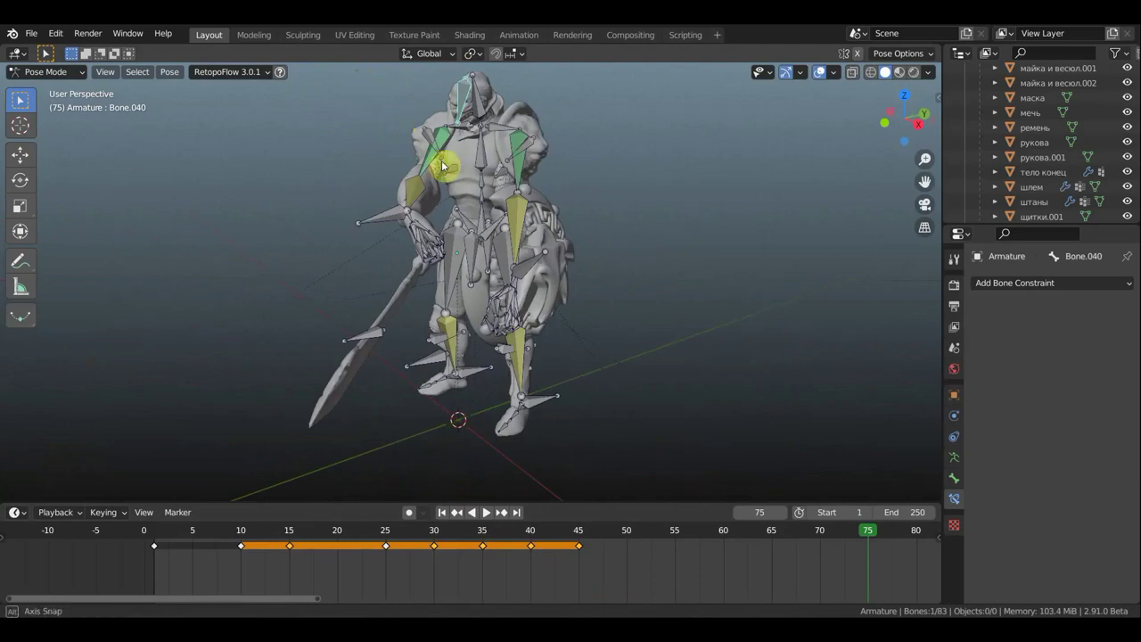
pyautogui.moveTo(437, 152)
pyautogui.mouseDown(button='middle')
pyautogui.moveTo(458, 156)
pyautogui.moveTo(390, 205)
pyautogui.mouseUp(button='middle')
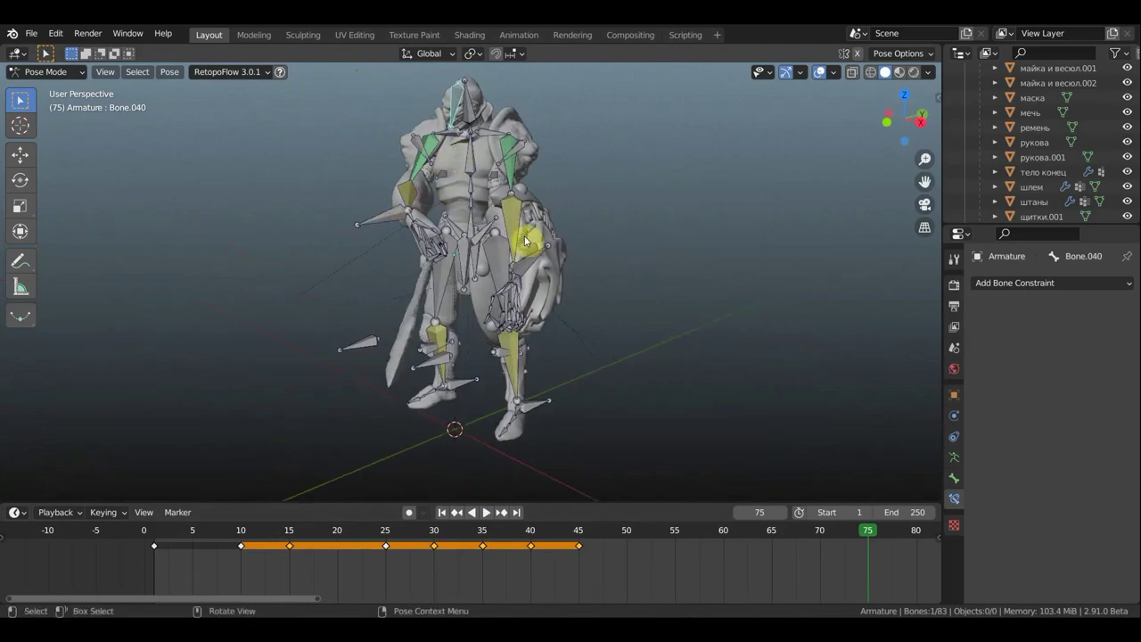
pyautogui.moveTo(526, 241); pyautogui.dragTo(539, 201, button='middle')
pyautogui.press('r')
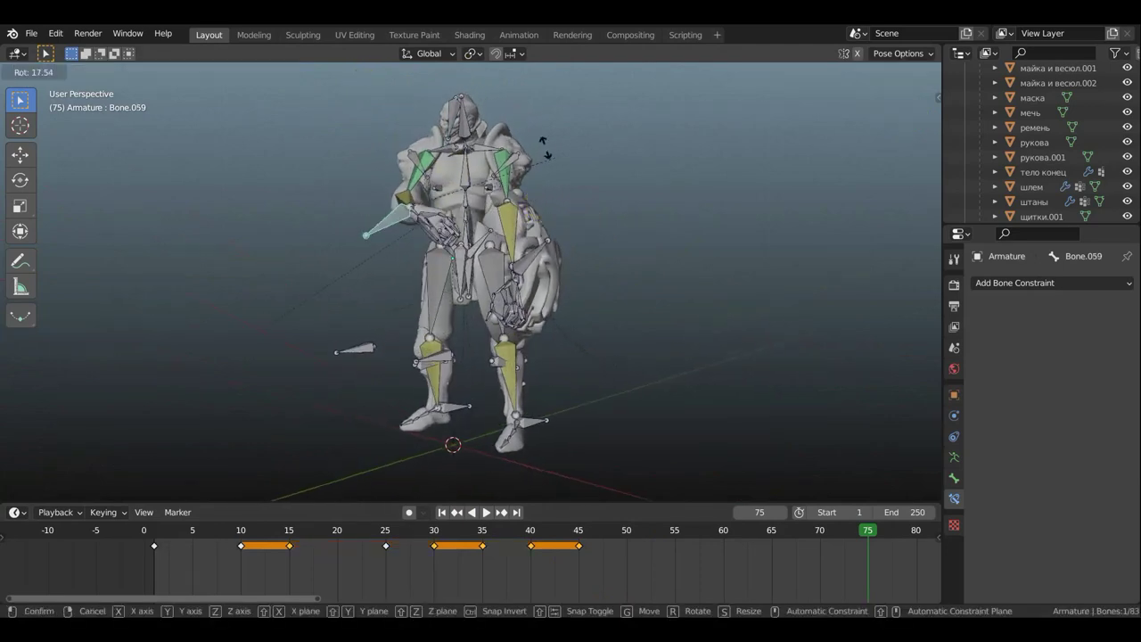
pyautogui.click(497, 141)
pyautogui.moveTo(535, 160); pyautogui.dragTo(681, 170, button='middle')
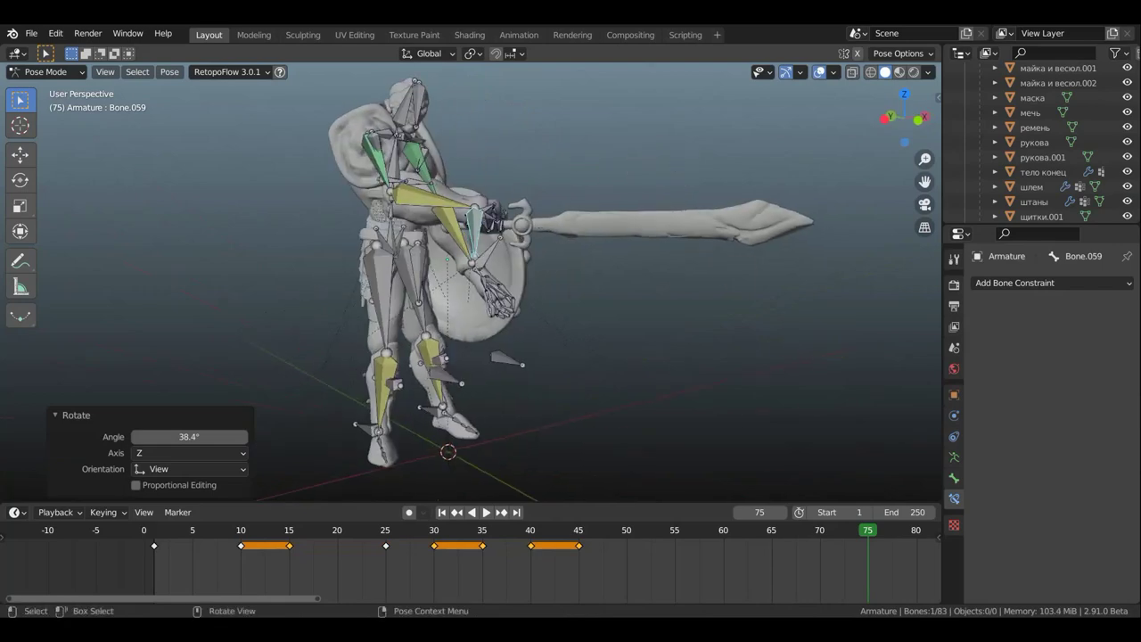
pyautogui.press('r')
pyautogui.click(759, 501)
# Move the sword hand, hide the bones, and swing the sword near horizontal.
pyautogui.press('g')
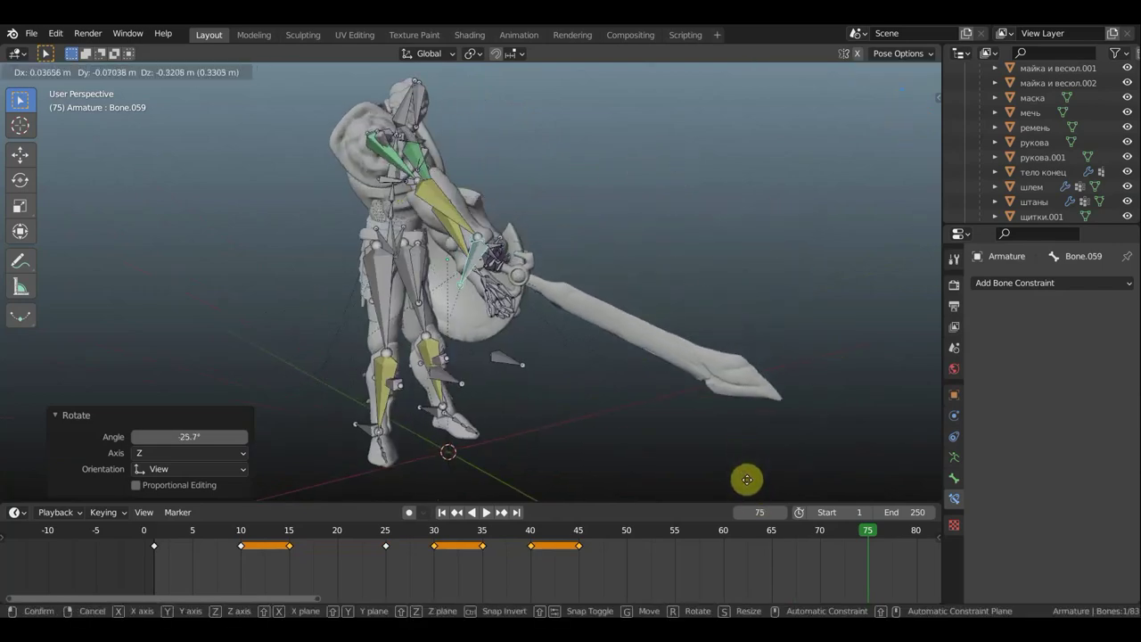
pyautogui.click(745, 466)
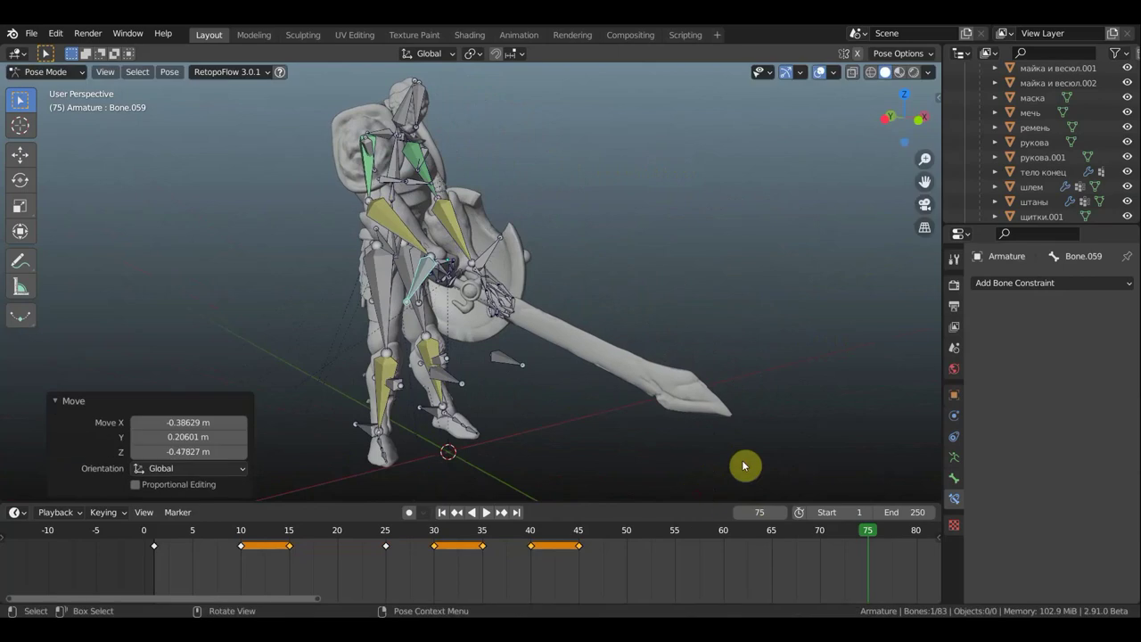
pyautogui.moveTo(745, 465); pyautogui.dragTo(593, 493, button='middle')
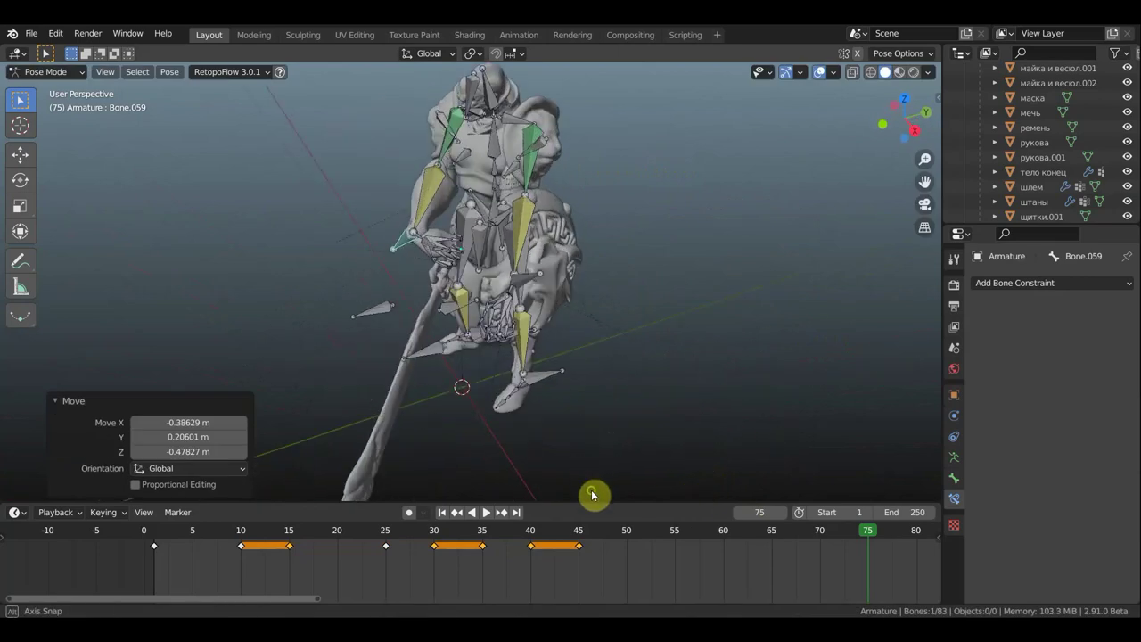
pyautogui.click(817, 78)
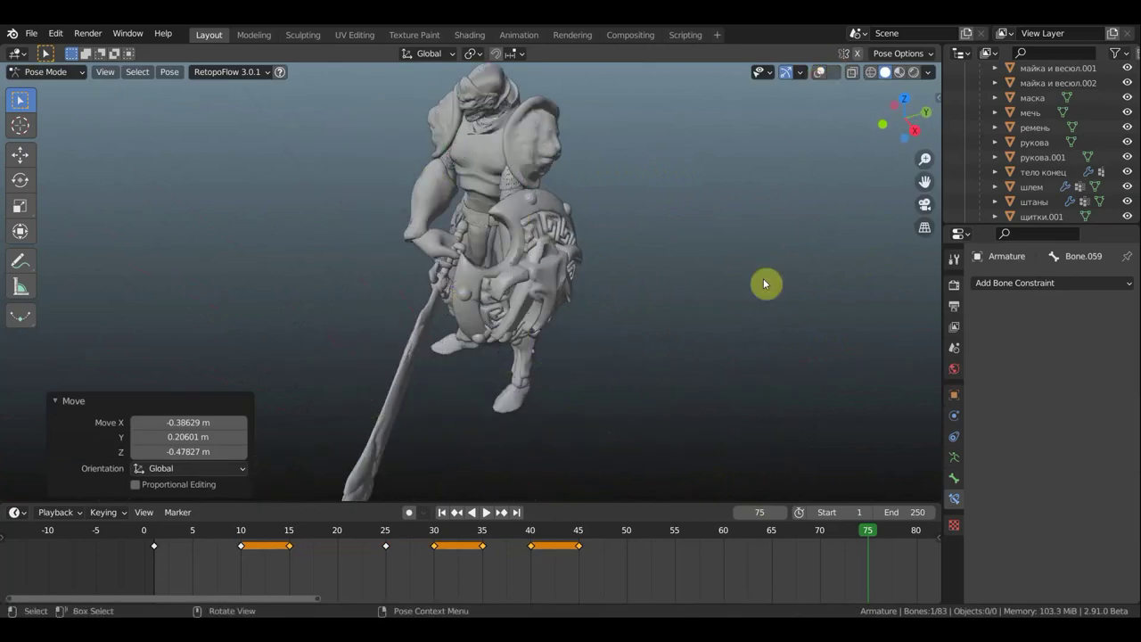
pyautogui.press('r')
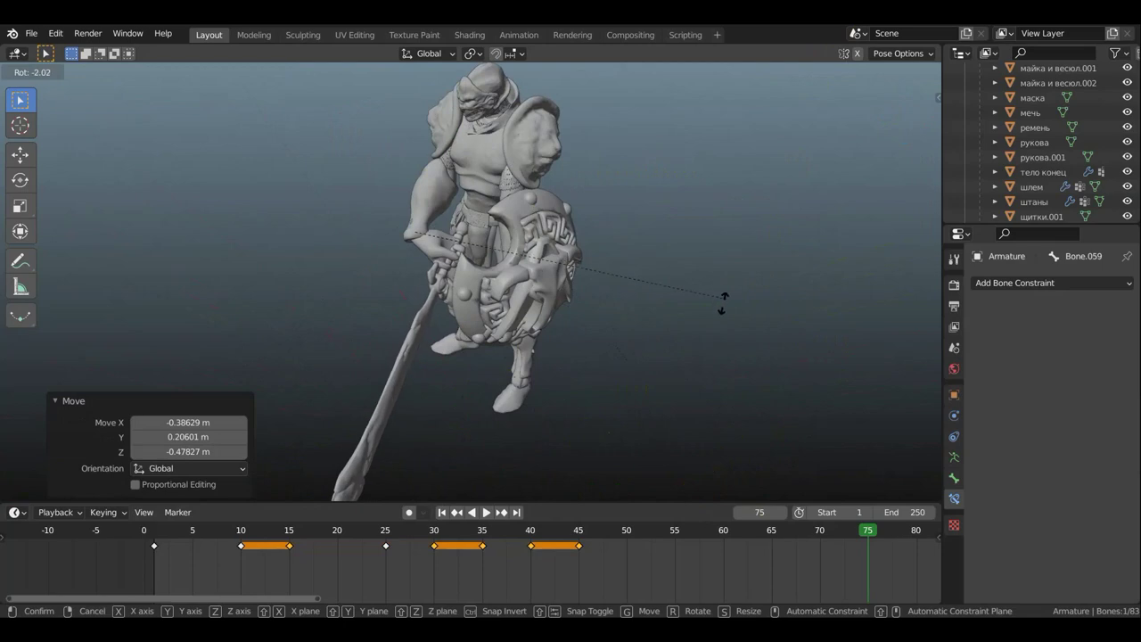
pyautogui.click(462, 355)
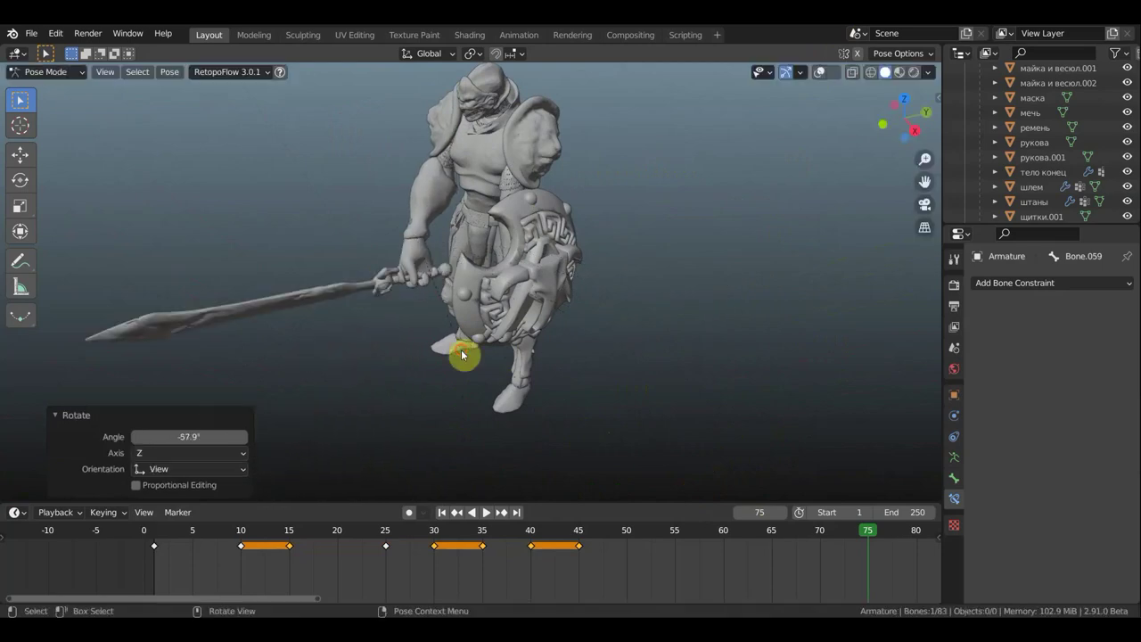
# Refine the sword angle from above with two rotations, the last 44.2°.
pyautogui.moveTo(584, 331)
pyautogui.mouseDown(button='middle')
pyautogui.moveTo(672, 362)
pyautogui.moveTo(484, 274)
pyautogui.moveTo(708, 207)
pyautogui.mouseUp(button='middle')
pyautogui.press('r')
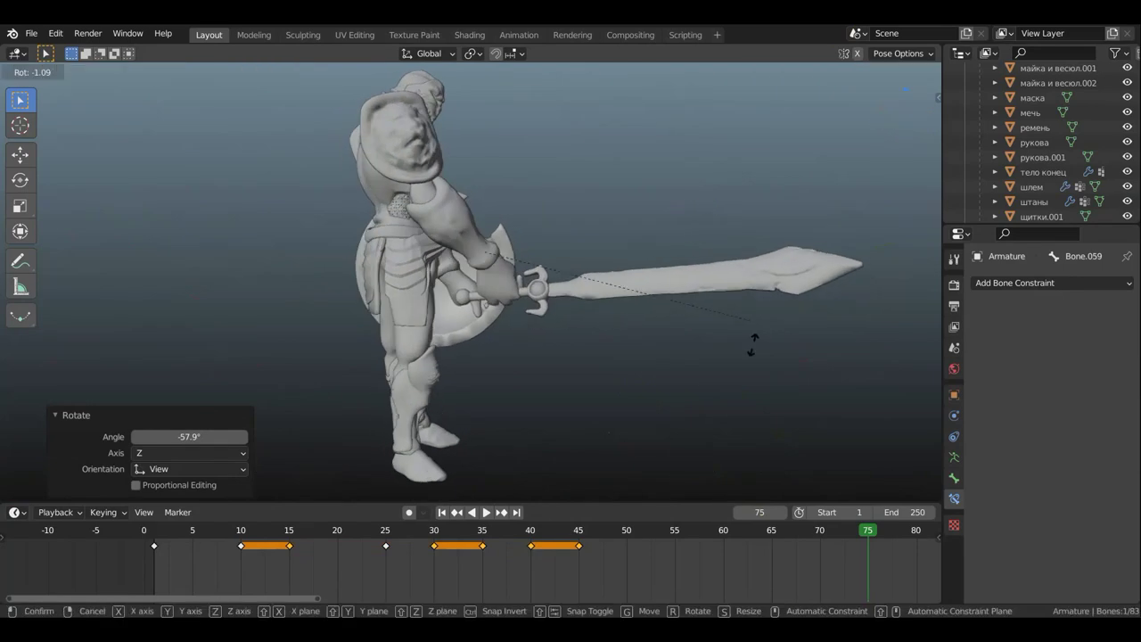
pyautogui.click(774, 388)
pyautogui.moveTo(776, 383)
pyautogui.mouseDown(button='middle')
pyautogui.moveTo(584, 364)
pyautogui.moveTo(541, 389)
pyautogui.moveTo(544, 403)
pyautogui.moveTo(569, 394)
pyautogui.moveTo(596, 433)
pyautogui.mouseUp(button='middle')
pyautogui.press('r')
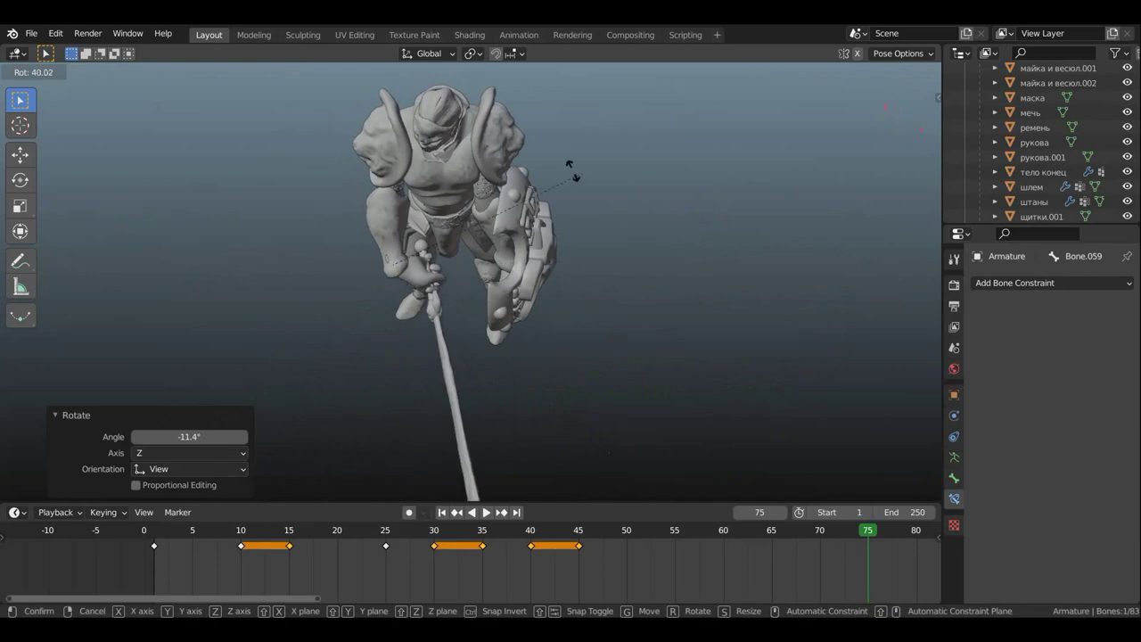
pyautogui.click(561, 173)
# Nudge the sword hand into its final low-right spot and show the bones again.
pyautogui.press('g')
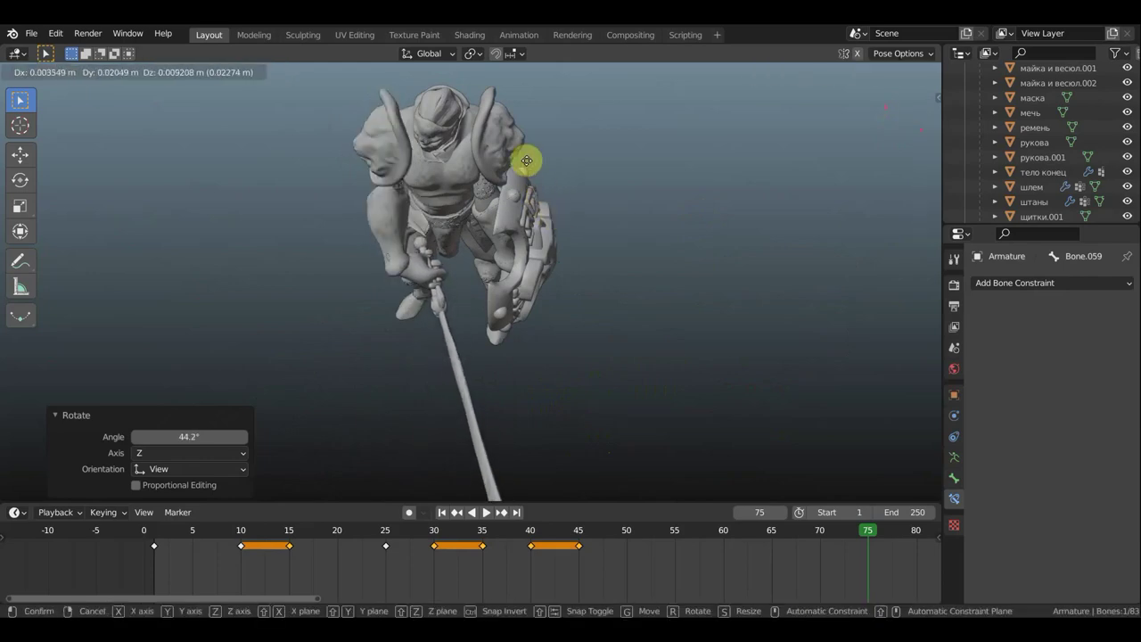
pyautogui.click(536, 181)
pyautogui.moveTo(614, 173); pyautogui.dragTo(614, 92, button='middle')
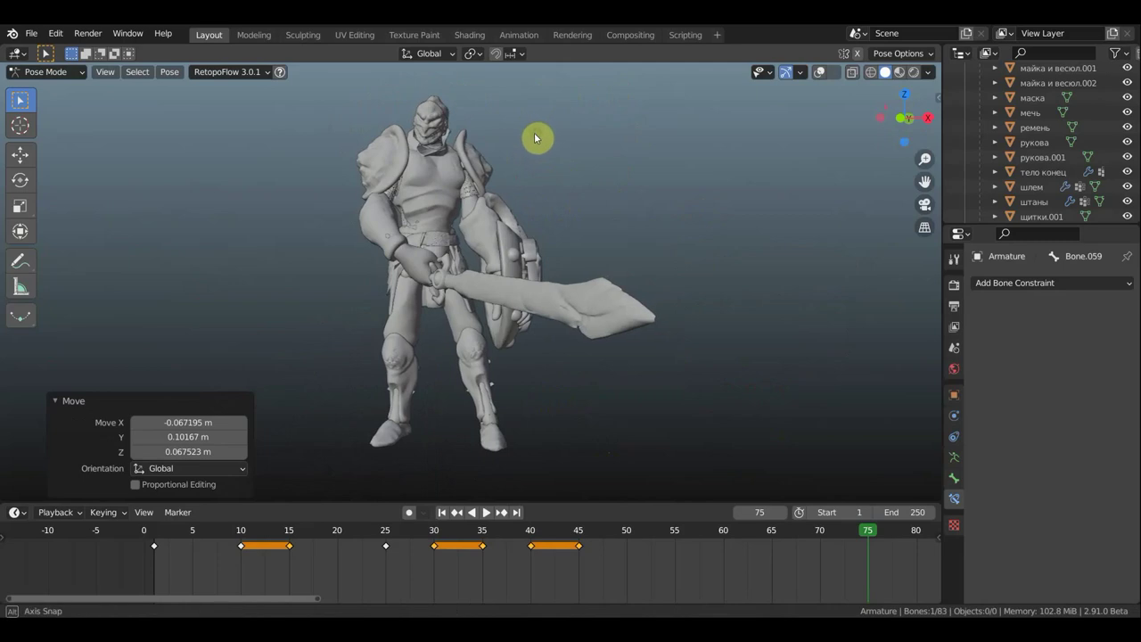
pyautogui.moveTo(535, 137); pyautogui.dragTo(522, 136, button='middle')
pyautogui.click(820, 72)
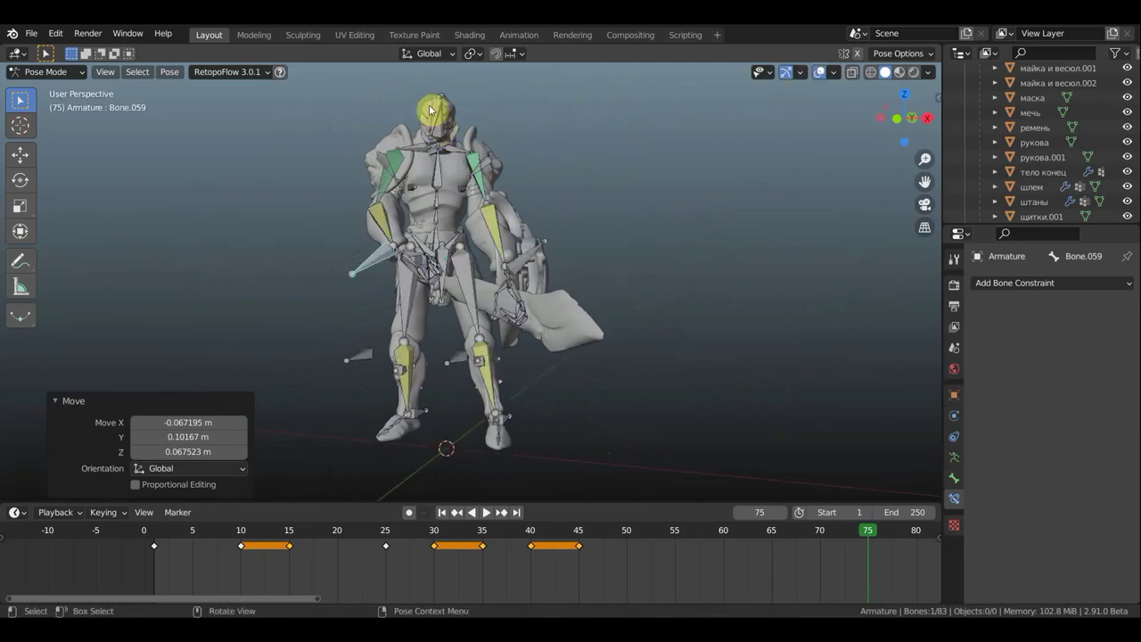
# Try a 55.6° top-view rotation of Bone.040, then undo it.
pyautogui.click(497, 158)
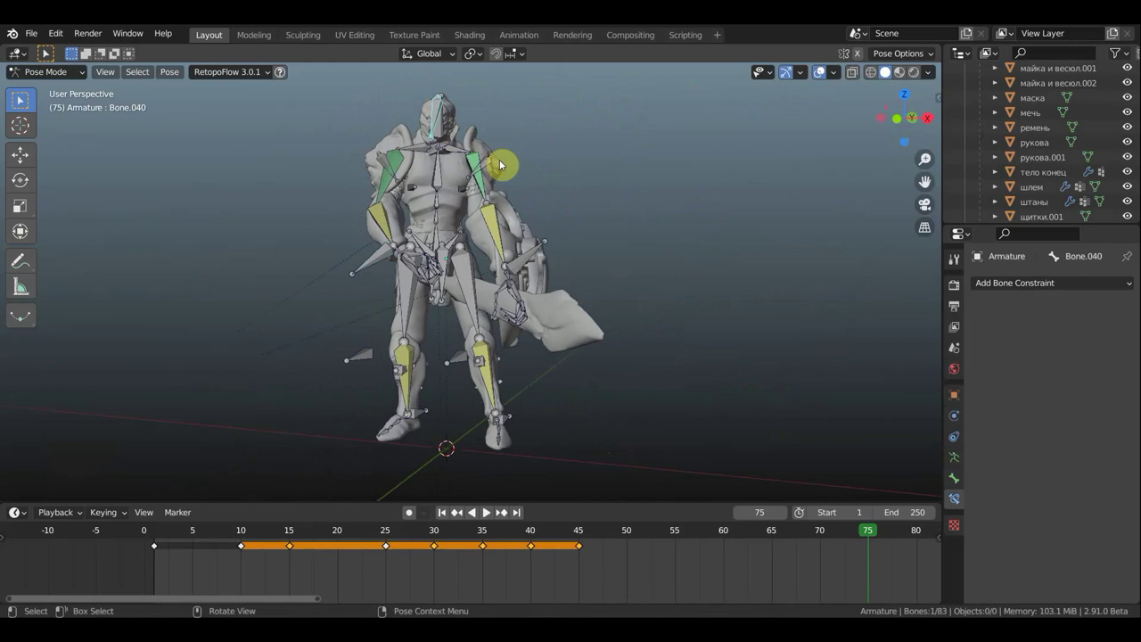
pyautogui.press('KP_7')
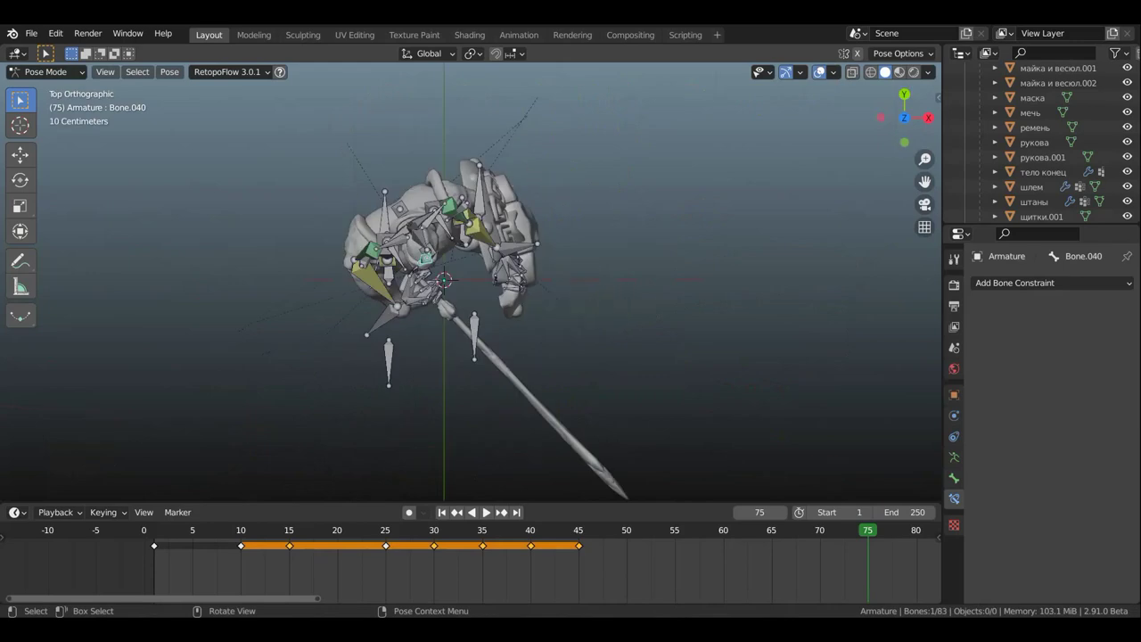
pyautogui.press('r')
pyautogui.click(540, 159)
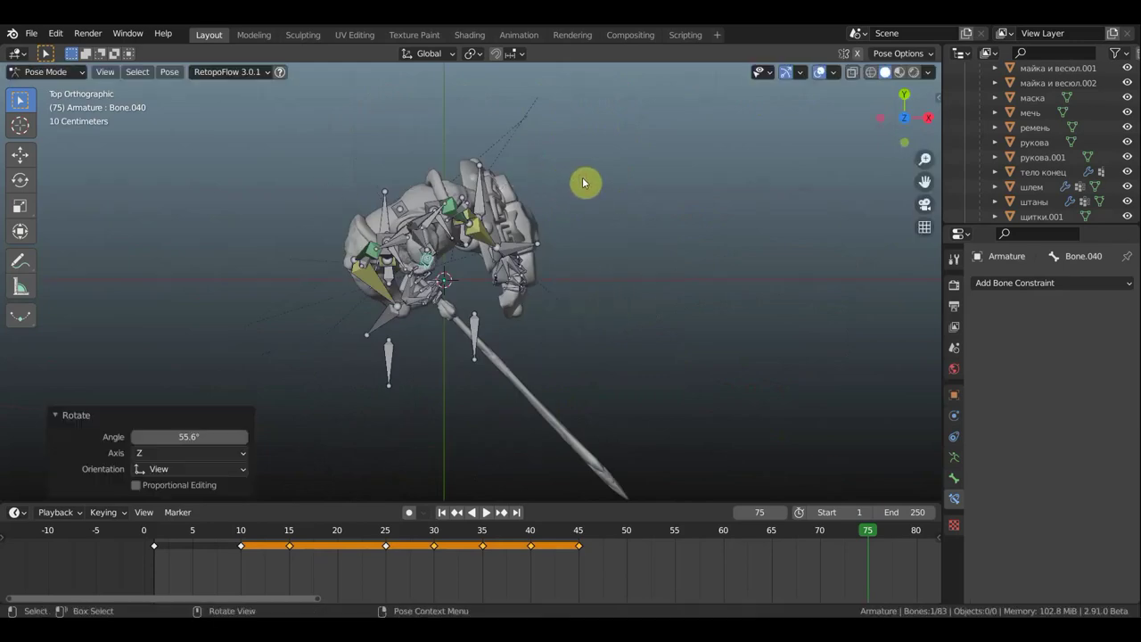
pyautogui.hotkey('ctrl', 'z')
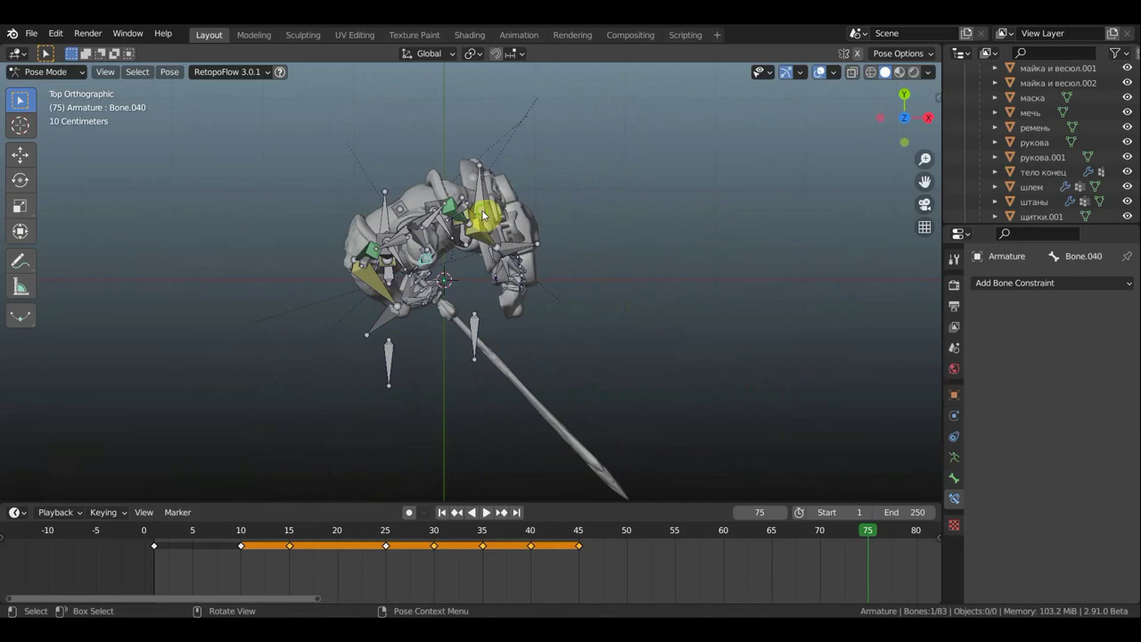
pyautogui.moveTo(582, 176); pyautogui.dragTo(332, 116, button='middle')
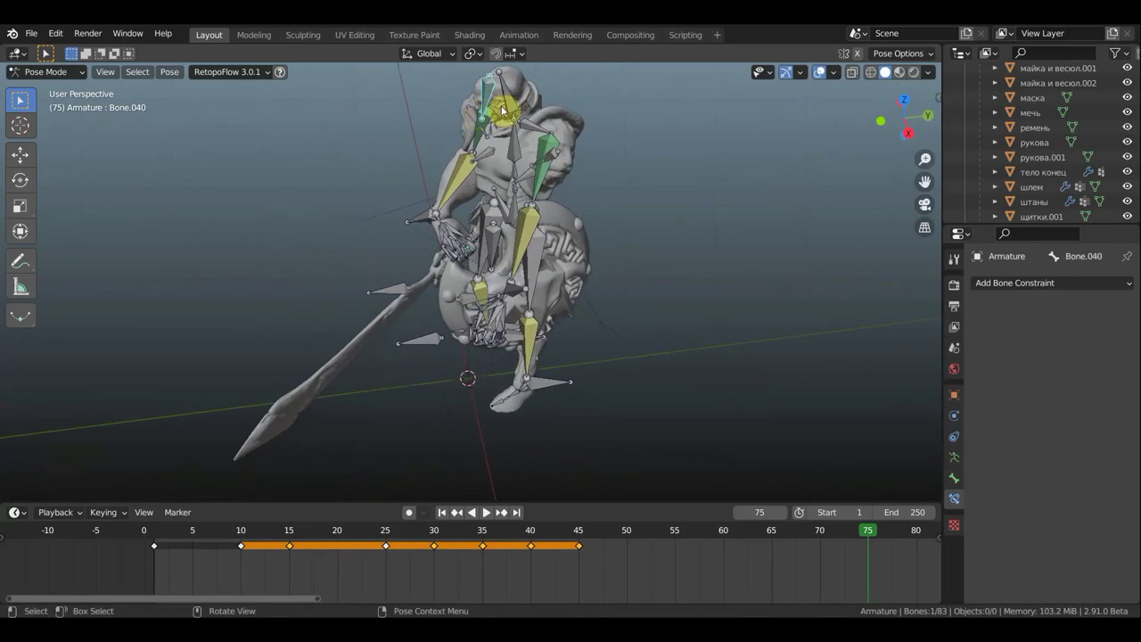
# Rotate Bone.005 by 30.4° about Z.
pyautogui.click(541, 104)
pyautogui.moveTo(541, 104)
pyautogui.mouseDown(button='middle')
pyautogui.moveTo(793, 167)
pyautogui.moveTo(664, 270)
pyautogui.mouseUp(button='middle')
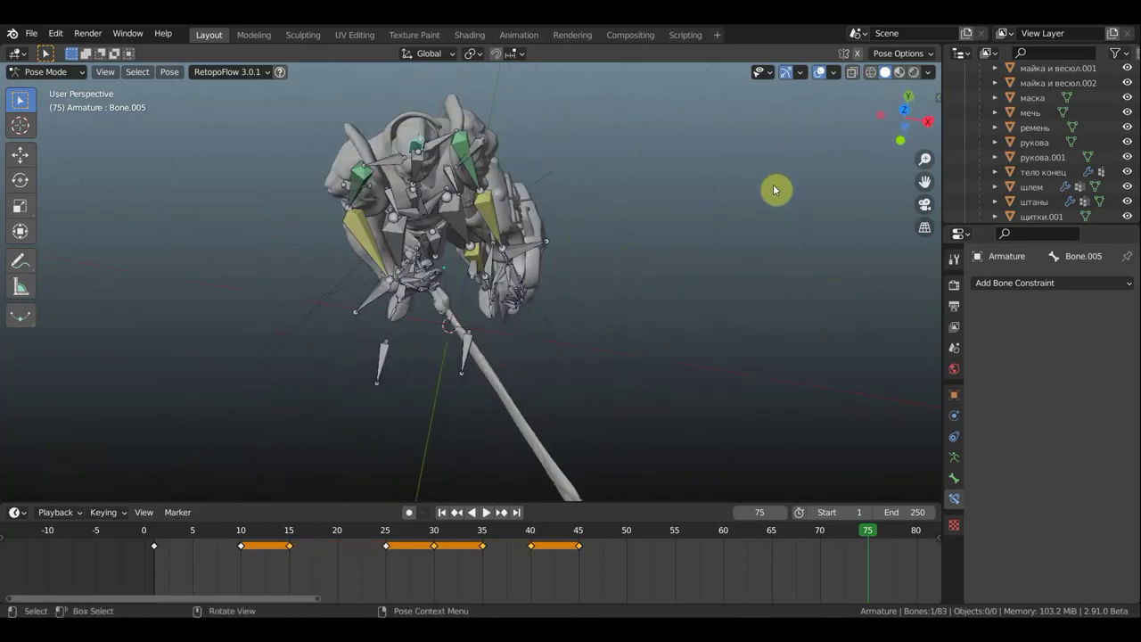
pyautogui.press('r')
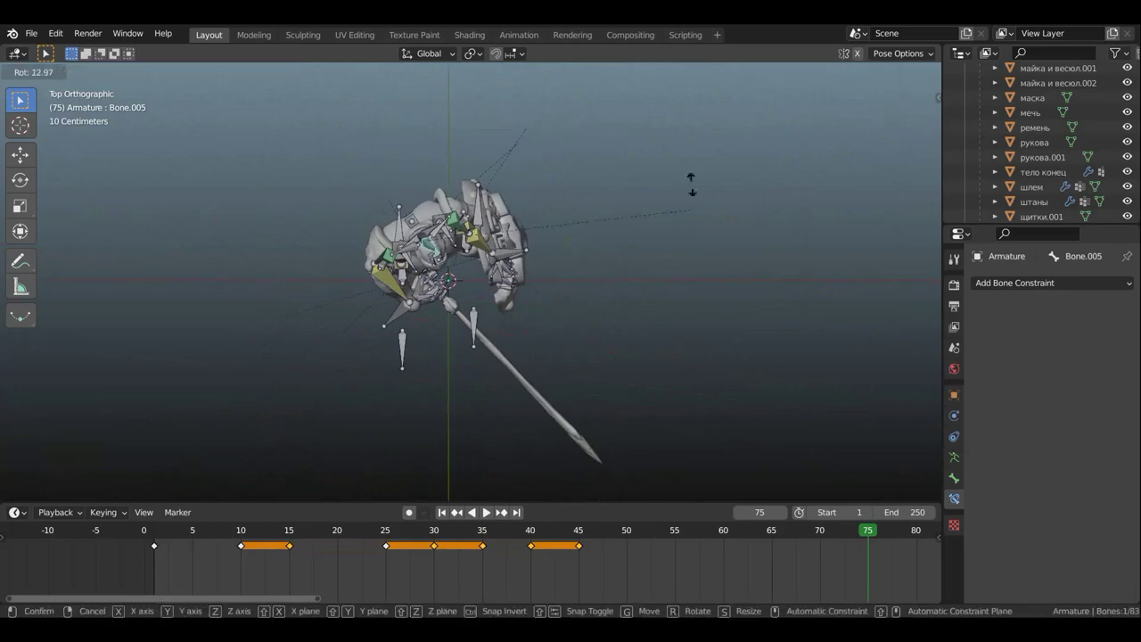
pyautogui.click(665, 140)
pyautogui.moveTo(426, 226)
pyautogui.mouseDown(button='middle')
pyautogui.moveTo(700, 107)
pyautogui.moveTo(651, 124)
pyautogui.mouseUp(button='middle')
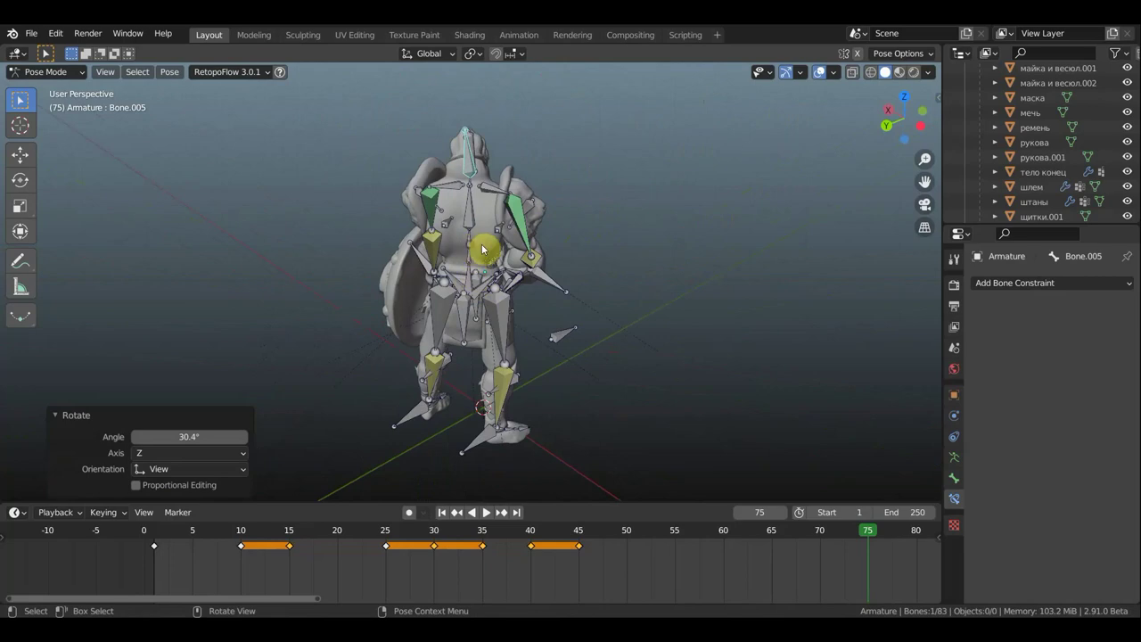
# In top view, twist Bone.002 about 36.9° around Z, then pick another bone.
pyautogui.click(503, 251)
pyautogui.press('KP_7')
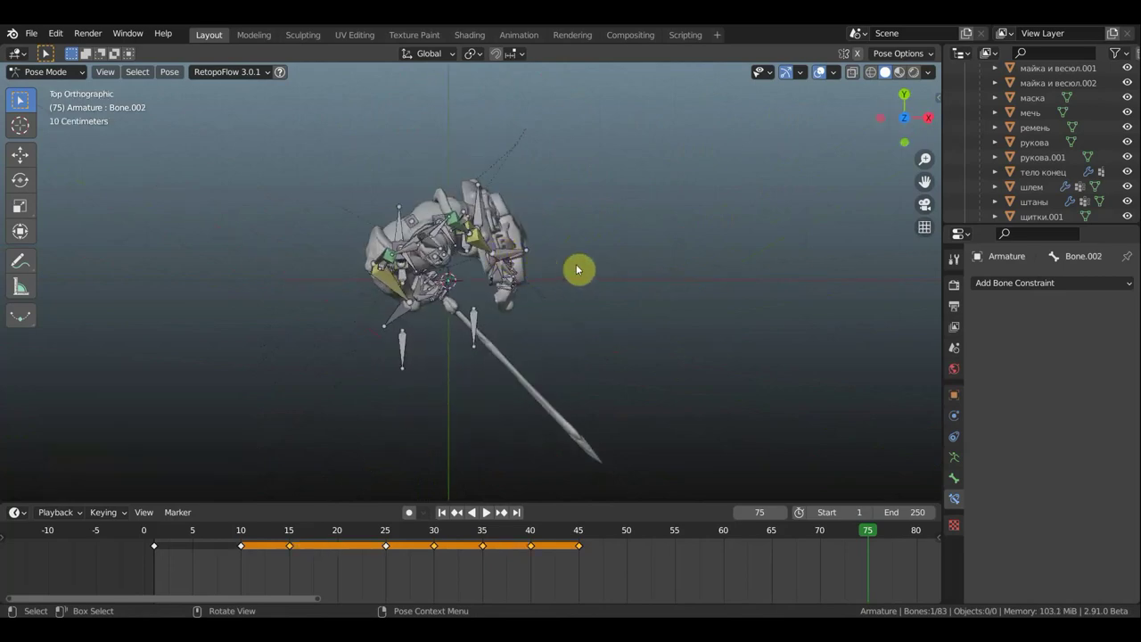
pyautogui.press('r')
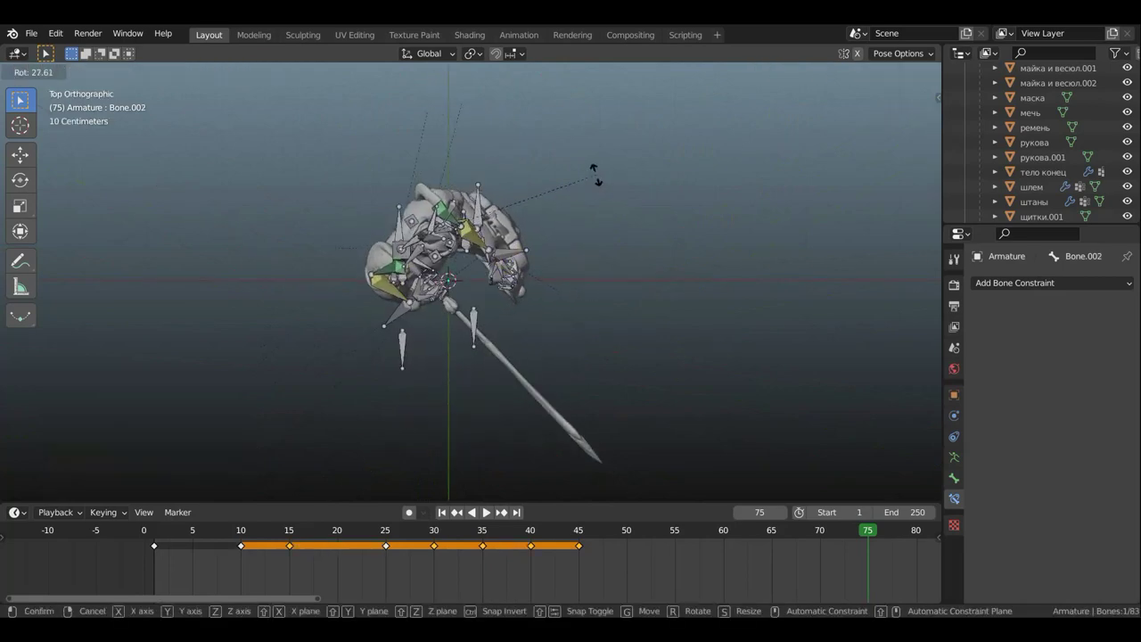
pyautogui.click(553, 170)
pyautogui.moveTo(553, 170)
pyautogui.mouseDown(button='middle')
pyautogui.moveTo(509, 110)
pyautogui.moveTo(545, 87)
pyautogui.mouseUp(button='middle')
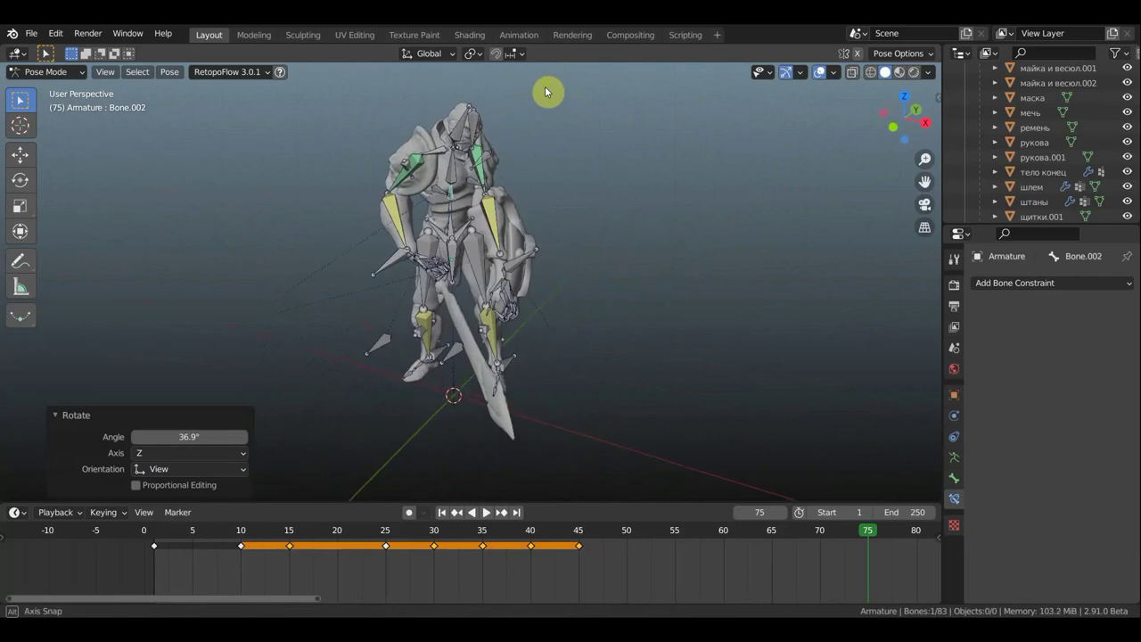
pyautogui.click(471, 234)
# Nudge the selected bone, then shift Bone.042 by 0.75 m X and 0.42 m Y.
pyautogui.press('g')
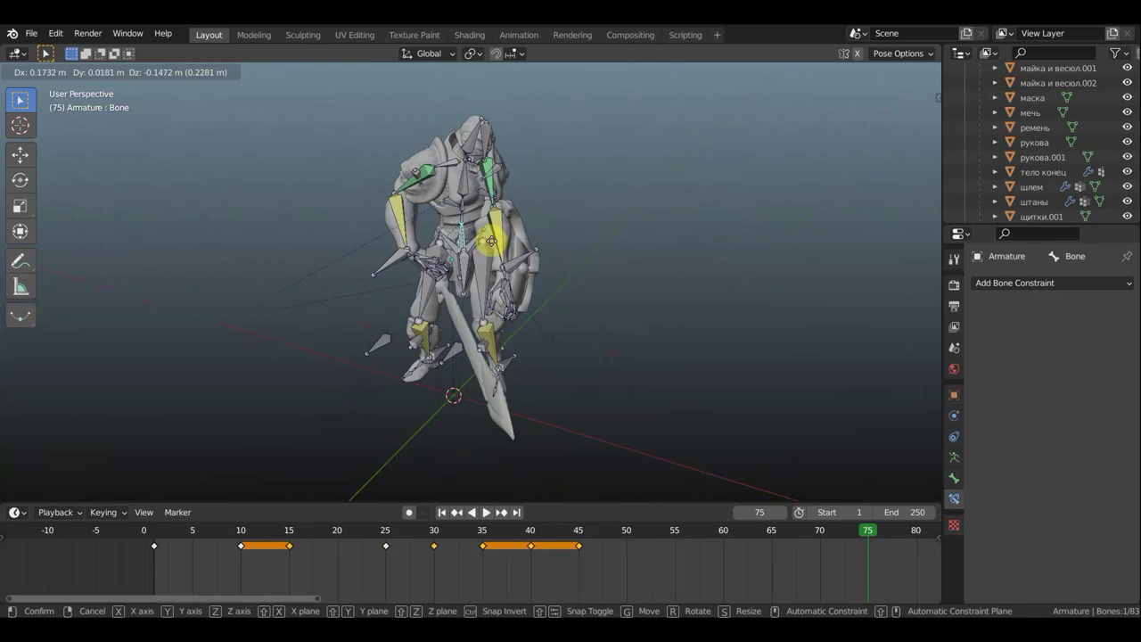
pyautogui.click(493, 276)
pyautogui.moveTo(499, 341); pyautogui.dragTo(486, 341, button='middle')
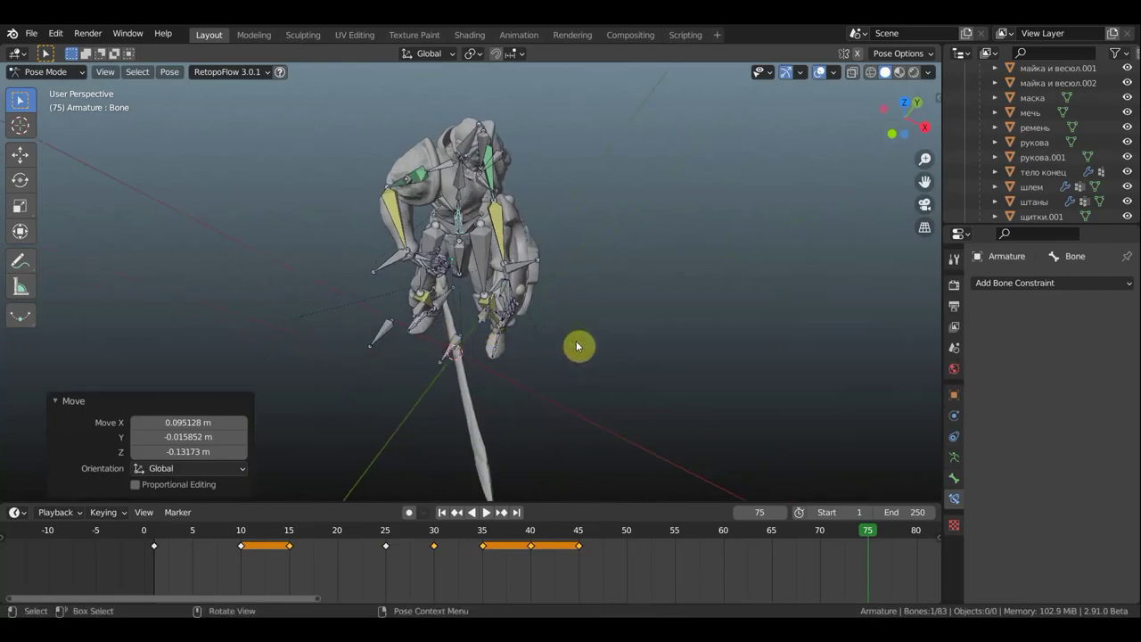
pyautogui.click(578, 375)
pyautogui.moveTo(580, 344)
pyautogui.mouseDown(button='middle')
pyautogui.moveTo(579, 374)
pyautogui.moveTo(718, 299)
pyautogui.moveTo(728, 254)
pyautogui.moveTo(519, 252)
pyautogui.mouseUp(button='middle')
pyautogui.press('g')
pyautogui.click(640, 375)
# Reposition the shield-arm bone Bone.039 with several small grab adjustments.
pyautogui.click(526, 261)
pyautogui.press('g')
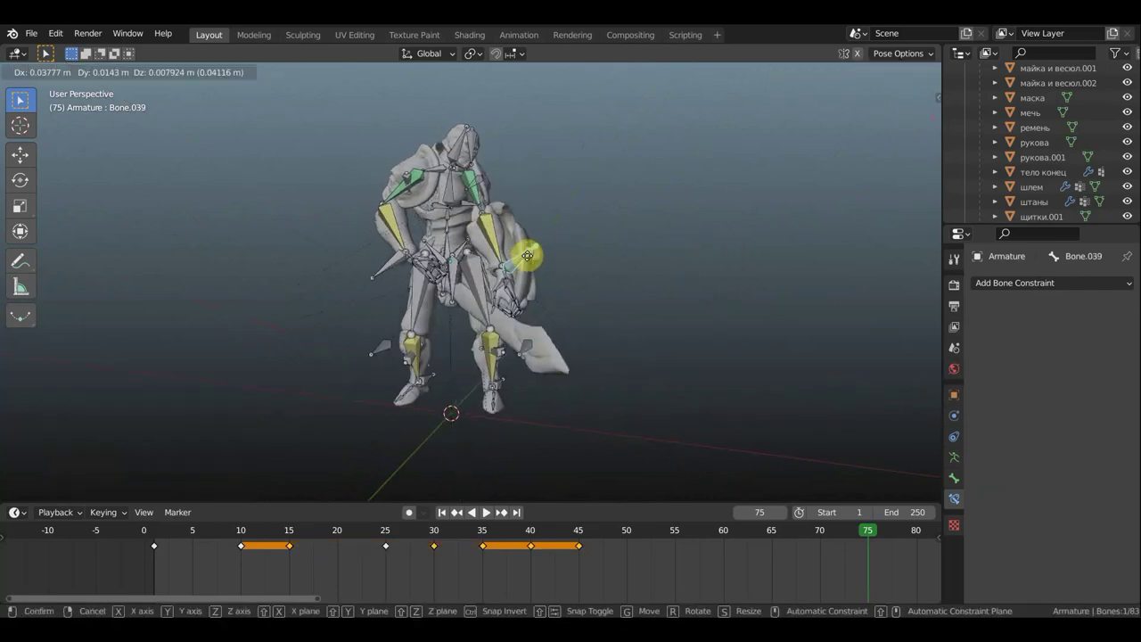
pyautogui.click(539, 258)
pyautogui.moveTo(632, 260)
pyautogui.mouseDown(button='middle')
pyautogui.moveTo(439, 265)
pyautogui.moveTo(481, 267)
pyautogui.mouseUp(button='middle')
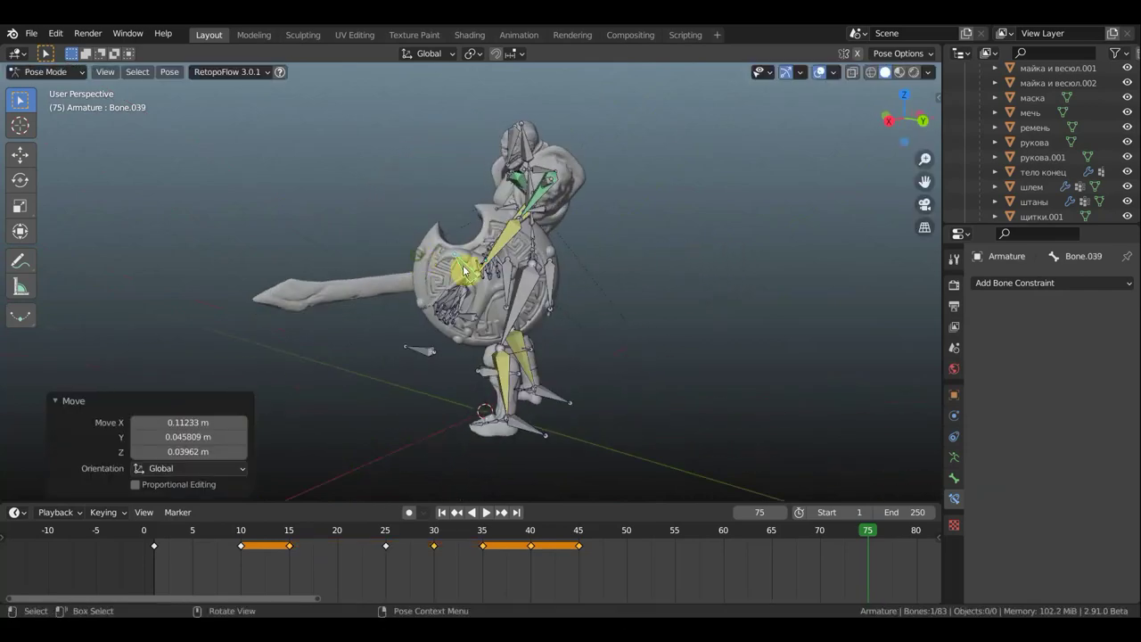
pyautogui.press('g')
pyautogui.click(513, 270)
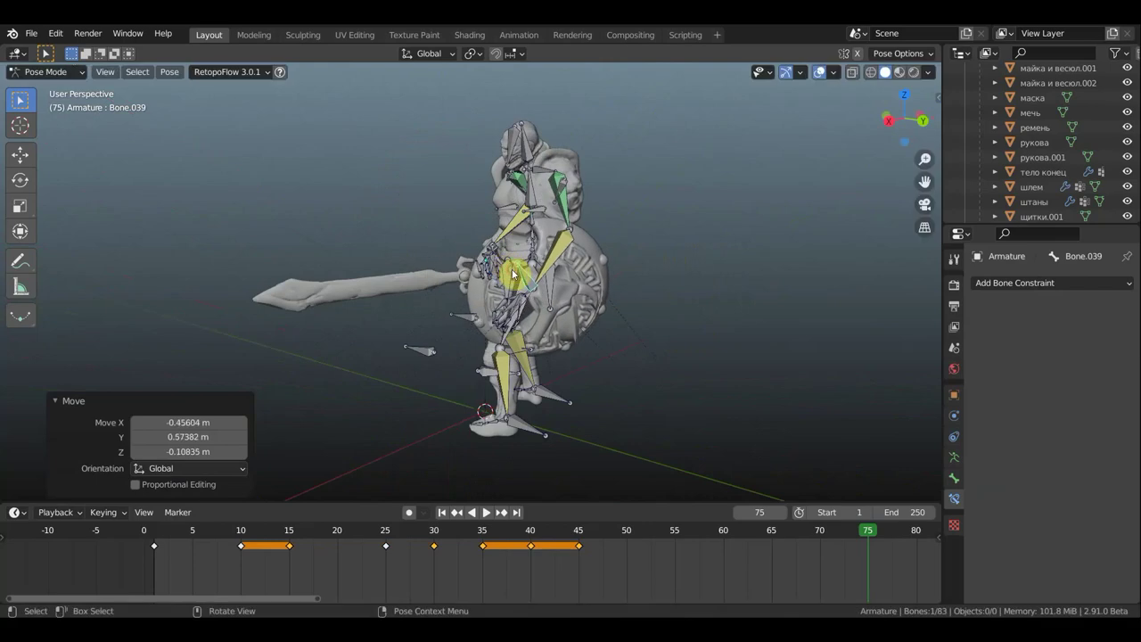
pyautogui.press('g')
pyautogui.click(515, 269)
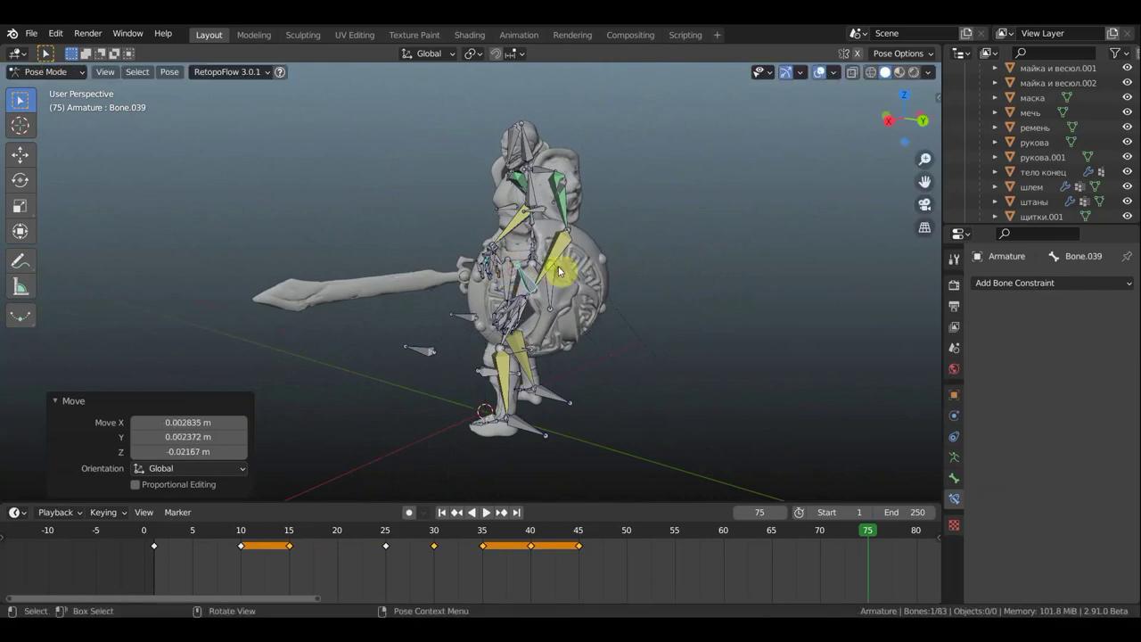
pyautogui.moveTo(542, 257)
pyautogui.mouseDown(button='middle')
pyautogui.moveTo(470, 256)
pyautogui.moveTo(627, 268)
pyautogui.moveTo(556, 268)
pyautogui.mouseUp(button='middle')
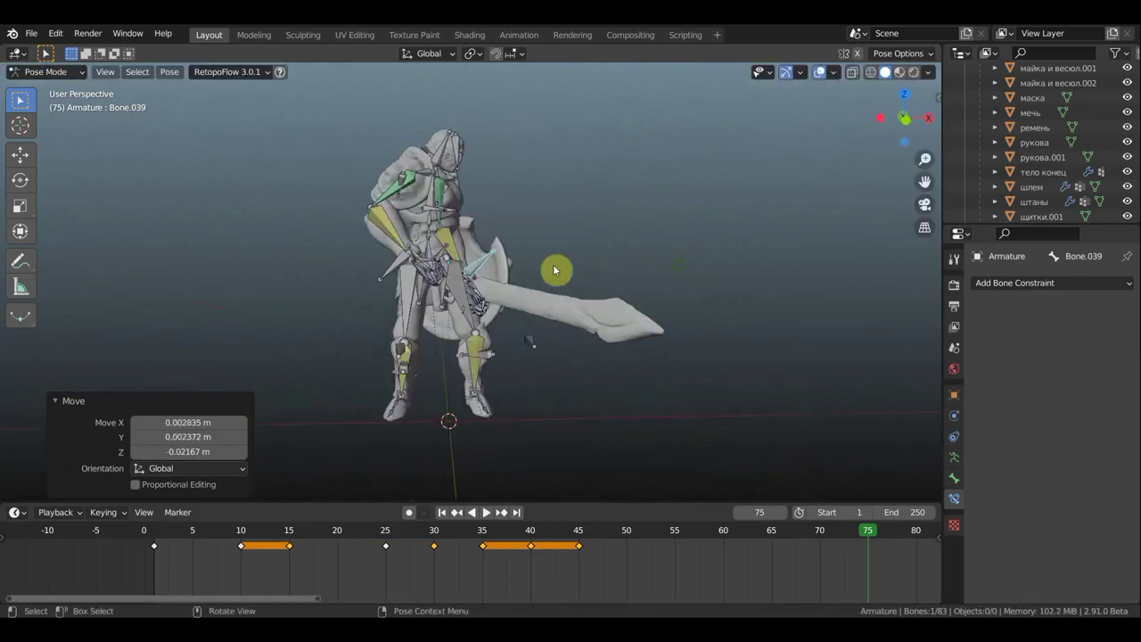
pyautogui.click(396, 266)
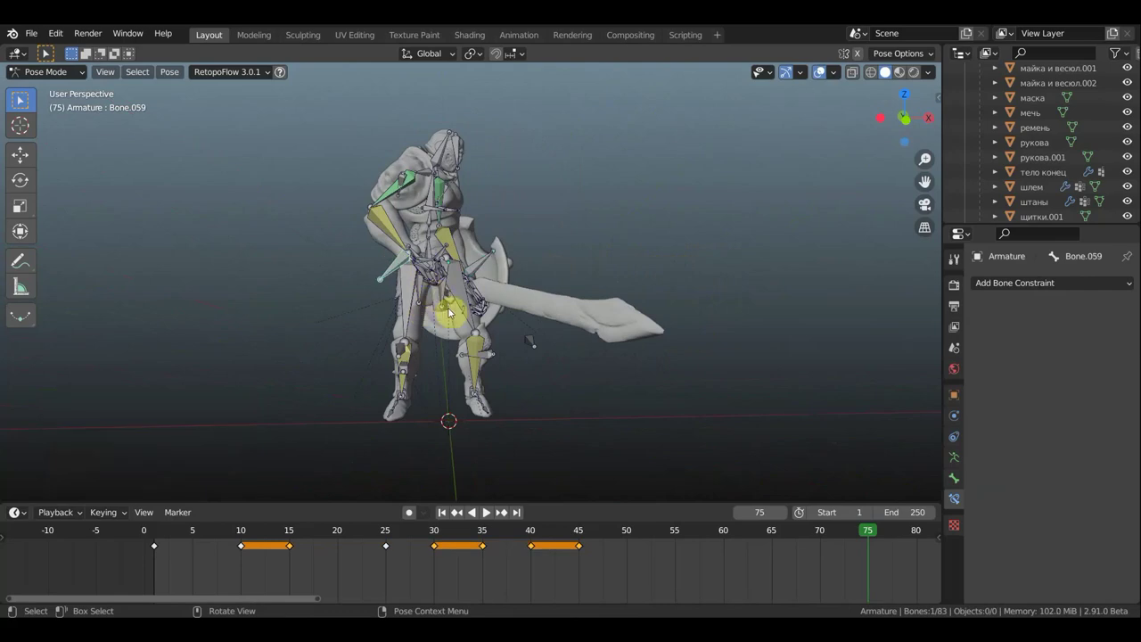
# Move and rotate the sword arm Bone.059 so the blade swings up and right.
pyautogui.press('g')
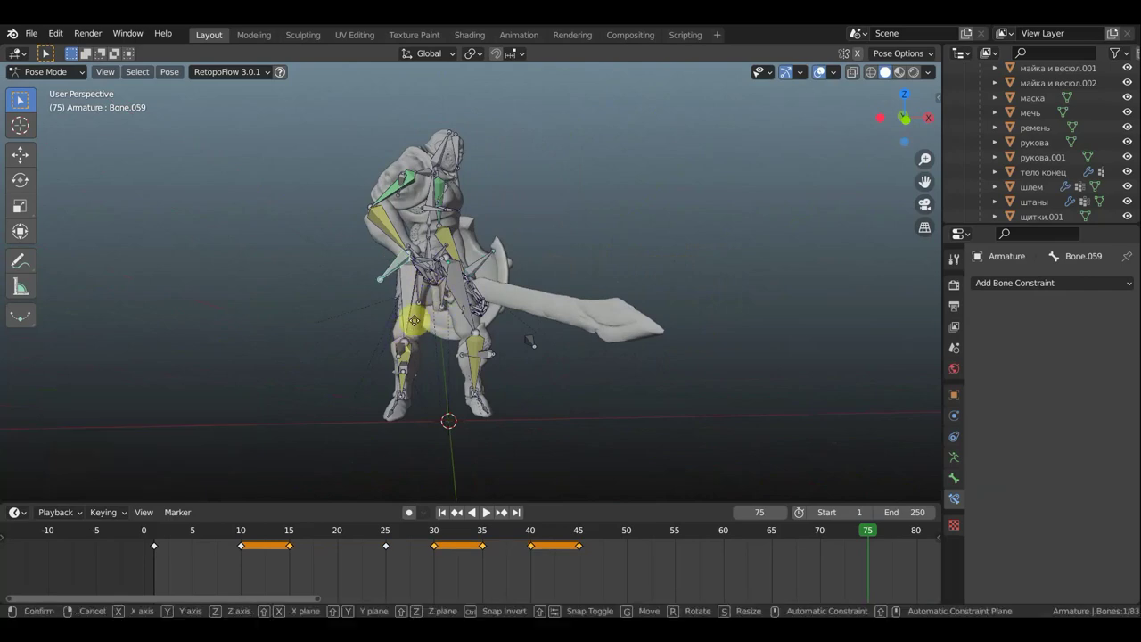
pyautogui.click(429, 353)
pyautogui.press('r')
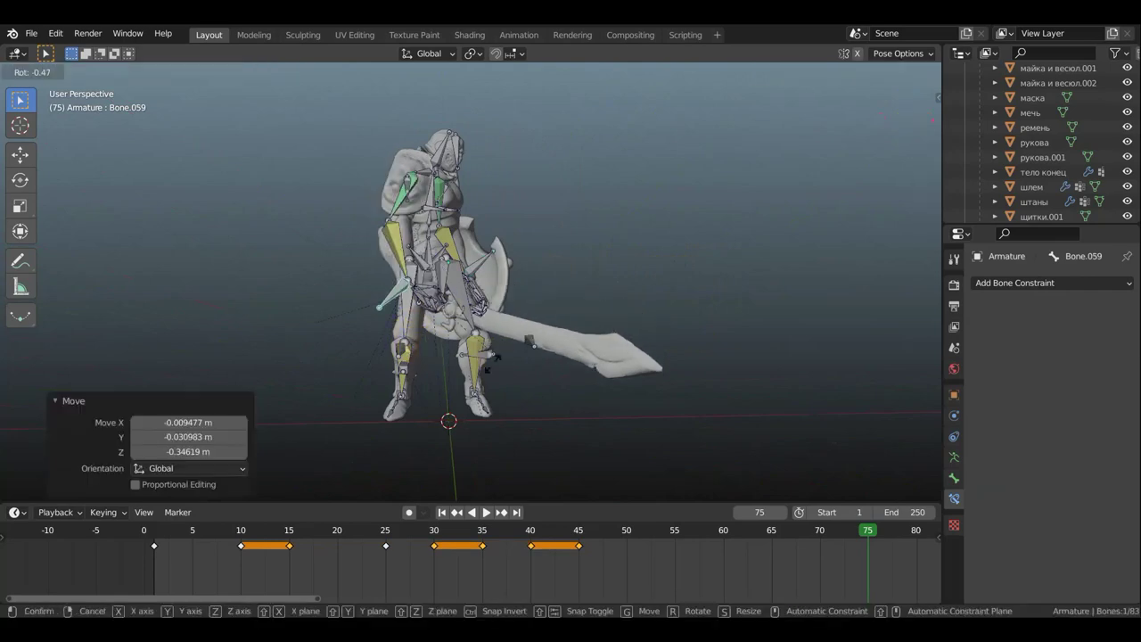
pyautogui.click(471, 384)
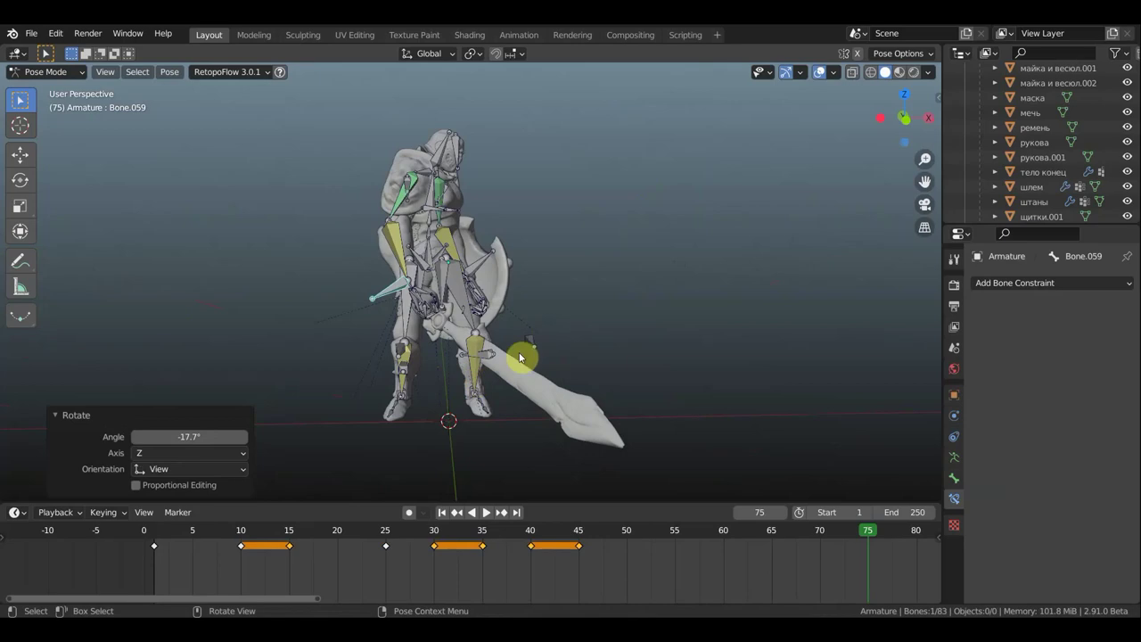
pyautogui.press('g')
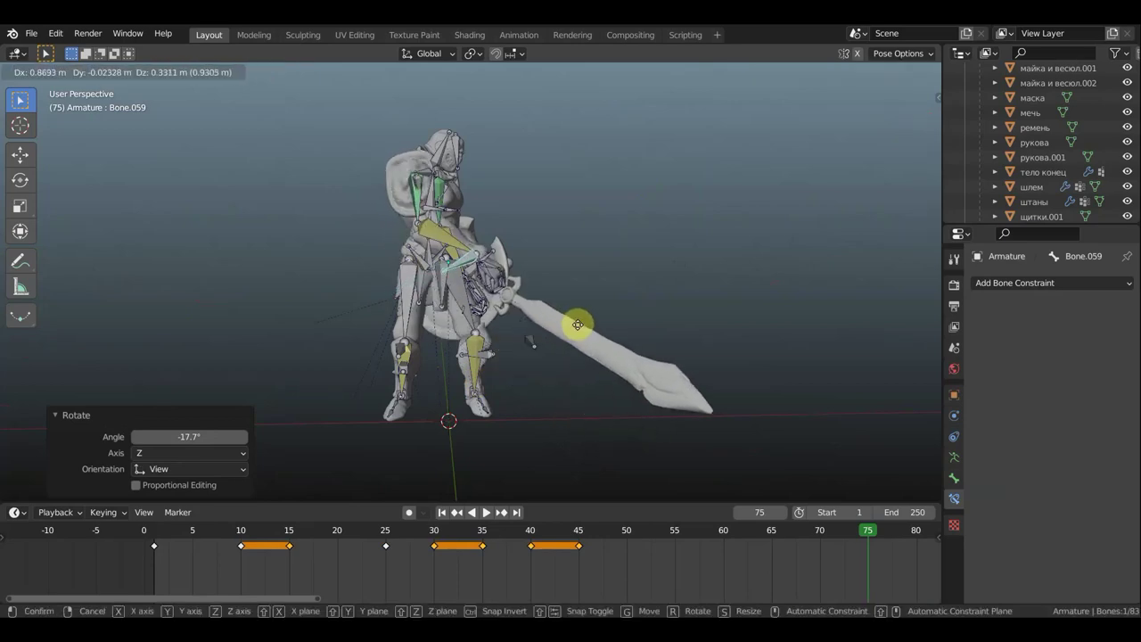
pyautogui.click(583, 328)
pyautogui.press('r')
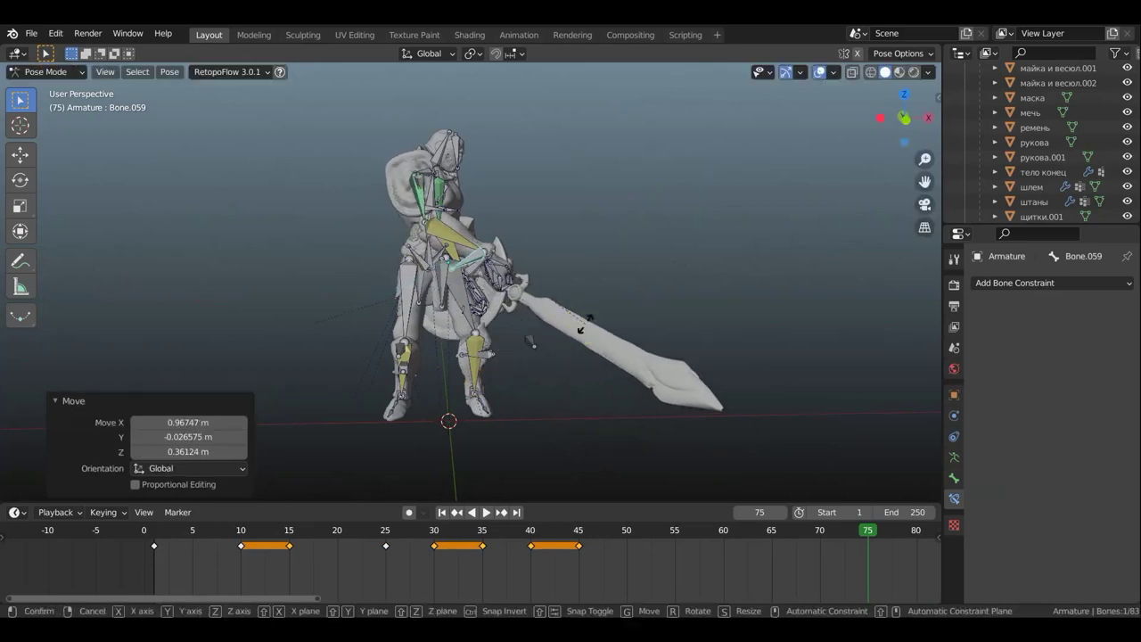
pyautogui.click(552, 237)
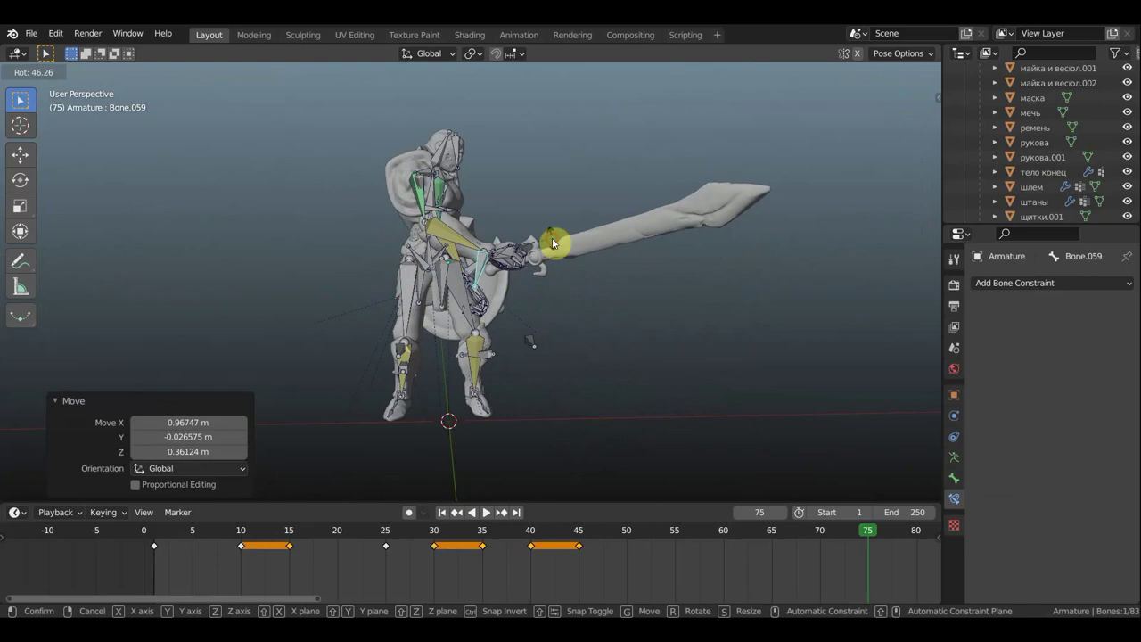
# Refine the sword arm with an X-axis tilt and -65.2° rotation, ending 0.30/0.04/0.28 m offset.
pyautogui.moveTo(529, 303)
pyautogui.mouseDown(button='middle')
pyautogui.moveTo(439, 299)
pyautogui.moveTo(474, 314)
pyautogui.moveTo(487, 406)
pyautogui.mouseUp(button='middle')
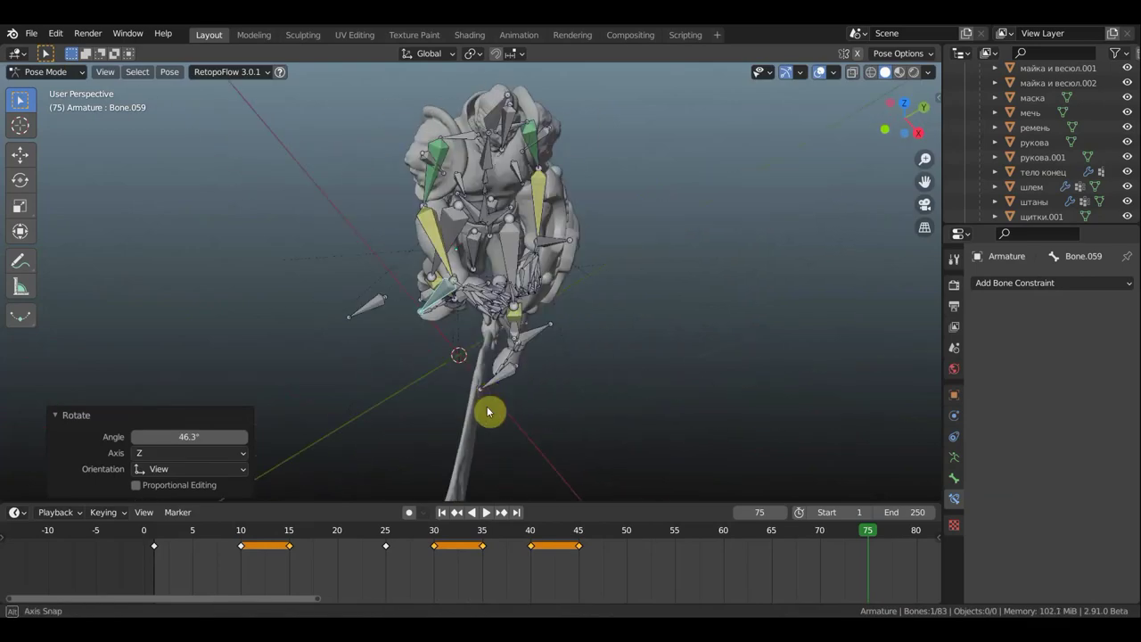
pyautogui.press('r')
pyautogui.press('x')
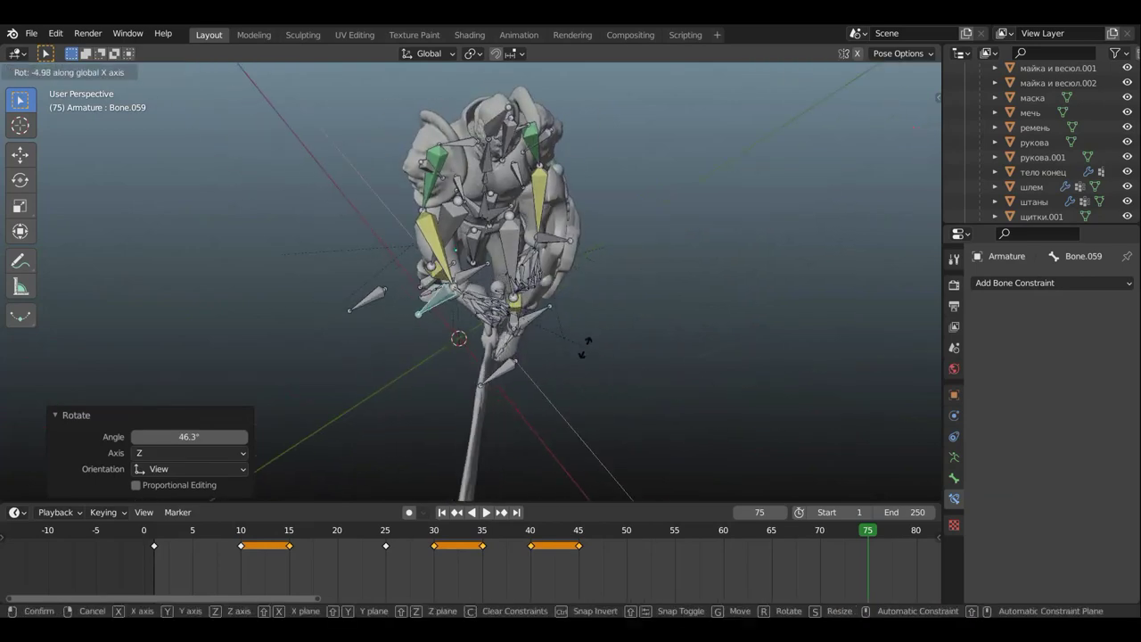
pyautogui.click(571, 319)
pyautogui.moveTo(580, 328); pyautogui.dragTo(553, 221, button='middle')
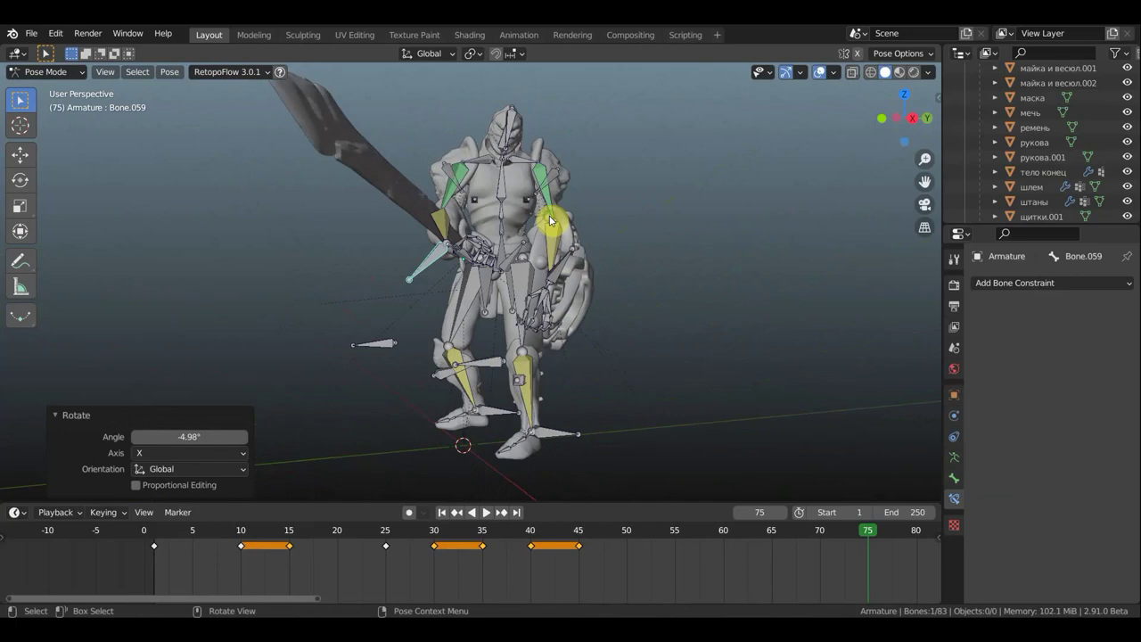
pyautogui.press('r')
pyautogui.click(592, 313)
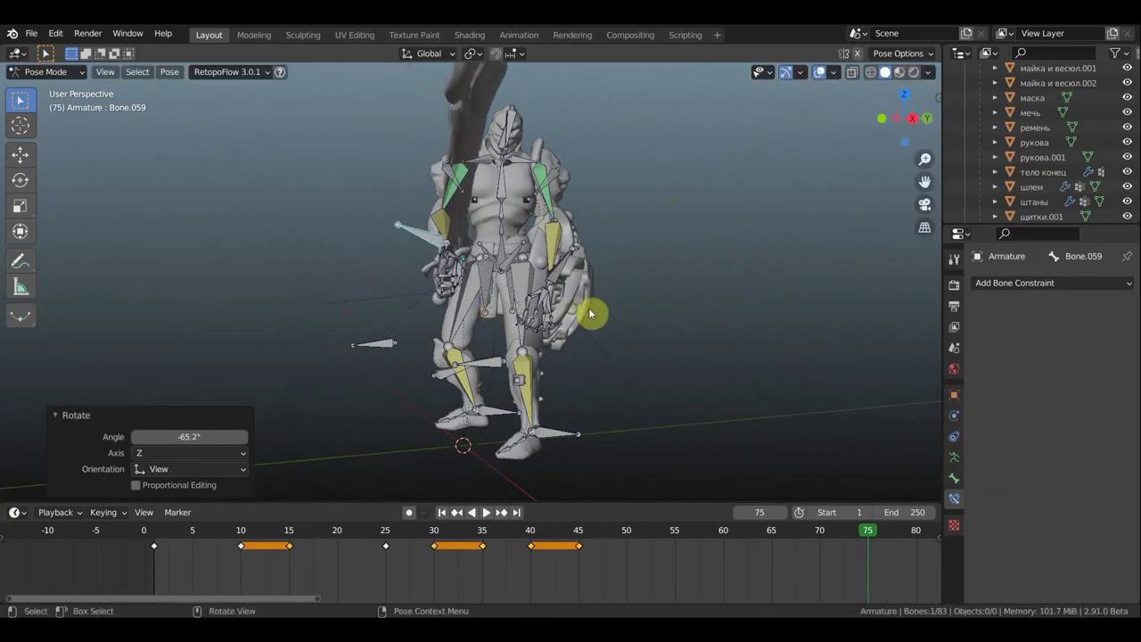
pyautogui.moveTo(591, 313); pyautogui.dragTo(693, 321, button='middle')
pyautogui.press('g')
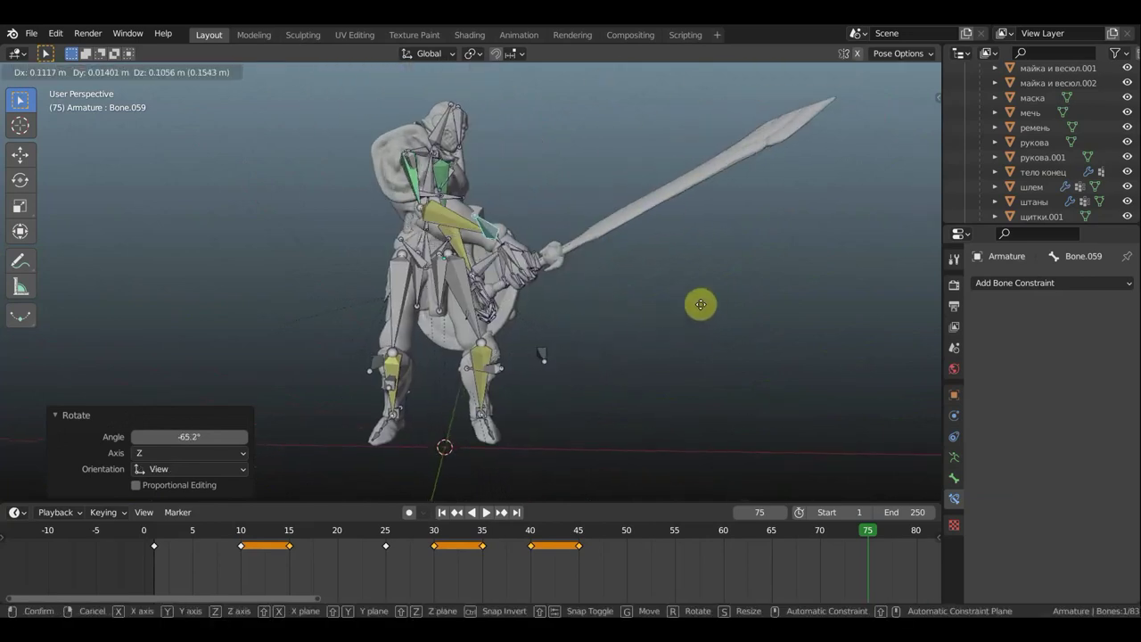
pyautogui.click(702, 297)
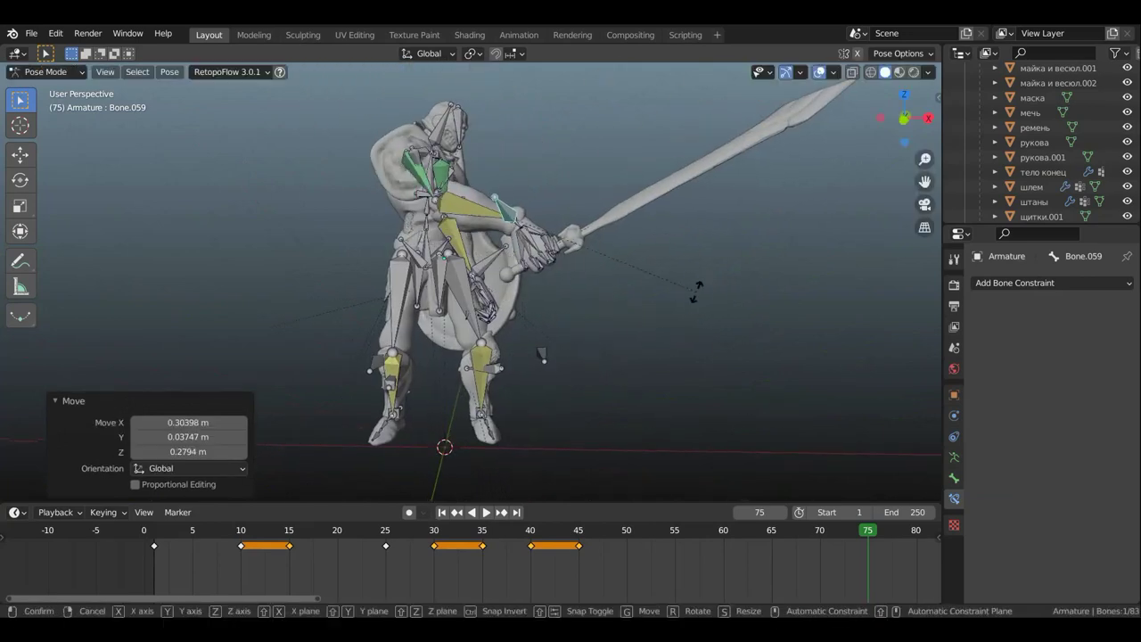
pyautogui.press('r')
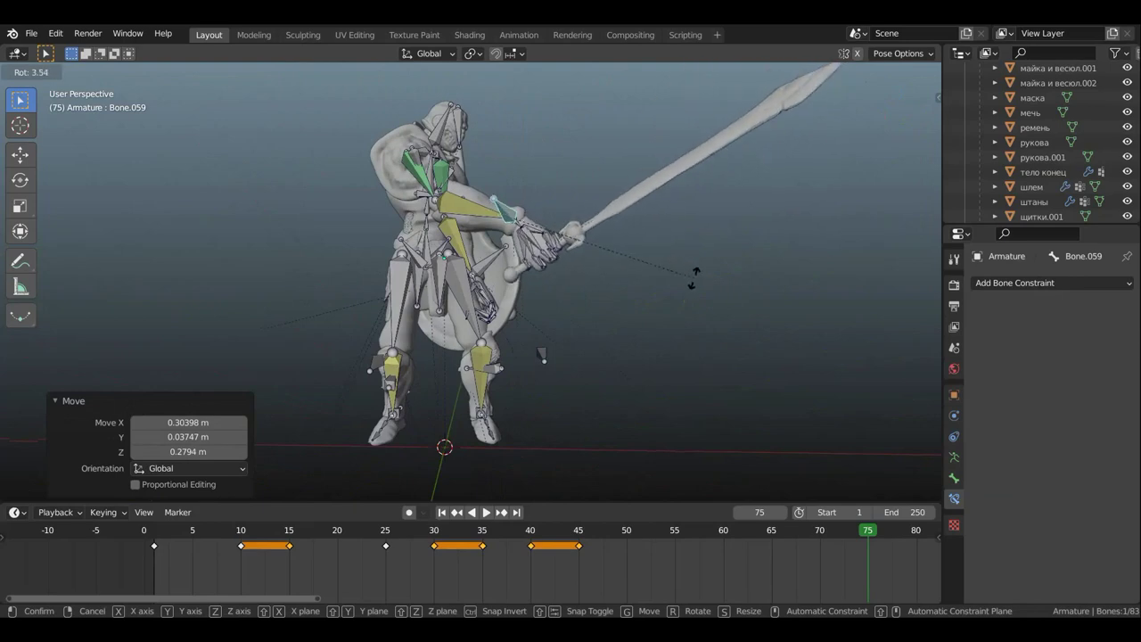
pyautogui.click(697, 298)
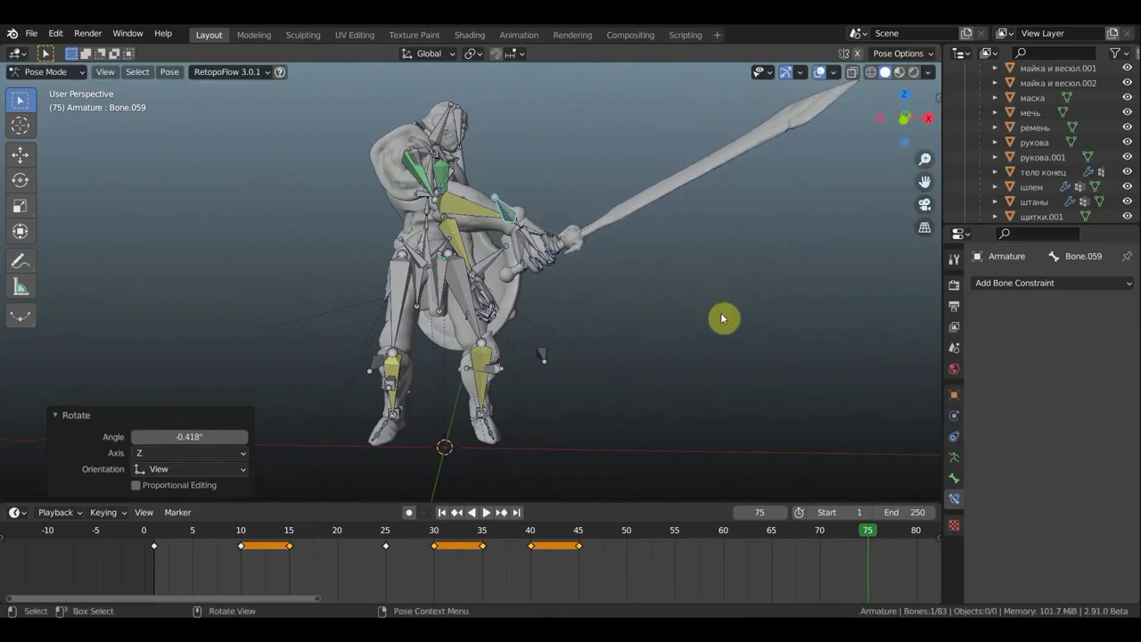
# Key Location & Rotation for all bones at frame 75.
pyautogui.press('a')
pyautogui.press('i')
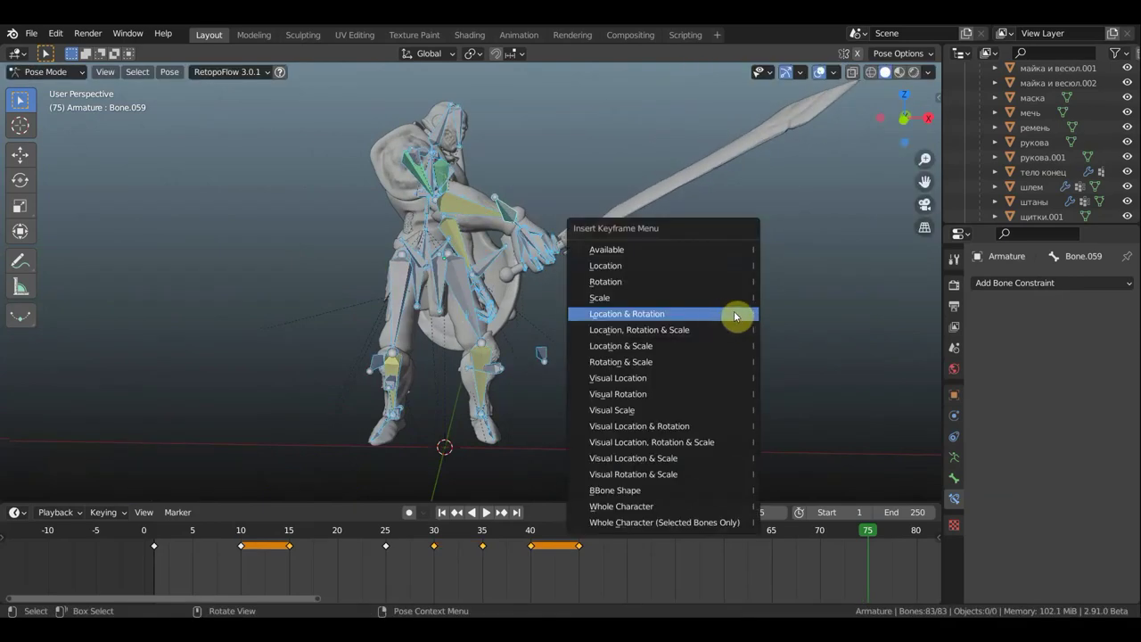
pyautogui.click(736, 316)
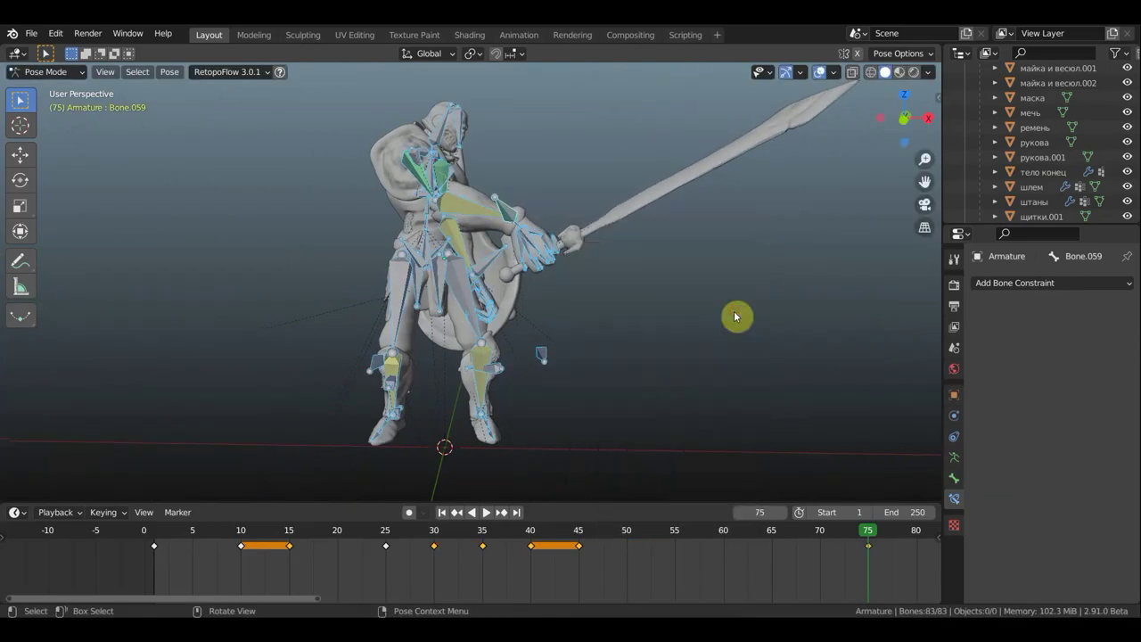
# Hide the viewport overlays and play back the sword swing, scrubbing through the timeline.
pyautogui.click(820, 72)
pyautogui.hotkey('ctrl', 'shift', 'space')
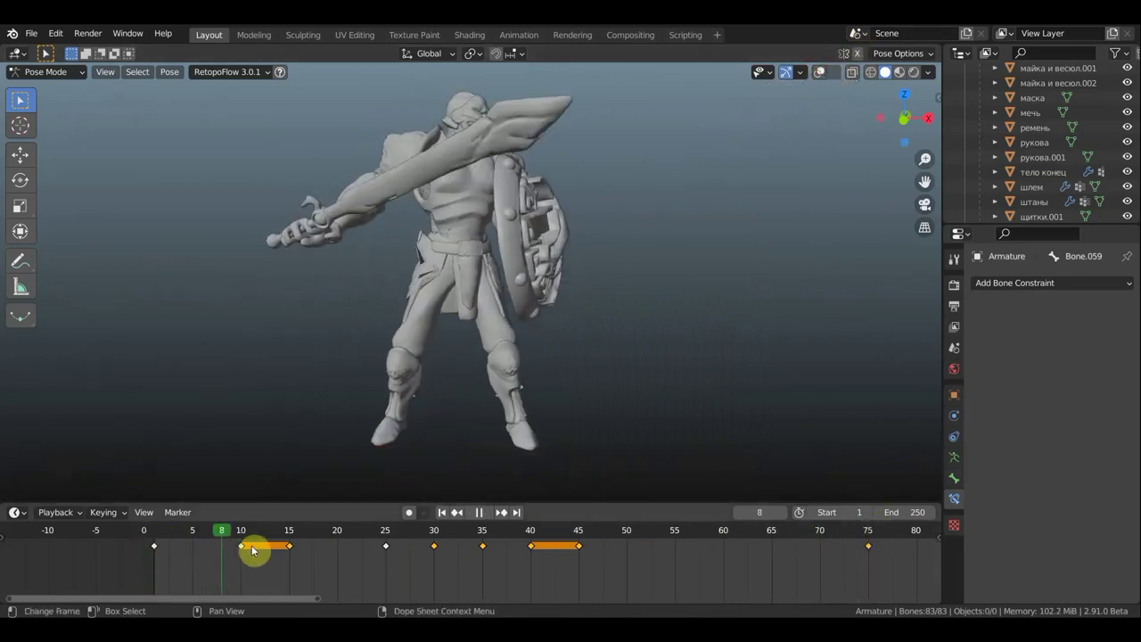
pyautogui.moveTo(252, 551); pyautogui.dragTo(868, 558)
pyautogui.scroll(-4, 622, 499)
pyautogui.scroll(2, 612, 455)
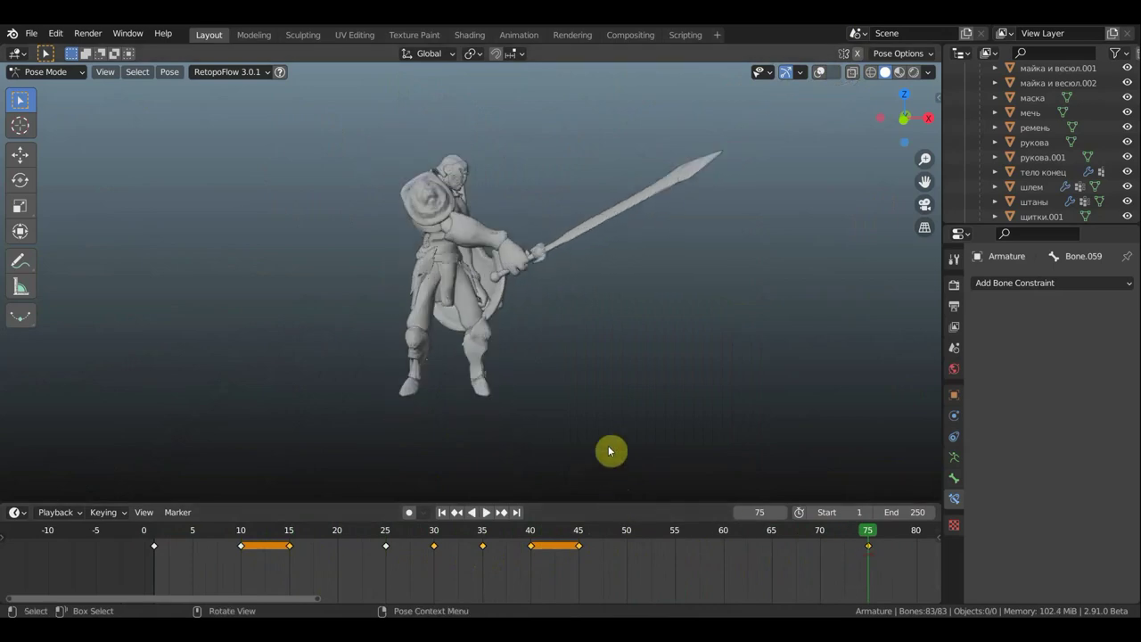
pyautogui.moveTo(542, 362)
pyautogui.mouseDown(button='middle')
pyautogui.moveTo(443, 351)
pyautogui.moveTo(511, 387)
pyautogui.mouseUp(button='middle')
pyautogui.moveTo(866, 574)
pyautogui.mouseDown(button='middle')
pyautogui.moveTo(784, 561)
pyautogui.moveTo(566, 563)
pyautogui.moveTo(429, 590)
pyautogui.moveTo(415, 605)
pyautogui.mouseUp(button='middle')
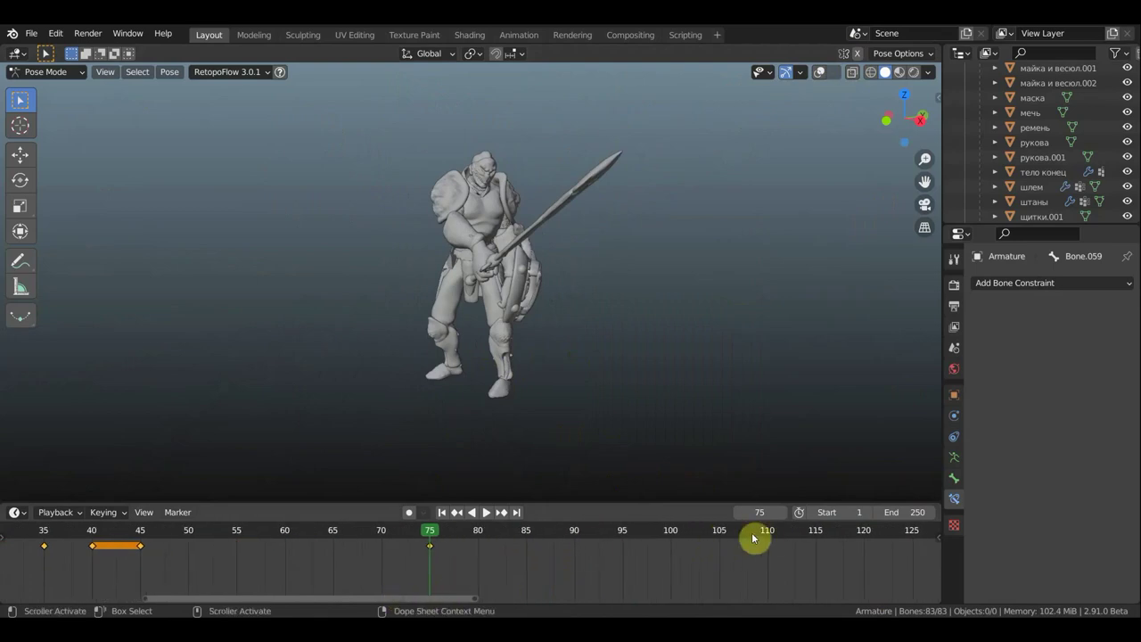
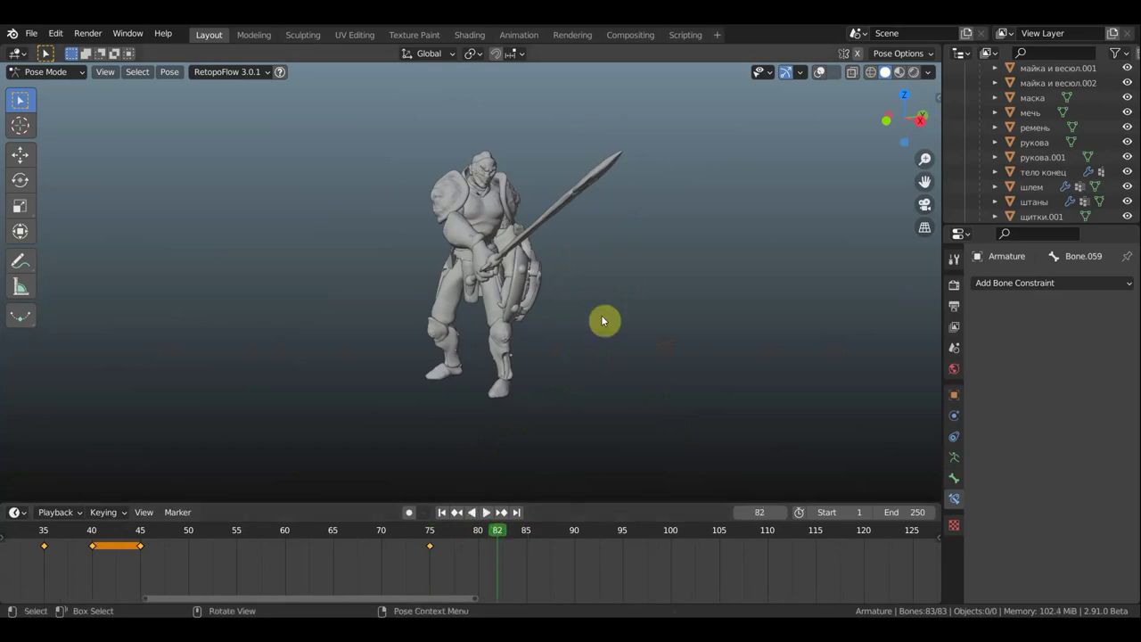
# Go to frame 85 and show the armature bones over the warrior mesh.
pyautogui.click(497, 535)
pyautogui.scroll(2, 486, 533)
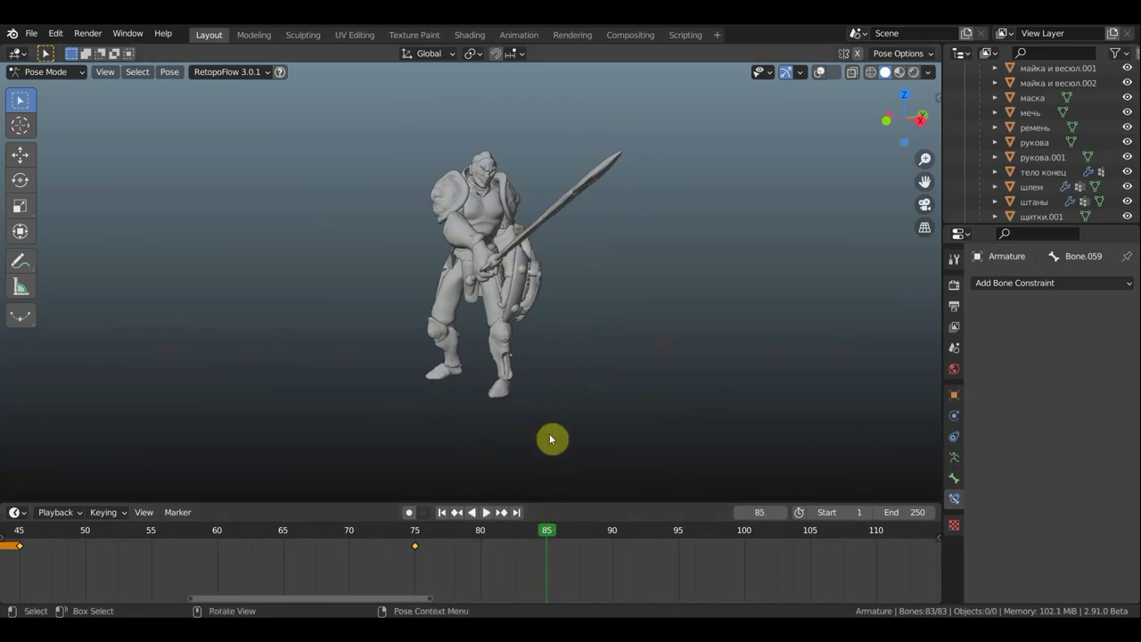
pyautogui.moveTo(547, 437); pyautogui.dragTo(673, 223, button='middle')
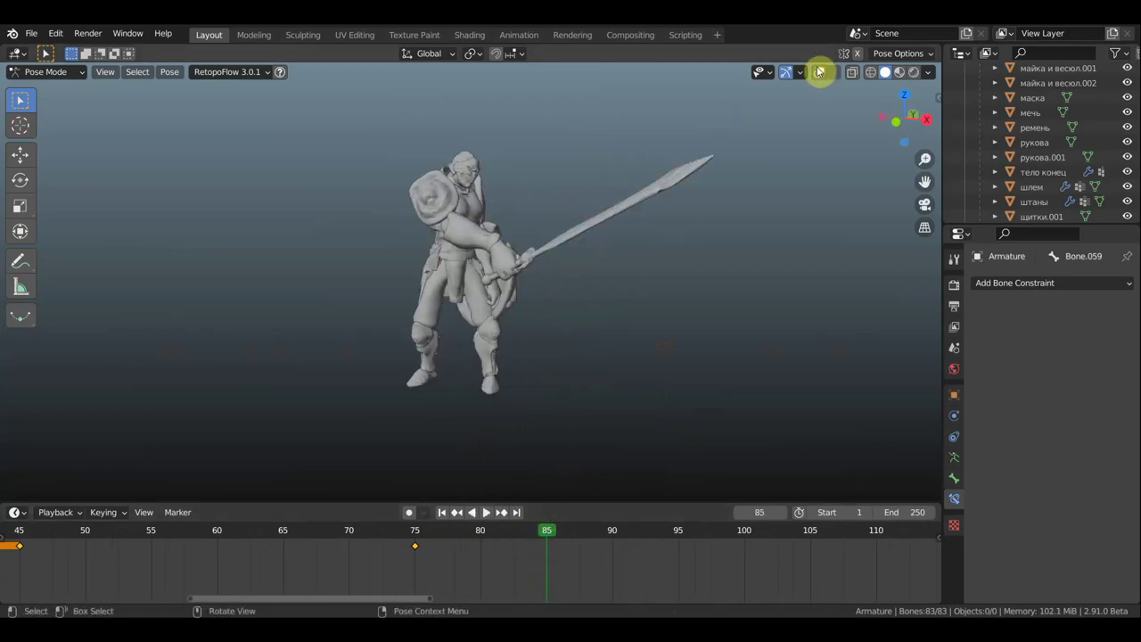
pyautogui.click(819, 71)
pyautogui.moveTo(675, 267); pyautogui.dragTo(731, 247, button='middle')
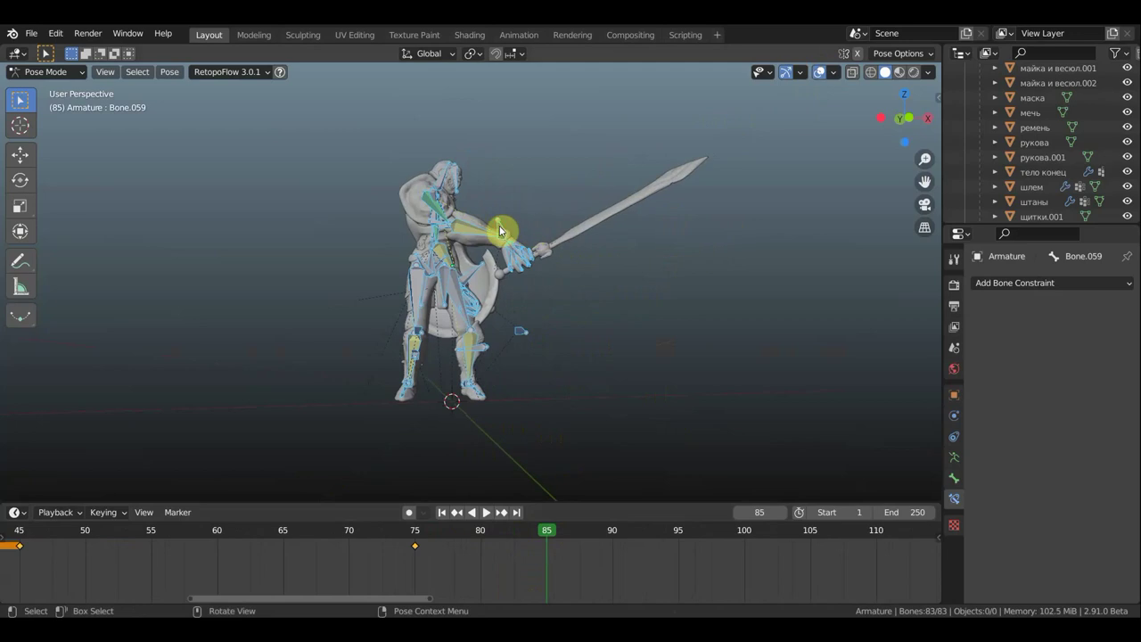
# Move and rotate the sword arm bone to lower the sword.
pyautogui.click(538, 286)
pyautogui.press('g')
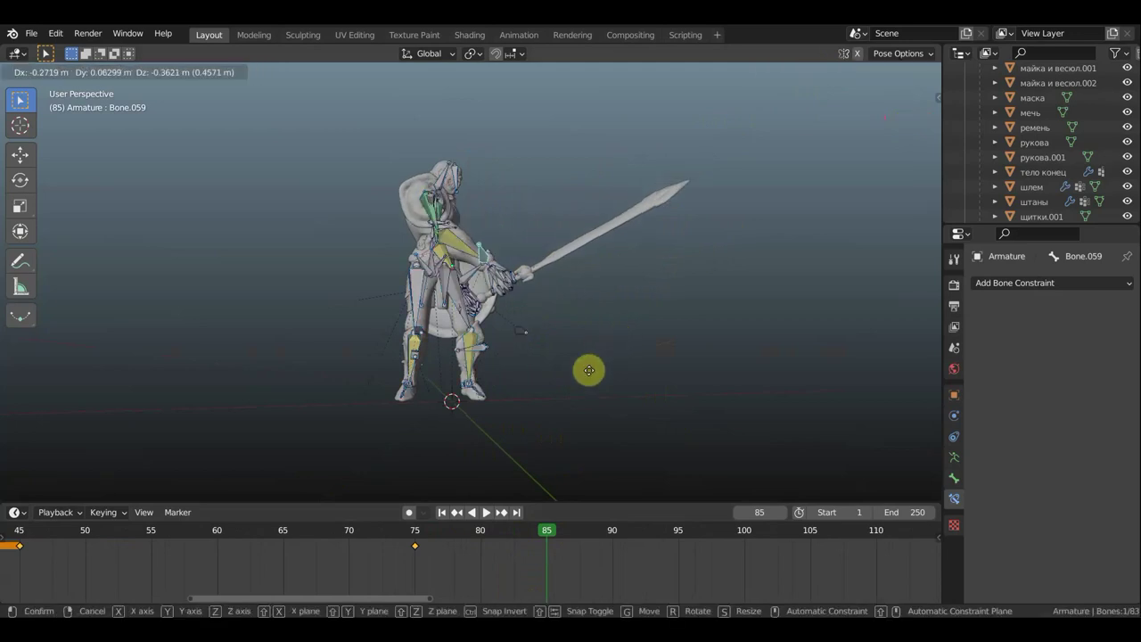
pyautogui.click(588, 370)
pyautogui.press('r')
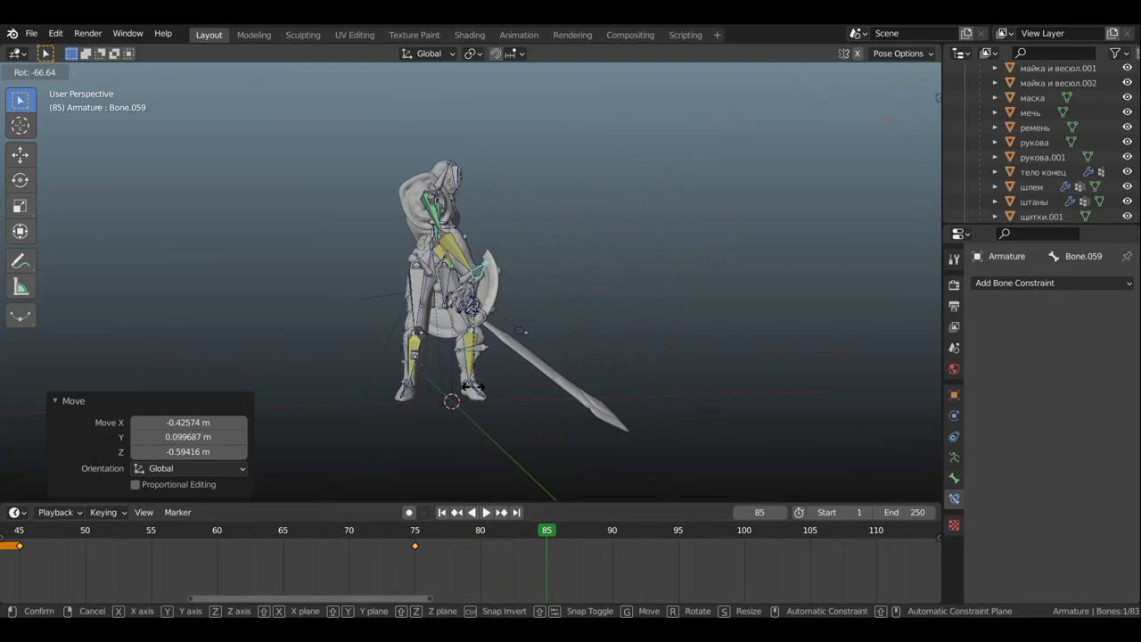
pyautogui.click(472, 386)
pyautogui.press('KP_3')
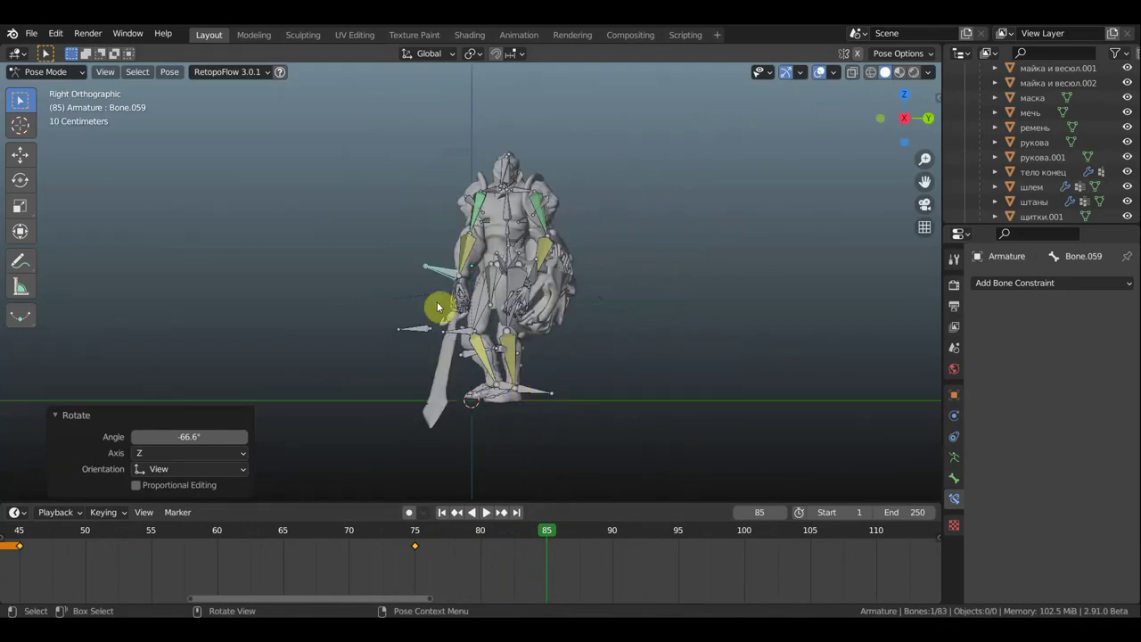
pyautogui.moveTo(530, 376); pyautogui.dragTo(654, 382, button='middle')
# Rotate the sword arm bone a further 10.2° and check the pose from side and front.
pyautogui.press('r')
pyautogui.click(670, 346)
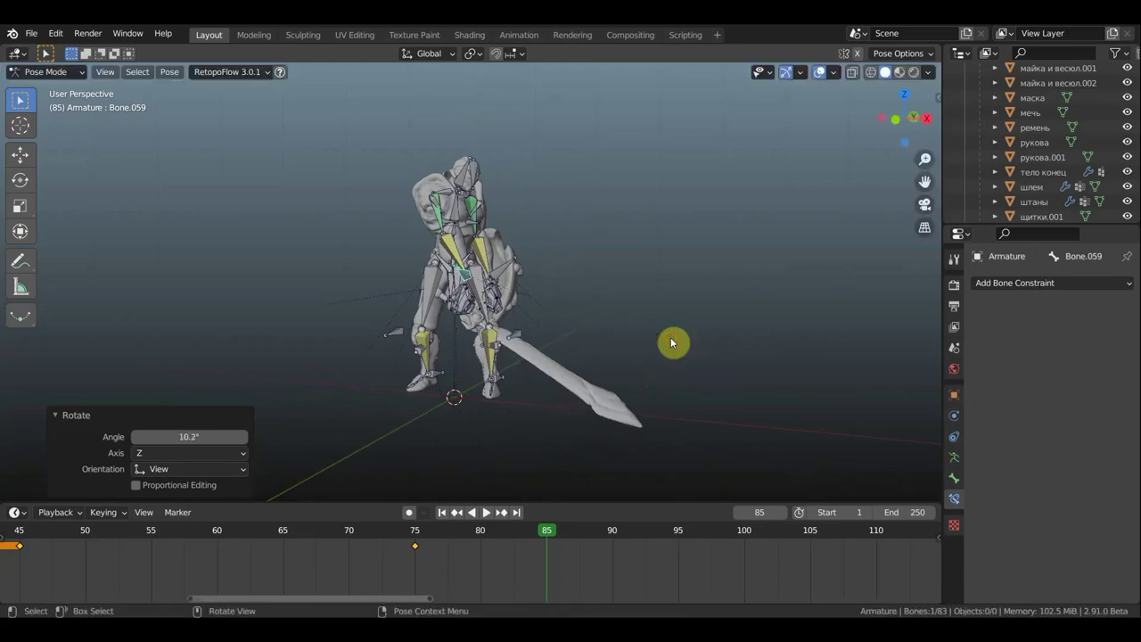
pyautogui.moveTo(672, 342); pyautogui.dragTo(376, 348, button='middle')
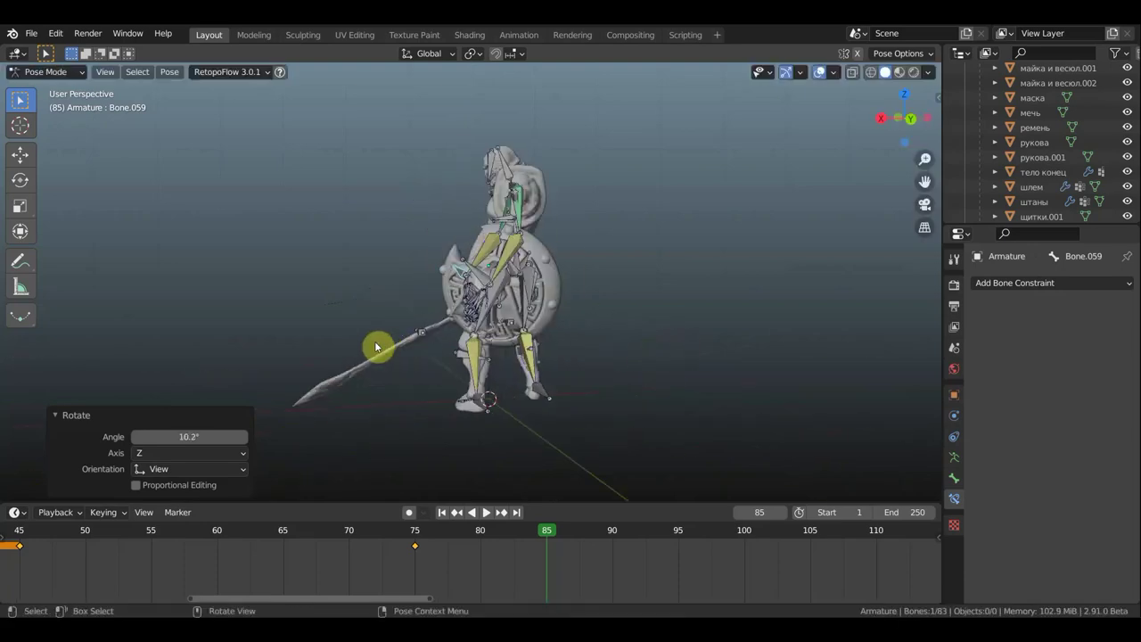
pyautogui.press('KP_3')
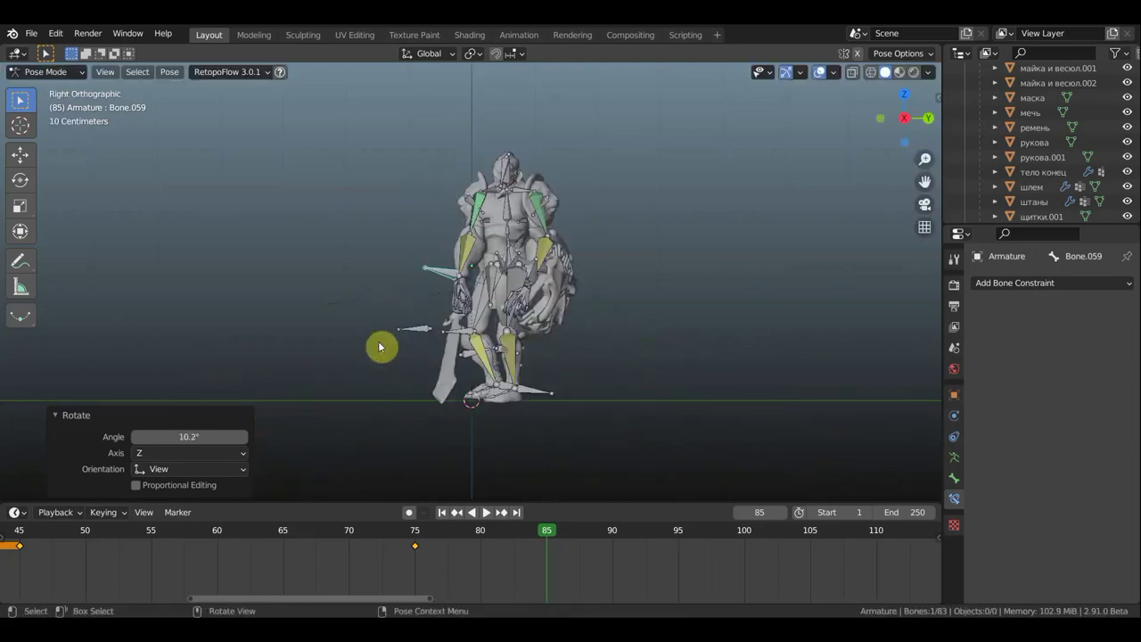
pyautogui.moveTo(472, 417); pyautogui.dragTo(658, 412, button='middle')
pyautogui.press('KP_1')
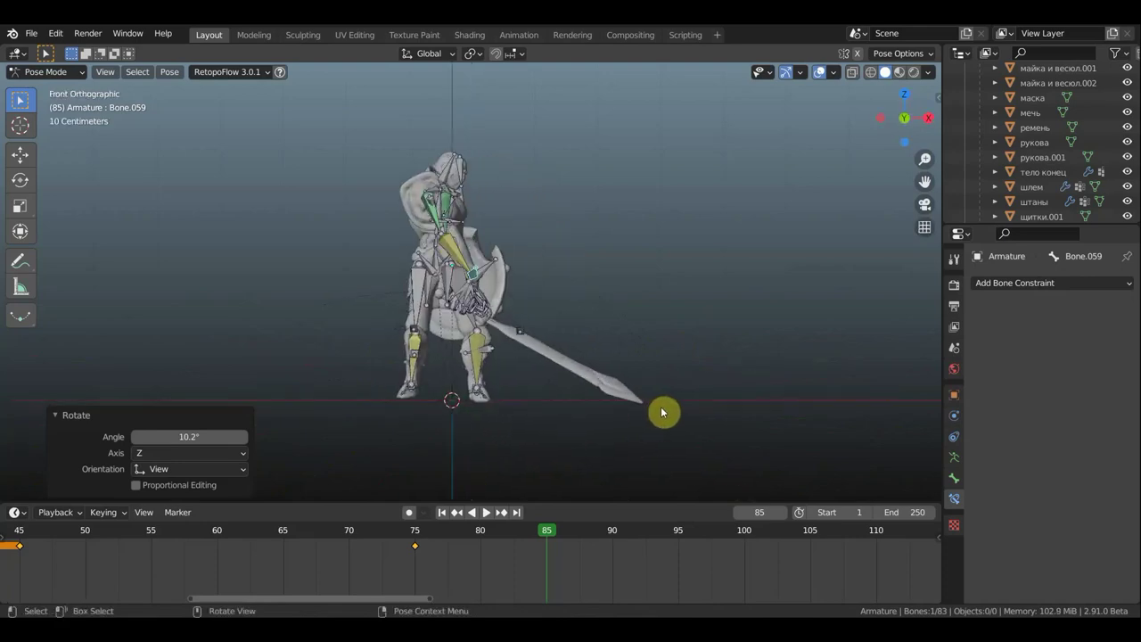
pyautogui.moveTo(658, 411)
pyautogui.mouseDown(button='middle')
pyautogui.moveTo(621, 413)
pyautogui.moveTo(648, 229)
pyautogui.mouseUp(button='middle')
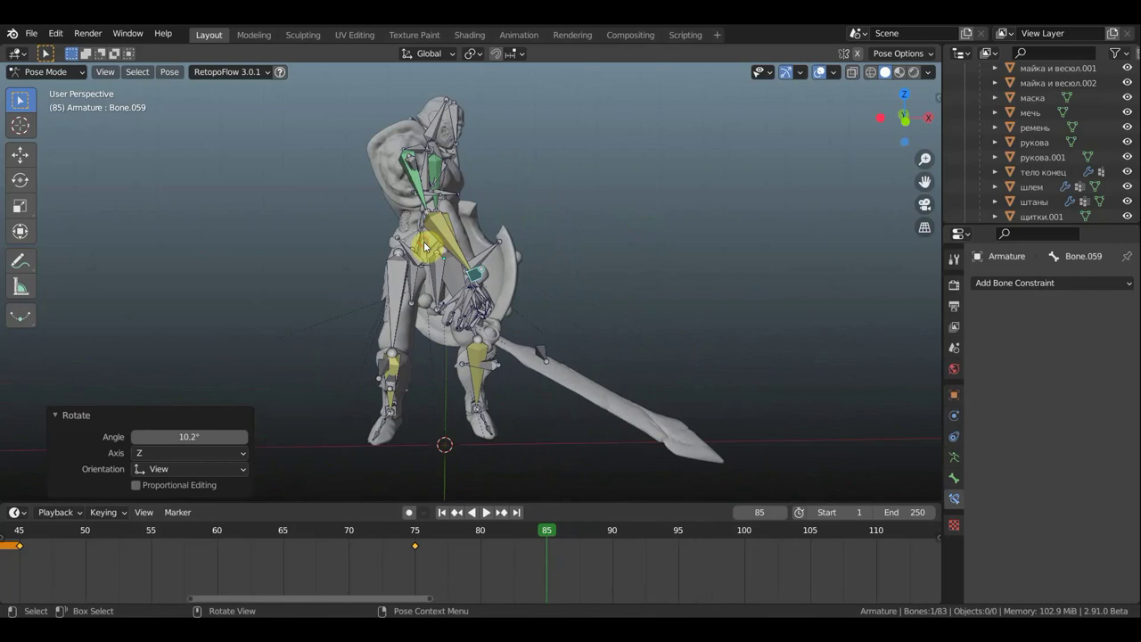
# Move the bone named Bone and rotate it 8.36°.
pyautogui.click(471, 261)
pyautogui.press('g')
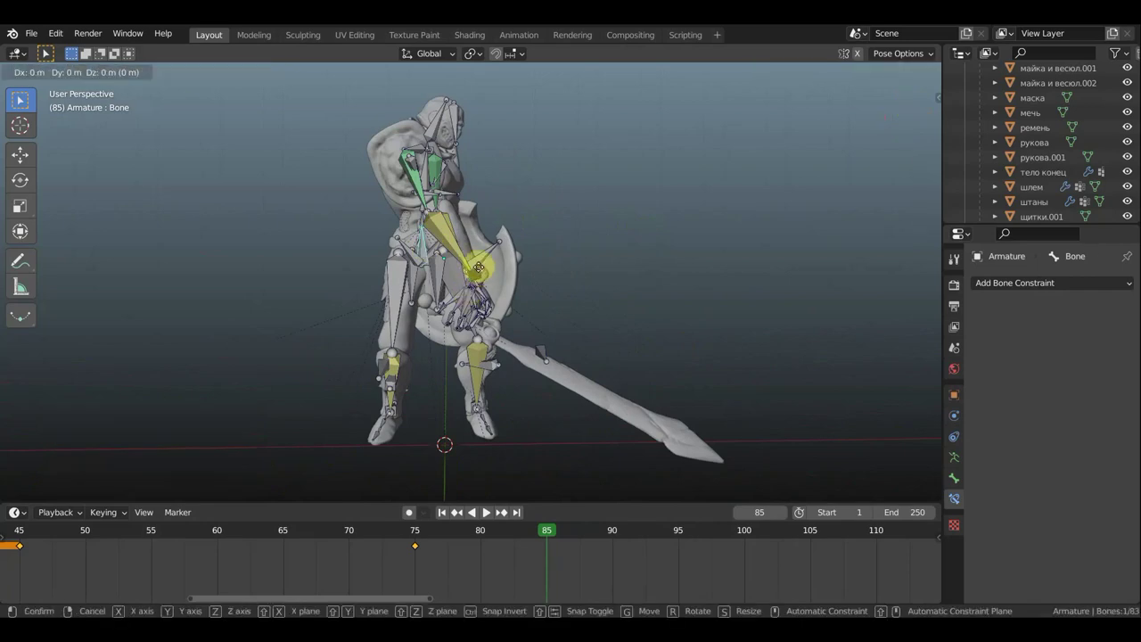
pyautogui.click(479, 274)
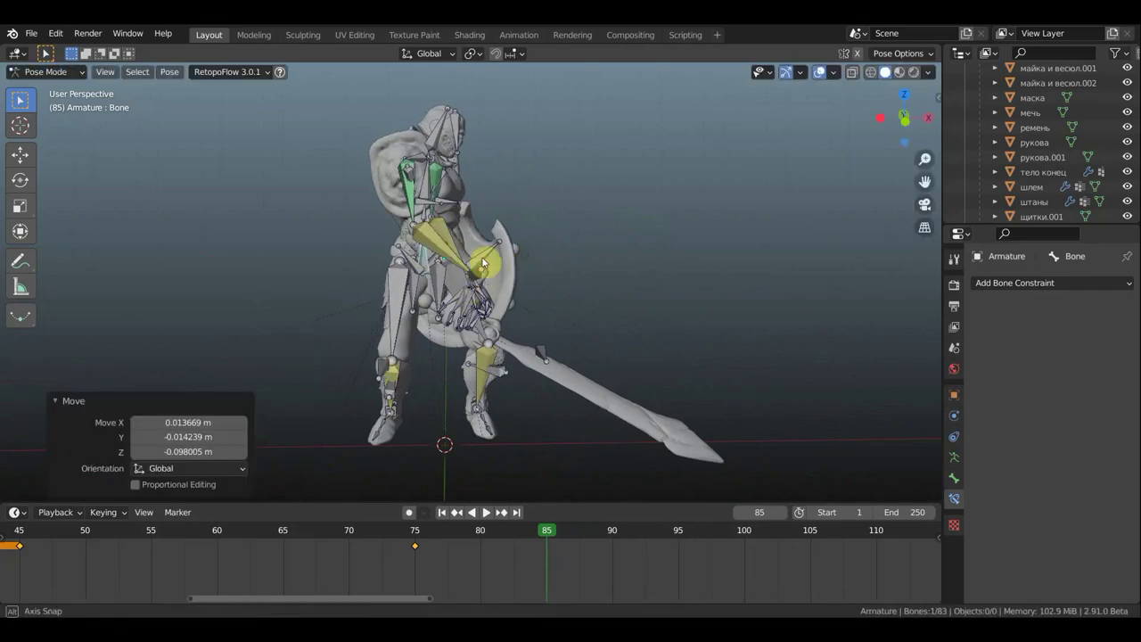
pyautogui.moveTo(481, 275)
pyautogui.mouseDown(button='middle')
pyautogui.moveTo(341, 273)
pyautogui.moveTo(441, 285)
pyautogui.moveTo(671, 249)
pyautogui.mouseUp(button='middle')
pyautogui.press('r')
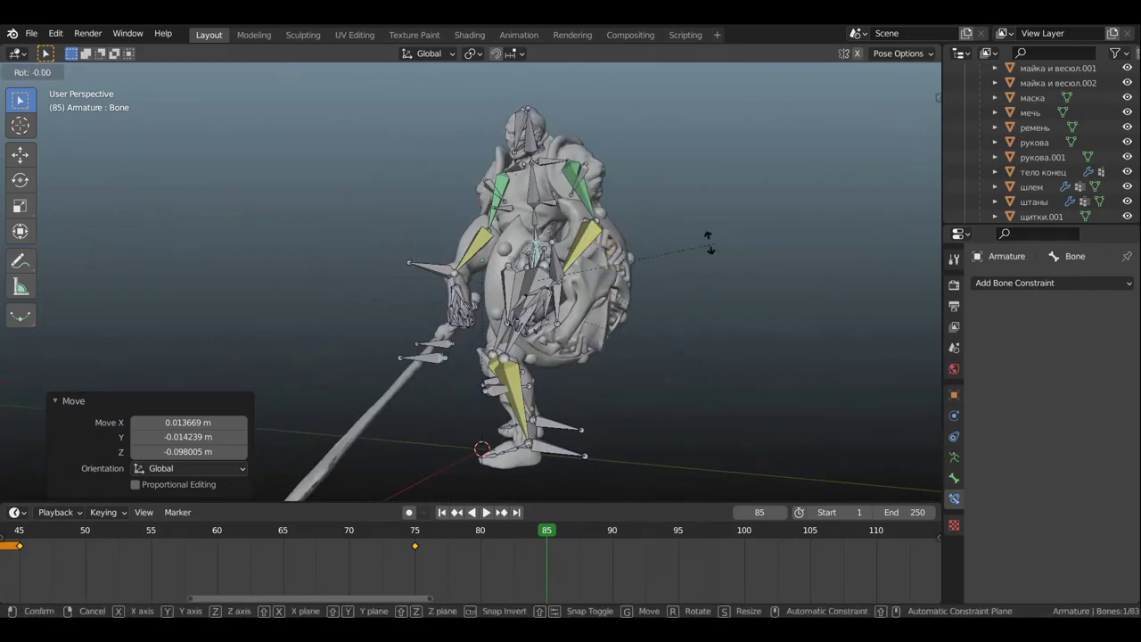
pyautogui.click(657, 239)
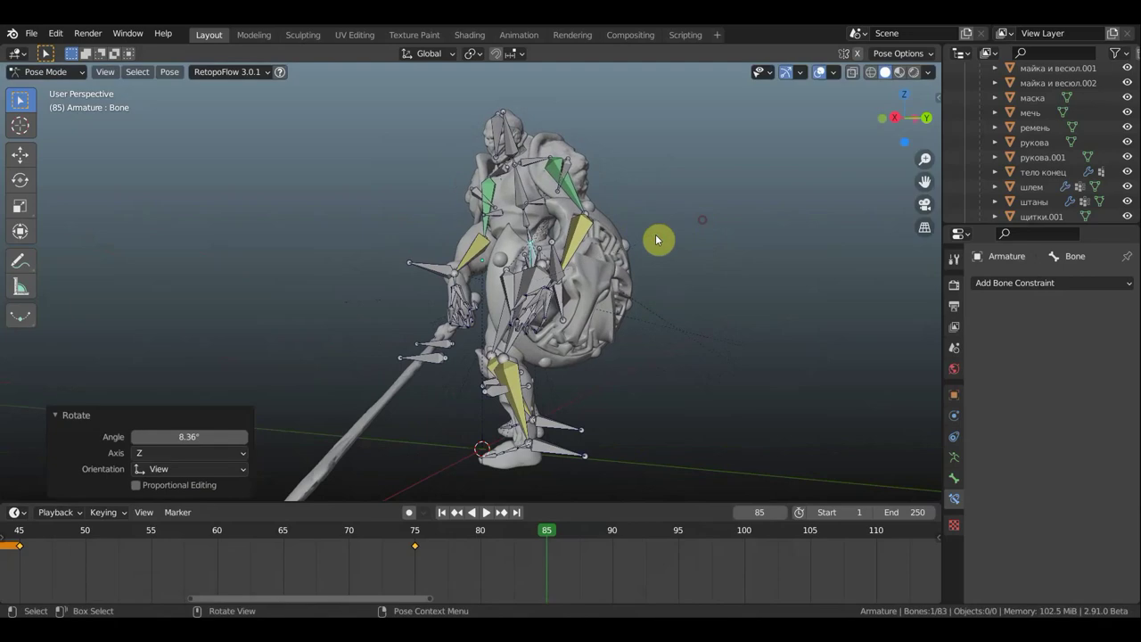
# Rotate the sword arm bone twice more, the second time by 14.1°, angling the sword down.
pyautogui.click(425, 263)
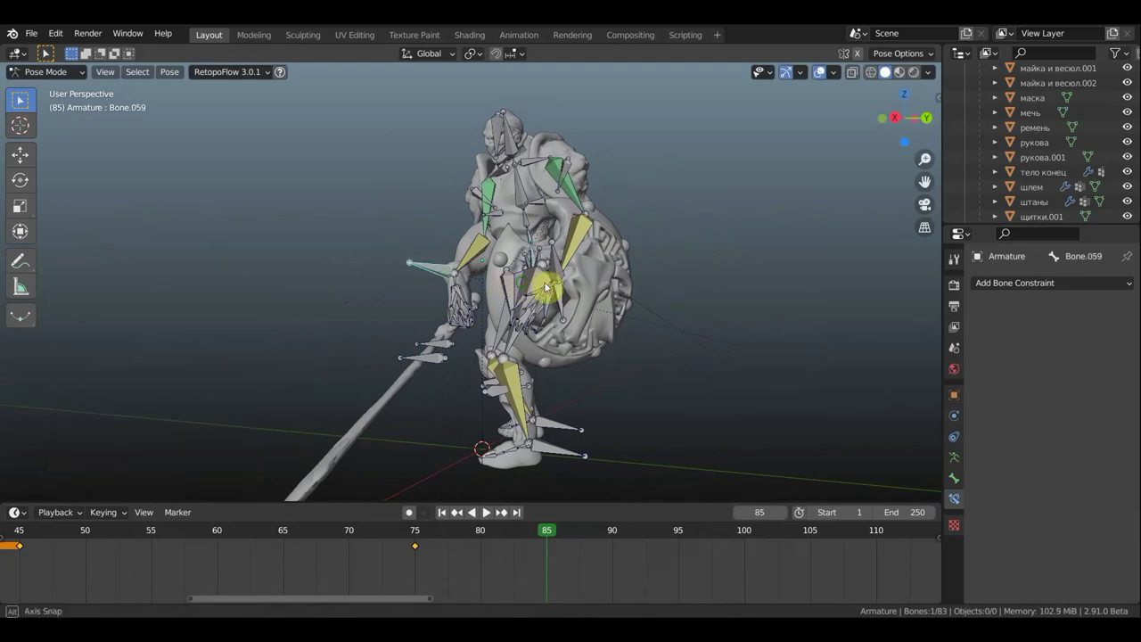
pyautogui.moveTo(535, 316); pyautogui.dragTo(622, 319, button='middle')
pyautogui.press('r')
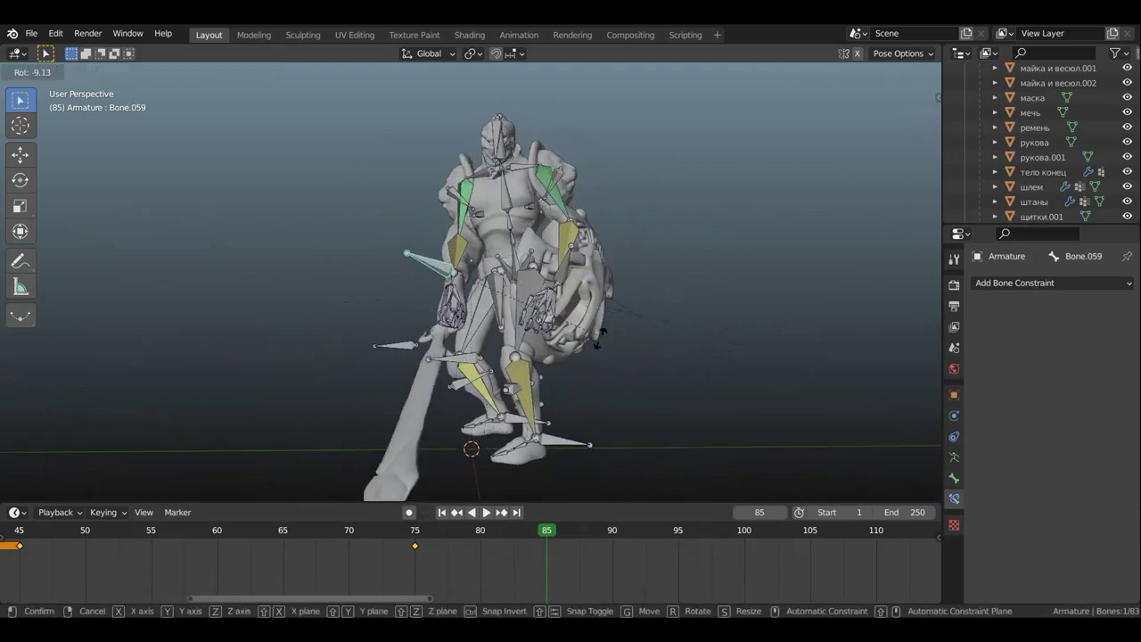
pyautogui.click(535, 365)
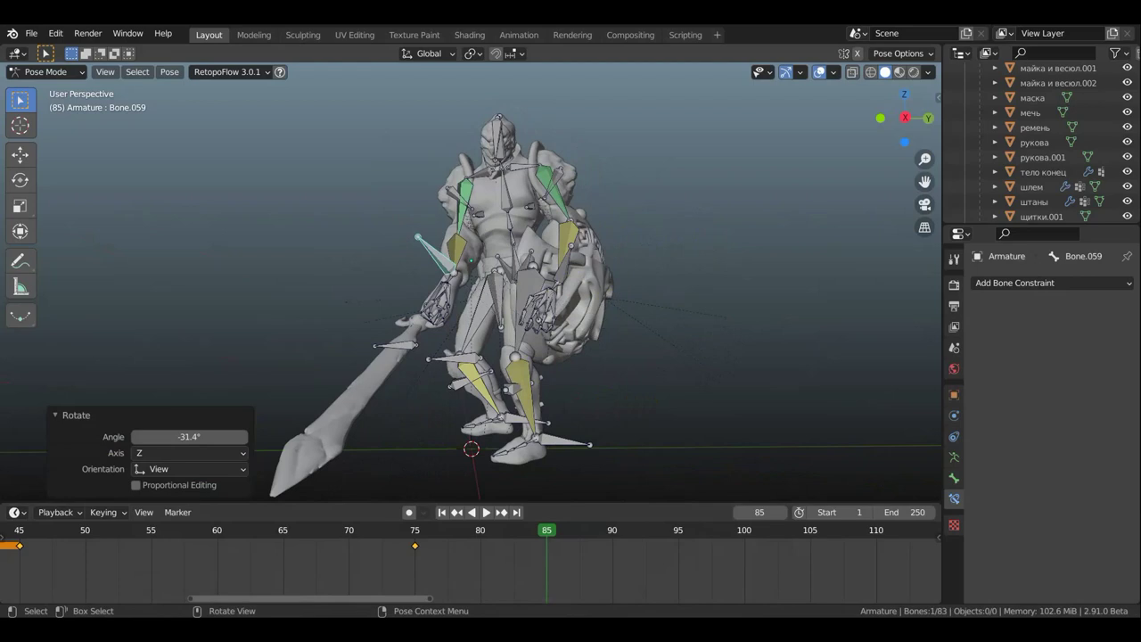
pyautogui.moveTo(661, 378); pyautogui.dragTo(701, 423, button='middle')
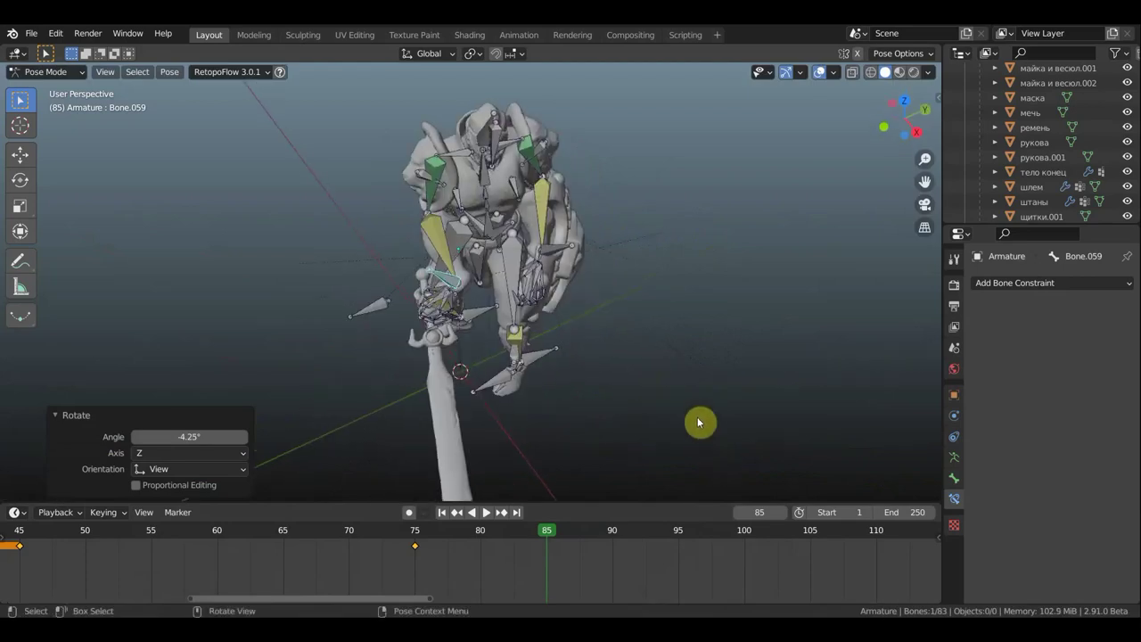
pyautogui.press('r')
pyautogui.click(680, 312)
# Nudge the sword arm into its final position with three small moves.
pyautogui.press('g')
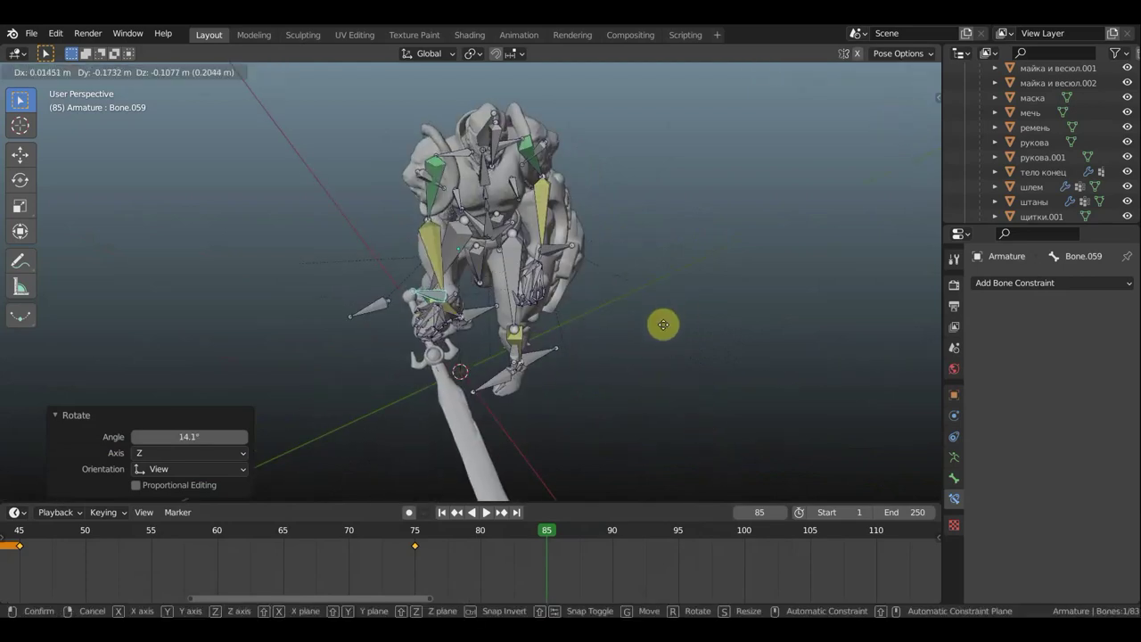
pyautogui.click(660, 325)
pyautogui.moveTo(657, 331)
pyautogui.mouseDown(button='middle')
pyautogui.moveTo(630, 295)
pyautogui.moveTo(631, 250)
pyautogui.mouseUp(button='middle')
pyautogui.press('g')
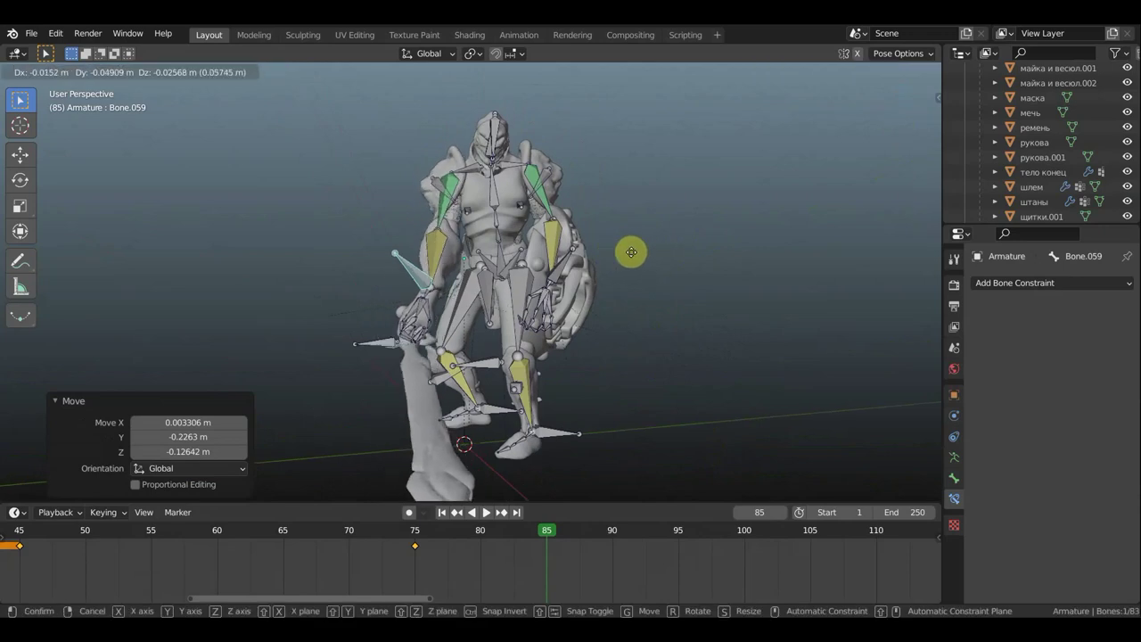
pyautogui.click(629, 251)
pyautogui.moveTo(723, 263)
pyautogui.mouseDown(button='middle')
pyautogui.moveTo(806, 266)
pyautogui.moveTo(727, 243)
pyautogui.moveTo(743, 244)
pyautogui.mouseUp(button='middle')
pyautogui.press('g')
pyautogui.click(773, 264)
# Key Location & Rotation for all bones at frame 85.
pyautogui.press('a')
pyautogui.press('i')
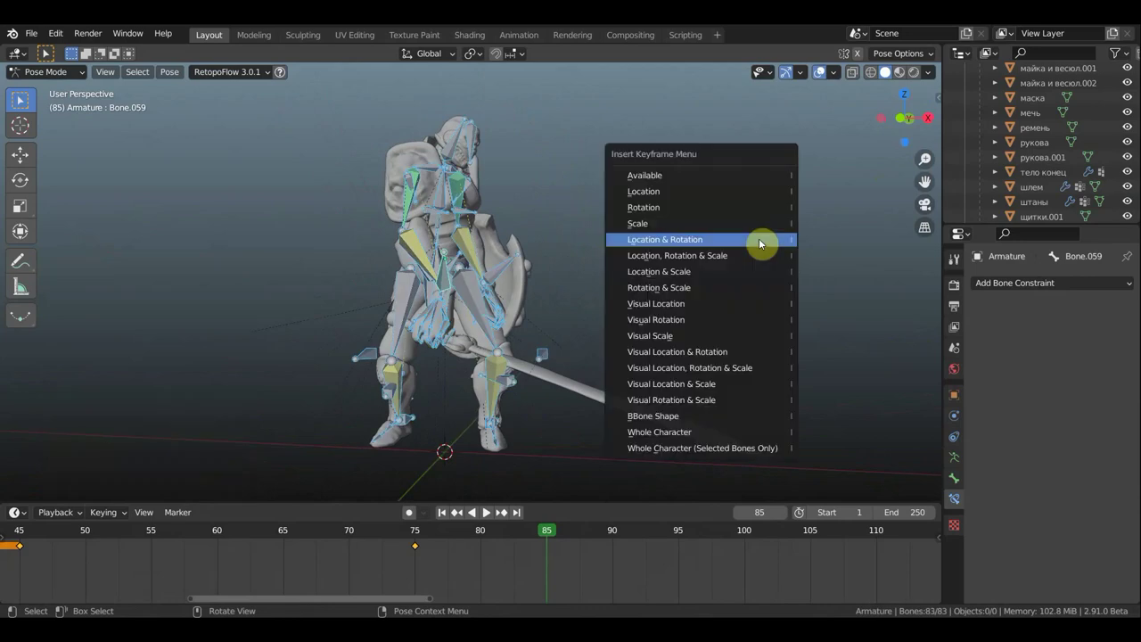
pyautogui.click(761, 239)
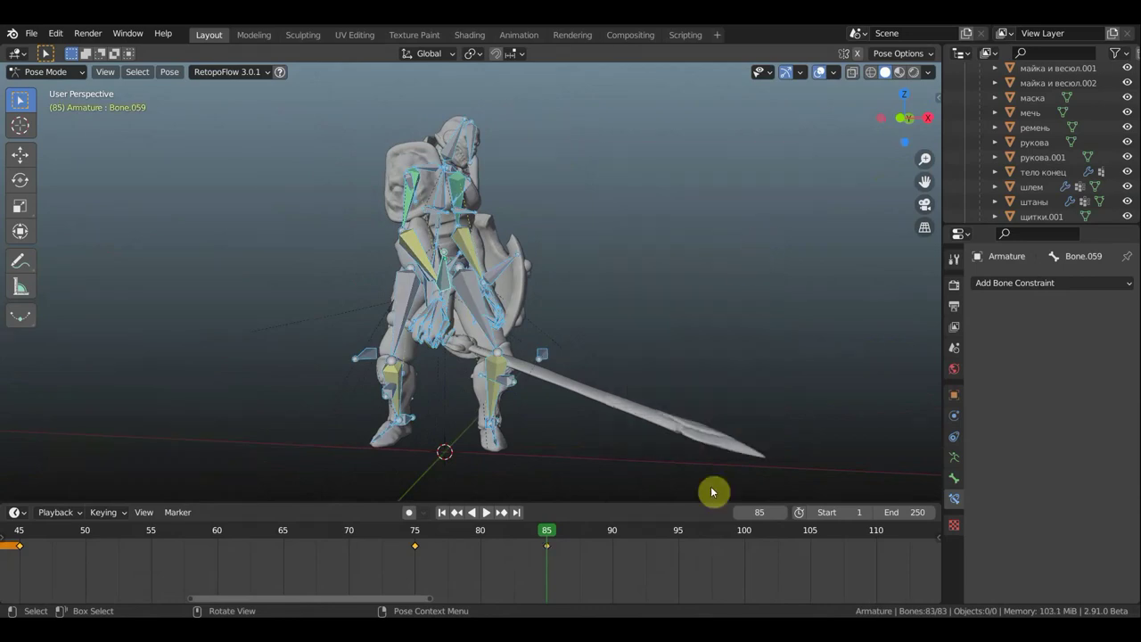
# Scrub through the animation to review the pose, then return to frame 84.
pyautogui.moveTo(547, 527)
pyautogui.mouseDown()
pyautogui.moveTo(413, 535)
pyautogui.moveTo(632, 545)
pyautogui.moveTo(749, 565)
pyautogui.moveTo(678, 571)
pyautogui.mouseUp()
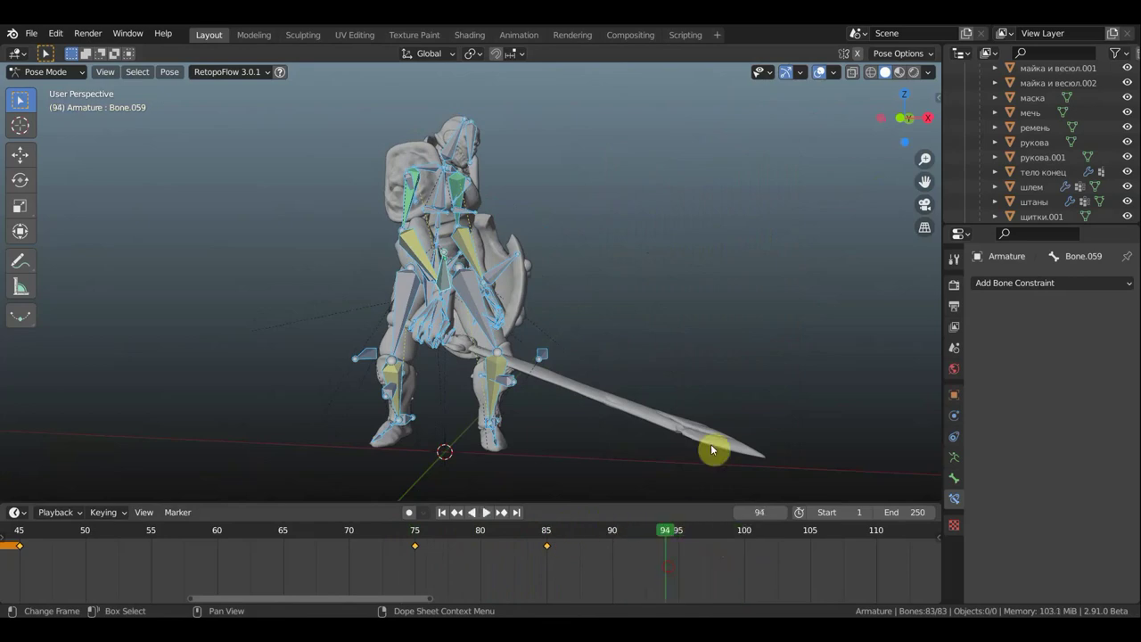
pyautogui.scroll(-2, 732, 343)
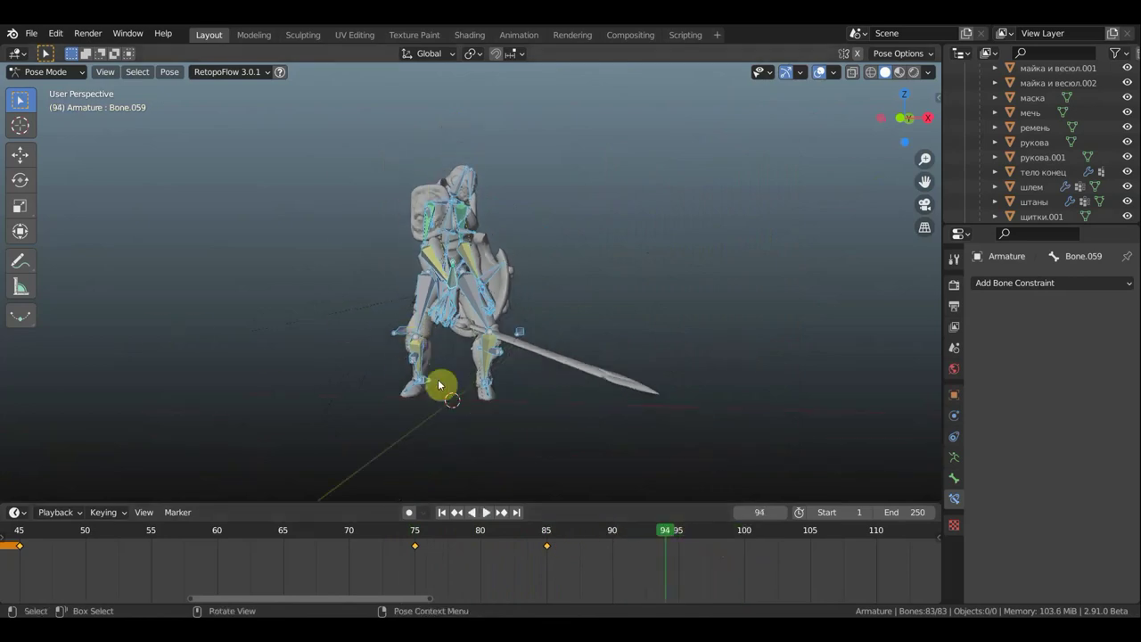
pyautogui.scroll(2, 658, 470)
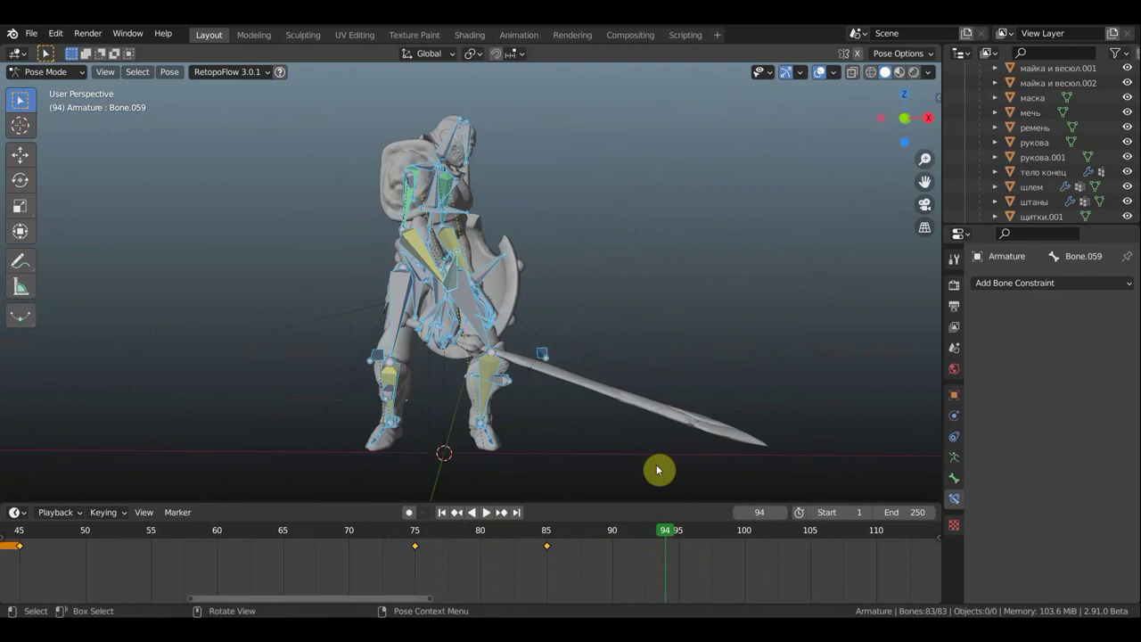
pyautogui.click(540, 531)
# Move Bone and Bone.039 together to shift the upper body.
pyautogui.moveTo(413, 275); pyautogui.dragTo(694, 284, button='middle')
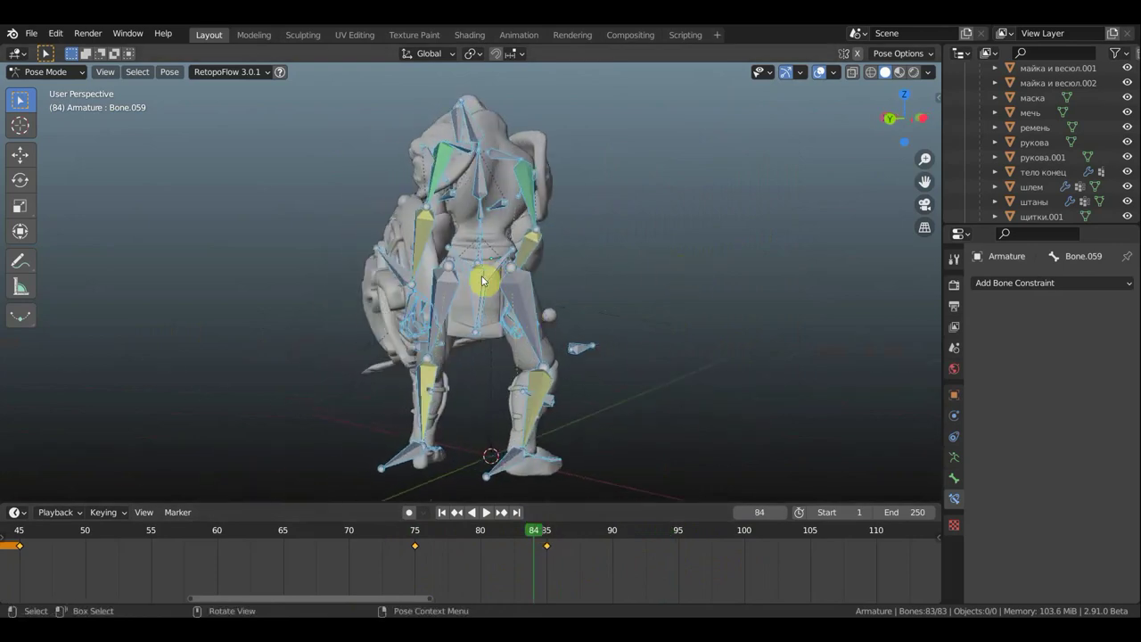
pyautogui.click(587, 310)
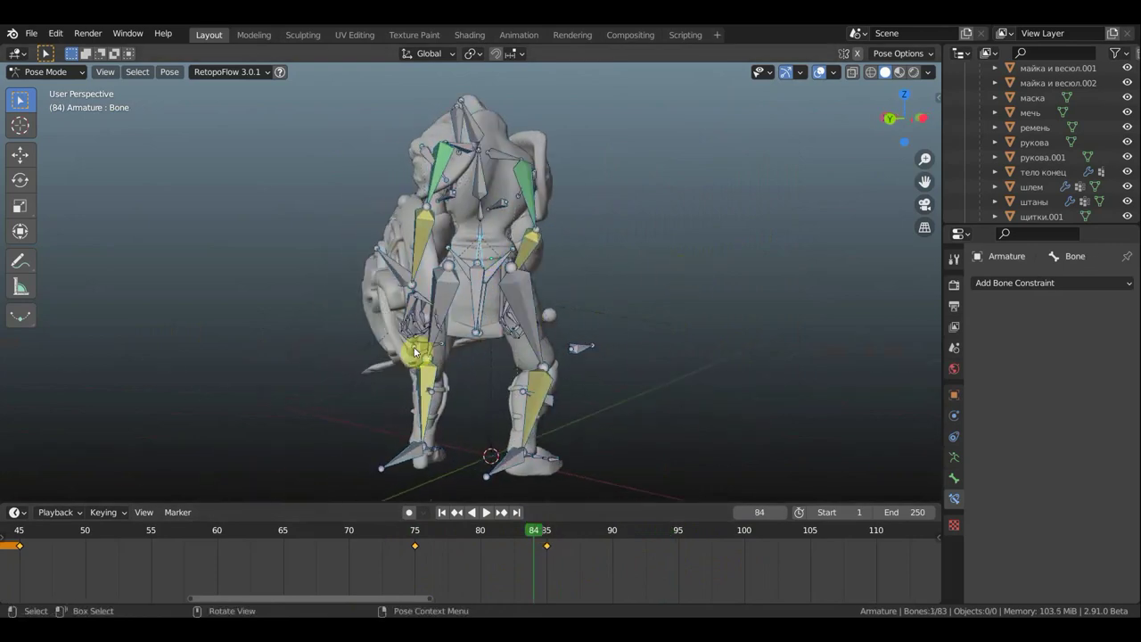
pyautogui.moveTo(422, 313); pyautogui.dragTo(435, 303, button='middle')
pyautogui.keyDown('shift'); pyautogui.click(422, 276); pyautogui.keyUp('shift')
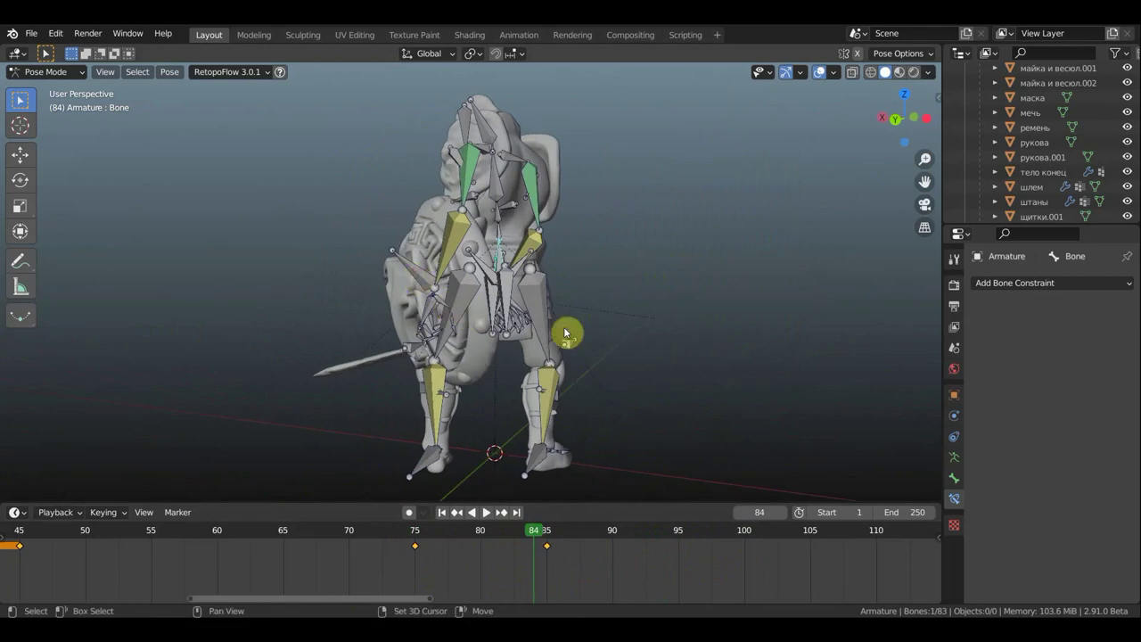
pyautogui.press('g')
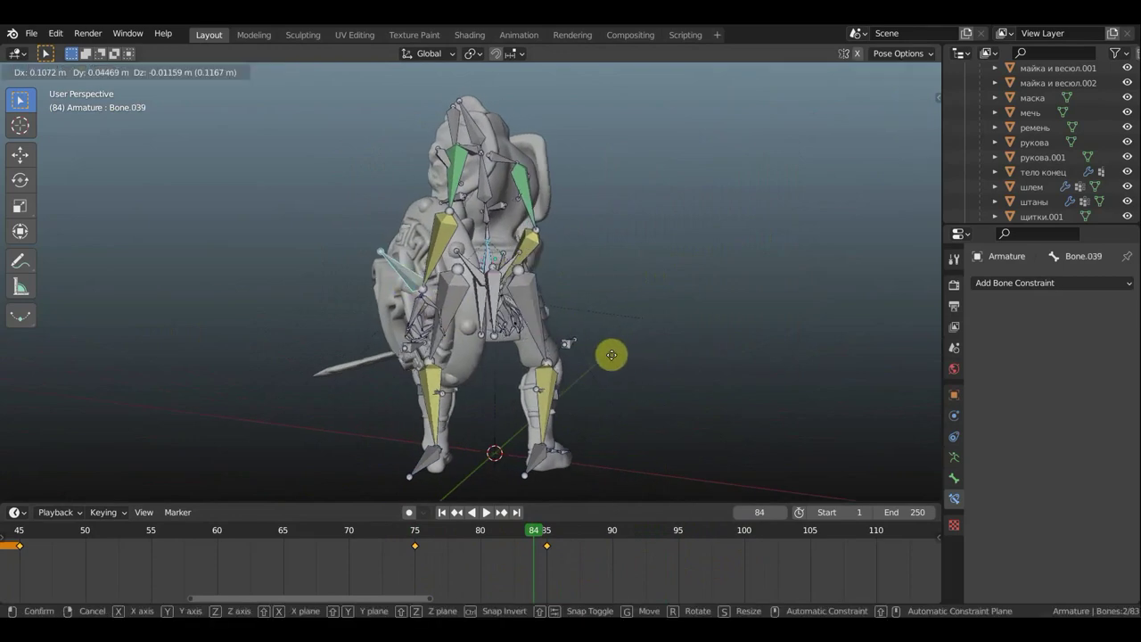
pyautogui.click(606, 359)
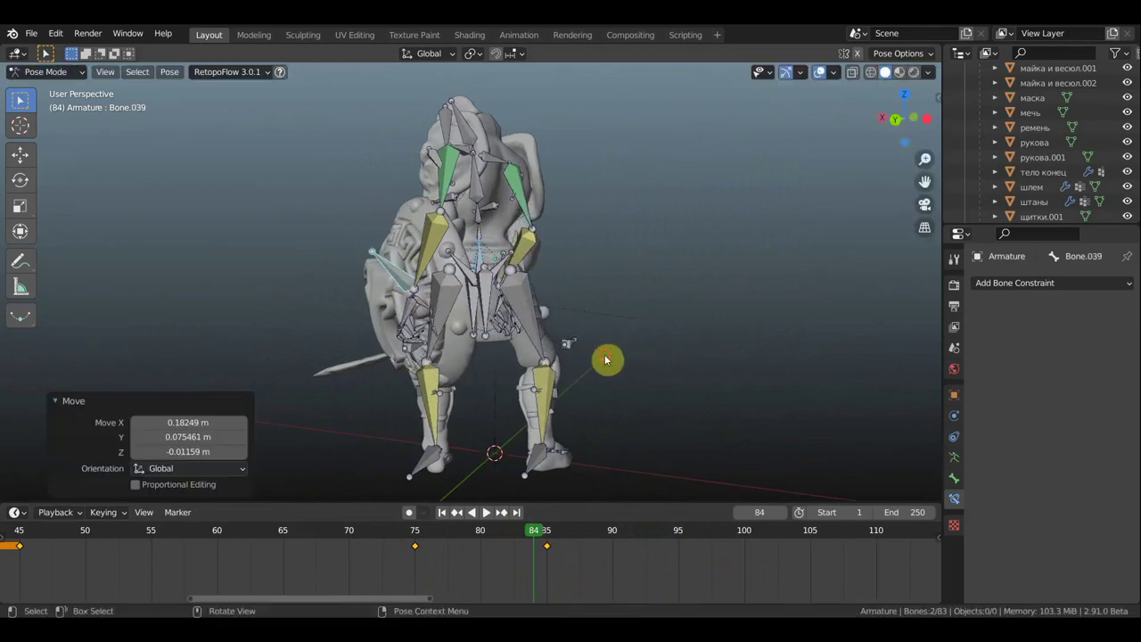
# Move the foot bone so the leg steps out, and slightly nudge the bone named Bone.
pyautogui.click(535, 462)
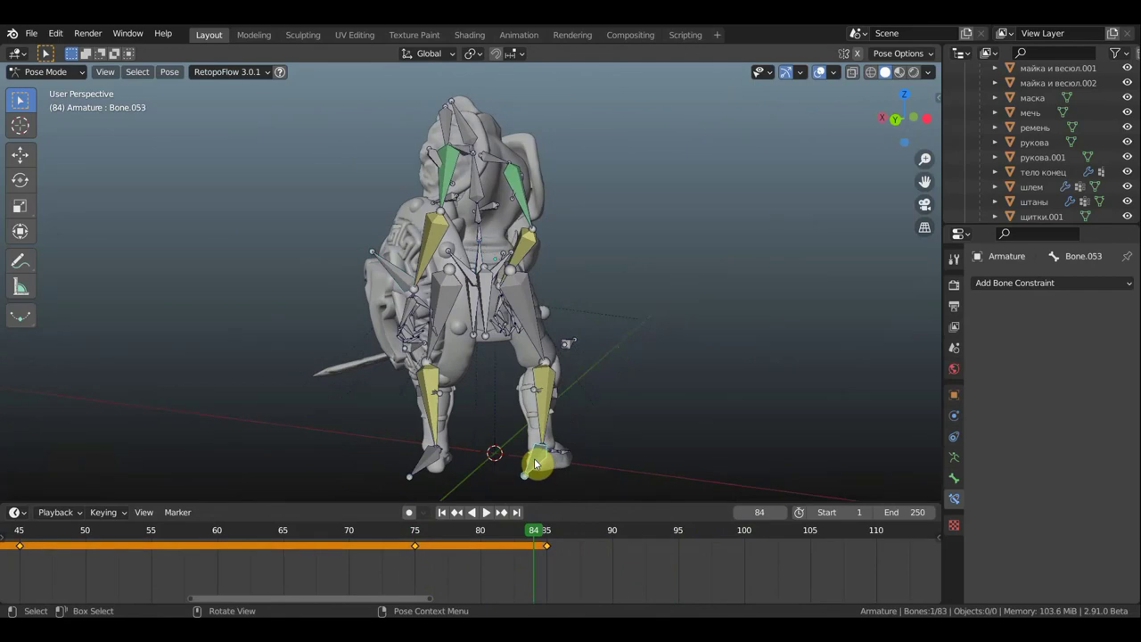
pyautogui.press('g')
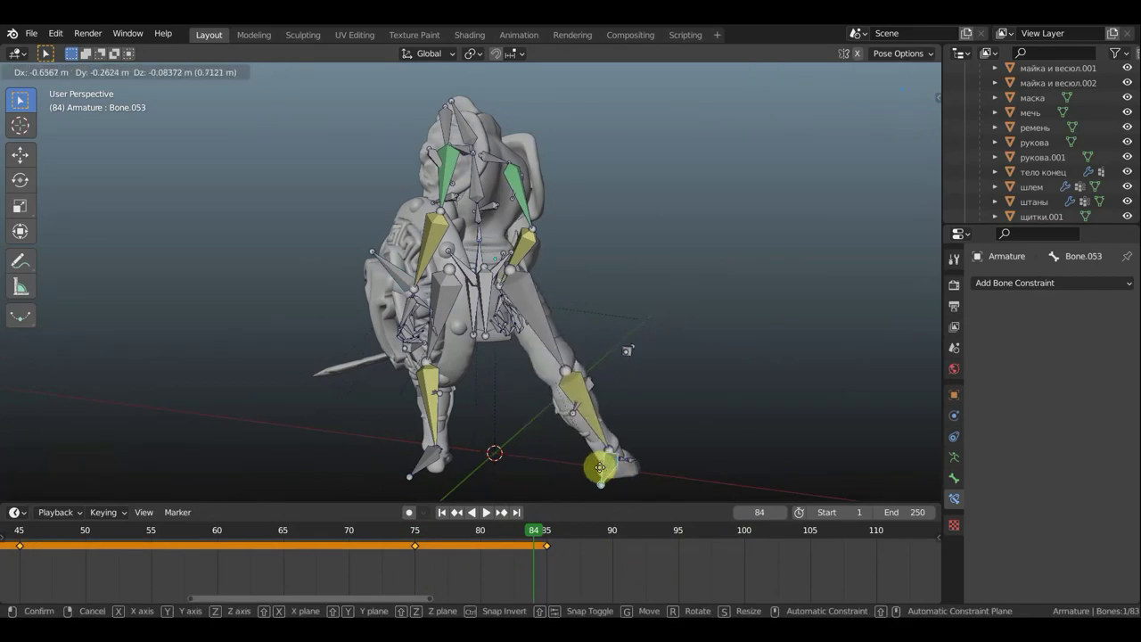
pyautogui.click(740, 434)
pyautogui.moveTo(740, 434); pyautogui.dragTo(395, 413, button='middle')
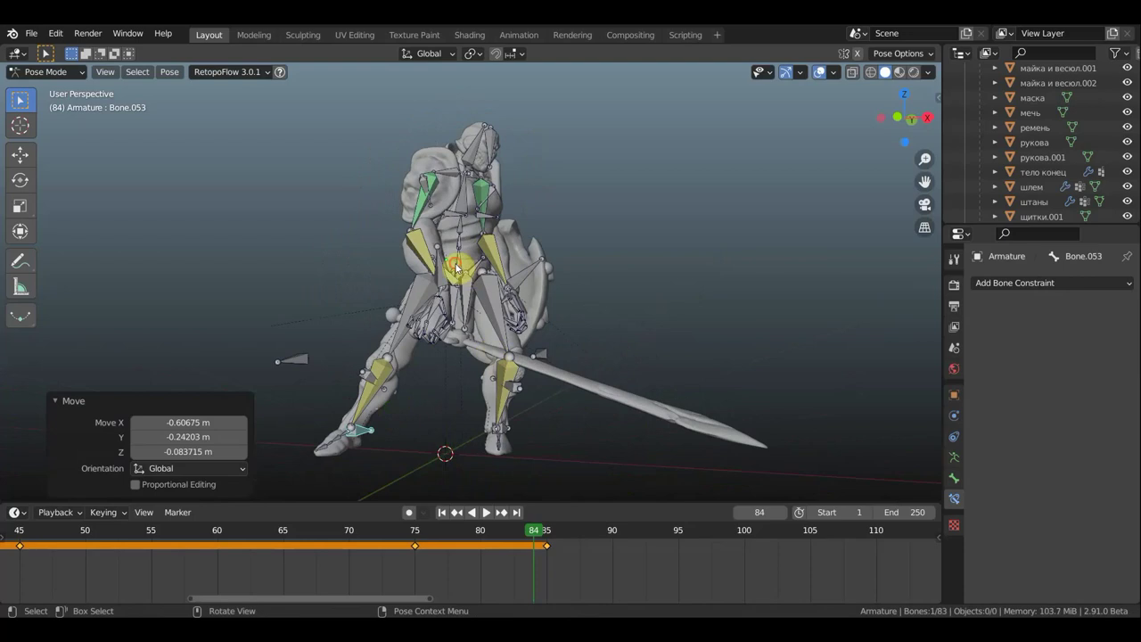
pyautogui.click(490, 270)
pyautogui.press('g')
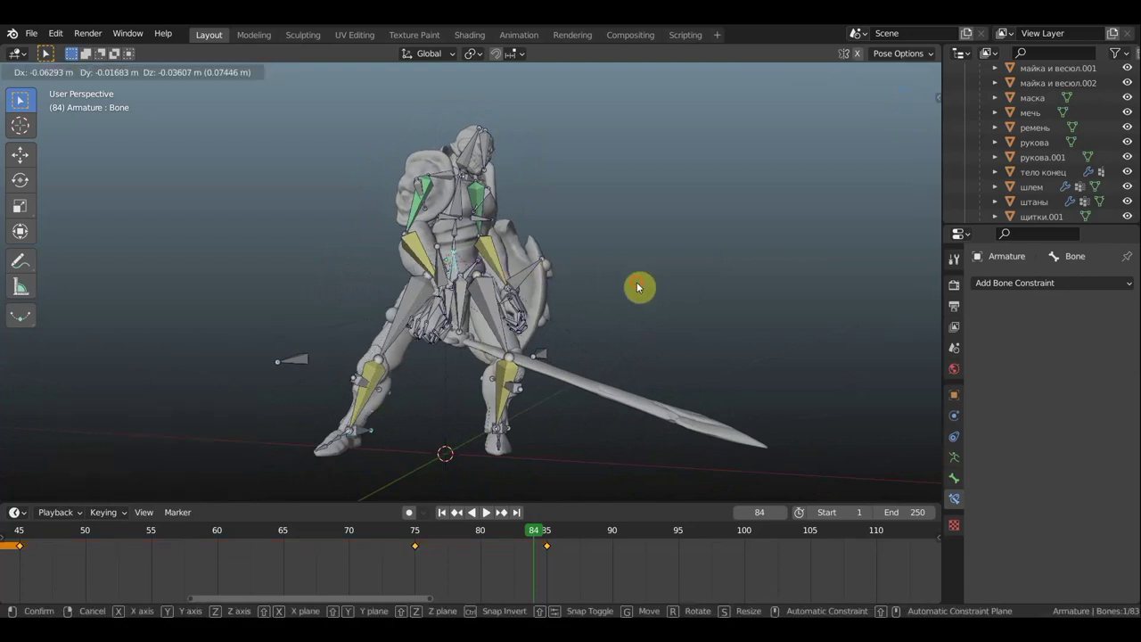
pyautogui.click(638, 287)
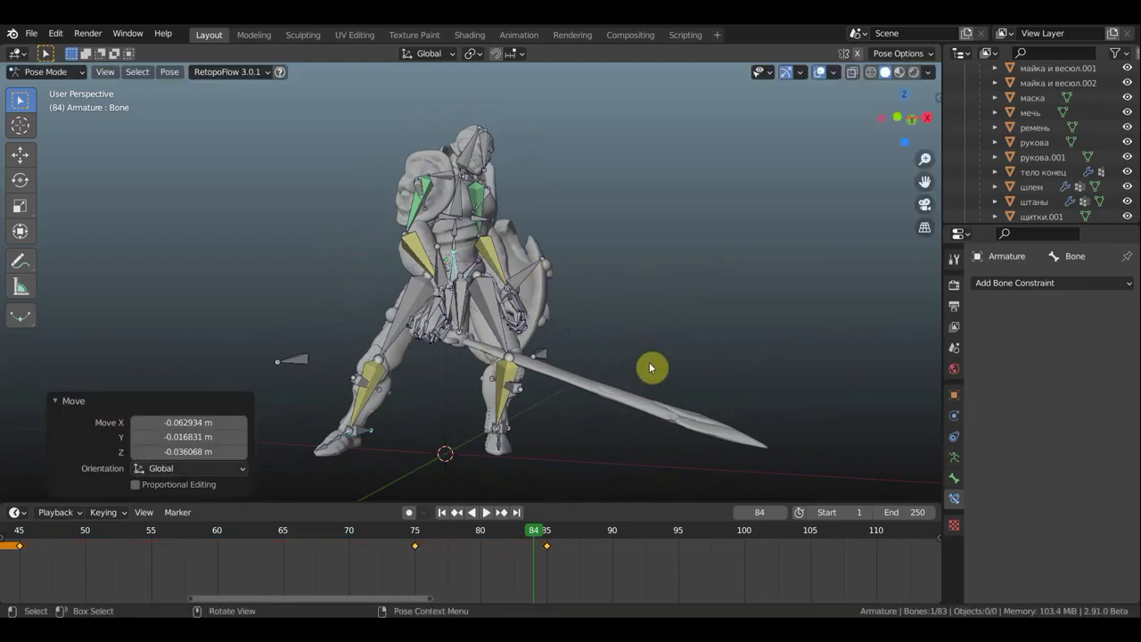
# Key Location & Rotation for all bones at frame 84.
pyautogui.press('a')
pyautogui.press('i')
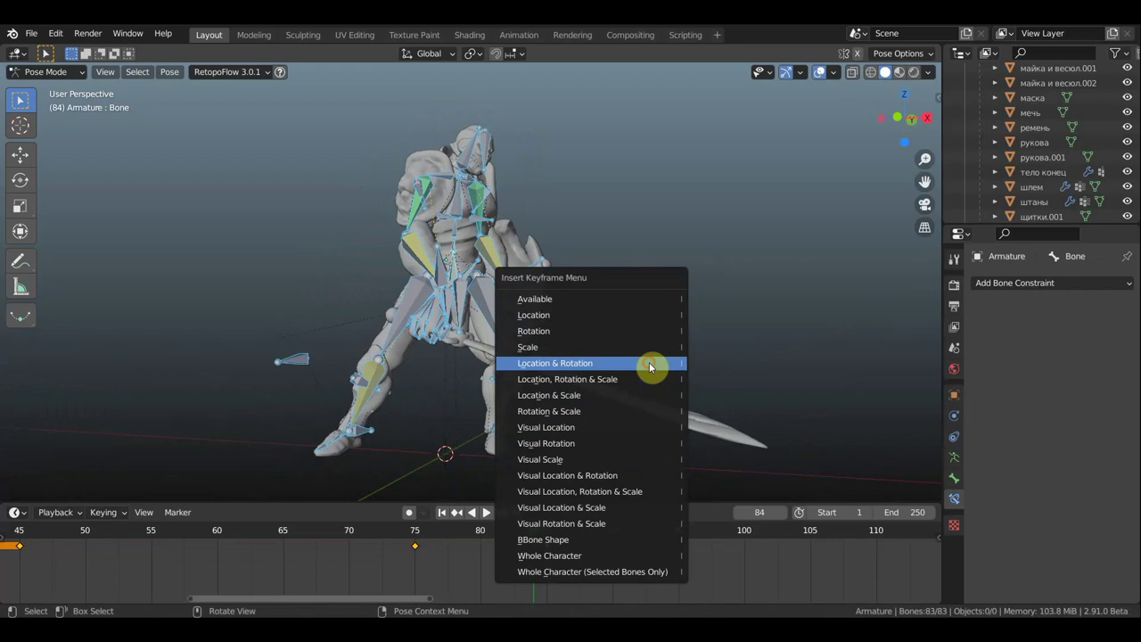
pyautogui.click(650, 366)
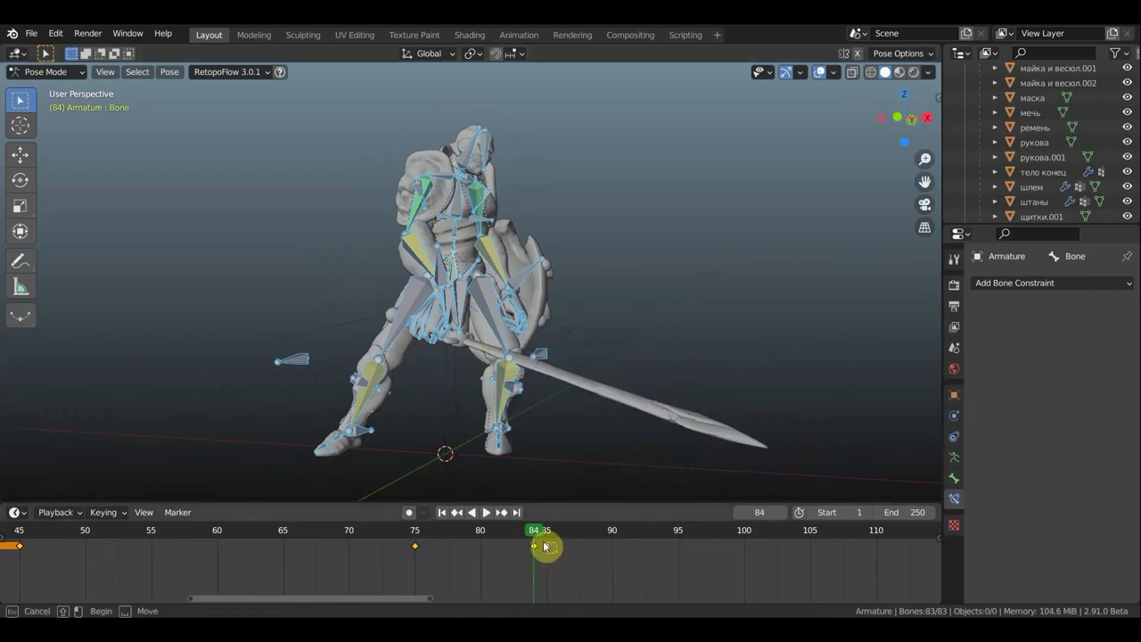
pyautogui.moveTo(535, 545); pyautogui.dragTo(547, 546)
# Delete the frame-85 keyframe and move the frame-84 keyframe onto frame 85.
pyautogui.press('x')
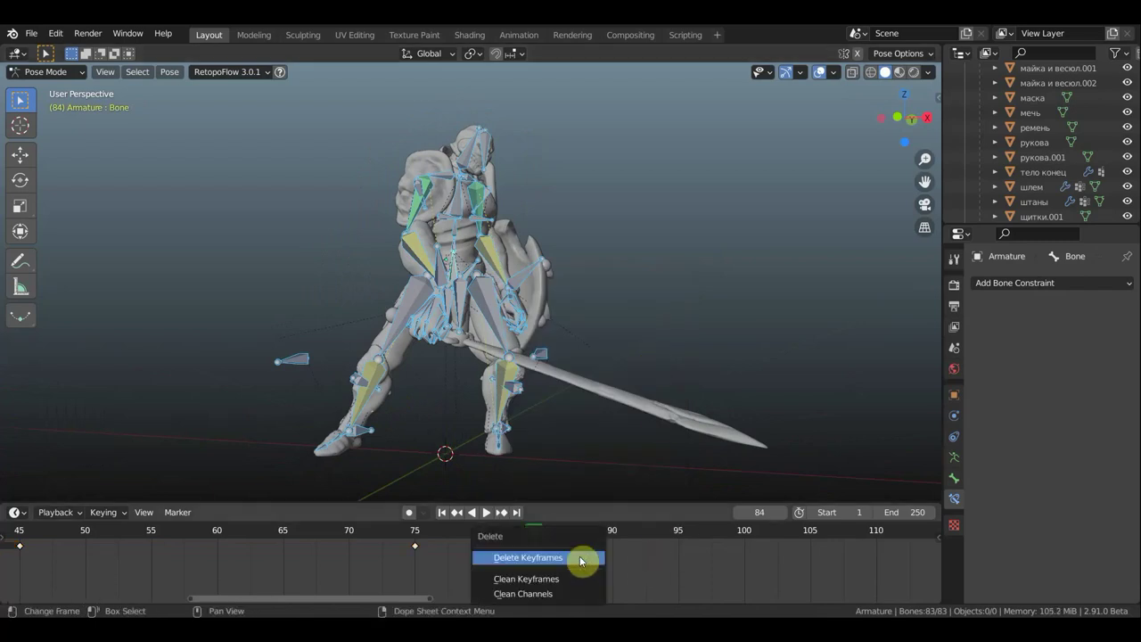
pyautogui.click(585, 558)
pyautogui.press('b')
pyautogui.moveTo(531, 548); pyautogui.dragTo(529, 567)
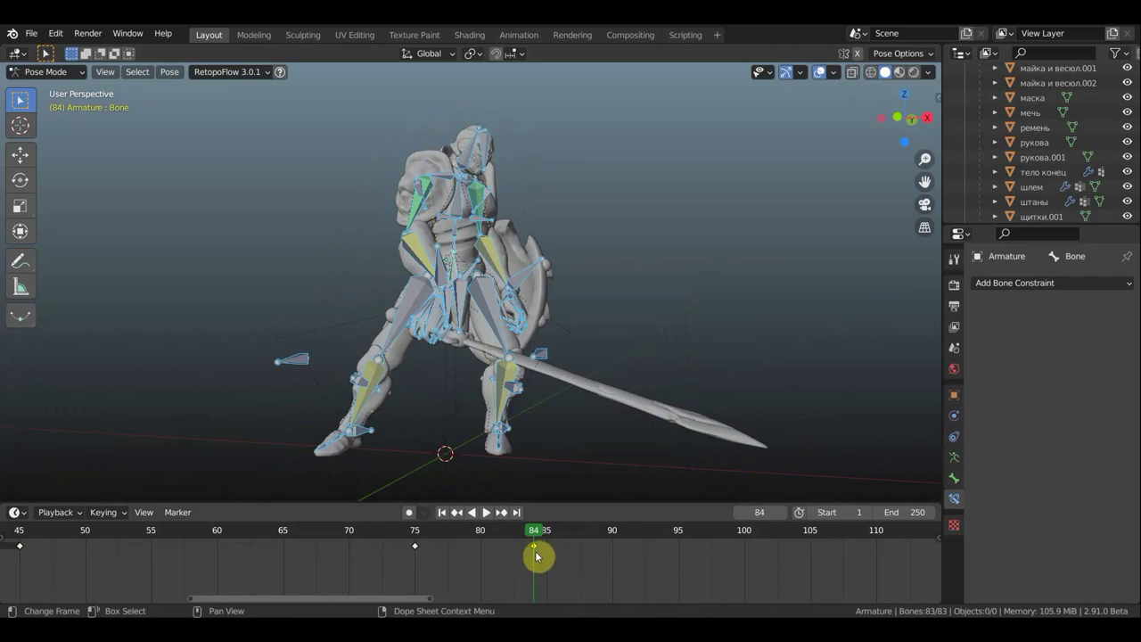
pyautogui.press('g')
pyautogui.click(553, 553)
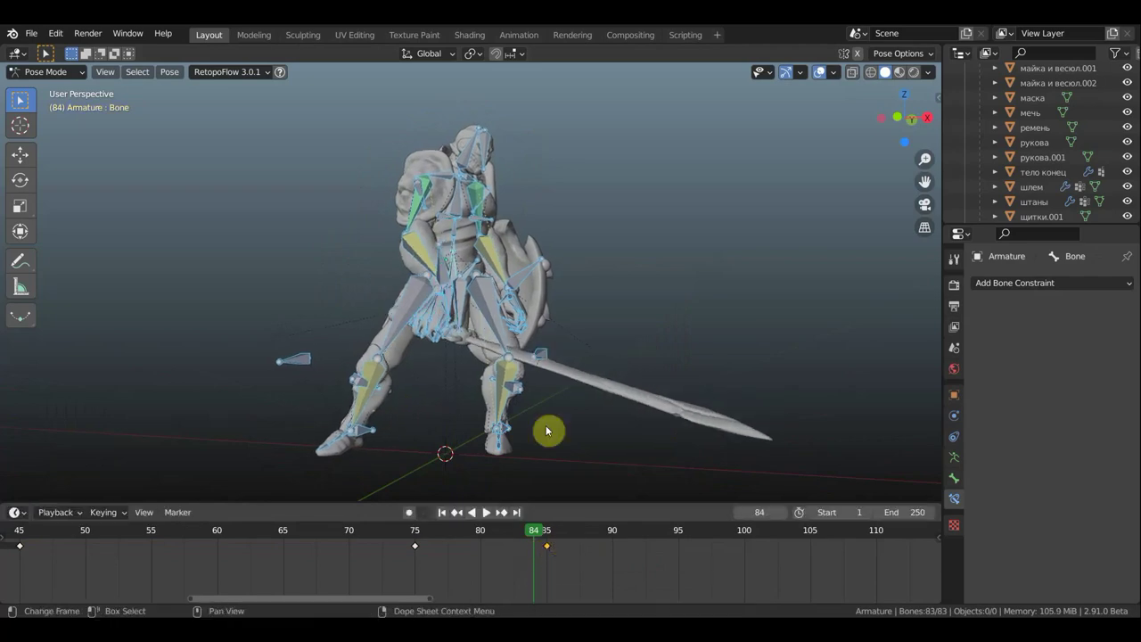
# Preview the motion up to about frame 90, then select the sword bone Bone.059.
pyautogui.moveTo(535, 529); pyautogui.dragTo(556, 541)
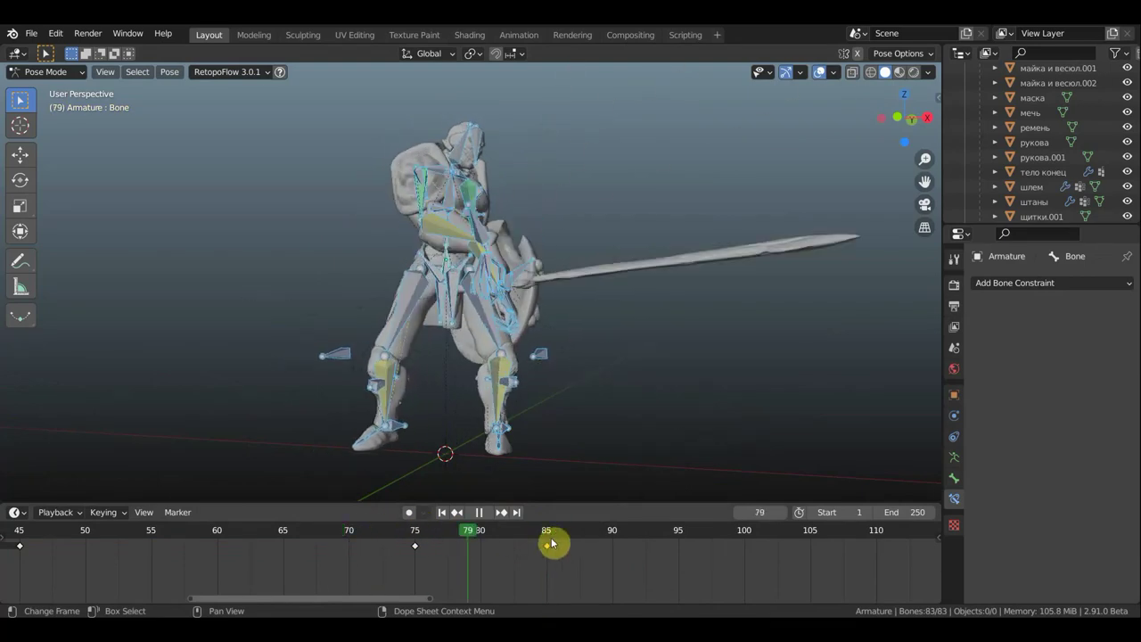
pyautogui.moveTo(607, 546); pyautogui.dragTo(628, 546)
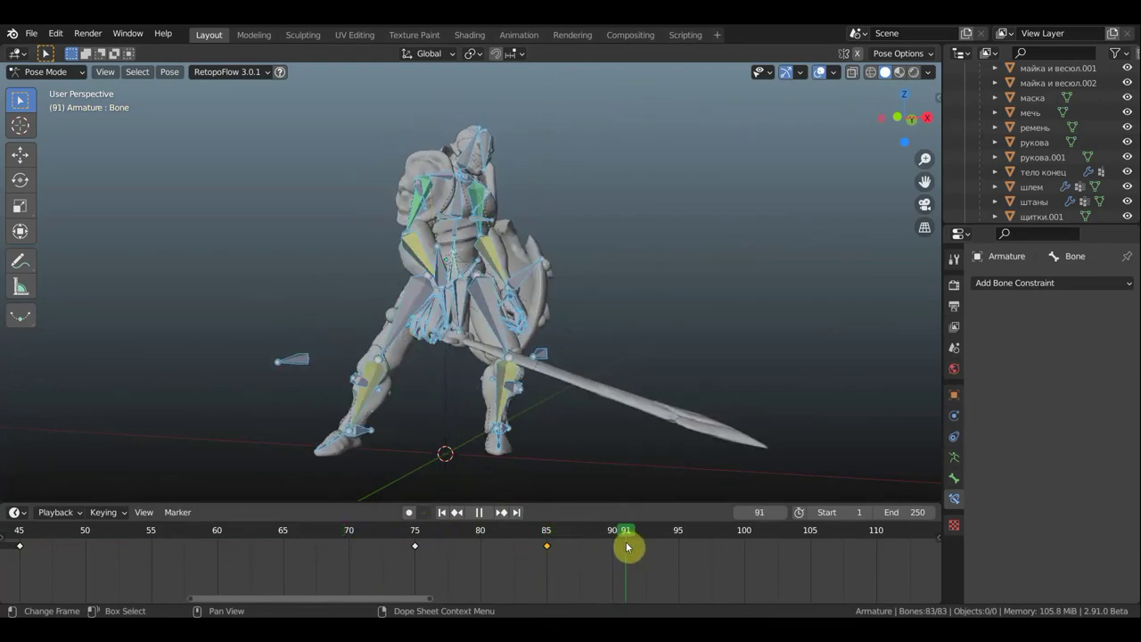
pyautogui.press('space')
pyautogui.moveTo(466, 346); pyautogui.dragTo(443, 403, button='middle')
pyautogui.click(427, 285)
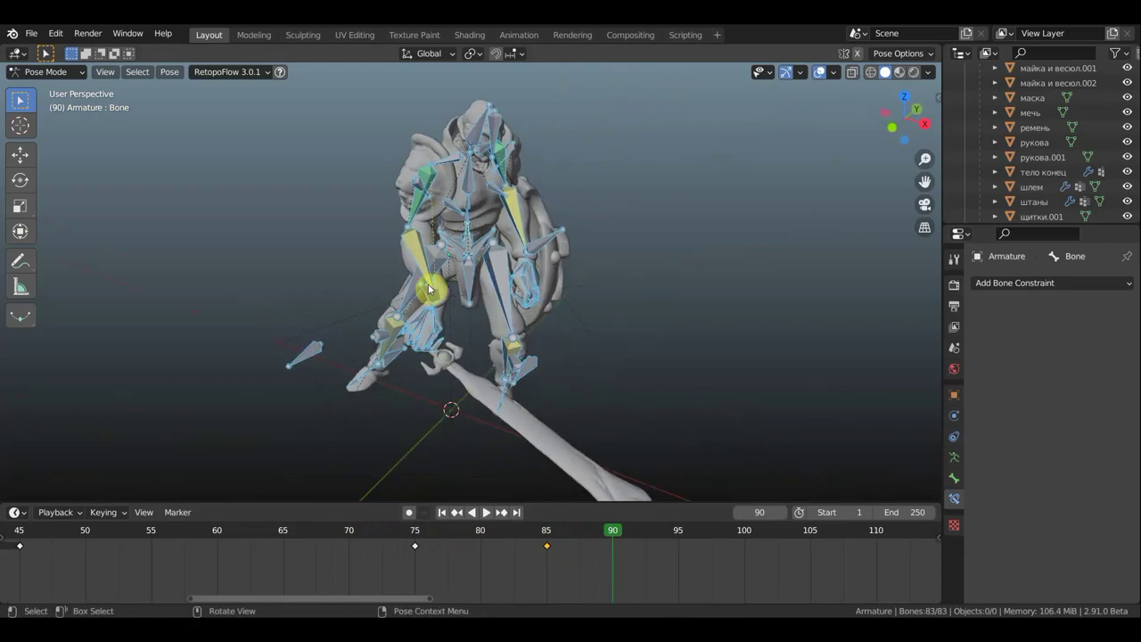
pyautogui.click(489, 239)
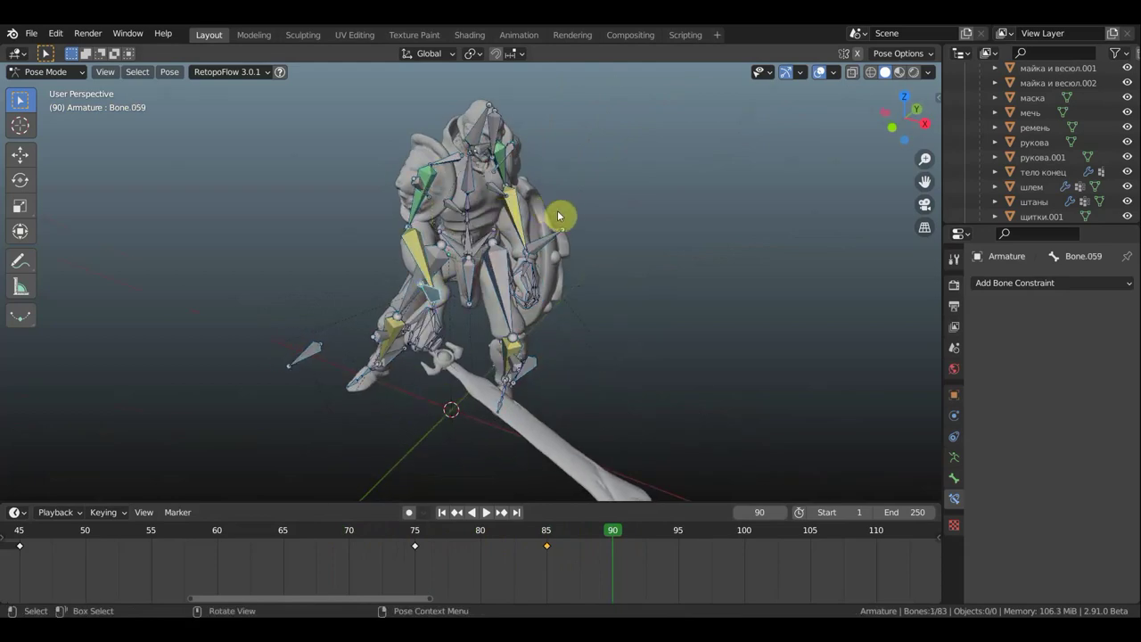
# Add chest bone Bone.002, rotate both bones -23.3° in top view and move them.
pyautogui.moveTo(524, 202)
pyautogui.mouseDown(button='middle')
pyautogui.moveTo(469, 188)
pyautogui.moveTo(489, 207)
pyautogui.mouseUp(button='middle')
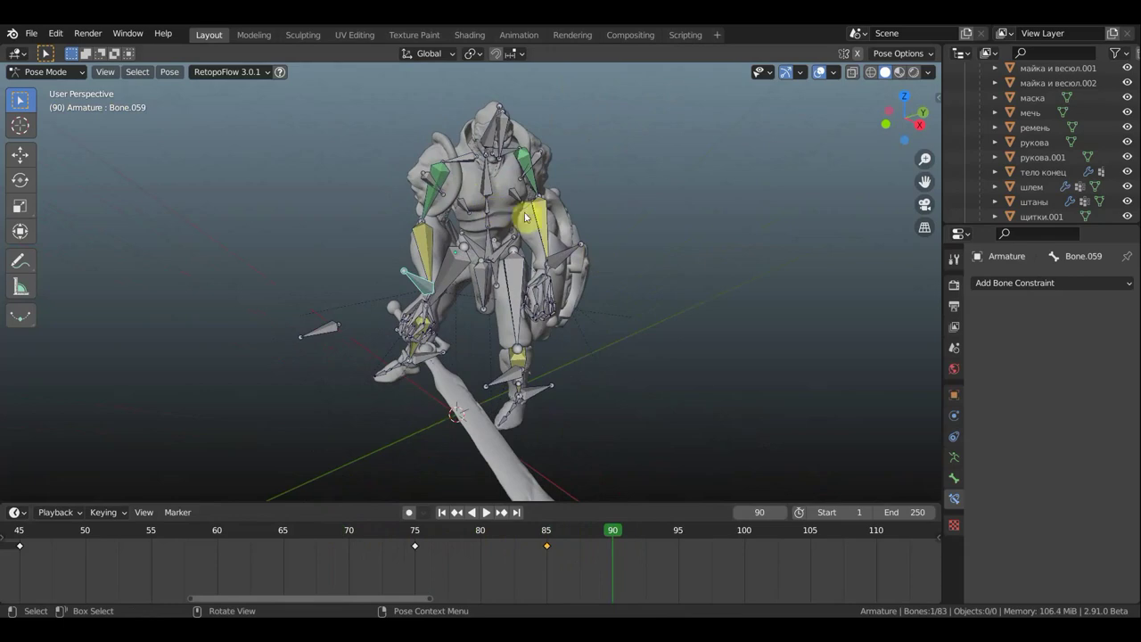
pyautogui.moveTo(493, 222); pyautogui.dragTo(486, 220, button='middle')
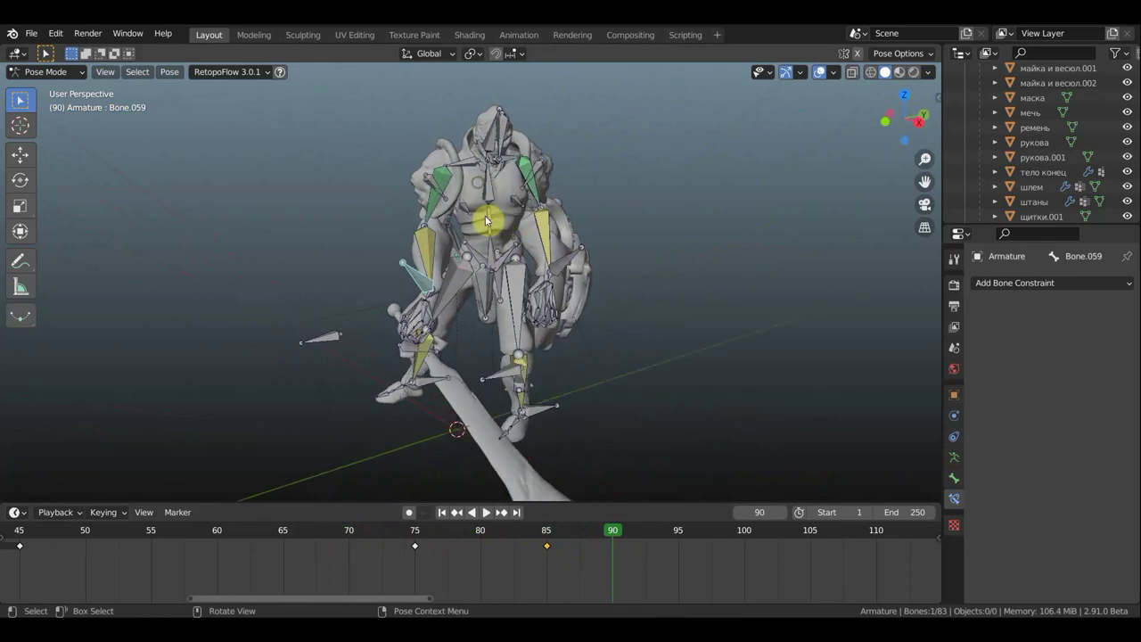
pyautogui.keyDown('shift'); pyautogui.click(490, 218); pyautogui.keyUp('shift')
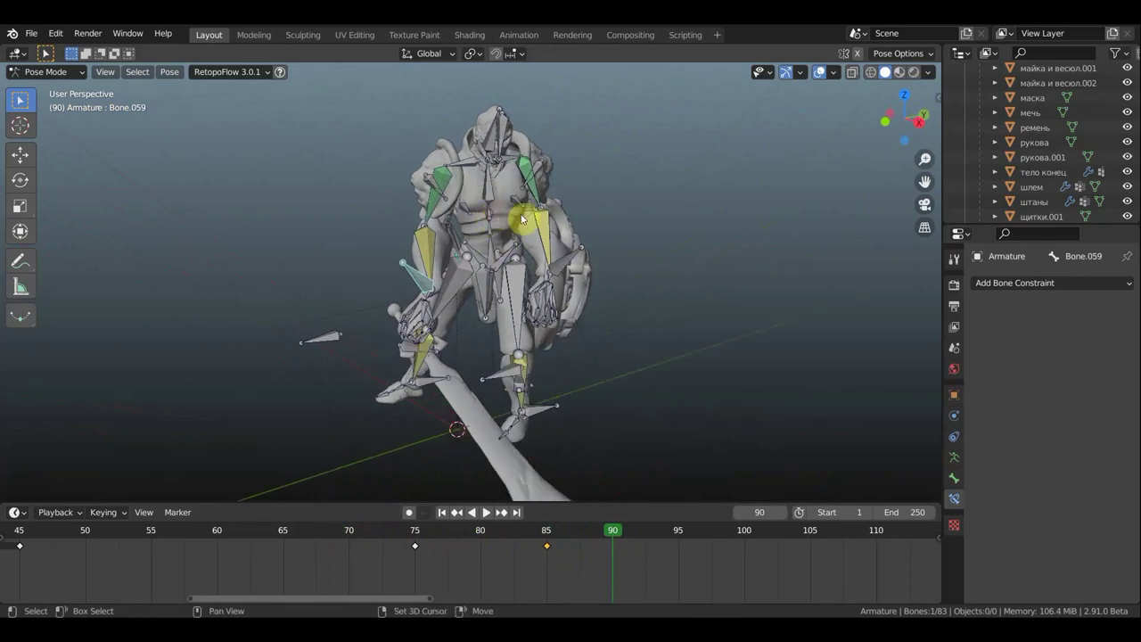
pyautogui.press('KP_7')
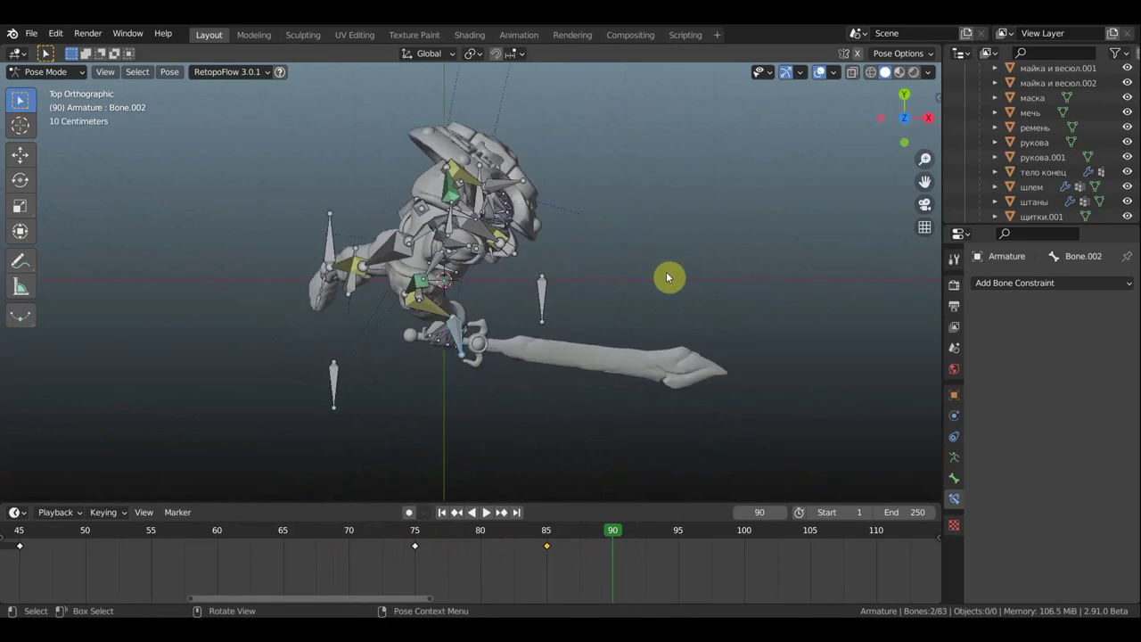
pyautogui.press('r')
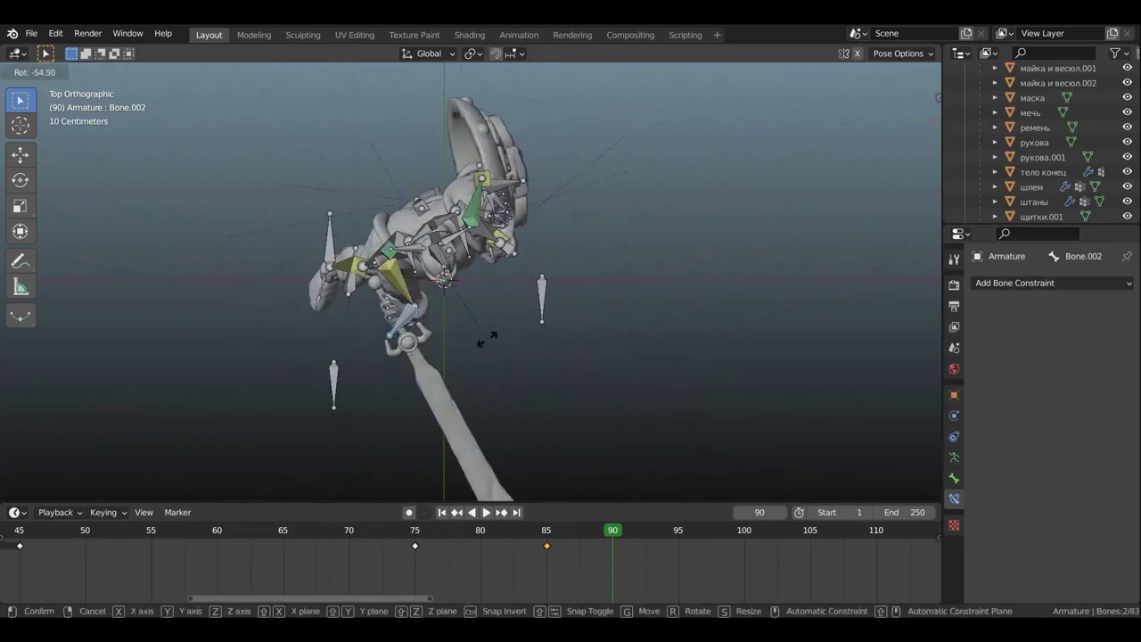
pyautogui.click(547, 328)
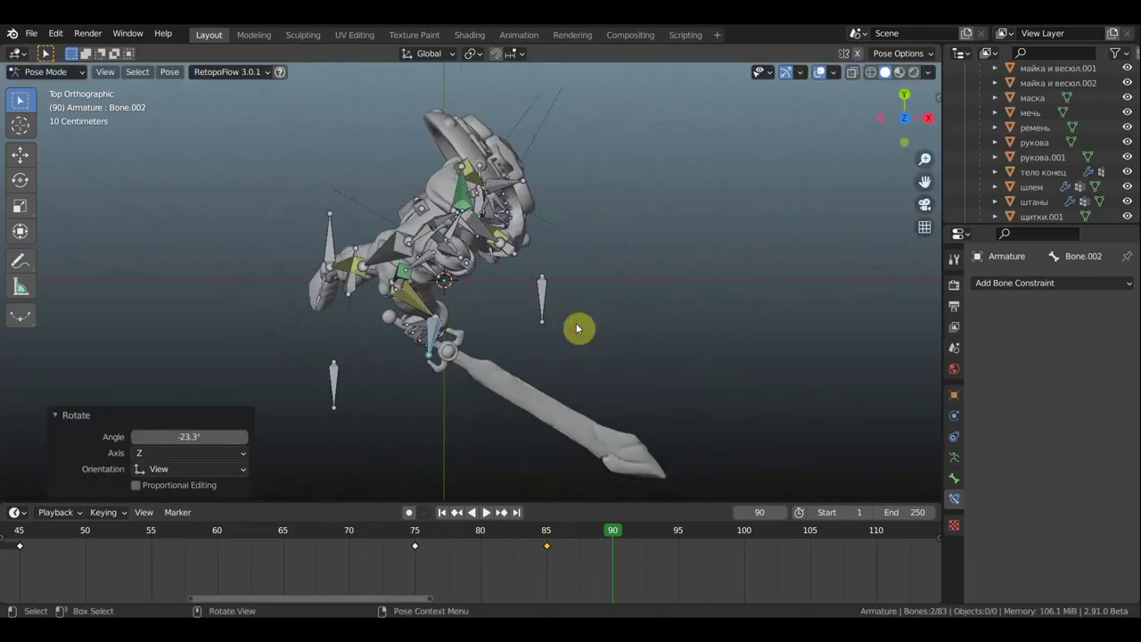
pyautogui.moveTo(580, 327)
pyautogui.mouseDown(button='middle')
pyautogui.moveTo(557, 286)
pyautogui.moveTo(553, 173)
pyautogui.mouseUp(button='middle')
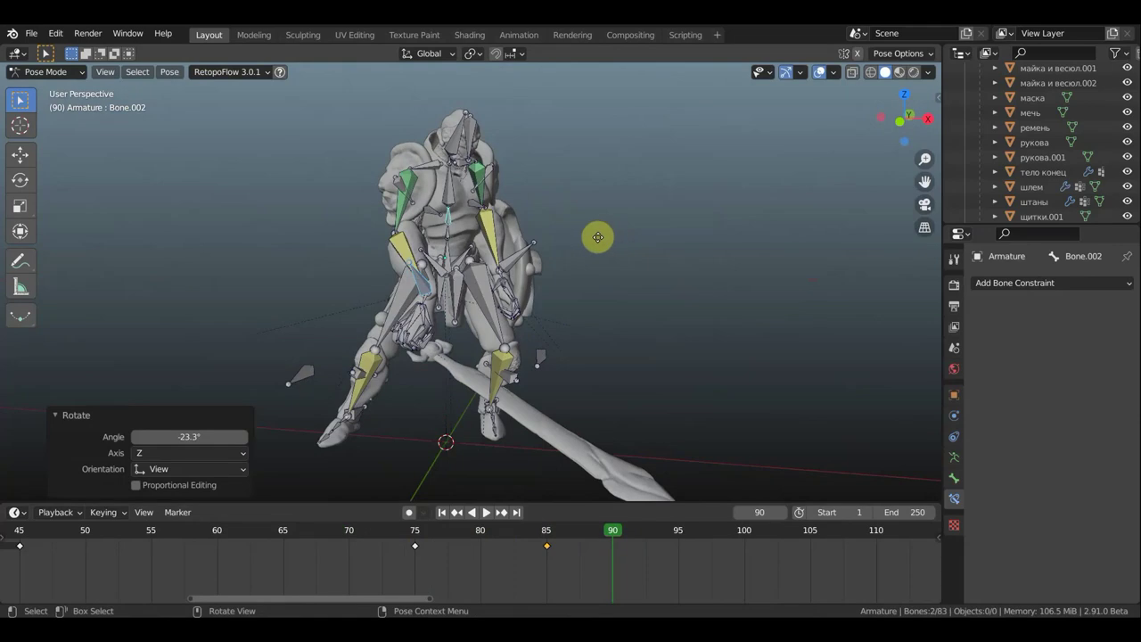
pyautogui.press('g')
pyautogui.click(543, 239)
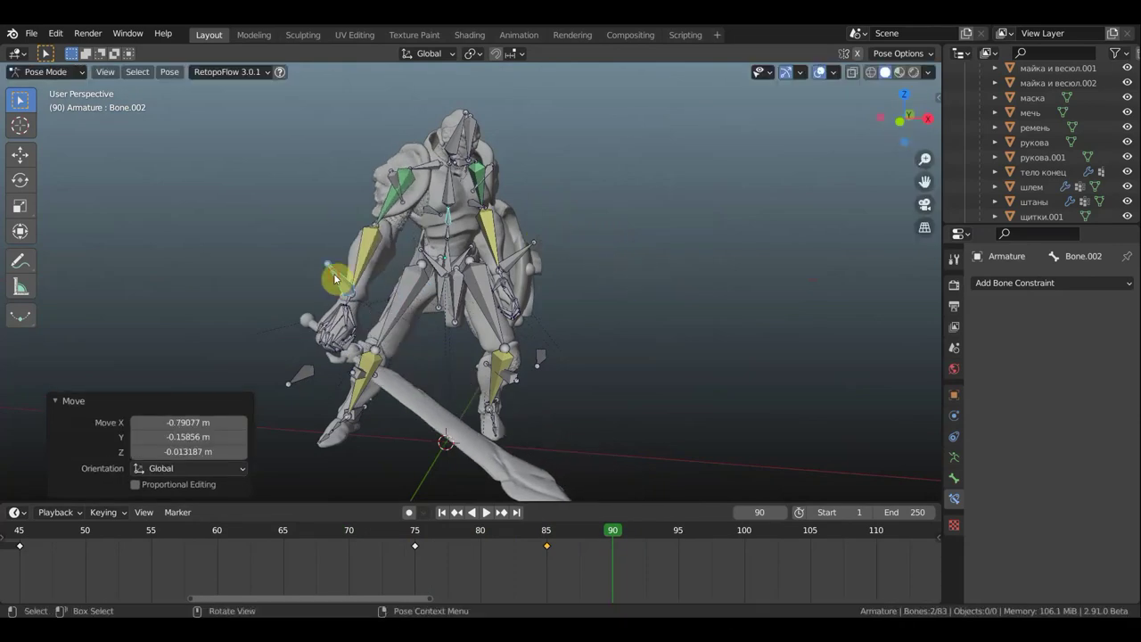
# Rotate and move sword bone Bone.059 outward, finishing with a -49.8° rotation.
pyautogui.click(647, 315)
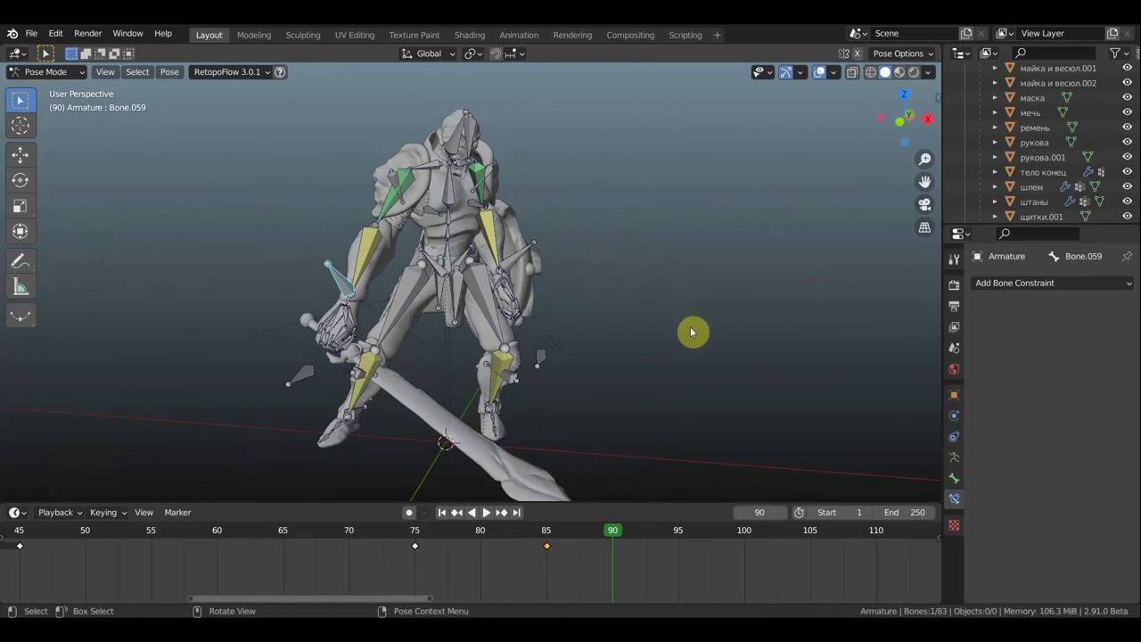
pyautogui.press('r')
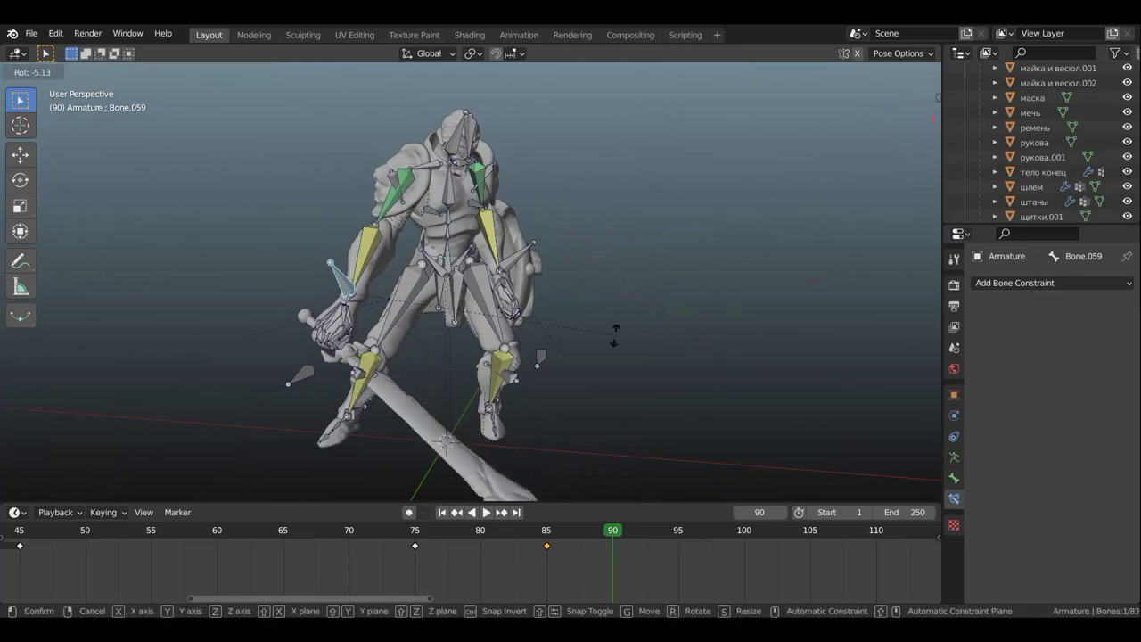
pyautogui.click(407, 356)
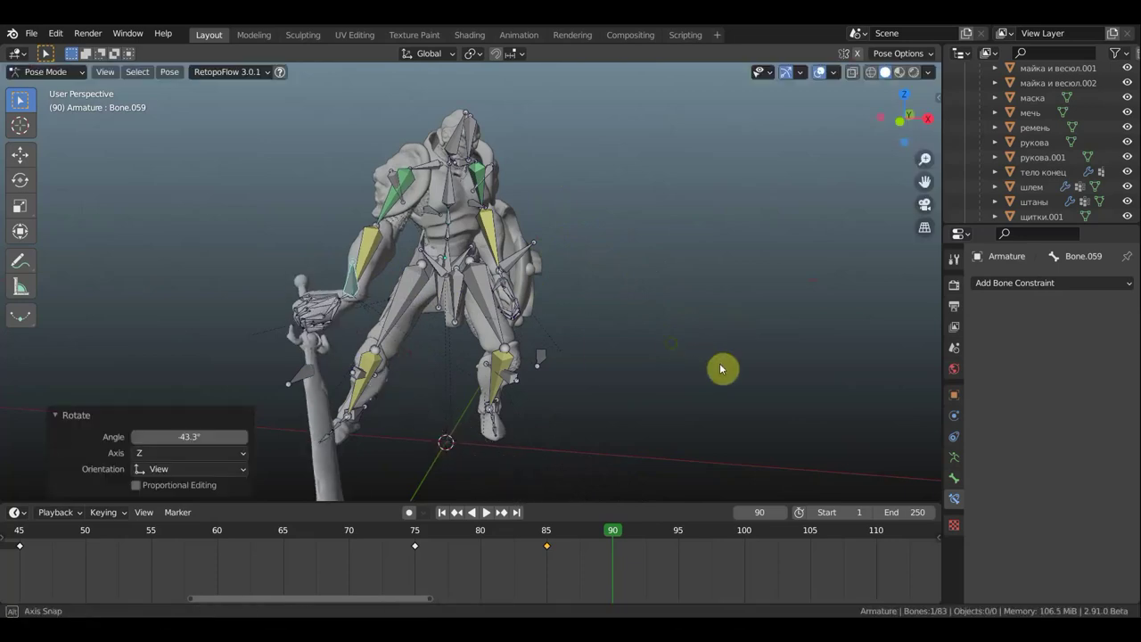
pyautogui.moveTo(720, 369)
pyautogui.mouseDown(button='middle')
pyautogui.moveTo(759, 386)
pyautogui.moveTo(746, 381)
pyautogui.mouseUp(button='middle')
pyautogui.press('g')
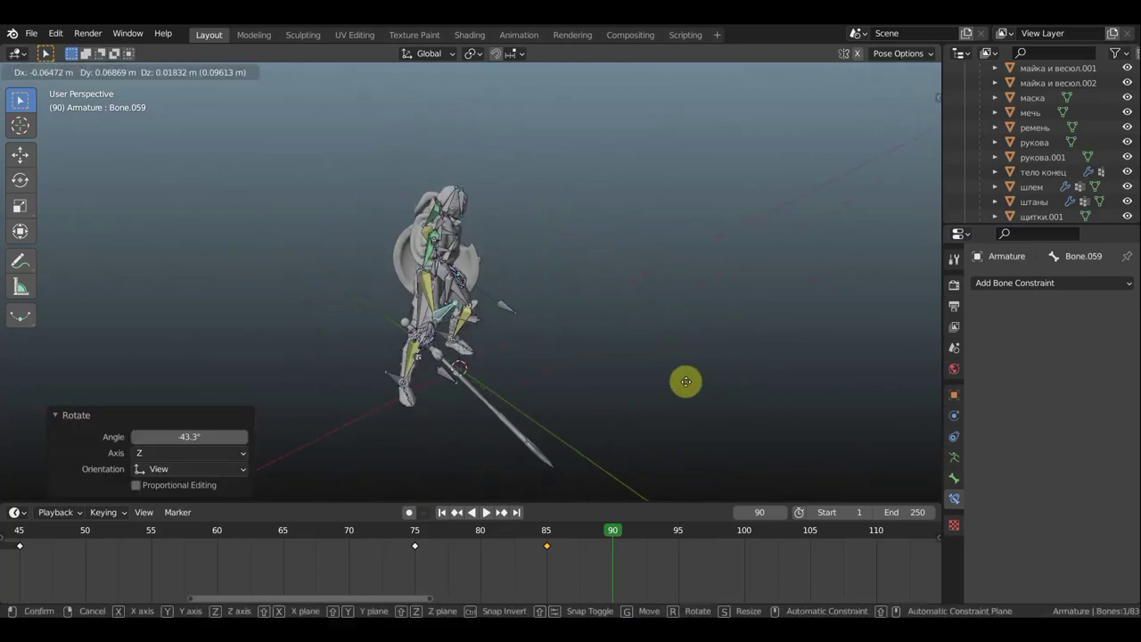
pyautogui.click(668, 348)
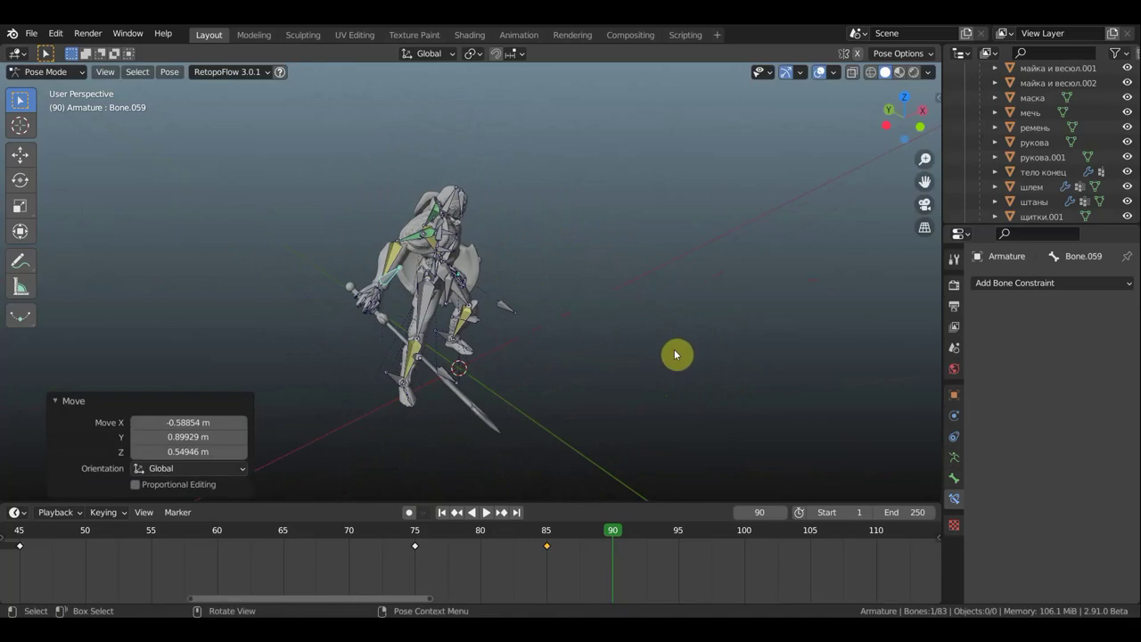
pyautogui.moveTo(674, 349); pyautogui.dragTo(591, 332, button='middle')
pyautogui.press('r')
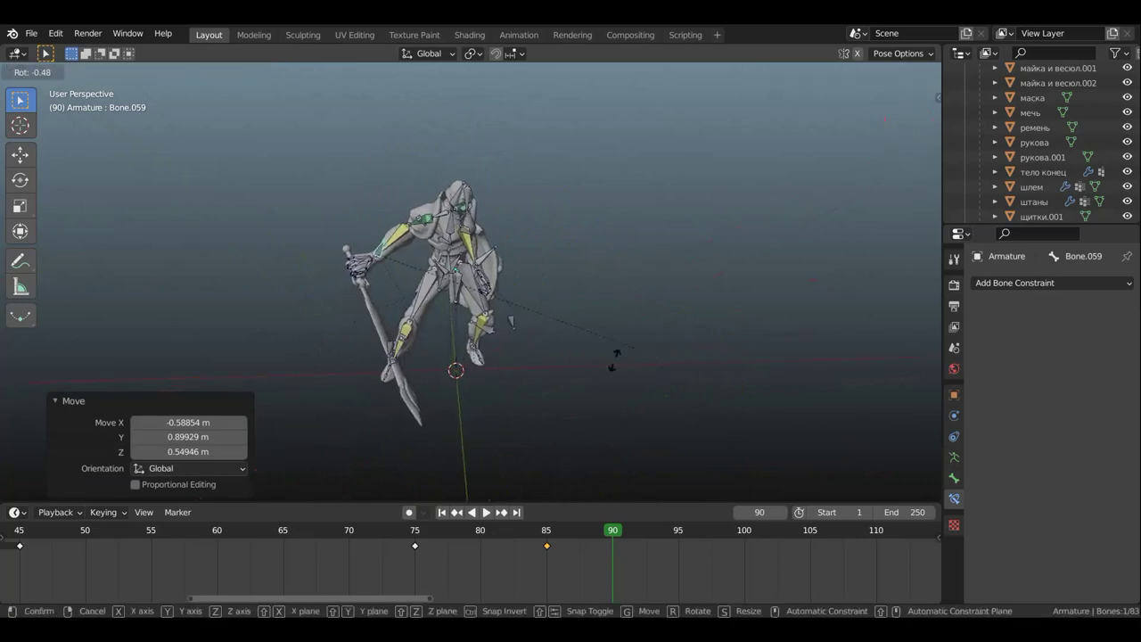
pyautogui.click(425, 382)
# Rotate the sword bone twice more so the blade angles down to the side.
pyautogui.moveTo(424, 381)
pyautogui.mouseDown(button='middle')
pyautogui.moveTo(642, 317)
pyautogui.moveTo(659, 322)
pyautogui.mouseUp(button='middle')
pyautogui.press('r')
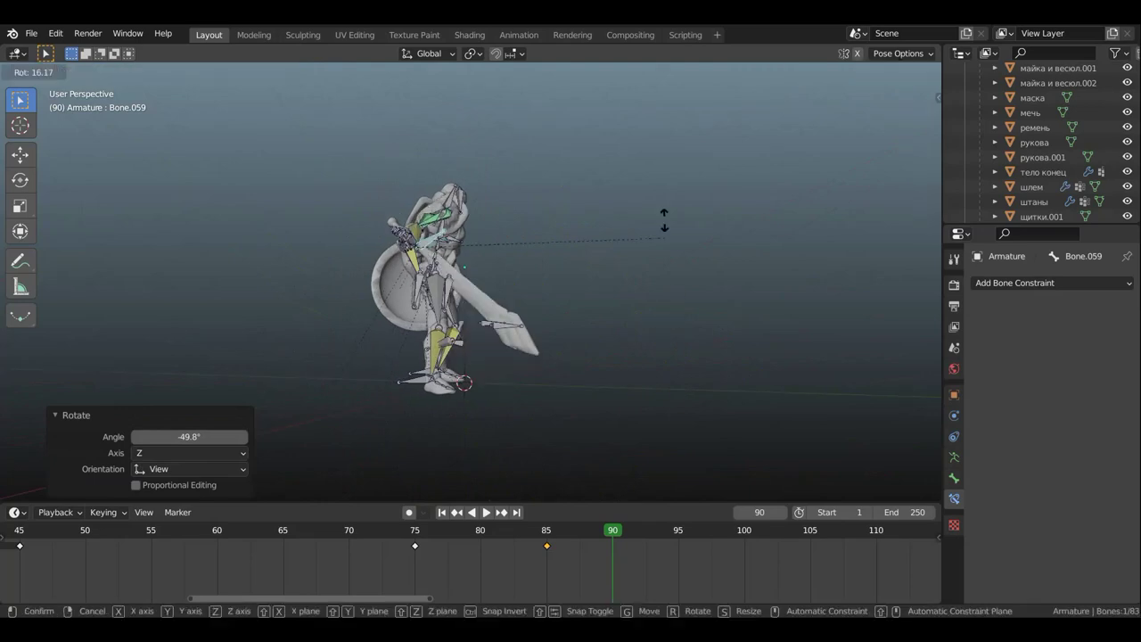
pyautogui.click(464, 150)
pyautogui.moveTo(464, 150)
pyautogui.mouseDown(button='middle')
pyautogui.moveTo(472, 176)
pyautogui.moveTo(452, 173)
pyautogui.mouseUp(button='middle')
pyautogui.press('r')
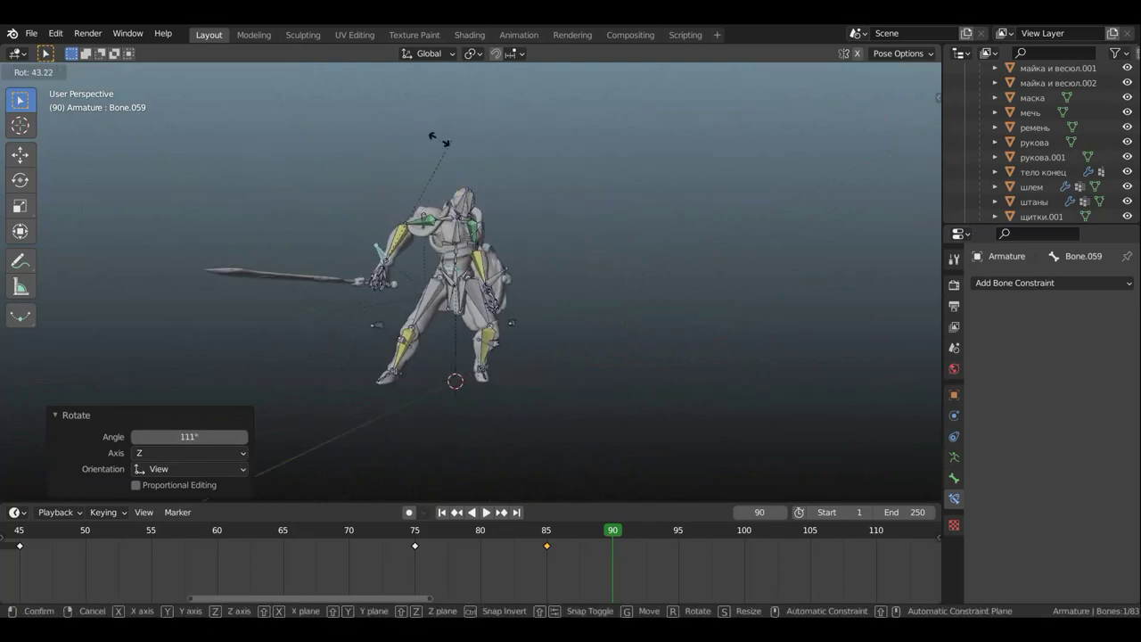
pyautogui.click(370, 138)
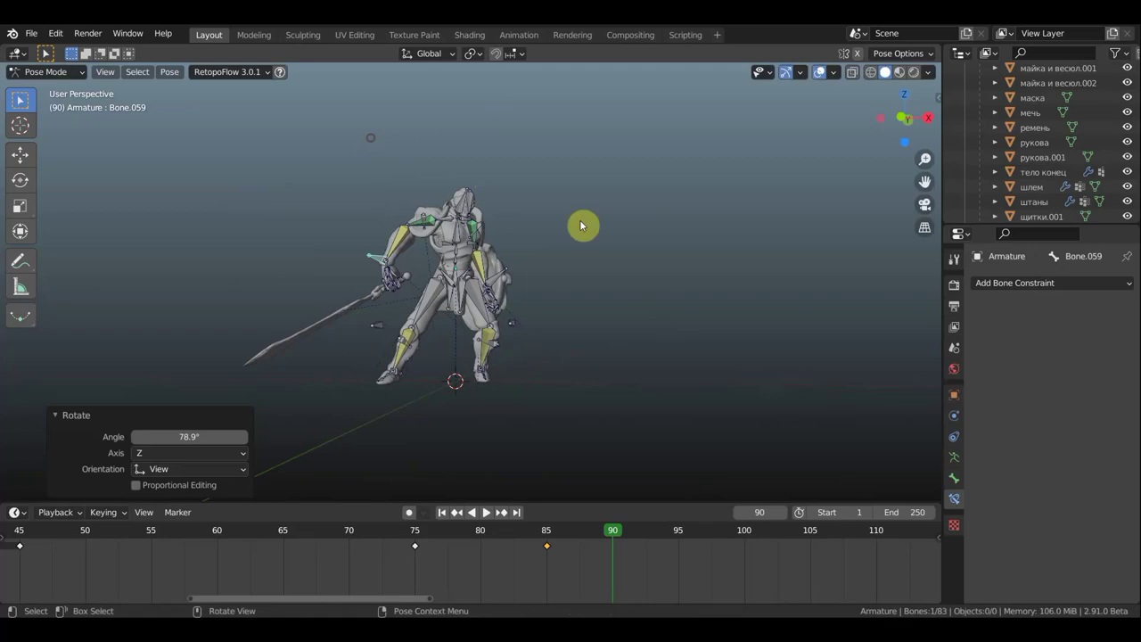
# Move the sword arm bone and rotate it slightly to drop the blade.
pyautogui.press('g')
pyautogui.click(681, 374)
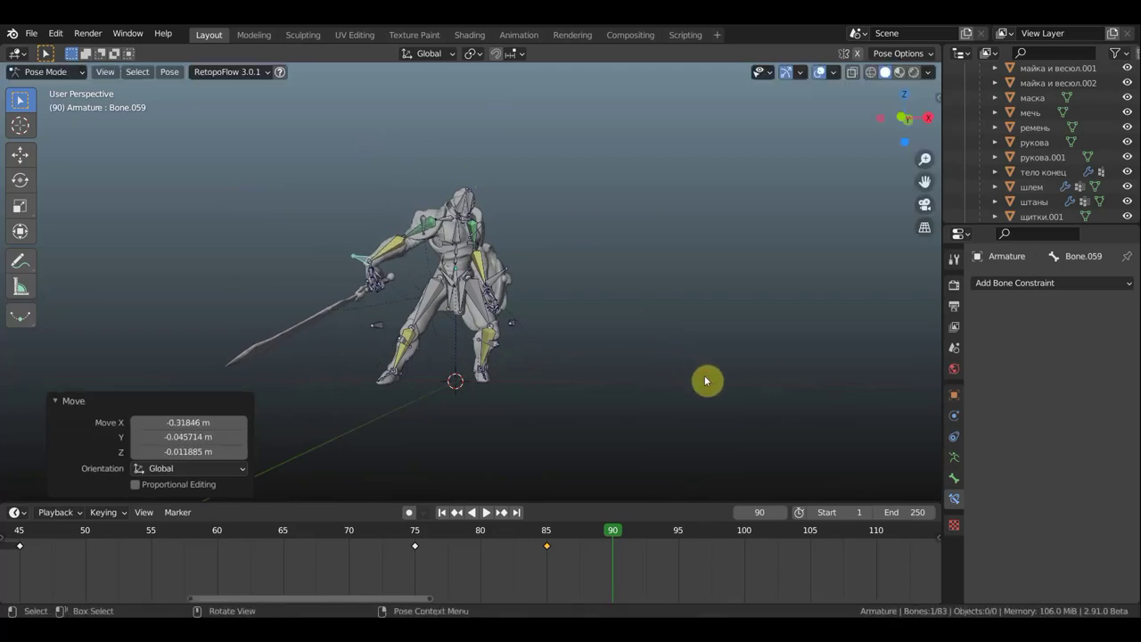
pyautogui.press('r')
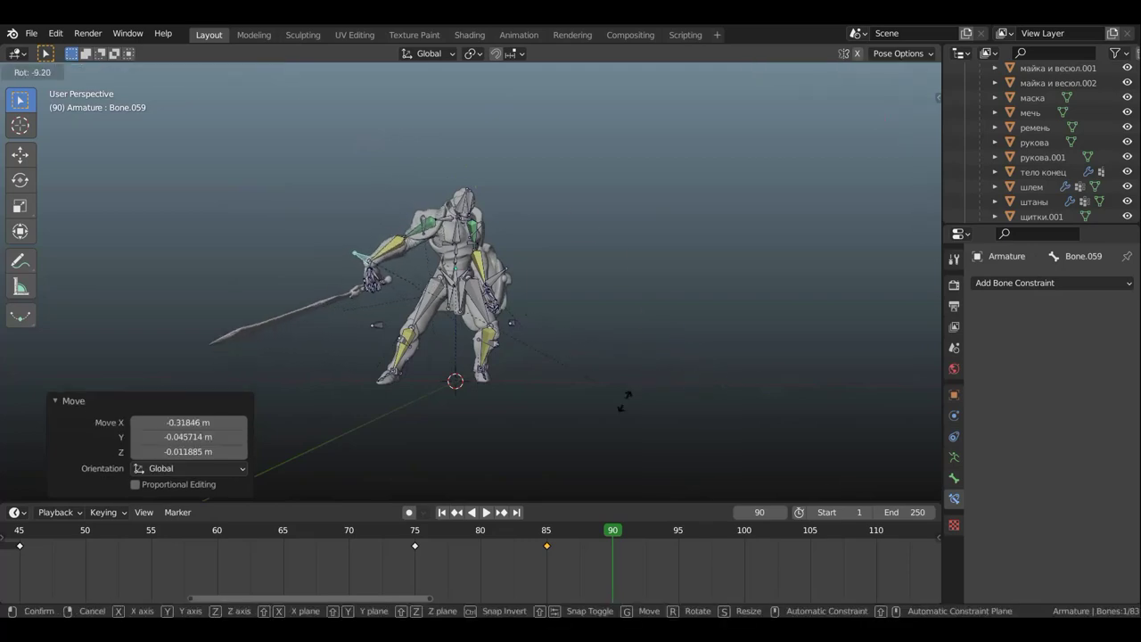
pyautogui.click(617, 413)
pyautogui.scroll(3, 469, 283)
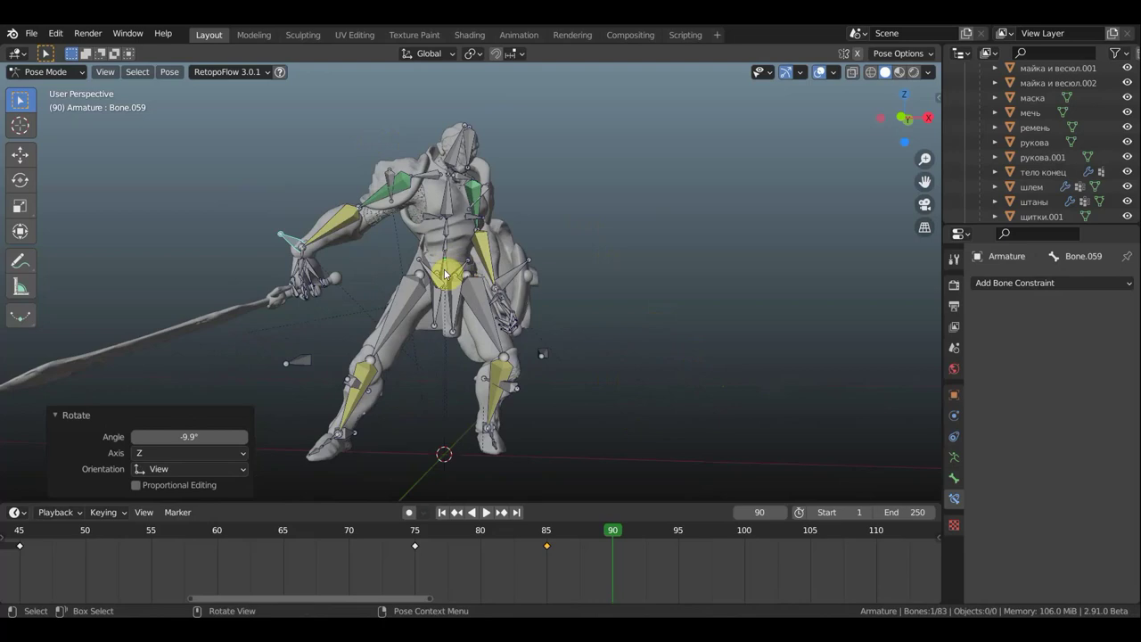
# Move the root bone to shift the knight's whole body.
pyautogui.click(445, 273)
pyautogui.press('g')
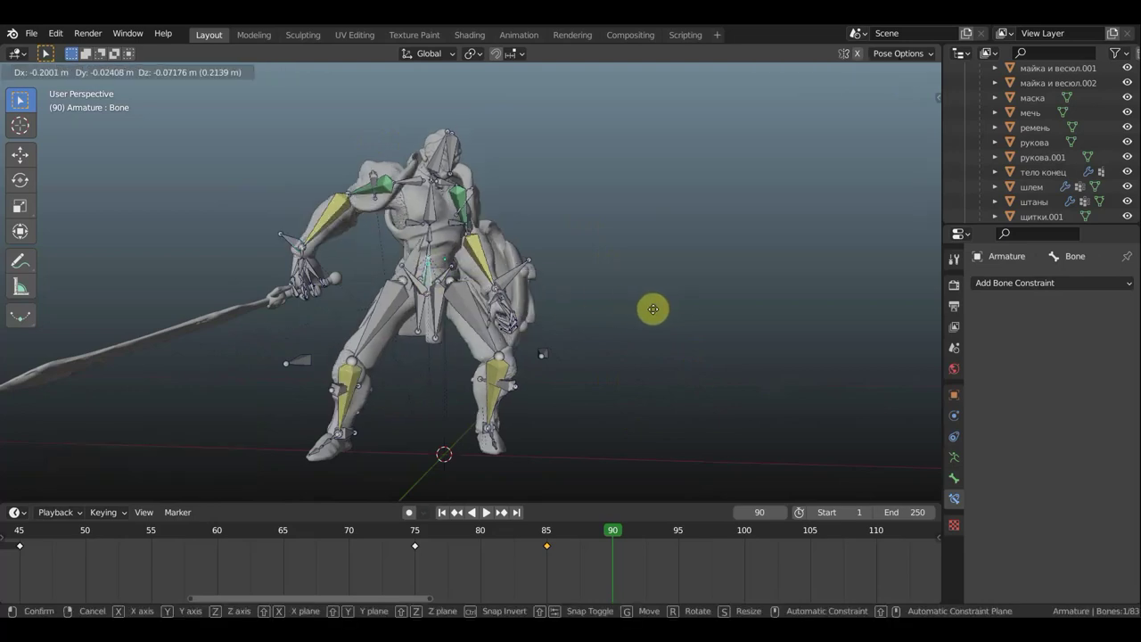
pyautogui.click(653, 309)
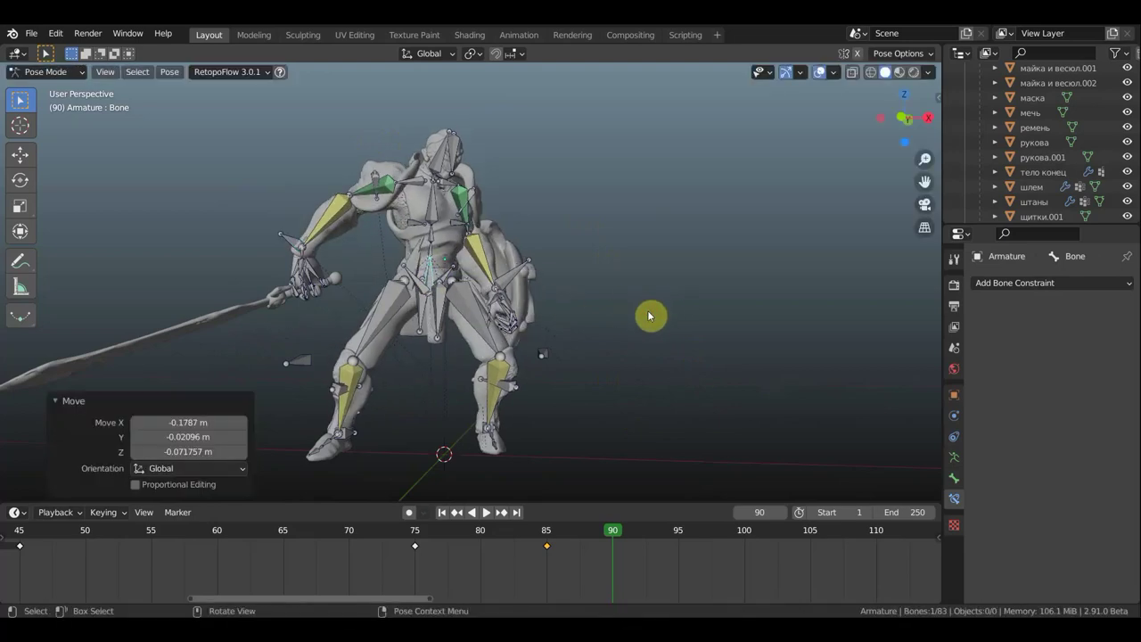
# Move the sword hand bone and tilt it slightly.
pyautogui.click(289, 241)
pyautogui.press('g')
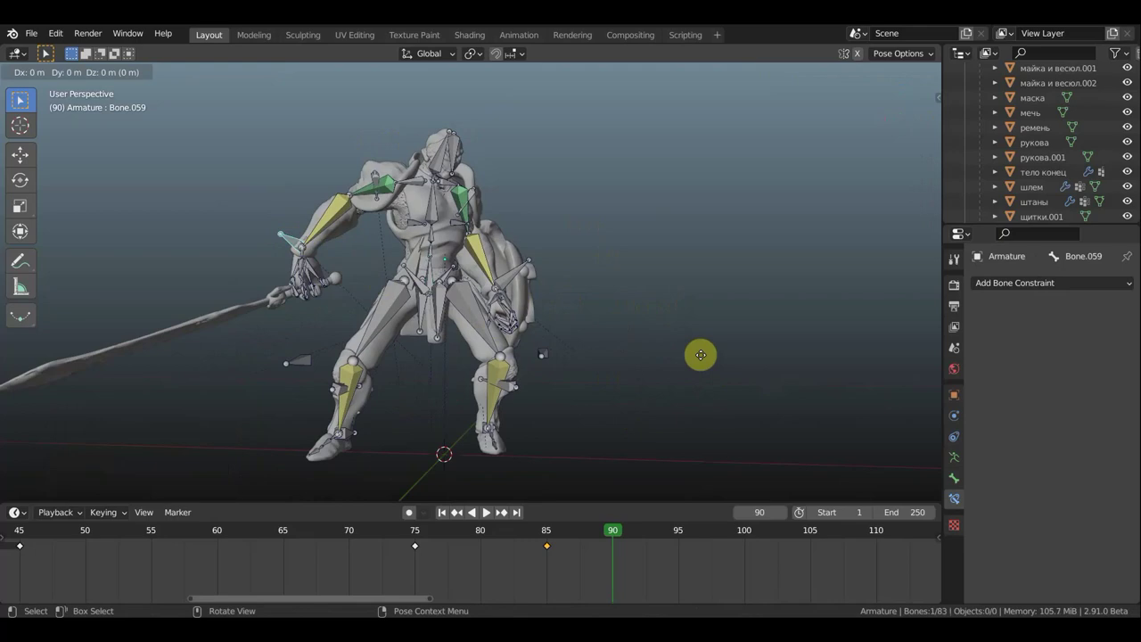
pyautogui.click(688, 356)
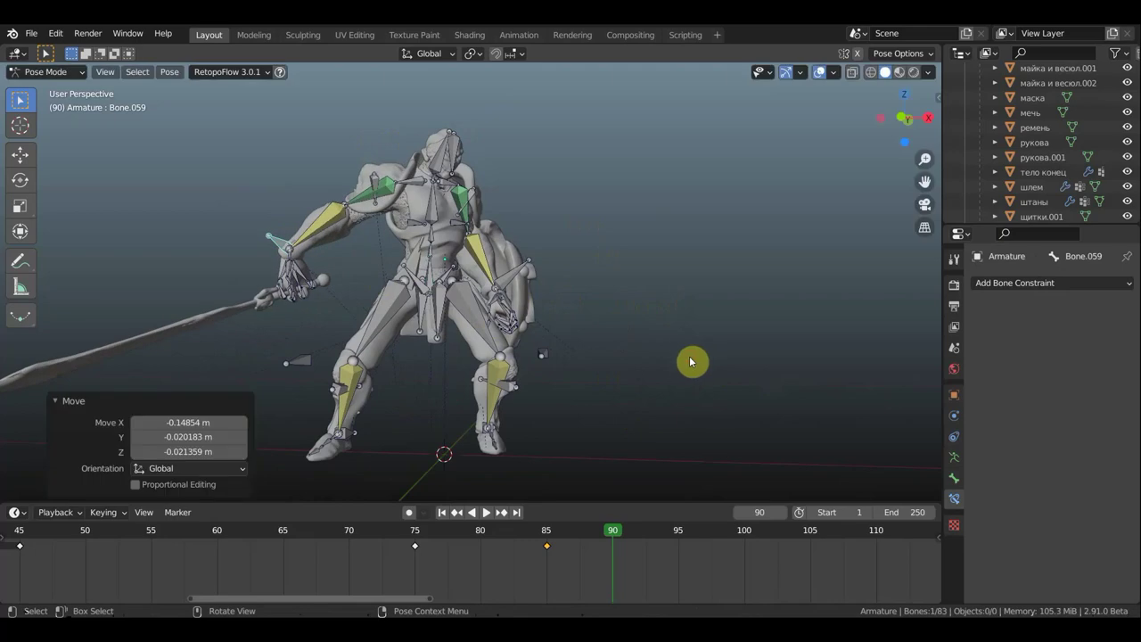
pyautogui.press('r')
pyautogui.click(697, 395)
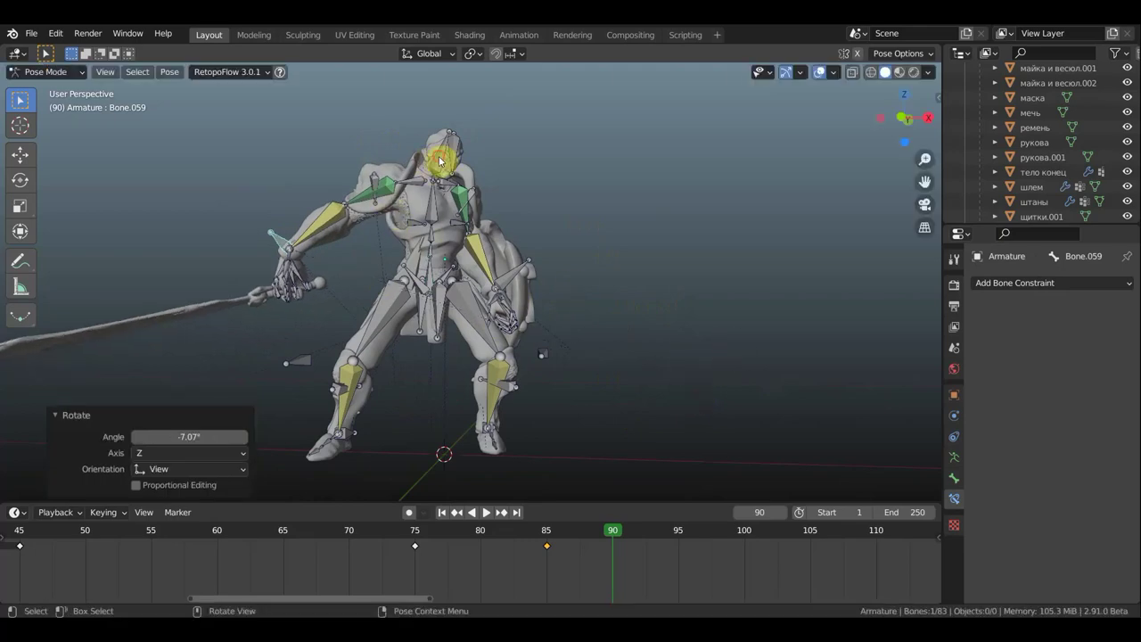
# Rotate the upper-body bone Bone.005 in top view, then adjust it with a small extra rotation.
pyautogui.click(560, 178)
pyautogui.moveTo(560, 179); pyautogui.dragTo(543, 247, button='middle')
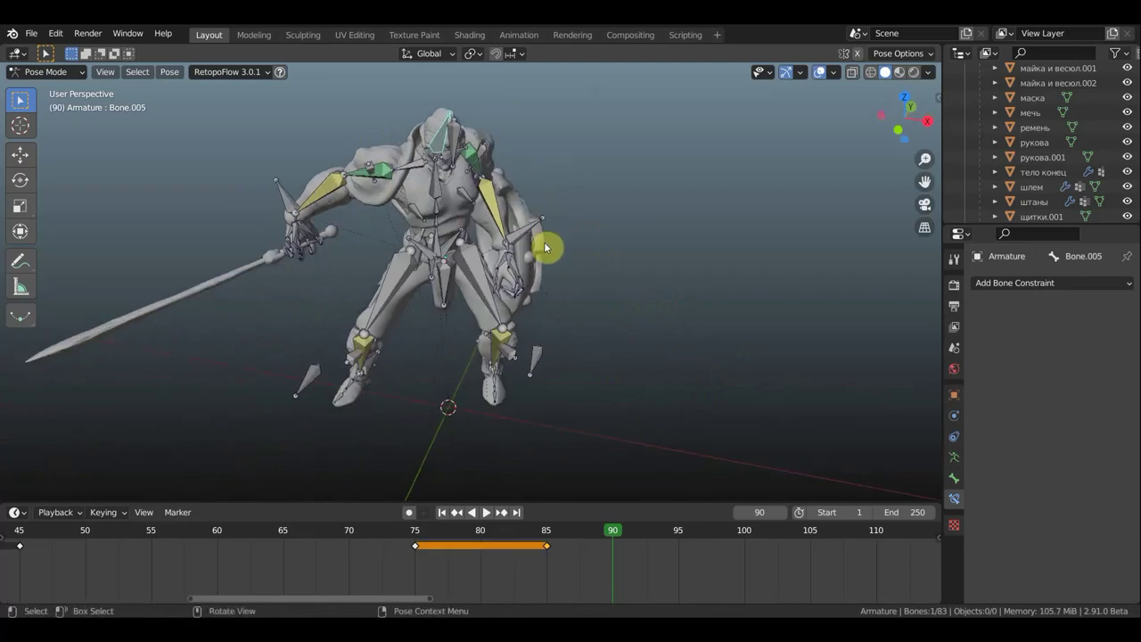
pyautogui.press('KP_7')
pyautogui.press('r')
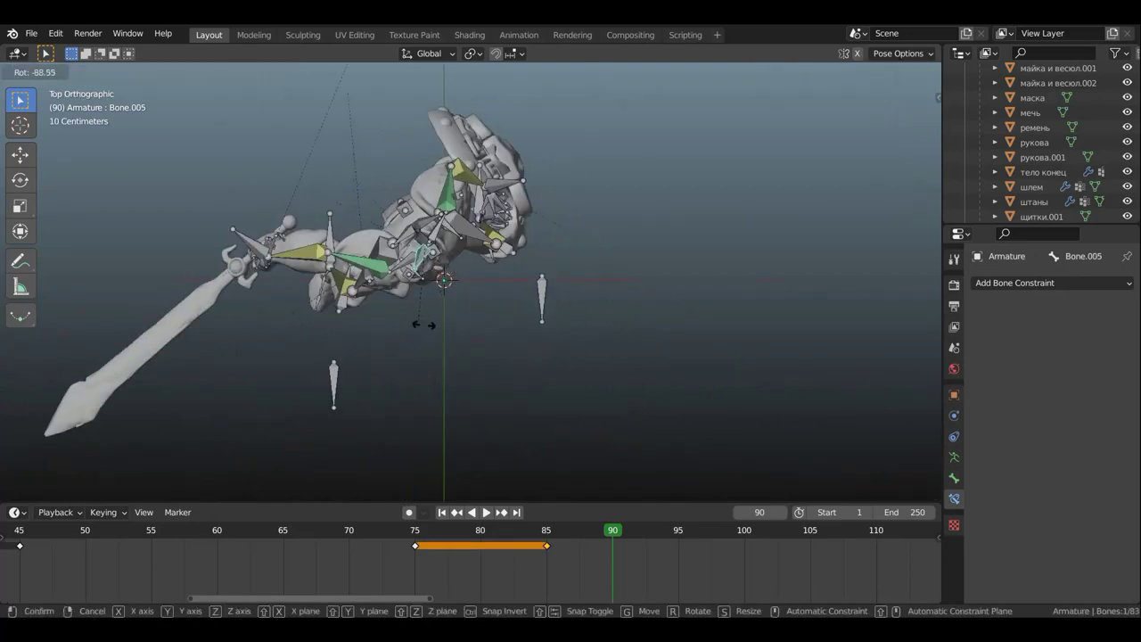
pyautogui.click(427, 330)
pyautogui.moveTo(427, 331)
pyautogui.mouseDown(button='middle')
pyautogui.moveTo(458, 255)
pyautogui.moveTo(451, 129)
pyautogui.moveTo(463, 146)
pyautogui.mouseUp(button='middle')
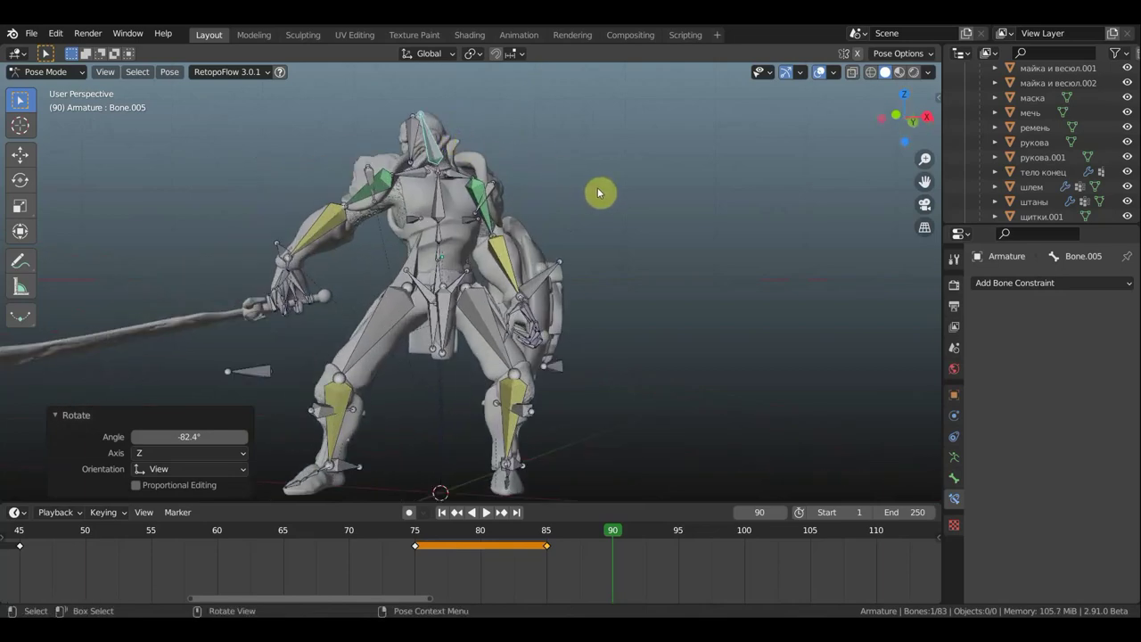
pyautogui.press('r')
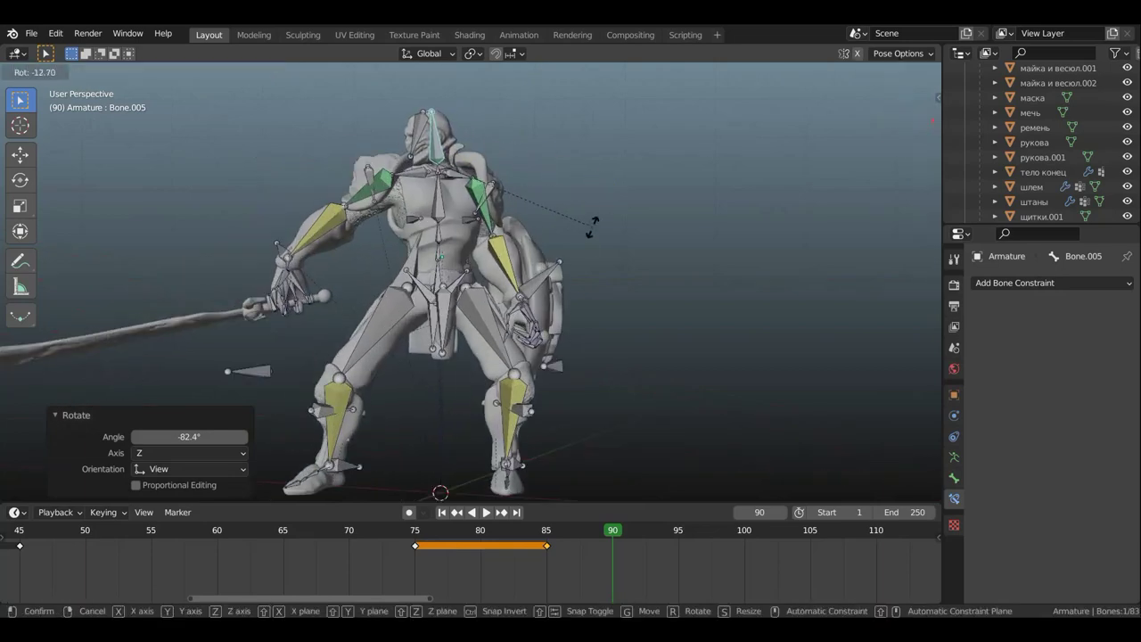
pyautogui.click(581, 219)
pyautogui.moveTo(563, 216); pyautogui.dragTo(436, 238, button='middle')
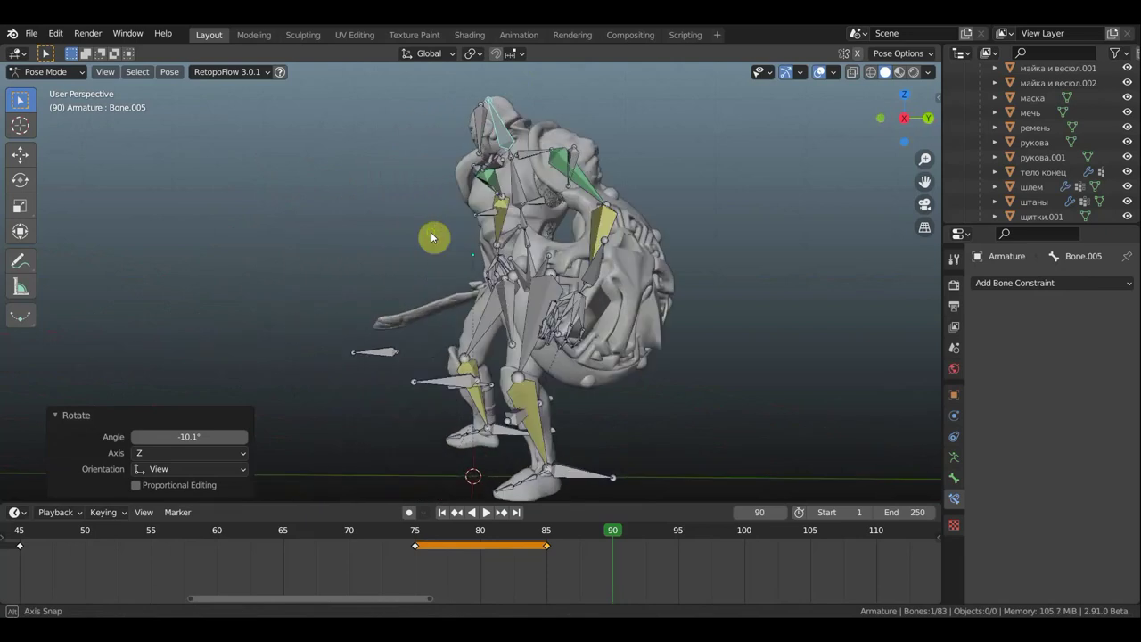
# Move shield arm bone Bone.039 about 0.14, -0.70, 0.41 m to cover the front.
pyautogui.click(587, 272)
pyautogui.moveTo(692, 306)
pyautogui.mouseDown(button='middle')
pyautogui.moveTo(651, 315)
pyautogui.moveTo(678, 311)
pyautogui.mouseUp(button='middle')
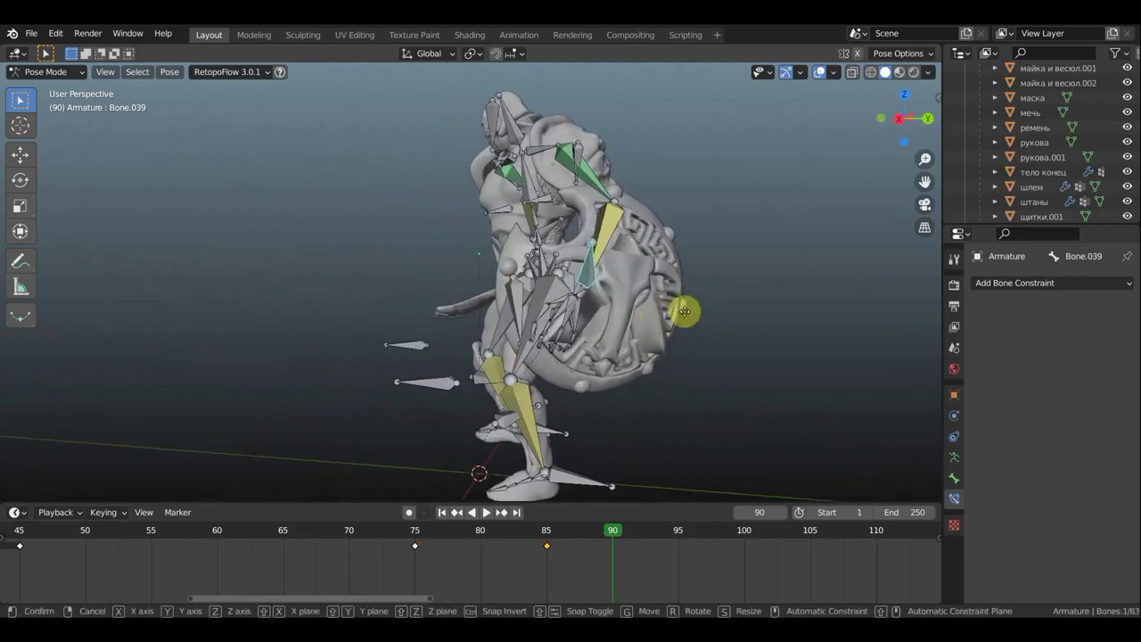
pyautogui.press('g')
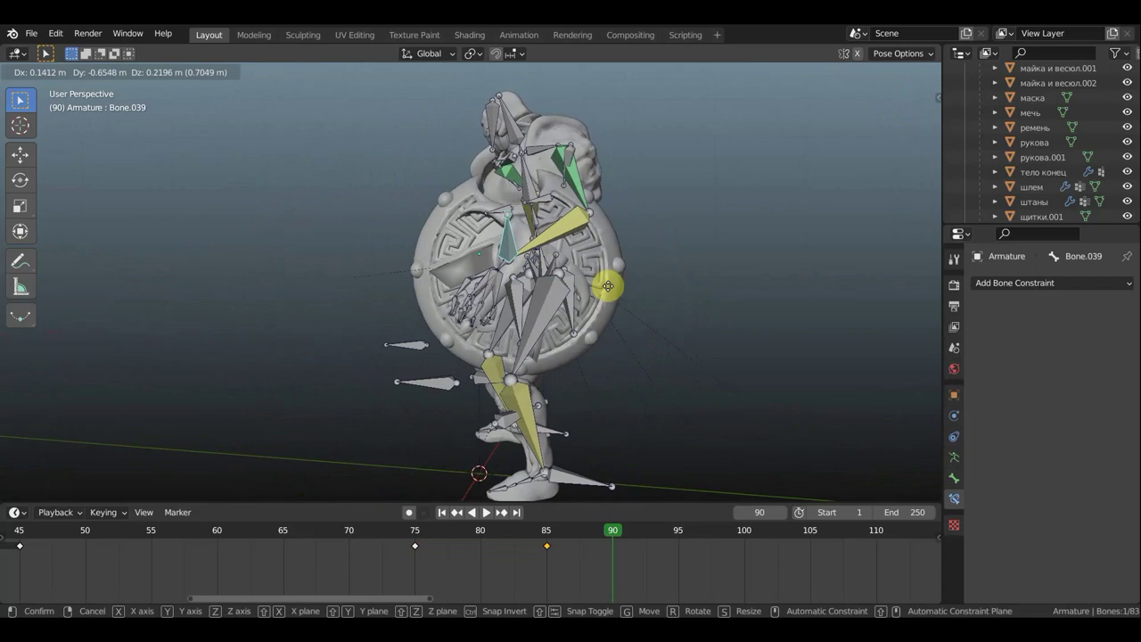
pyautogui.click(695, 295)
pyautogui.moveTo(695, 295); pyautogui.dragTo(811, 292, button='middle')
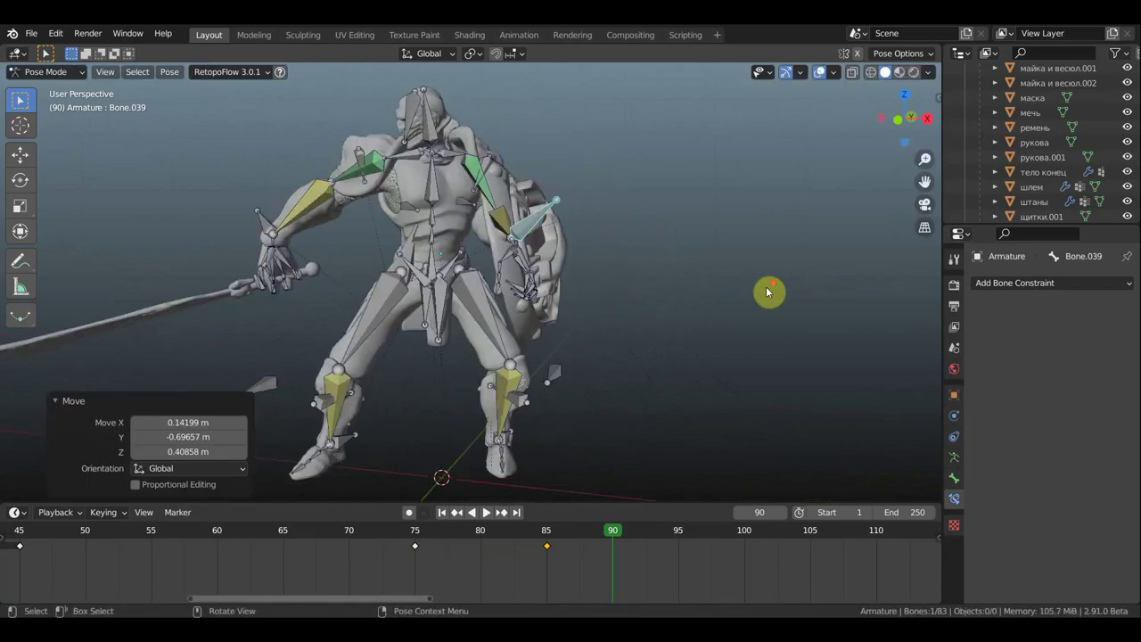
pyautogui.scroll(-2, 769, 292)
# Keyframe all bones of the pose at frame 90.
pyautogui.press('a')
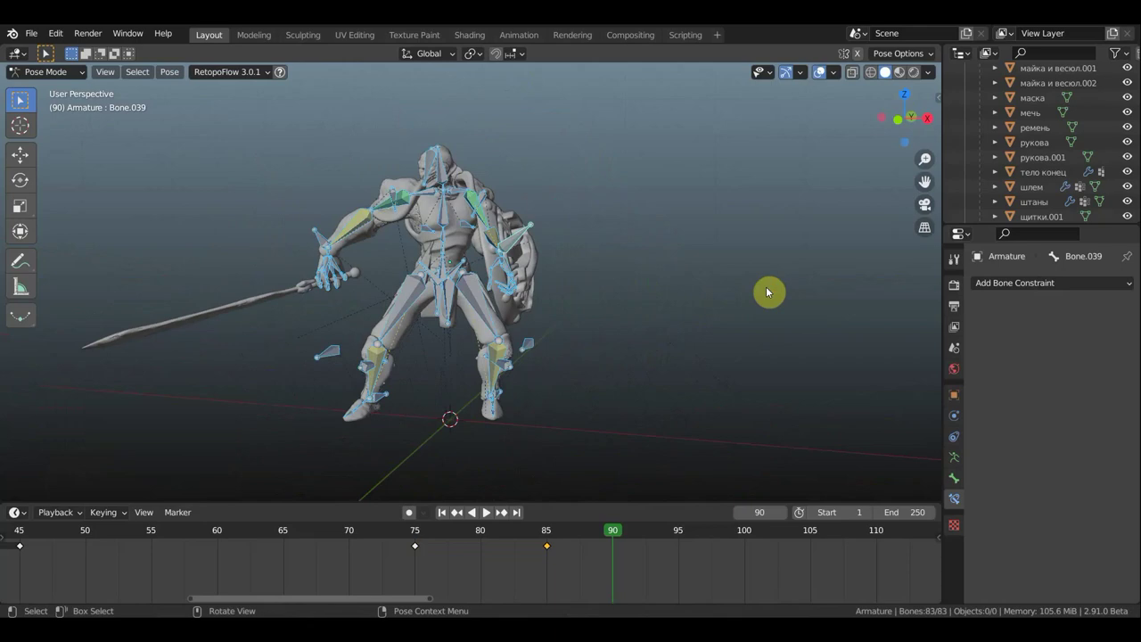
pyautogui.press('i')
pyautogui.click(766, 287)
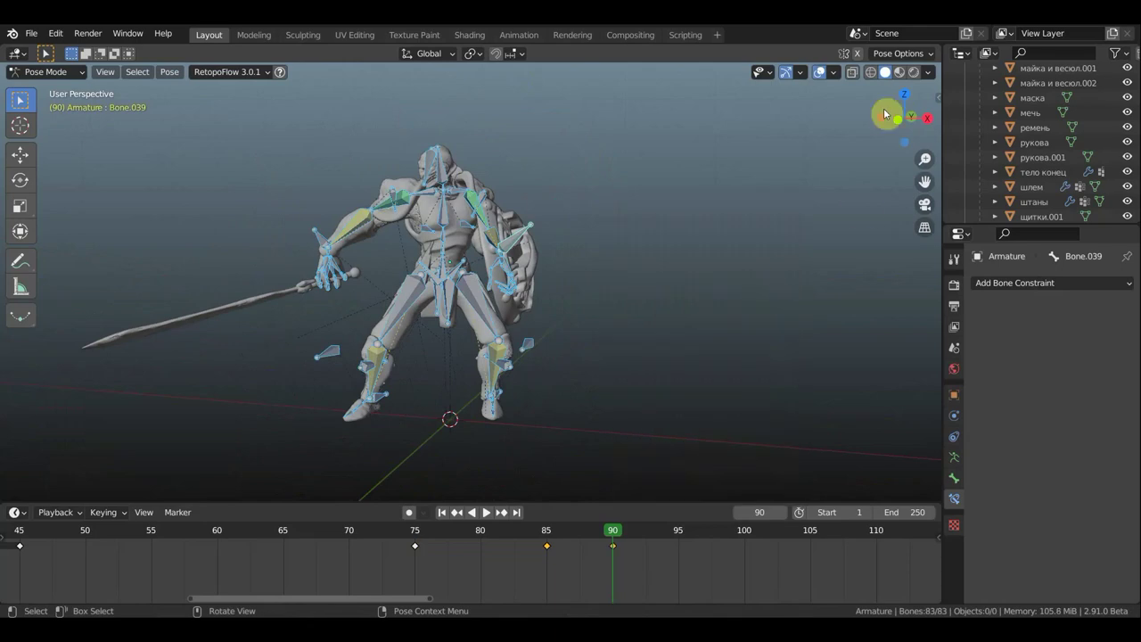
# Hide the viewport overlays and play the animation ending at frame 90.
pyautogui.click(822, 72)
pyautogui.scroll(-2, 758, 330)
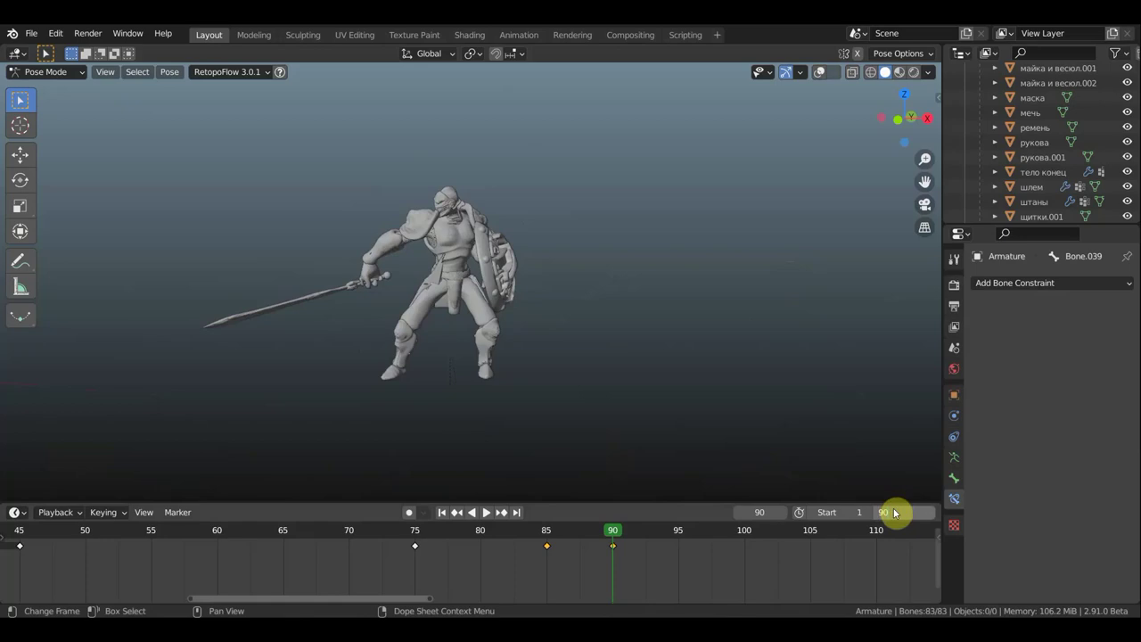
pyautogui.press('space')
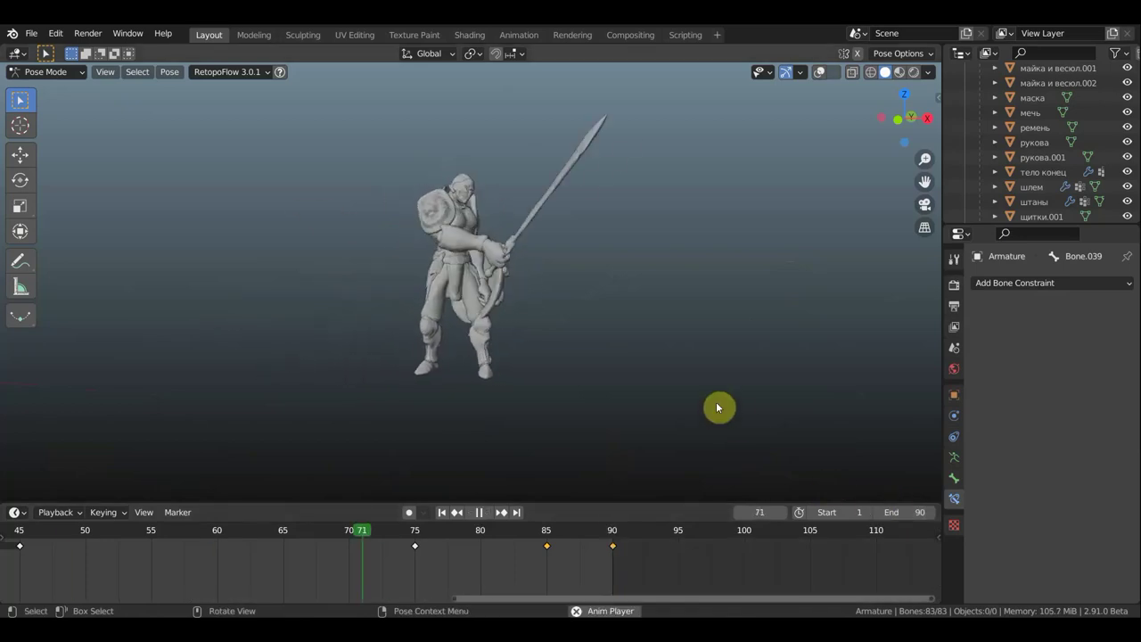
# Move the frame-90 pose keyframes to frame 100 and set the animation end to 100.
pyautogui.press('space')
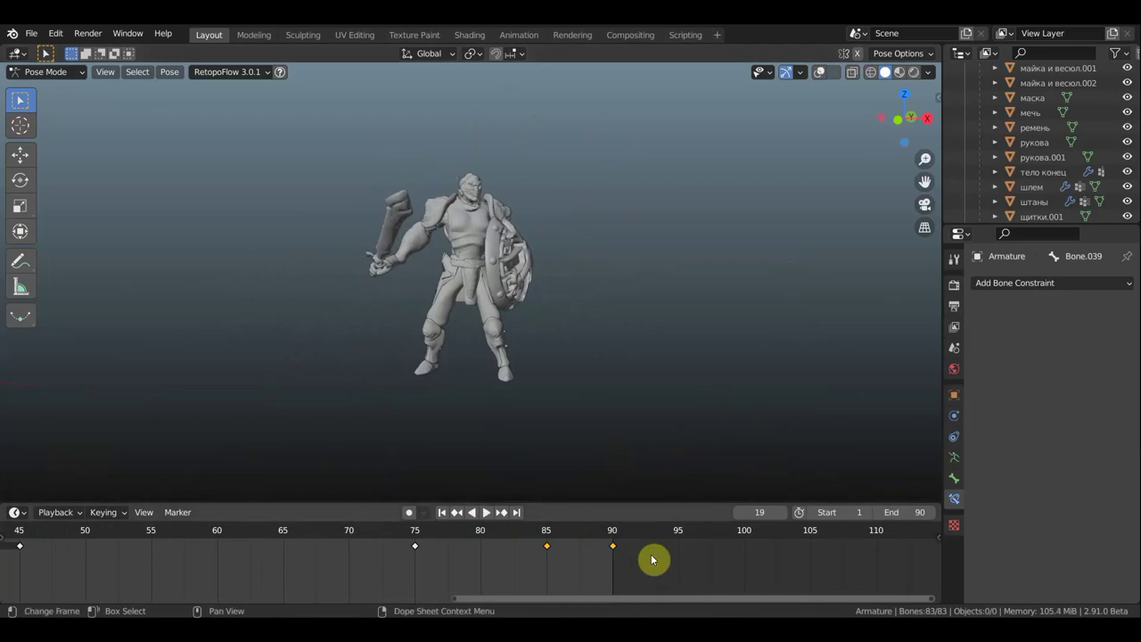
pyautogui.scroll(-1, 567, 539)
pyautogui.moveTo(636, 562)
pyautogui.mouseDown()
pyautogui.moveTo(588, 541)
pyautogui.moveTo(612, 556)
pyautogui.mouseUp()
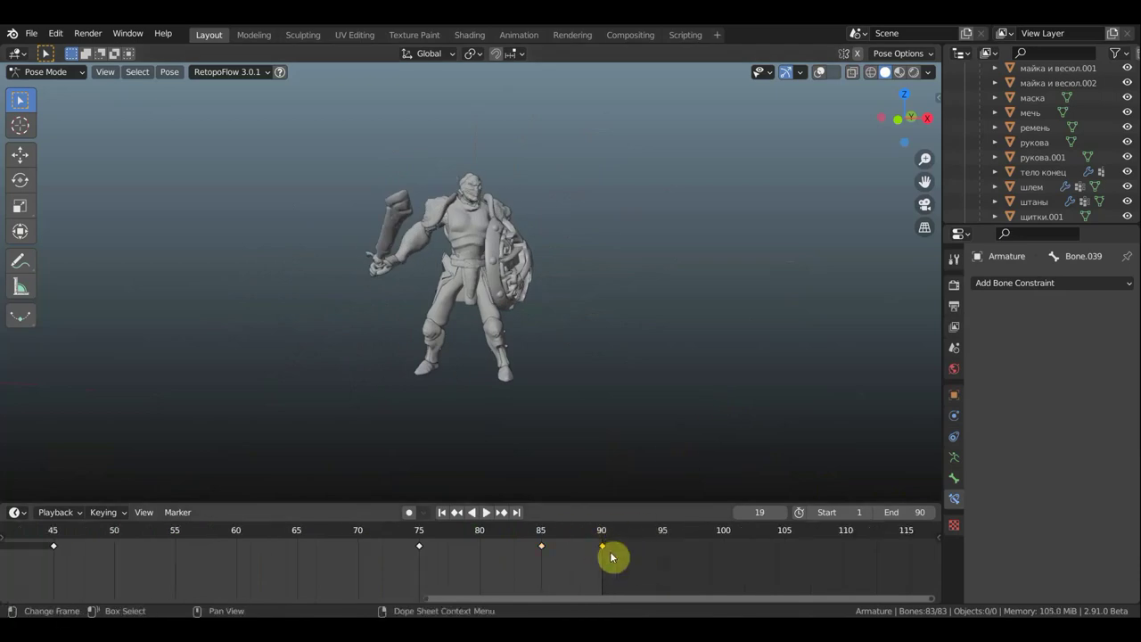
pyautogui.press('g')
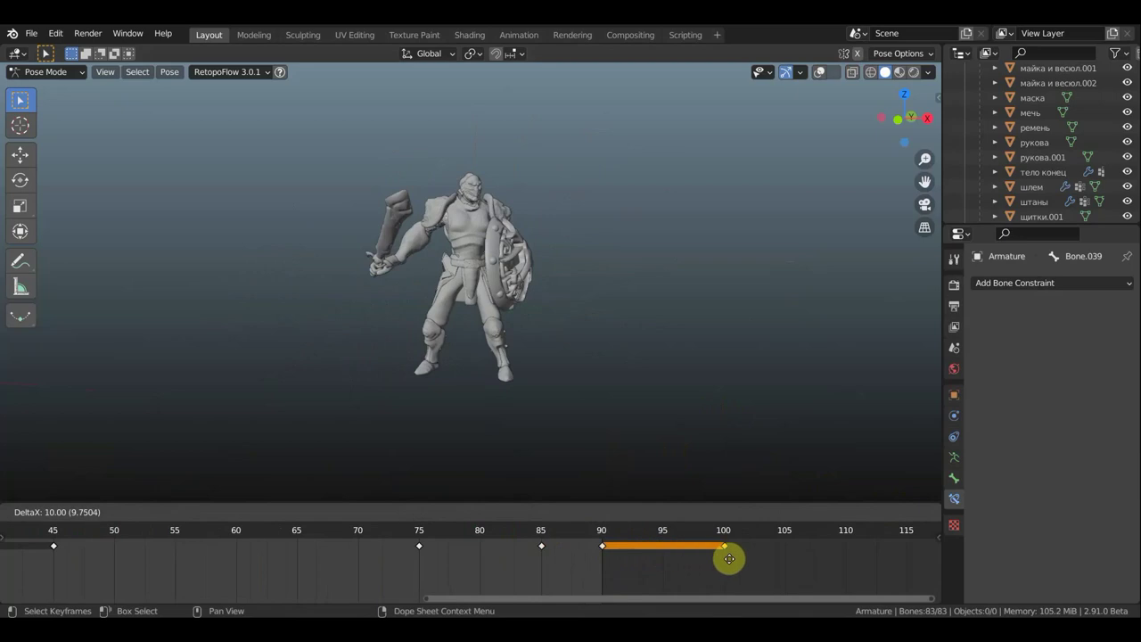
pyautogui.click(729, 559)
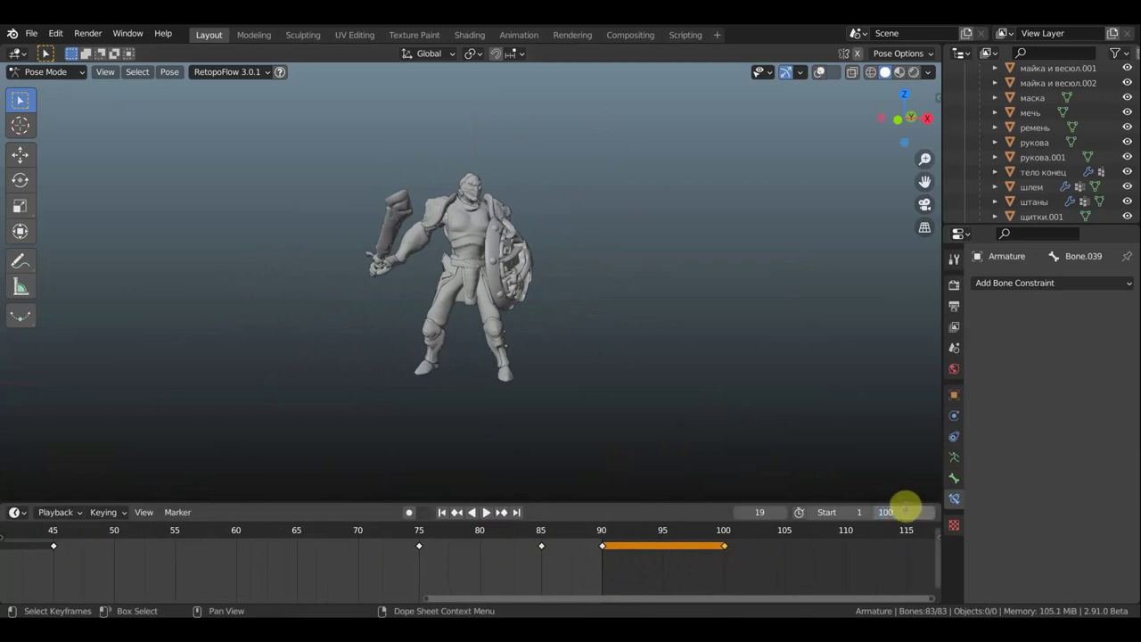
pyautogui.press('Return')
# Replay the animation to check the new 100-frame timing.
pyautogui.press('space')
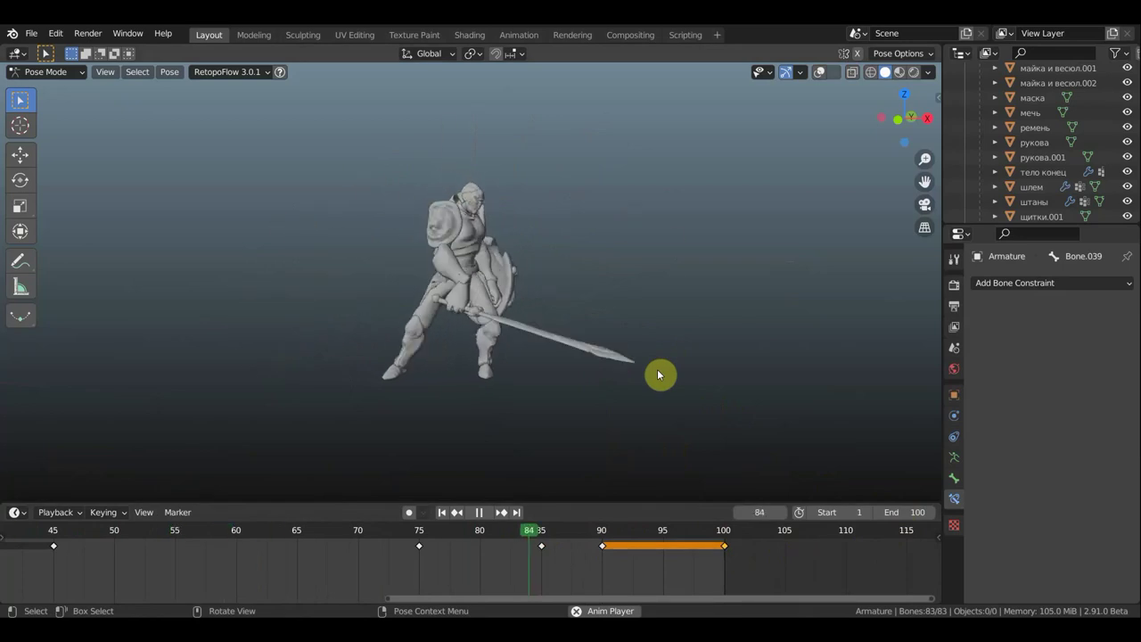
pyautogui.press('space')
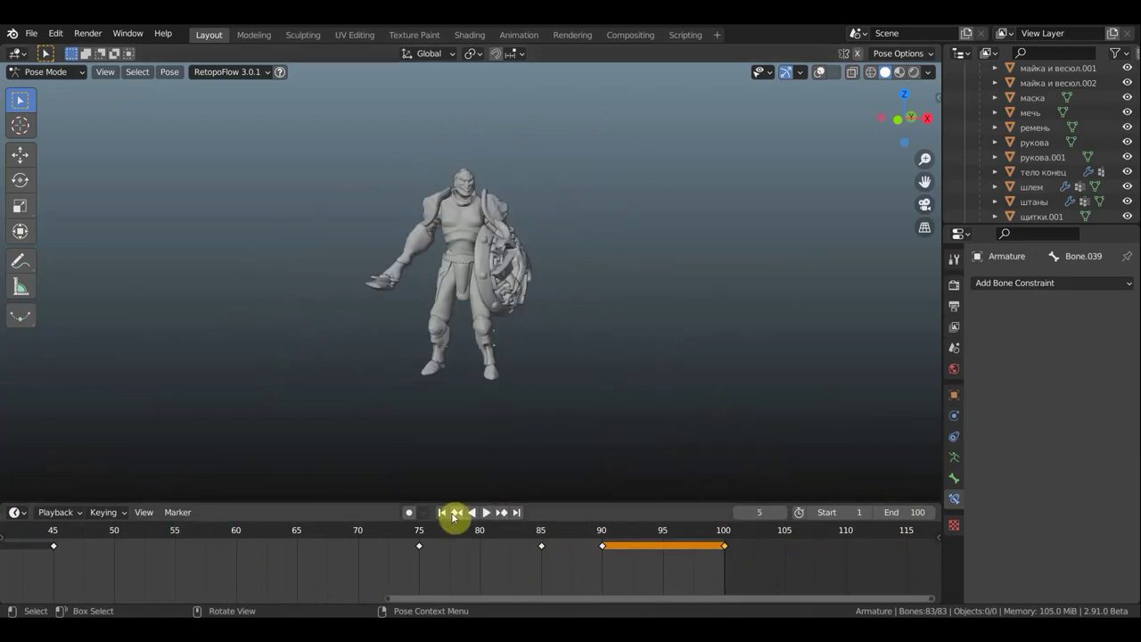
pyautogui.scroll(-2, 443, 409)
pyautogui.scroll(-1, 268, 579)
pyautogui.scroll(-1, 245, 571)
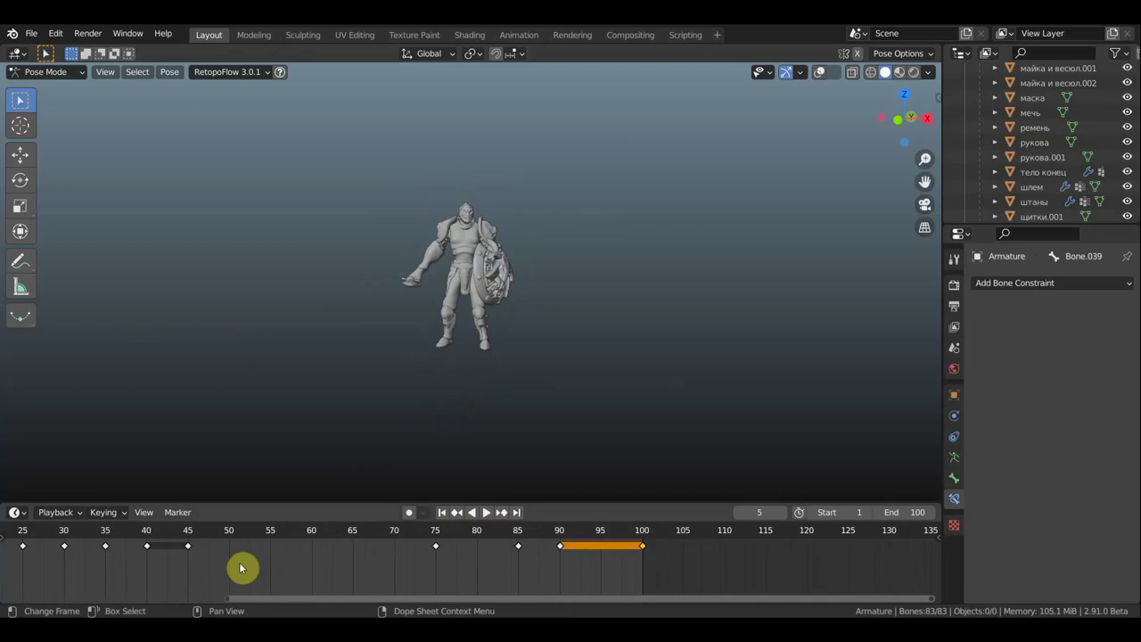
pyautogui.scroll(-2, 227, 564)
pyautogui.scroll(-1, 178, 560)
# Copy the early pose keyframe near frame 10 to about frame 110.
pyautogui.scroll(-1, 54, 544)
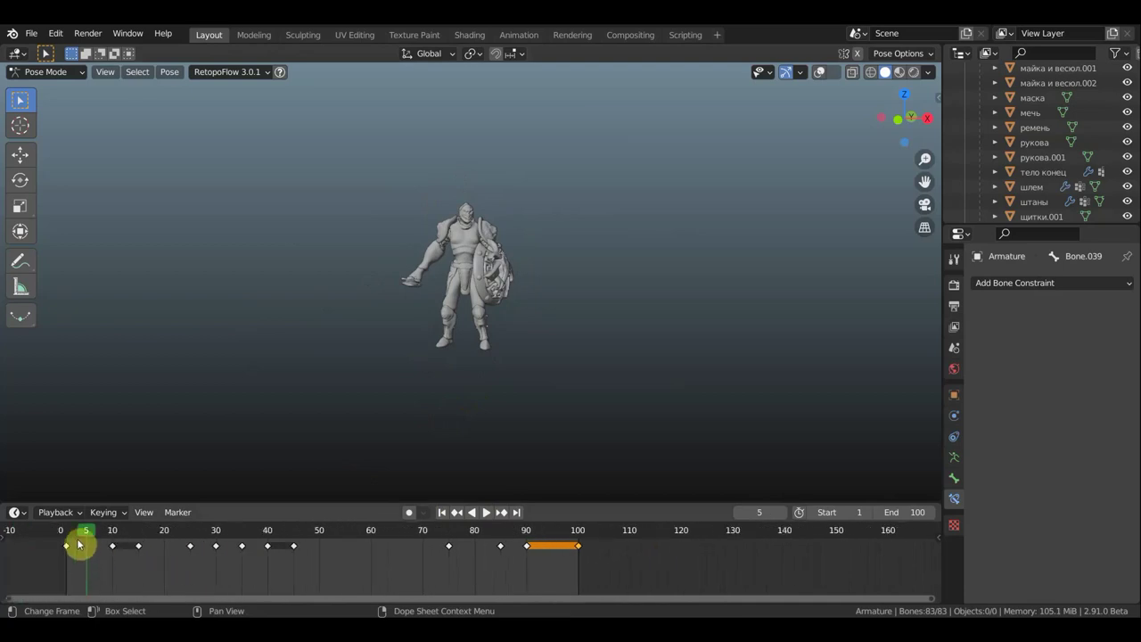
pyautogui.click(62, 532)
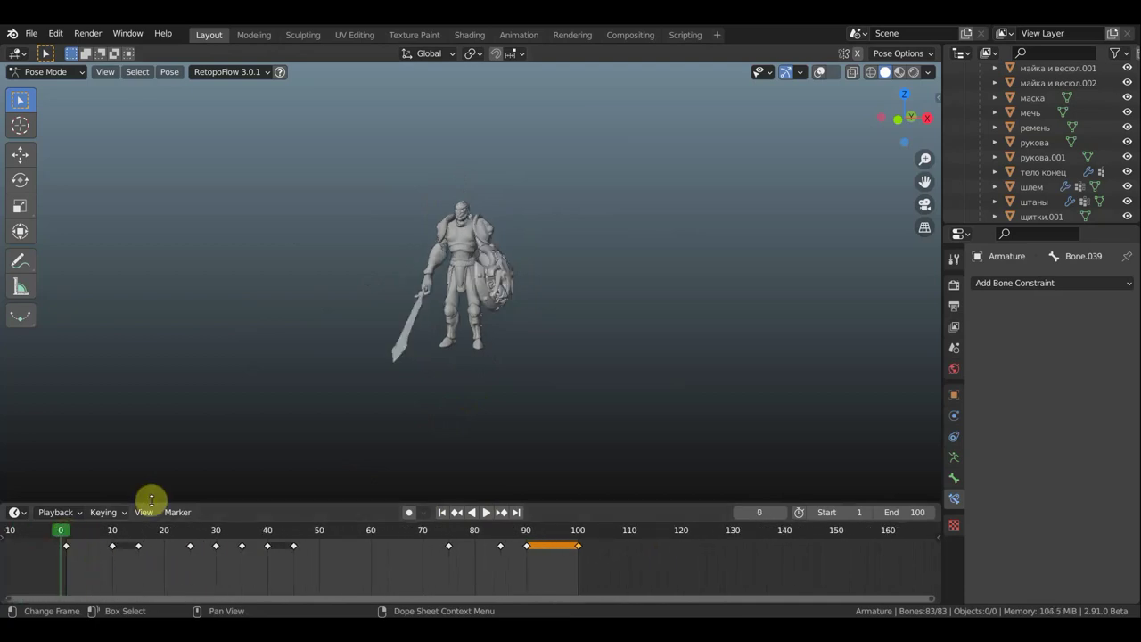
pyautogui.click(109, 533)
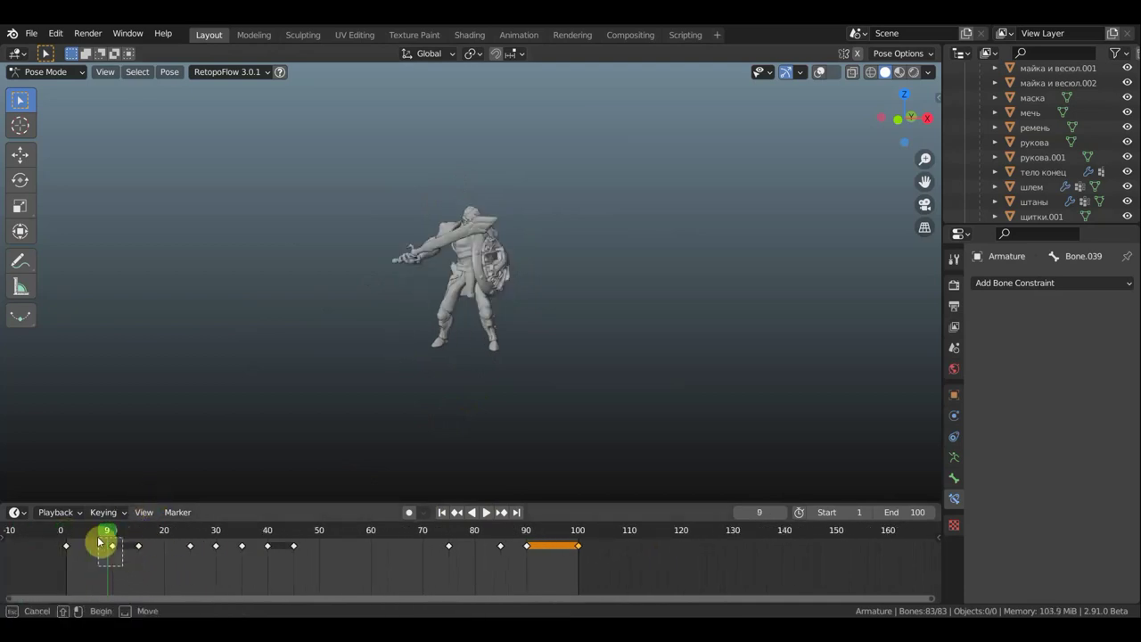
pyautogui.click(114, 551)
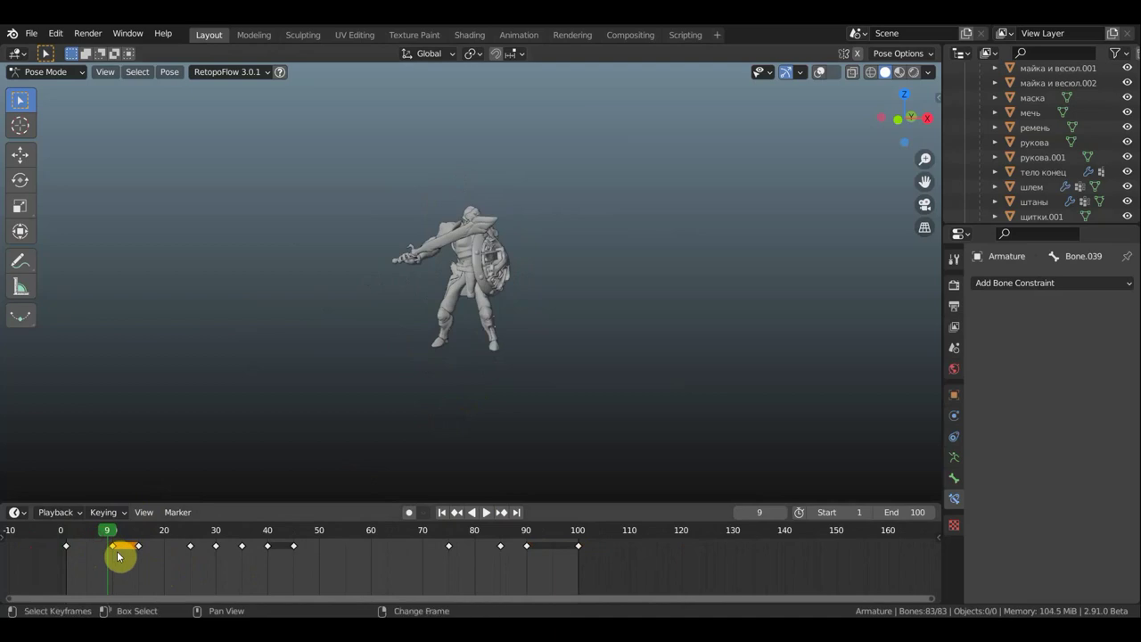
pyautogui.moveTo(119, 556); pyautogui.dragTo(640, 571)
pyautogui.write('150')
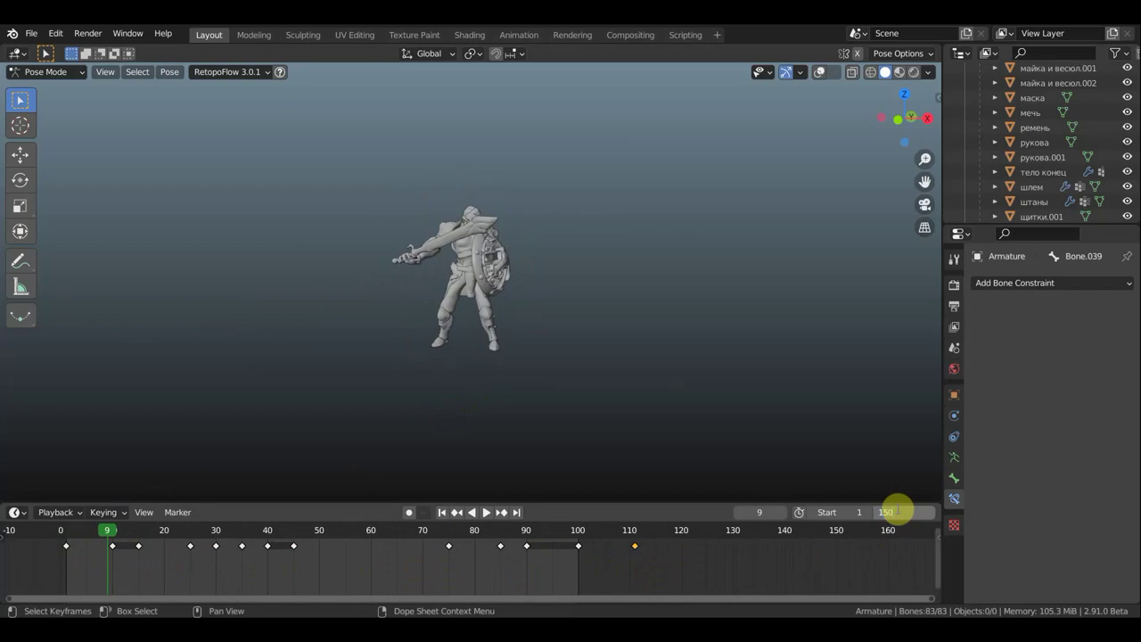
# Set the scene end frame to 150 and play the animation through once.
pyautogui.press('Return')
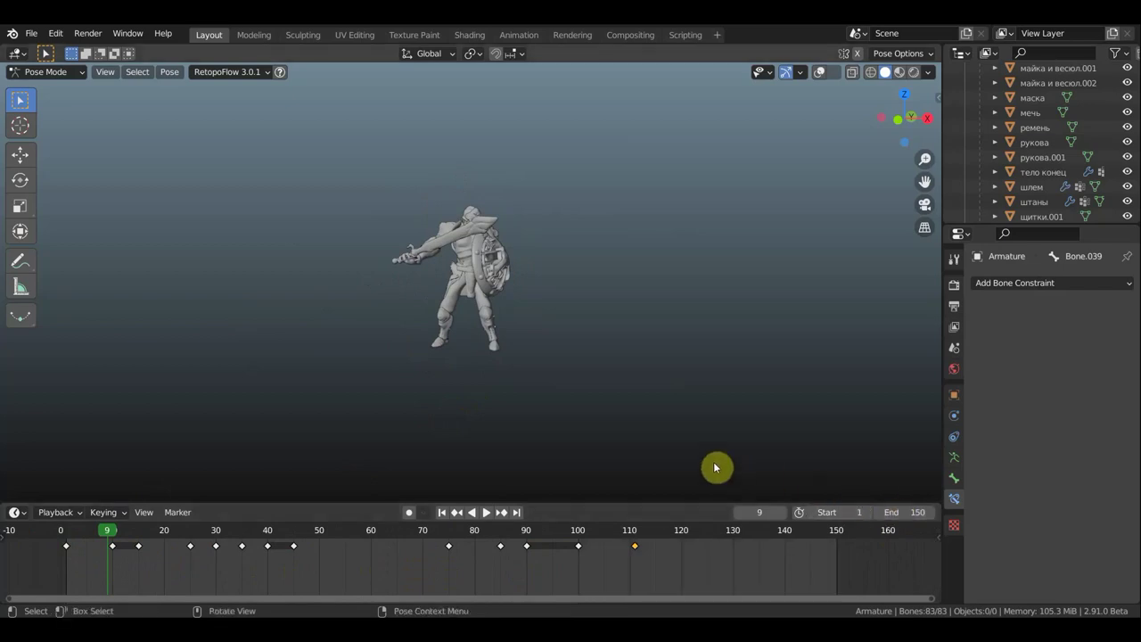
pyautogui.press('space')
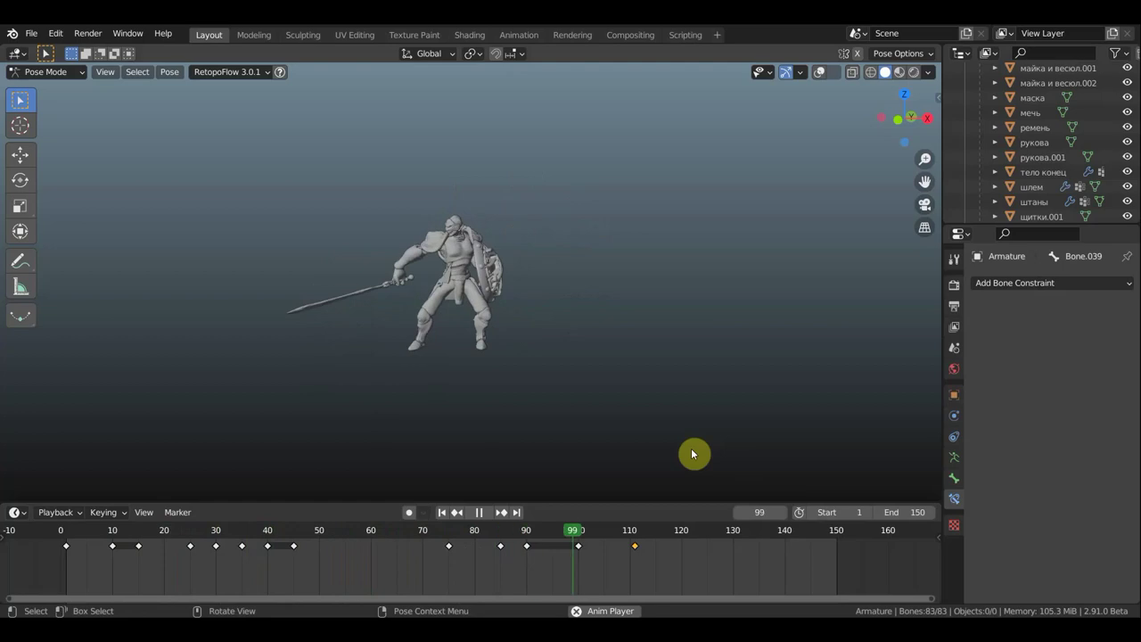
pyautogui.press('space')
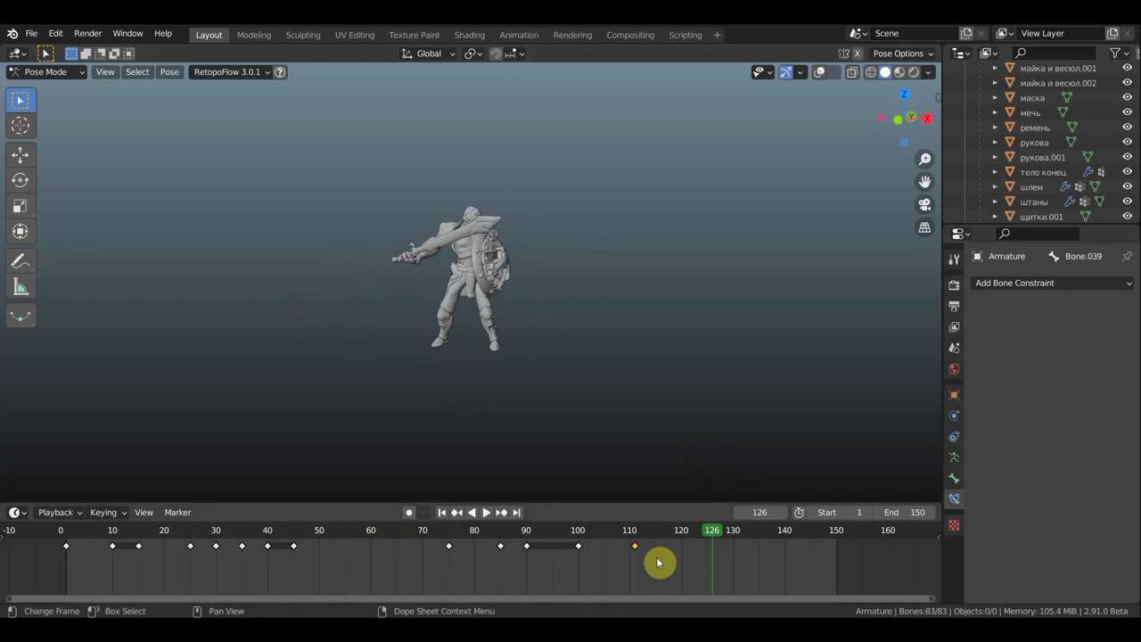
# Shift the final pose keyframe from frame 110 to 120, replay, and view frame 120.
pyautogui.moveTo(659, 557); pyautogui.dragTo(623, 535)
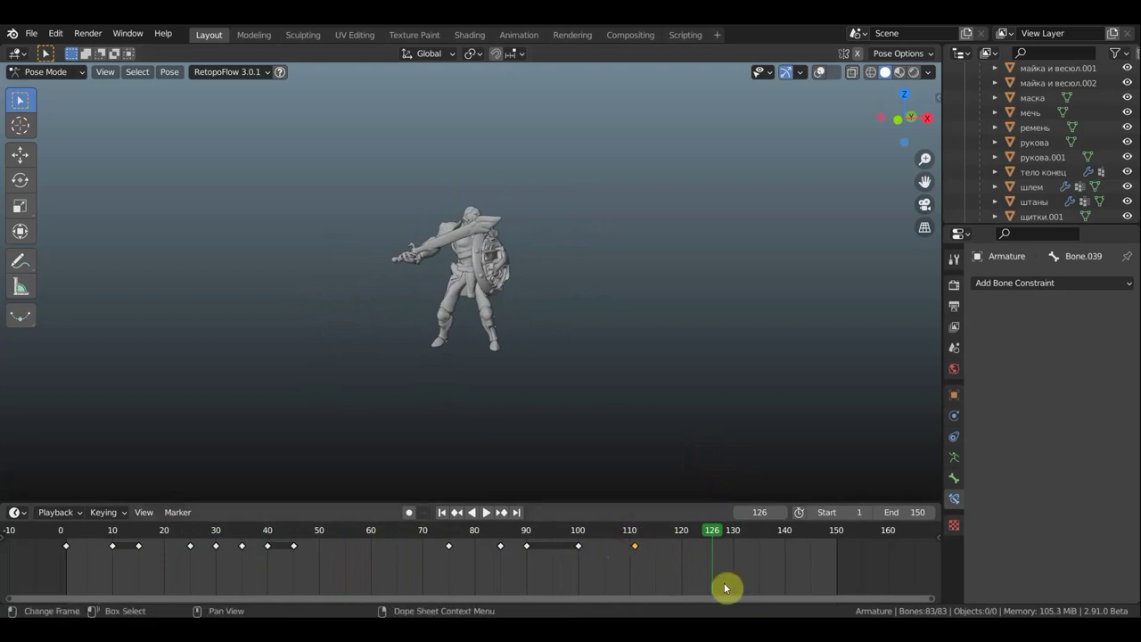
pyautogui.press('g')
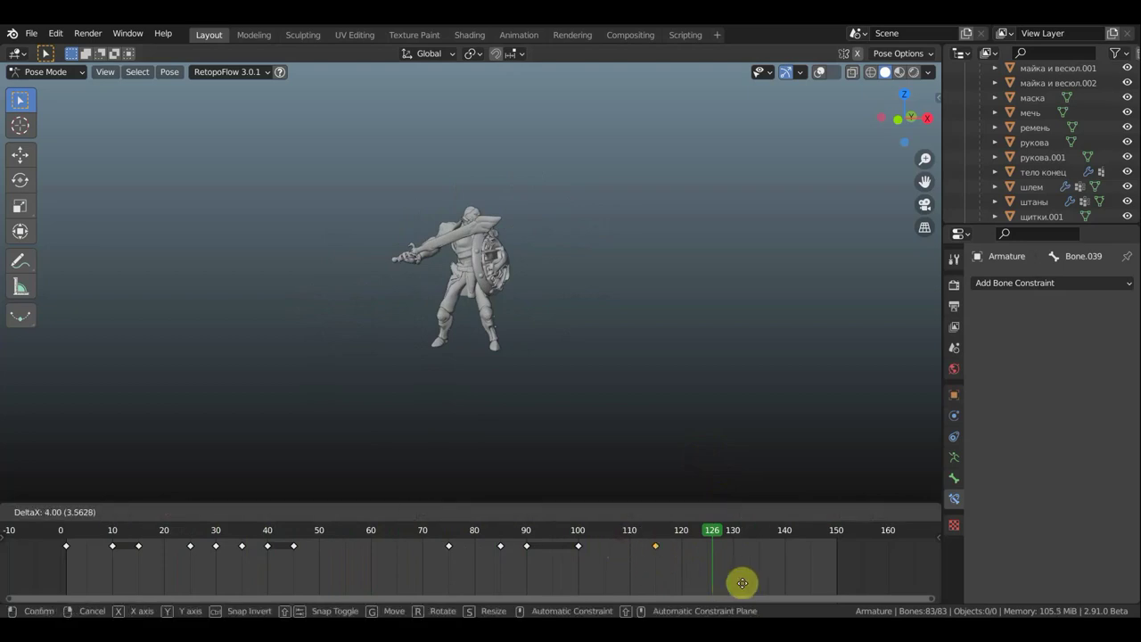
pyautogui.click(768, 580)
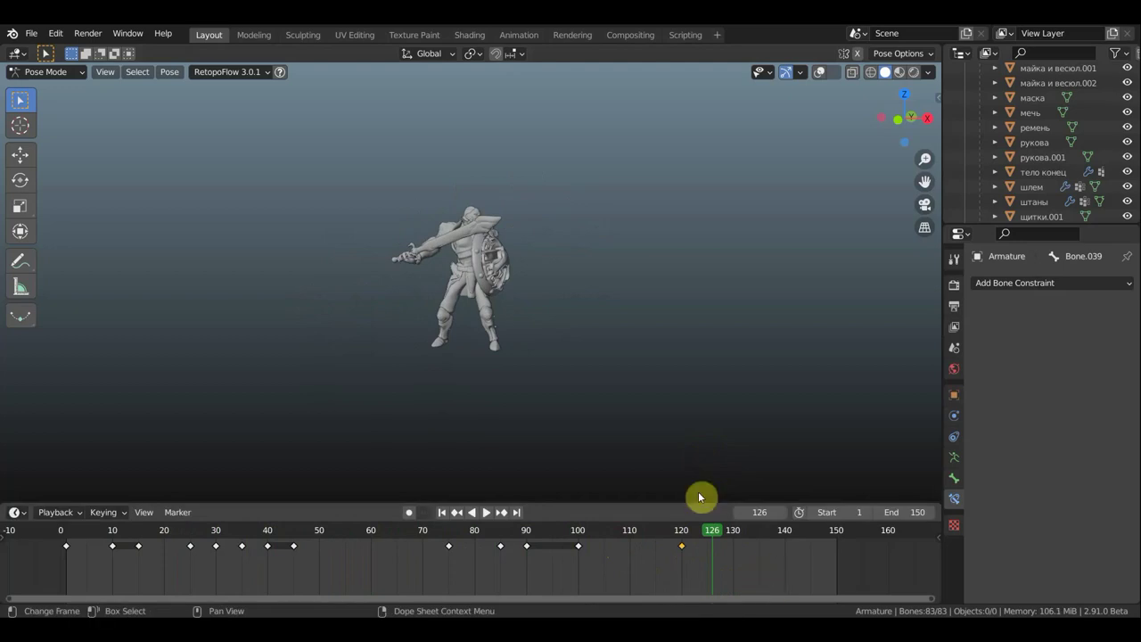
pyautogui.press('space')
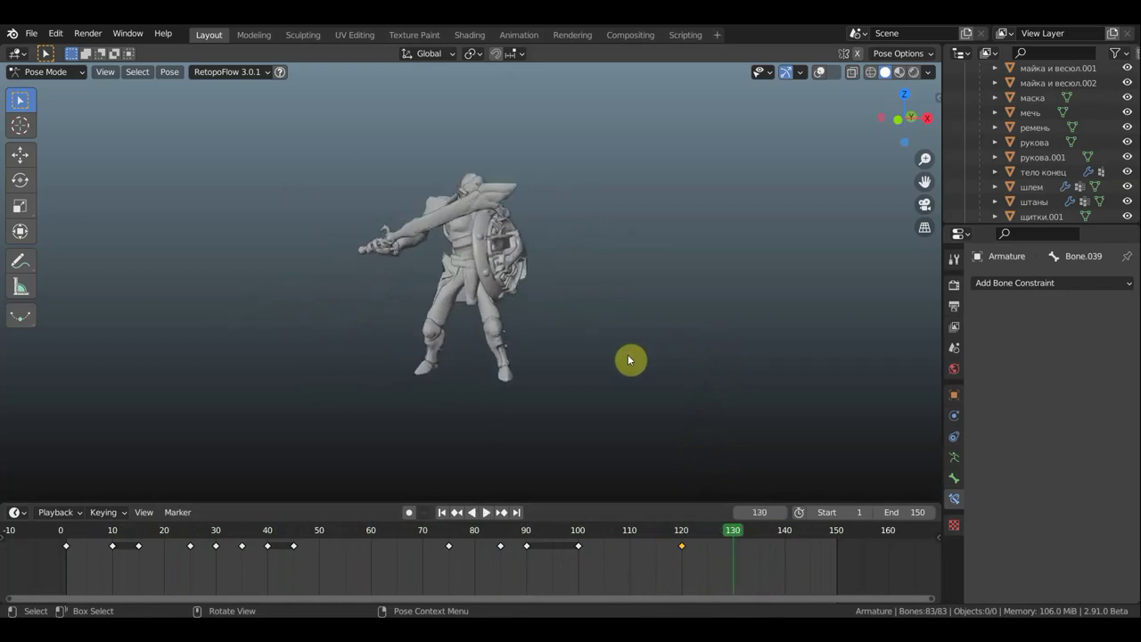
pyautogui.moveTo(733, 529); pyautogui.dragTo(682, 530)
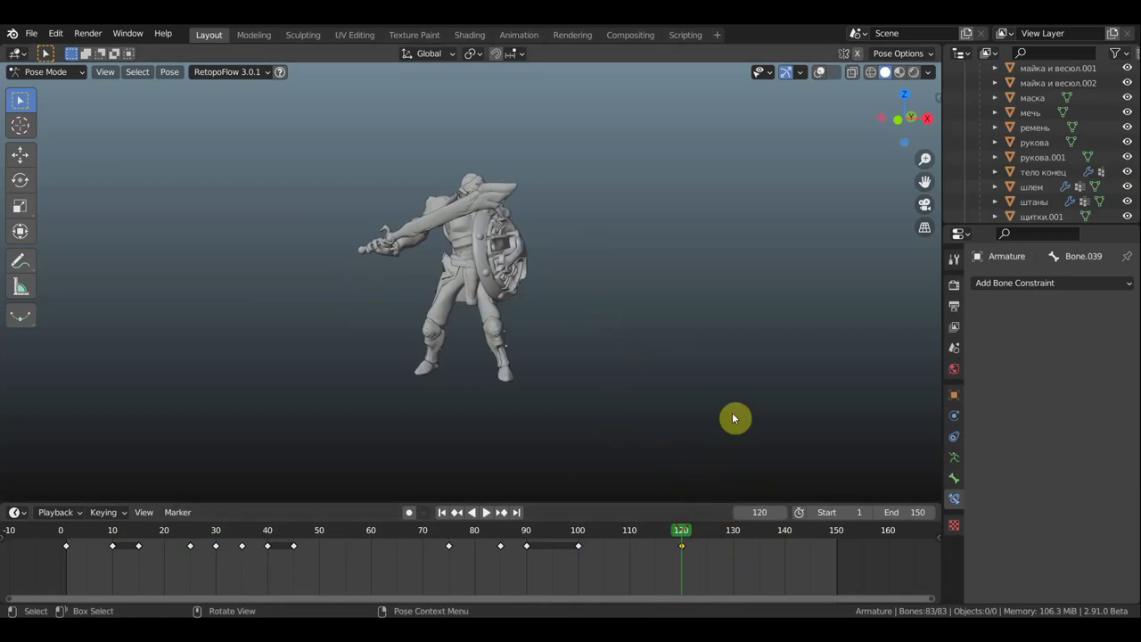
# Show the rig's bones and move the shield bone Bone.039.
pyautogui.click(819, 72)
pyautogui.scroll(3, 549, 225)
pyautogui.moveTo(552, 234)
pyautogui.mouseDown(button='middle')
pyautogui.moveTo(562, 230)
pyautogui.moveTo(459, 252)
pyautogui.mouseUp(button='middle')
pyautogui.moveTo(462, 253); pyautogui.dragTo(453, 290)
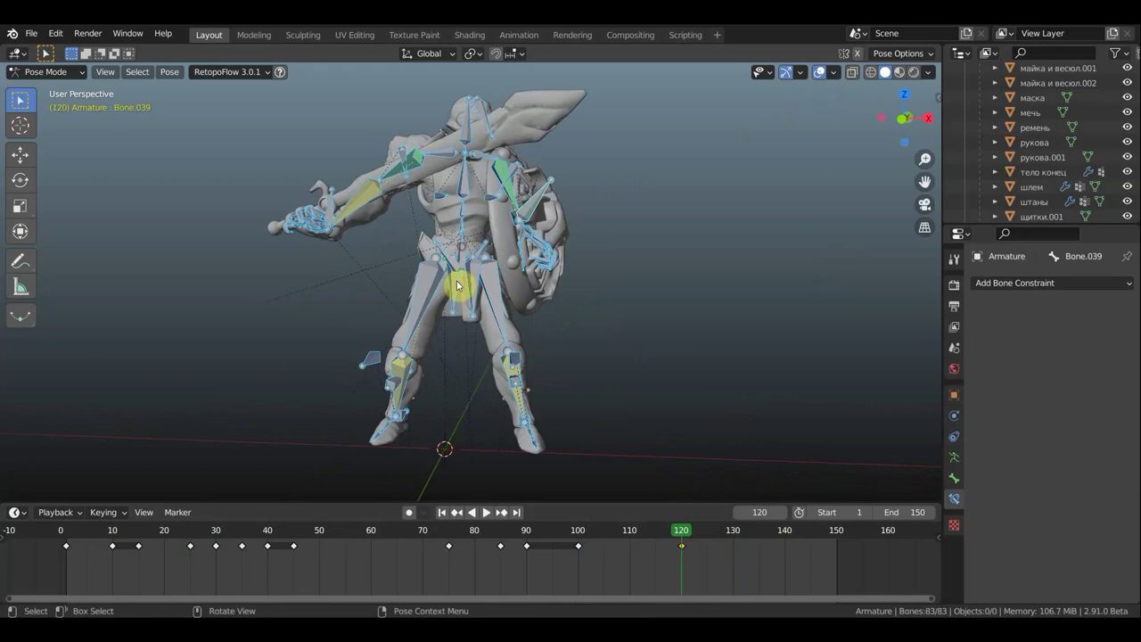
pyautogui.click(535, 201)
pyautogui.press('g')
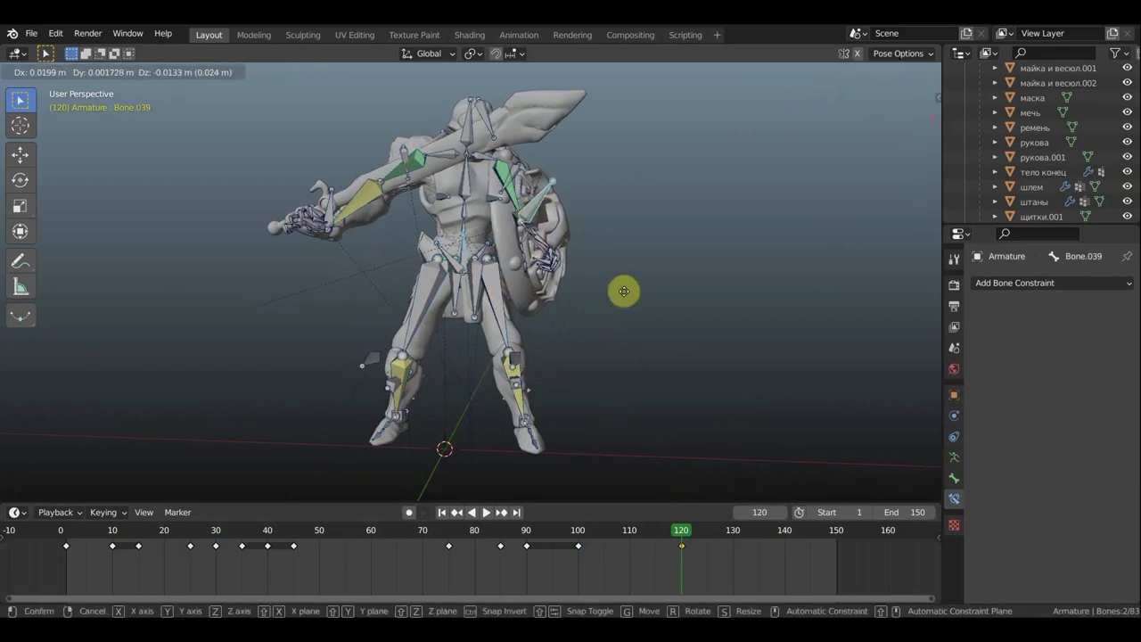
pyautogui.click(632, 311)
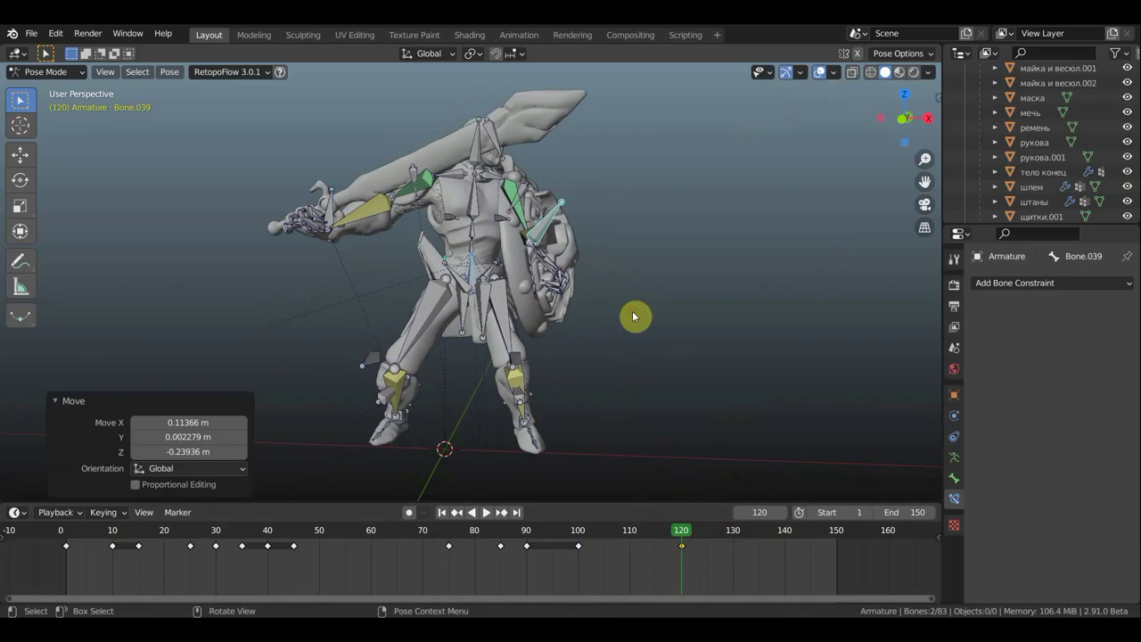
# Select Bone.042 on its own and shift its position.
pyautogui.click(657, 309)
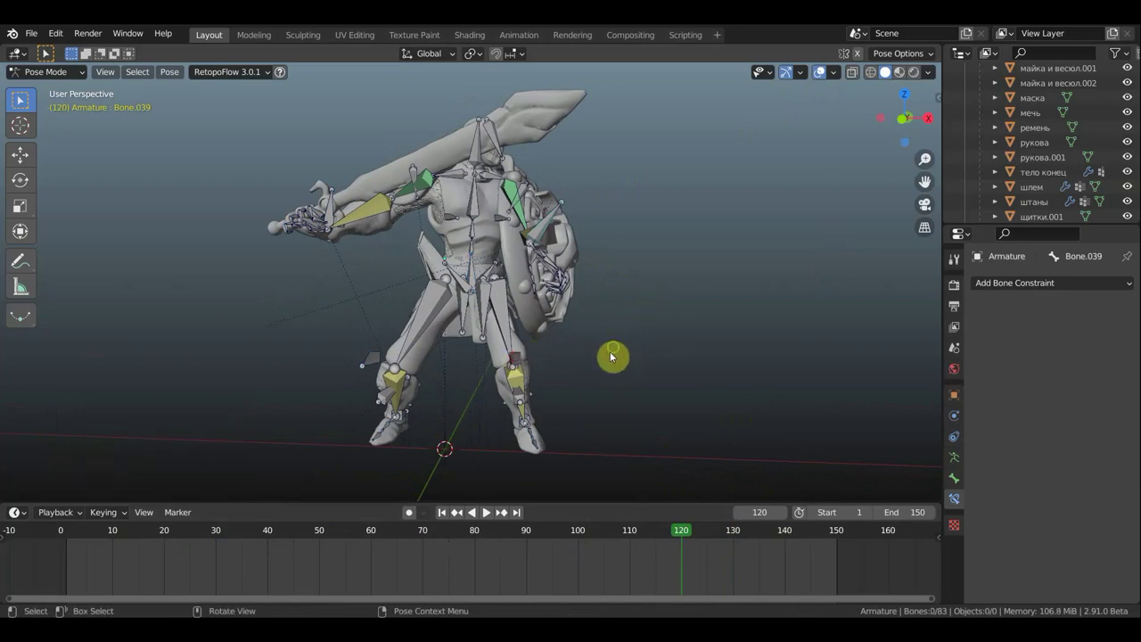
pyautogui.click(601, 446)
pyautogui.scroll(-2, 606, 419)
pyautogui.moveTo(616, 377)
pyautogui.keyDown('alt'); pyautogui.mouseDown(button='middle')
pyautogui.moveTo(630, 435)
pyautogui.moveTo(612, 438)
pyautogui.mouseUp(button='middle'); pyautogui.keyUp('alt')
pyautogui.press('g')
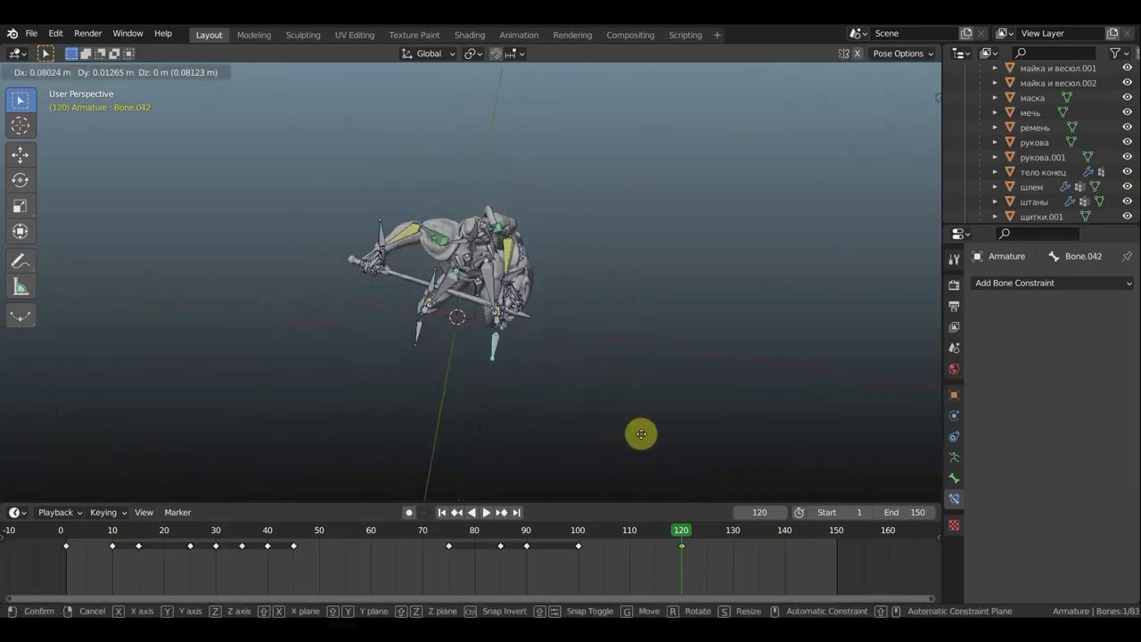
pyautogui.click(644, 433)
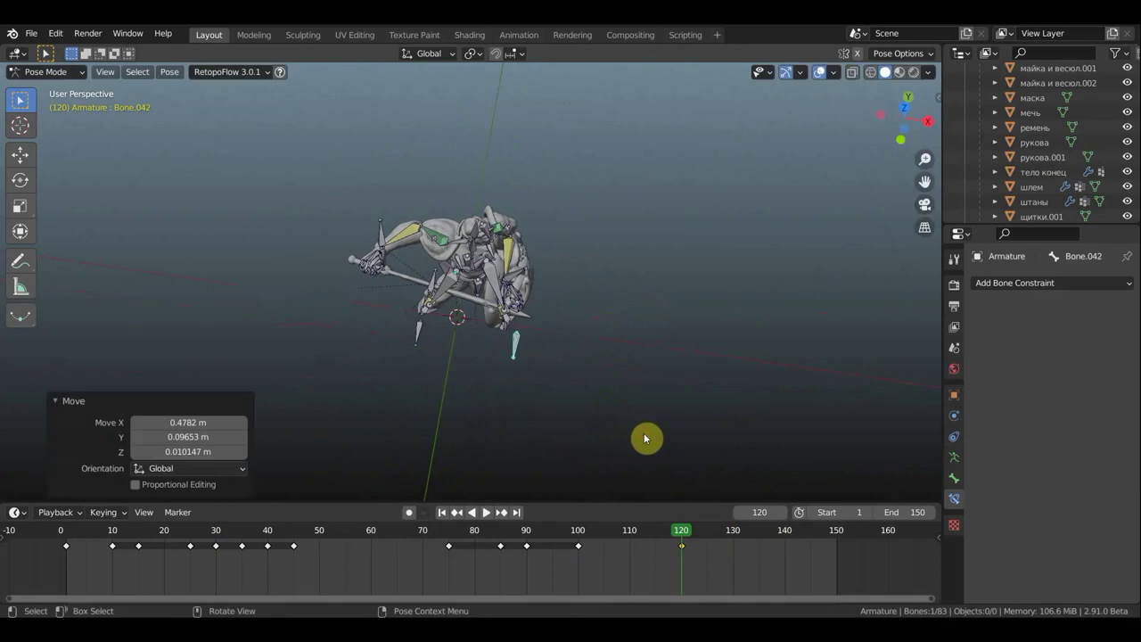
# Rotate the shield bone Bone.039 by 21.4° and raise it slightly.
pyautogui.moveTo(644, 432); pyautogui.dragTo(677, 286, button='middle')
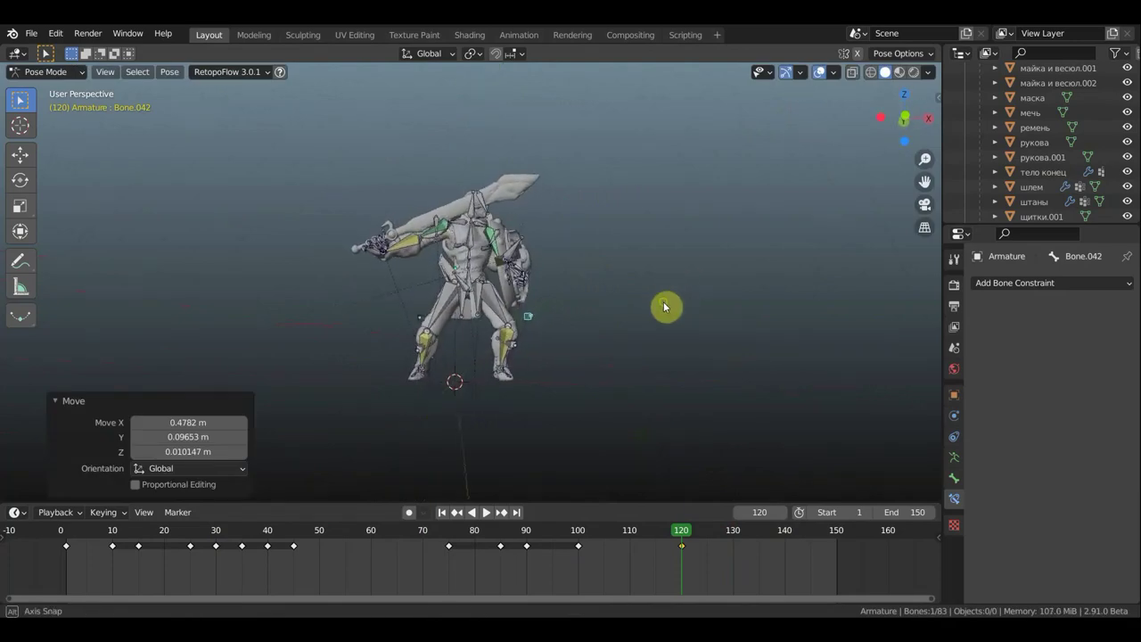
pyautogui.moveTo(664, 299); pyautogui.dragTo(566, 262, button='middle')
pyautogui.scroll(2, 493, 259)
pyautogui.scroll(1, 493, 259)
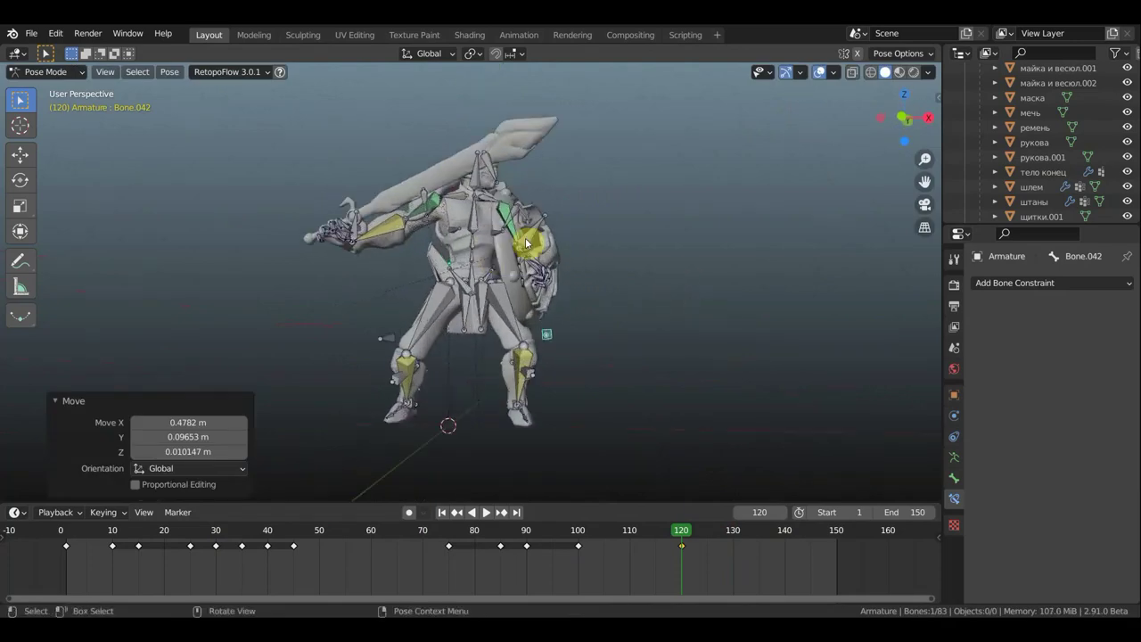
pyautogui.moveTo(539, 236)
pyautogui.mouseDown()
pyautogui.moveTo(530, 211)
pyautogui.moveTo(526, 230)
pyautogui.mouseUp()
pyautogui.moveTo(527, 230); pyautogui.dragTo(353, 257, button='middle')
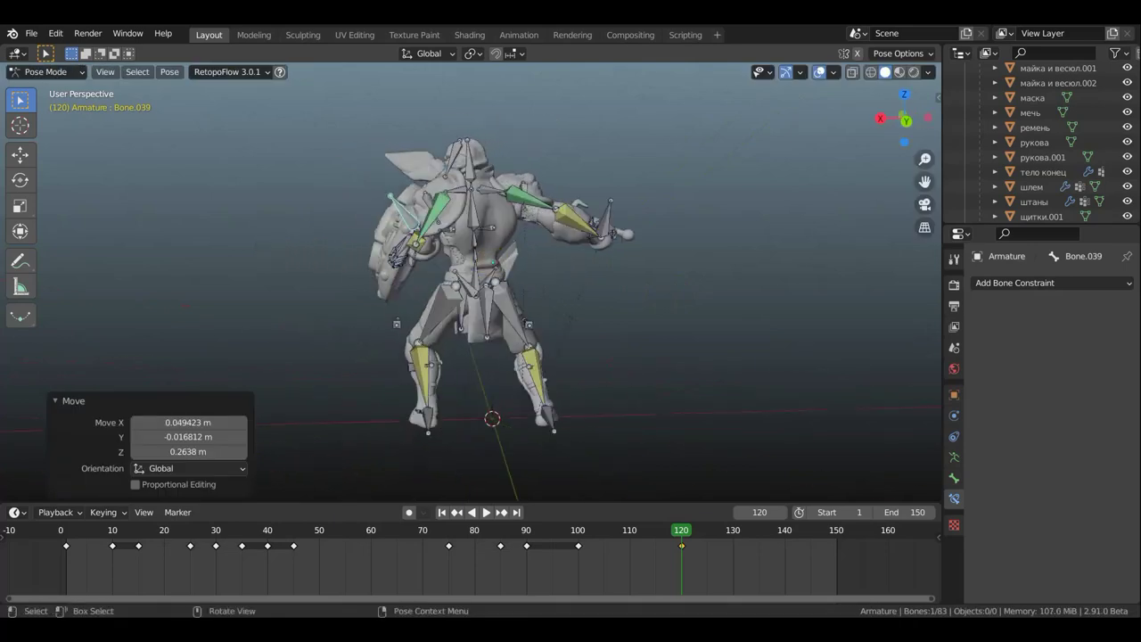
pyautogui.press('r')
pyautogui.click(498, 233)
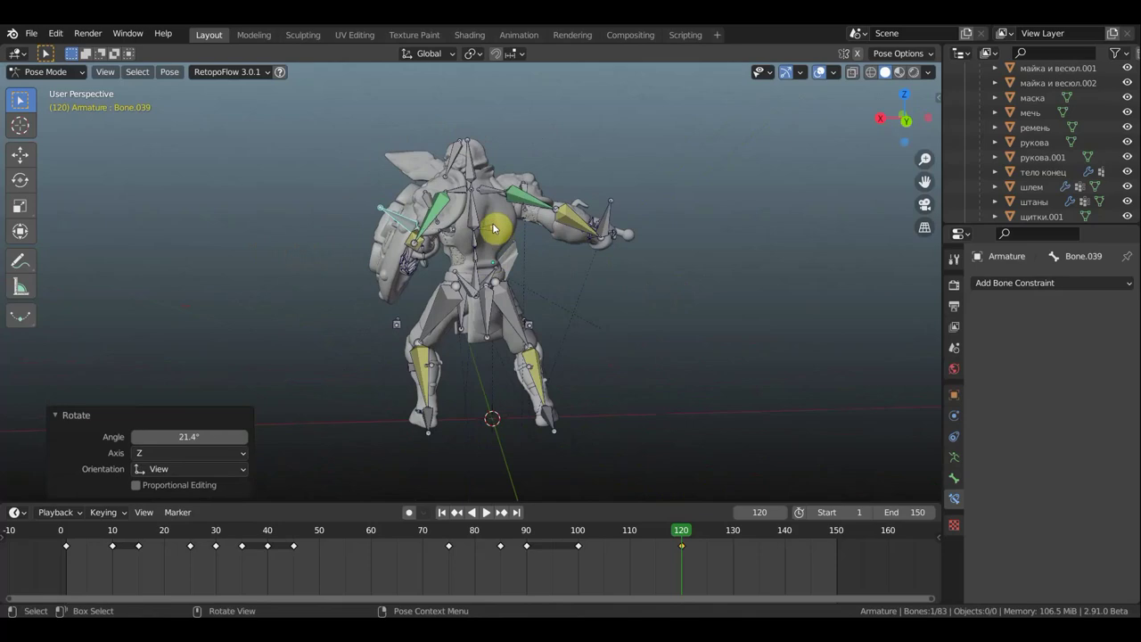
pyautogui.press('g')
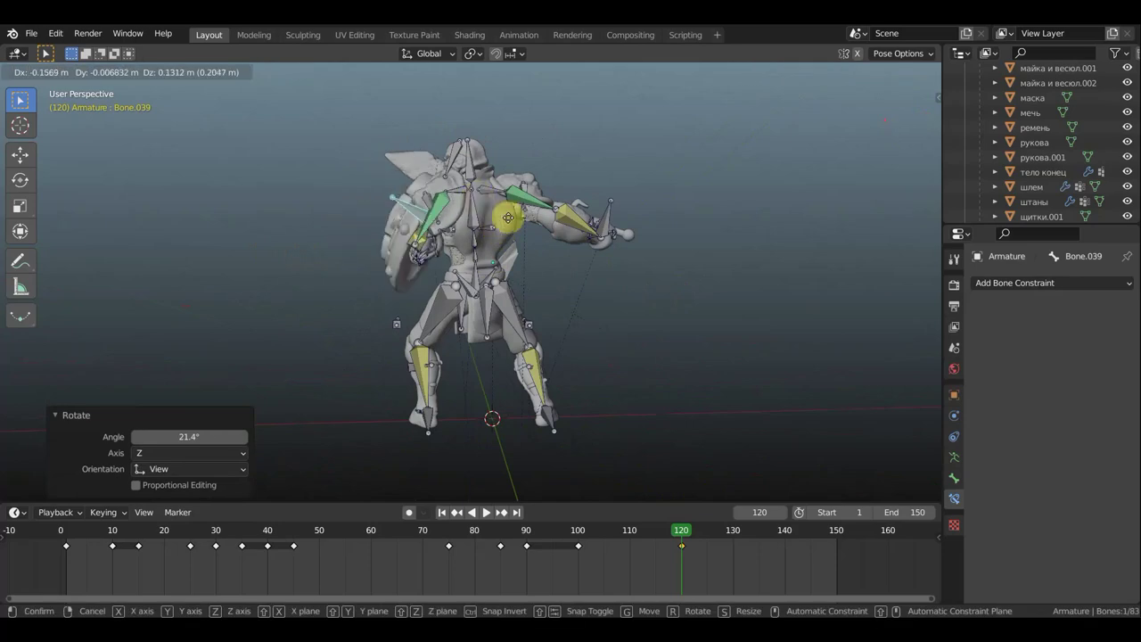
pyautogui.click(505, 217)
# Nudge the shield bone again from a side view, then select weapon bone Bone.059.
pyautogui.moveTo(619, 232); pyautogui.dragTo(713, 234, button='middle')
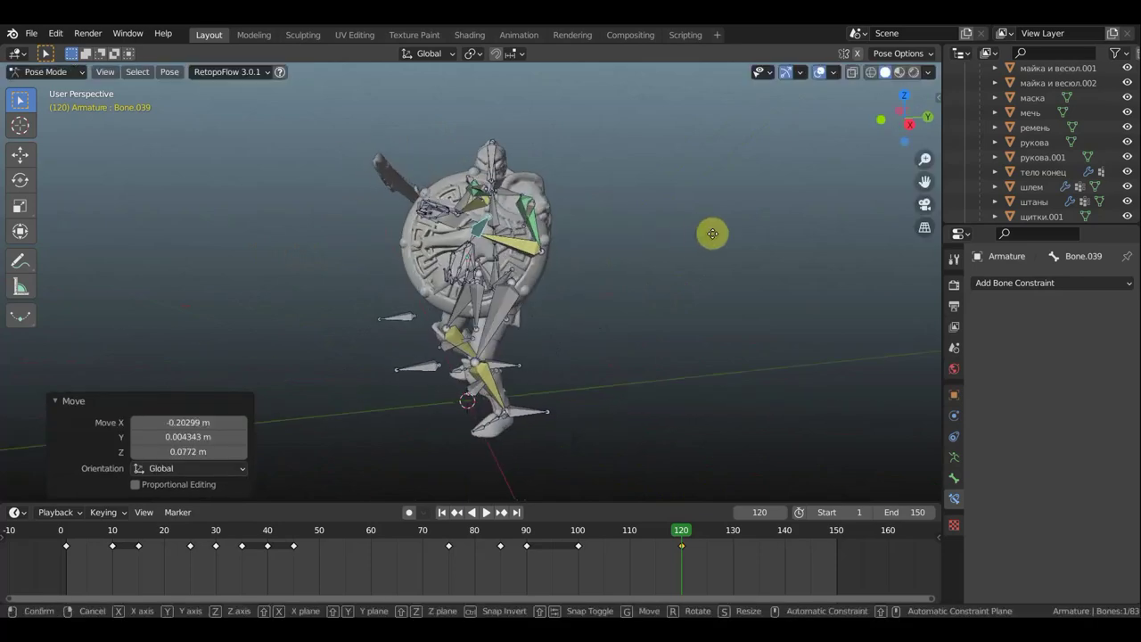
pyautogui.press('g')
pyautogui.click(729, 234)
pyautogui.moveTo(626, 245)
pyautogui.mouseDown(button='middle')
pyautogui.moveTo(722, 249)
pyautogui.moveTo(786, 230)
pyautogui.mouseUp(button='middle')
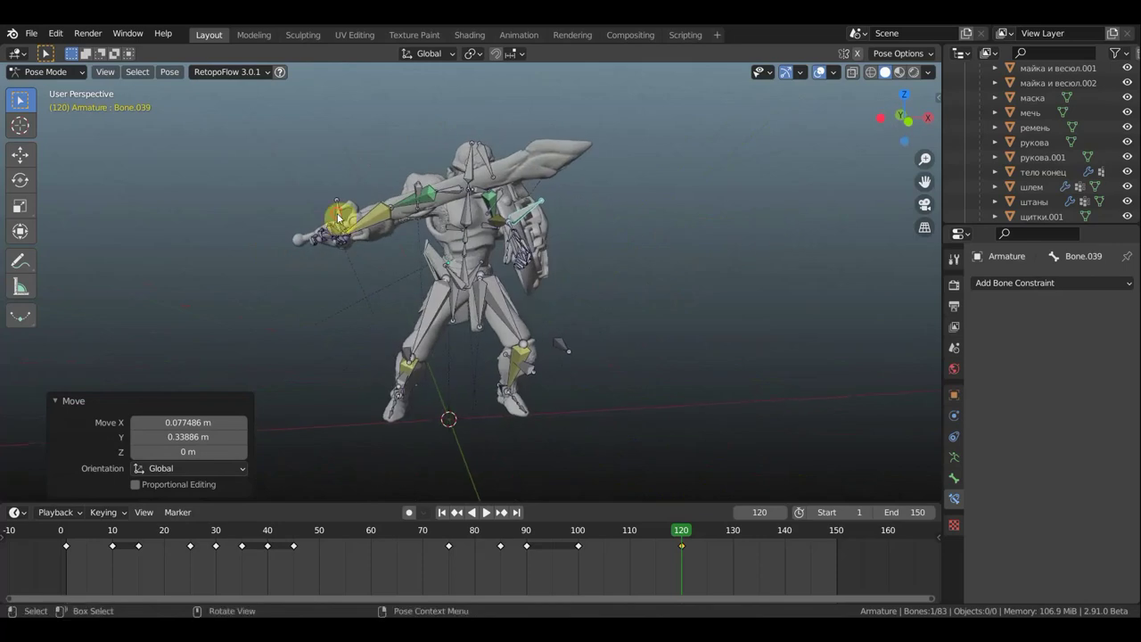
pyautogui.click(401, 279)
pyautogui.moveTo(401, 279); pyautogui.dragTo(364, 362, button='middle')
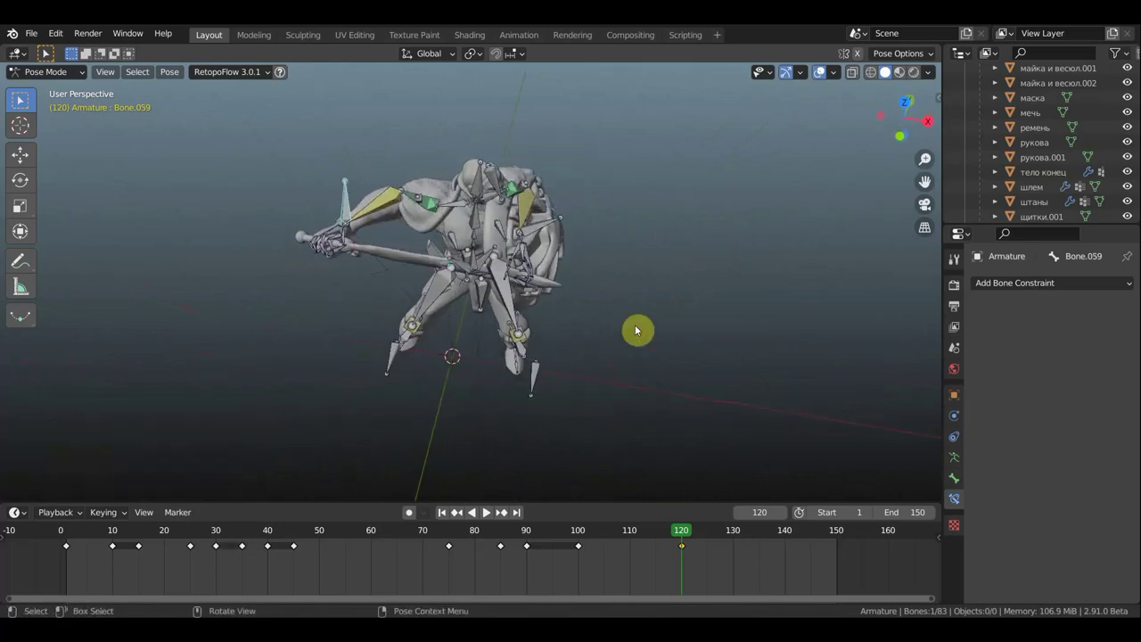
# Rotate the weapon bone by 16.7°, then -12.1°, then once more to refine the sword.
pyautogui.press('r')
pyautogui.click(628, 247)
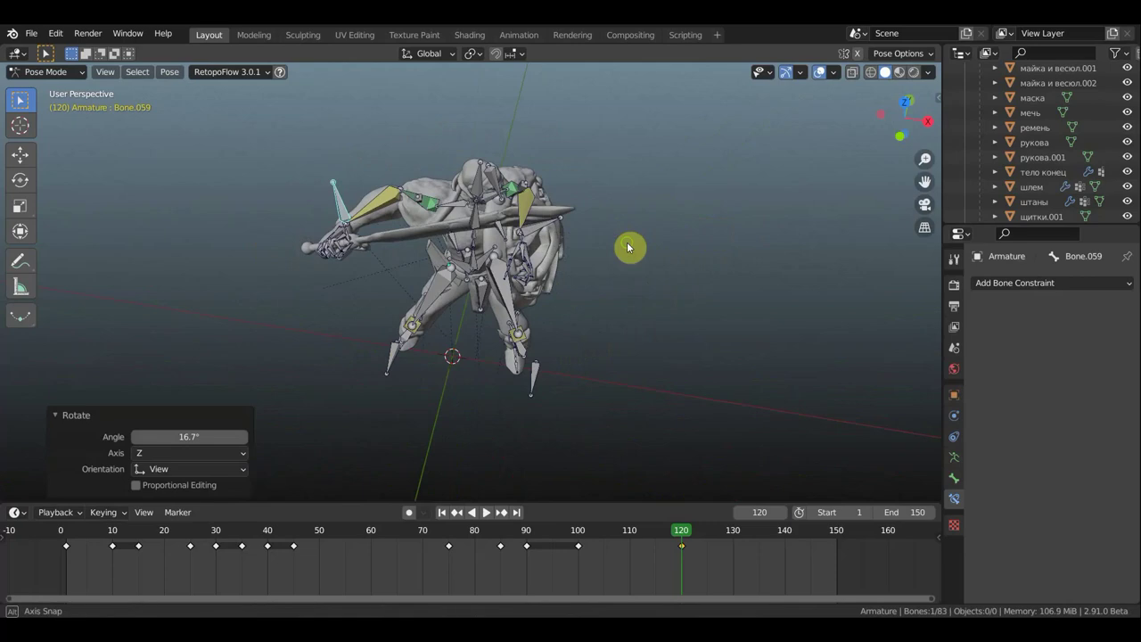
pyautogui.moveTo(629, 248); pyautogui.dragTo(611, 127, button='middle')
pyautogui.press('r')
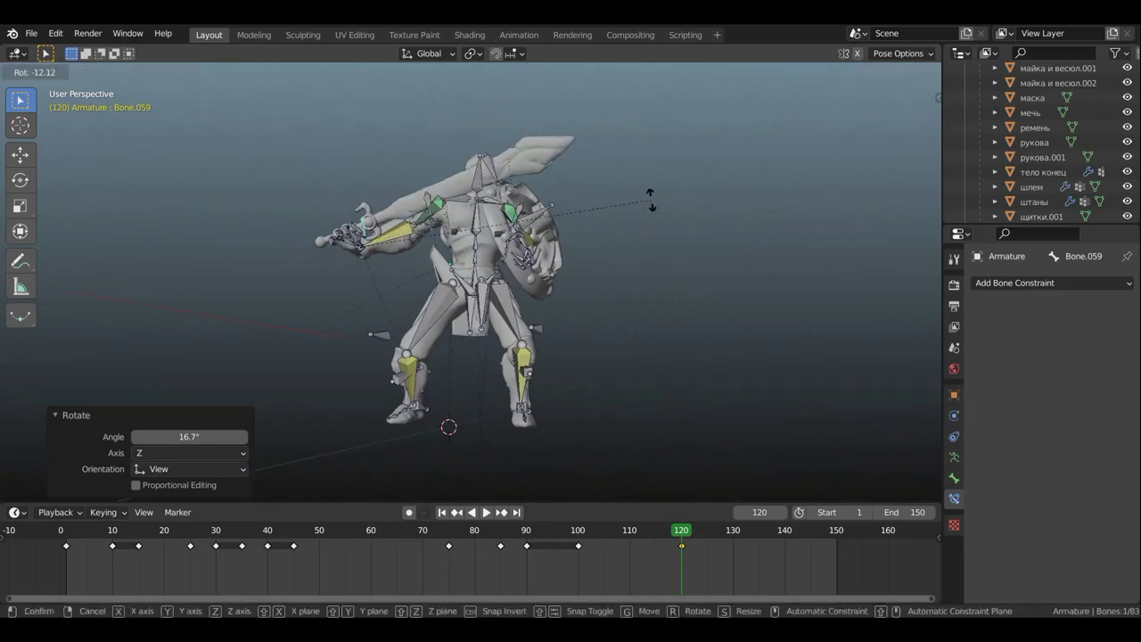
pyautogui.click(651, 200)
pyautogui.moveTo(576, 197)
pyautogui.mouseDown(button='middle')
pyautogui.moveTo(416, 222)
pyautogui.moveTo(437, 243)
pyautogui.mouseUp(button='middle')
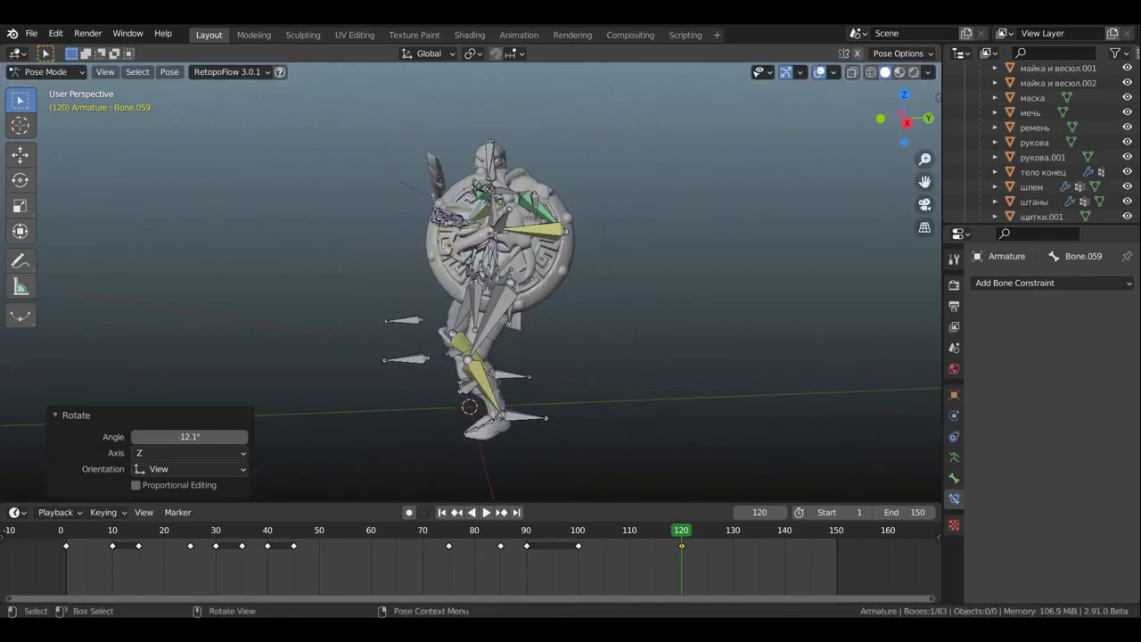
pyautogui.press('r')
pyautogui.click(480, 230)
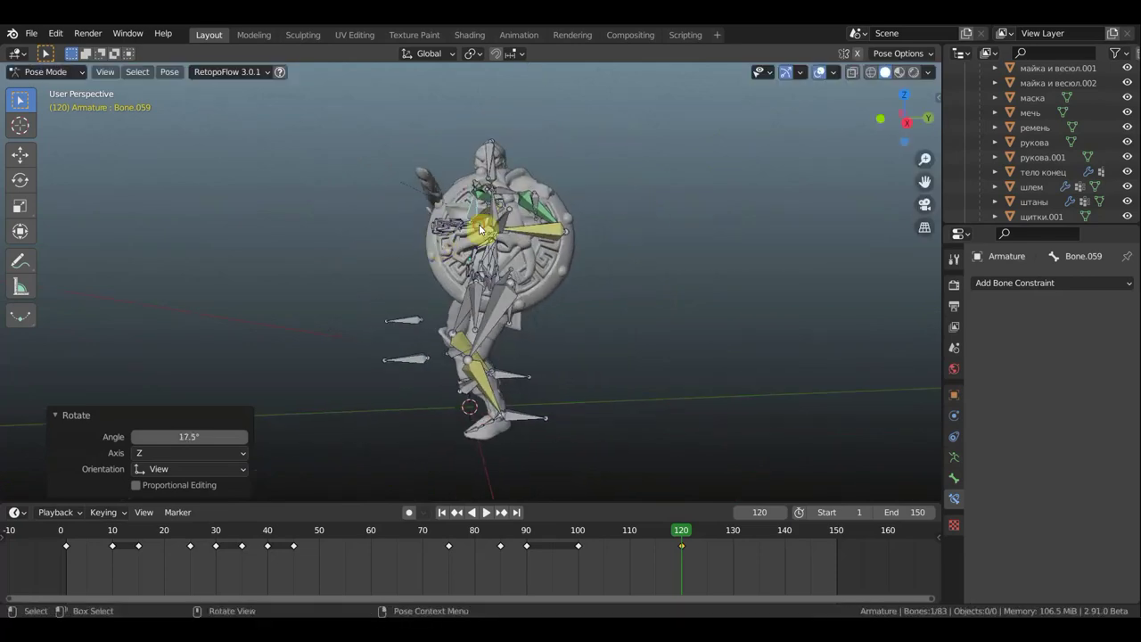
pyautogui.moveTo(499, 233)
pyautogui.mouseDown(button='middle')
pyautogui.moveTo(573, 295)
pyautogui.moveTo(639, 195)
pyautogui.mouseUp(button='middle')
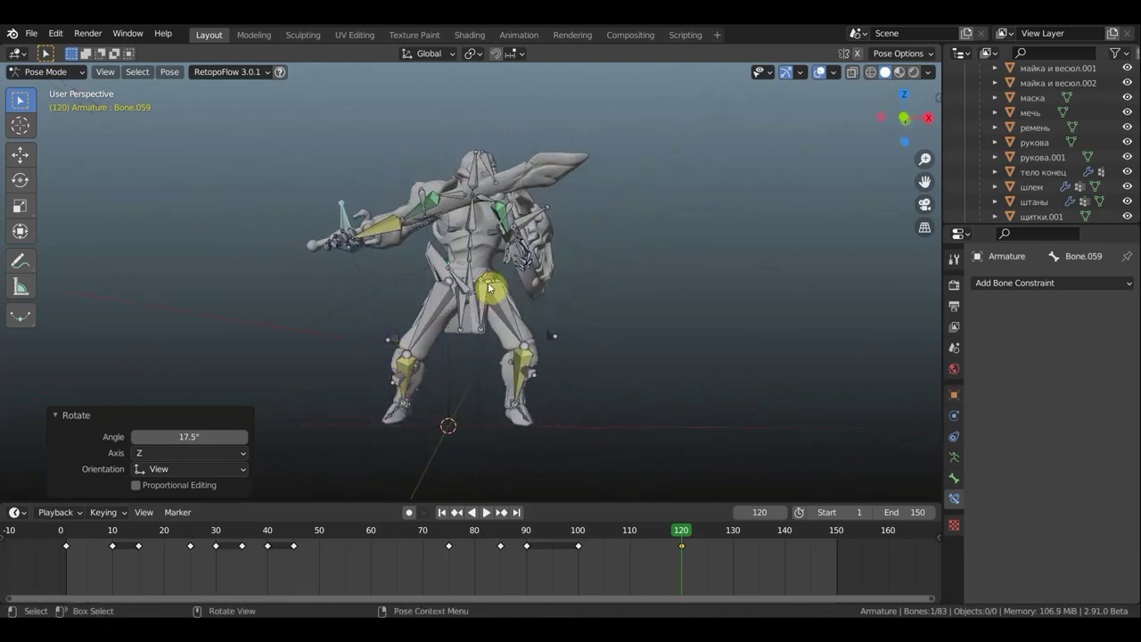
pyautogui.moveTo(395, 410)
pyautogui.mouseDown(button='middle')
pyautogui.moveTo(470, 408)
pyautogui.moveTo(565, 426)
pyautogui.moveTo(399, 419)
pyautogui.mouseUp(button='middle')
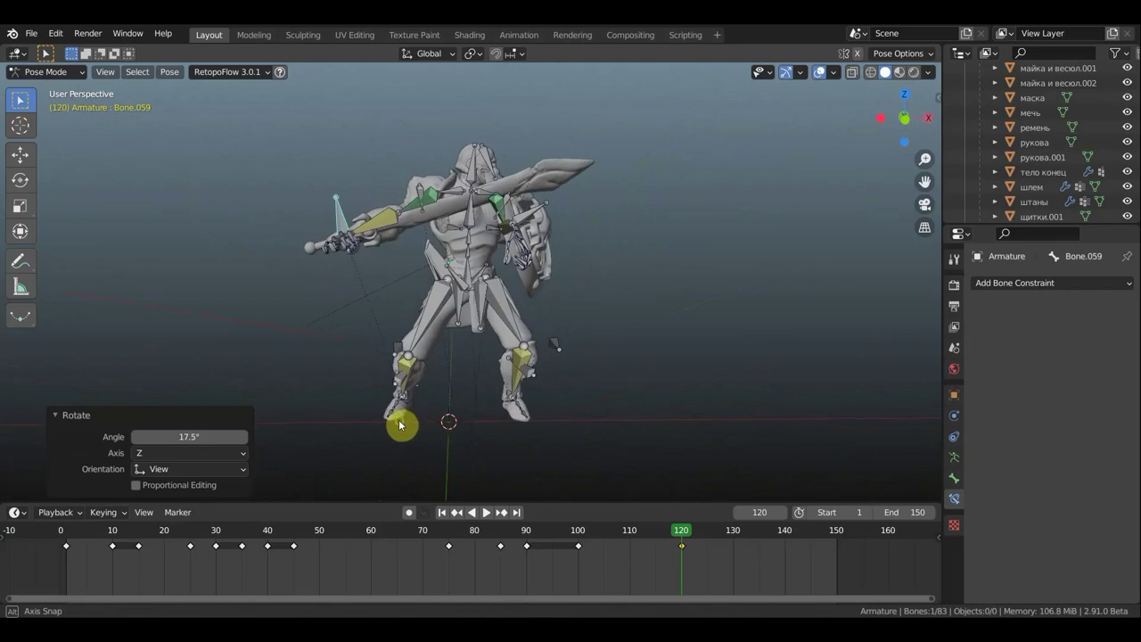
# Select the arm bone and move it twice to adjust the arm position.
pyautogui.click(356, 221)
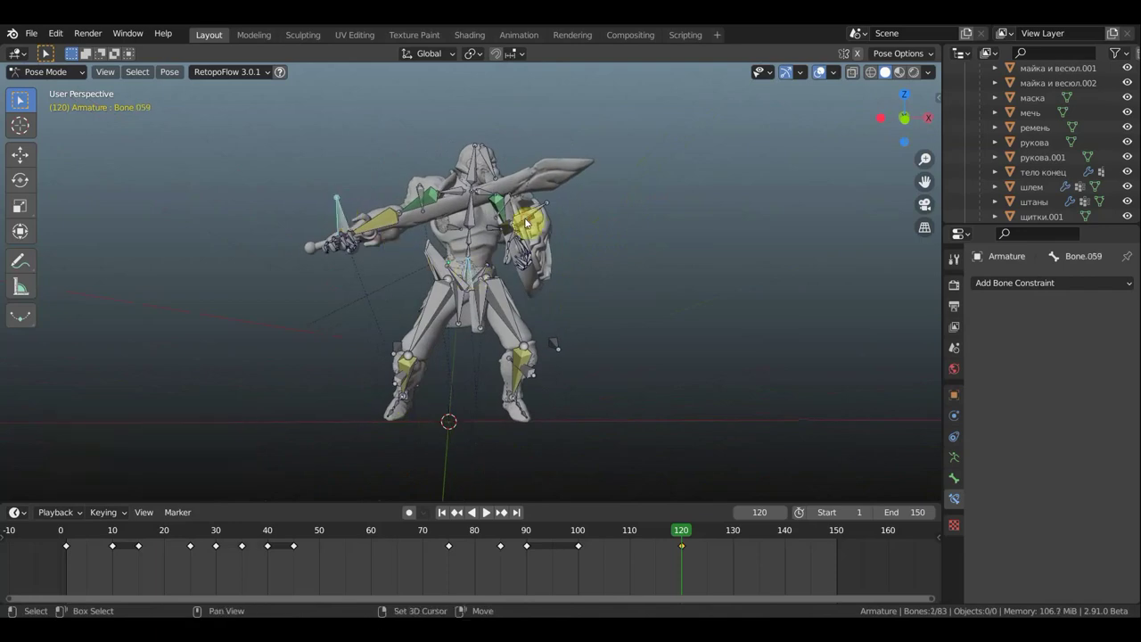
pyautogui.press('g')
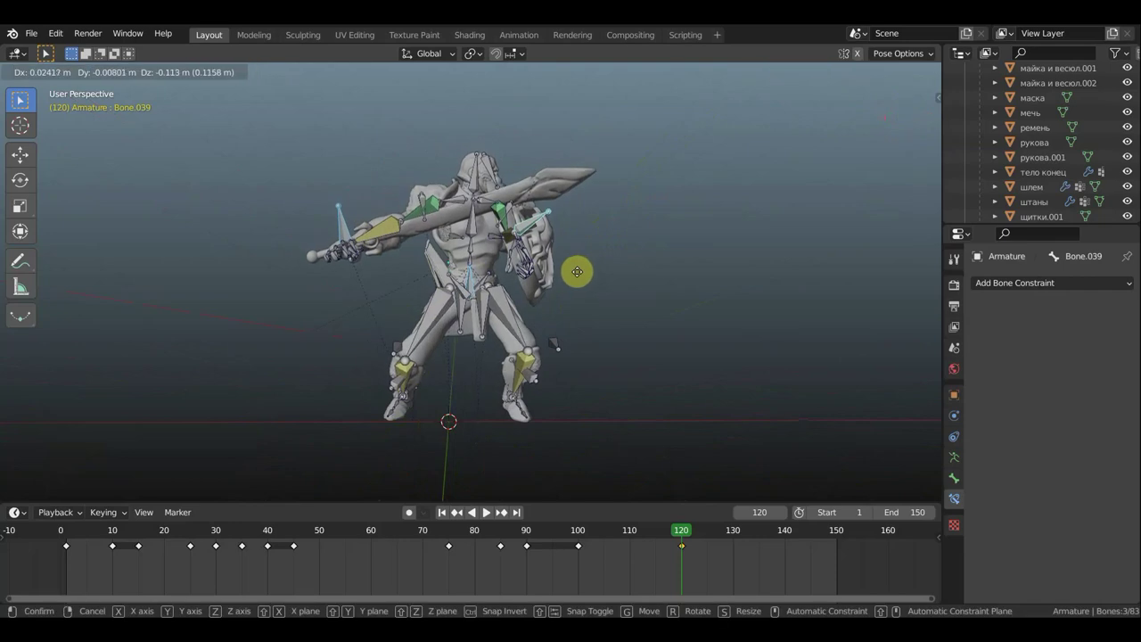
pyautogui.click(572, 290)
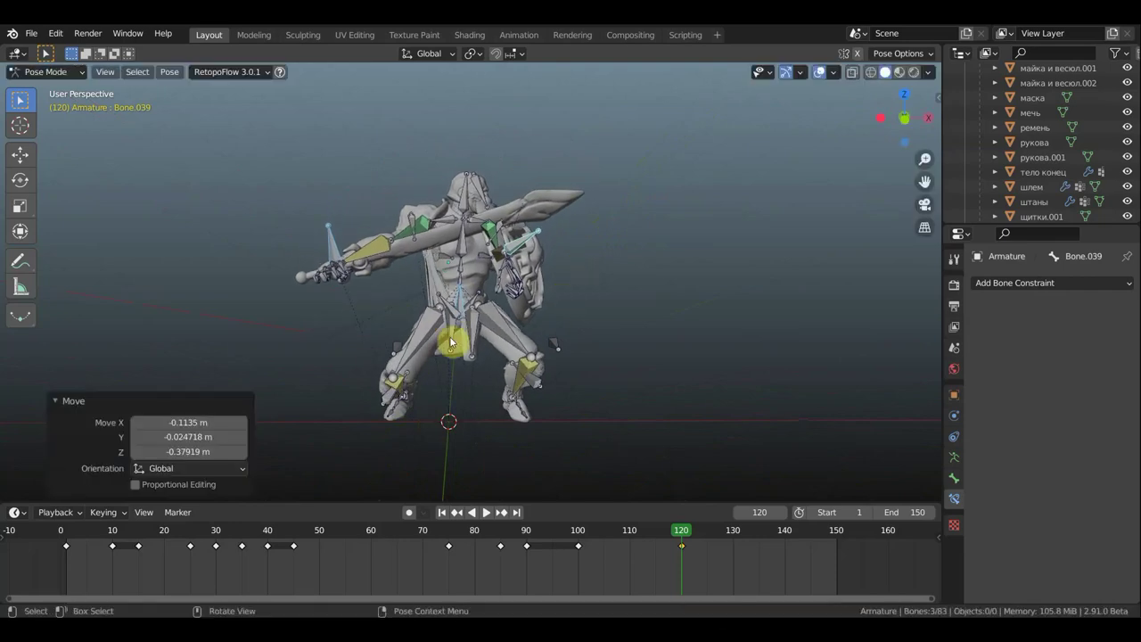
pyautogui.moveTo(454, 343)
pyautogui.mouseDown(button='middle')
pyautogui.moveTo(518, 365)
pyautogui.moveTo(596, 351)
pyautogui.mouseUp(button='middle')
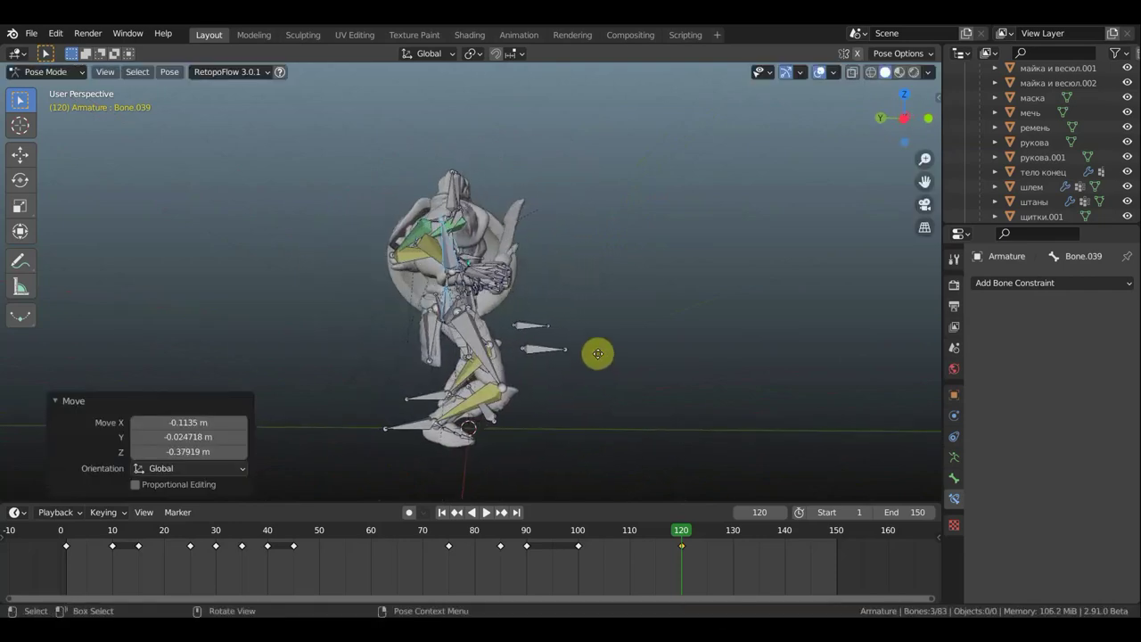
pyautogui.press('g')
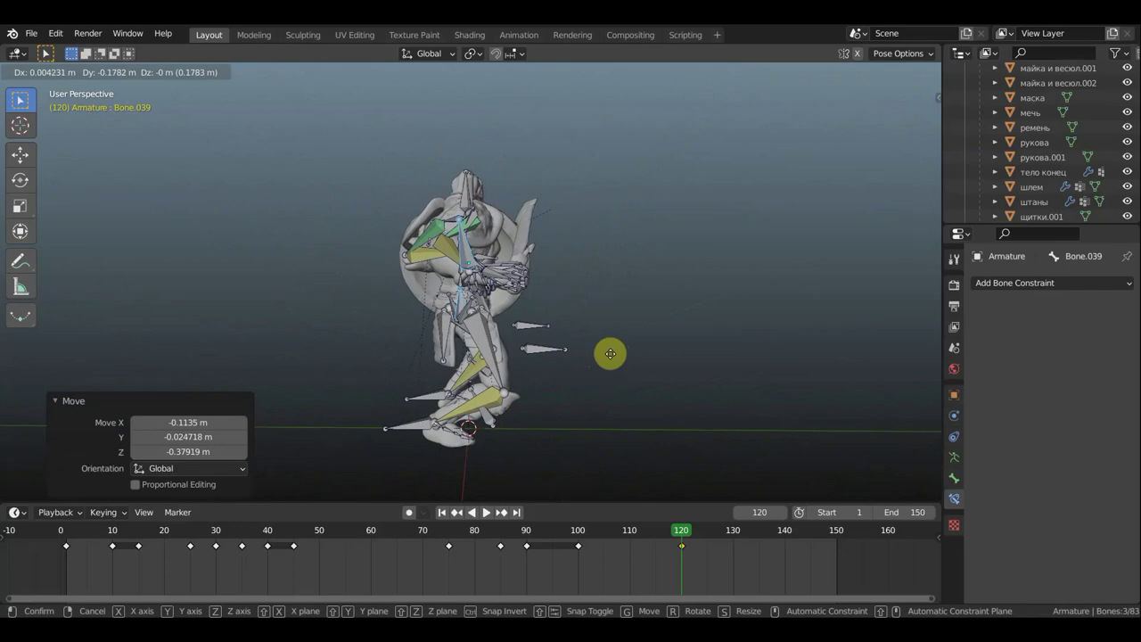
pyautogui.click(609, 354)
pyautogui.moveTo(609, 354); pyautogui.dragTo(370, 346, button='middle')
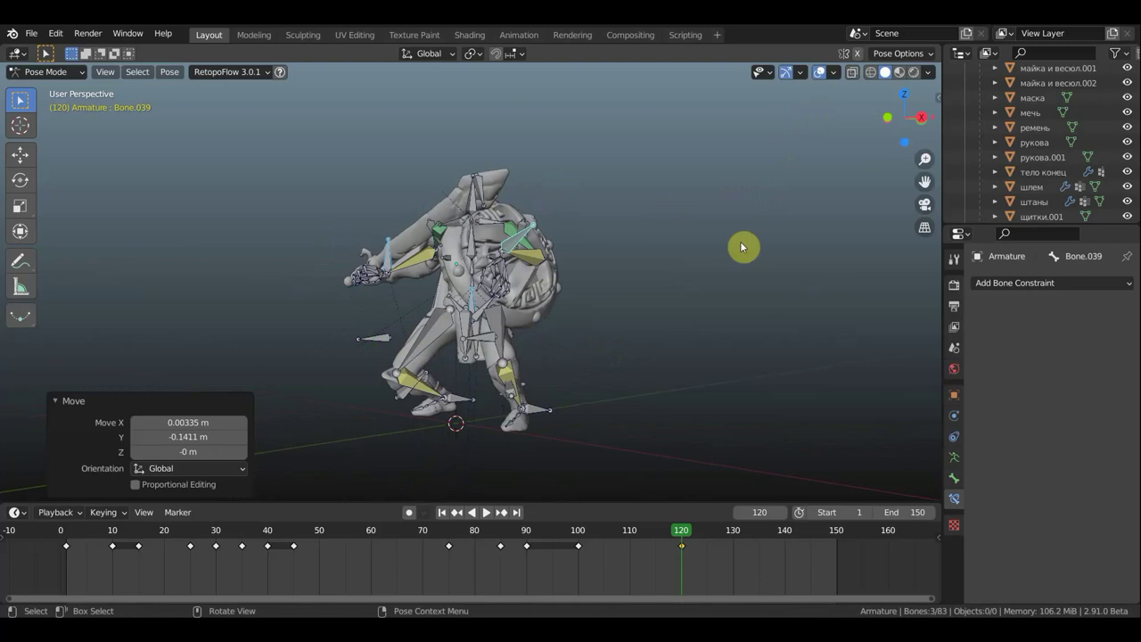
# Key location and rotation for all bones at frame 120 and hide the bones.
pyautogui.press('a')
pyautogui.press('i')
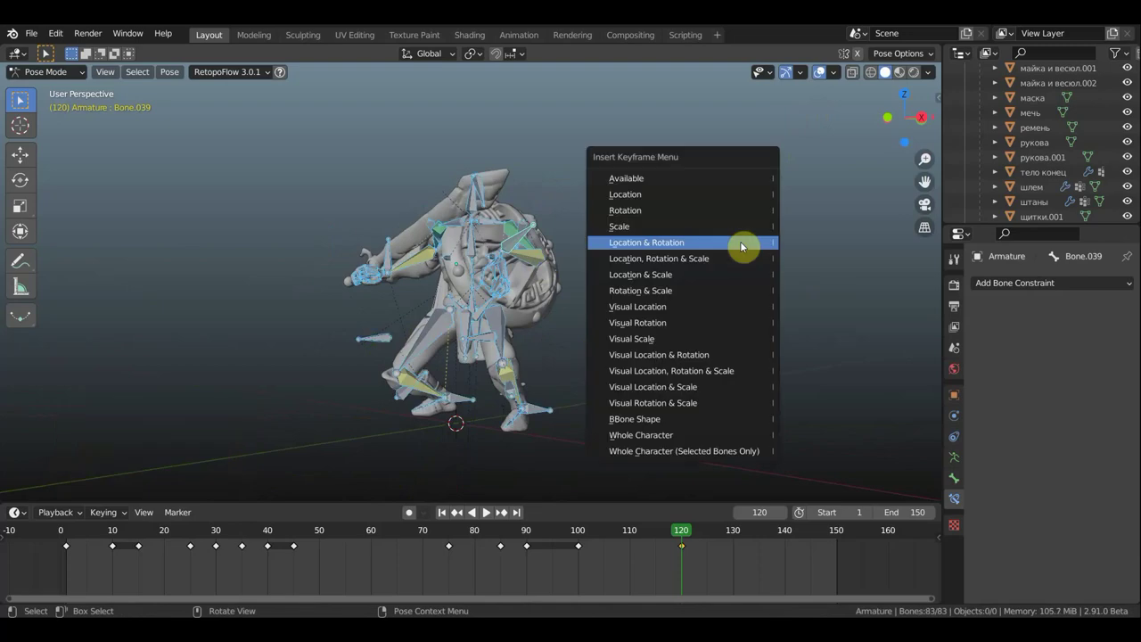
pyautogui.click(740, 243)
pyautogui.click(820, 71)
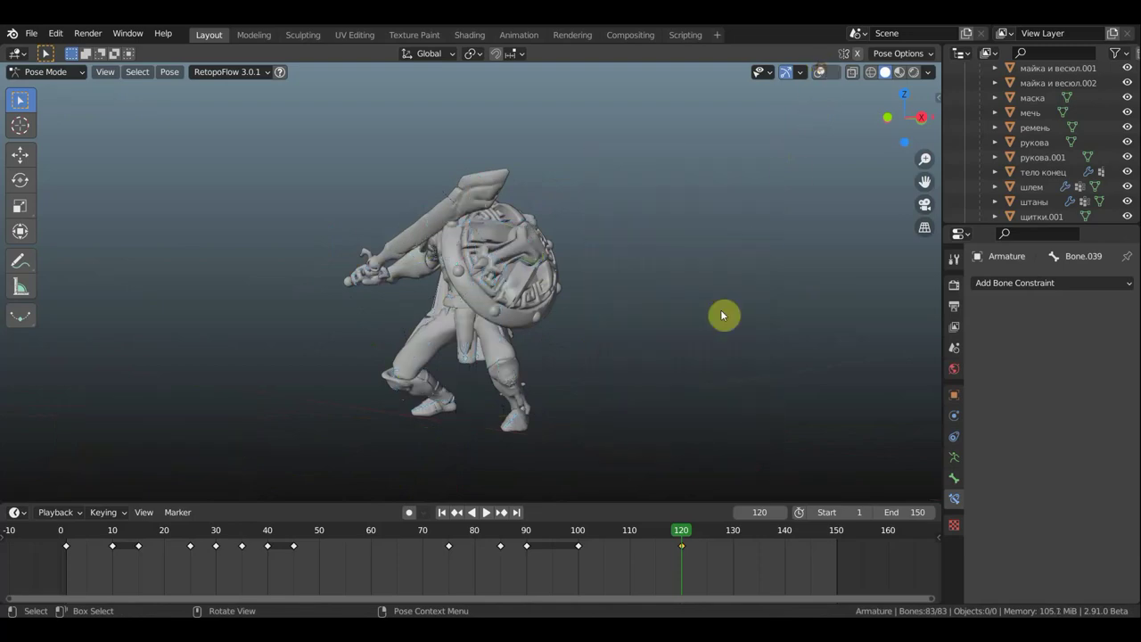
pyautogui.moveTo(756, 388)
pyautogui.mouseDown(button='middle')
pyautogui.moveTo(688, 337)
pyautogui.moveTo(729, 343)
pyautogui.moveTo(749, 366)
pyautogui.mouseUp(button='middle')
pyautogui.press('space')
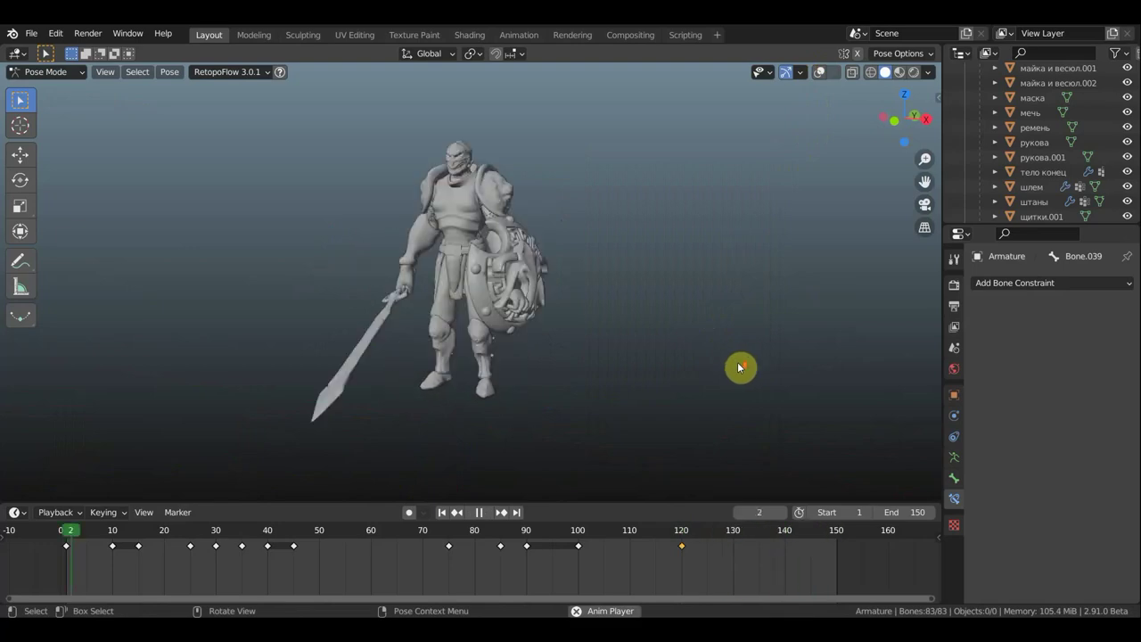
pyautogui.moveTo(636, 360); pyautogui.dragTo(613, 361, button='middle')
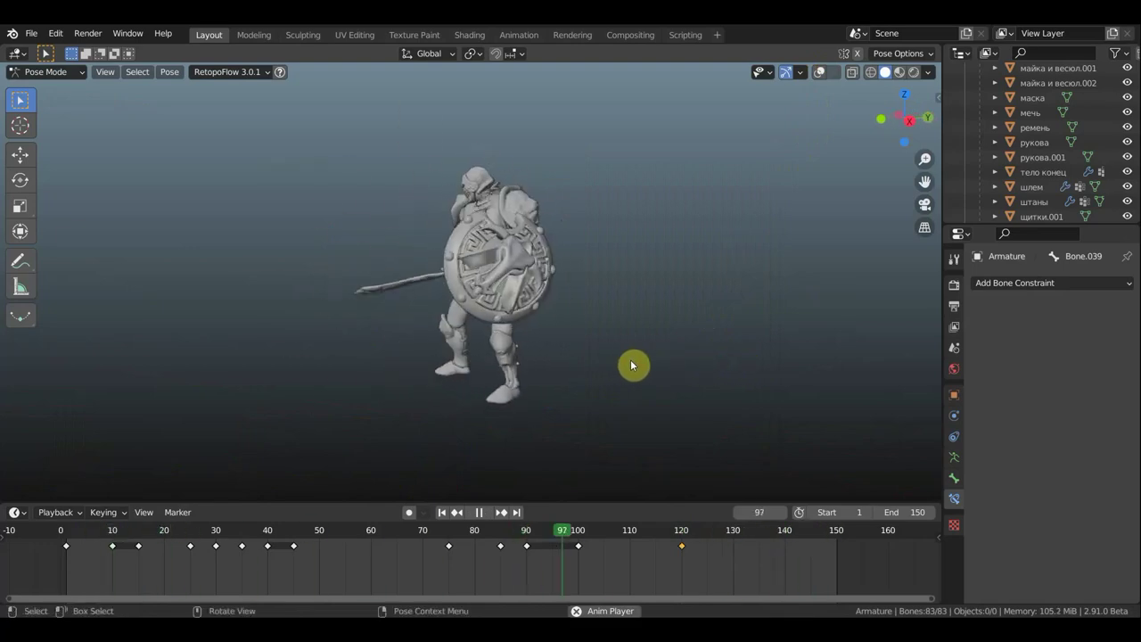
pyautogui.press('space')
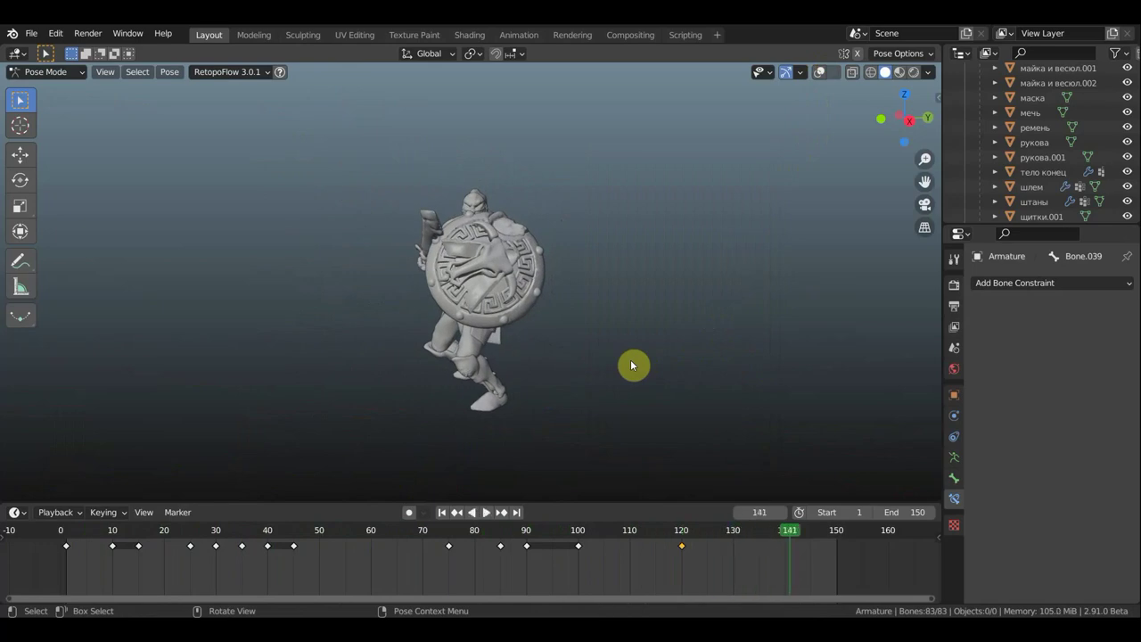
pyautogui.moveTo(599, 357)
pyautogui.mouseDown(button='middle')
pyautogui.moveTo(741, 362)
pyautogui.moveTo(635, 331)
pyautogui.moveTo(651, 395)
pyautogui.moveTo(609, 390)
pyautogui.moveTo(527, 336)
pyautogui.moveTo(313, 346)
pyautogui.mouseUp(button='middle')
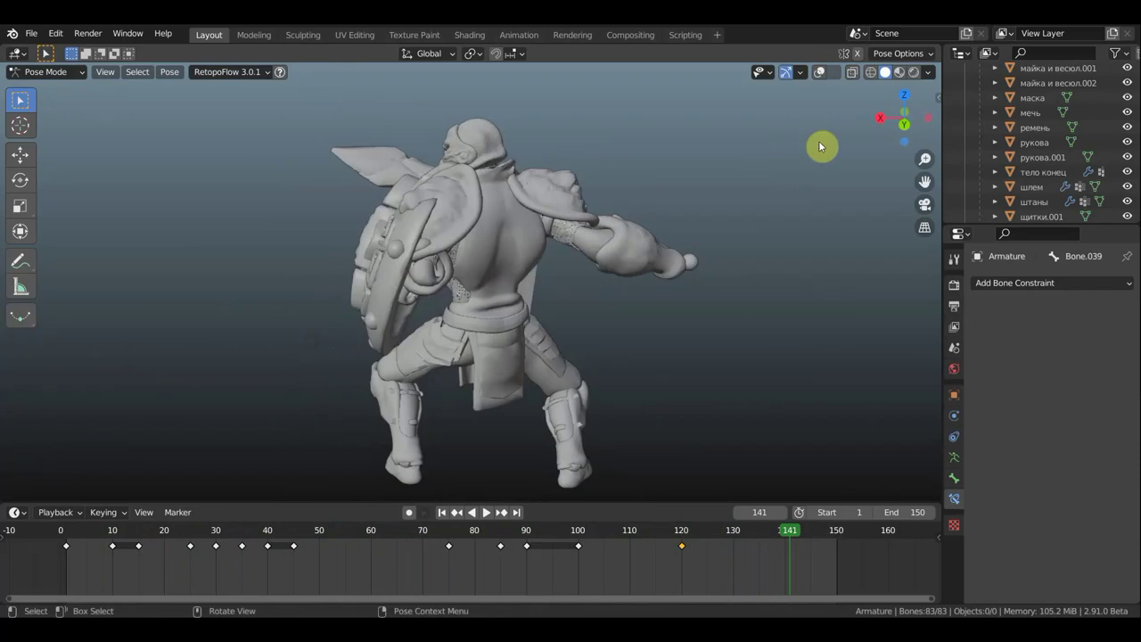
pyautogui.click(683, 533)
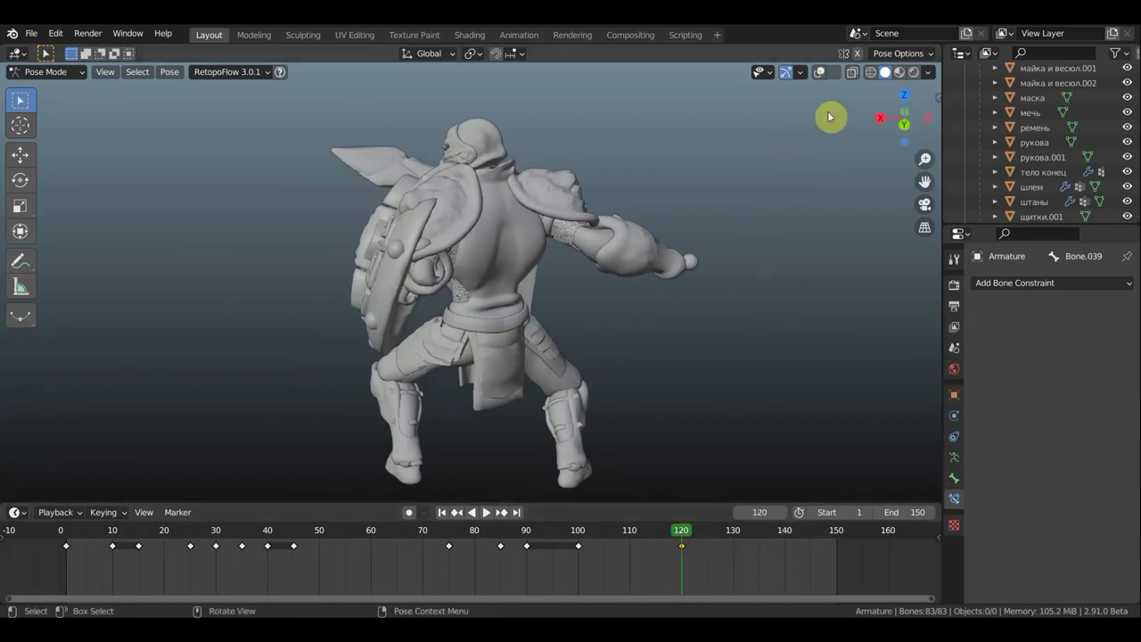
# Show the bones again and move the shield bone to a new position.
pyautogui.click(822, 73)
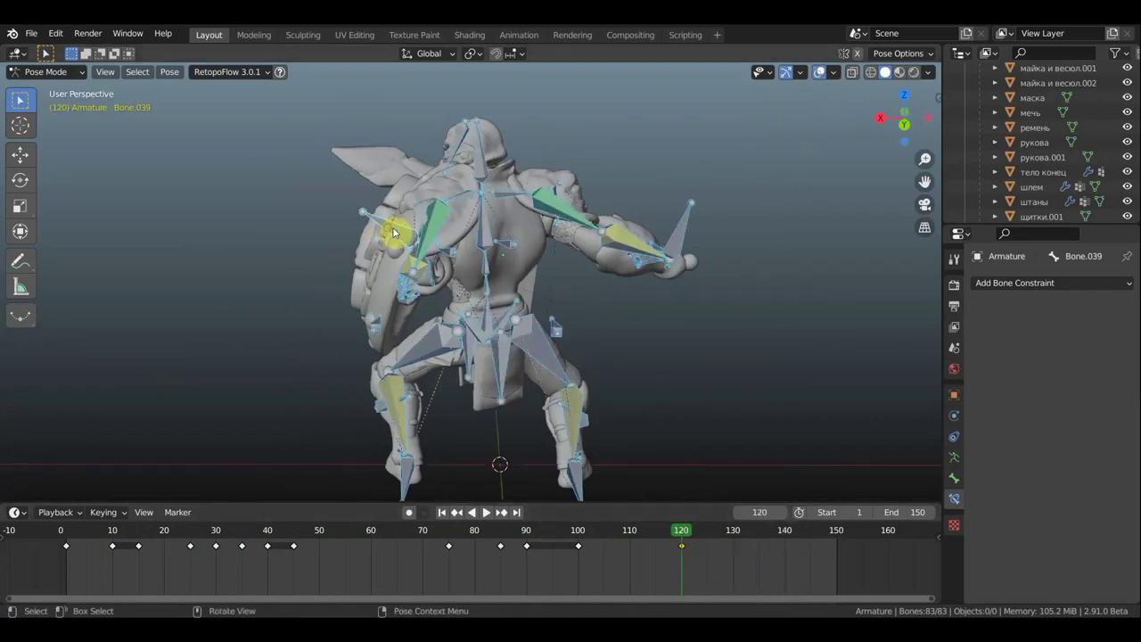
pyautogui.moveTo(605, 250); pyautogui.dragTo(595, 242)
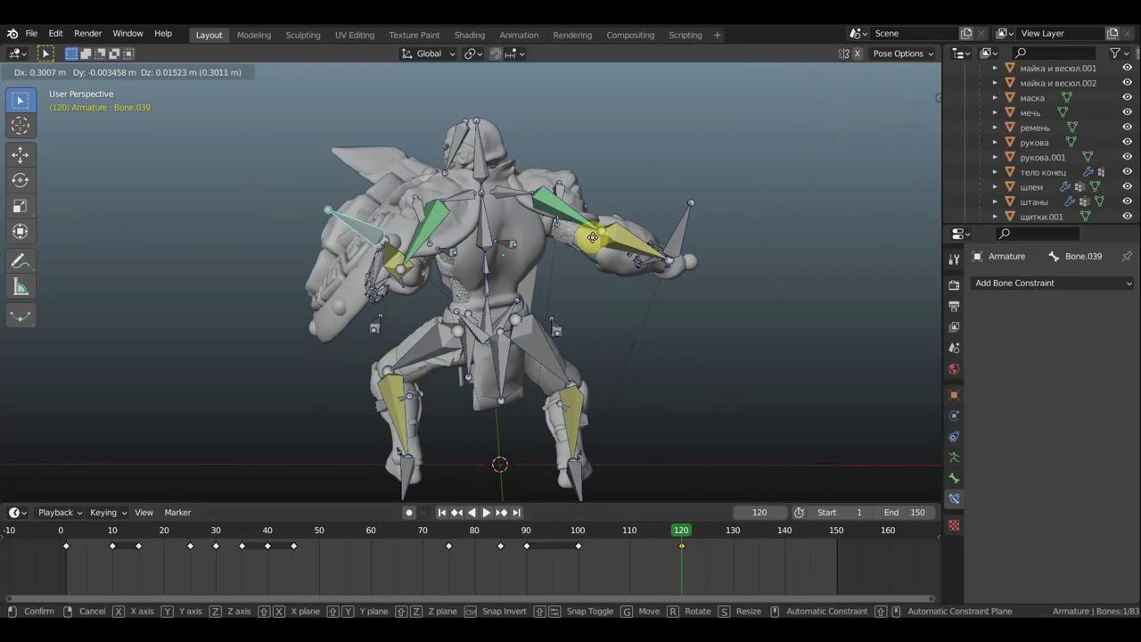
pyautogui.moveTo(596, 242)
pyautogui.mouseDown(button='middle')
pyautogui.moveTo(772, 298)
pyautogui.moveTo(904, 247)
pyautogui.moveTo(883, 256)
pyautogui.mouseUp(button='middle')
pyautogui.press('g')
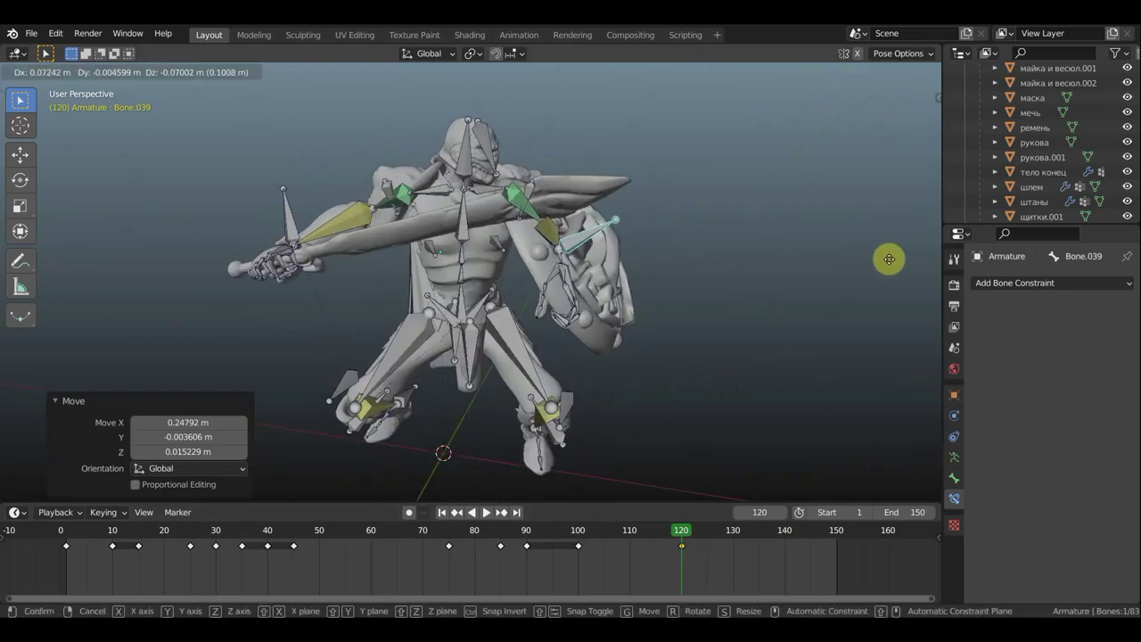
pyautogui.click(889, 259)
pyautogui.moveTo(838, 366)
pyautogui.mouseDown(button='middle')
pyautogui.moveTo(841, 323)
pyautogui.moveTo(561, 333)
pyautogui.moveTo(519, 359)
pyautogui.moveTo(415, 243)
pyautogui.mouseUp(button='middle')
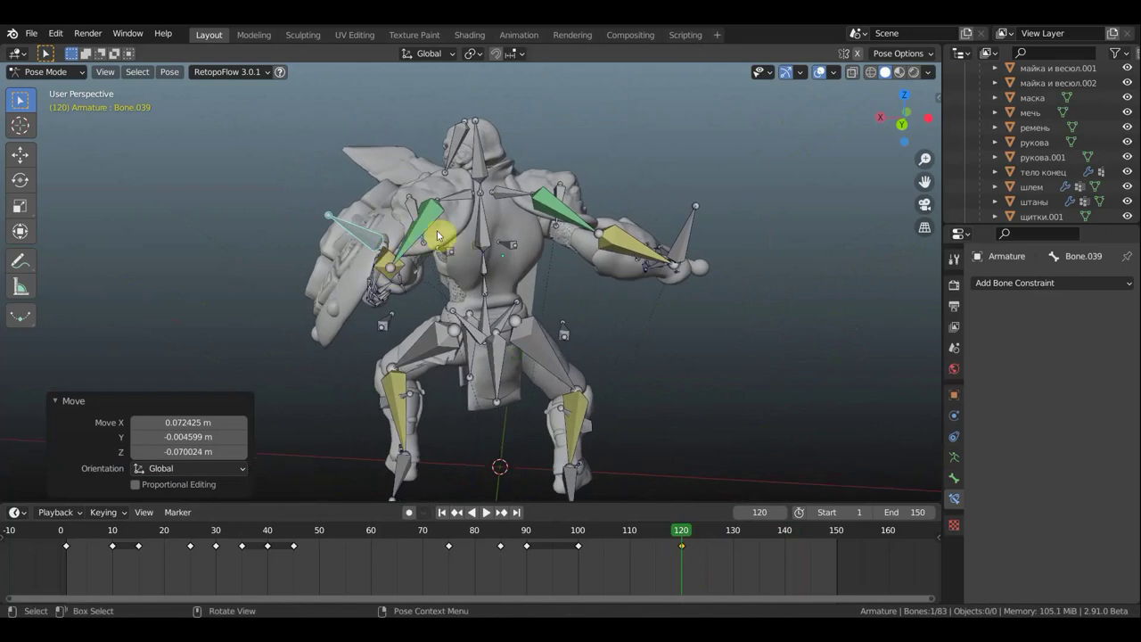
# Rotate Bone.016 on the shield arm by 43.6°.
pyautogui.click(438, 234)
pyautogui.scroll(2, 499, 228)
pyautogui.press('r')
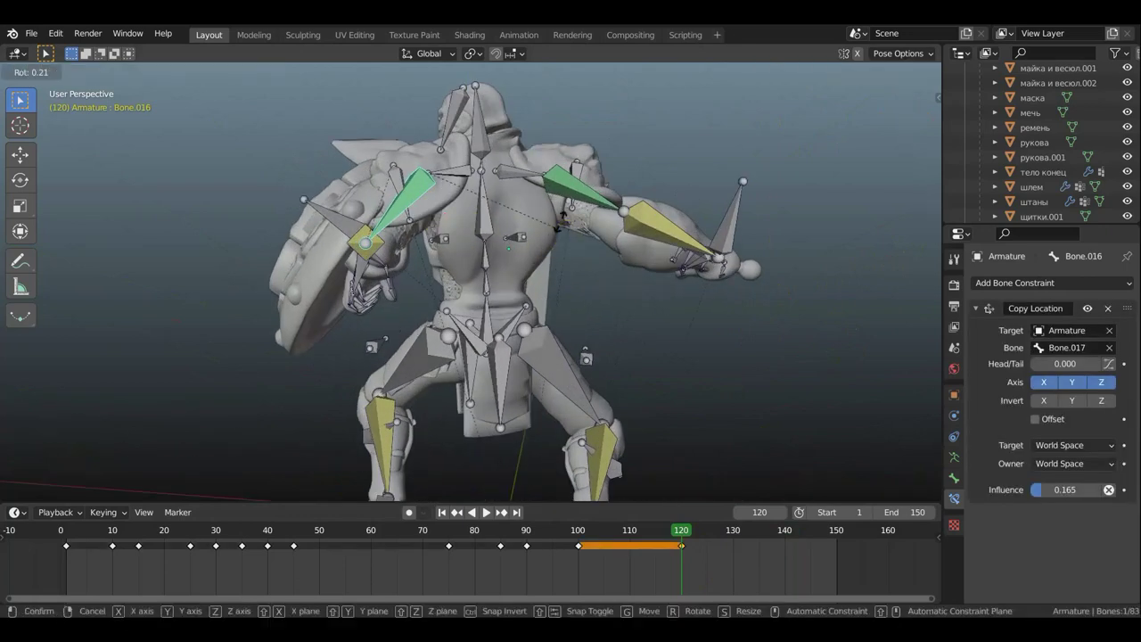
pyautogui.click(445, 174)
pyautogui.moveTo(452, 197)
pyautogui.mouseDown(button='middle')
pyautogui.moveTo(513, 221)
pyautogui.moveTo(412, 266)
pyautogui.mouseUp(button='middle')
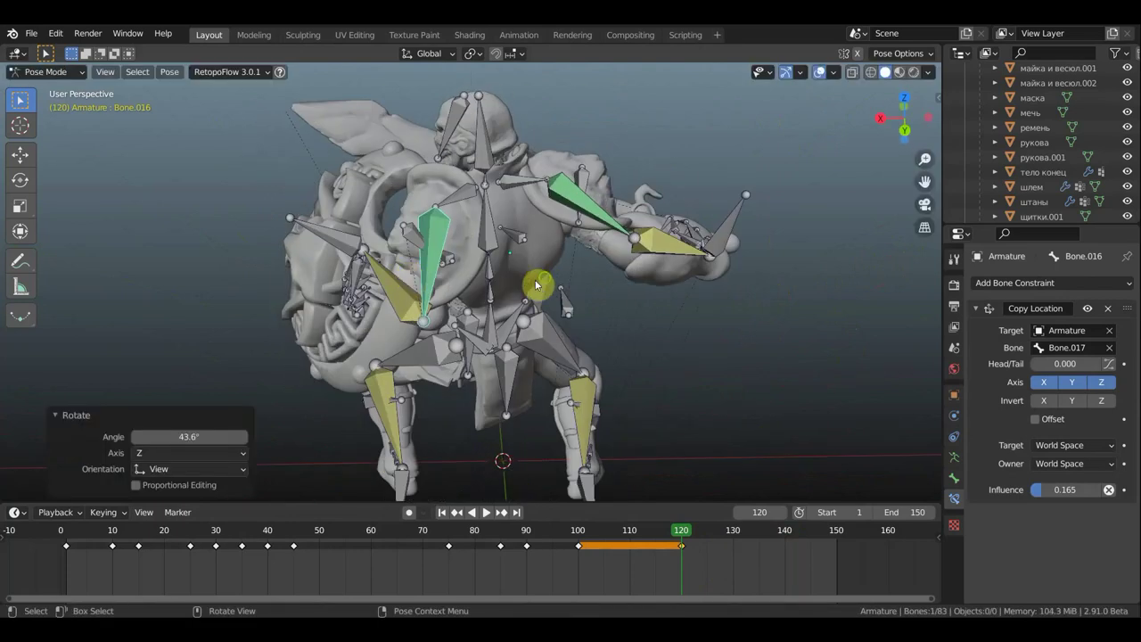
# Rotate Bone.017 on the shield arm by 20.5°.
pyautogui.click(537, 284)
pyautogui.moveTo(537, 285); pyautogui.dragTo(486, 353, button='middle')
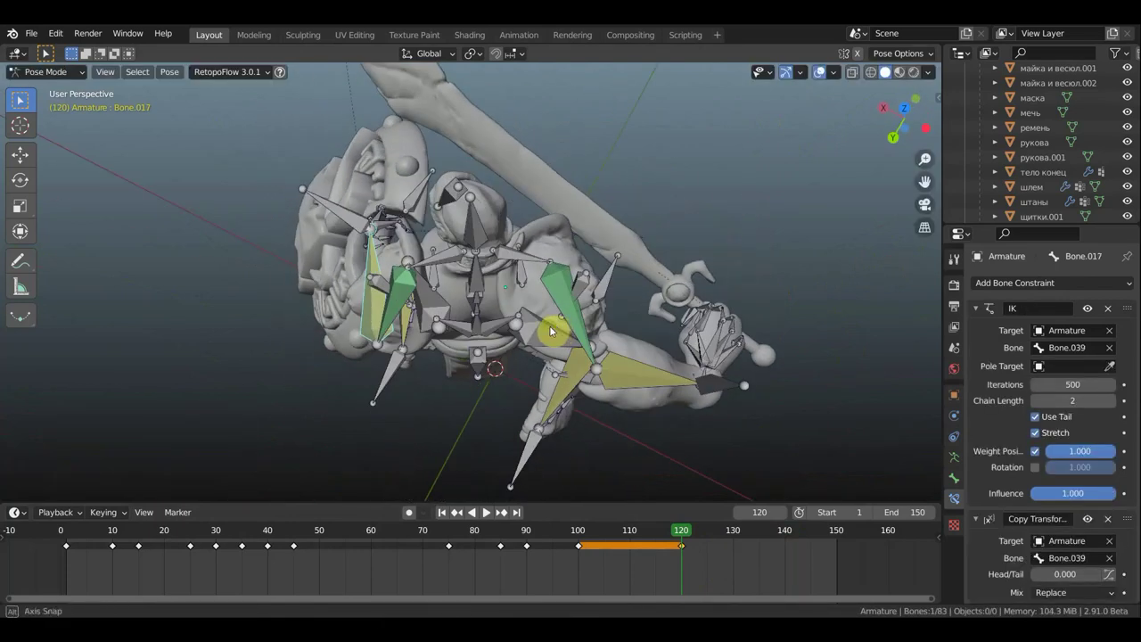
pyautogui.moveTo(550, 331)
pyautogui.mouseDown(button='middle')
pyautogui.moveTo(542, 305)
pyautogui.moveTo(499, 303)
pyautogui.mouseUp(button='middle')
pyautogui.press('r')
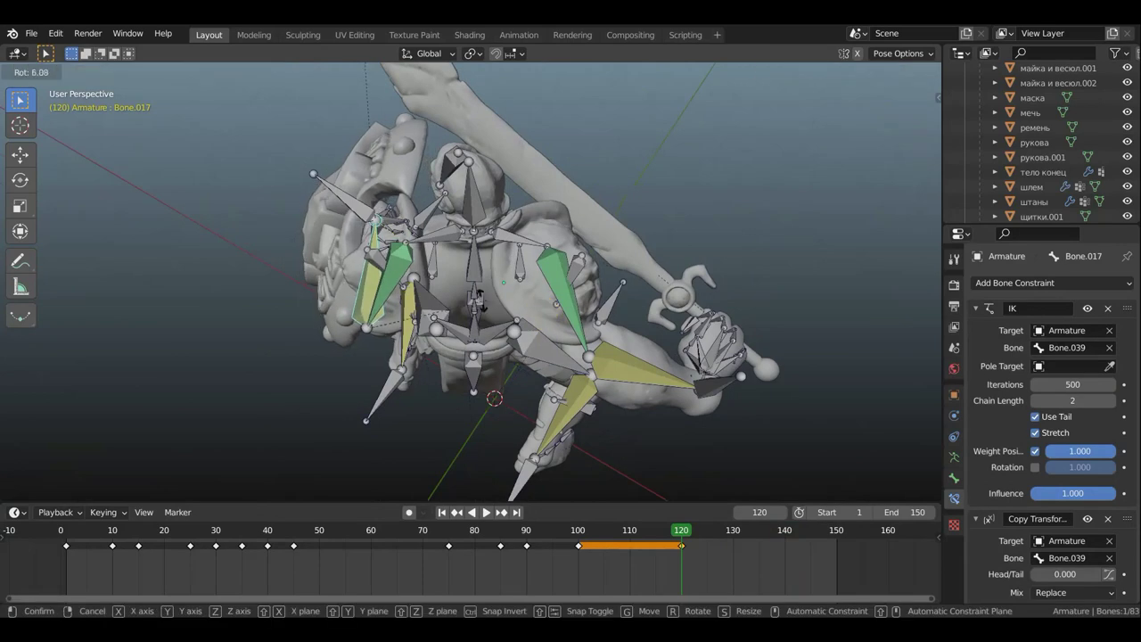
pyautogui.click(466, 298)
pyautogui.moveTo(467, 298)
pyautogui.mouseDown(button='middle')
pyautogui.moveTo(543, 199)
pyautogui.moveTo(712, 212)
pyautogui.mouseUp(button='middle')
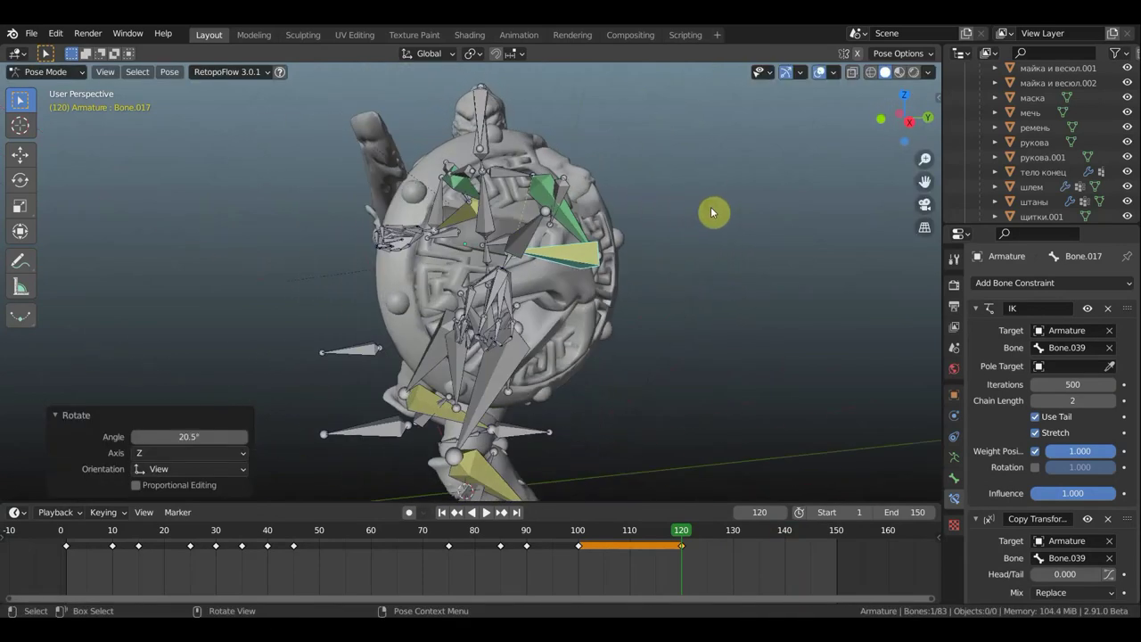
# Key location and rotation for all bones, hide the bones, and switch to material preview.
pyautogui.press('a')
pyautogui.press('i')
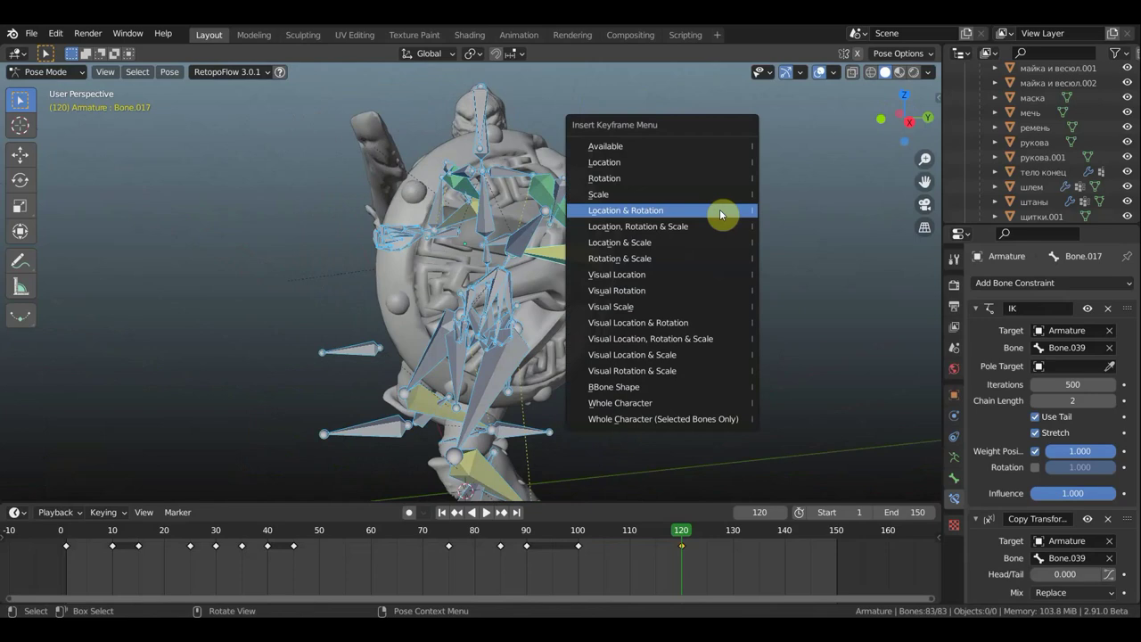
pyautogui.click(720, 211)
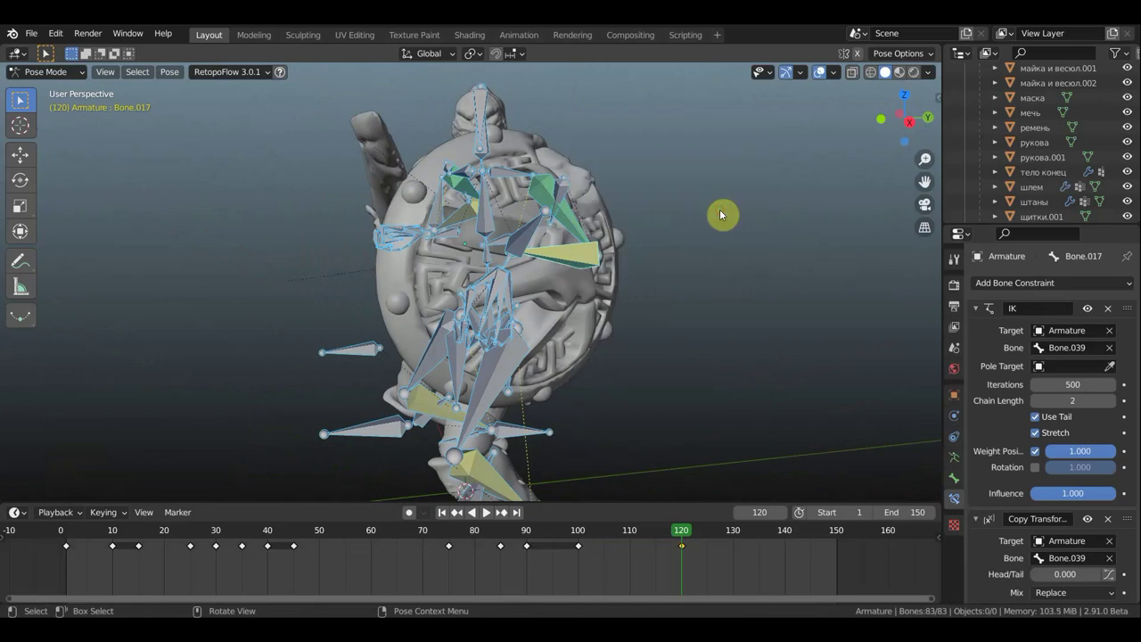
pyautogui.click(821, 71)
pyautogui.press('z')
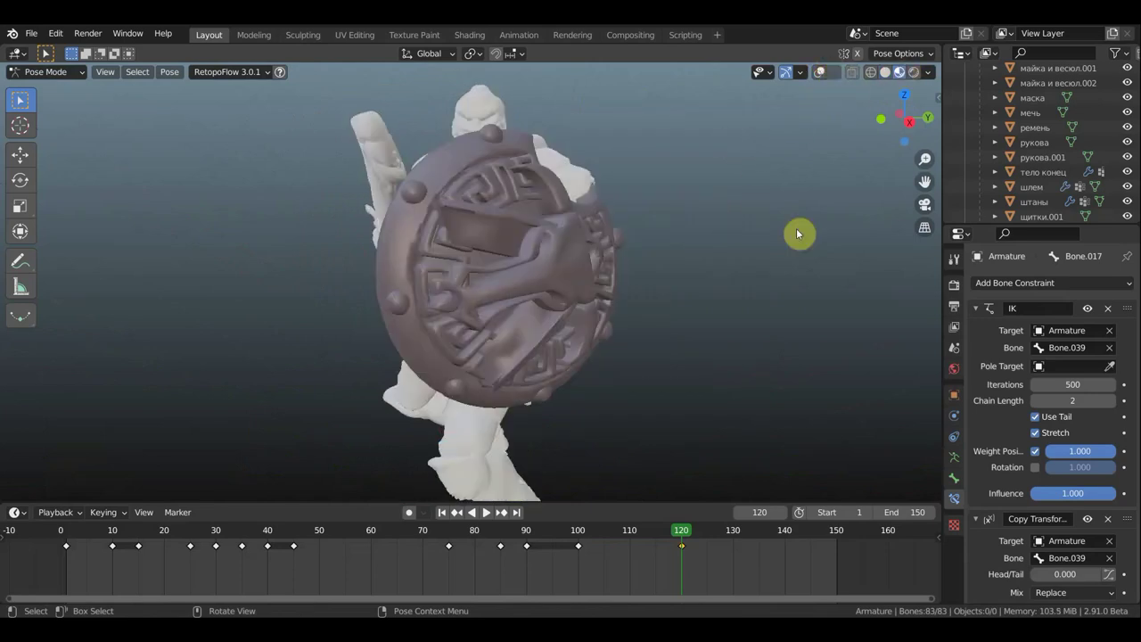
# Zoom in to inspect the legs and armour, then zoom out toward the shield side.
pyautogui.scroll(-3, 704, 259)
pyautogui.scroll(2, 660, 267)
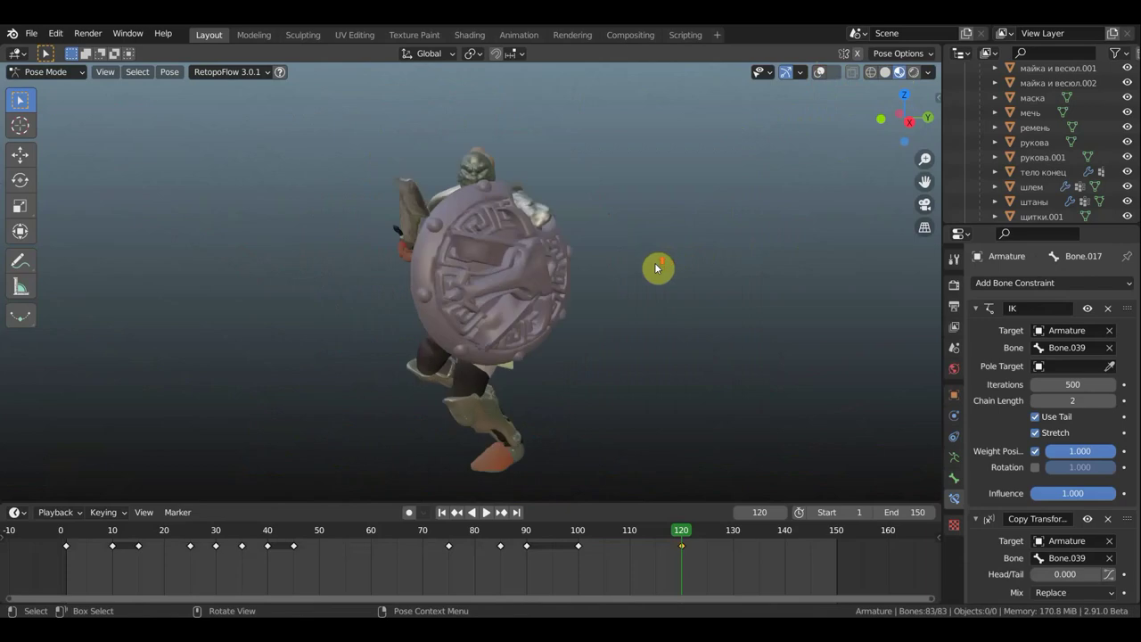
pyautogui.moveTo(657, 268)
pyautogui.mouseDown(button='middle')
pyautogui.moveTo(864, 250)
pyautogui.moveTo(579, 270)
pyautogui.moveTo(390, 252)
pyautogui.moveTo(736, 254)
pyautogui.mouseUp(button='middle')
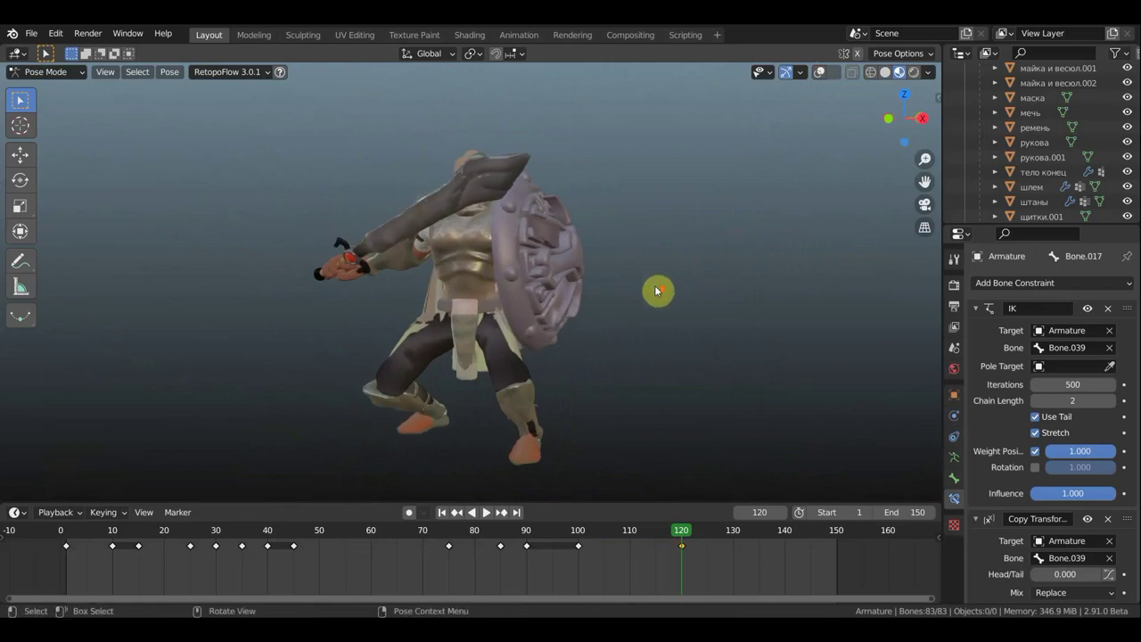
pyautogui.scroll(2, 677, 298)
pyautogui.scroll(2, 754, 166)
pyautogui.scroll(2, 423, 312)
pyautogui.scroll(2, 430, 314)
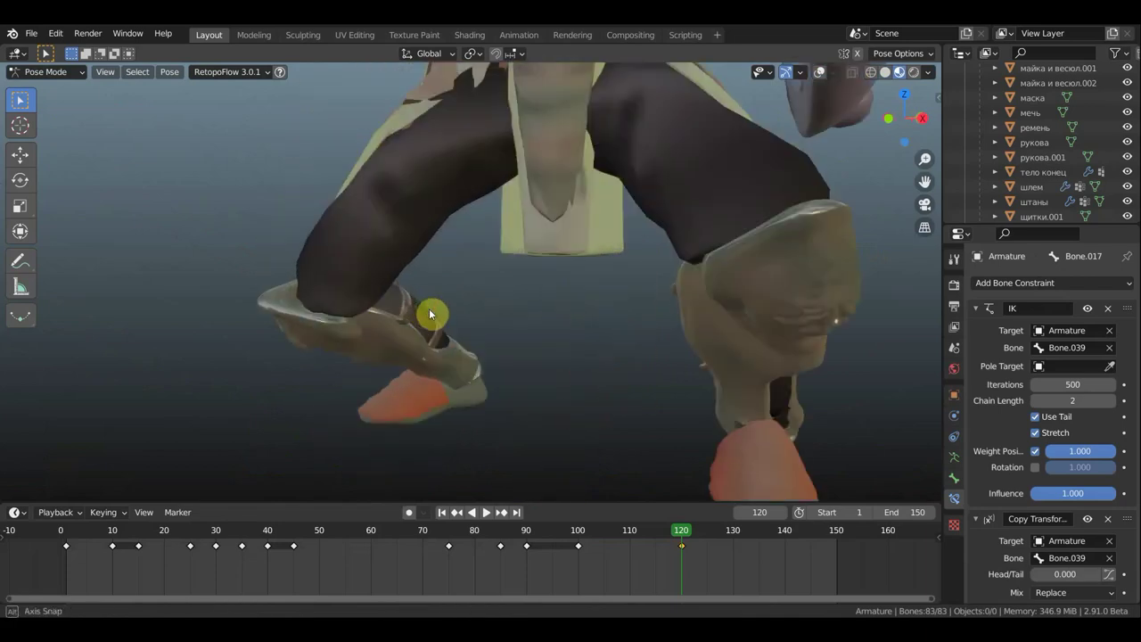
pyautogui.moveTo(430, 314)
pyautogui.mouseDown(button='middle')
pyautogui.moveTo(479, 321)
pyautogui.moveTo(517, 353)
pyautogui.moveTo(657, 213)
pyautogui.moveTo(601, 109)
pyautogui.moveTo(499, 101)
pyautogui.moveTo(477, 106)
pyautogui.moveTo(474, 119)
pyautogui.moveTo(363, 133)
pyautogui.mouseUp(button='middle')
pyautogui.scroll(-2, 364, 133)
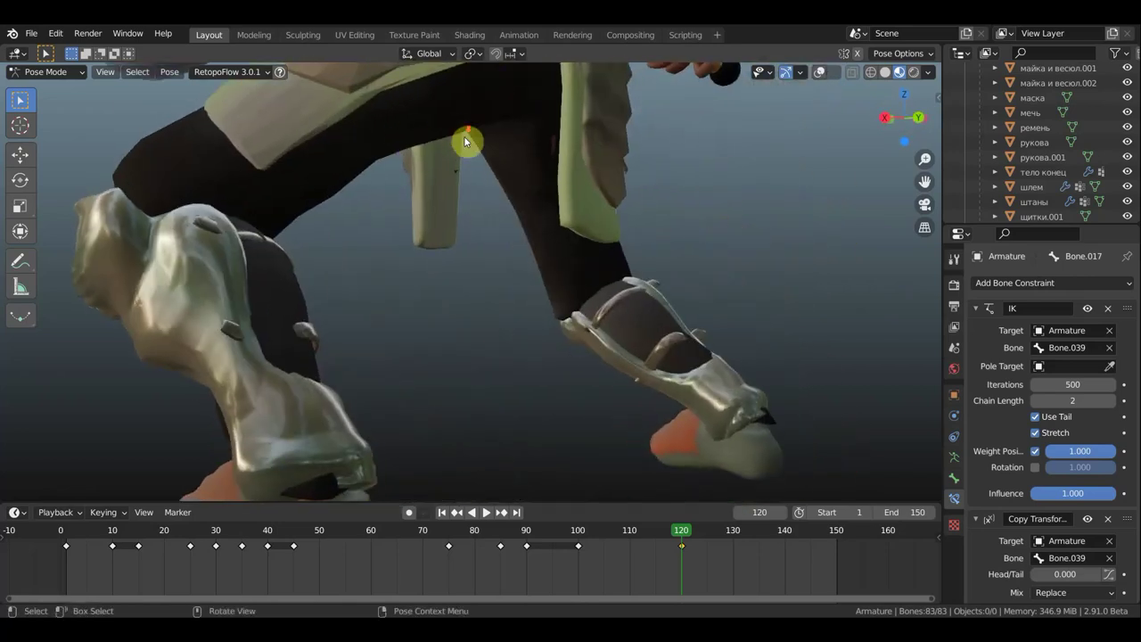
pyautogui.scroll(-3, 469, 143)
pyautogui.scroll(-2, 471, 158)
pyautogui.scroll(-2, 545, 178)
pyautogui.moveTo(561, 277)
pyautogui.mouseDown(button='middle')
pyautogui.moveTo(621, 309)
pyautogui.moveTo(719, 319)
pyautogui.moveTo(674, 324)
pyautogui.moveTo(658, 364)
pyautogui.moveTo(537, 373)
pyautogui.moveTo(507, 367)
pyautogui.moveTo(555, 331)
pyautogui.moveTo(693, 341)
pyautogui.moveTo(559, 310)
pyautogui.moveTo(395, 313)
pyautogui.moveTo(575, 315)
pyautogui.mouseUp(button='middle')
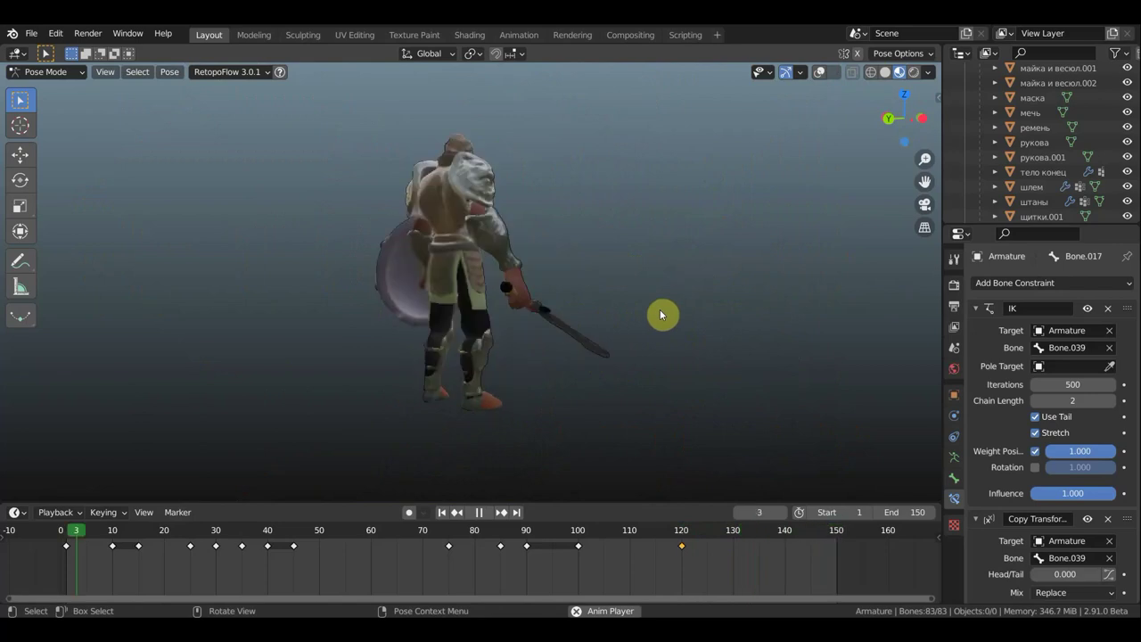
# Replay the animation and set the current frame to about 115.
pyautogui.press('space')
pyautogui.moveTo(661, 312)
pyautogui.mouseDown(button='middle')
pyautogui.moveTo(321, 339)
pyautogui.moveTo(280, 336)
pyautogui.moveTo(284, 323)
pyautogui.moveTo(267, 318)
pyautogui.mouseUp(button='middle')
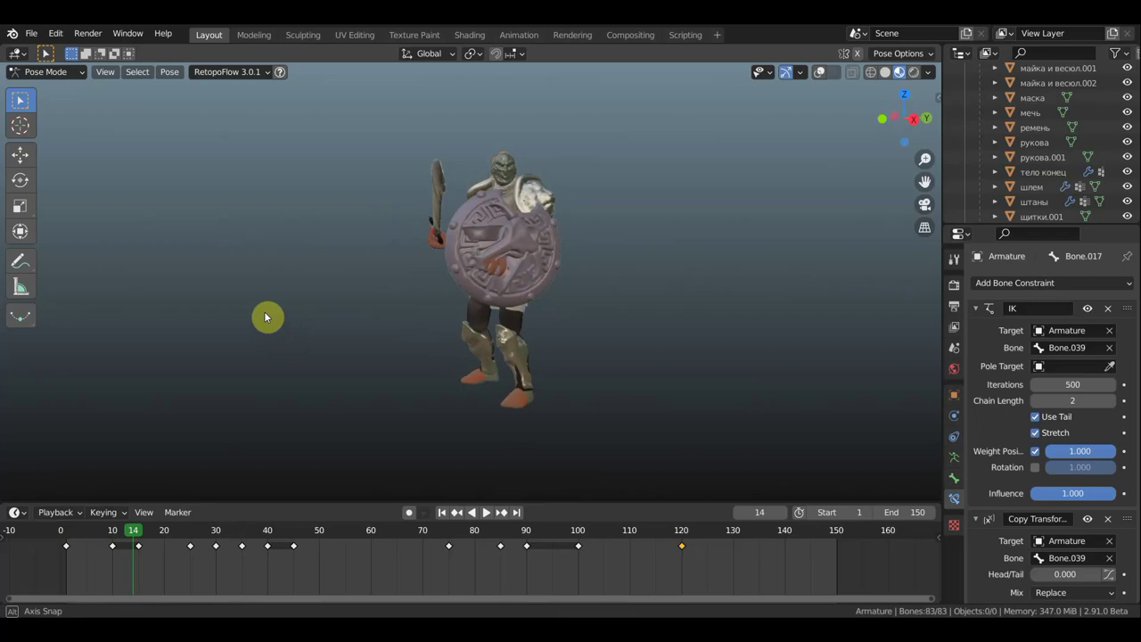
pyautogui.press('space')
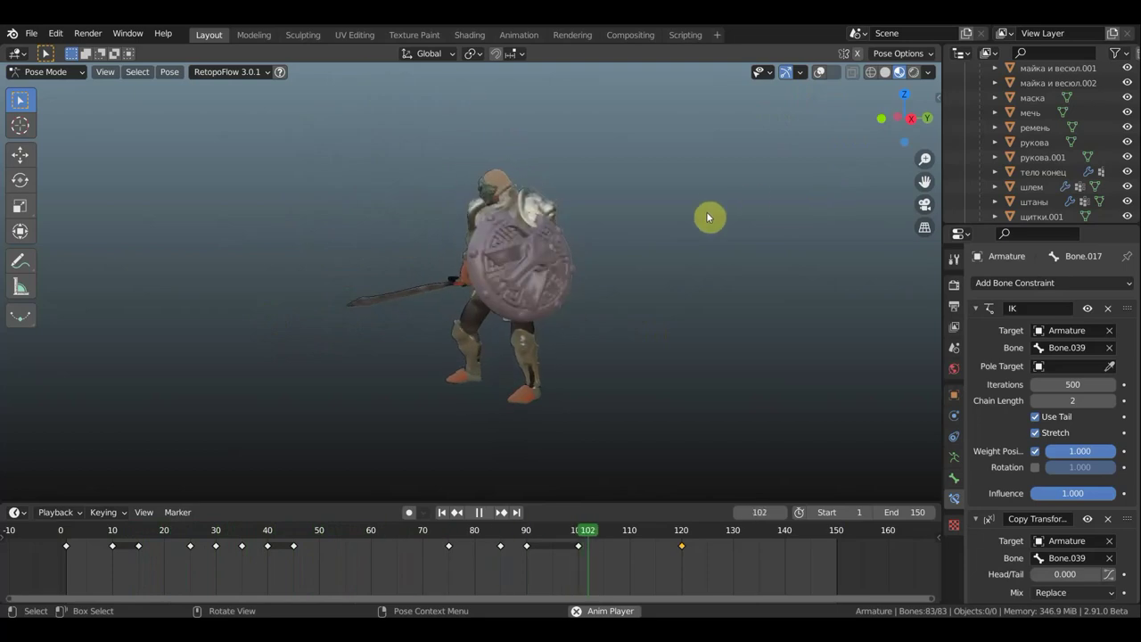
pyautogui.click(478, 515)
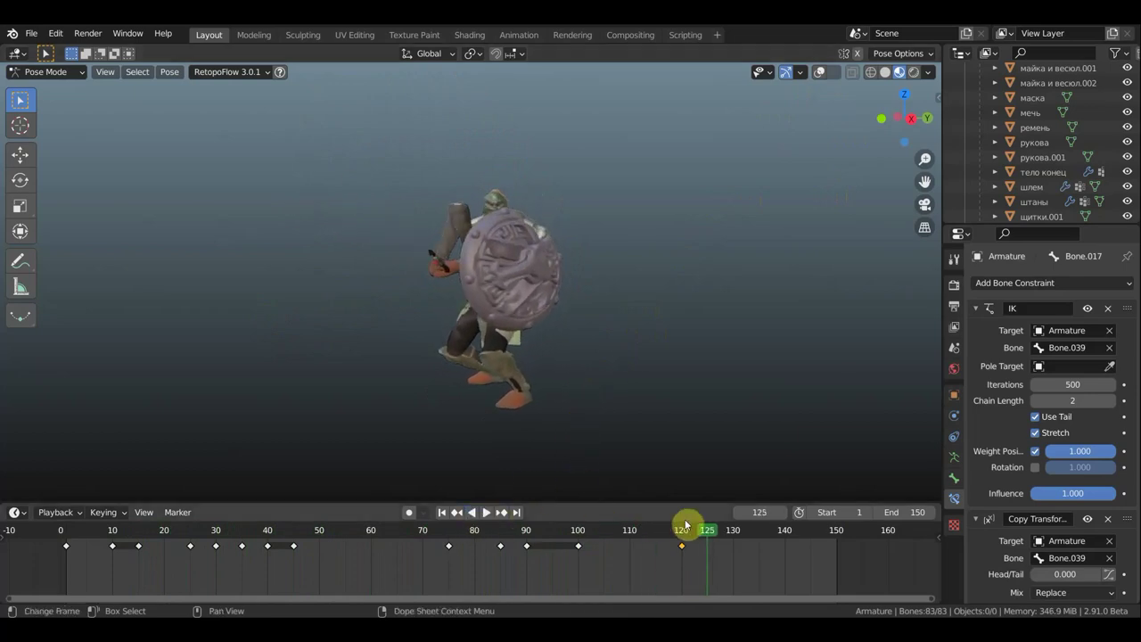
pyautogui.moveTo(625, 538); pyautogui.dragTo(584, 522)
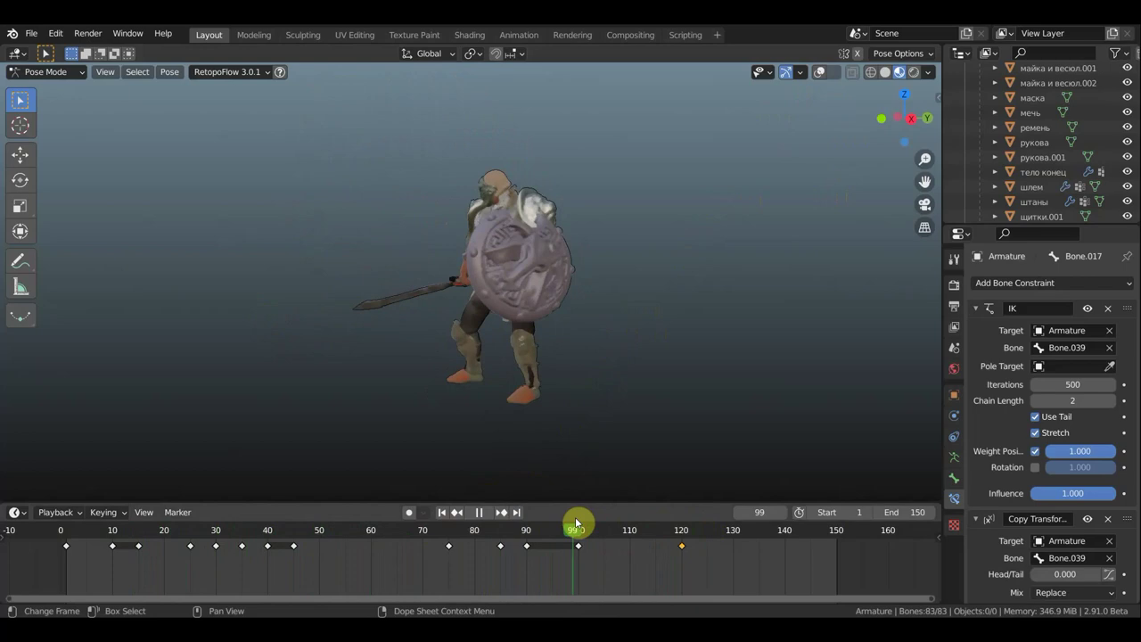
pyautogui.moveTo(576, 524)
pyautogui.mouseDown()
pyautogui.moveTo(649, 526)
pyautogui.moveTo(631, 526)
pyautogui.mouseUp()
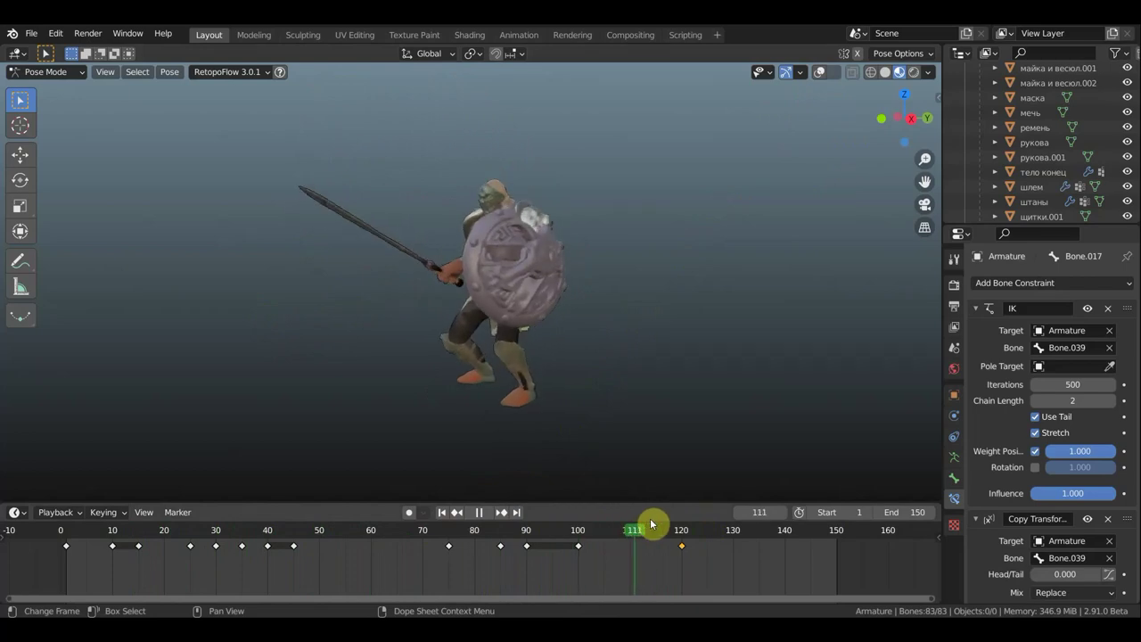
pyautogui.click(651, 524)
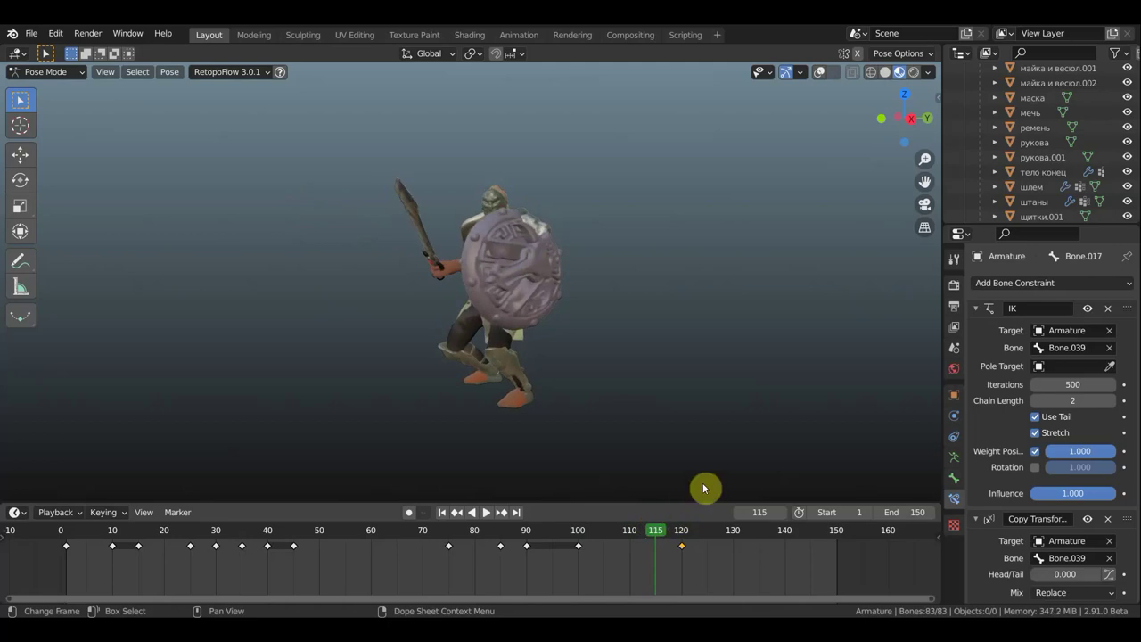
# Key location and rotation at frame 115, slide the key earlier, and replay from frame 60.
pyautogui.press('i')
pyautogui.click(712, 396)
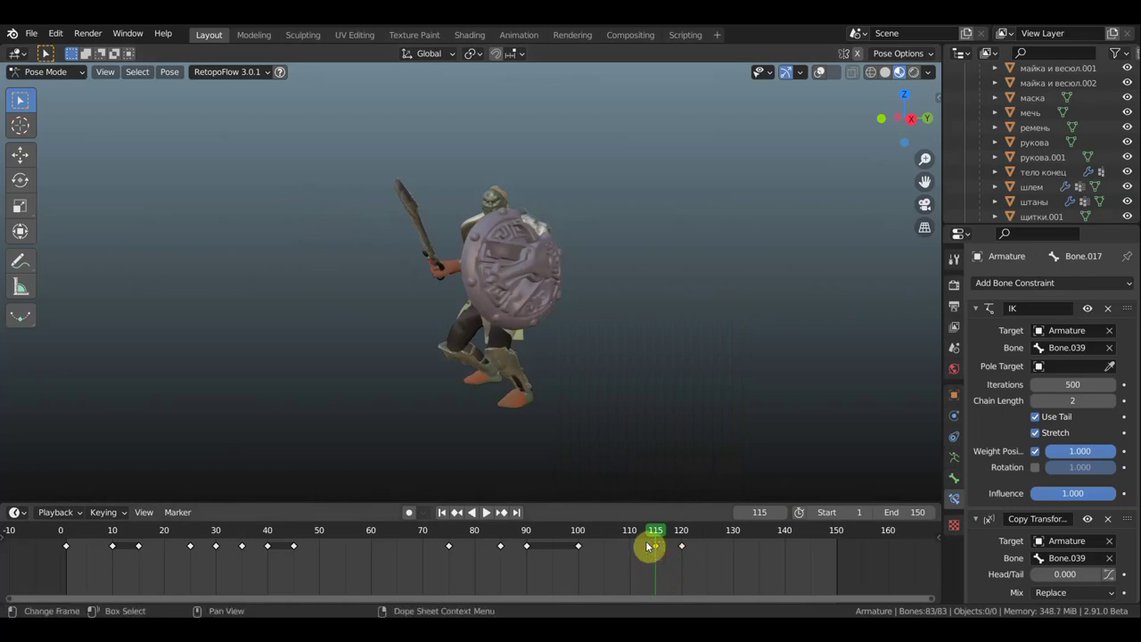
pyautogui.moveTo(650, 547); pyautogui.dragTo(615, 542)
pyautogui.press('space')
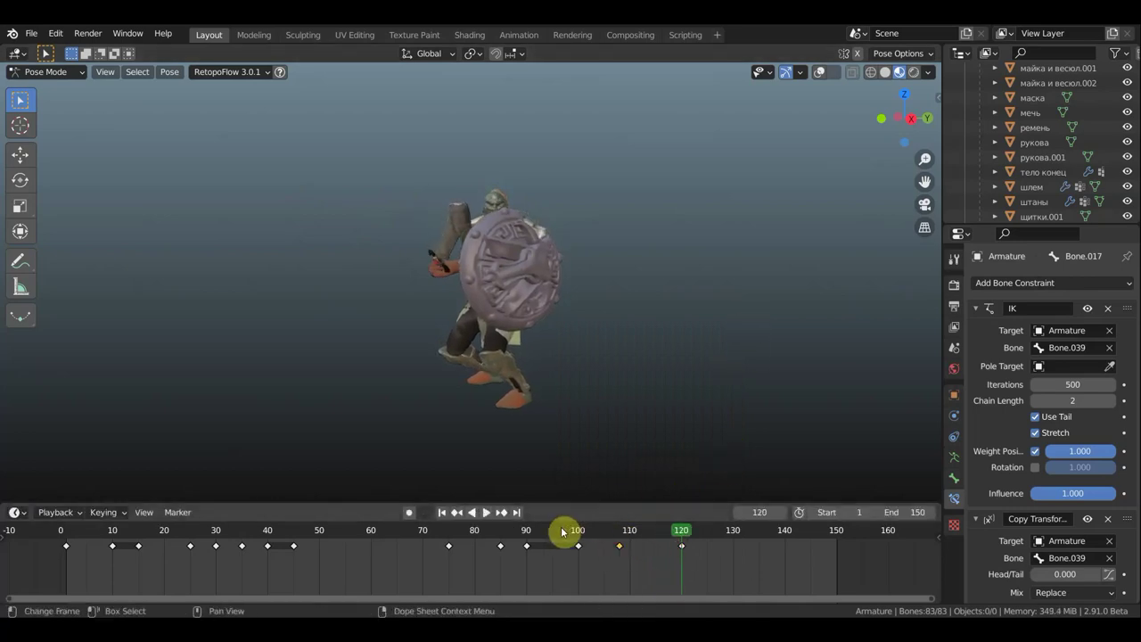
pyautogui.click(369, 535)
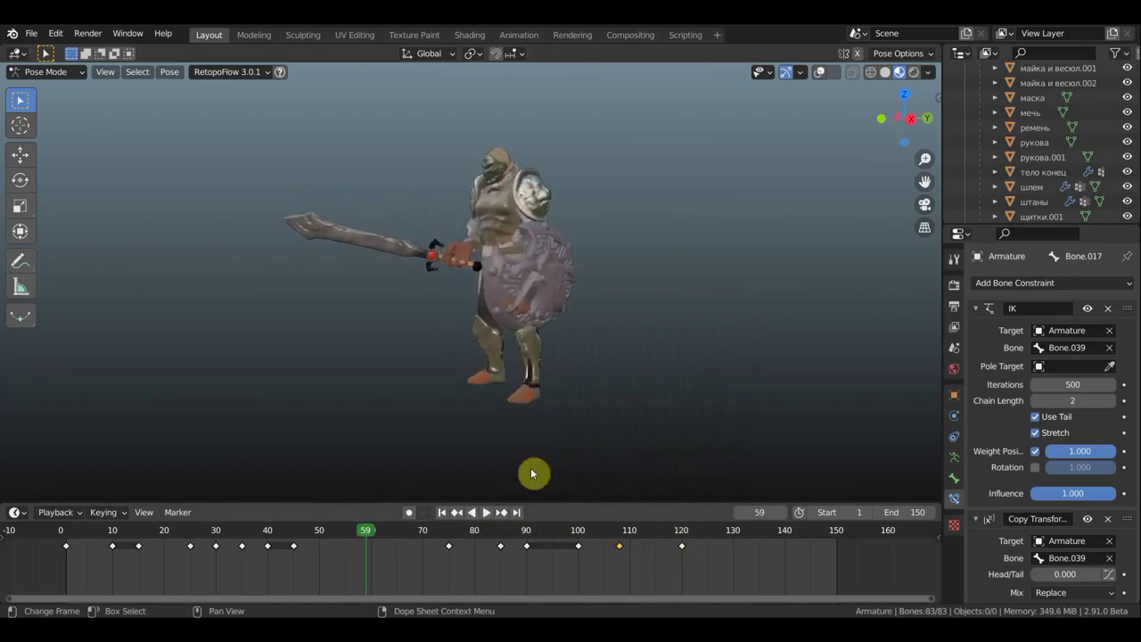
pyautogui.press('space')
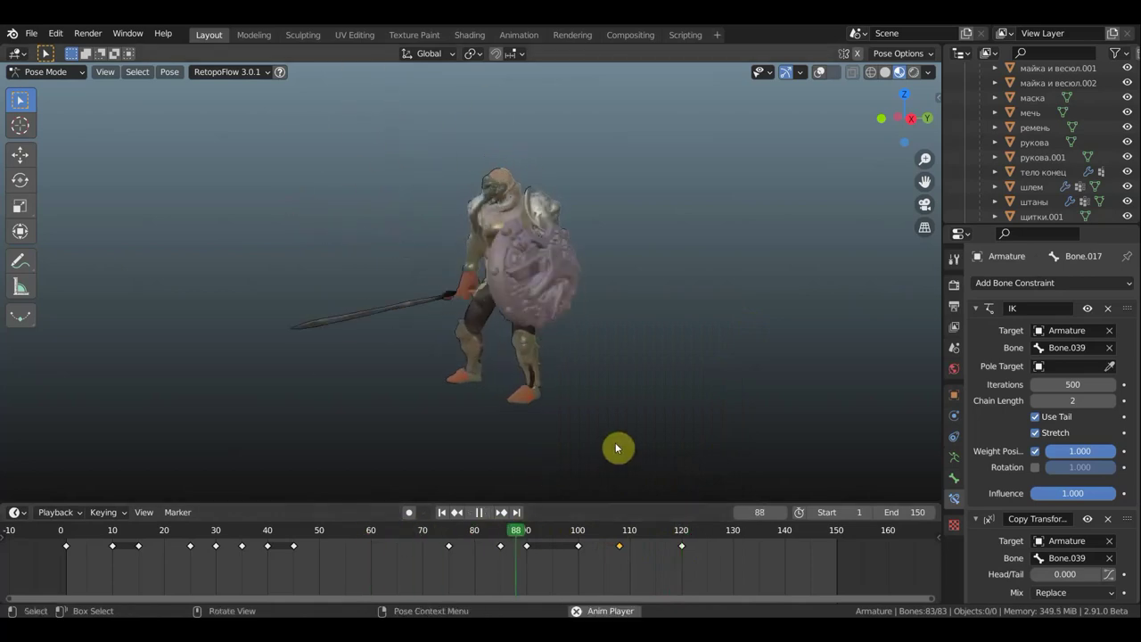
pyautogui.press('space')
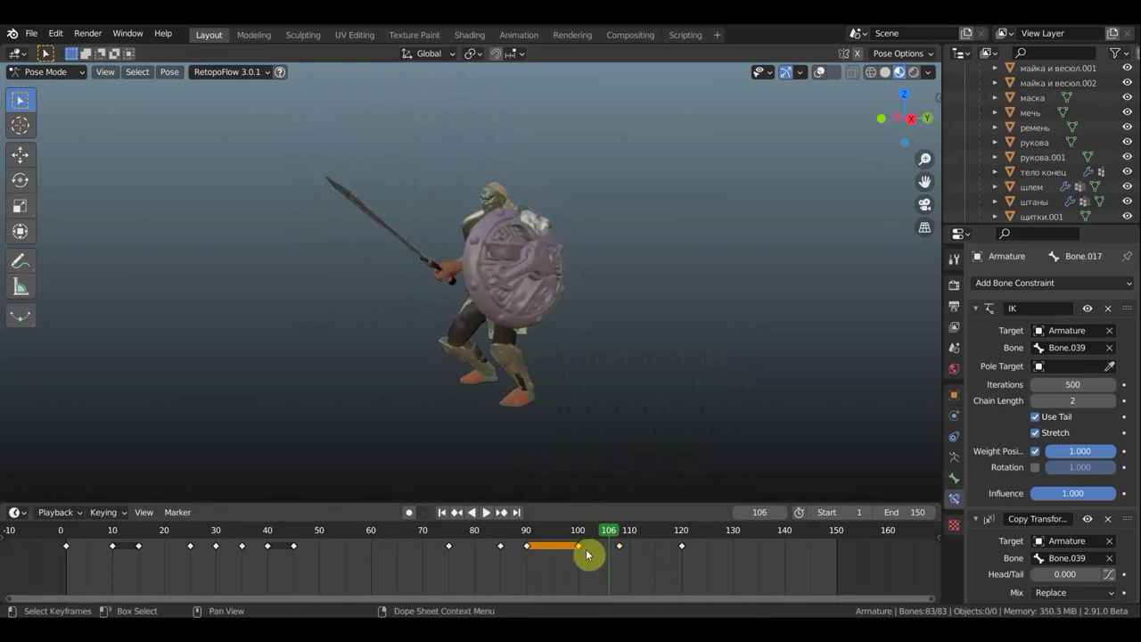
# Slide the held keys around frames 93–101 a few frames so they sit closer together.
pyautogui.moveTo(586, 552); pyautogui.dragTo(563, 541)
pyautogui.click(617, 559)
pyautogui.press('g')
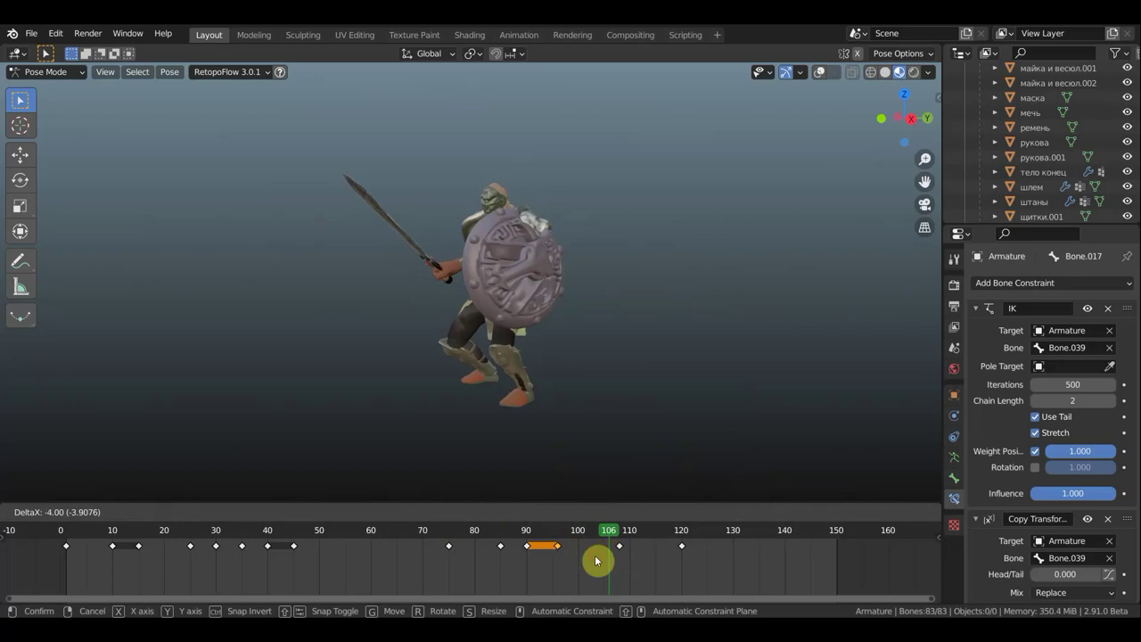
pyautogui.click(596, 560)
pyautogui.press('g')
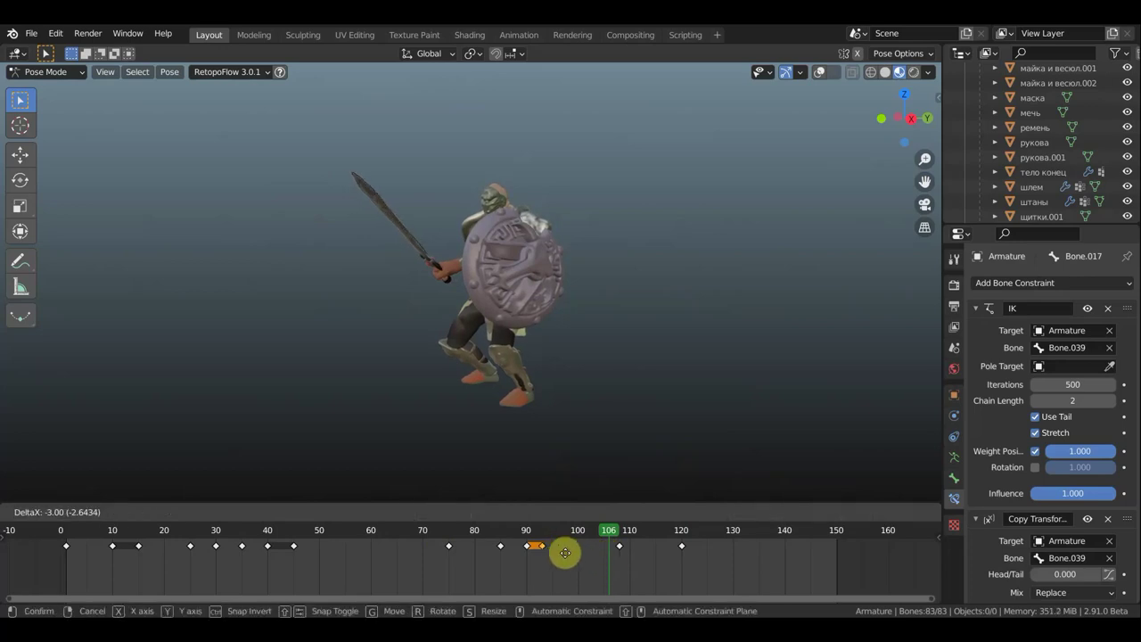
pyautogui.click(564, 558)
pyautogui.press('g')
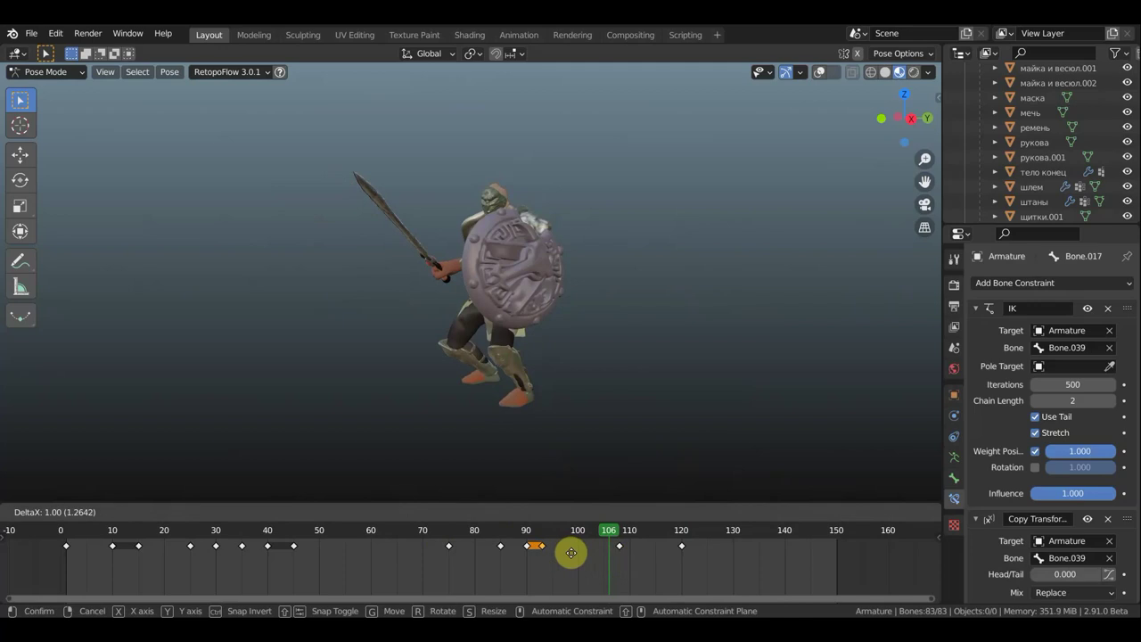
pyautogui.click(573, 558)
pyautogui.press('Right')
pyautogui.press('Right')
pyautogui.press('Right')
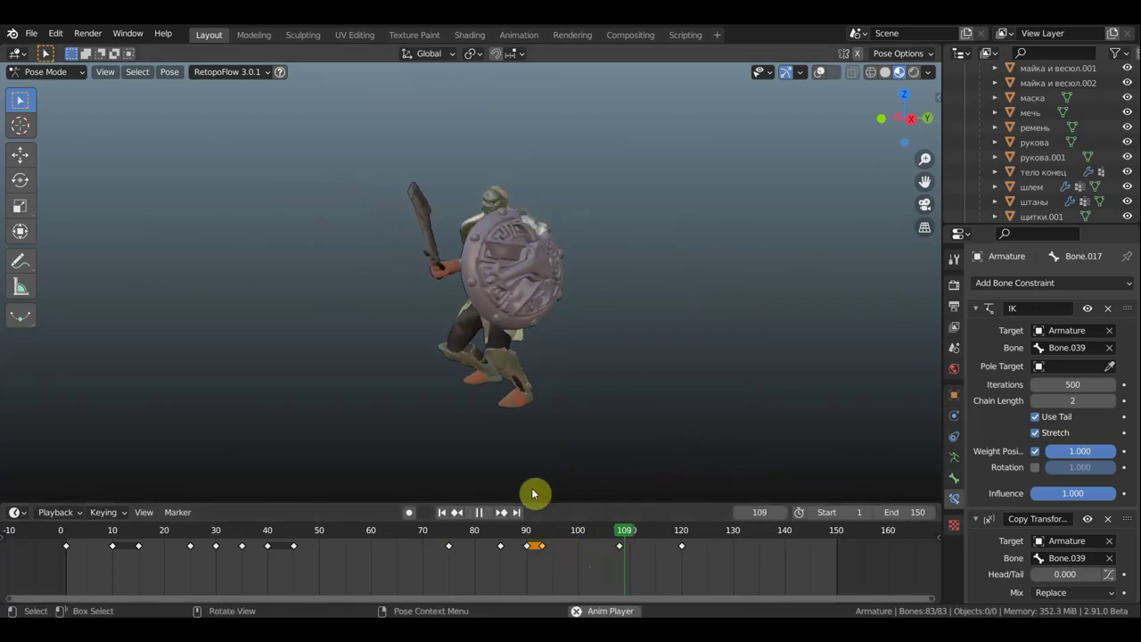
# Check the timing, then move the frame-120 key 17 frames earlier to about frame 103 and replay.
pyautogui.press('space')
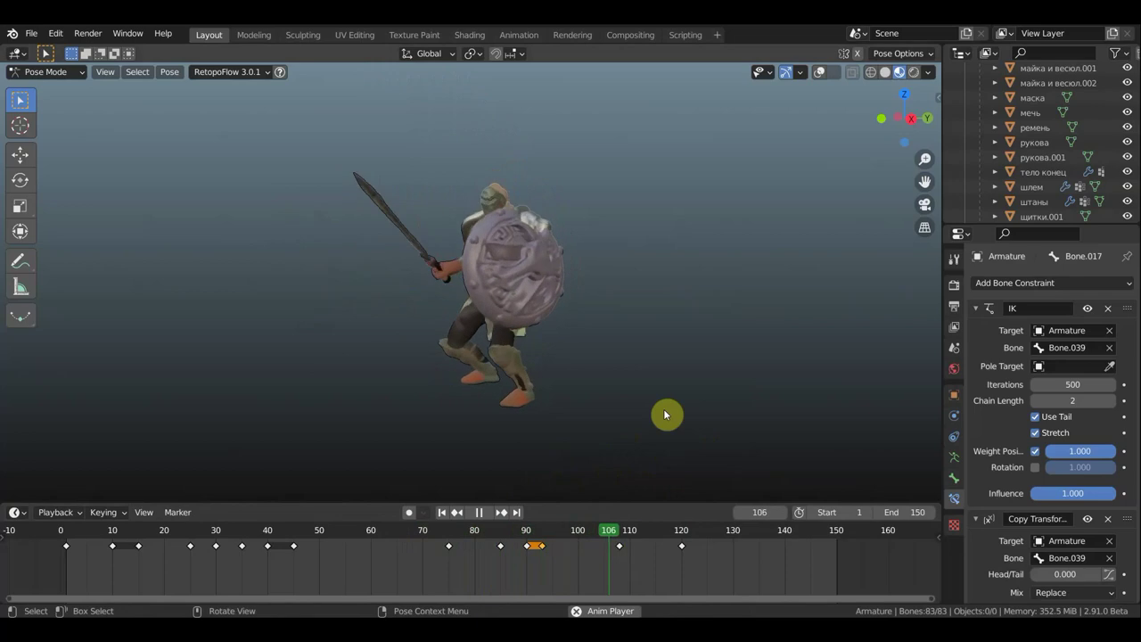
pyautogui.press('space')
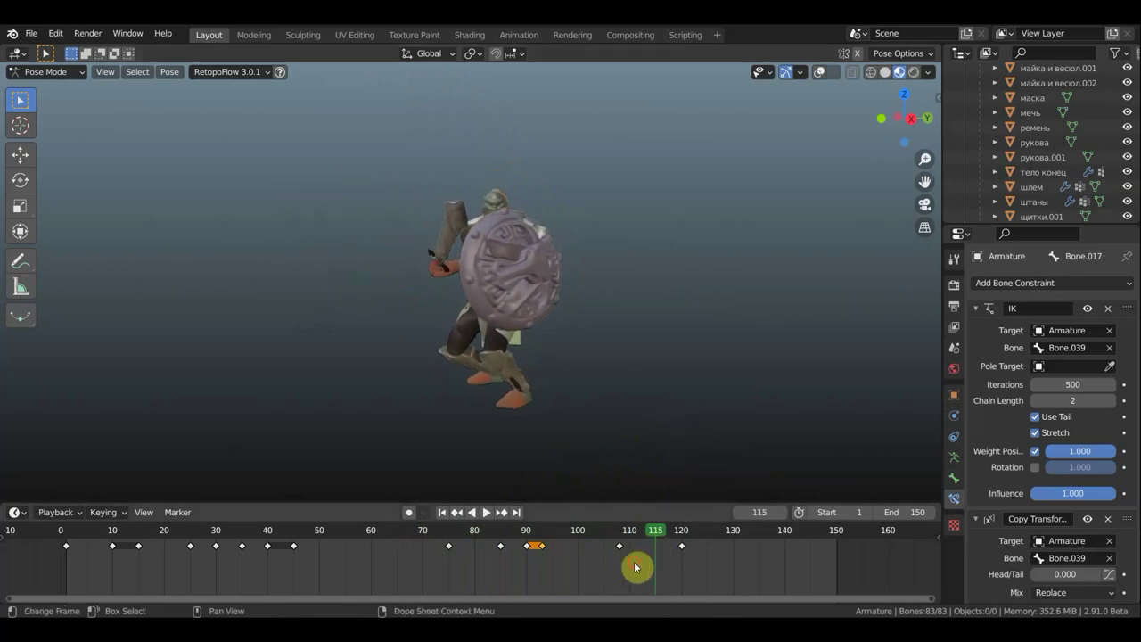
pyautogui.moveTo(636, 567)
pyautogui.mouseDown()
pyautogui.moveTo(609, 554)
pyautogui.moveTo(614, 544)
pyautogui.moveTo(584, 540)
pyautogui.mouseUp()
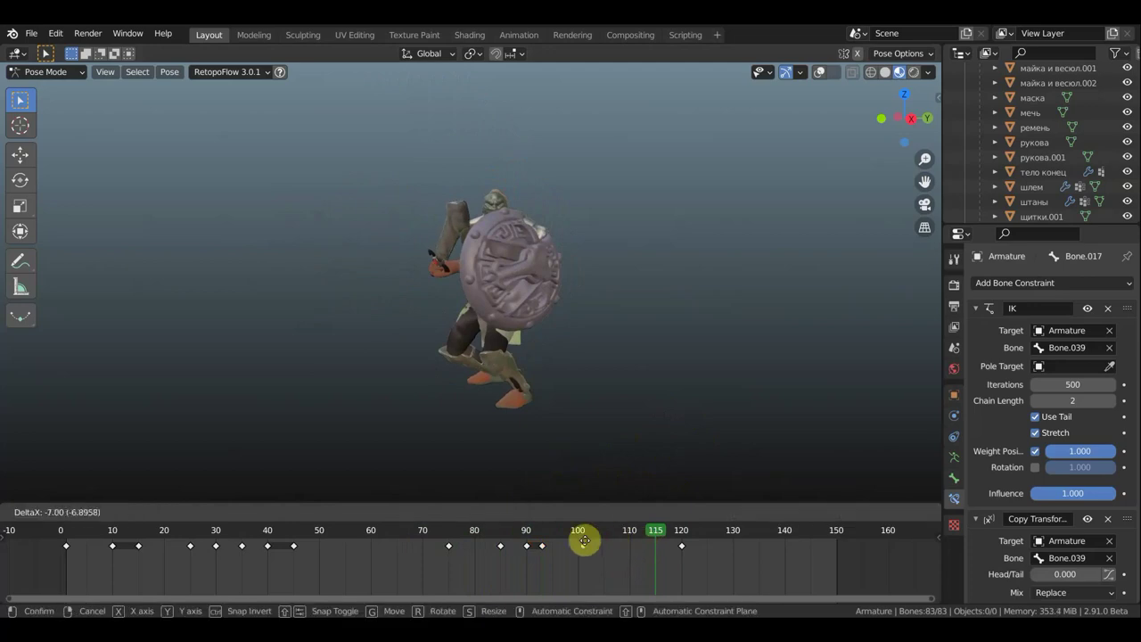
pyautogui.click(668, 547)
pyautogui.press('g')
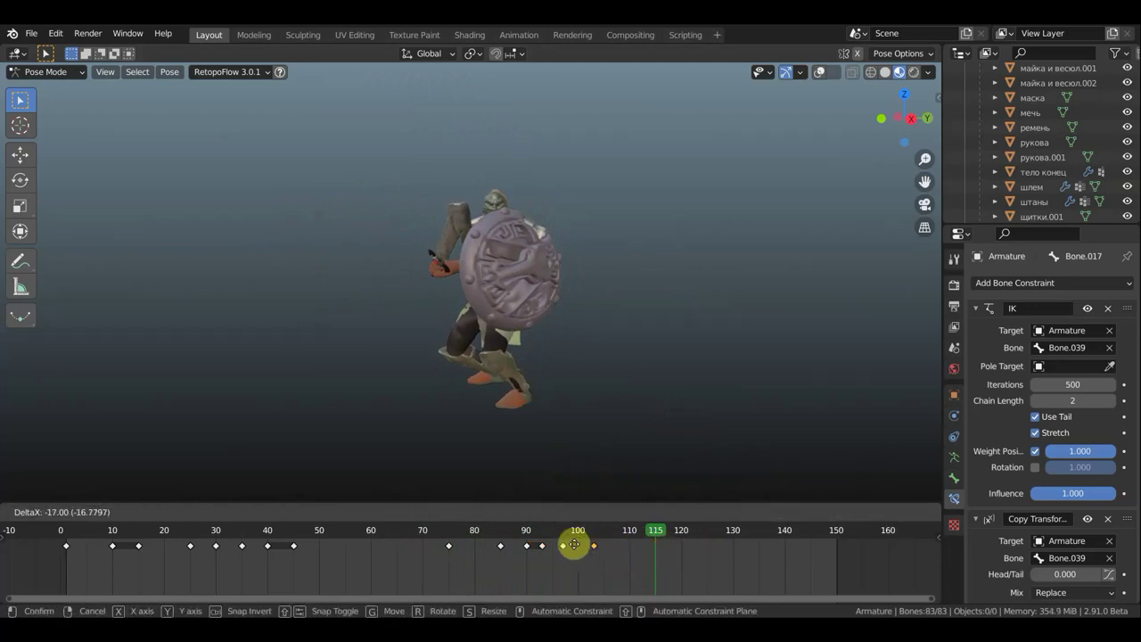
pyautogui.click(579, 545)
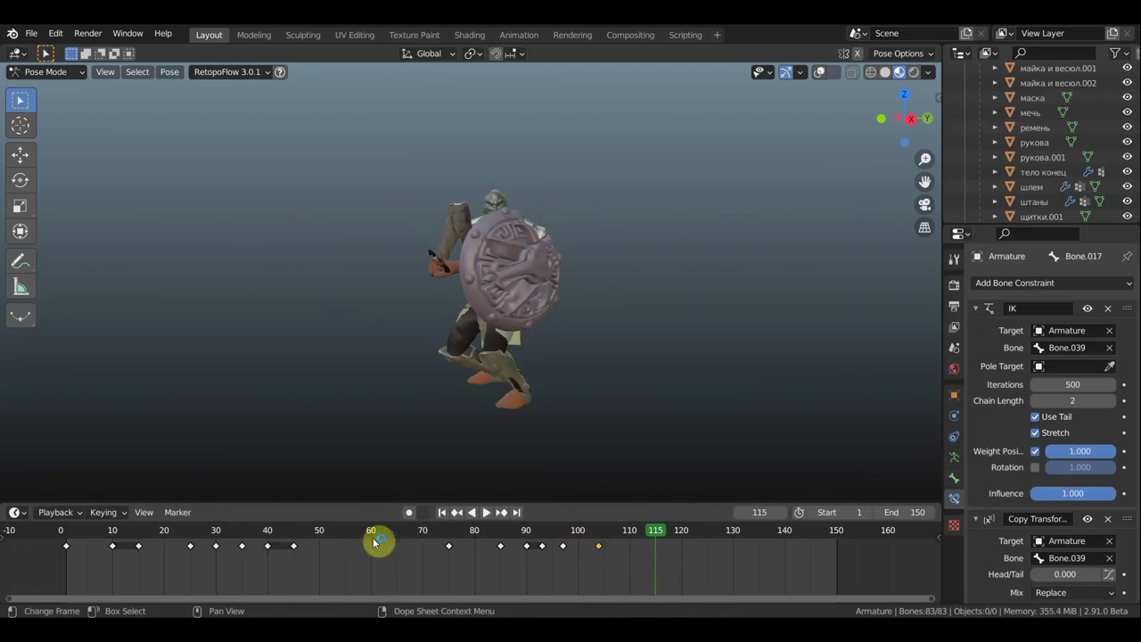
pyautogui.press('space')
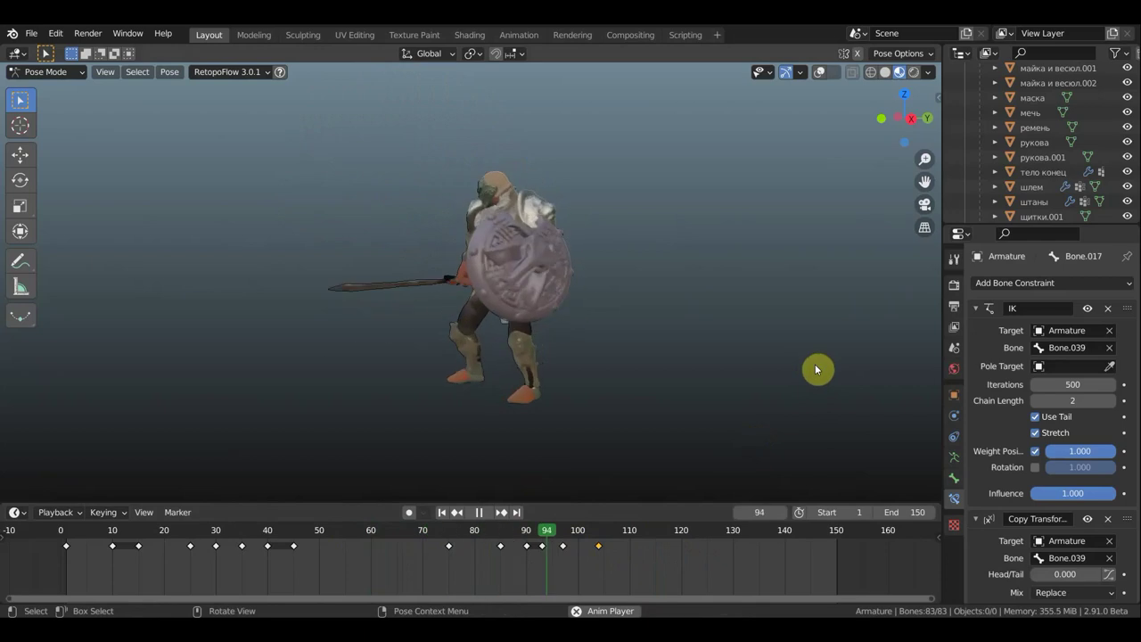
# Stop playback at frame 106 and delete the keyframe near frame 99.
pyautogui.press('space')
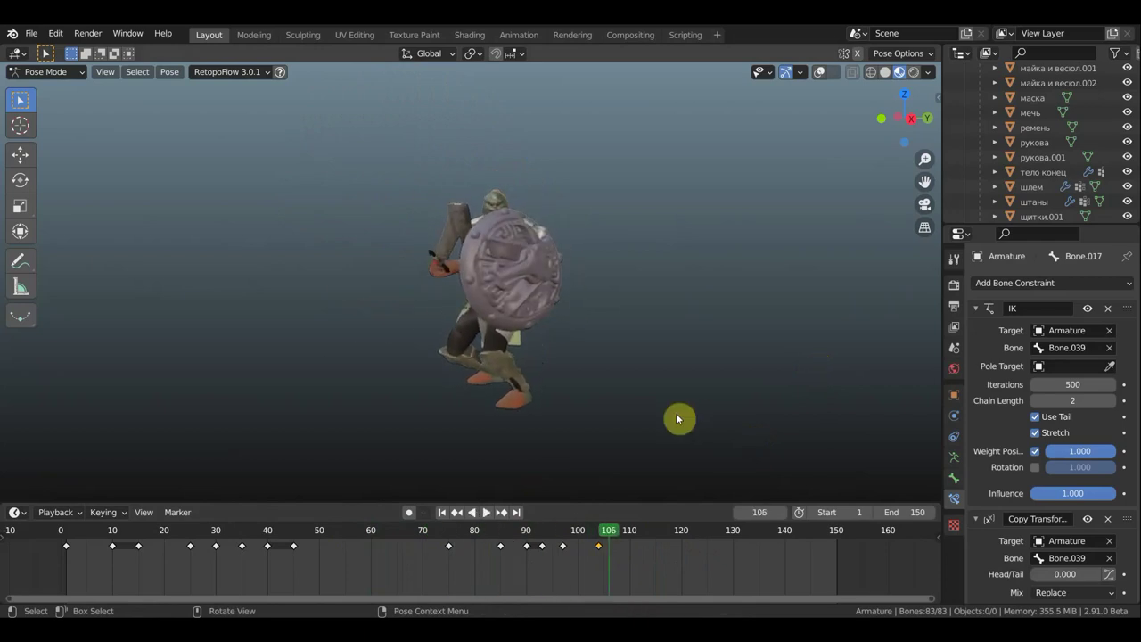
pyautogui.press('x')
pyautogui.click(541, 547)
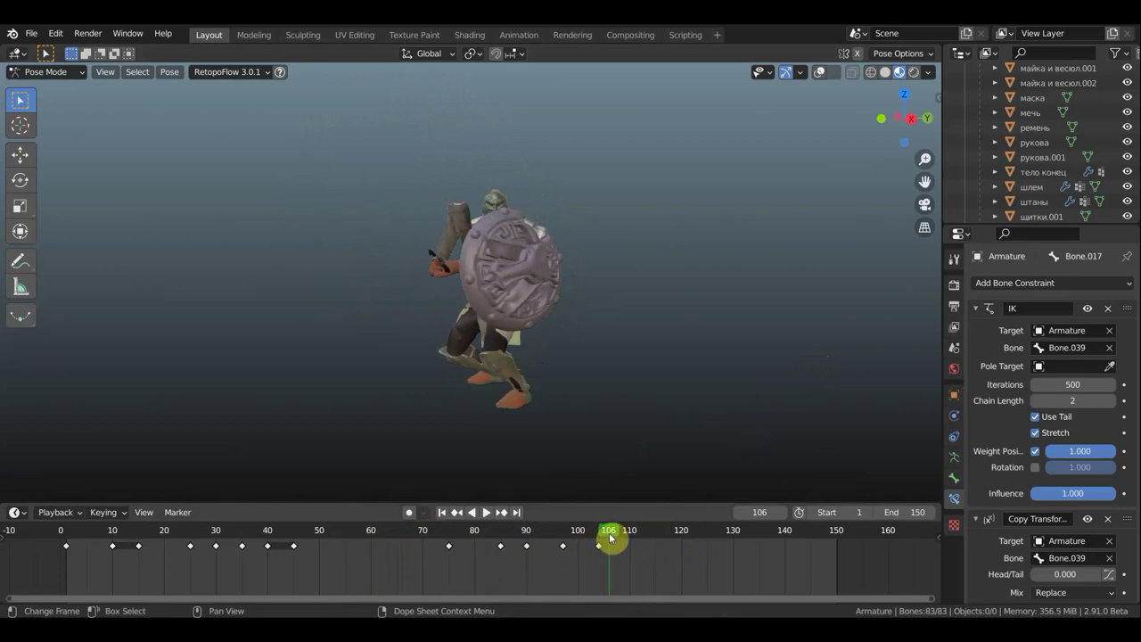
# Play the swing from frame 86 and scrub frames 78–108, viewing the warrior from the front.
pyautogui.moveTo(542, 537); pyautogui.dragTo(357, 537)
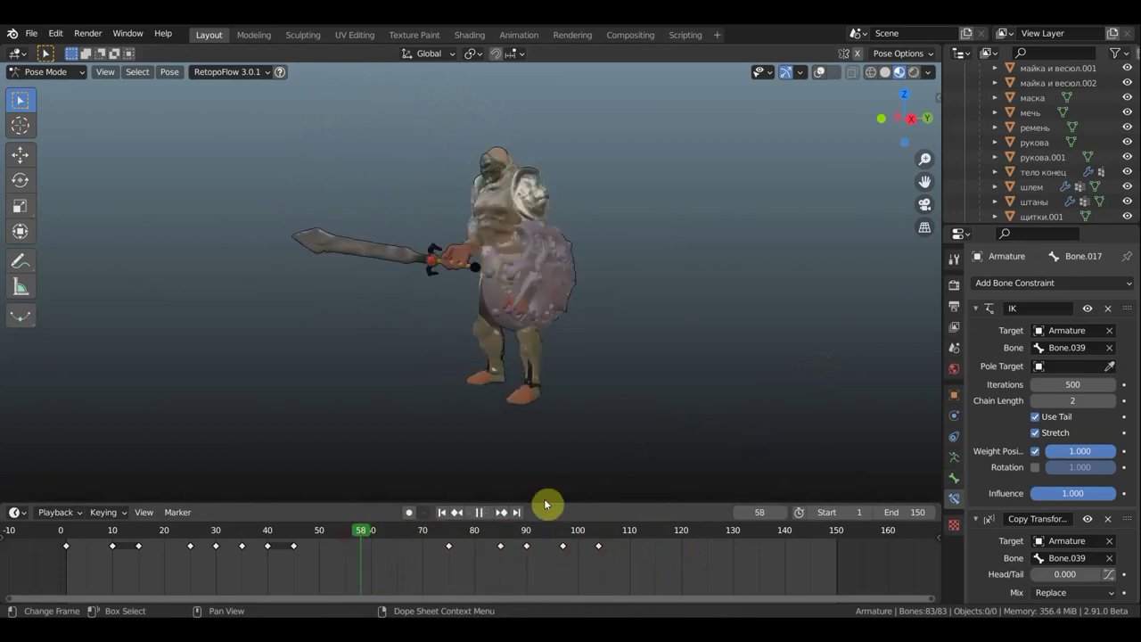
pyautogui.press('space')
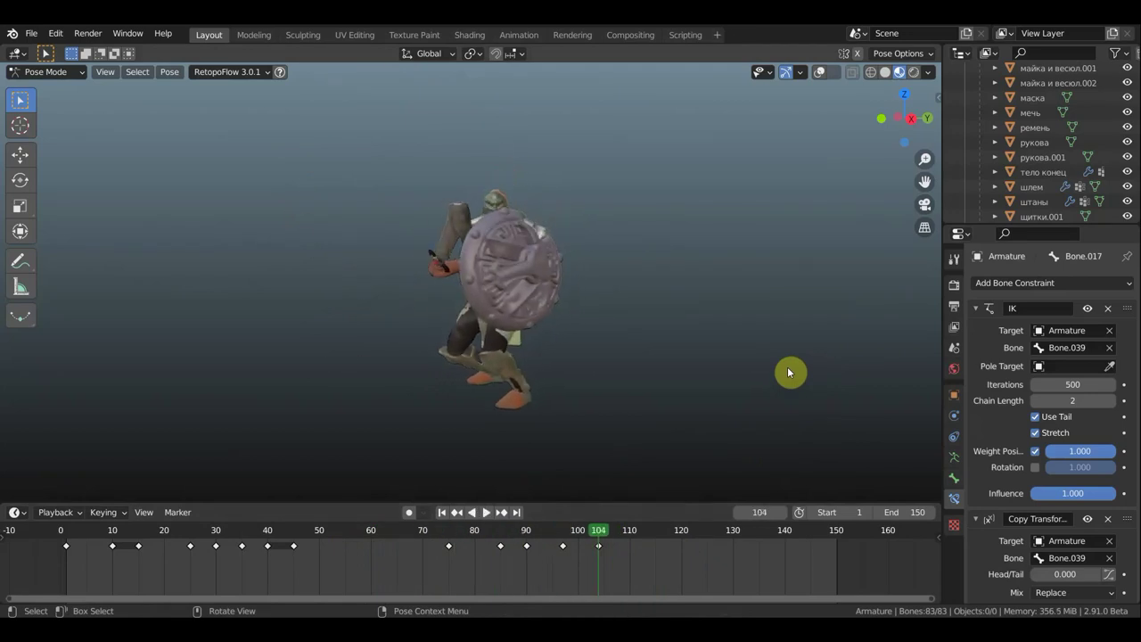
pyautogui.moveTo(725, 324); pyautogui.dragTo(783, 323, button='middle')
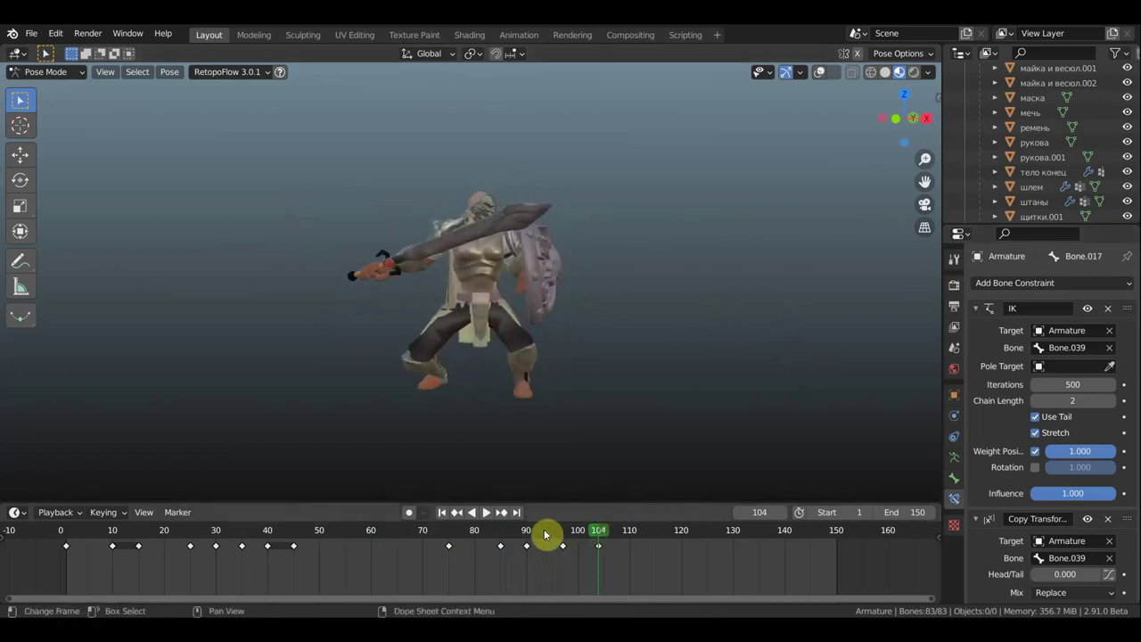
pyautogui.moveTo(546, 534)
pyautogui.mouseDown()
pyautogui.moveTo(484, 533)
pyautogui.moveTo(620, 538)
pyautogui.moveTo(568, 538)
pyautogui.moveTo(594, 544)
pyautogui.mouseUp()
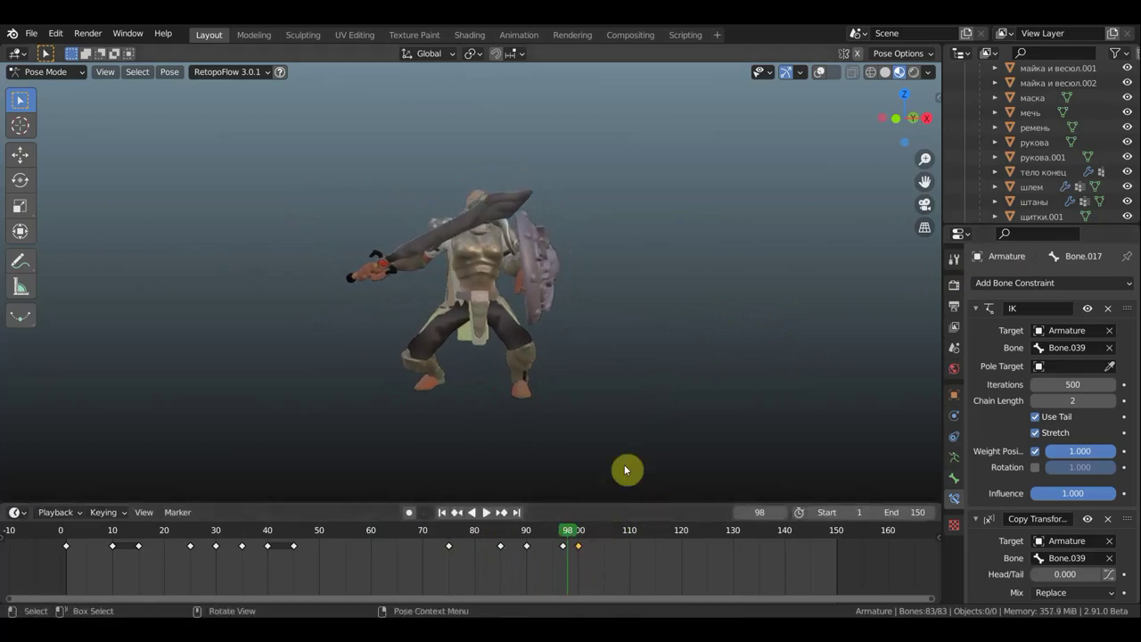
pyautogui.moveTo(527, 532); pyautogui.dragTo(466, 529)
pyautogui.press('space')
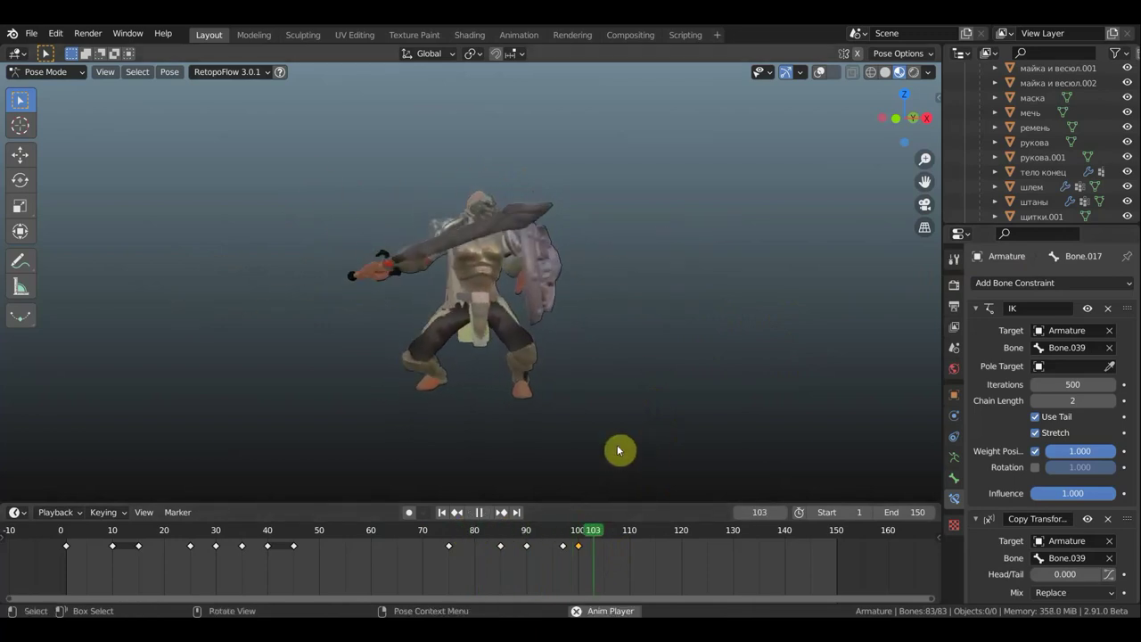
pyautogui.press('space')
# Inspect the sword pose across frames 90–106, then stop playback.
pyautogui.moveTo(602, 535)
pyautogui.mouseDown()
pyautogui.moveTo(499, 535)
pyautogui.moveTo(529, 535)
pyautogui.mouseUp()
pyautogui.press('space')
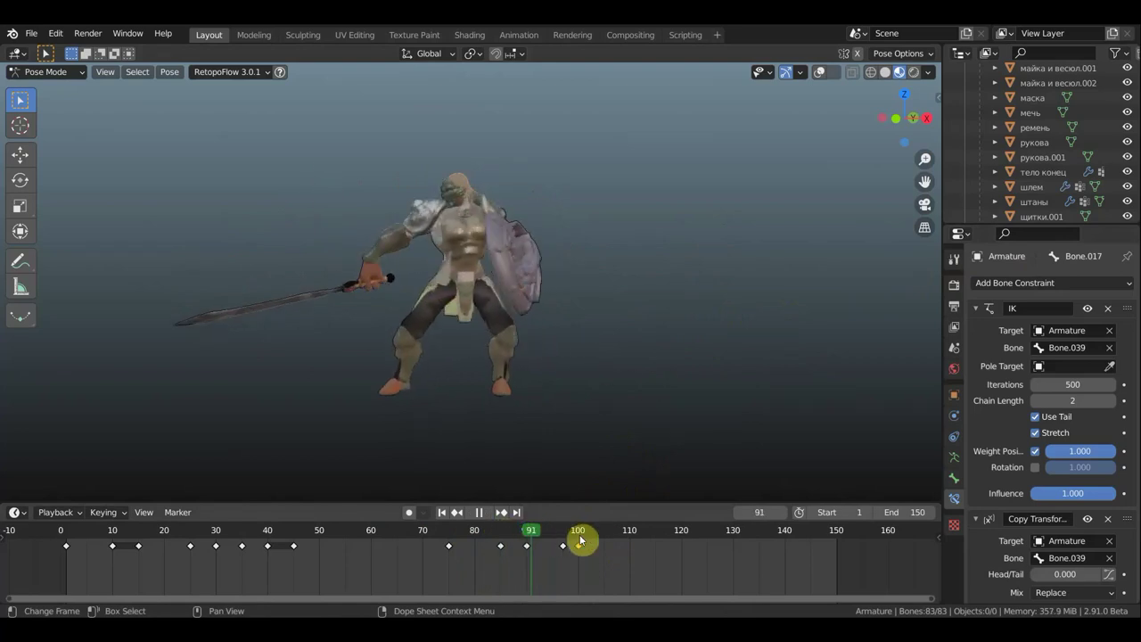
pyautogui.click(546, 535)
pyautogui.click(610, 538)
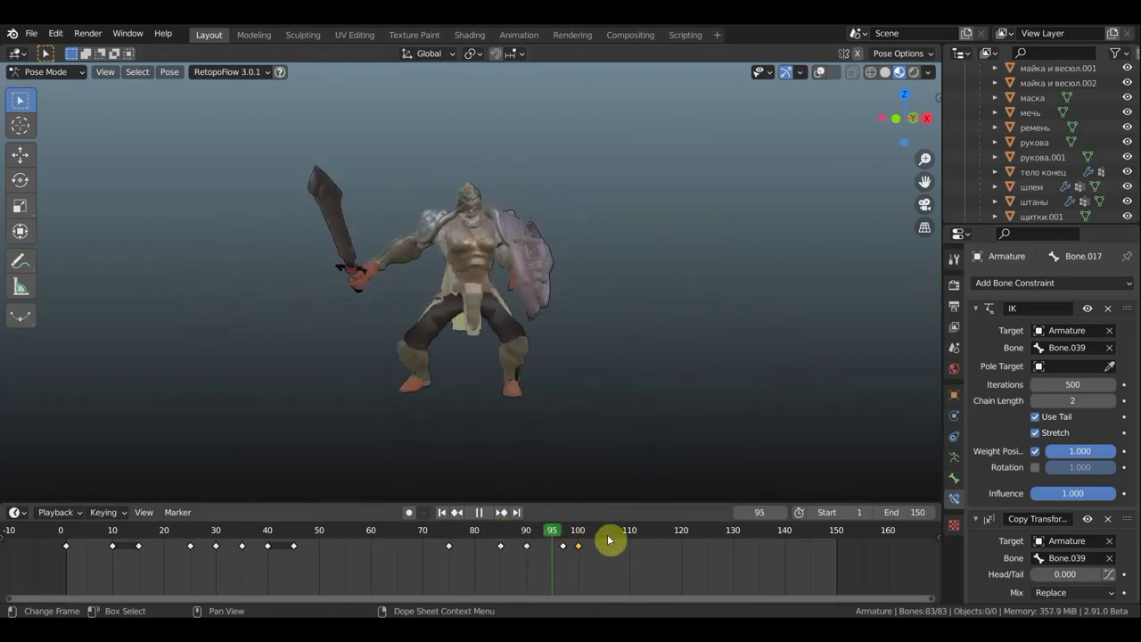
pyautogui.moveTo(548, 538); pyautogui.dragTo(532, 536)
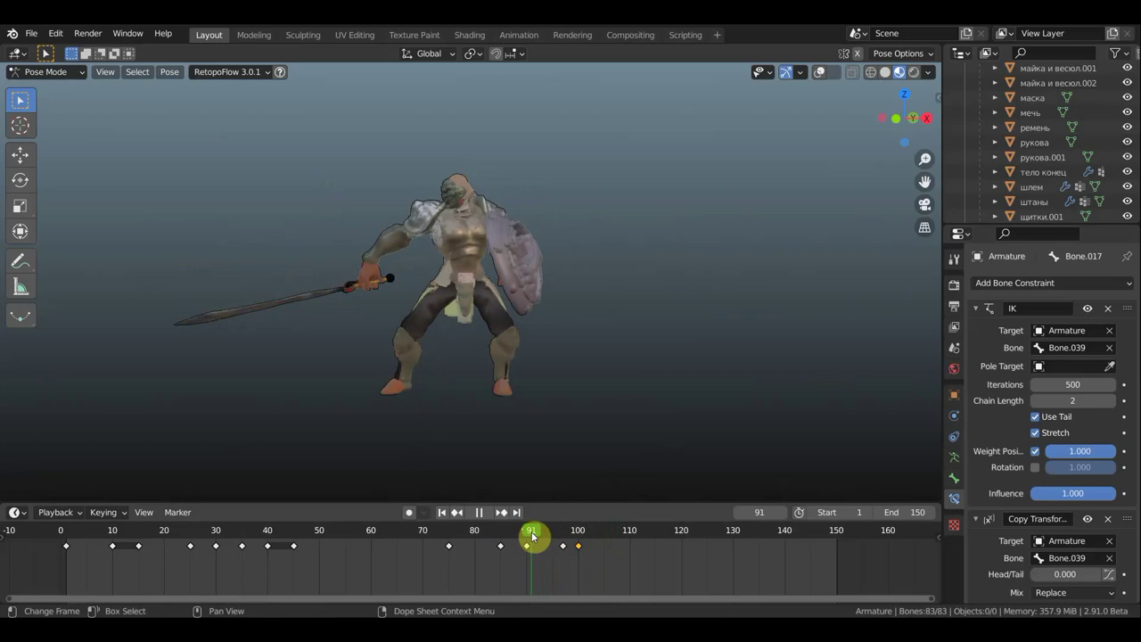
pyautogui.click(557, 541)
pyautogui.click(550, 540)
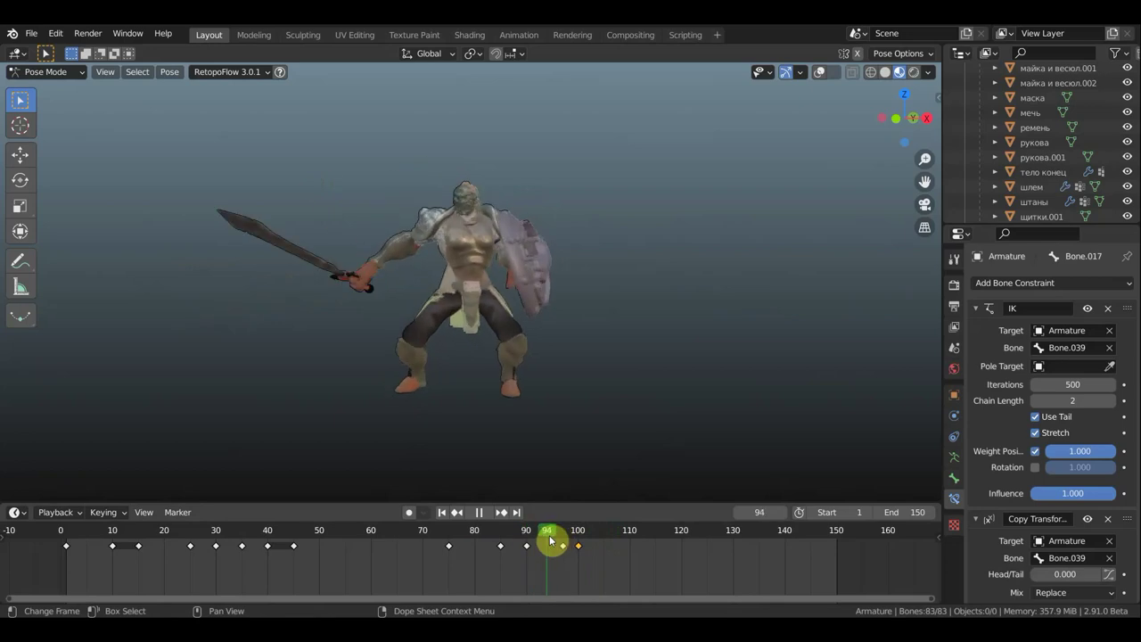
pyautogui.moveTo(551, 541)
pyautogui.mouseDown()
pyautogui.moveTo(576, 540)
pyautogui.moveTo(551, 541)
pyautogui.mouseUp()
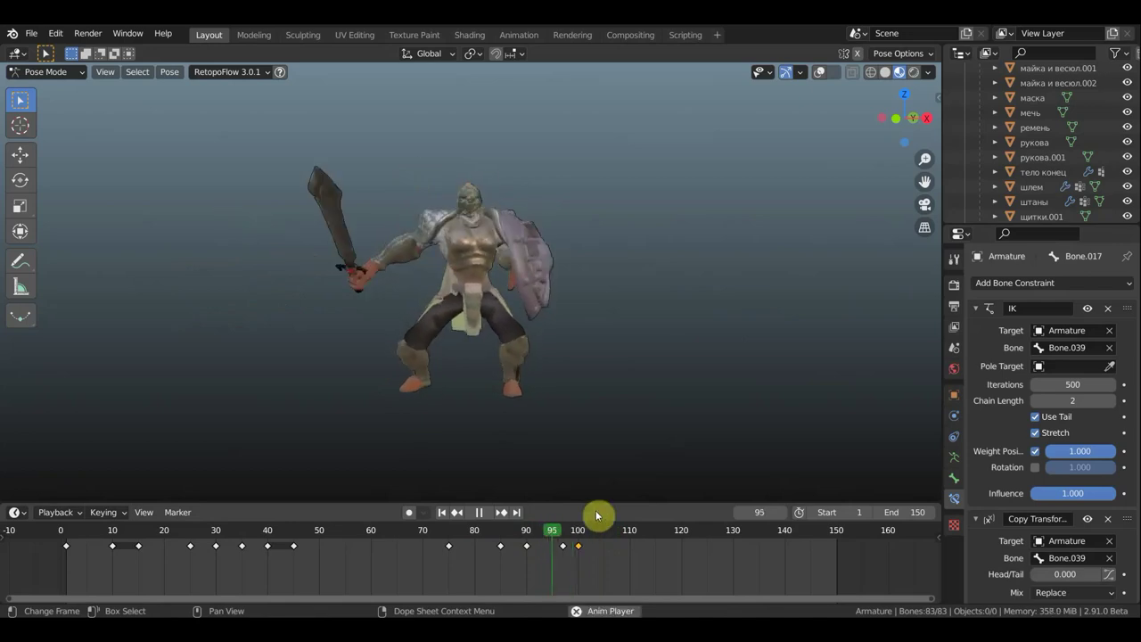
pyautogui.press('space')
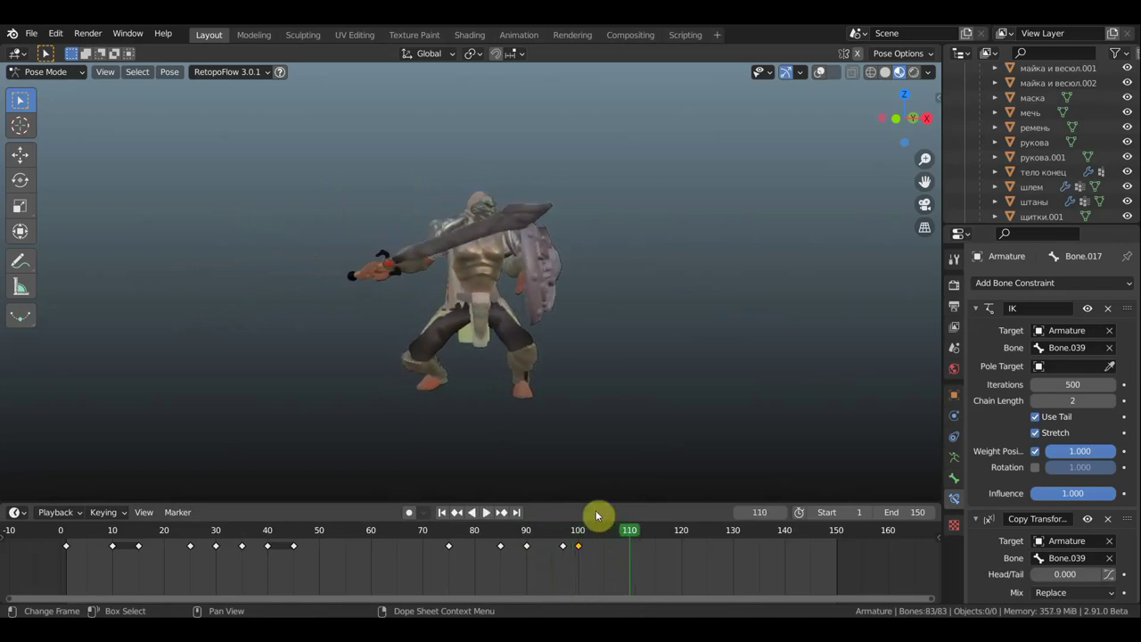
# Replay from frame 78, then check the earlier poses at frames 55, 20 and 11.
pyautogui.click(463, 531)
pyautogui.press('space')
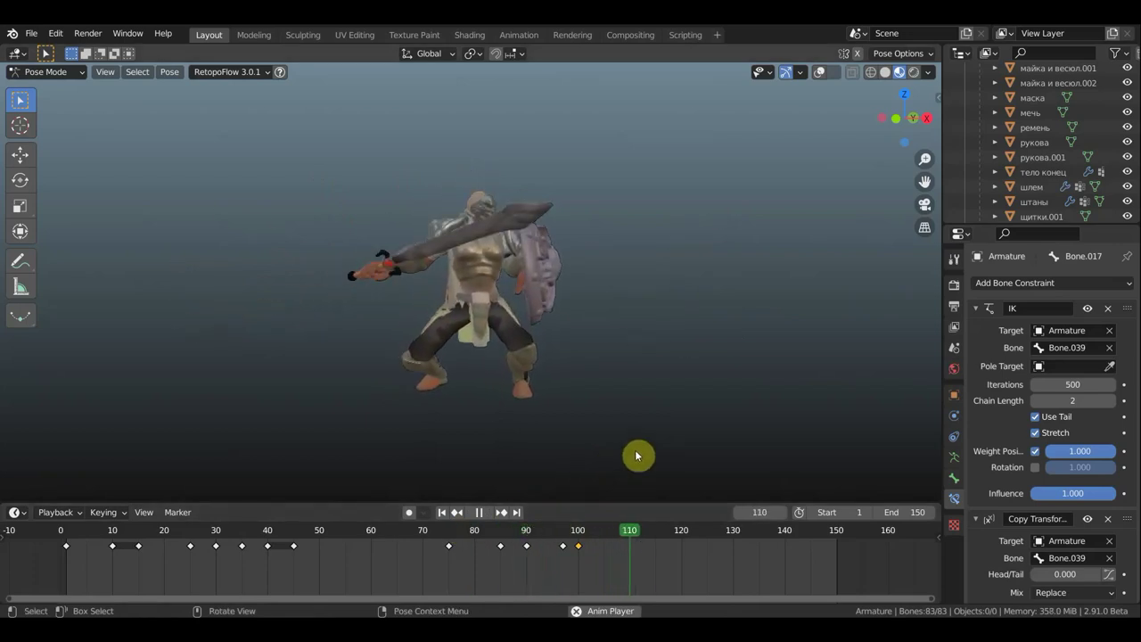
pyautogui.press('space')
pyautogui.click(458, 535)
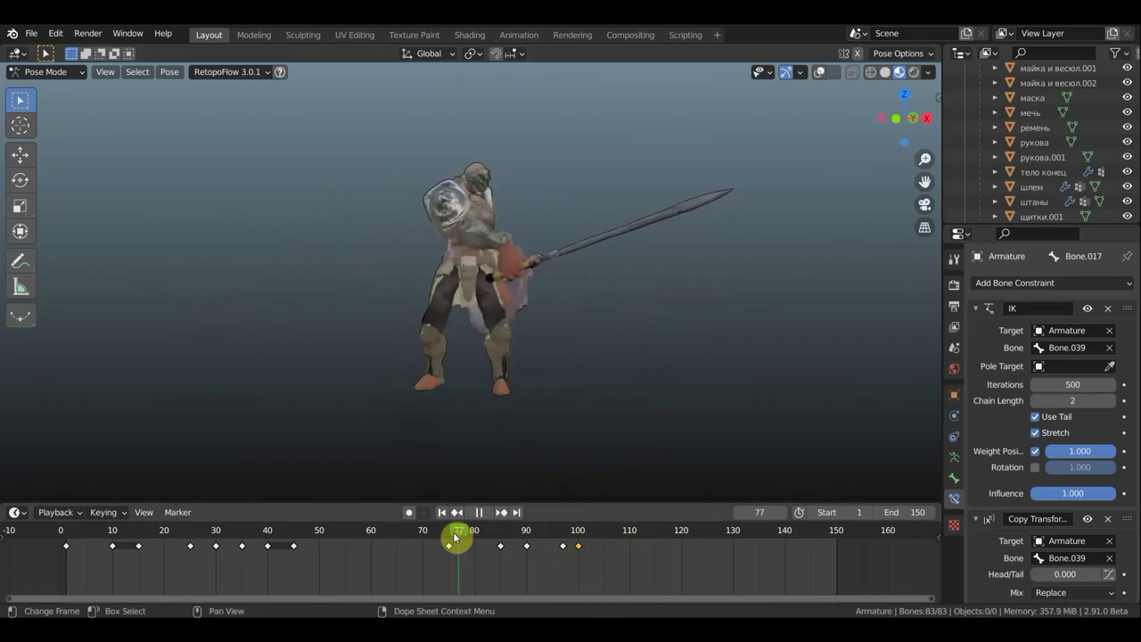
pyautogui.moveTo(440, 536)
pyautogui.mouseDown()
pyautogui.moveTo(346, 535)
pyautogui.moveTo(378, 541)
pyautogui.mouseUp()
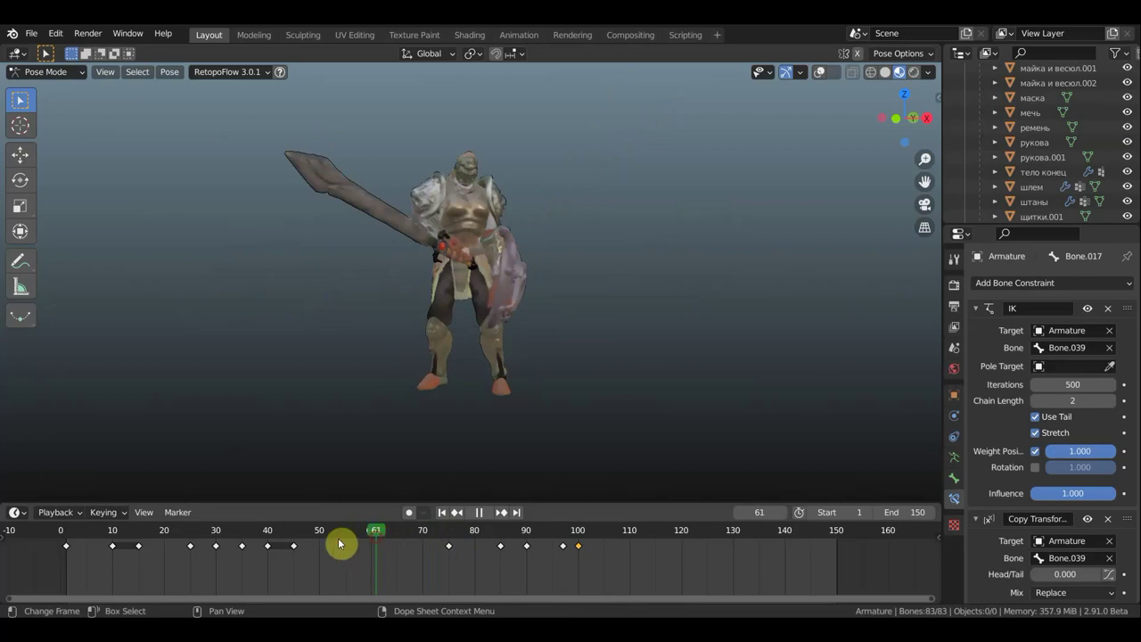
pyautogui.click(164, 539)
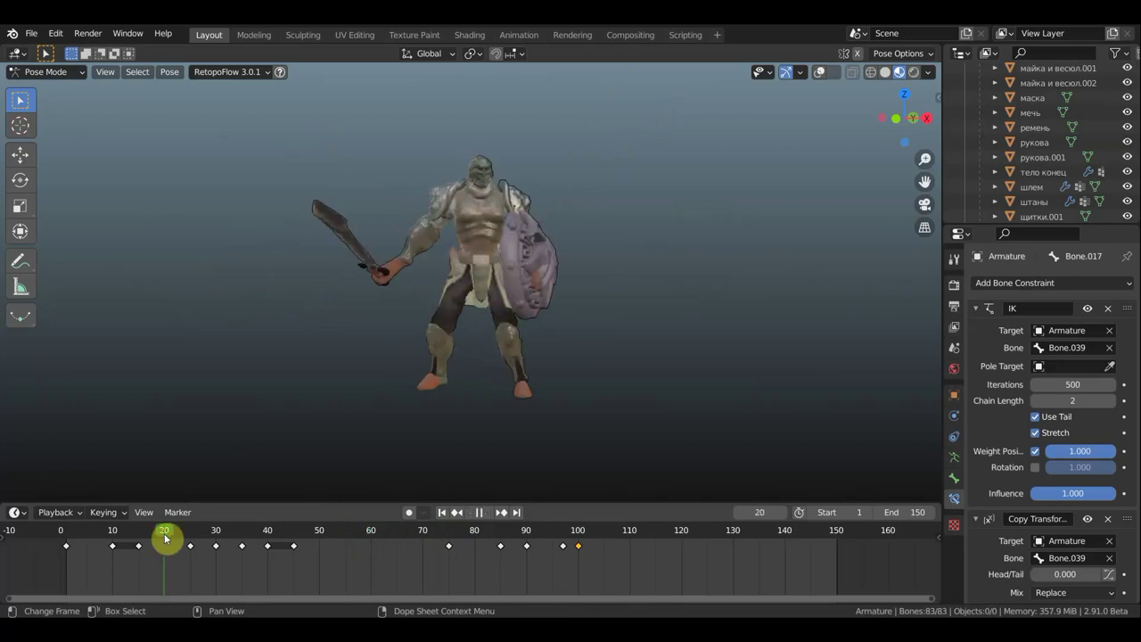
pyautogui.click(118, 537)
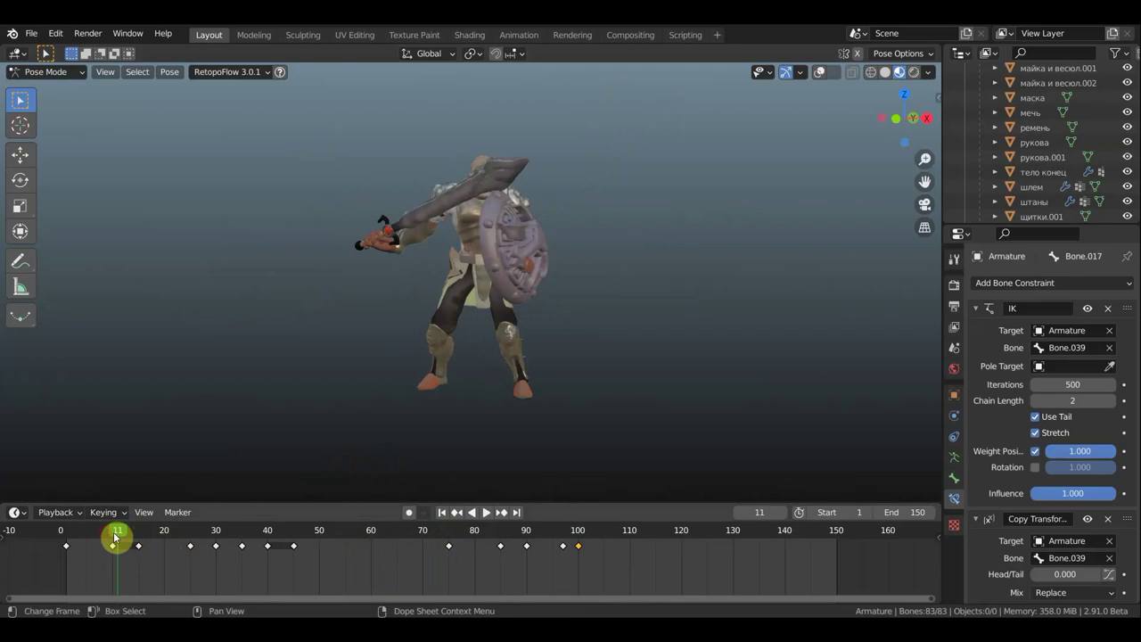
# Play the animation while jumping between frames 0 and 104, settling near frame 102.
pyautogui.press('space')
pyautogui.click(12, 532)
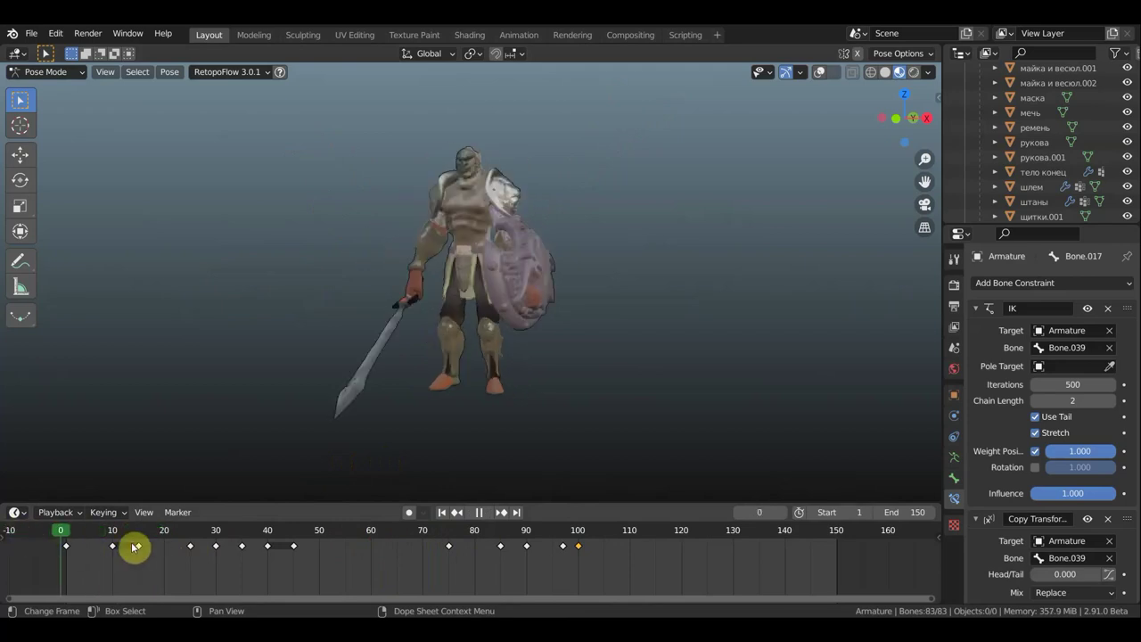
pyautogui.click(731, 546)
pyautogui.click(537, 544)
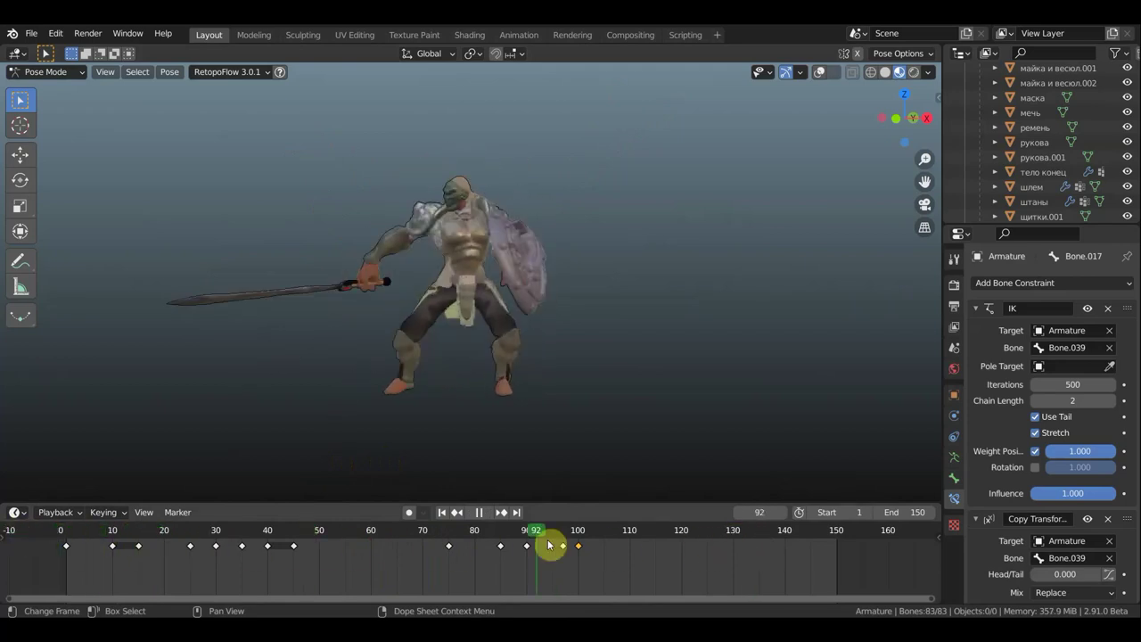
pyautogui.click(258, 546)
pyautogui.click(576, 546)
pyautogui.click(324, 546)
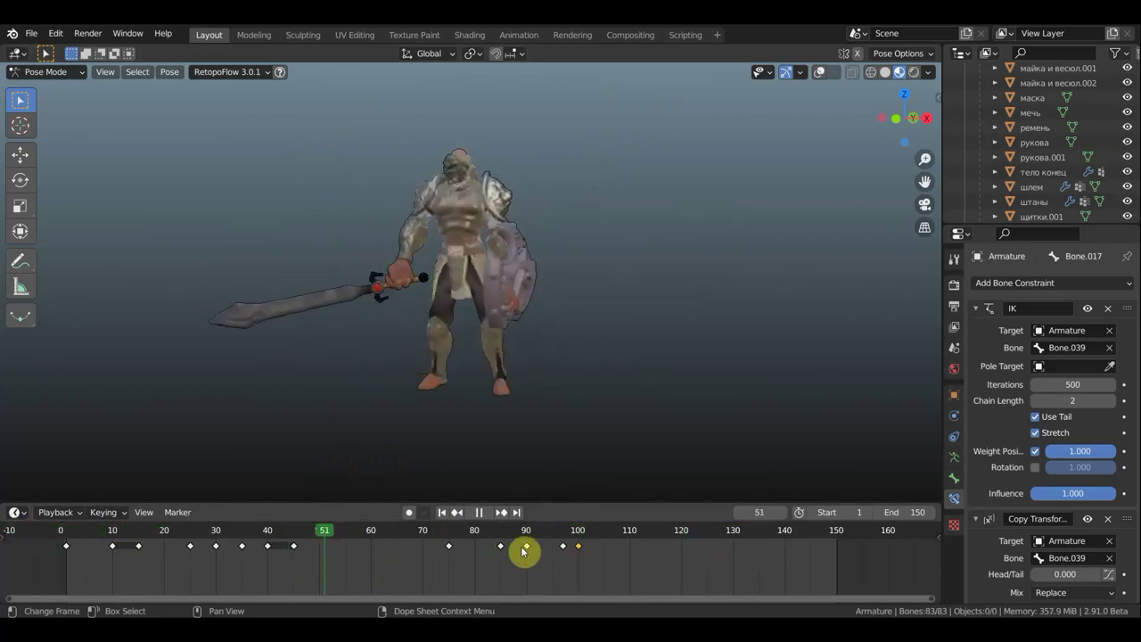
pyautogui.click(563, 551)
pyautogui.click(467, 553)
pyautogui.click(163, 552)
pyautogui.click(402, 551)
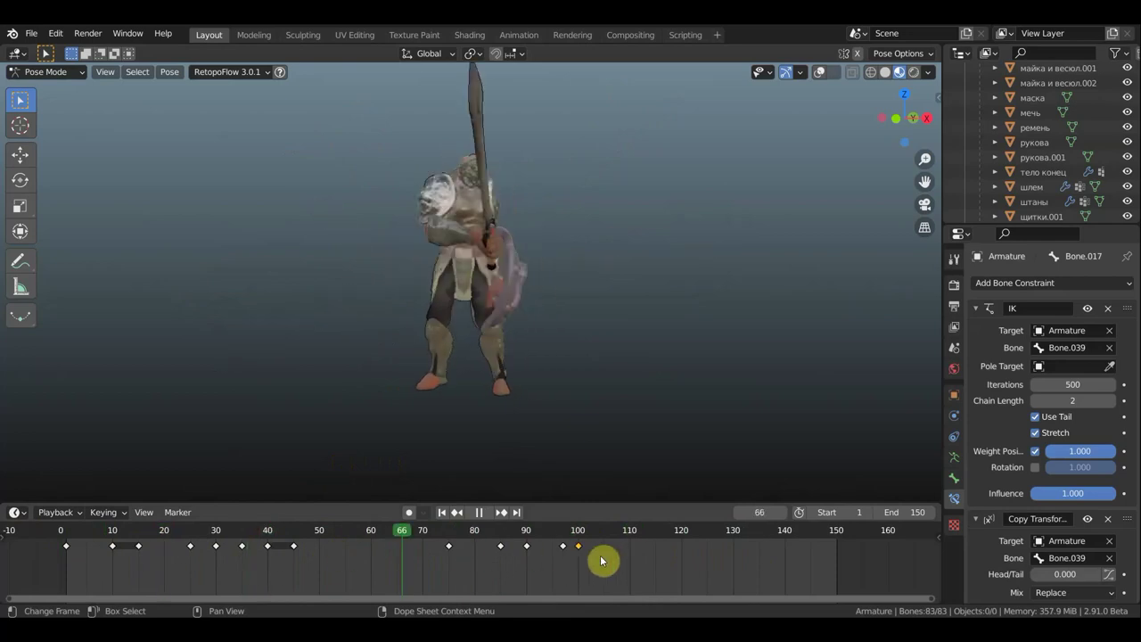
pyautogui.click(602, 560)
pyautogui.moveTo(610, 562)
pyautogui.mouseDown()
pyautogui.moveTo(487, 555)
pyautogui.moveTo(588, 563)
pyautogui.mouseUp()
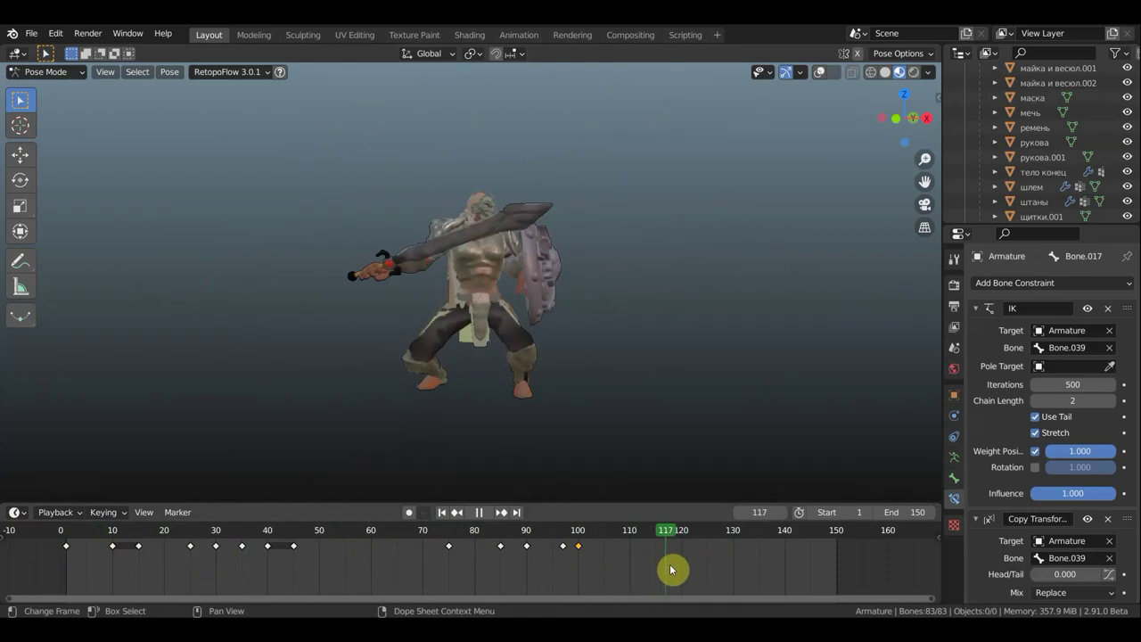
# Stop playback at frame 111 and show the rig's bones over the warrior, zoomed in.
pyautogui.press('space')
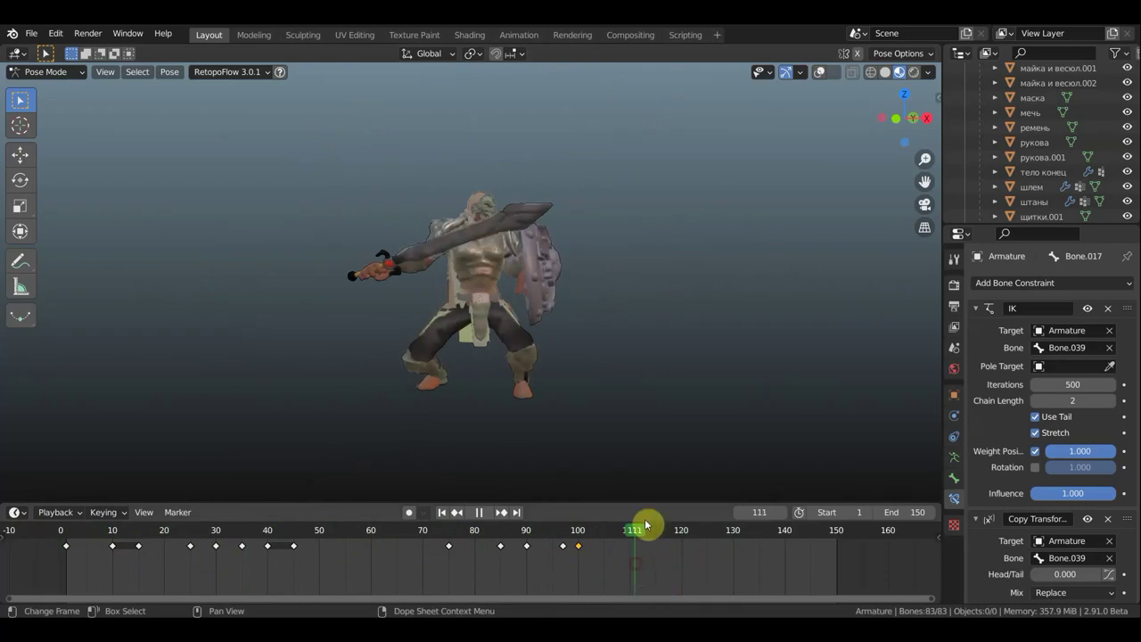
pyautogui.click(820, 73)
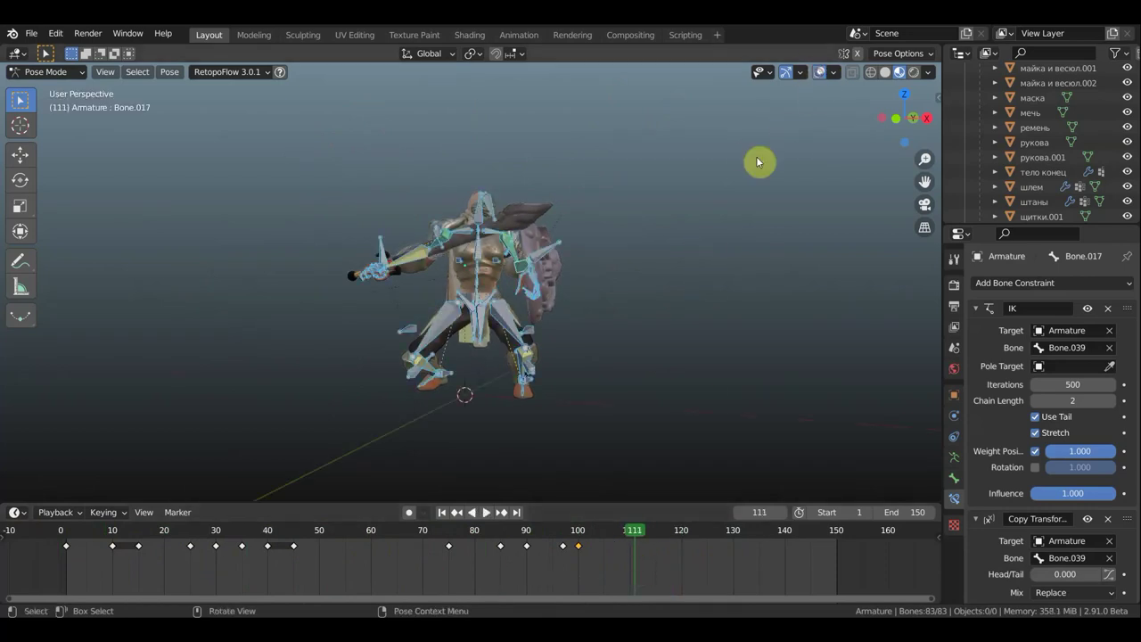
pyautogui.scroll(2, 482, 313)
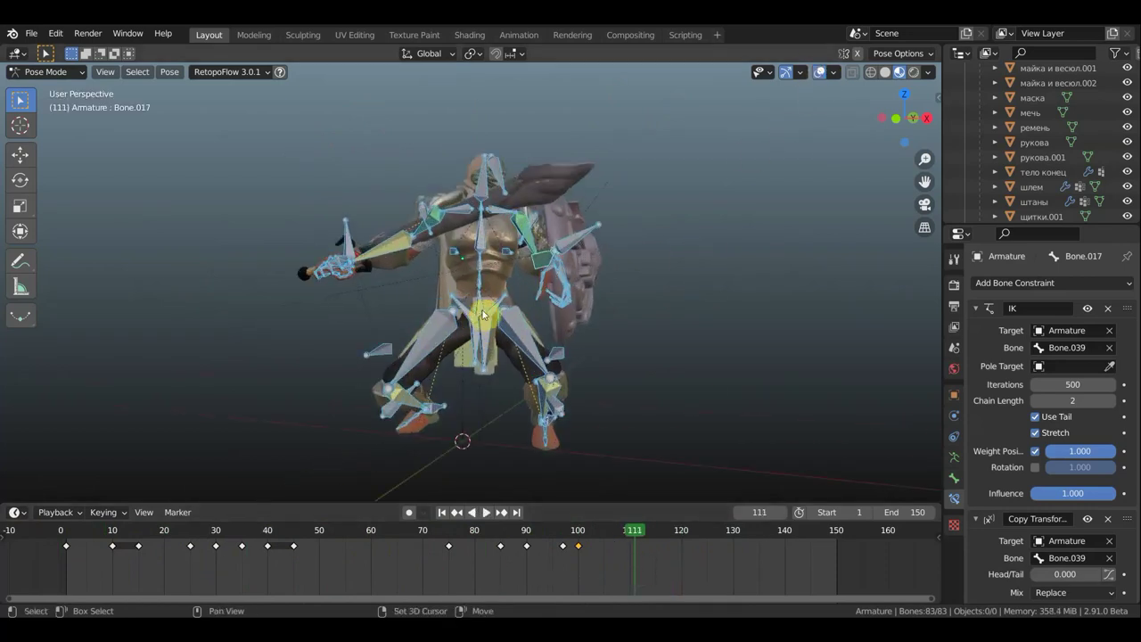
# Select the bones around the shield arm, adding Bone.059 to the selection.
pyautogui.click(570, 243)
pyautogui.keyDown('shift'); pyautogui.click(451, 239); pyautogui.keyUp('shift')
pyautogui.moveTo(450, 239); pyautogui.dragTo(603, 286, button='middle')
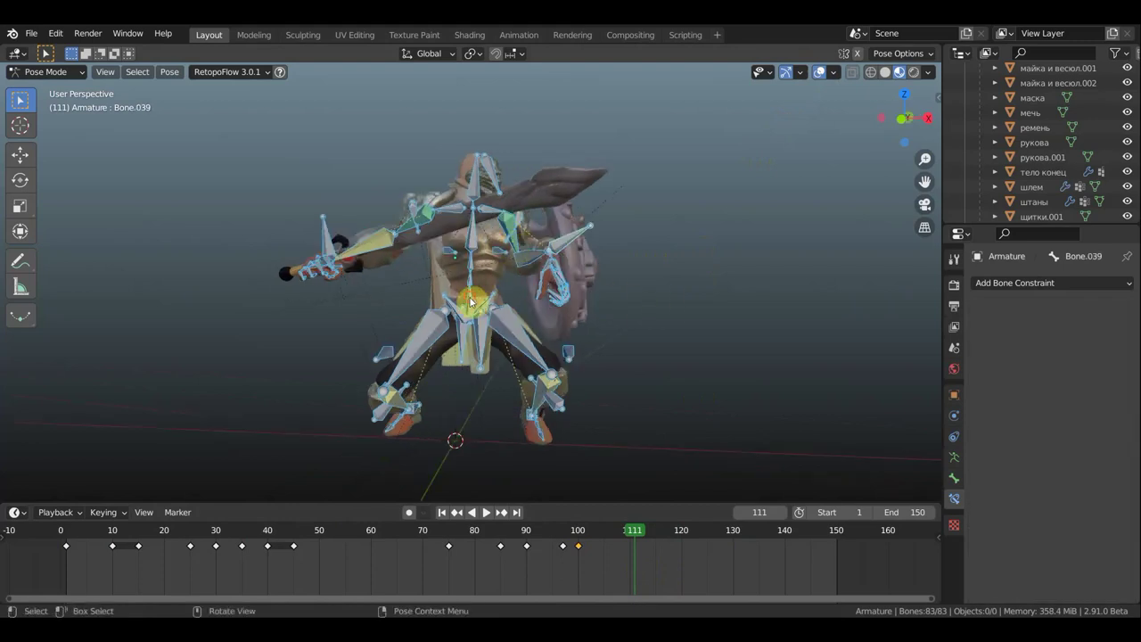
pyautogui.hotkey('ctrl', 'z')
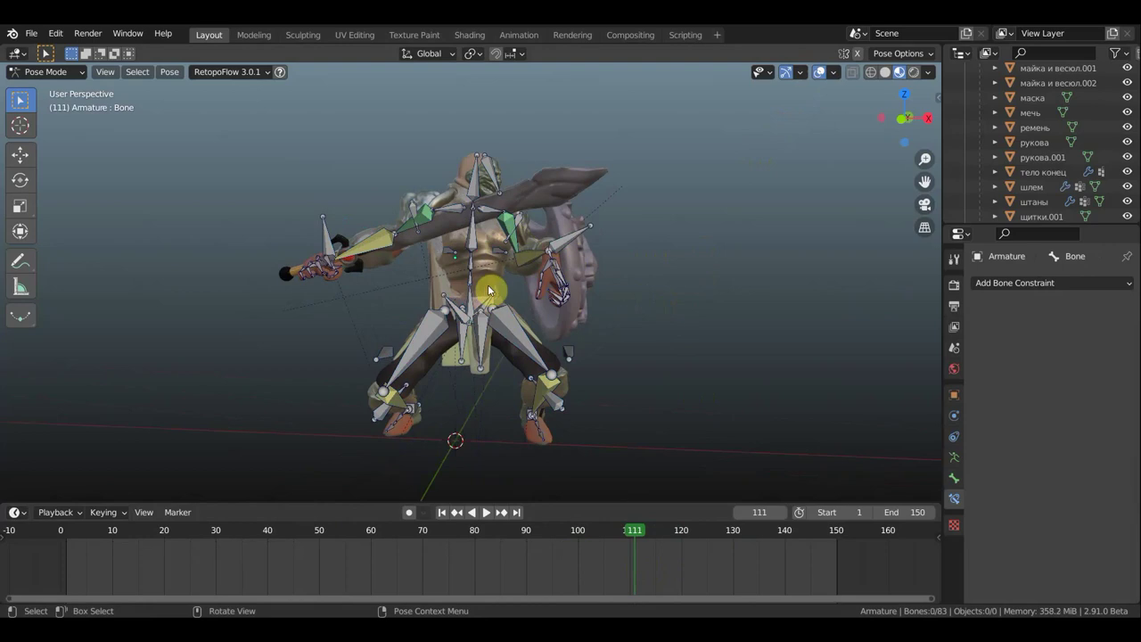
pyautogui.click(566, 237)
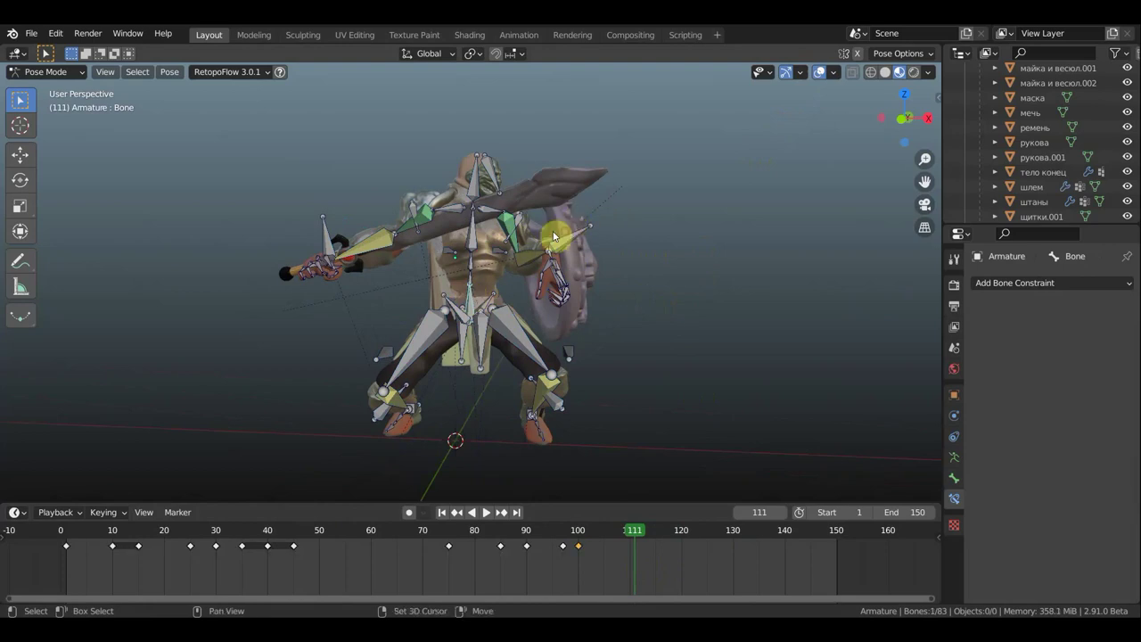
pyautogui.keyDown('shift'); pyautogui.click(586, 247); pyautogui.keyUp('shift')
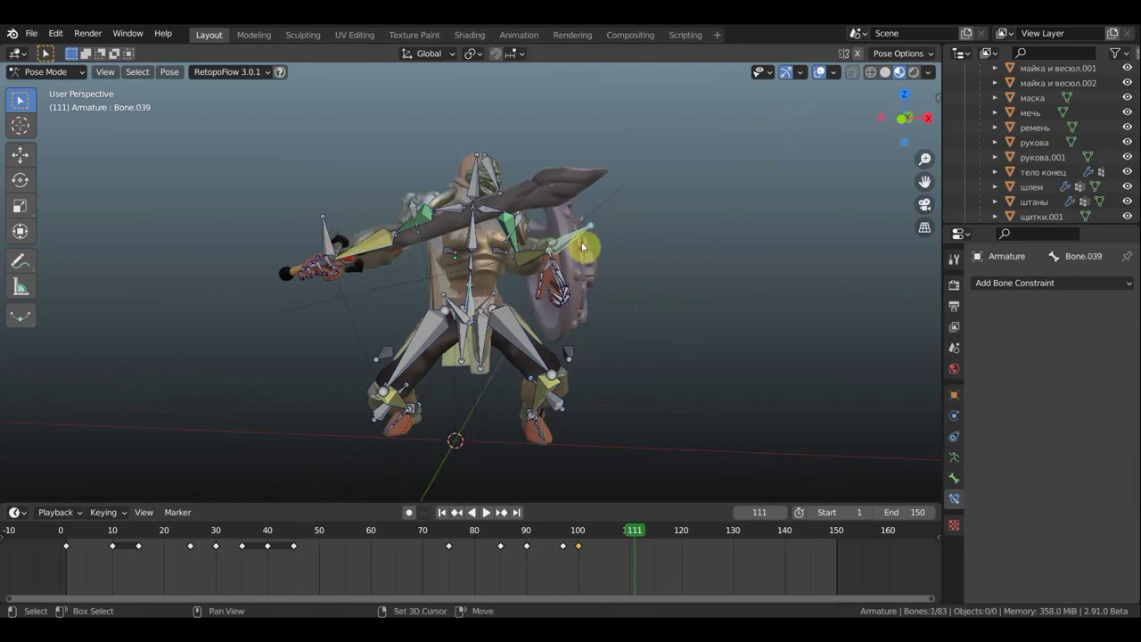
pyautogui.moveTo(586, 247)
pyautogui.mouseDown(button='middle')
pyautogui.moveTo(671, 234)
pyautogui.moveTo(590, 237)
pyautogui.moveTo(562, 251)
pyautogui.mouseUp(button='middle')
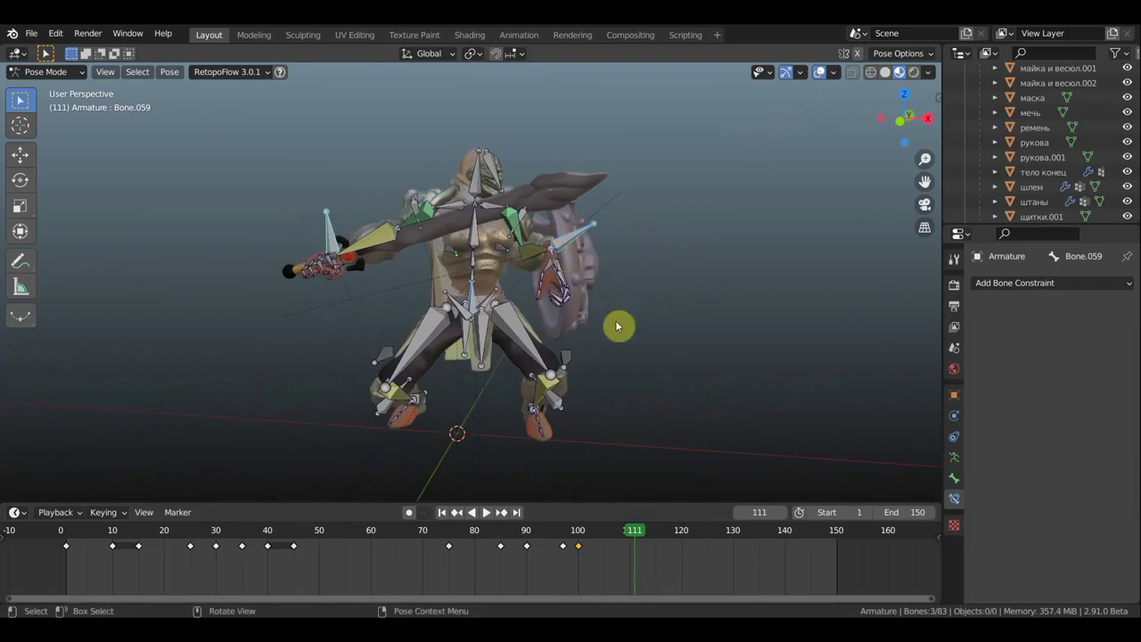
# Move the selected arm bones into a new position at frame 111, refining it twice.
pyautogui.press('g')
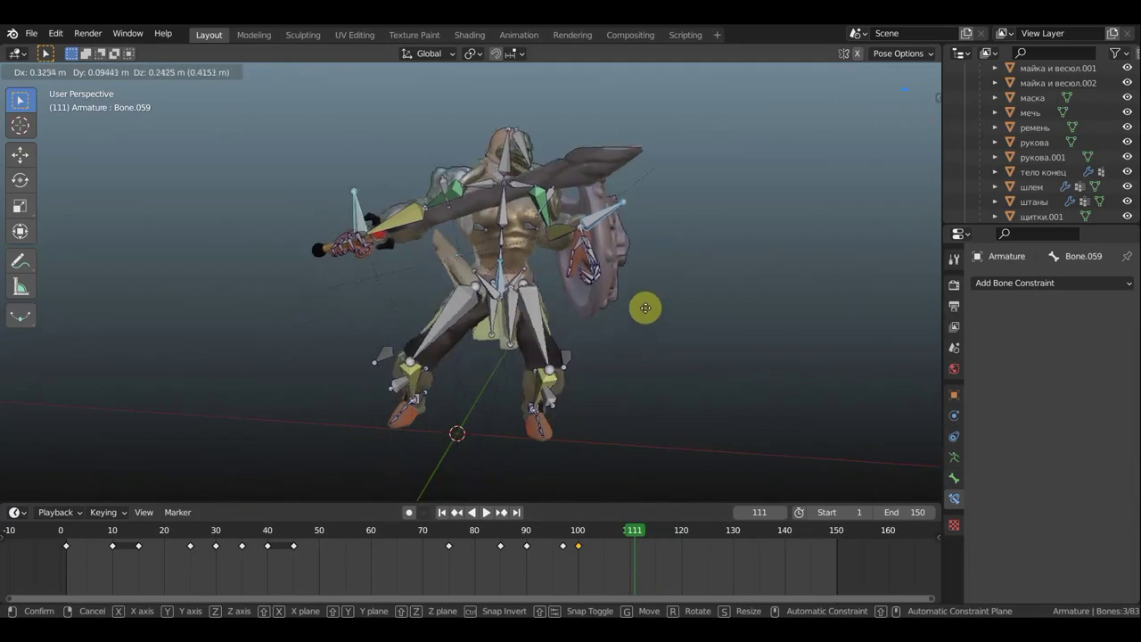
pyautogui.click(654, 308)
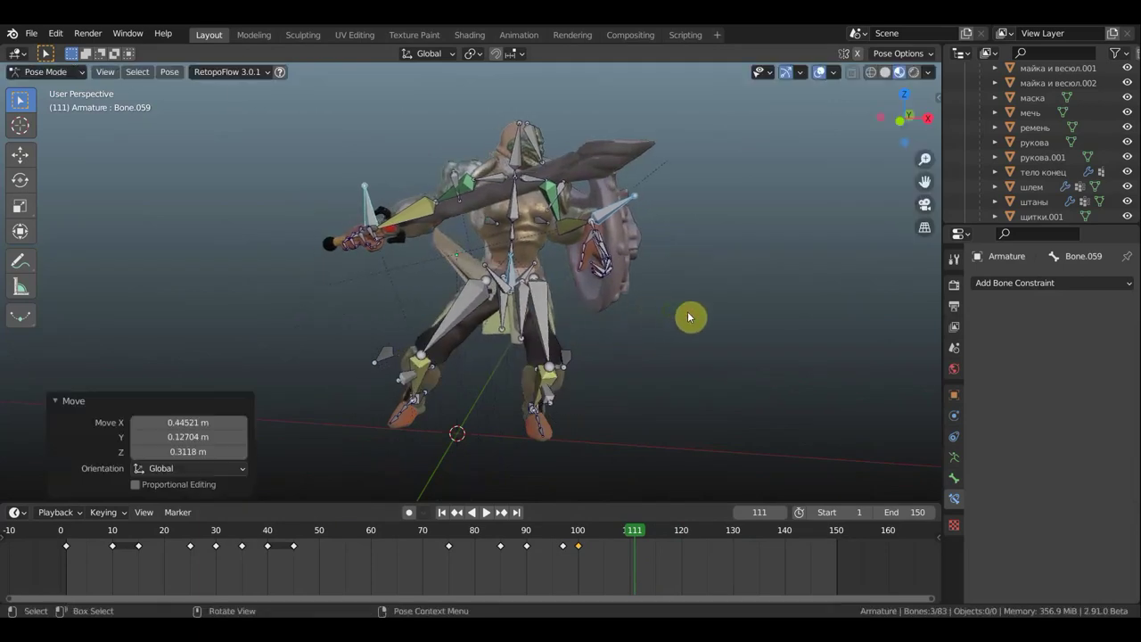
pyautogui.moveTo(687, 314); pyautogui.dragTo(339, 297, button='middle')
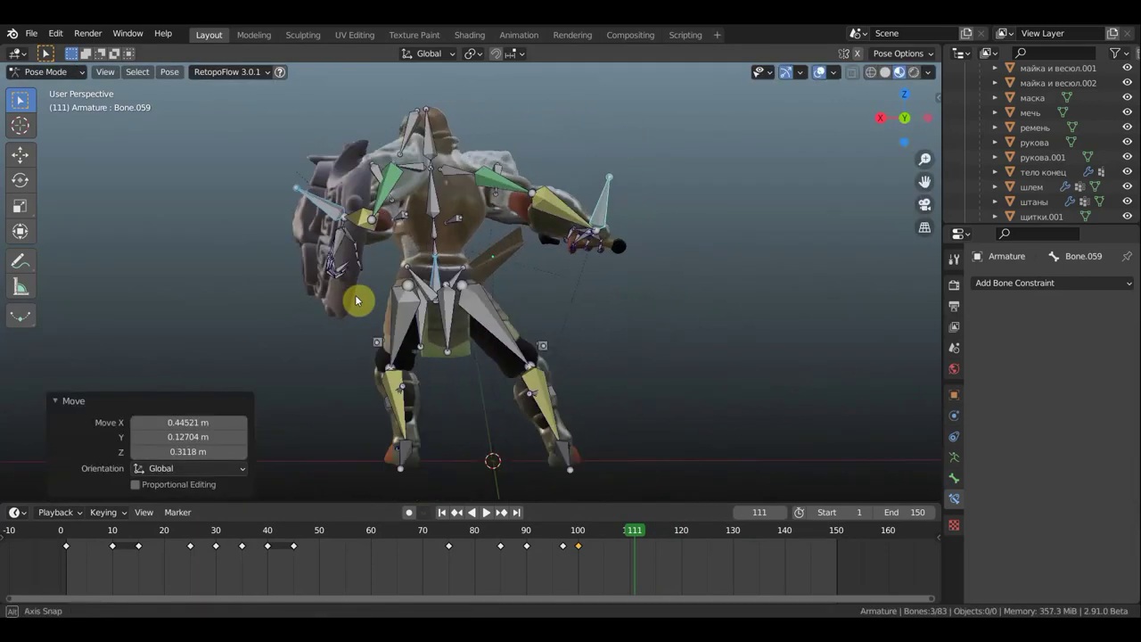
pyautogui.press('g')
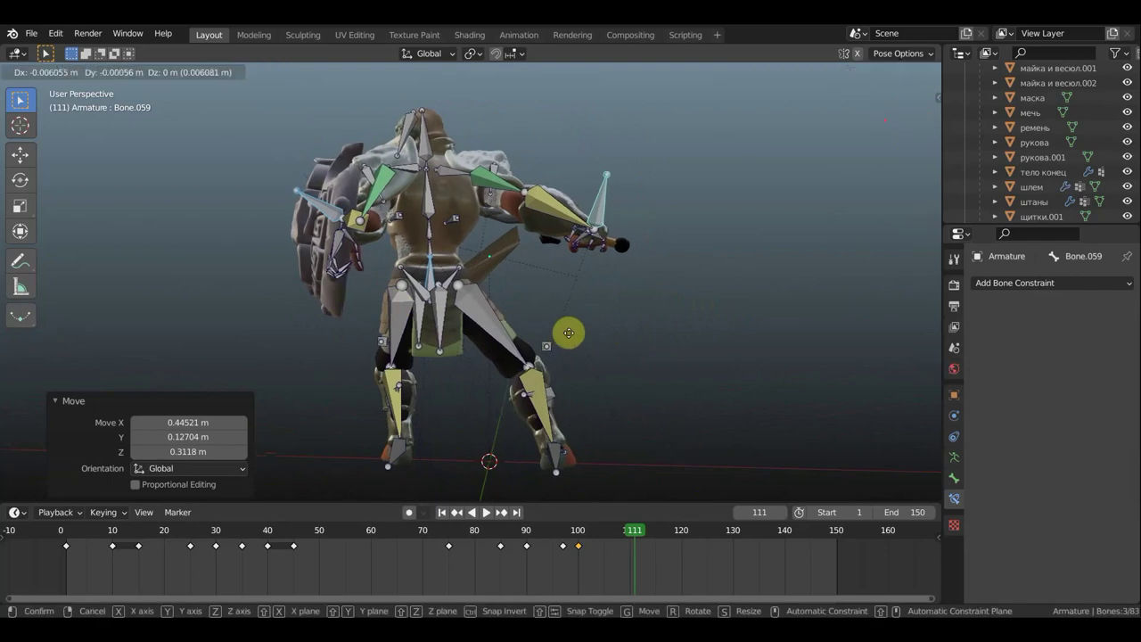
pyautogui.click(573, 333)
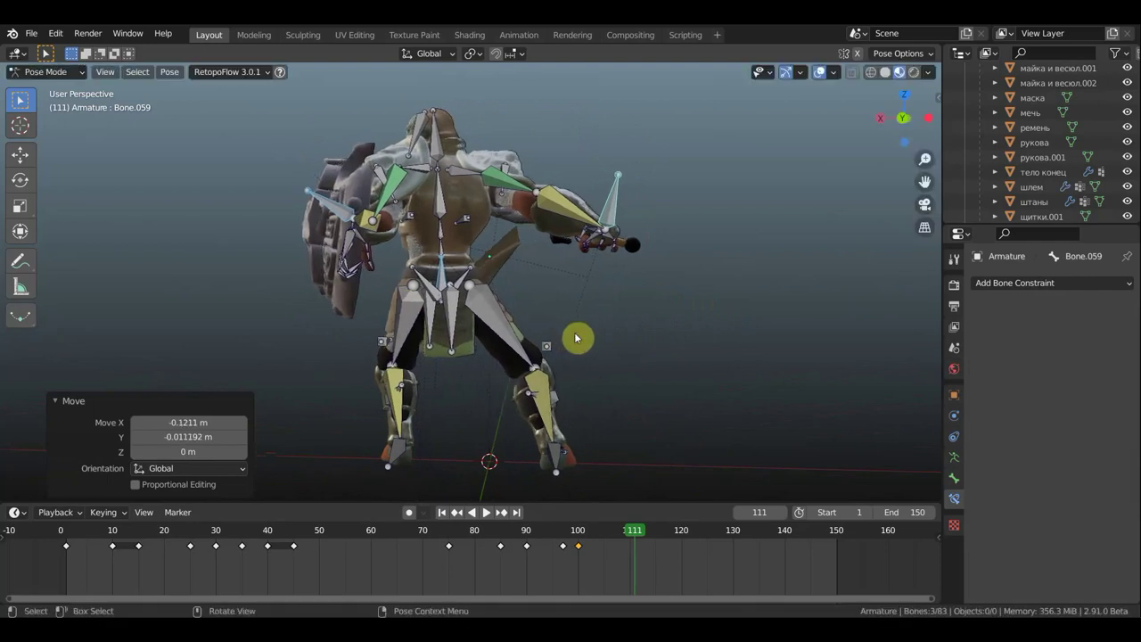
pyautogui.press('g')
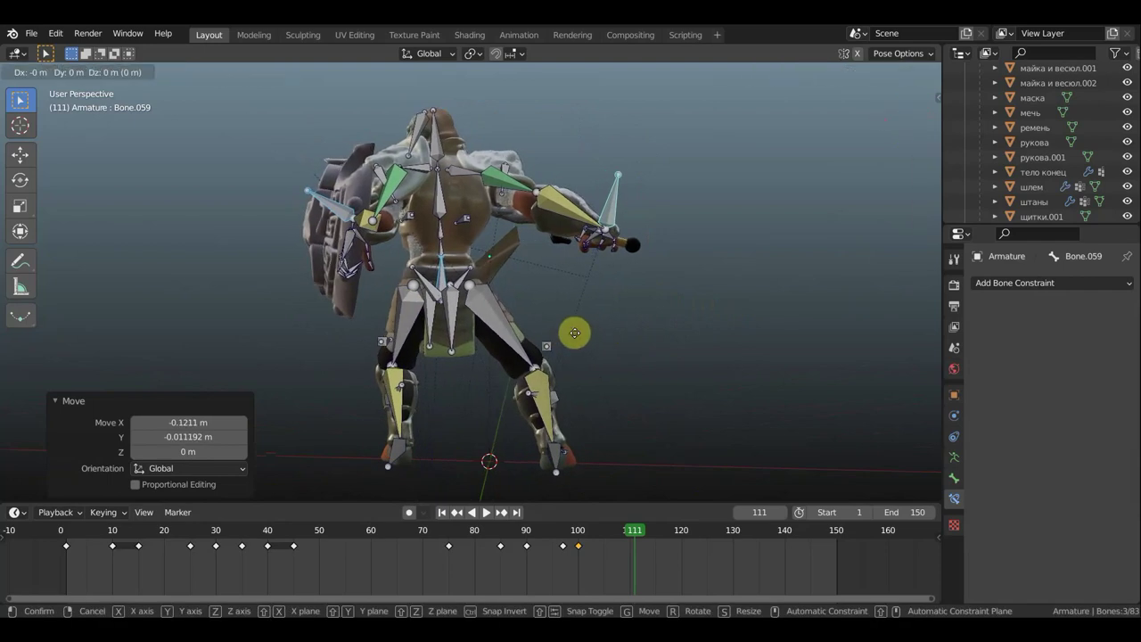
pyautogui.click(571, 325)
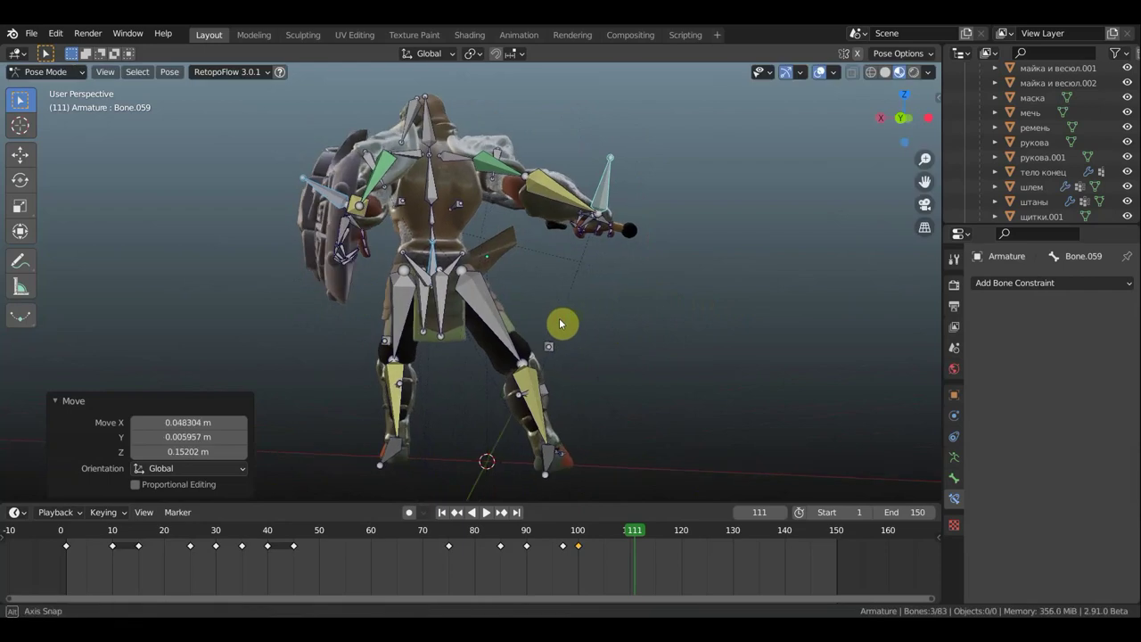
pyautogui.moveTo(558, 324)
pyautogui.mouseDown(button='middle')
pyautogui.moveTo(431, 335)
pyautogui.moveTo(356, 245)
pyautogui.moveTo(435, 202)
pyautogui.moveTo(406, 210)
pyautogui.mouseUp(button='middle')
pyautogui.scroll(3, 354, 266)
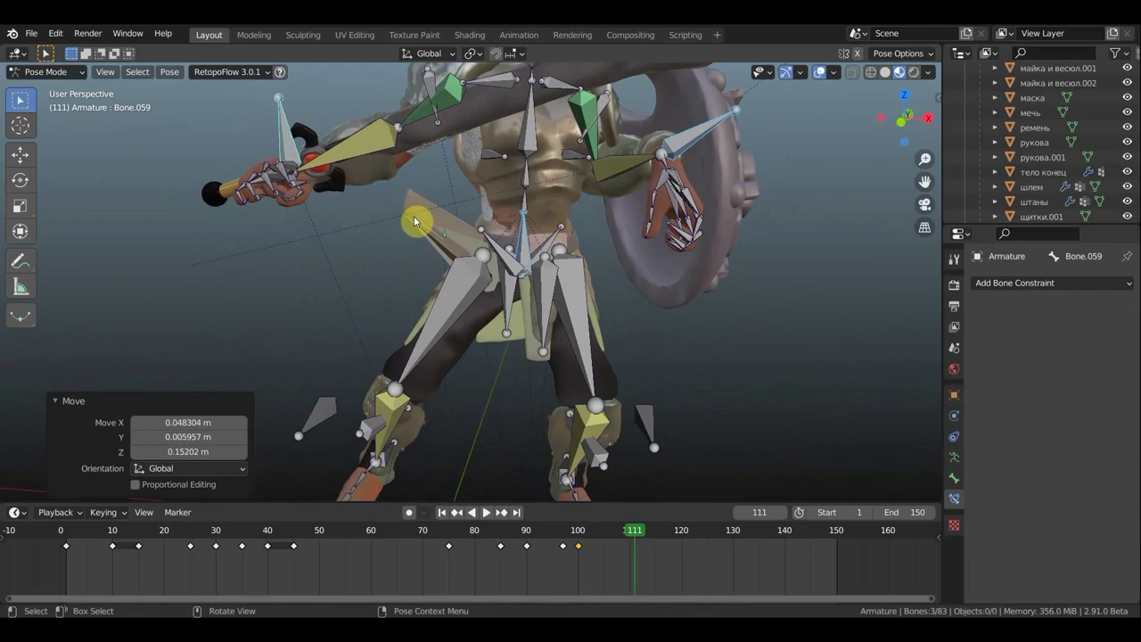
# Check the arm pose at frames 99, 89 and 96.
pyautogui.click(575, 528)
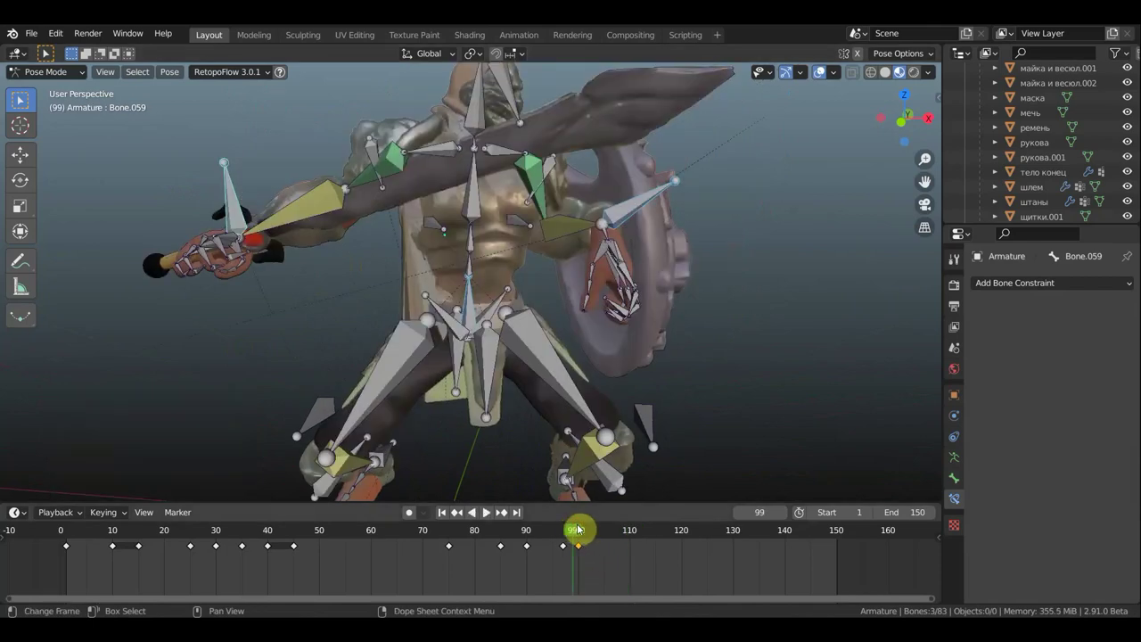
pyautogui.moveTo(465, 413)
pyautogui.mouseDown(button='middle')
pyautogui.moveTo(684, 404)
pyautogui.moveTo(708, 390)
pyautogui.mouseUp(button='middle')
pyautogui.click(525, 532)
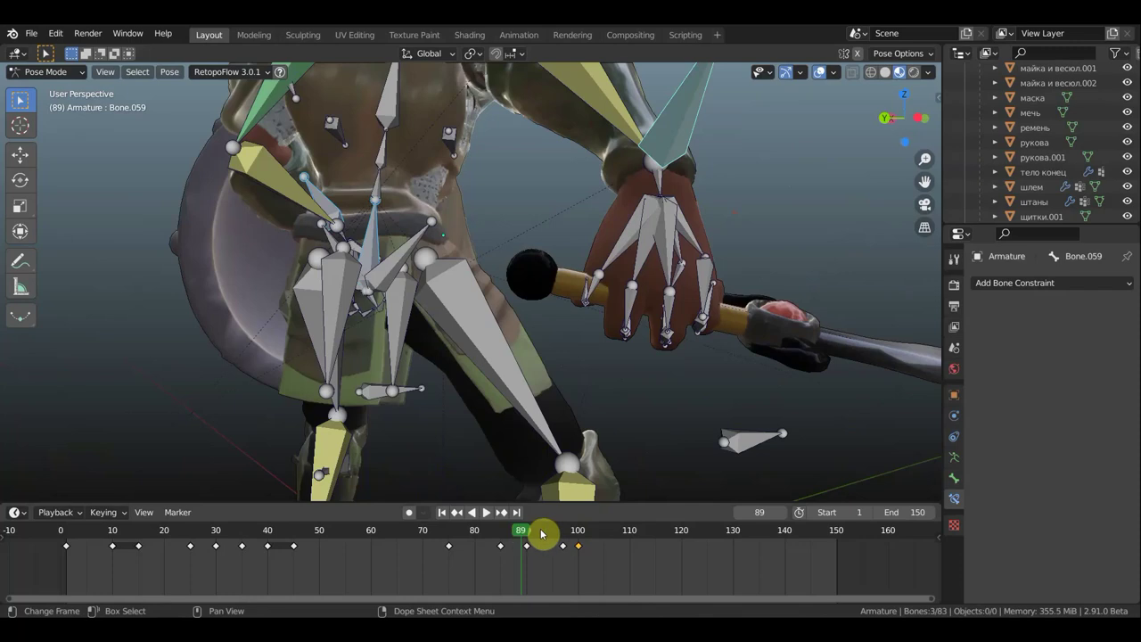
pyautogui.click(559, 541)
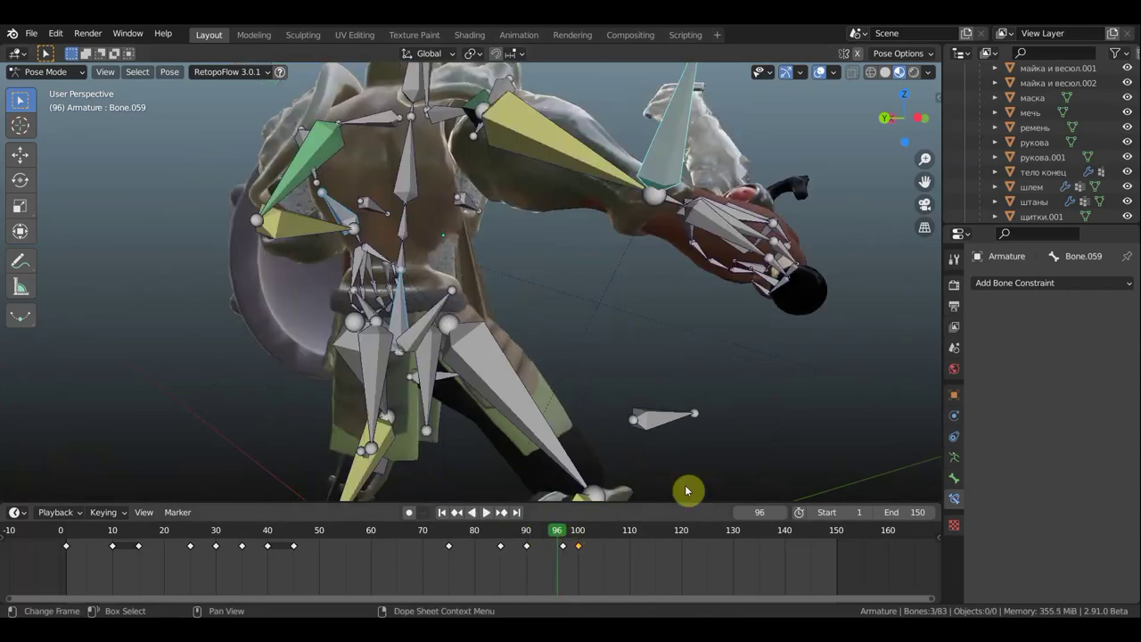
pyautogui.moveTo(688, 489)
pyautogui.mouseDown(button='middle')
pyautogui.moveTo(475, 472)
pyautogui.moveTo(428, 346)
pyautogui.mouseUp(button='middle')
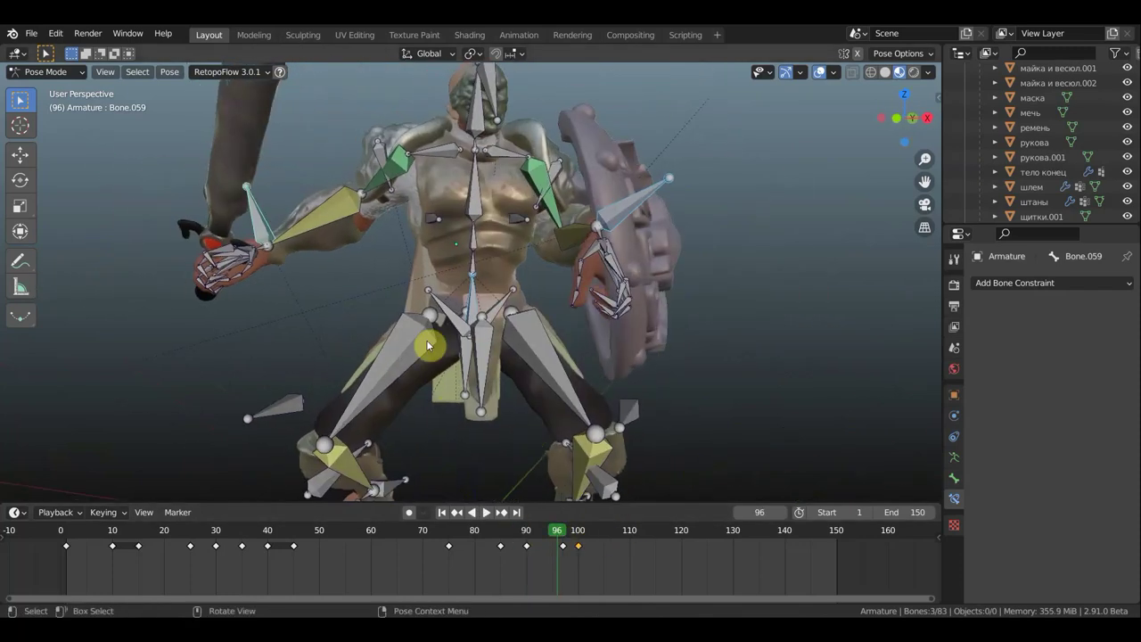
# Deselect the arm bones and open the interaction mode menu.
pyautogui.click(418, 277)
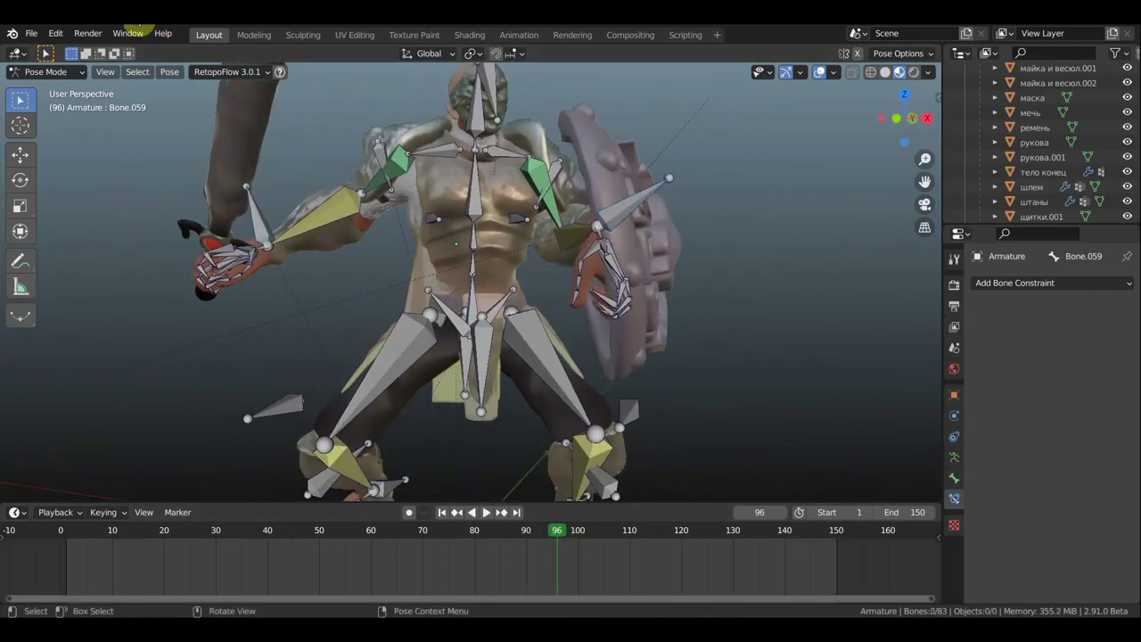
pyautogui.click(56, 73)
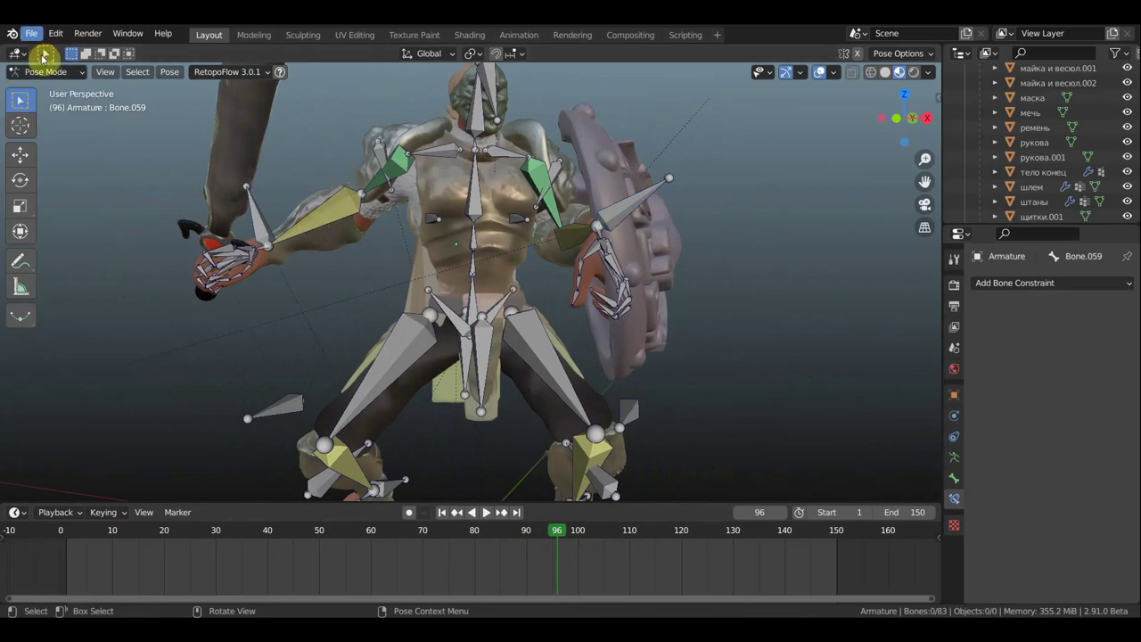
pyautogui.click(51, 73)
# Switch to Object Mode and select the flap mesh майка и весюл.002, keeping its Armature modifier.
pyautogui.click(73, 88)
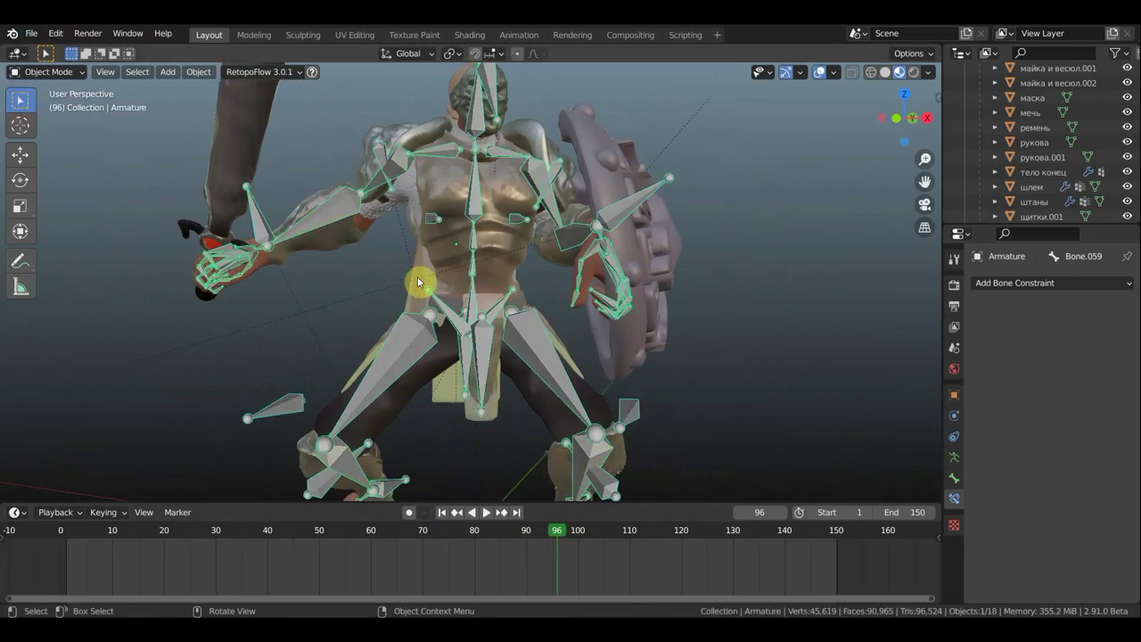
pyautogui.click(413, 281)
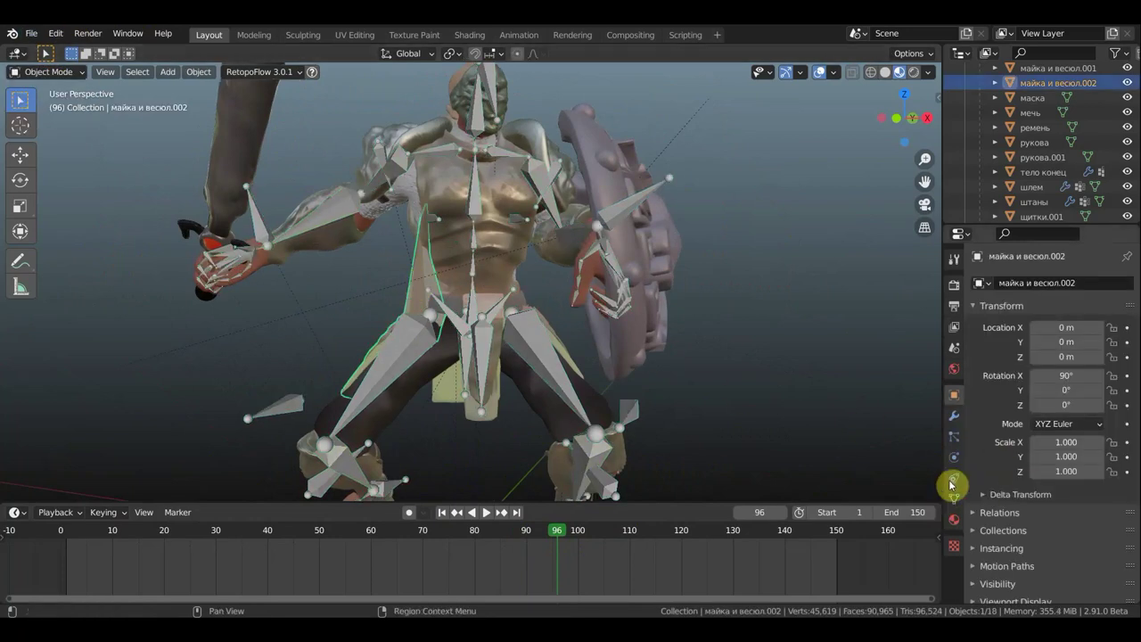
pyautogui.click(958, 413)
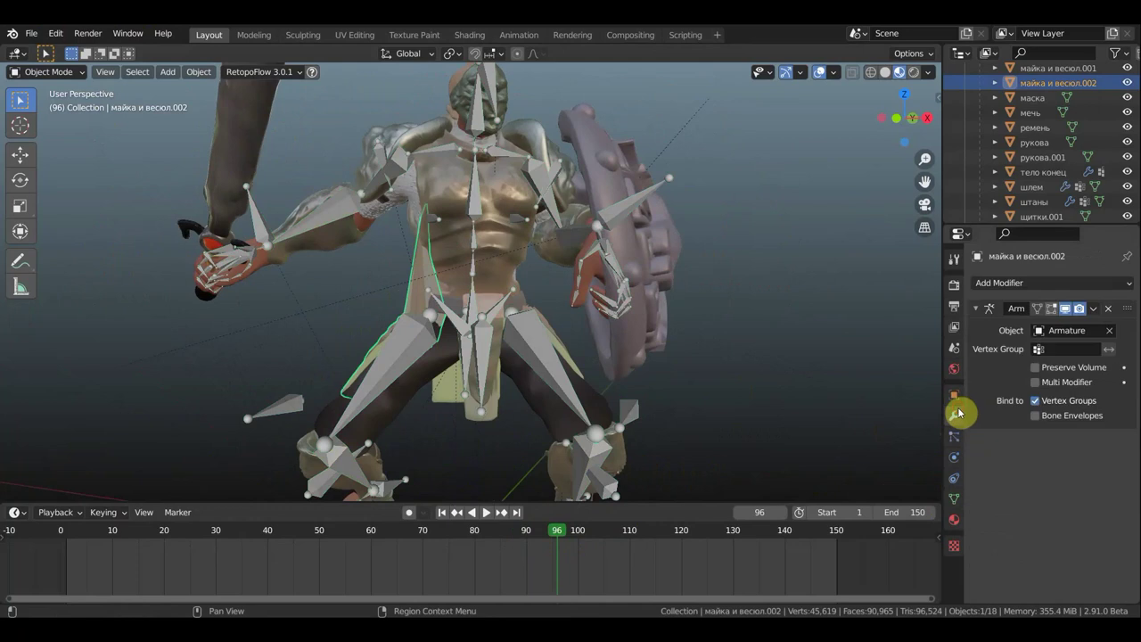
pyautogui.click(1110, 309)
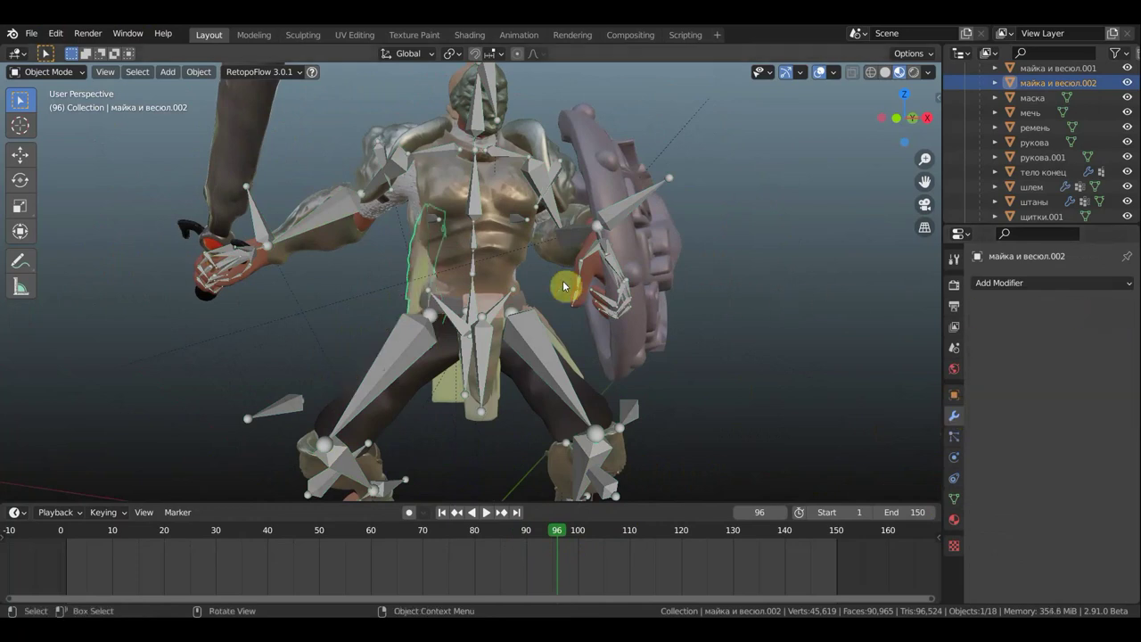
pyautogui.hotkey('ctrl', 'z')
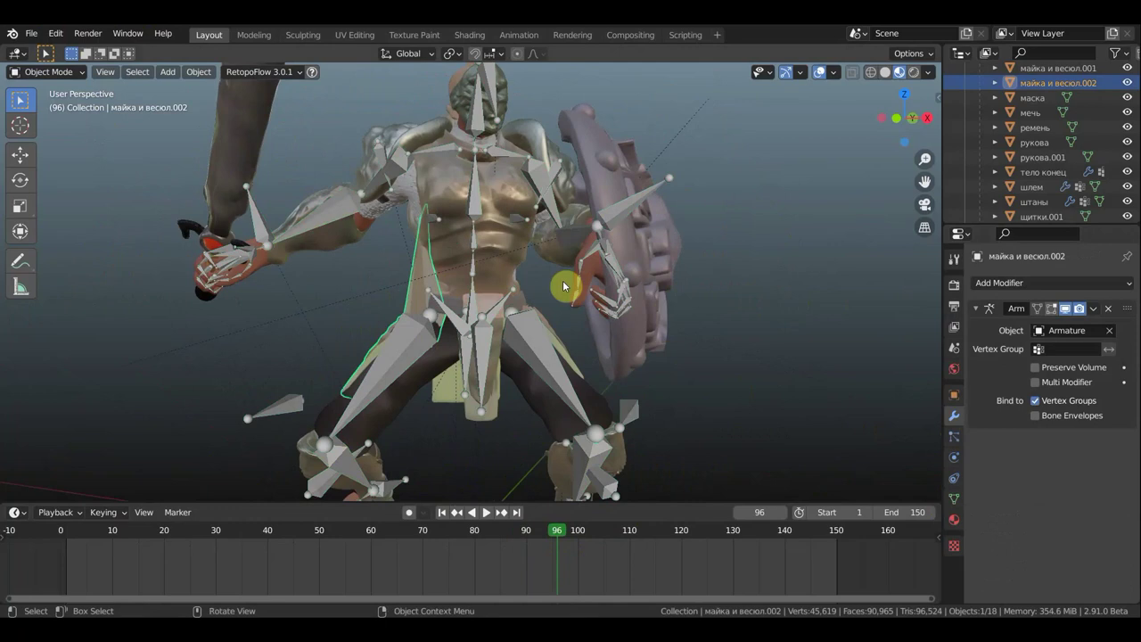
# Add a Data Transfer modifier sourcing vertex groups from тело конец.
pyautogui.click(1007, 283)
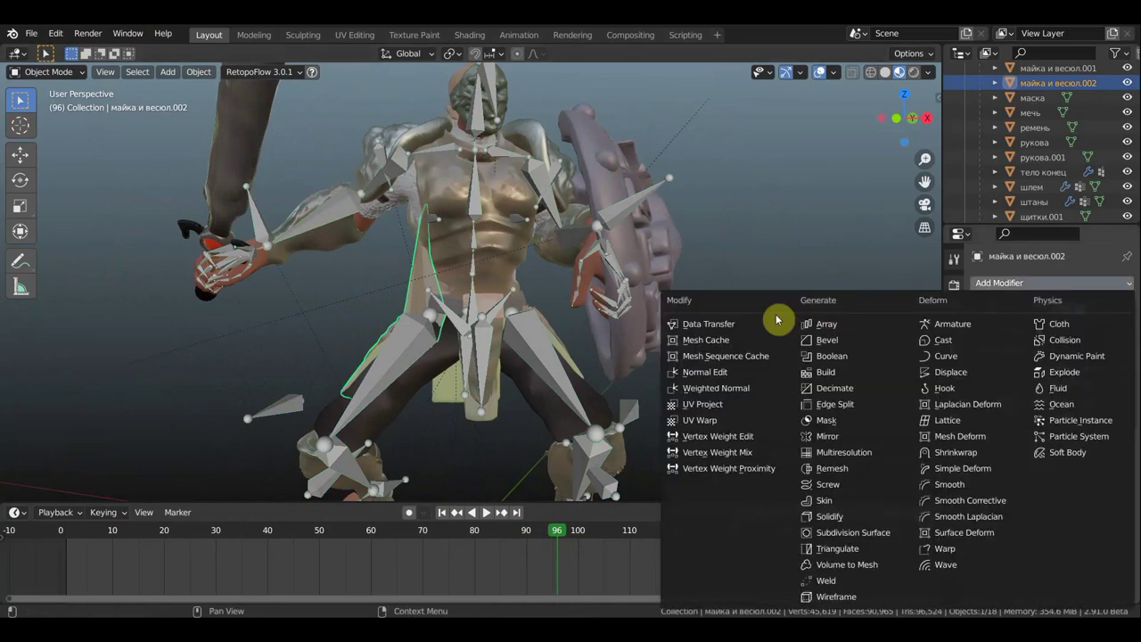
pyautogui.click(731, 328)
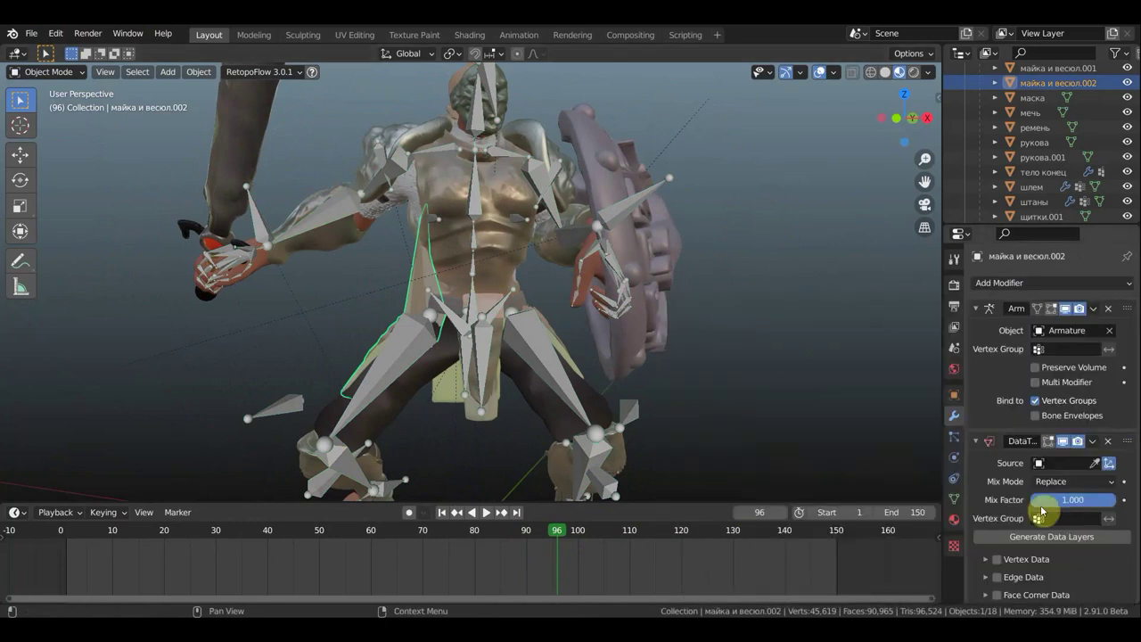
pyautogui.scroll(-1, 1041, 508)
pyautogui.click(1094, 440)
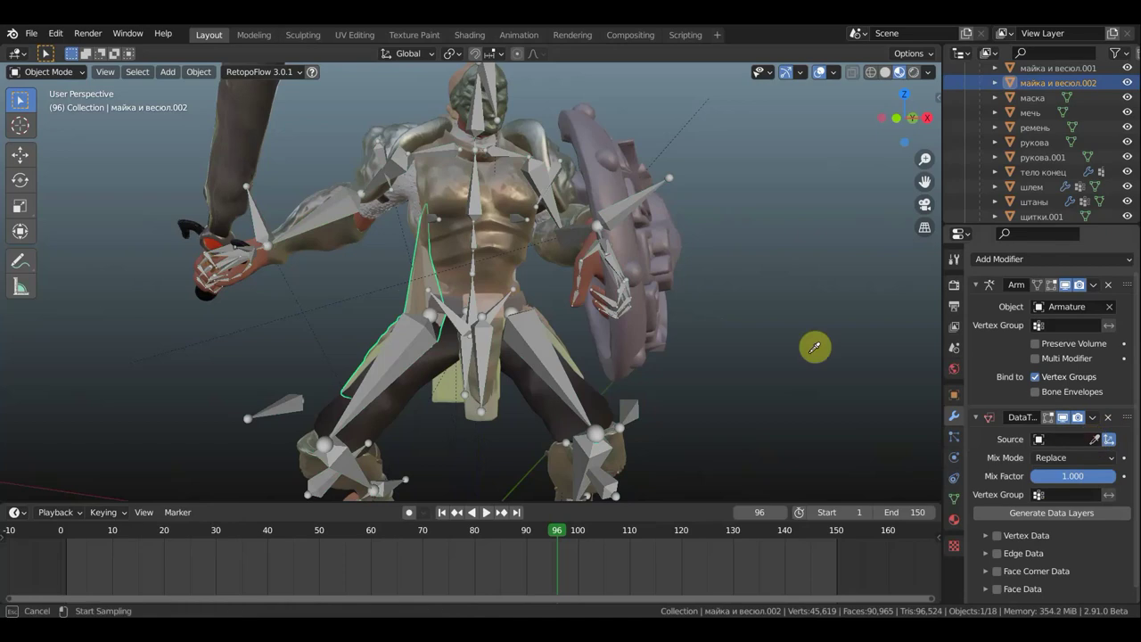
pyautogui.click(591, 274)
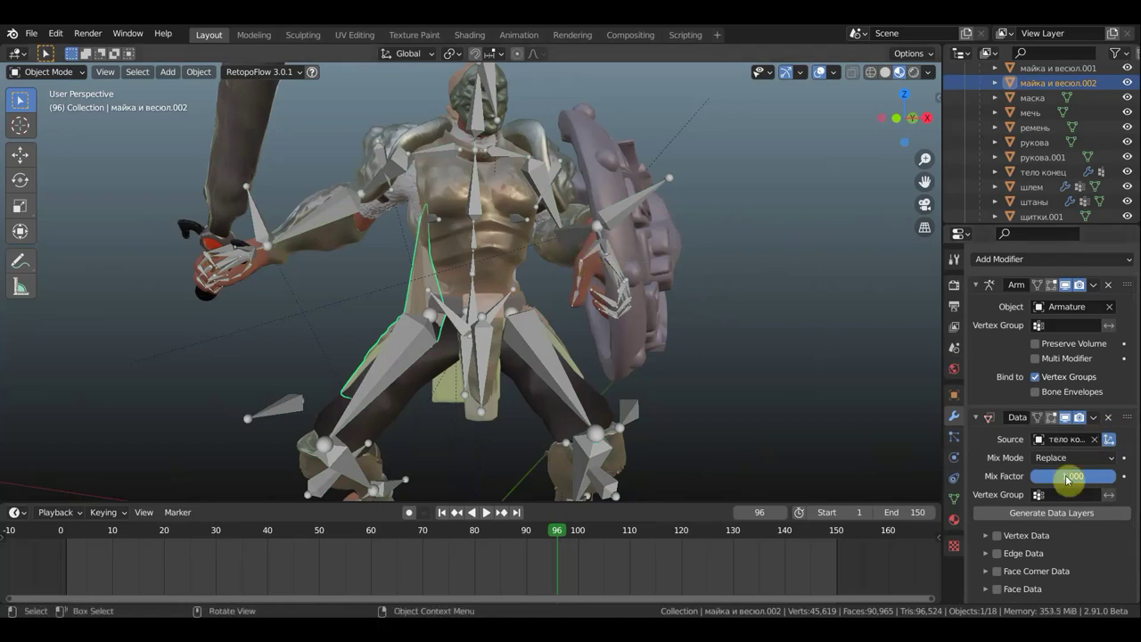
pyautogui.click(995, 536)
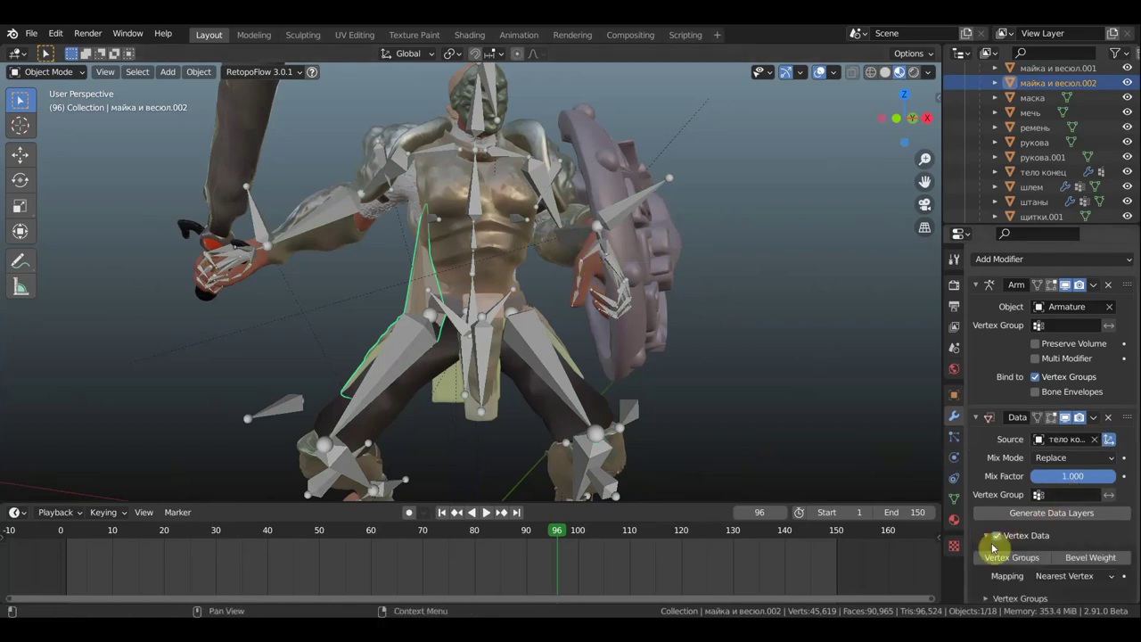
pyautogui.click(1003, 560)
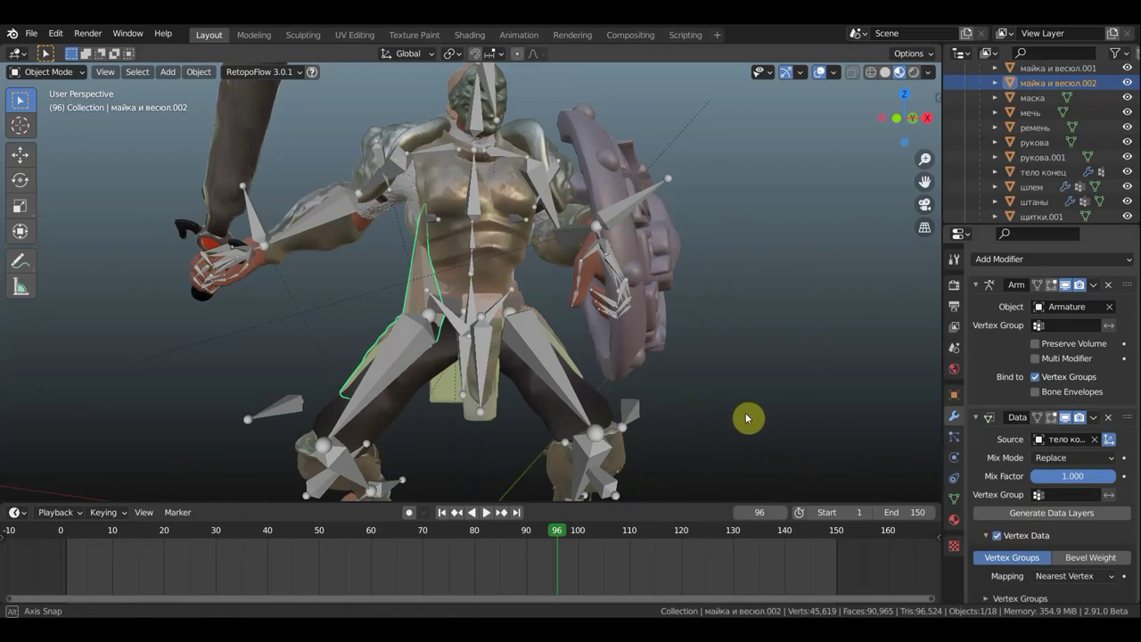
pyautogui.moveTo(746, 416); pyautogui.dragTo(759, 418, button='middle')
pyautogui.moveTo(504, 330)
pyautogui.mouseDown(button='middle')
pyautogui.moveTo(408, 264)
pyautogui.moveTo(413, 222)
pyautogui.moveTo(491, 201)
pyautogui.moveTo(603, 206)
pyautogui.moveTo(308, 211)
pyautogui.mouseUp(button='middle')
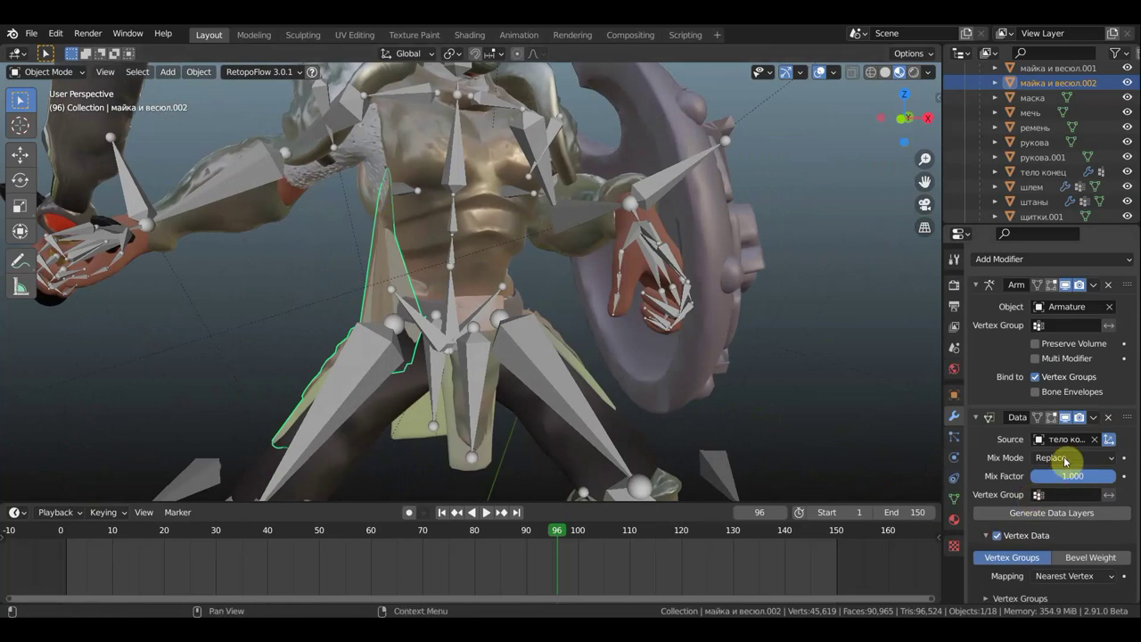
pyautogui.click(1094, 417)
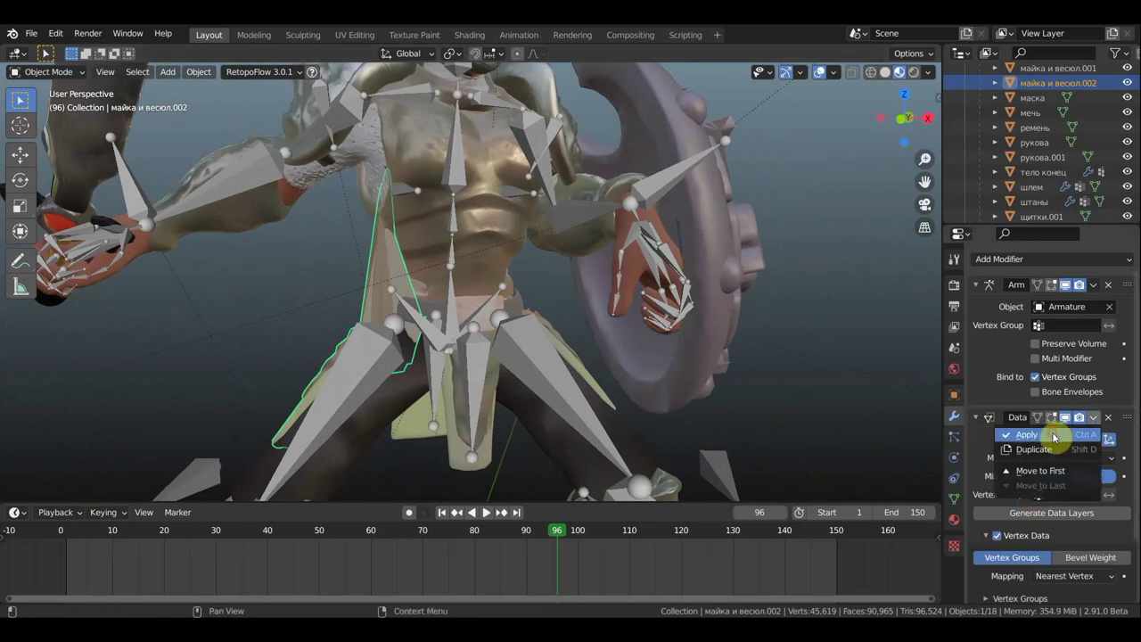
# Apply the Data Transfer and Armature modifiers on the flap mesh.
pyautogui.click(1054, 436)
pyautogui.moveTo(632, 408)
pyautogui.mouseDown(button='middle')
pyautogui.moveTo(822, 412)
pyautogui.moveTo(604, 402)
pyautogui.mouseUp(button='middle')
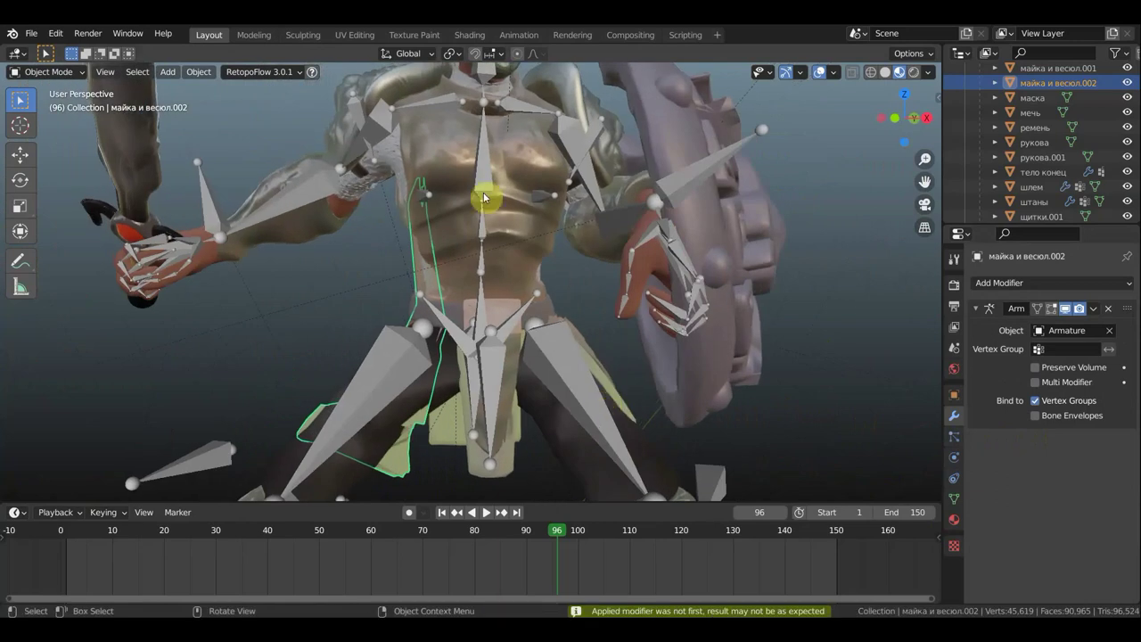
pyautogui.click(1098, 310)
pyautogui.click(1044, 326)
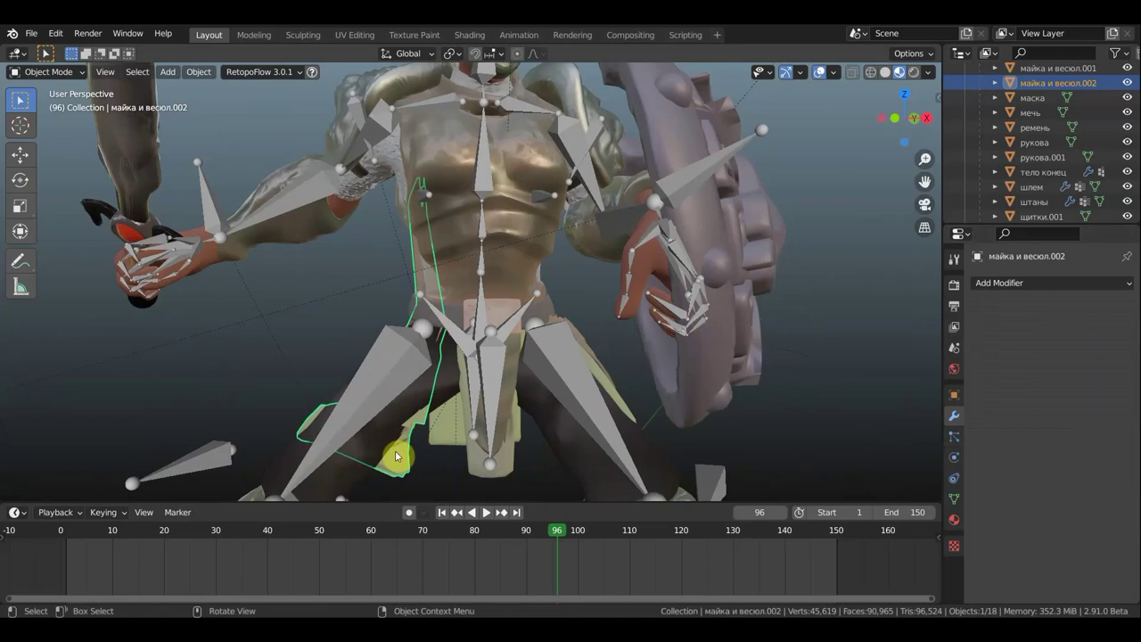
# Delete майка и весюл.002, select the thigh flap майка и весюл.001, and switch to front orthographic view.
pyautogui.scroll(-1, 406, 455)
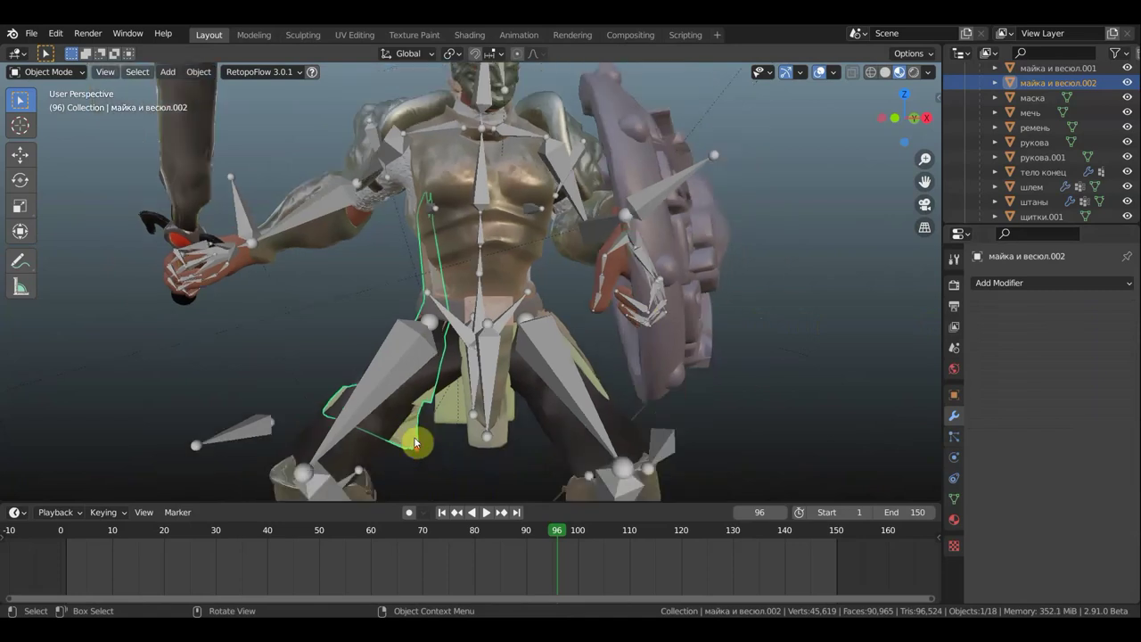
pyautogui.scroll(-1, 428, 428)
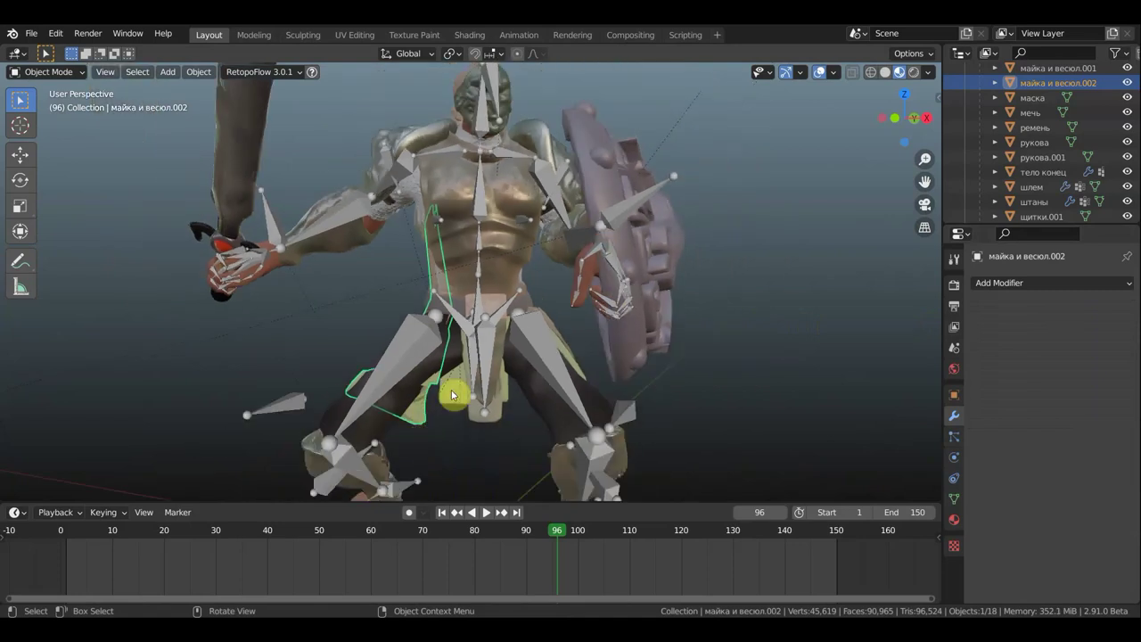
pyautogui.press('Delete')
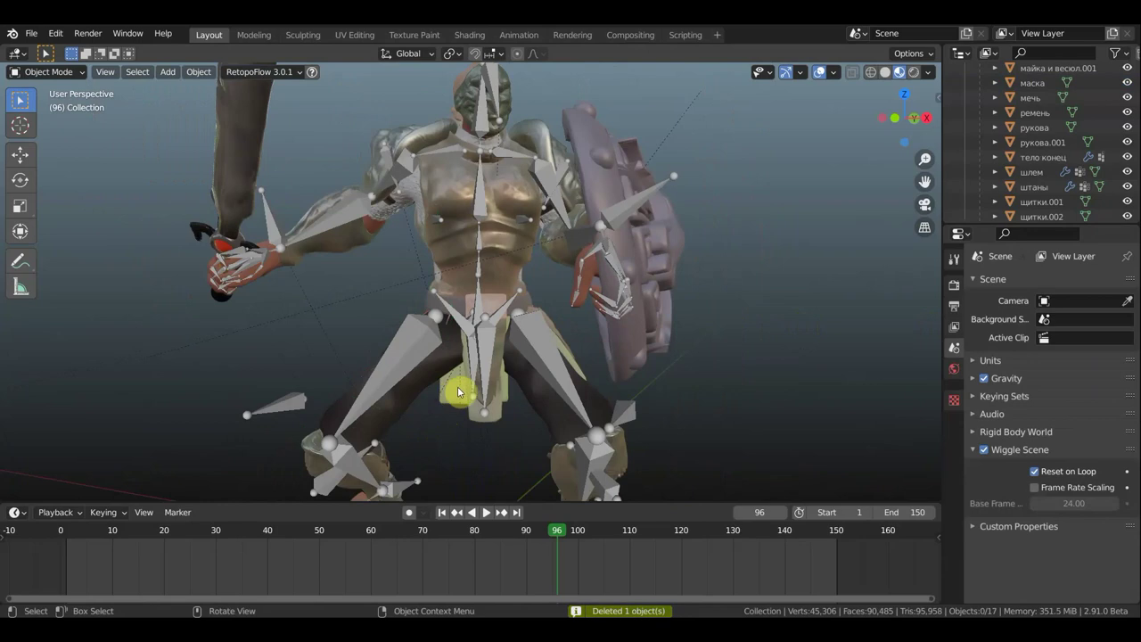
pyautogui.moveTo(568, 356)
pyautogui.mouseDown(button='middle')
pyautogui.moveTo(333, 375)
pyautogui.moveTo(275, 365)
pyautogui.mouseUp(button='middle')
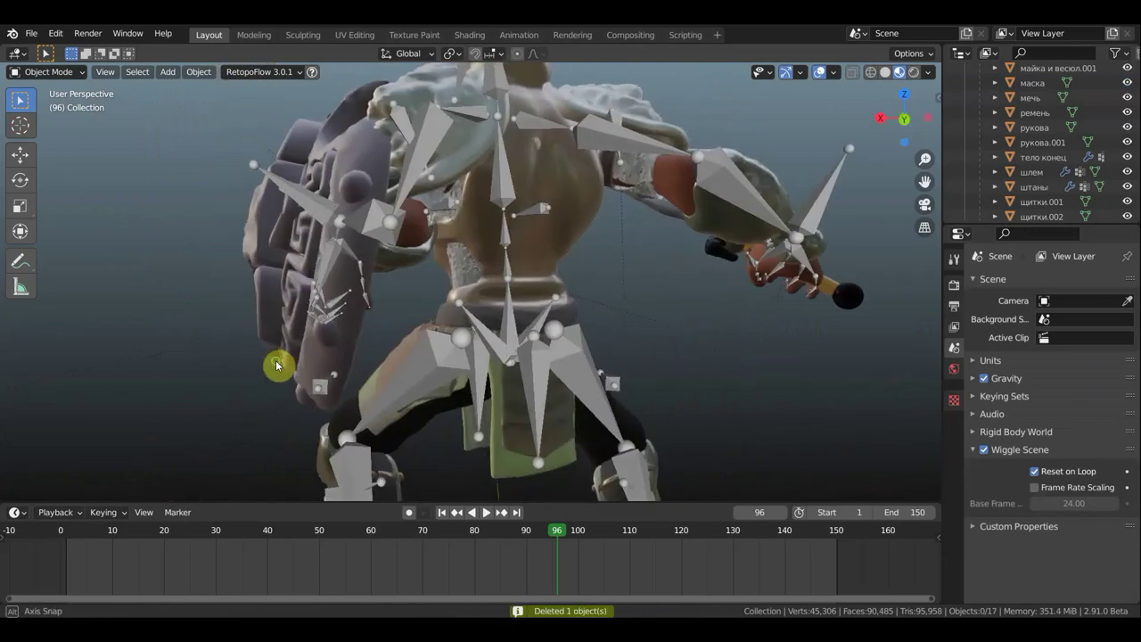
pyautogui.click(400, 354)
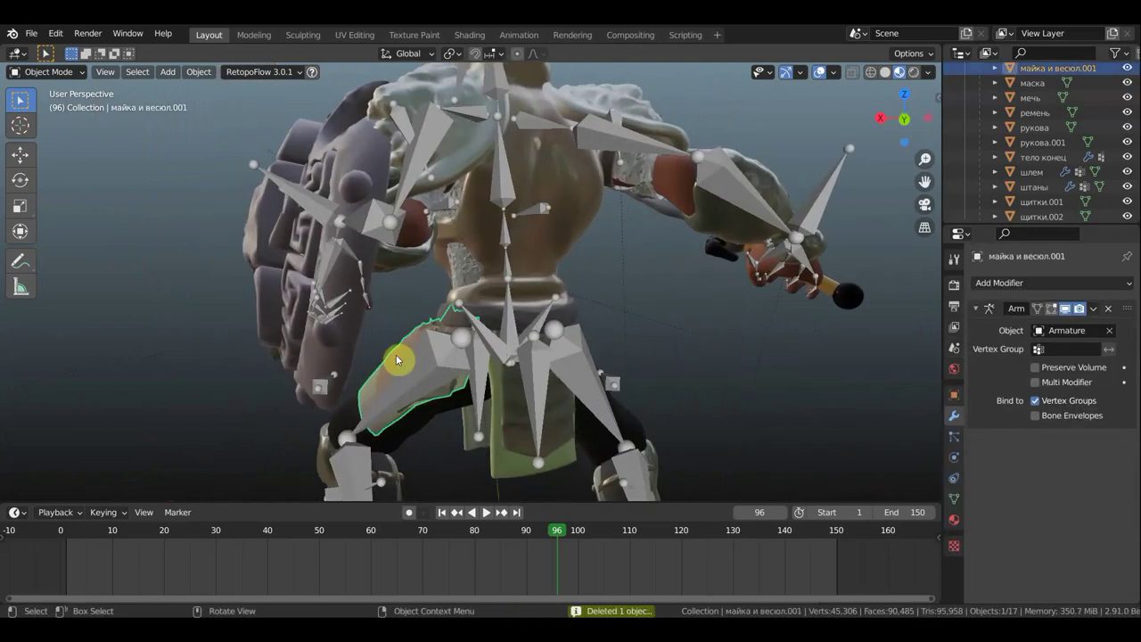
pyautogui.moveTo(546, 350)
pyautogui.mouseDown(button='middle')
pyautogui.moveTo(757, 339)
pyautogui.moveTo(736, 342)
pyautogui.mouseUp(button='middle')
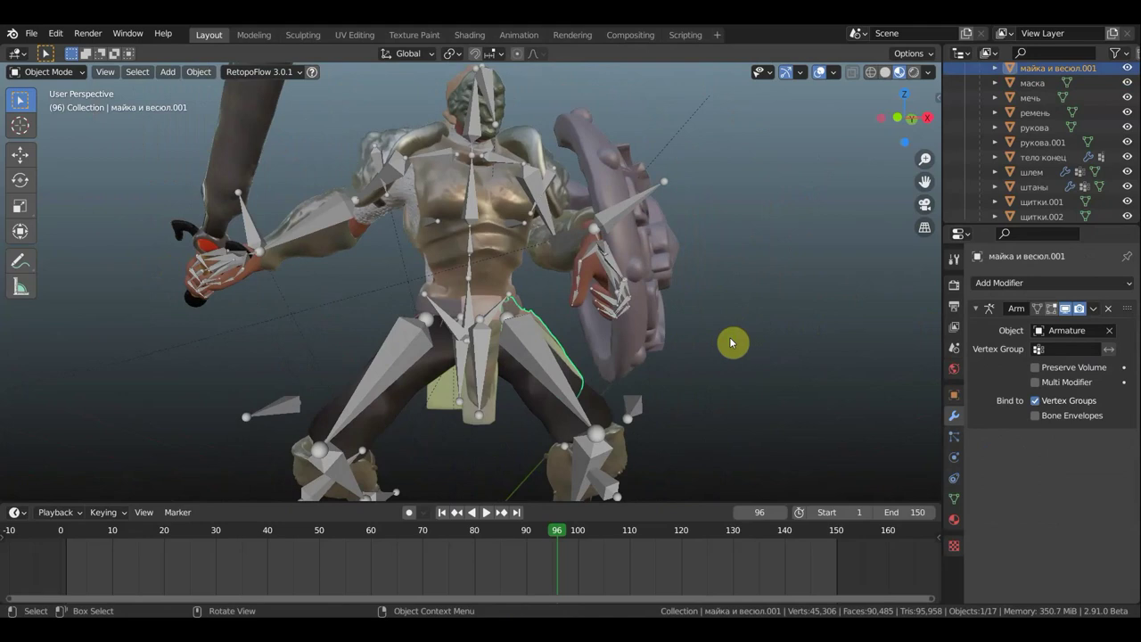
pyautogui.press('KP_1')
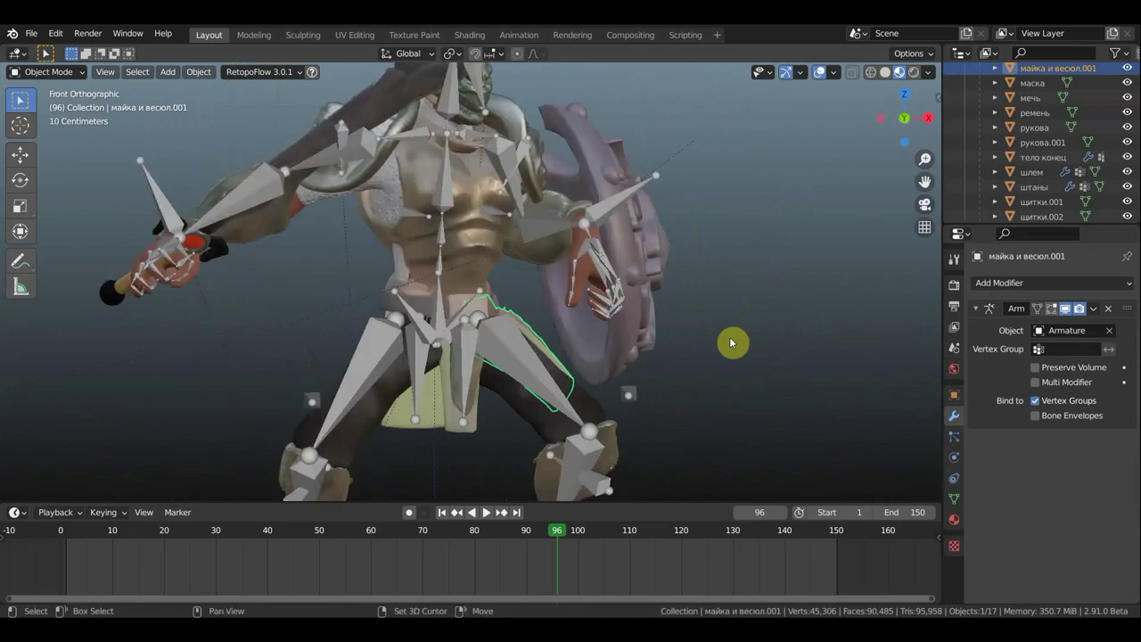
# Duplicate the cloth flap in place and mirror the copy across global X.
pyautogui.hotkey('shift', 'd')
pyautogui.rightClick(732, 342)
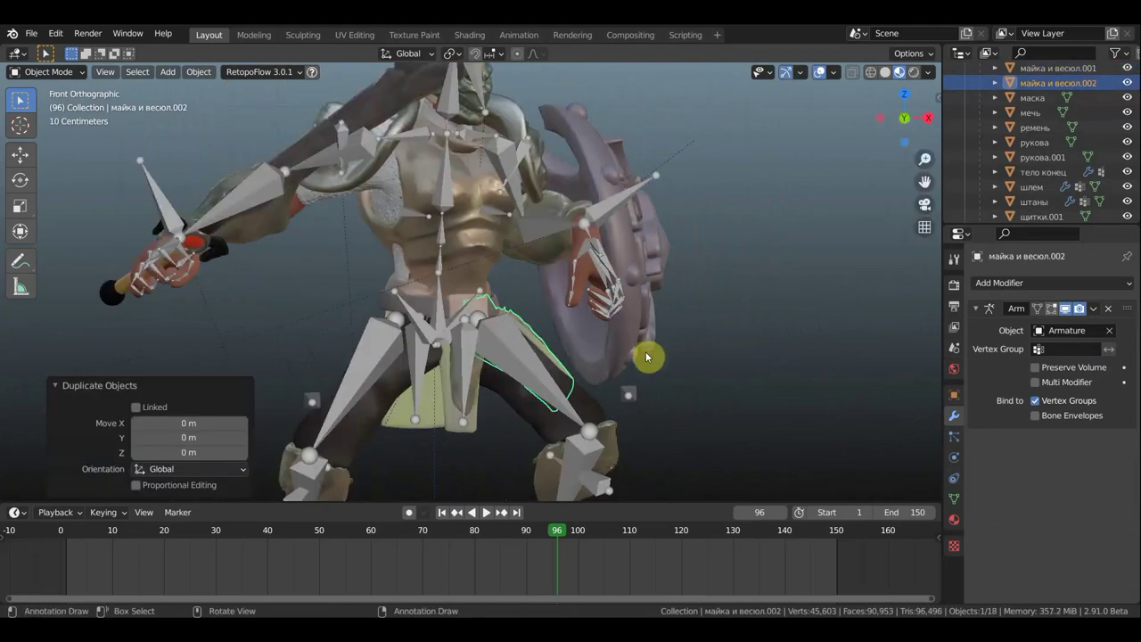
pyautogui.rightClick(678, 393)
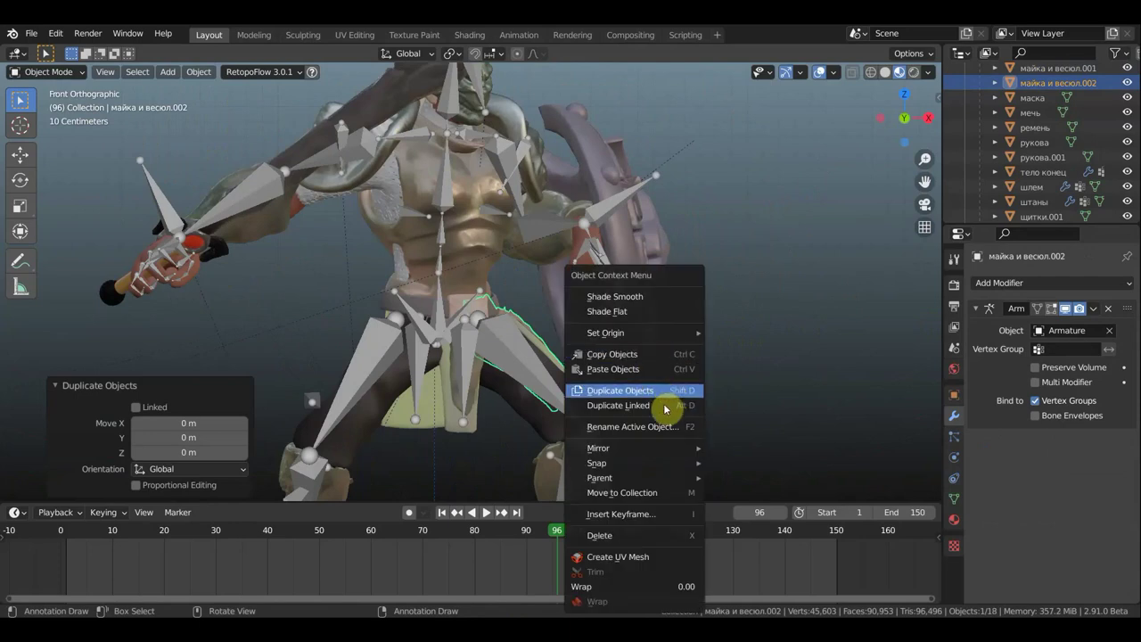
pyautogui.moveTo(598, 448)
pyautogui.click(772, 470)
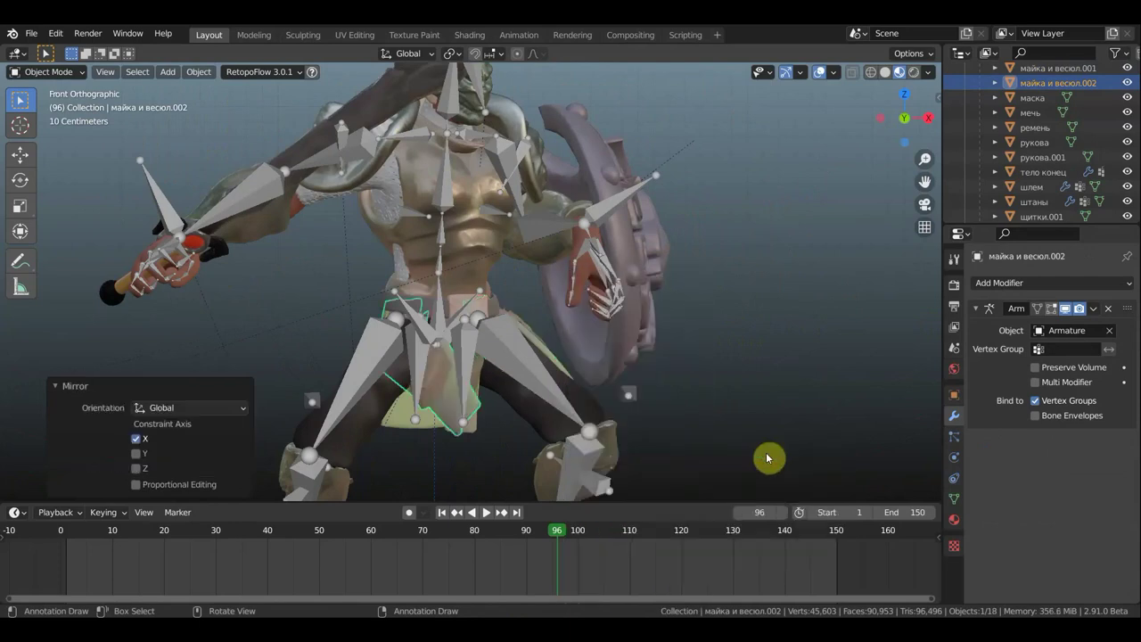
# From the top view, rotate and move the mirrored flap beside the other leg.
pyautogui.moveTo(662, 349)
pyautogui.mouseDown(button='middle')
pyautogui.moveTo(667, 423)
pyautogui.moveTo(635, 458)
pyautogui.moveTo(488, 355)
pyautogui.mouseUp(button='middle')
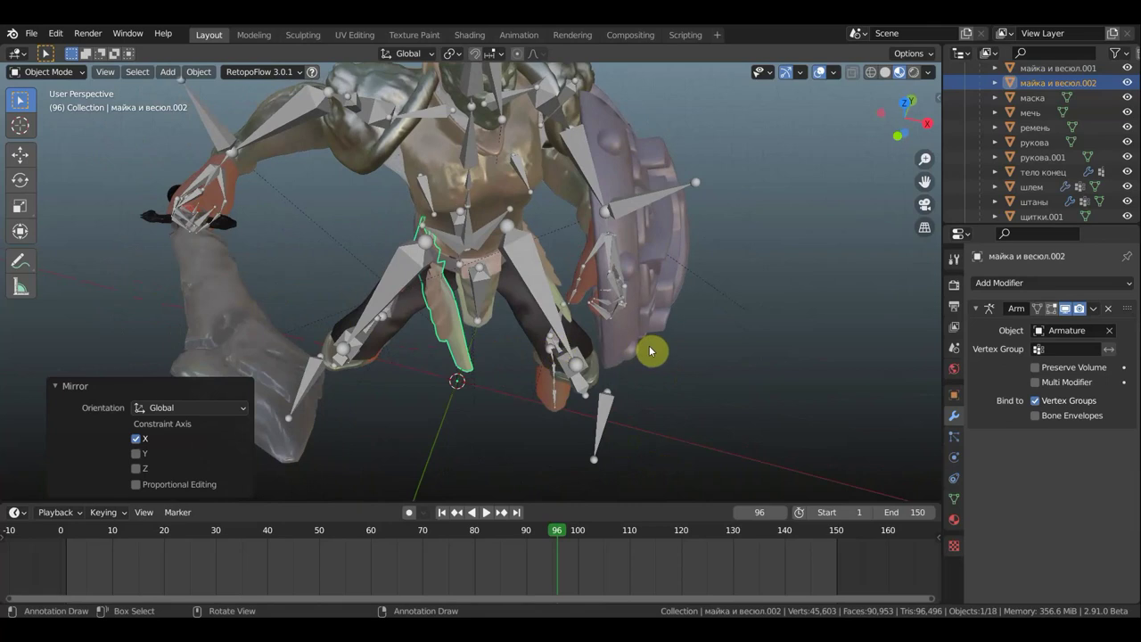
pyautogui.press('KP_7')
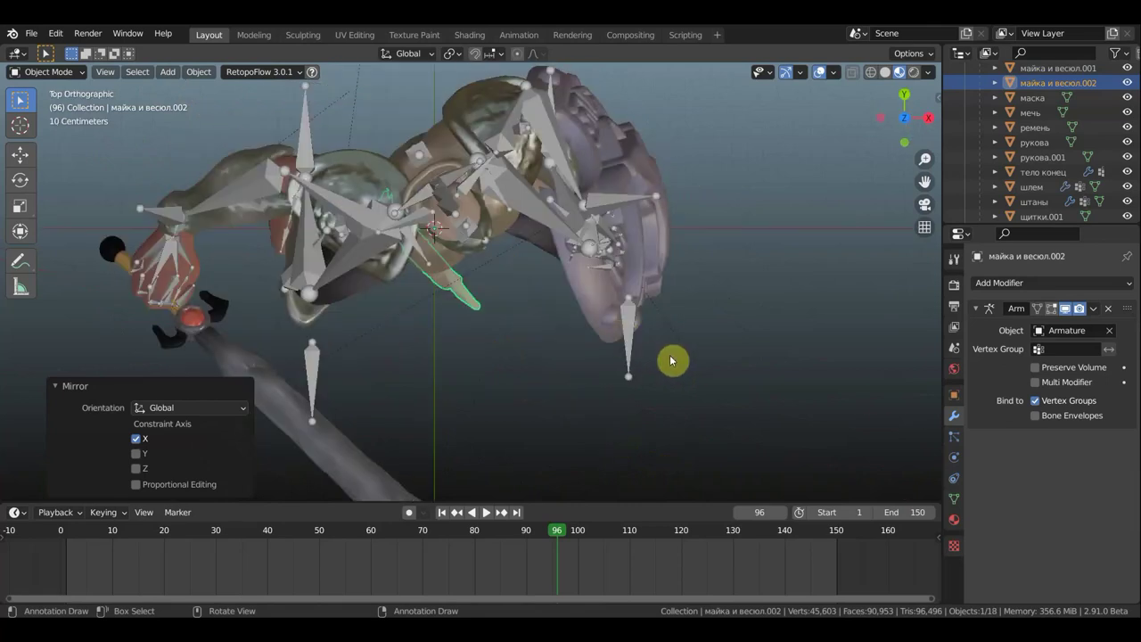
pyautogui.press('r')
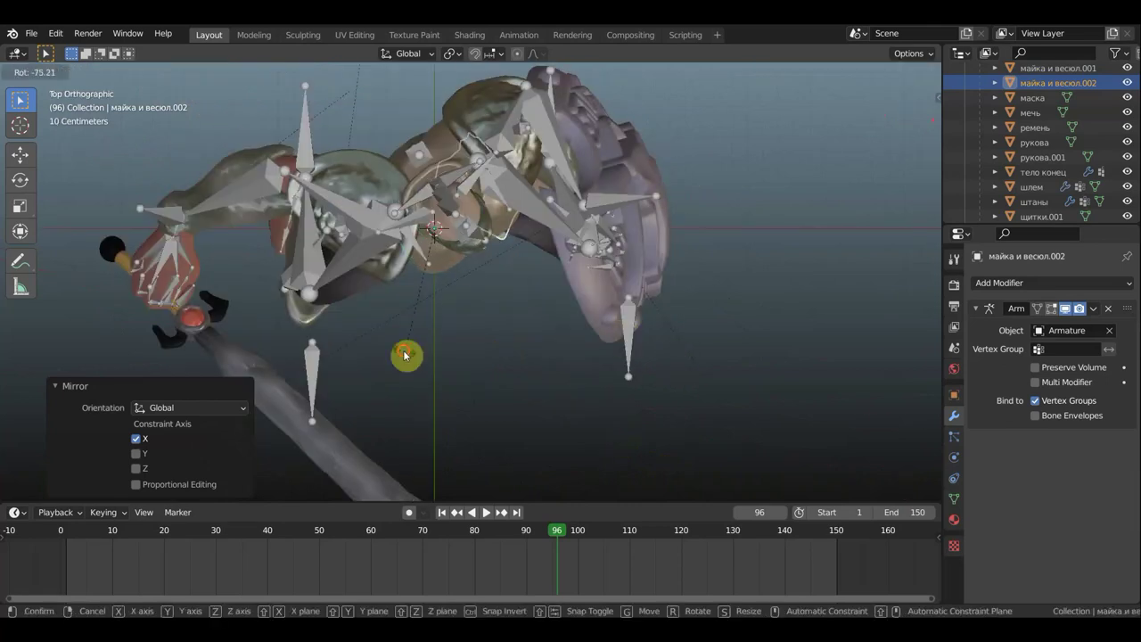
pyautogui.click(404, 355)
pyautogui.press('g')
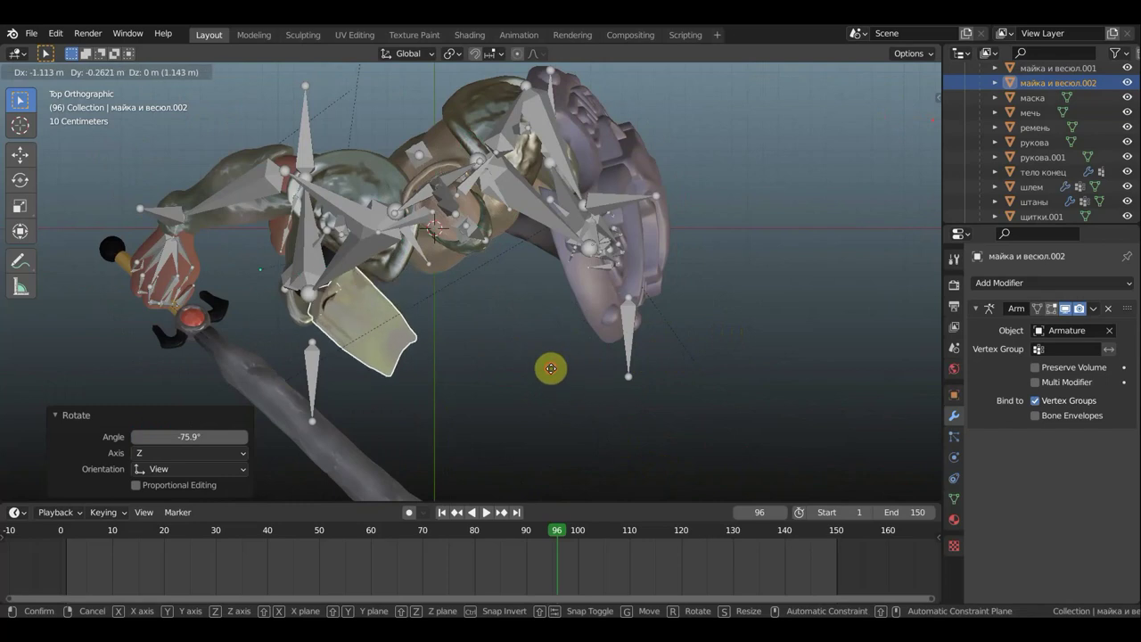
pyautogui.click(547, 369)
pyautogui.moveTo(547, 369)
pyautogui.mouseDown(button='middle')
pyautogui.moveTo(585, 258)
pyautogui.moveTo(571, 204)
pyautogui.moveTo(591, 199)
pyautogui.mouseUp(button='middle')
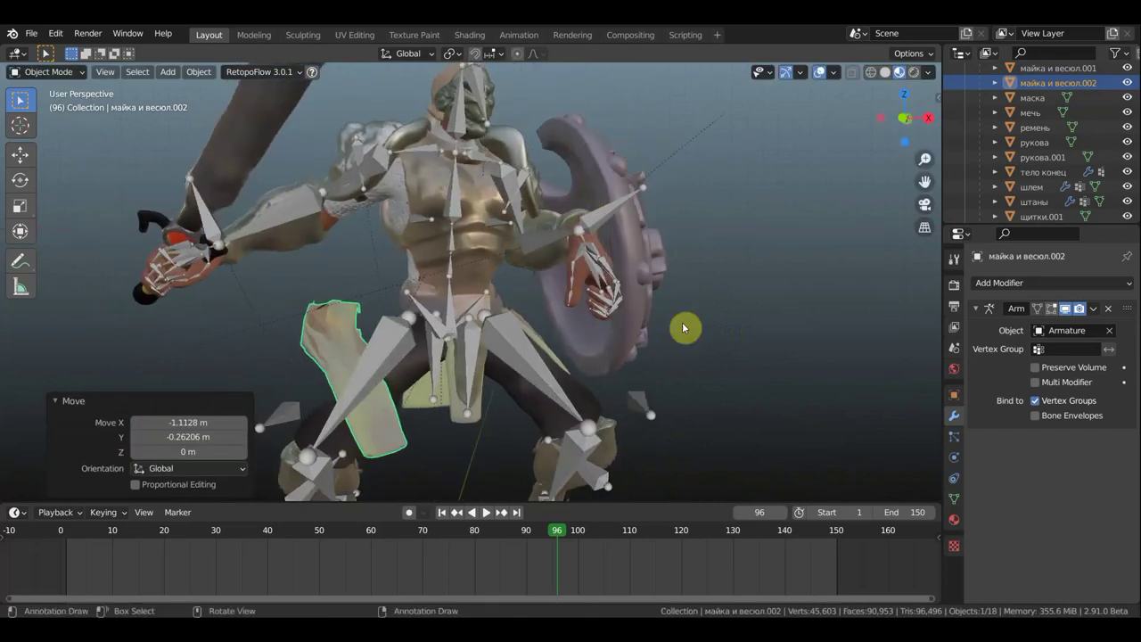
# Rotate the copied flap slightly, then reselect it and rotate it further.
pyautogui.press('r')
pyautogui.click(187, 68)
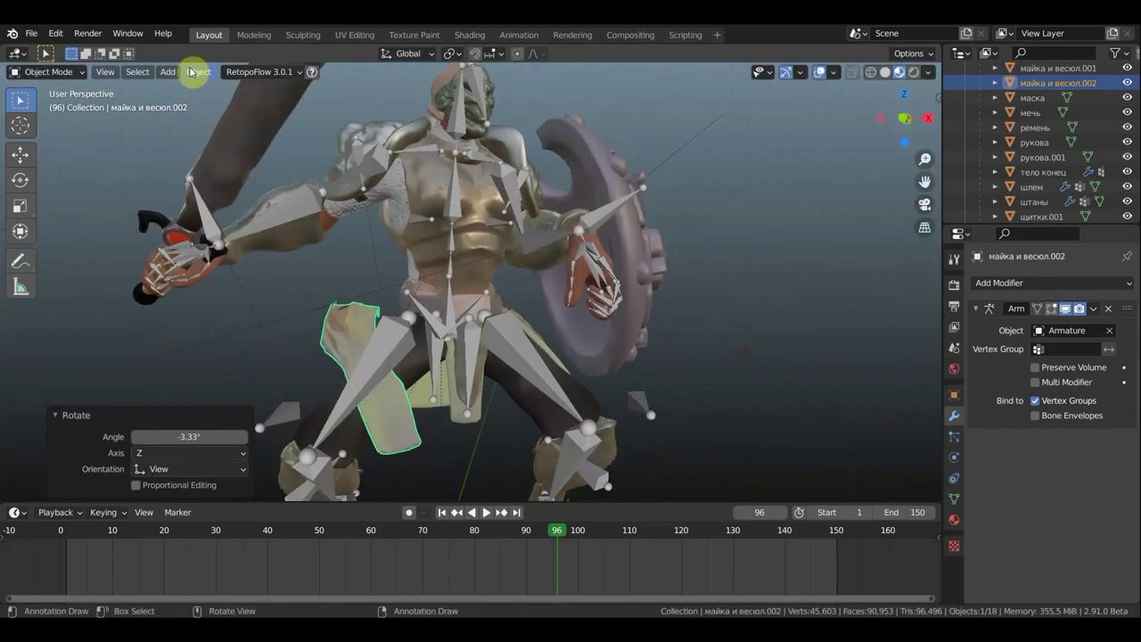
pyautogui.hotkey('alt', 'a')
pyautogui.click(198, 72)
pyautogui.moveTo(222, 104)
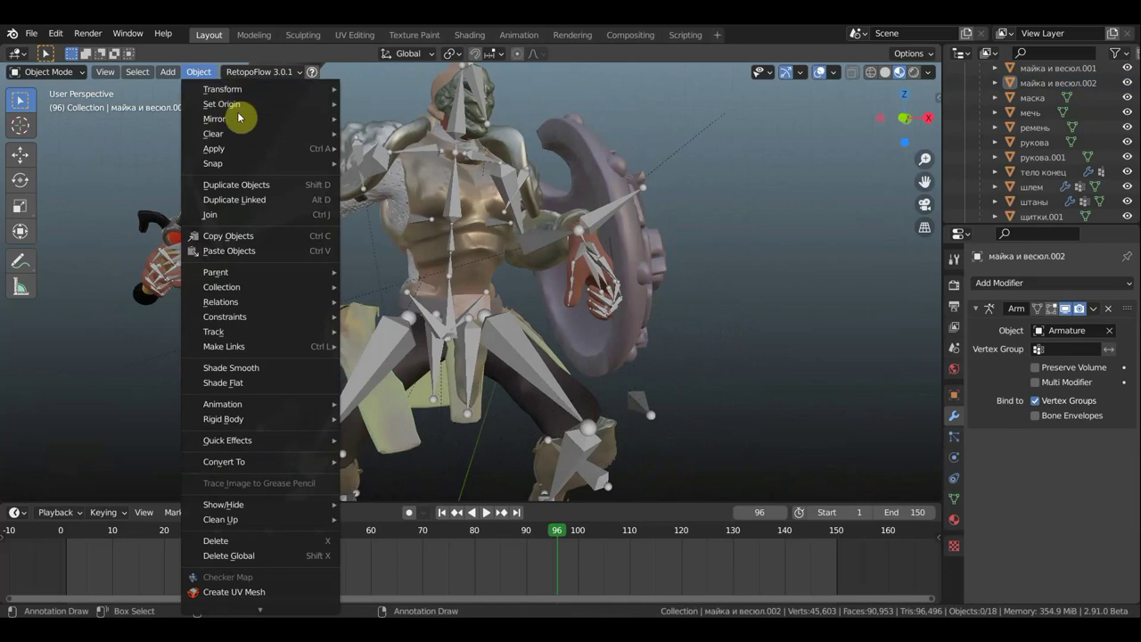
pyautogui.moveTo(407, 120); pyautogui.dragTo(510, 214, button='middle')
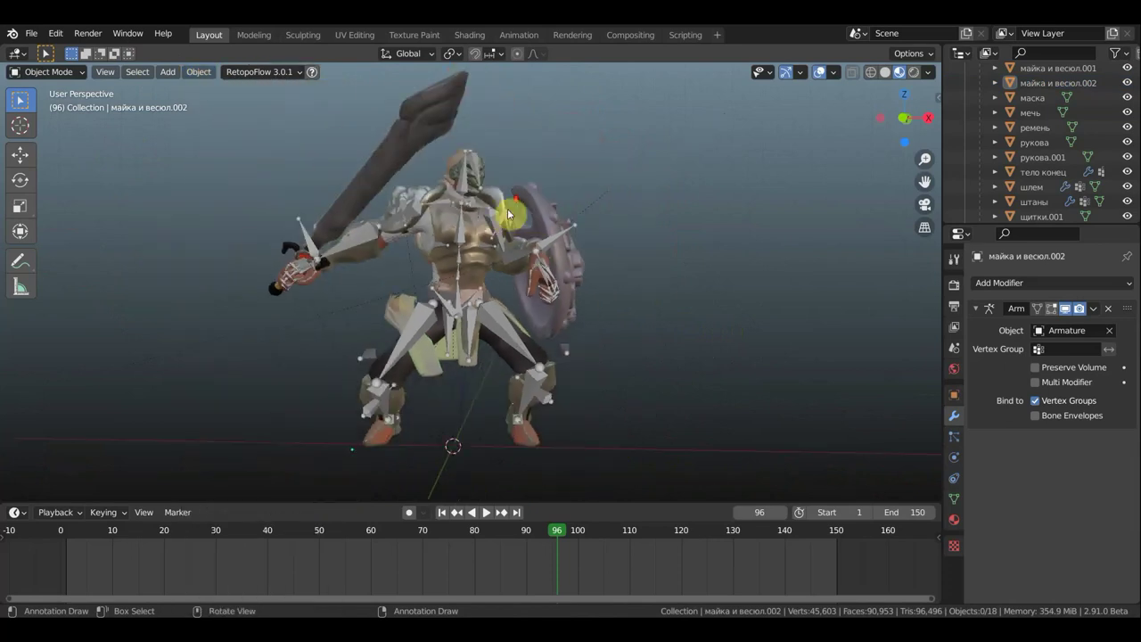
pyautogui.click(427, 359)
pyautogui.press('r')
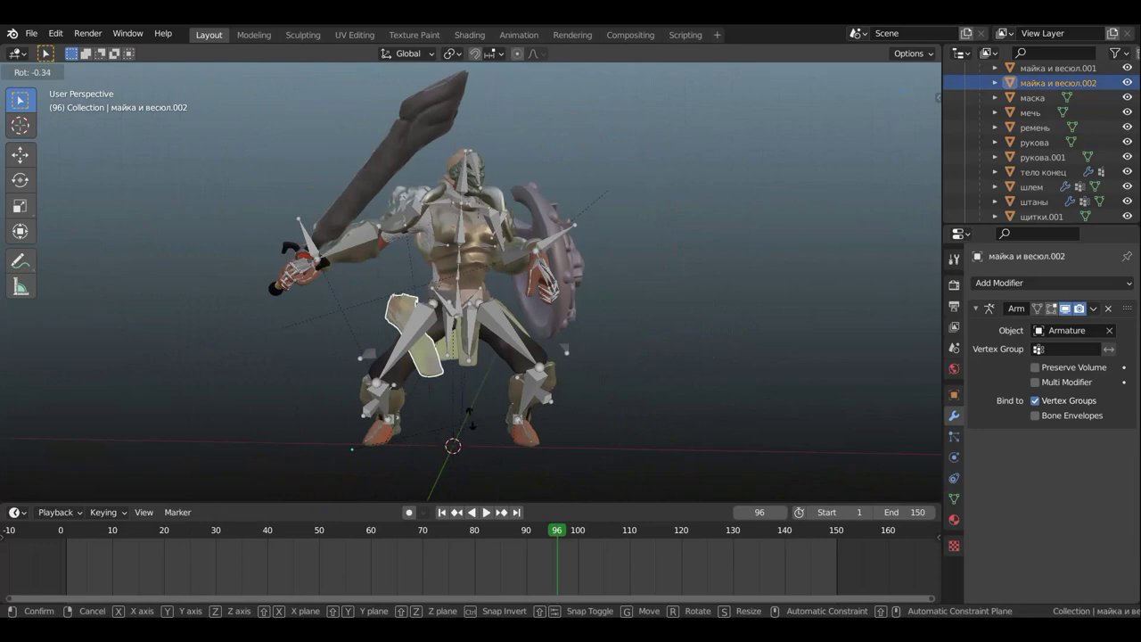
pyautogui.click(675, 390)
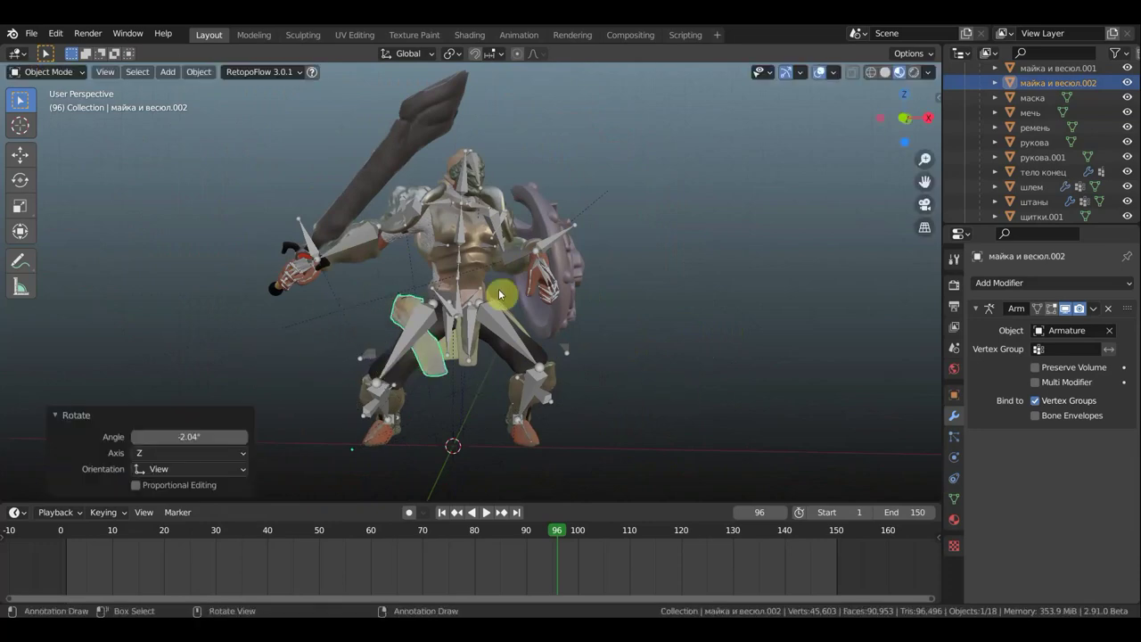
# Set the flap's origin to its geometry and rotate it over the hip, about -166° on Z.
pyautogui.click(203, 72)
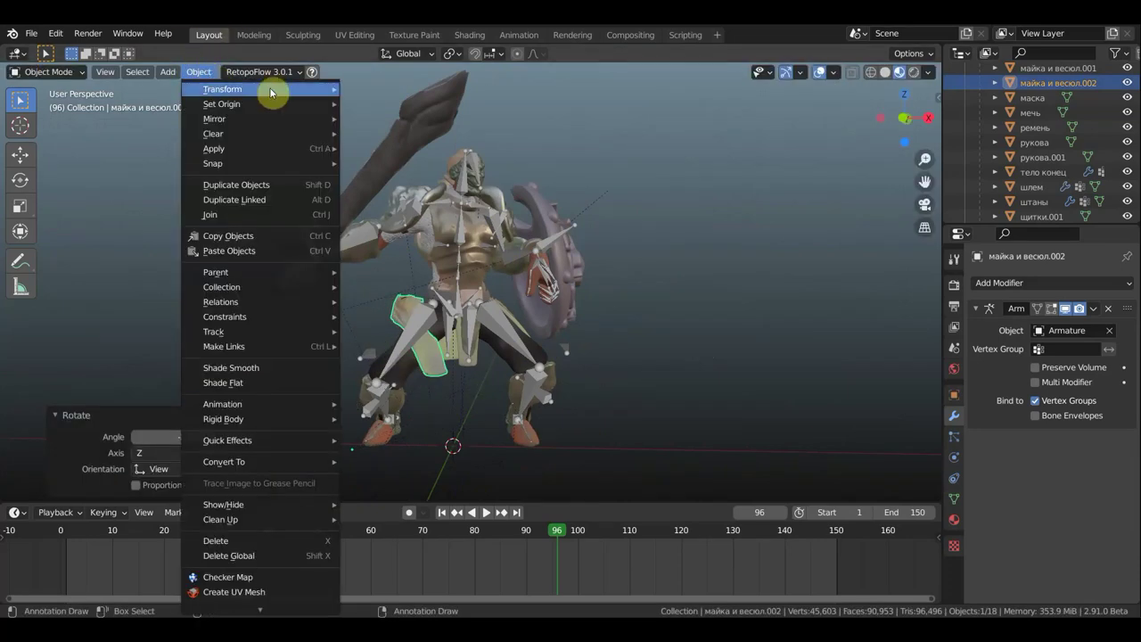
pyautogui.moveTo(222, 103)
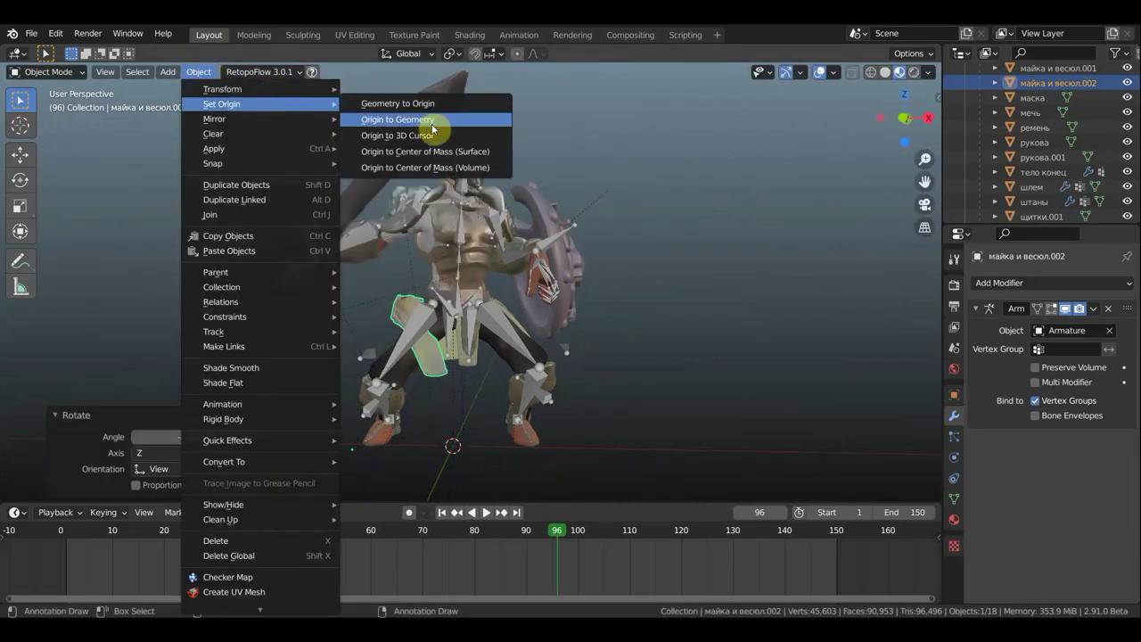
pyautogui.click(433, 129)
pyautogui.press('r')
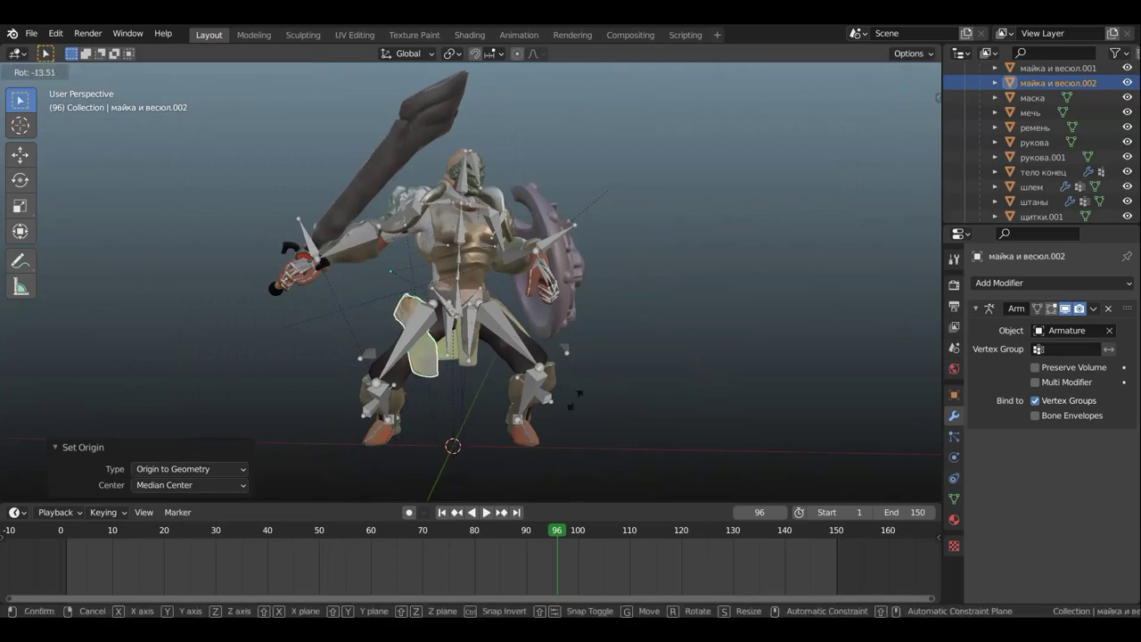
pyautogui.click(390, 365)
pyautogui.moveTo(588, 327)
pyautogui.mouseDown(button='middle')
pyautogui.moveTo(608, 311)
pyautogui.moveTo(603, 324)
pyautogui.mouseUp(button='middle')
pyautogui.press('r')
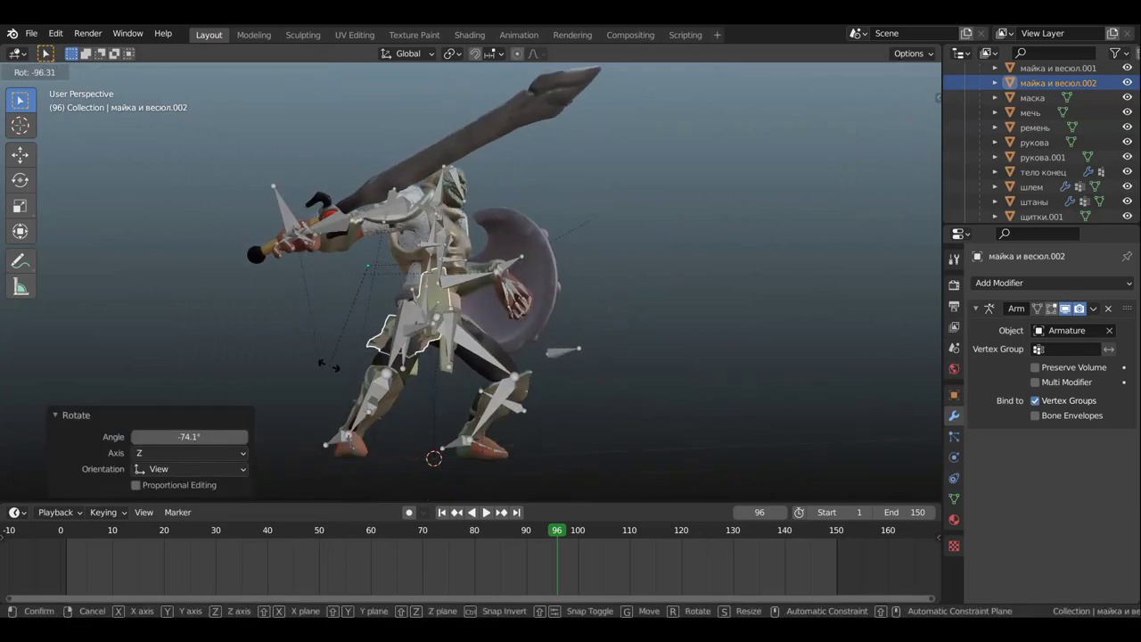
pyautogui.click(276, 265)
pyautogui.moveTo(371, 284)
pyautogui.mouseDown(button='middle')
pyautogui.moveTo(456, 317)
pyautogui.moveTo(529, 305)
pyautogui.moveTo(306, 315)
pyautogui.moveTo(410, 330)
pyautogui.mouseUp(button='middle')
pyautogui.scroll(4, 535, 317)
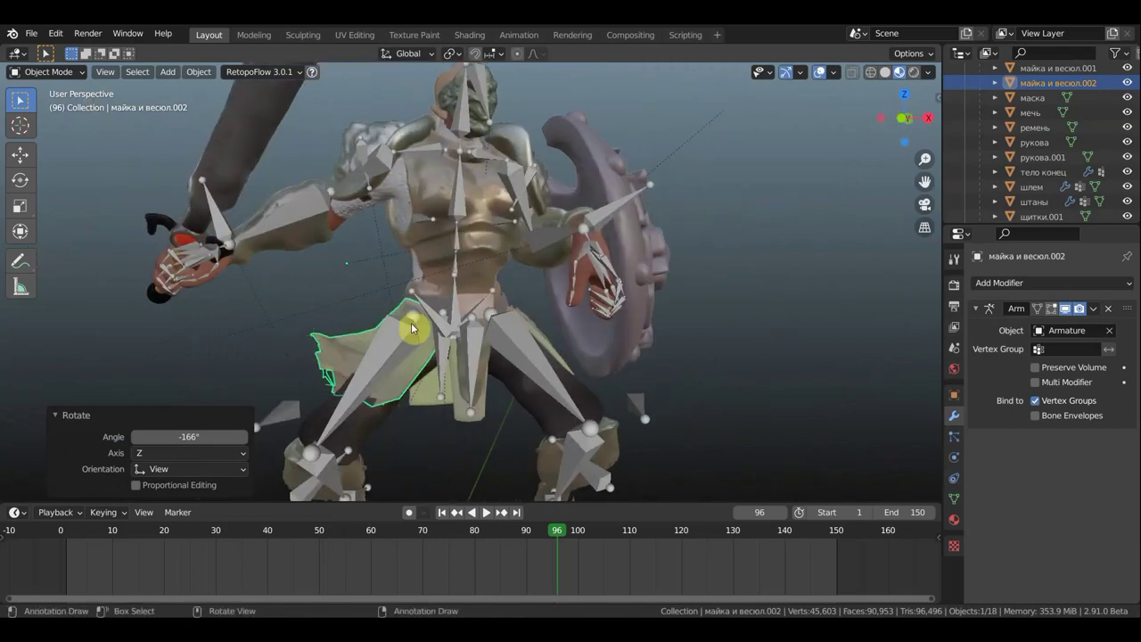
# Delete the copied cloth flap object 'майка и весюл.002'.
pyautogui.press('Delete')
pyautogui.scroll(-3, 471, 279)
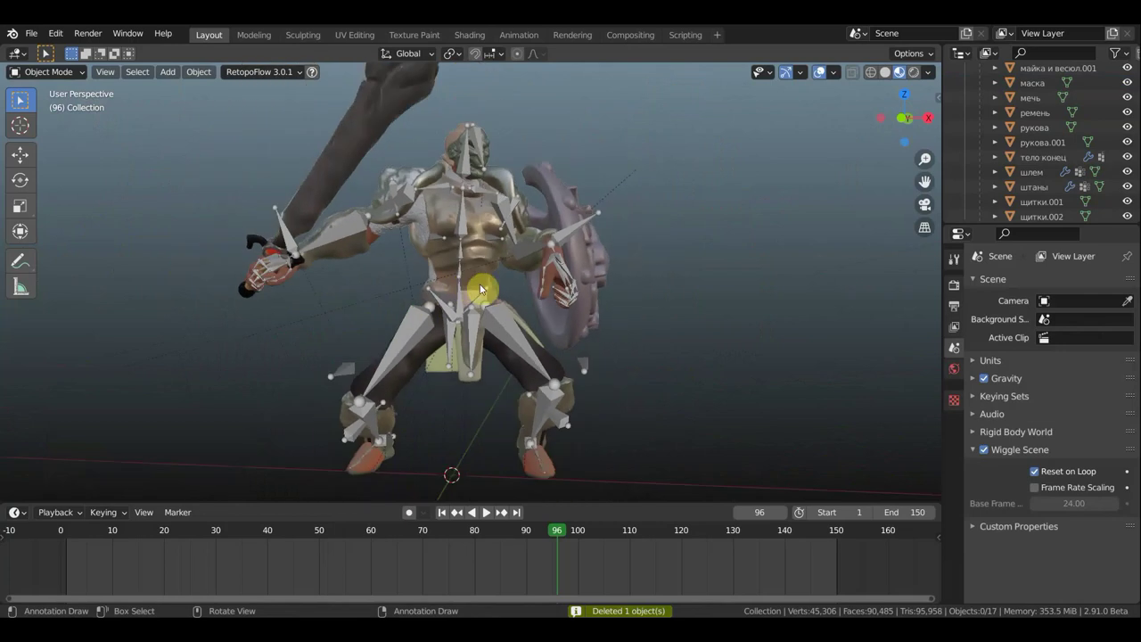
pyautogui.moveTo(471, 288)
pyautogui.mouseDown(button='middle')
pyautogui.moveTo(446, 294)
pyautogui.moveTo(458, 300)
pyautogui.mouseUp(button='middle')
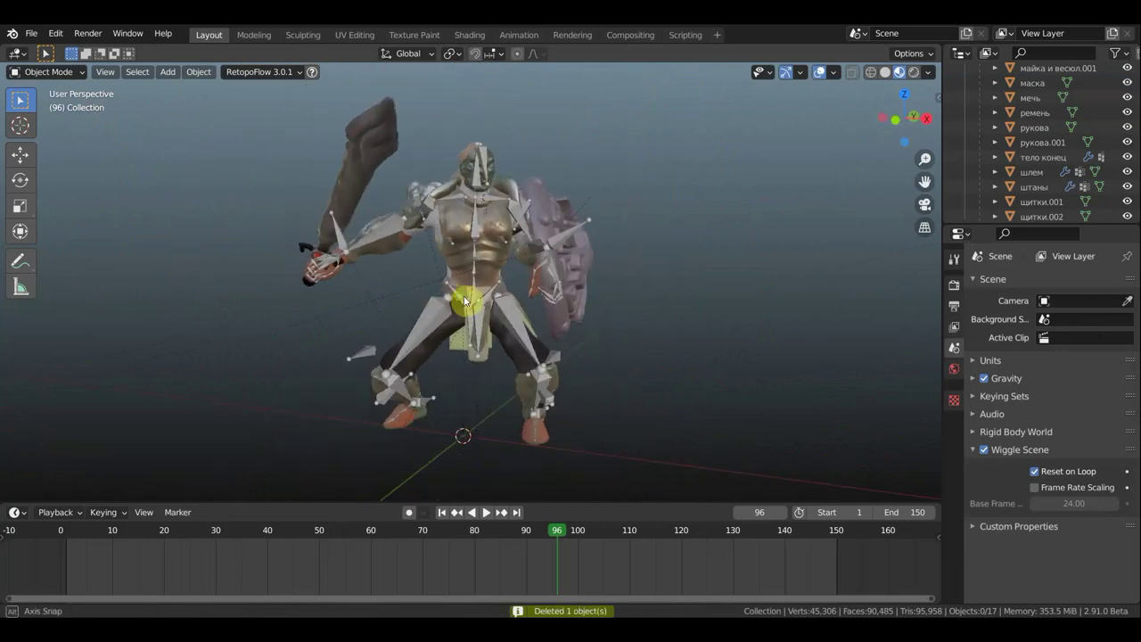
# Turn off viewport overlays and orbit around the bare knight to inspect it from the front.
pyautogui.click(814, 74)
pyautogui.moveTo(657, 276)
pyautogui.mouseDown(button='middle')
pyautogui.moveTo(864, 273)
pyautogui.moveTo(344, 269)
pyautogui.mouseUp(button='middle')
pyautogui.moveTo(464, 301)
pyautogui.mouseDown(button='middle')
pyautogui.moveTo(682, 326)
pyautogui.moveTo(775, 308)
pyautogui.moveTo(714, 309)
pyautogui.mouseUp(button='middle')
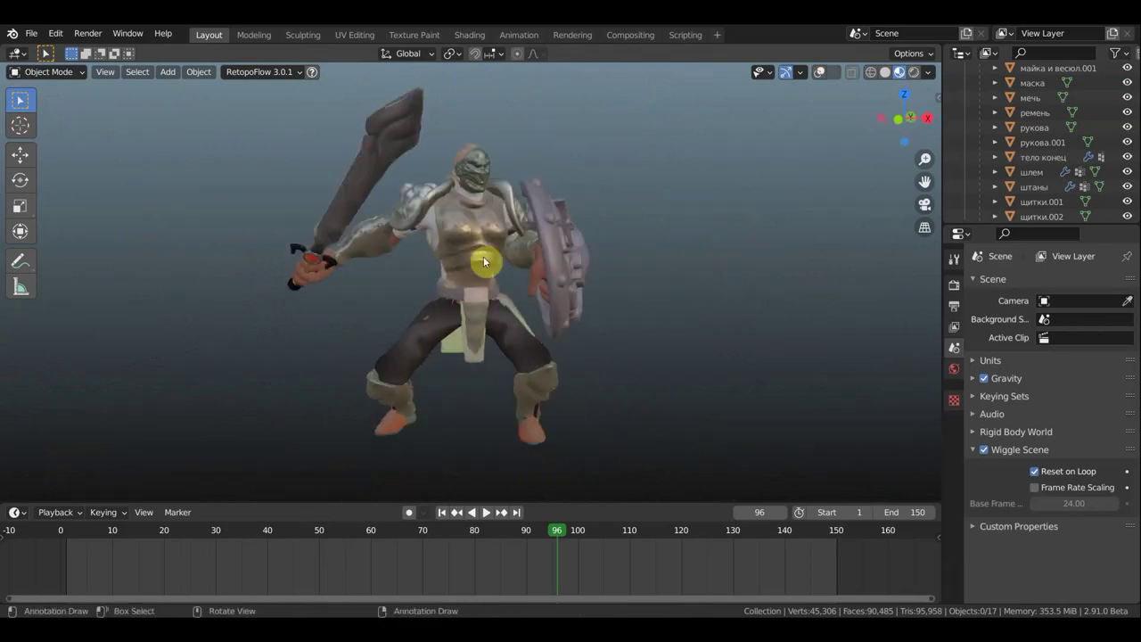
pyautogui.scroll(1, 410, 265)
pyautogui.scroll(1, 442, 199)
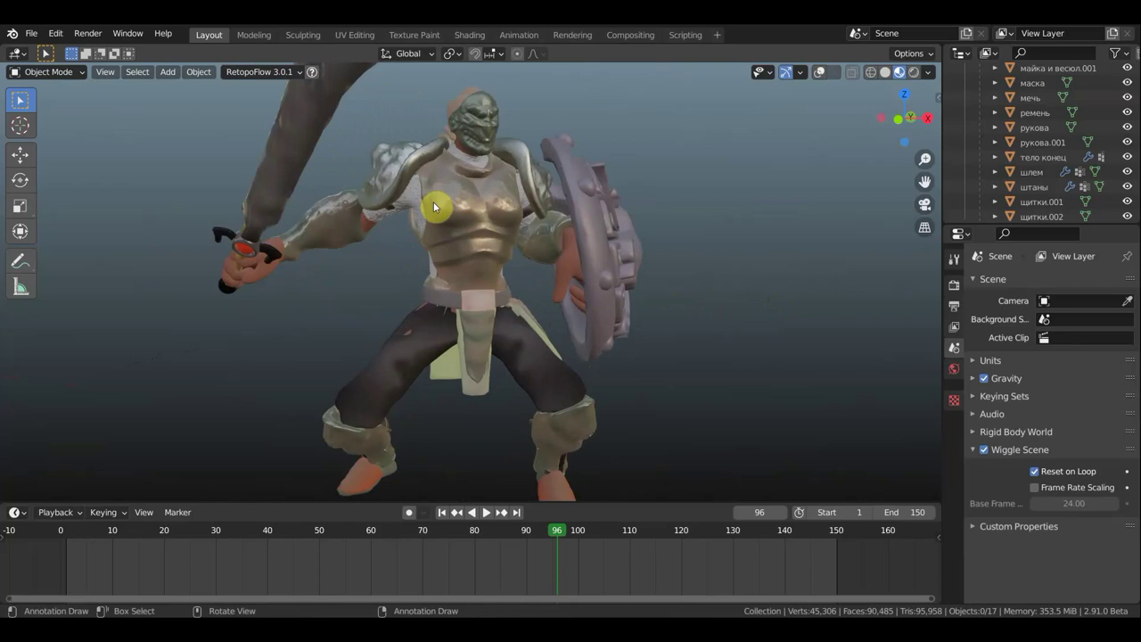
pyautogui.scroll(-1, 433, 201)
pyautogui.scroll(-1, 433, 202)
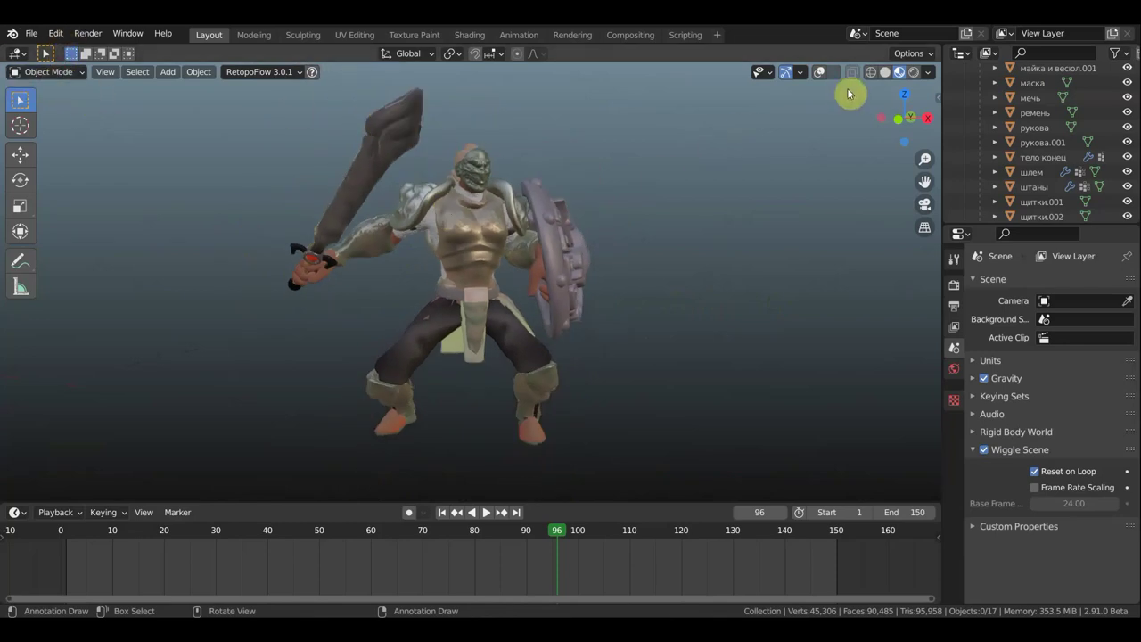
# Show the overlays again and switch the character's Armature into Pose Mode.
pyautogui.click(820, 72)
pyautogui.click(463, 218)
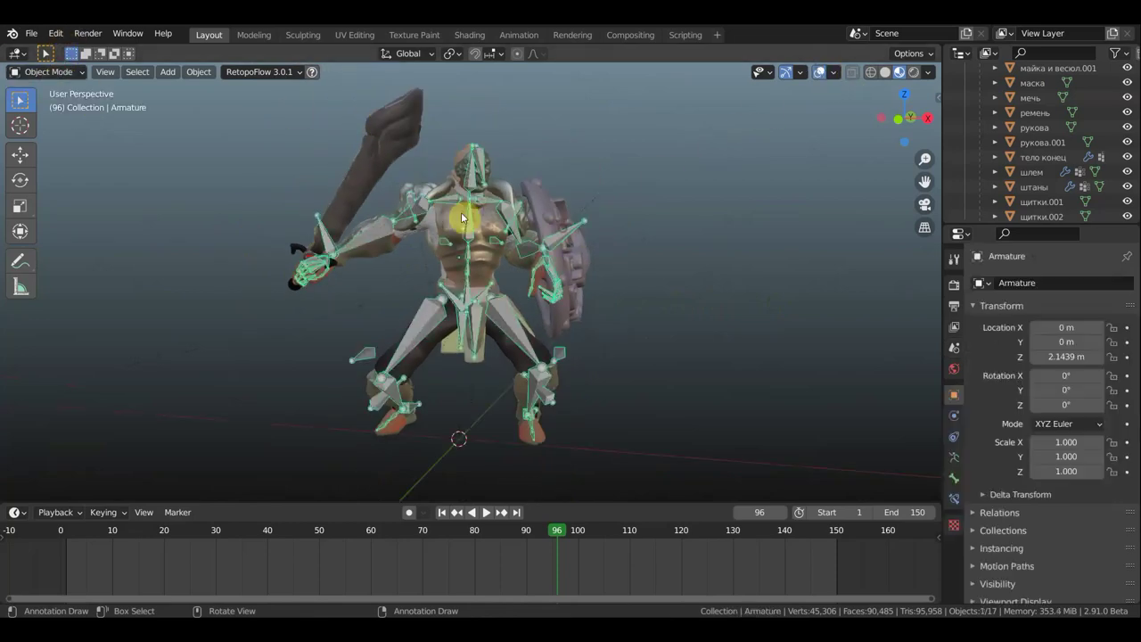
pyautogui.click(49, 71)
pyautogui.click(50, 116)
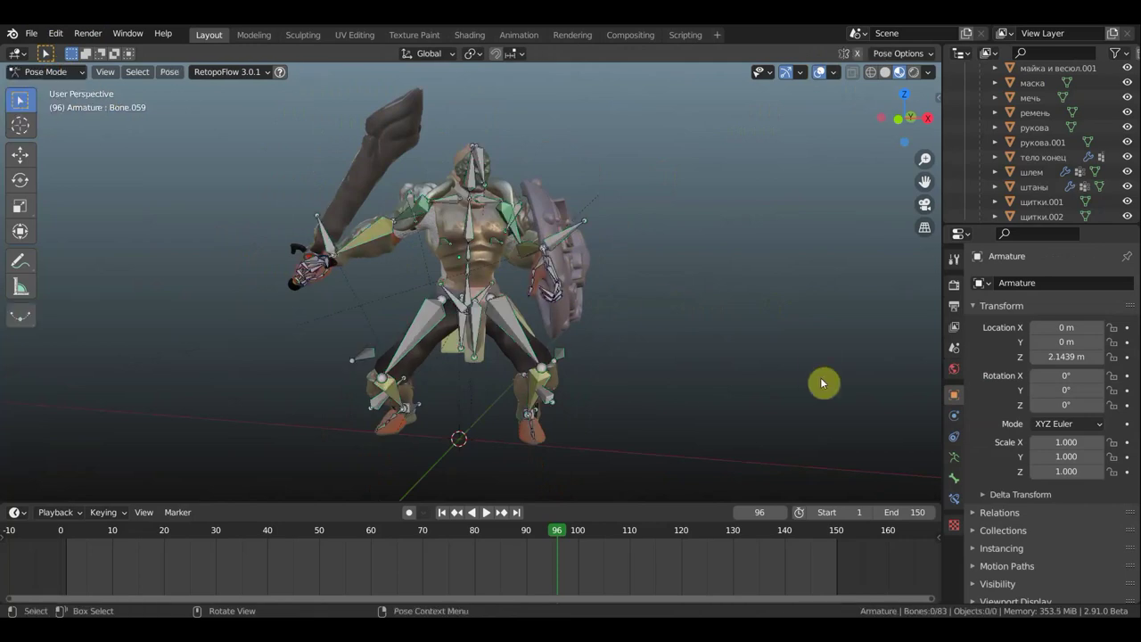
pyautogui.scroll(-2, 622, 450)
pyautogui.scroll(2, 588, 392)
pyautogui.moveTo(578, 369); pyautogui.dragTo(597, 326, button='middle')
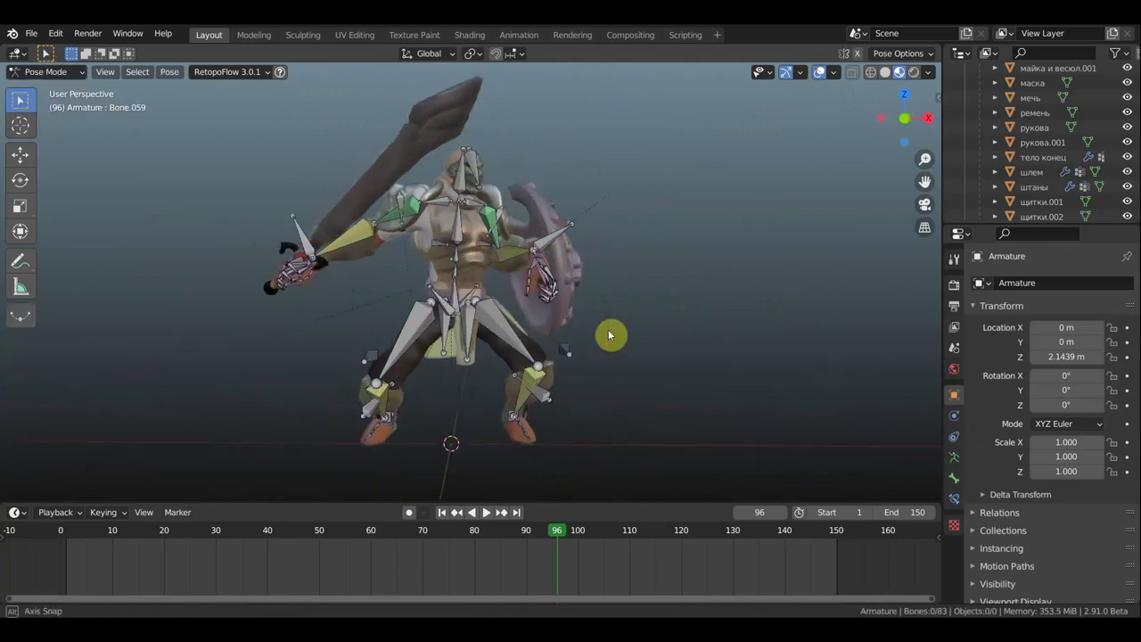
# Select all bones, move the playhead to frame 120, then pick a single bone.
pyautogui.press('a')
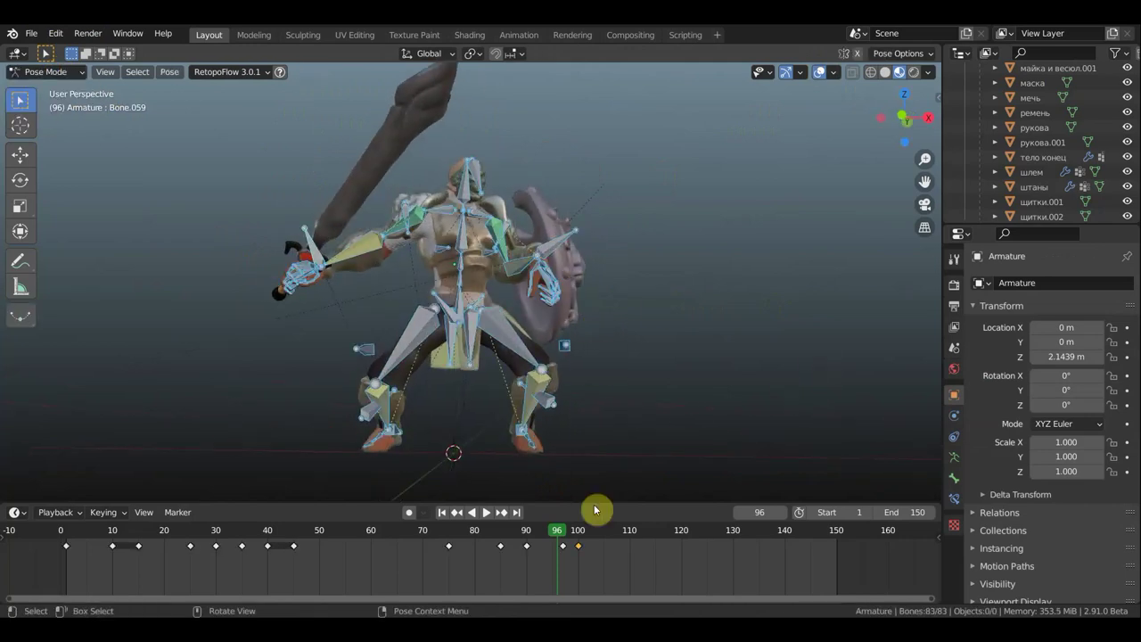
pyautogui.moveTo(561, 533); pyautogui.dragTo(700, 544)
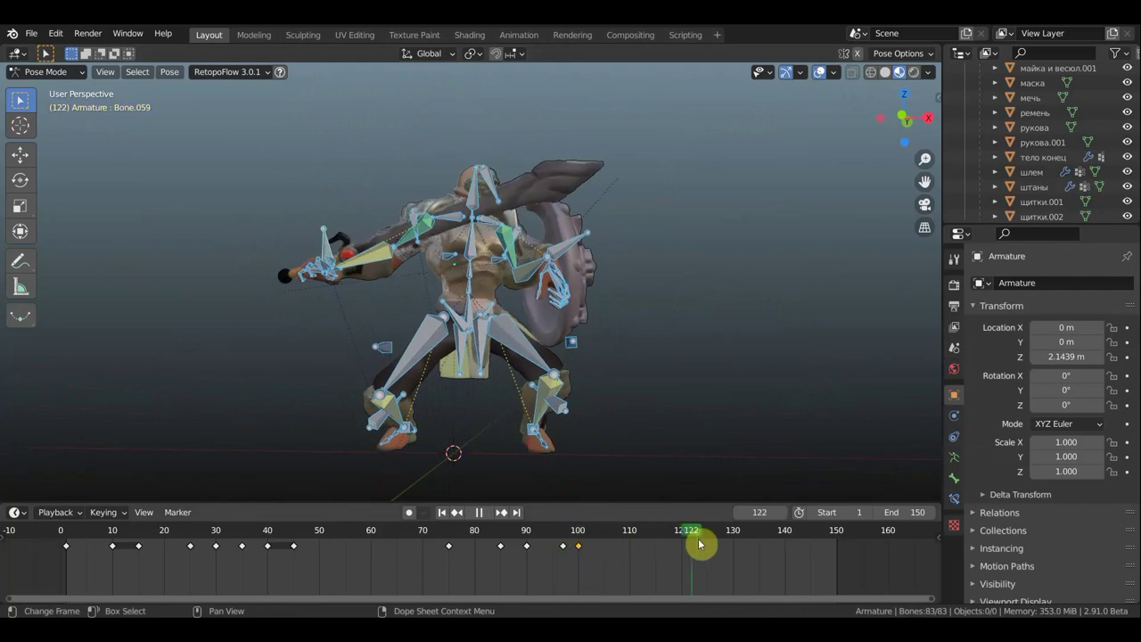
pyautogui.moveTo(685, 544); pyautogui.dragTo(682, 544)
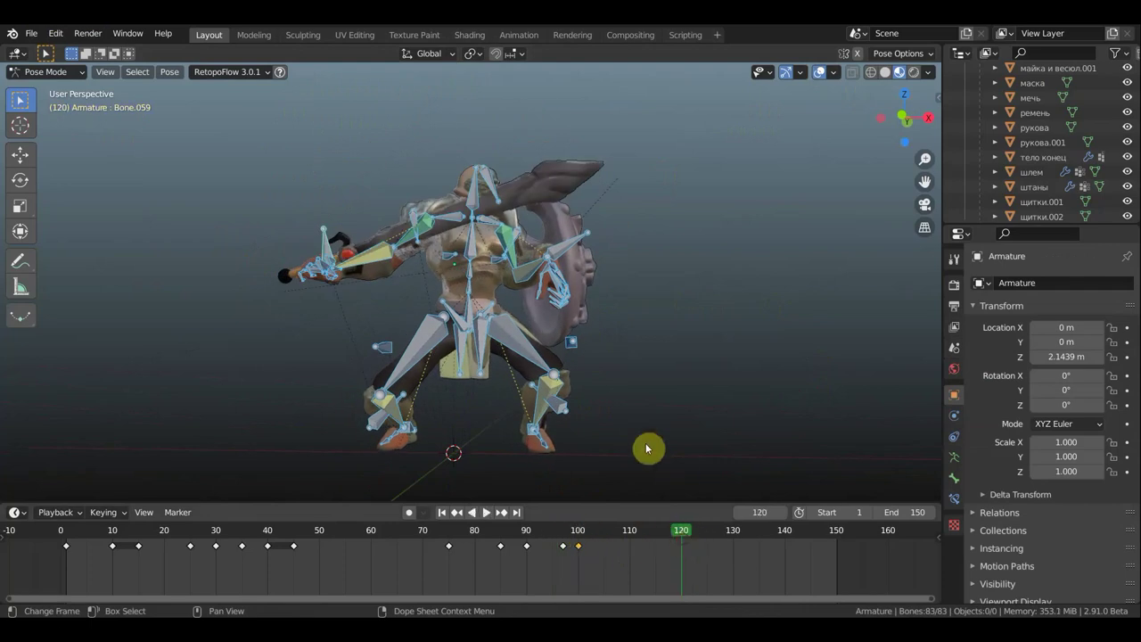
pyautogui.click(473, 311)
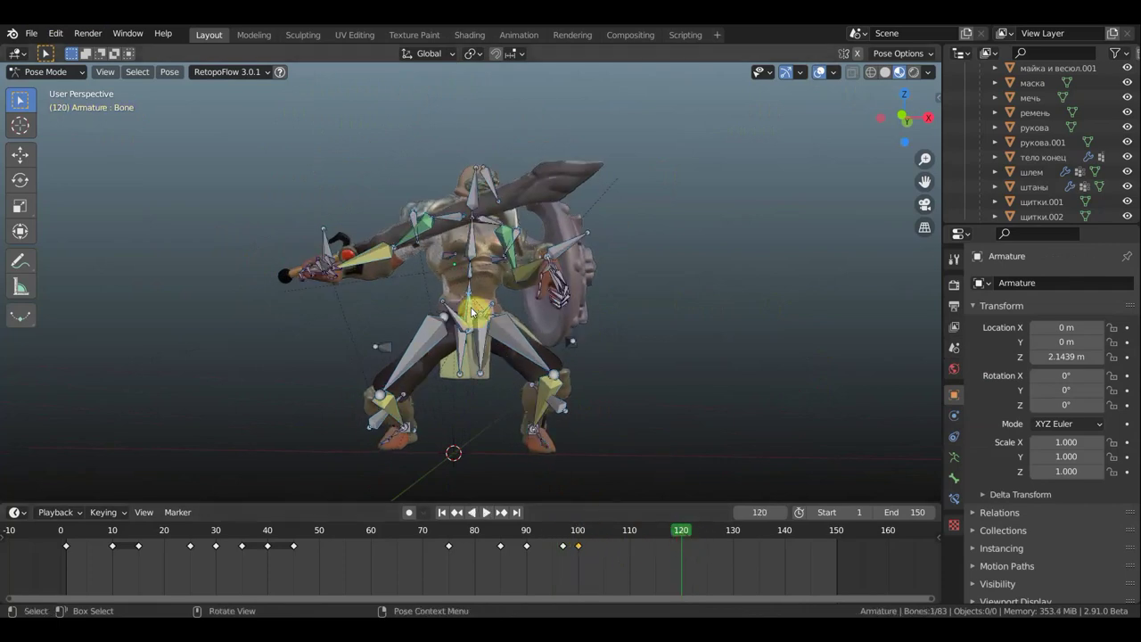
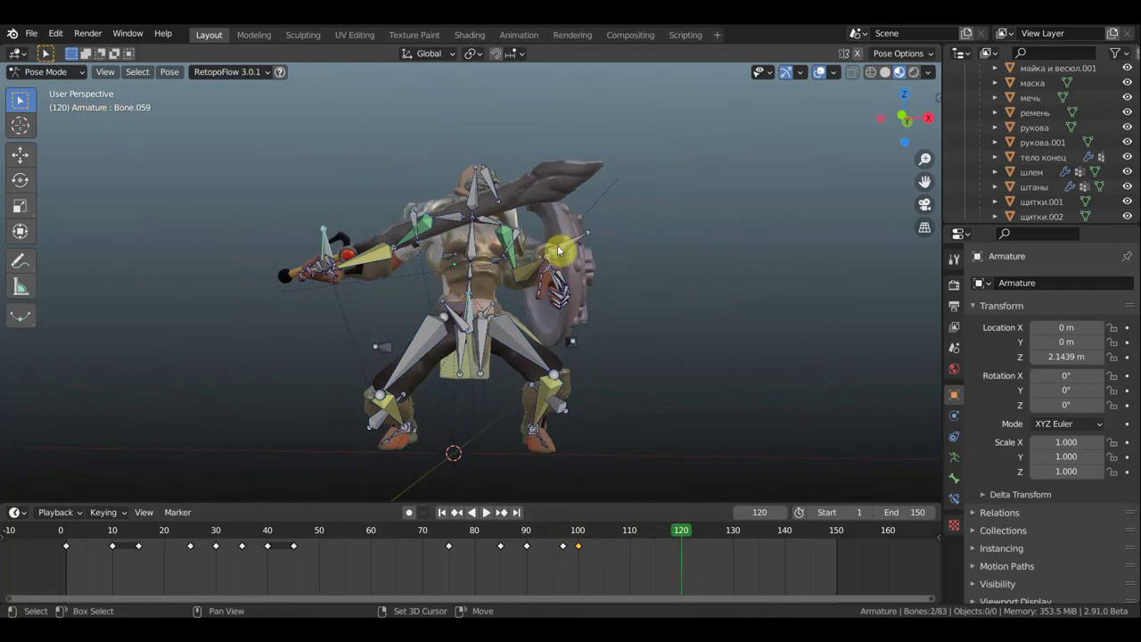
# Move the shield-arm bones to a new position, checking the pose from several angles.
pyautogui.press('g')
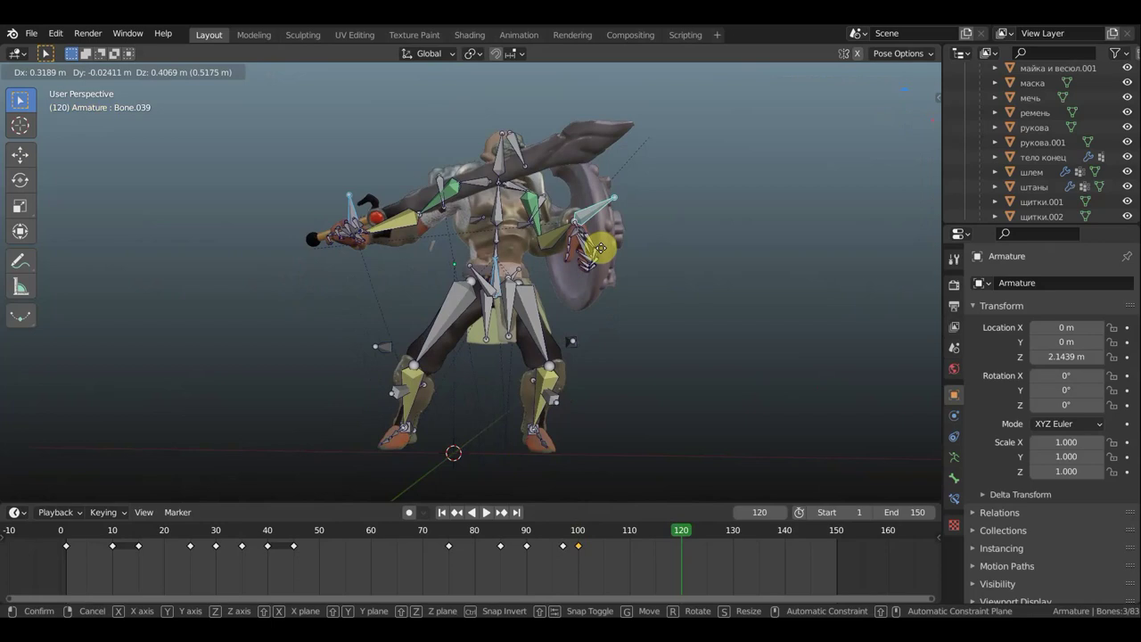
pyautogui.click(601, 248)
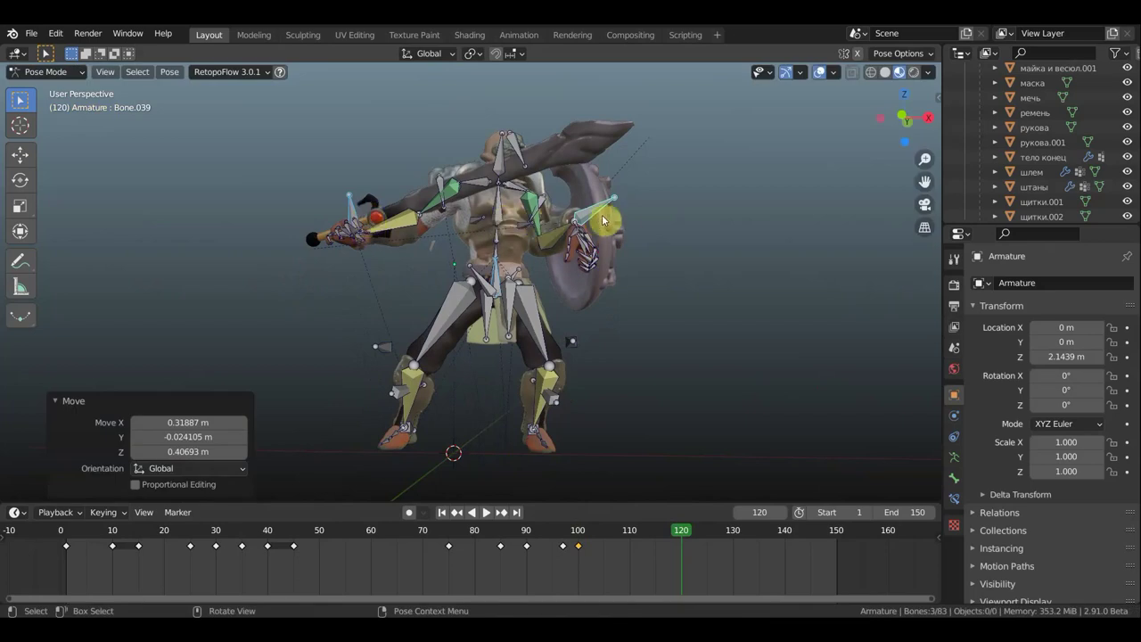
pyautogui.moveTo(684, 230); pyautogui.dragTo(602, 227, button='middle')
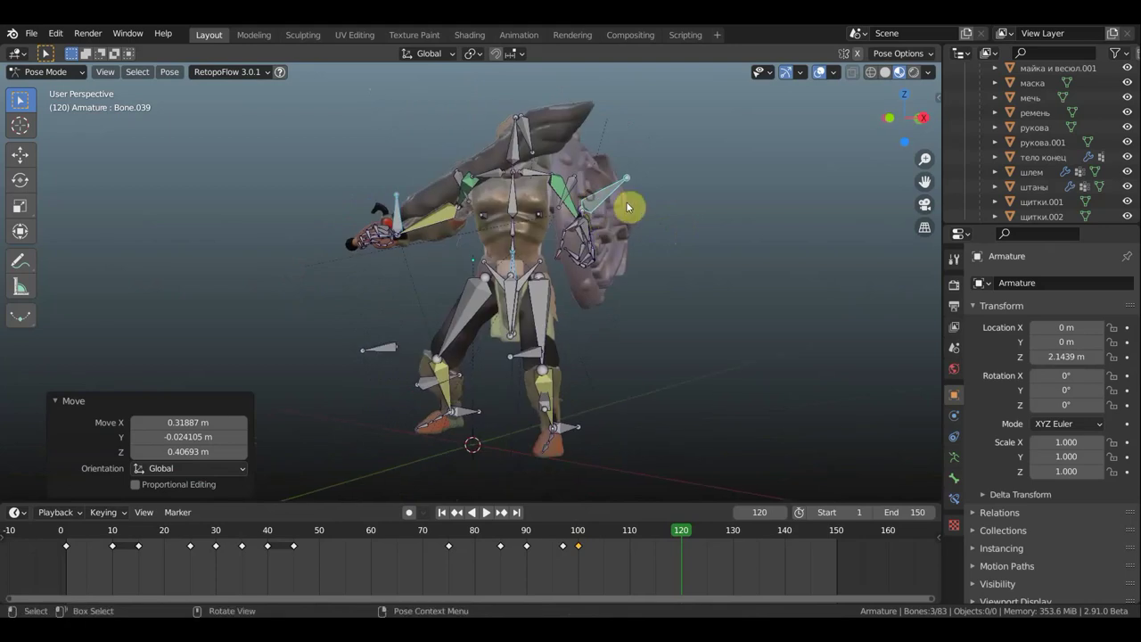
pyautogui.moveTo(627, 207); pyautogui.dragTo(680, 217, button='middle')
pyautogui.press('g')
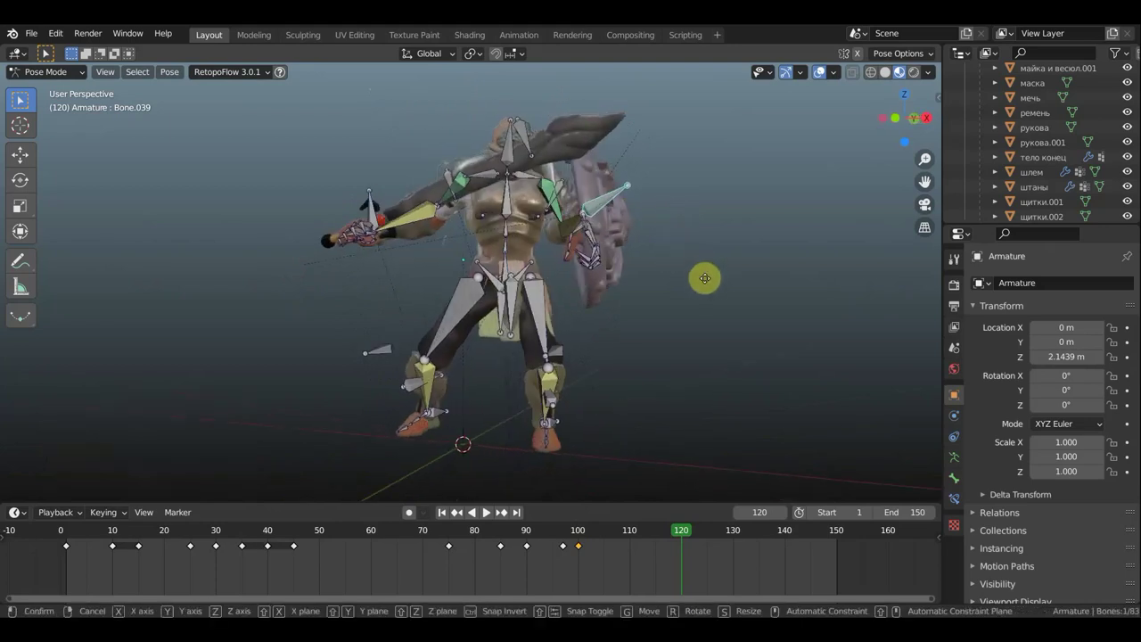
pyautogui.click(695, 304)
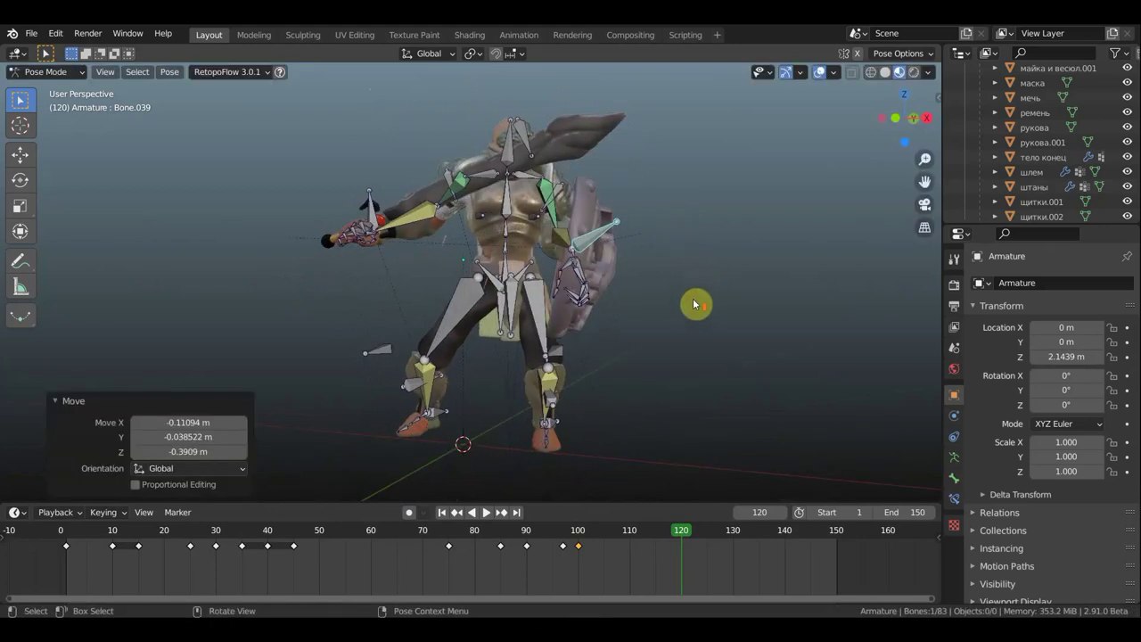
pyautogui.moveTo(694, 300); pyautogui.dragTo(526, 286, button='middle')
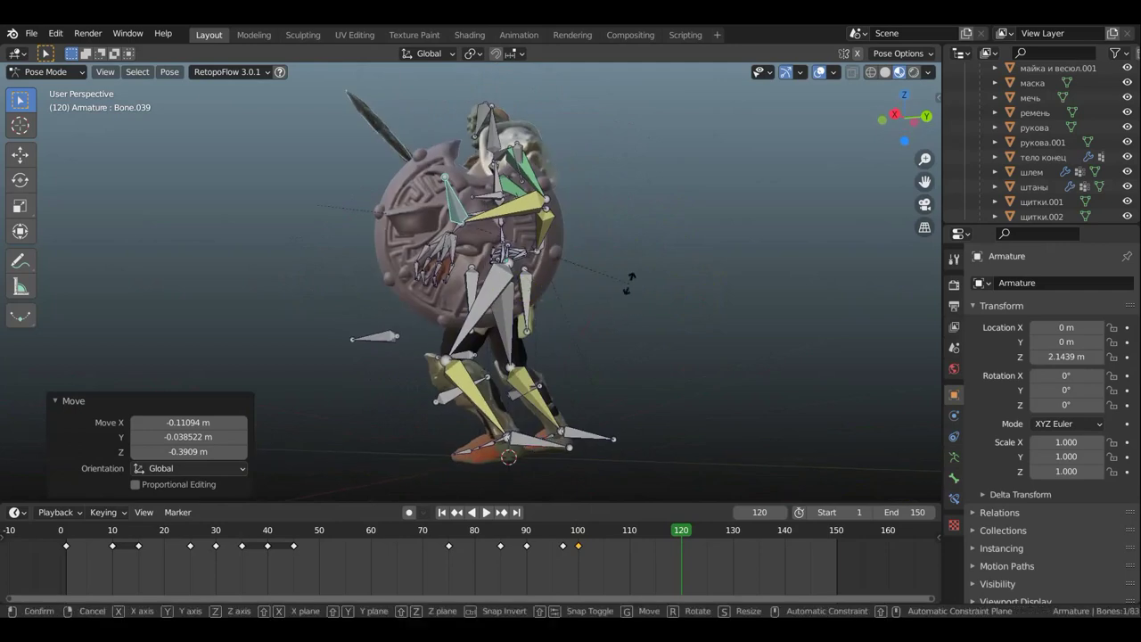
# Rotate the shield-arm bones -36.8° and fine-tune their position with several small moves.
pyautogui.press('r')
pyautogui.click(555, 331)
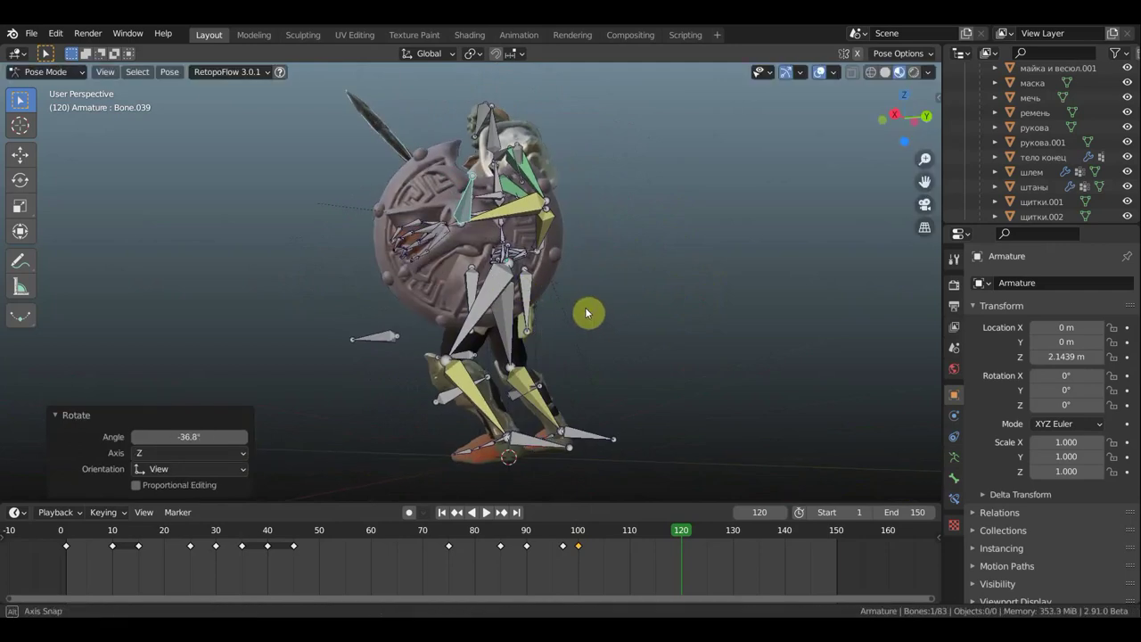
pyautogui.moveTo(586, 312); pyautogui.dragTo(729, 331, button='middle')
pyautogui.press('g')
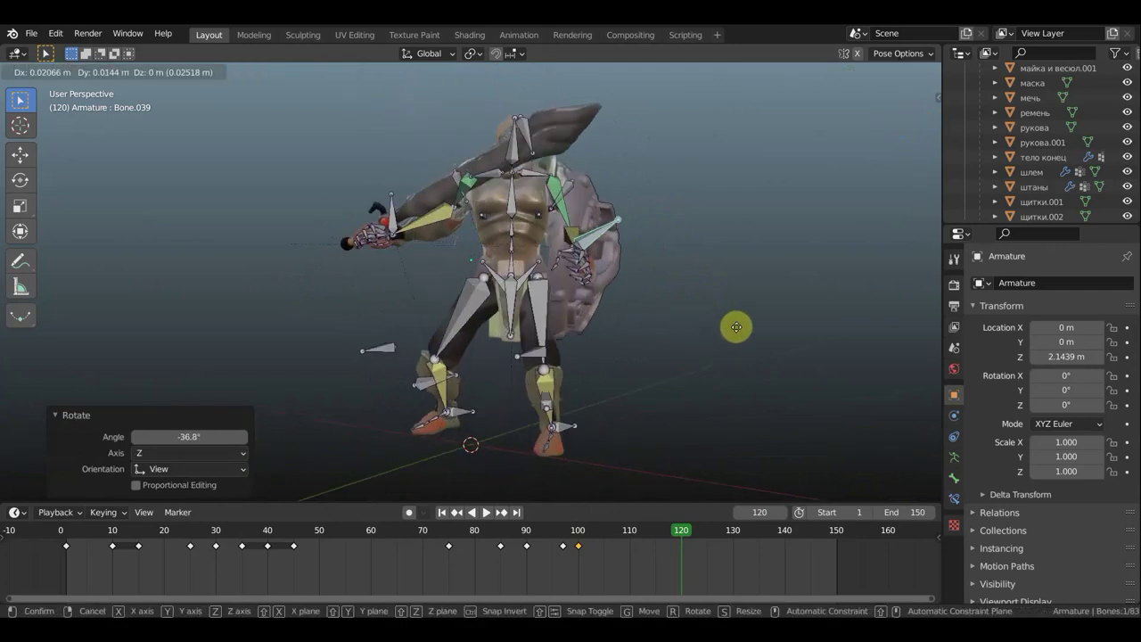
pyautogui.click(737, 331)
pyautogui.press('g')
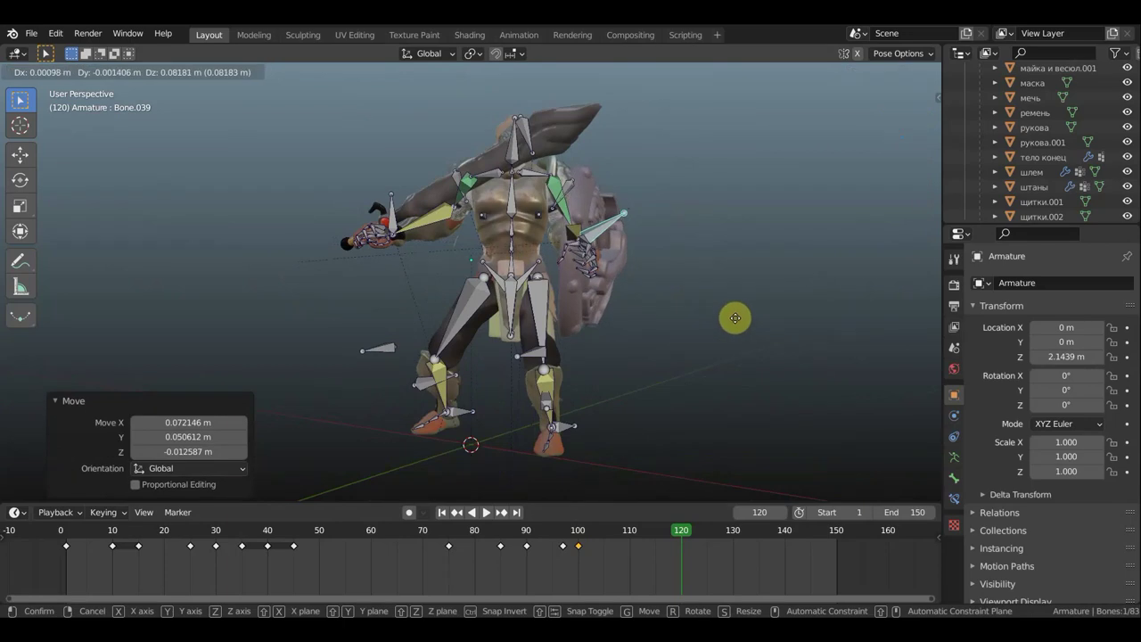
pyautogui.click(749, 306)
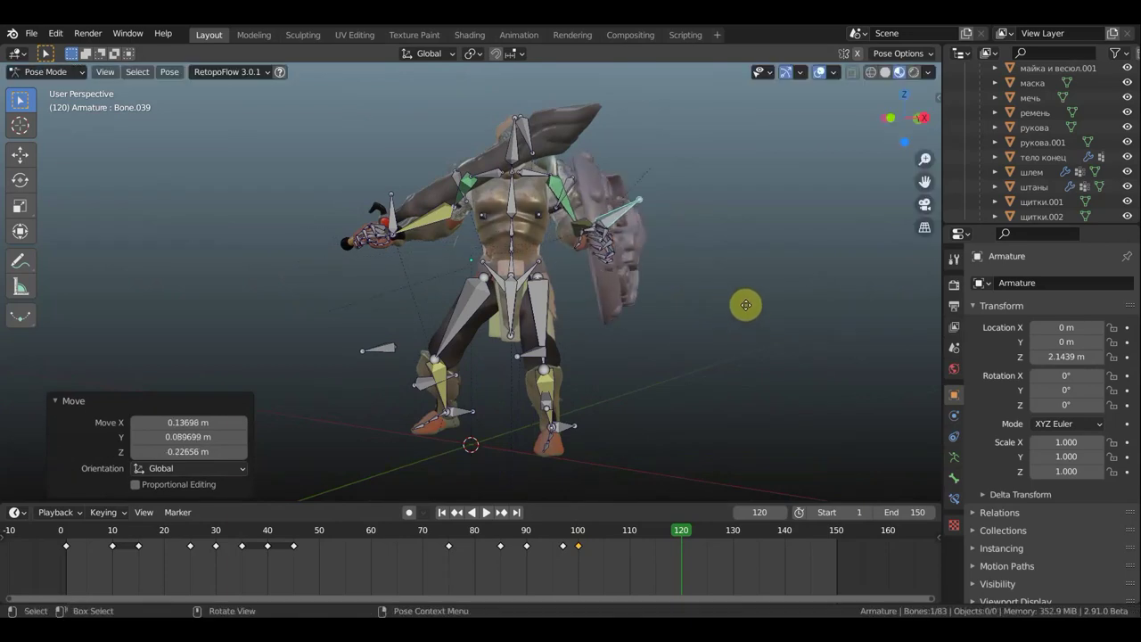
pyautogui.press('g')
pyautogui.click(623, 234)
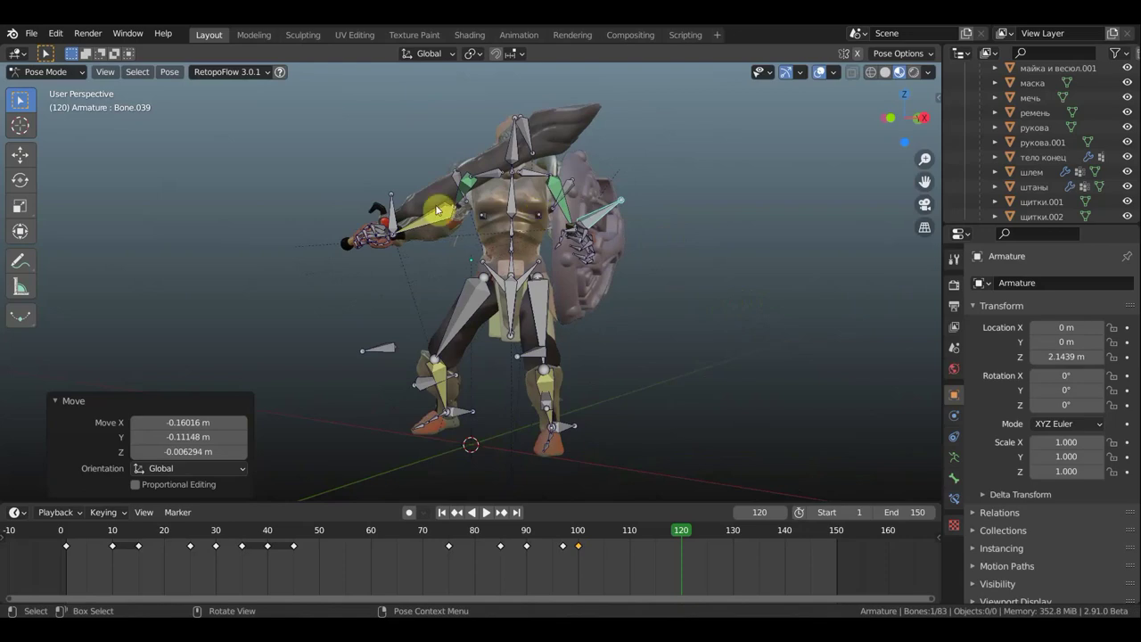
# Select Bone.059 and rotate it to refine the pose.
pyautogui.click(513, 237)
pyautogui.moveTo(513, 236)
pyautogui.mouseDown(button='middle')
pyautogui.moveTo(591, 258)
pyautogui.moveTo(530, 273)
pyautogui.mouseUp(button='middle')
pyautogui.press('r')
pyautogui.click(628, 278)
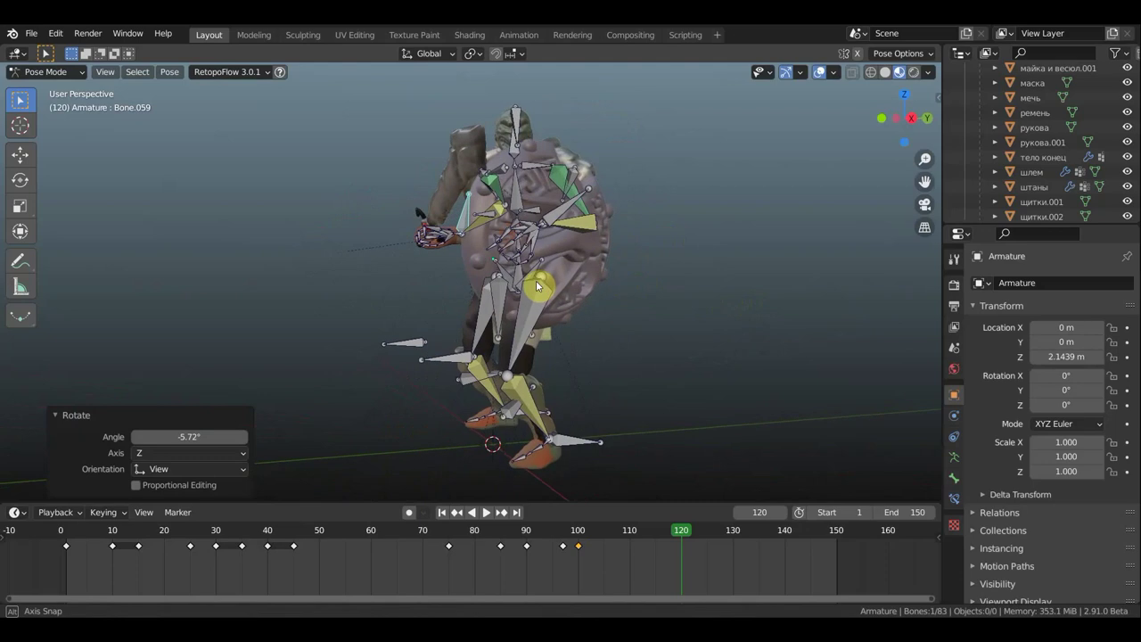
# Key location and rotation for all bones at frame 120, then hide the overlays.
pyautogui.press('a')
pyautogui.press('i')
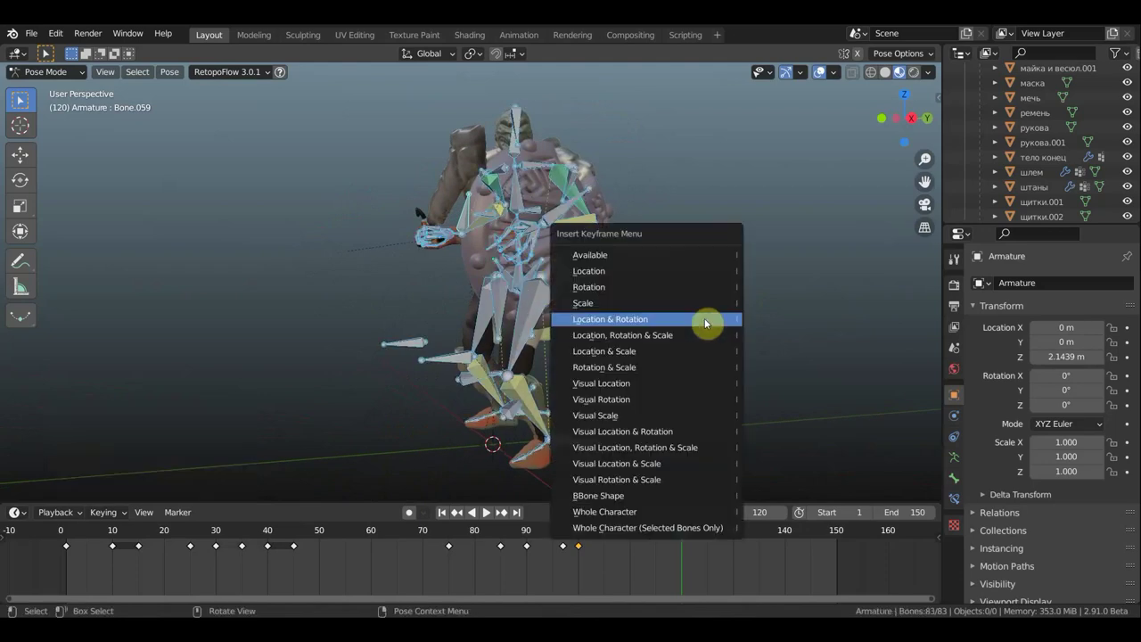
pyautogui.click(705, 322)
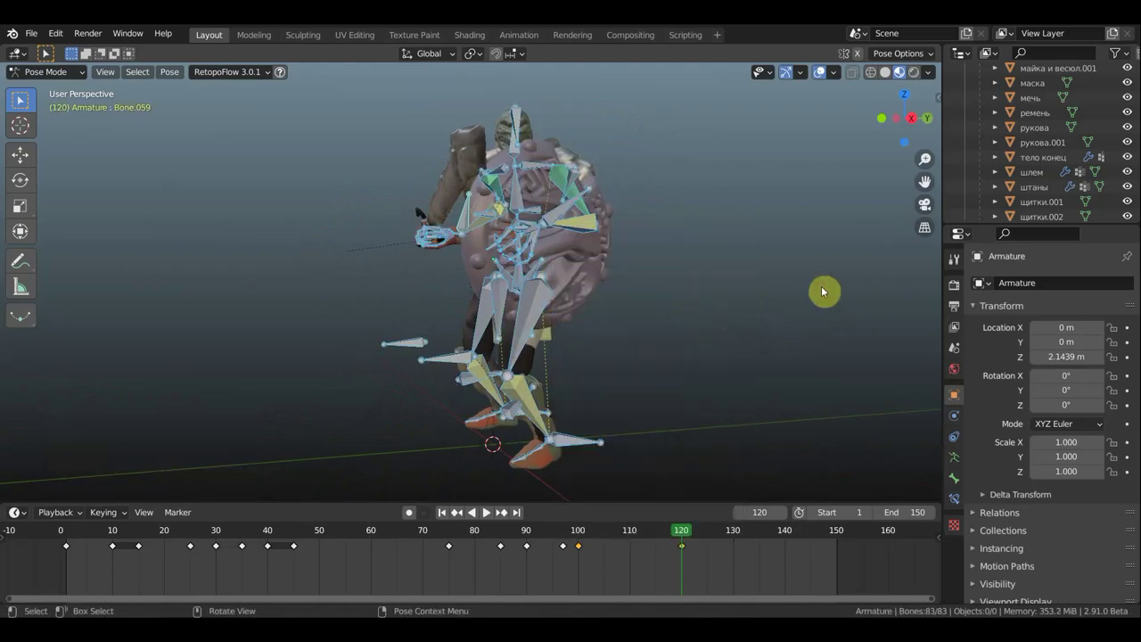
pyautogui.click(820, 72)
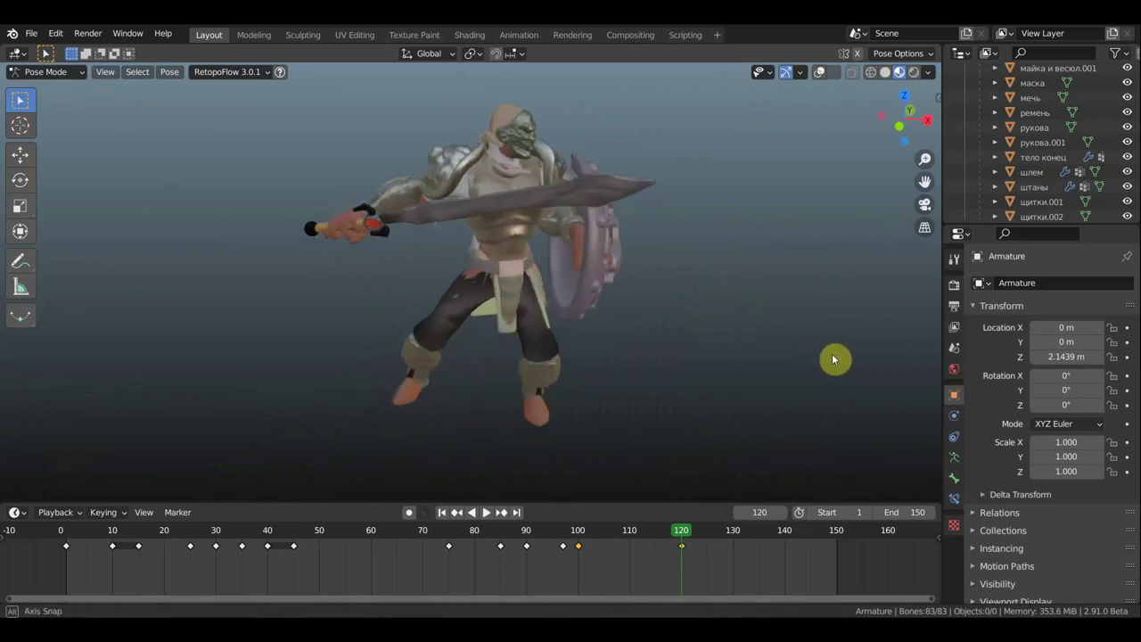
# Show the bones again and rotate the shield-arm bone Bone.039 by -25.8°.
pyautogui.moveTo(758, 337); pyautogui.dragTo(834, 355, button='middle')
pyautogui.moveTo(685, 298); pyautogui.dragTo(874, 143, button='middle')
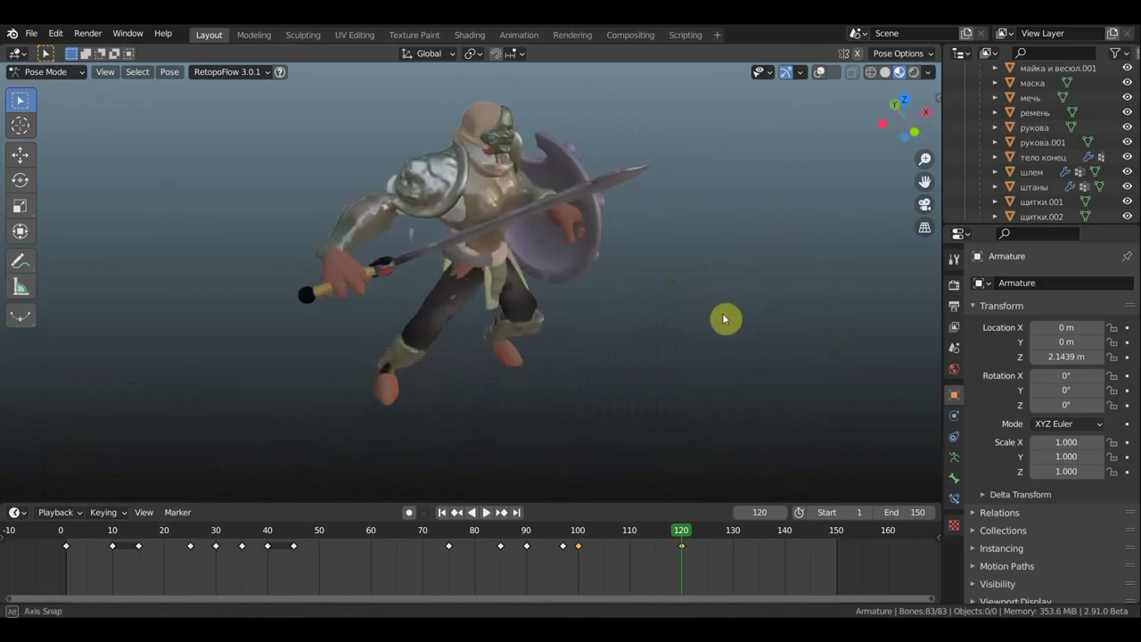
pyautogui.click(820, 73)
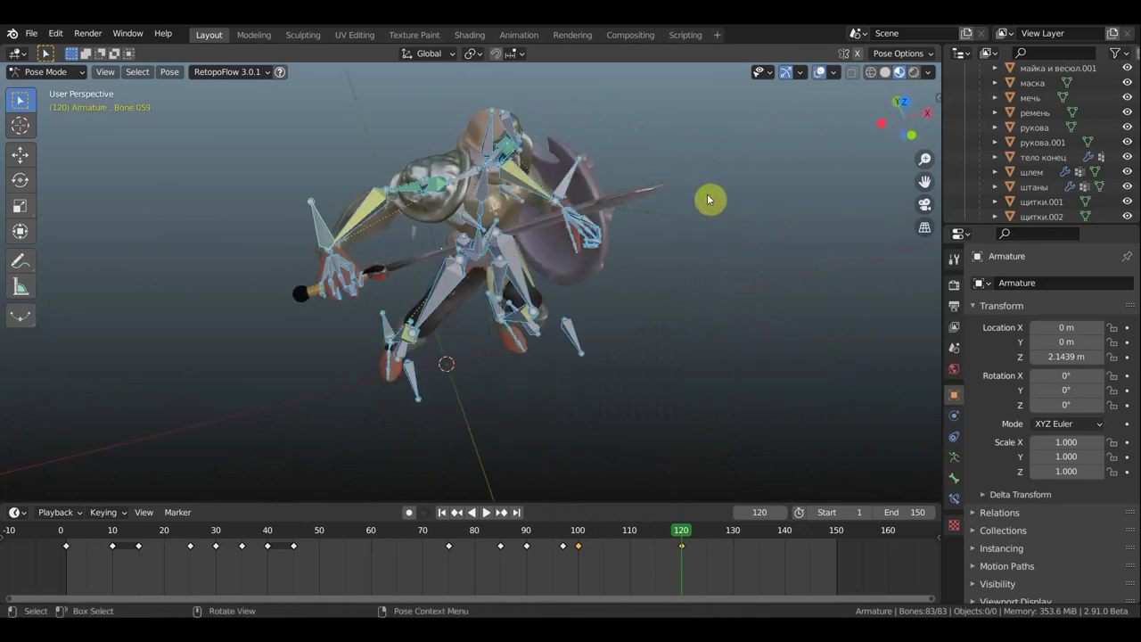
pyautogui.moveTo(710, 199); pyautogui.dragTo(650, 247, button='middle')
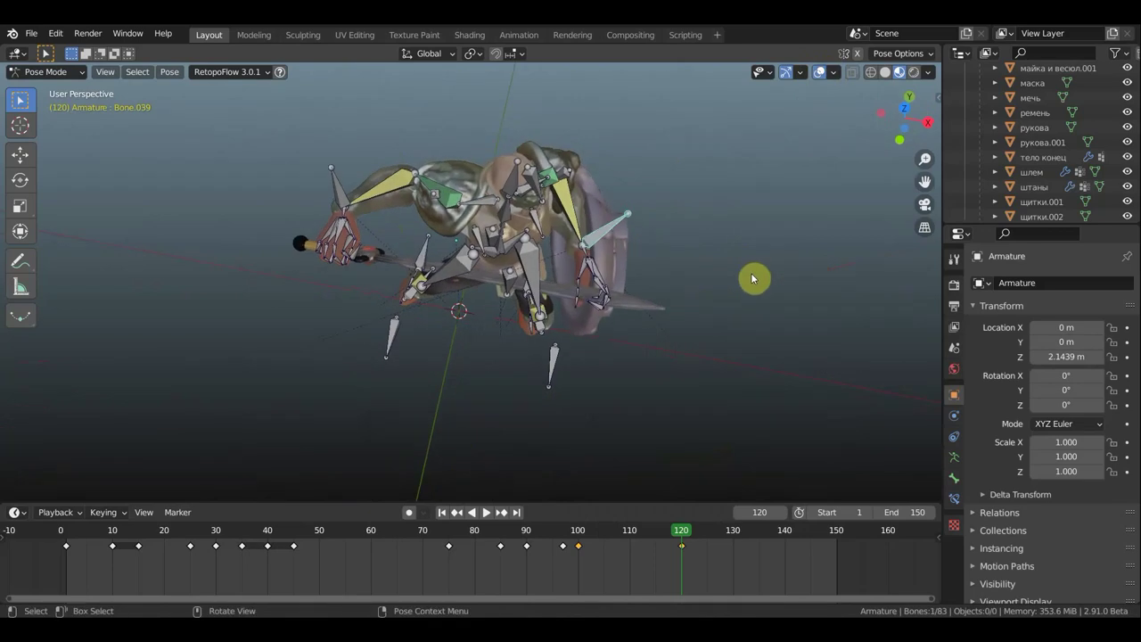
pyautogui.press('r')
pyautogui.click(684, 321)
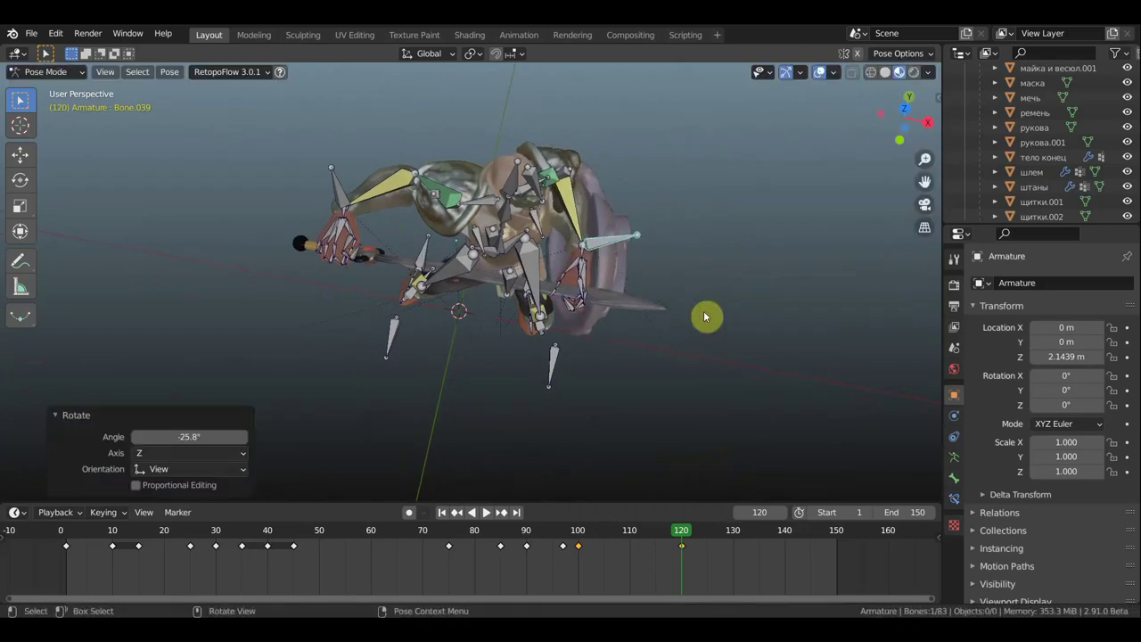
pyautogui.moveTo(728, 315)
pyautogui.mouseDown(button='middle')
pyautogui.moveTo(721, 194)
pyautogui.moveTo(700, 173)
pyautogui.moveTo(701, 185)
pyautogui.mouseUp(button='middle')
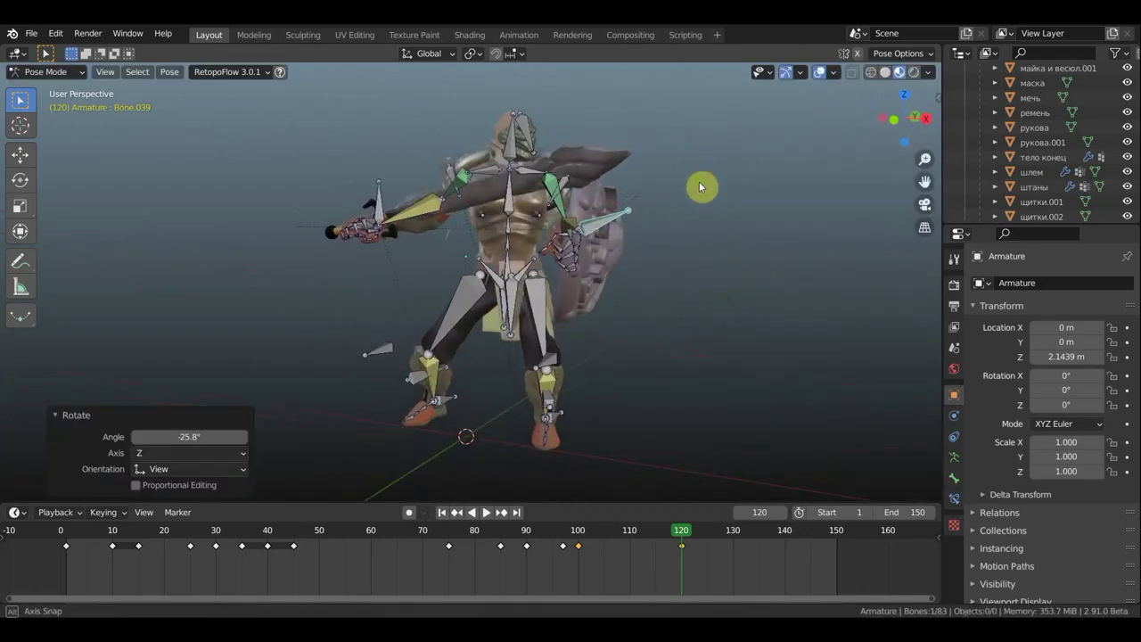
# Re-key location and rotation for all bones at frame 120 and hide the overlays.
pyautogui.press('a')
pyautogui.press('i')
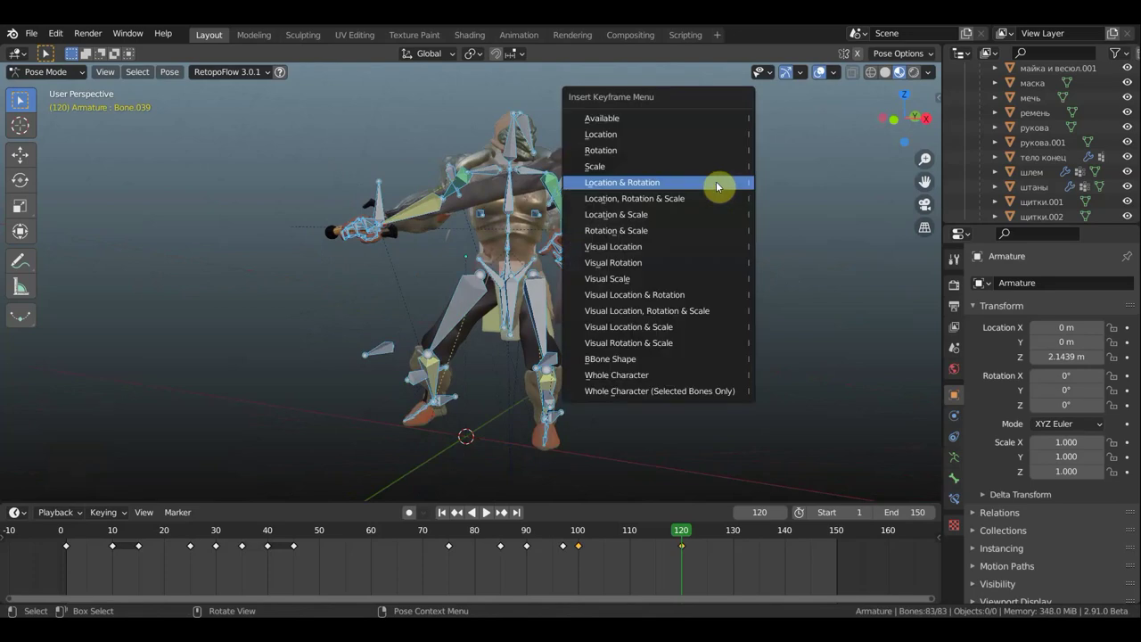
pyautogui.click(717, 186)
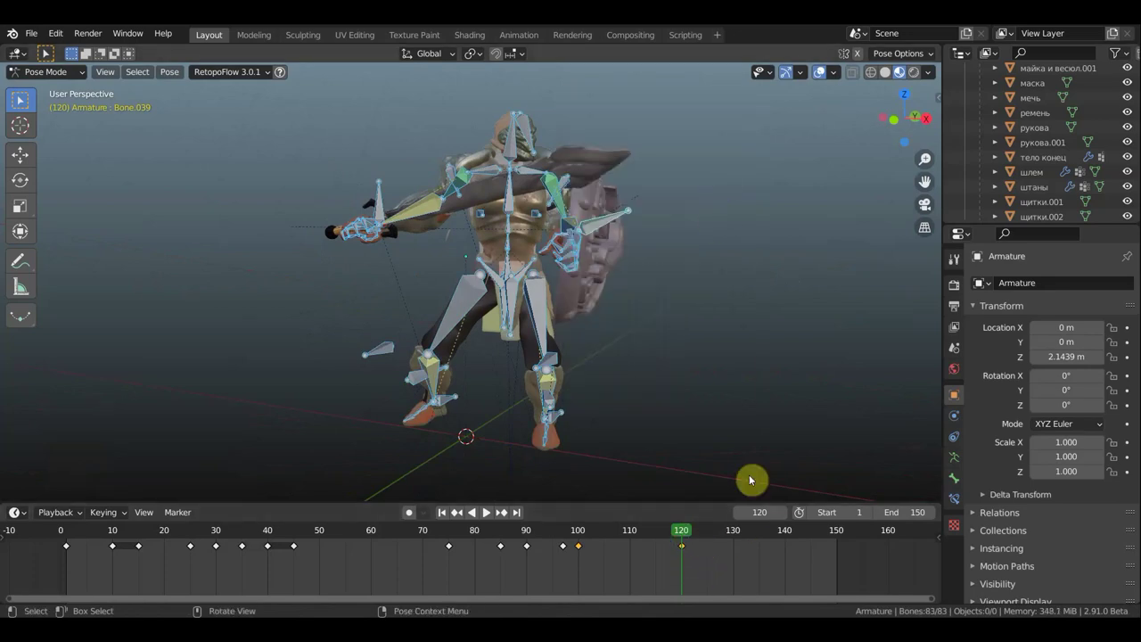
pyautogui.click(819, 72)
# Zoom the view and play the animation to preview the new pose, clearing the bone selection.
pyautogui.scroll(-4, 835, 268)
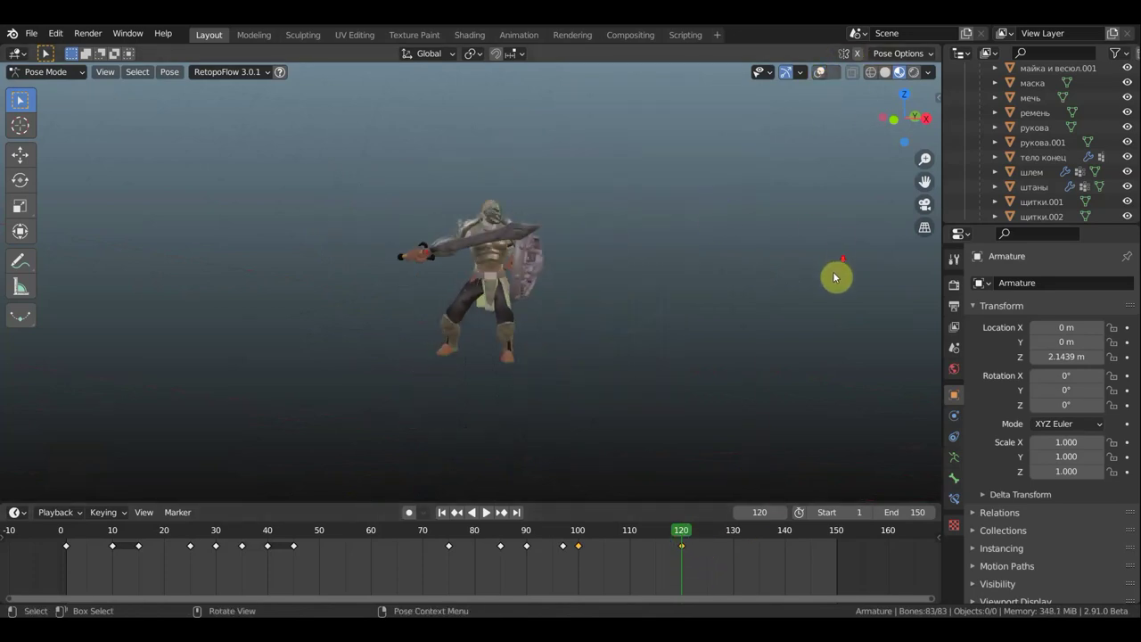
pyautogui.scroll(3, 827, 270)
pyautogui.scroll(2, 828, 270)
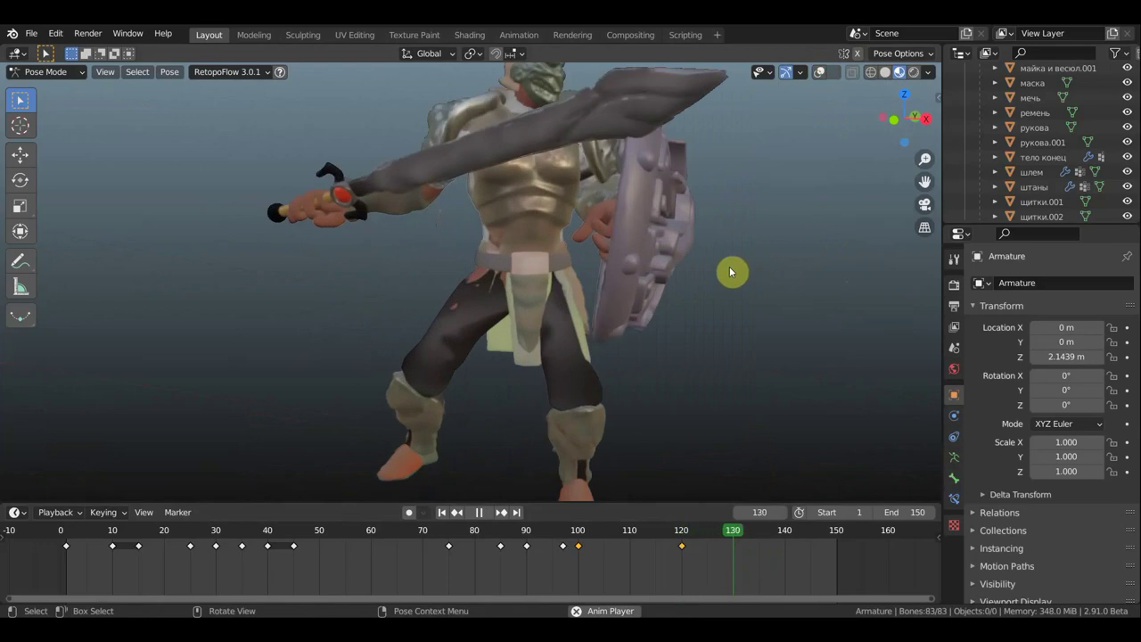
pyautogui.press('space')
pyautogui.scroll(3, 730, 271)
pyautogui.click(412, 154)
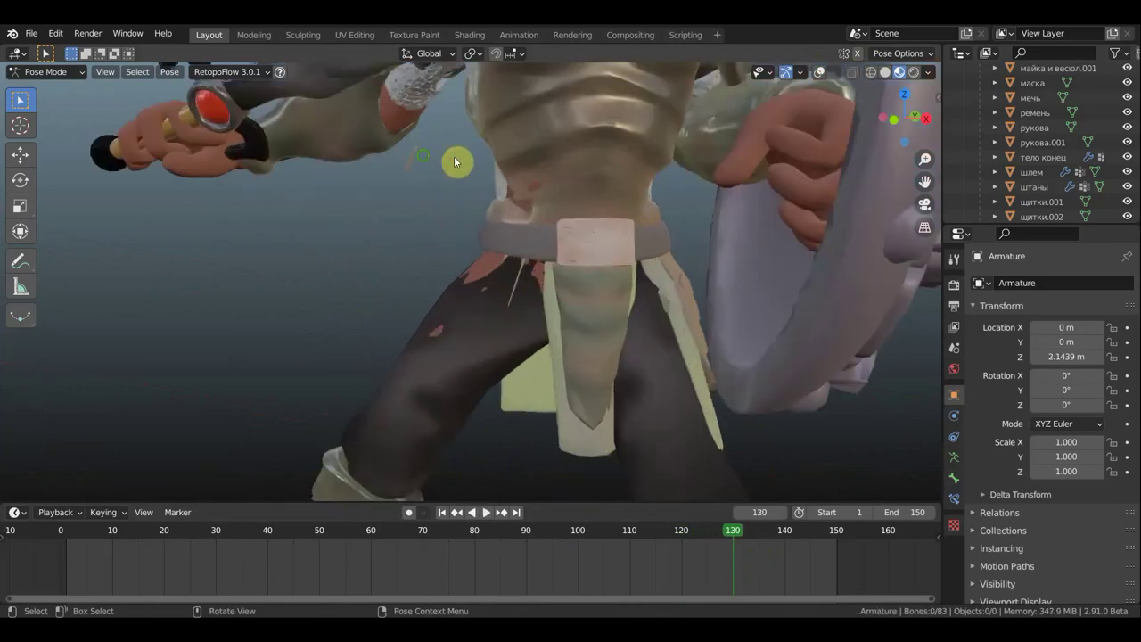
pyautogui.moveTo(454, 161)
pyautogui.mouseDown(button='middle')
pyautogui.moveTo(617, 152)
pyautogui.moveTo(449, 153)
pyautogui.moveTo(413, 170)
pyautogui.mouseUp(button='middle')
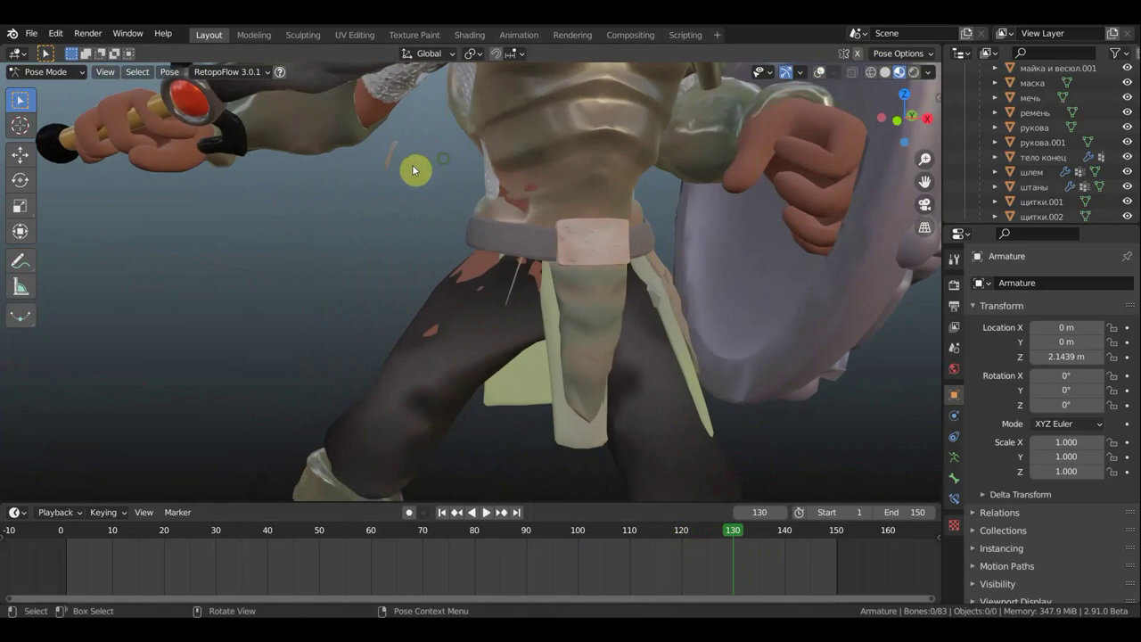
# Replay the animation from another angle, then turn the bones and overlays back on.
pyautogui.scroll(-2, 398, 165)
pyautogui.scroll(-2, 402, 168)
pyautogui.scroll(-3, 406, 174)
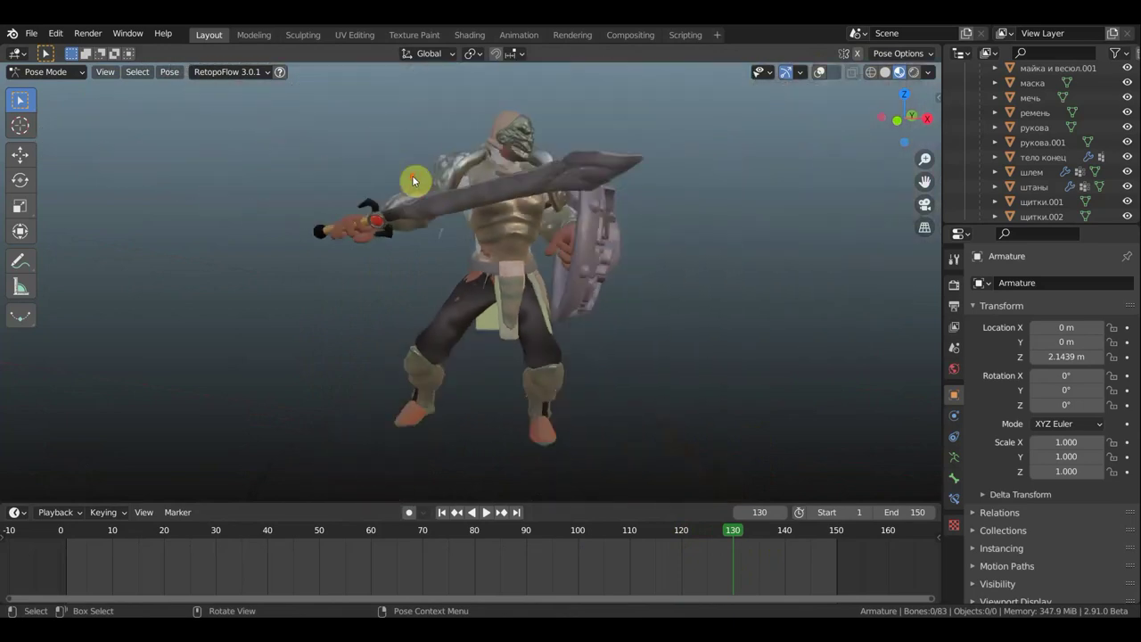
pyautogui.press('space')
pyautogui.scroll(-2, 749, 228)
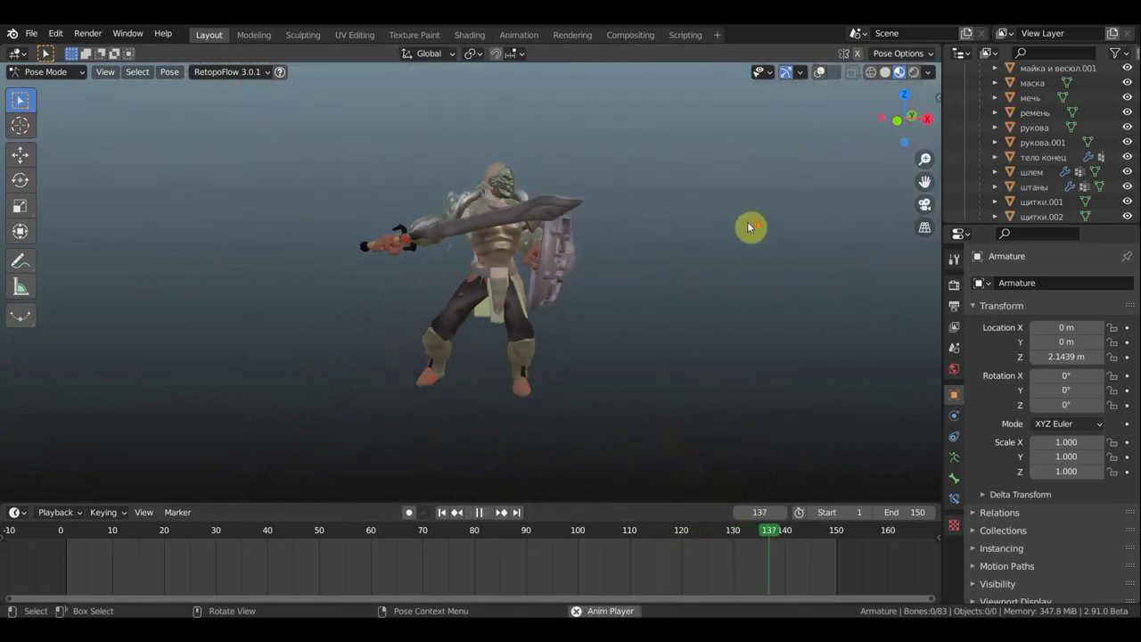
pyautogui.scroll(-1, 749, 228)
pyautogui.scroll(3, 667, 224)
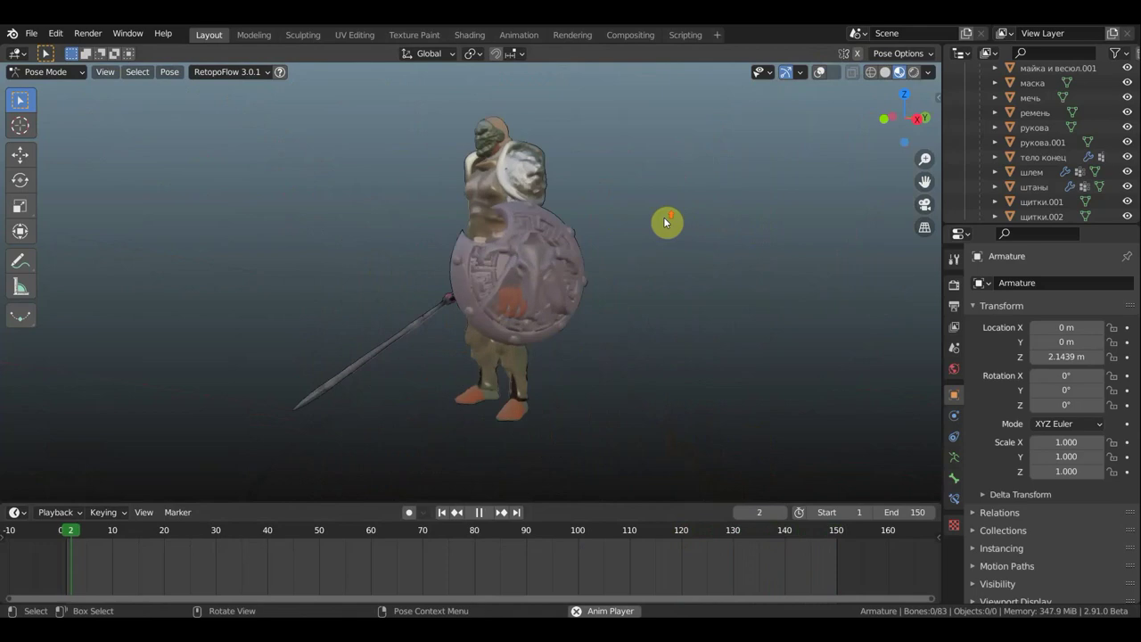
pyautogui.moveTo(665, 218); pyautogui.dragTo(700, 218, button='middle')
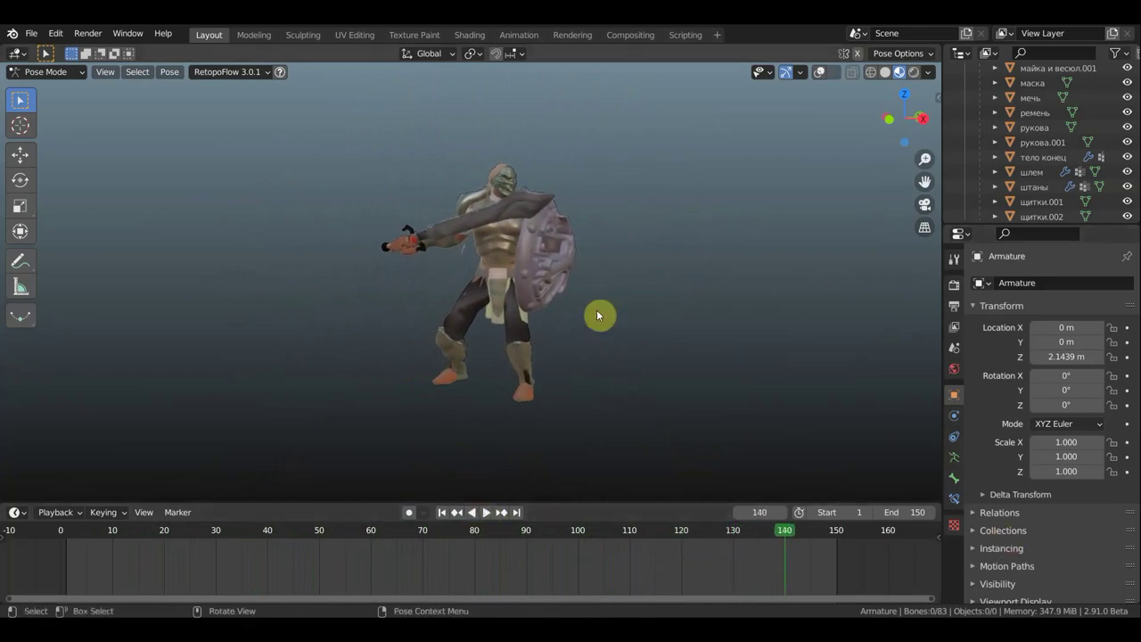
pyautogui.click(823, 73)
# Move the frame-120 pose keyframe to about frame 111 and replay from around frame 50.
pyautogui.press('a')
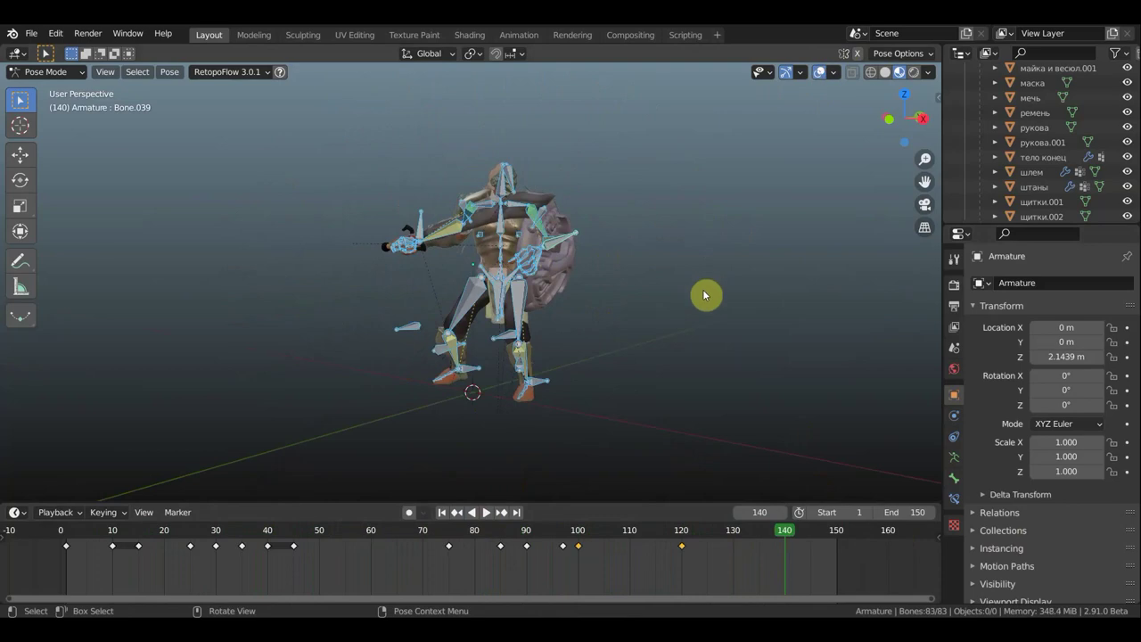
pyautogui.moveTo(698, 559); pyautogui.dragTo(672, 545)
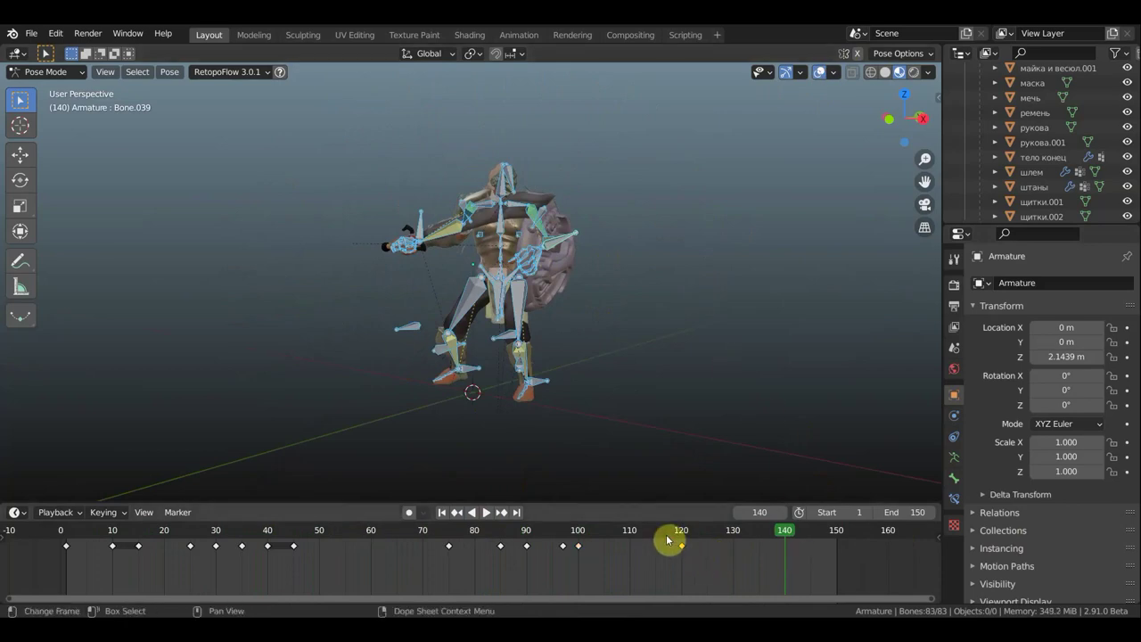
pyautogui.press('g')
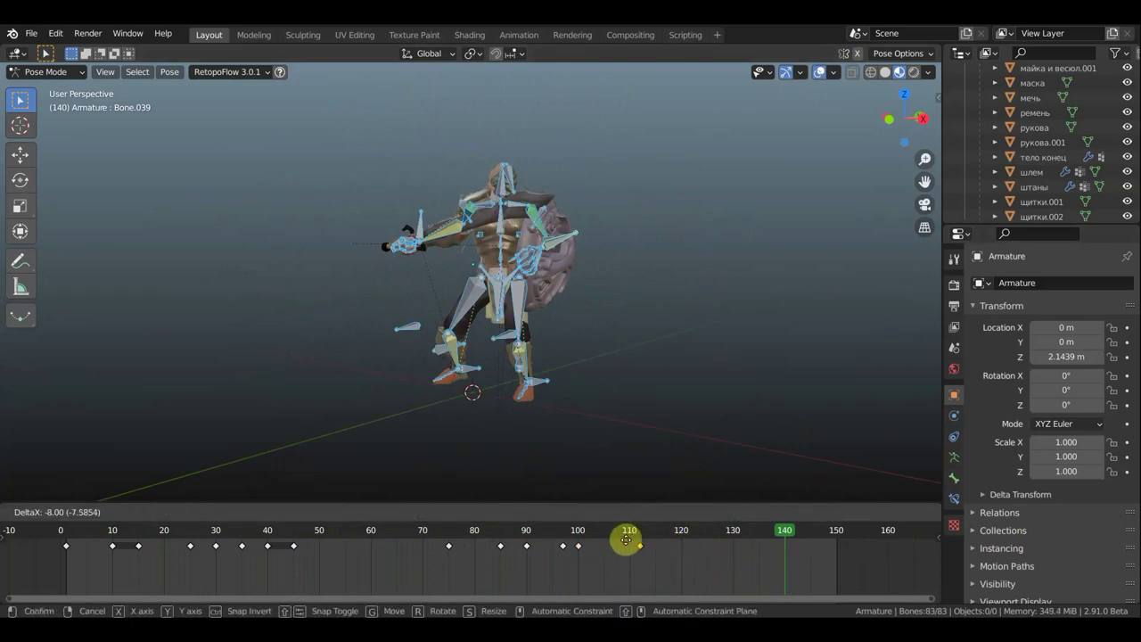
pyautogui.click(619, 544)
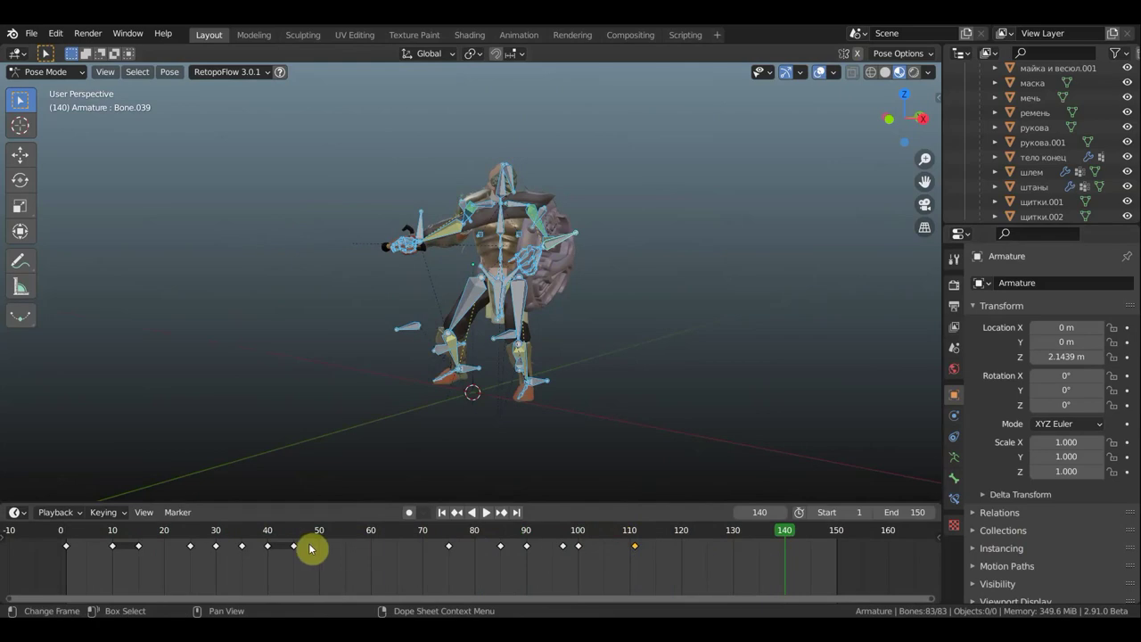
pyautogui.click(315, 537)
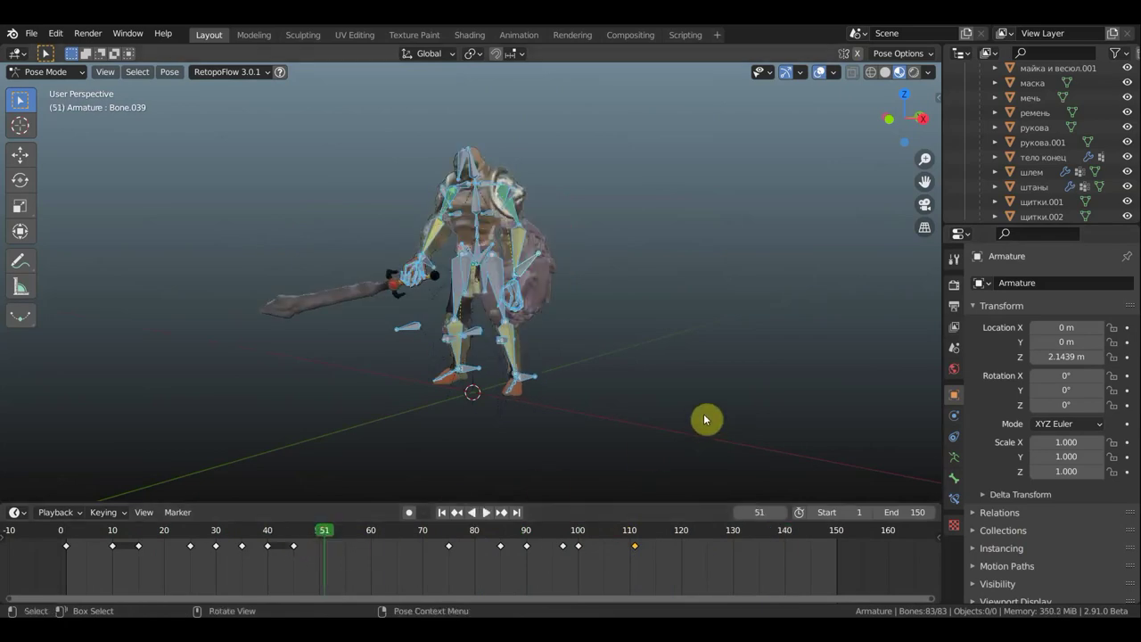
pyautogui.press('space')
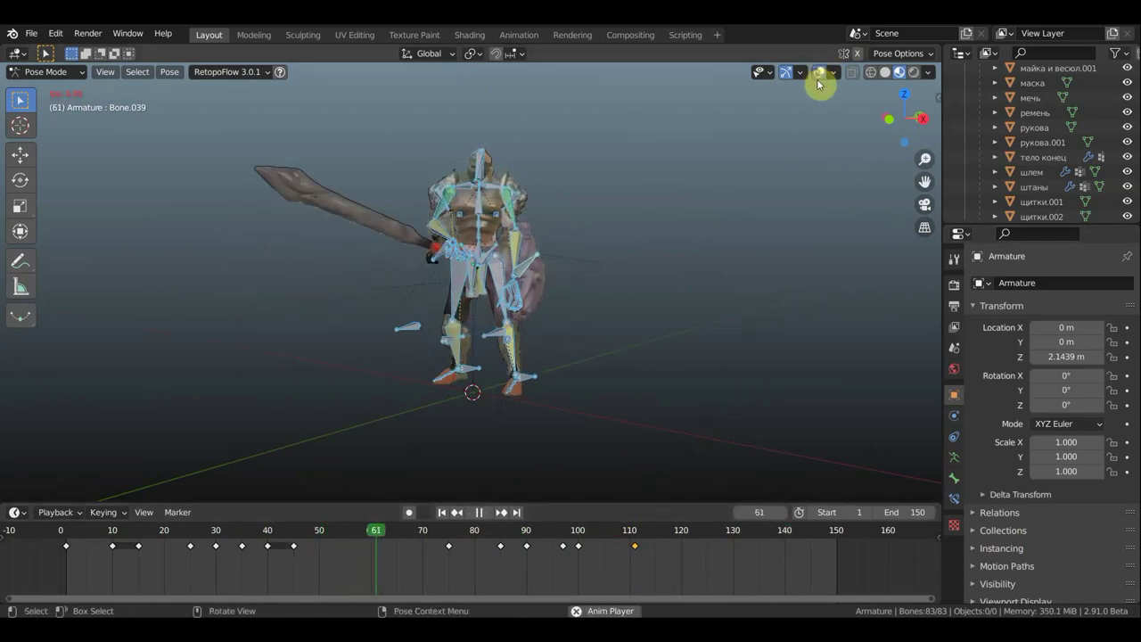
# Hide the overlays and watch the retimed playback, stopping at frame 139.
pyautogui.click(819, 71)
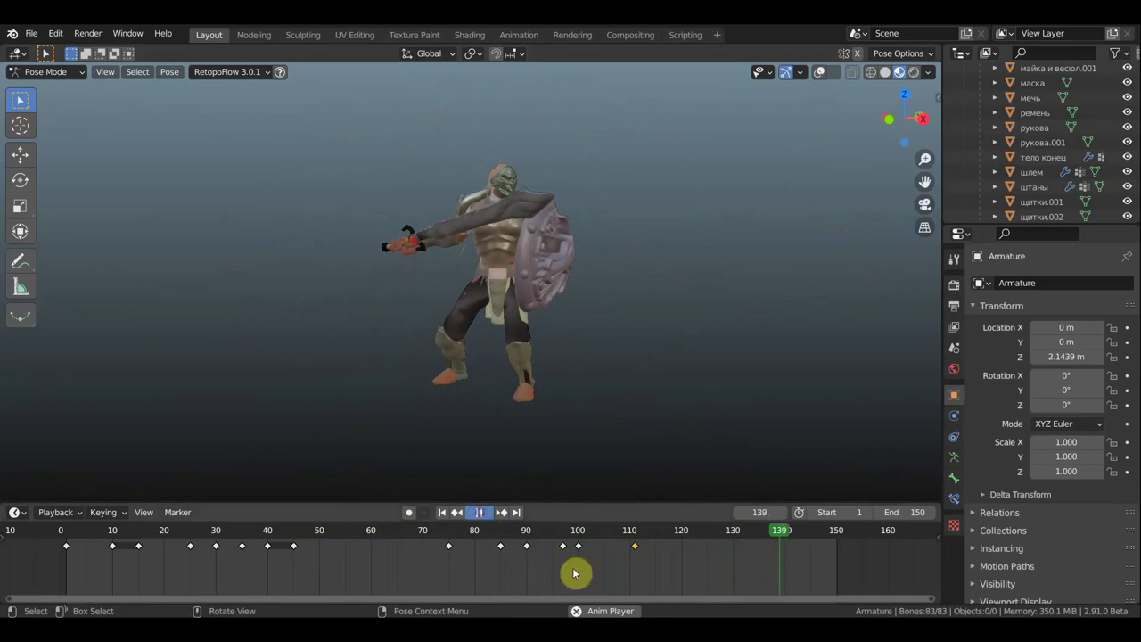
pyautogui.press('space')
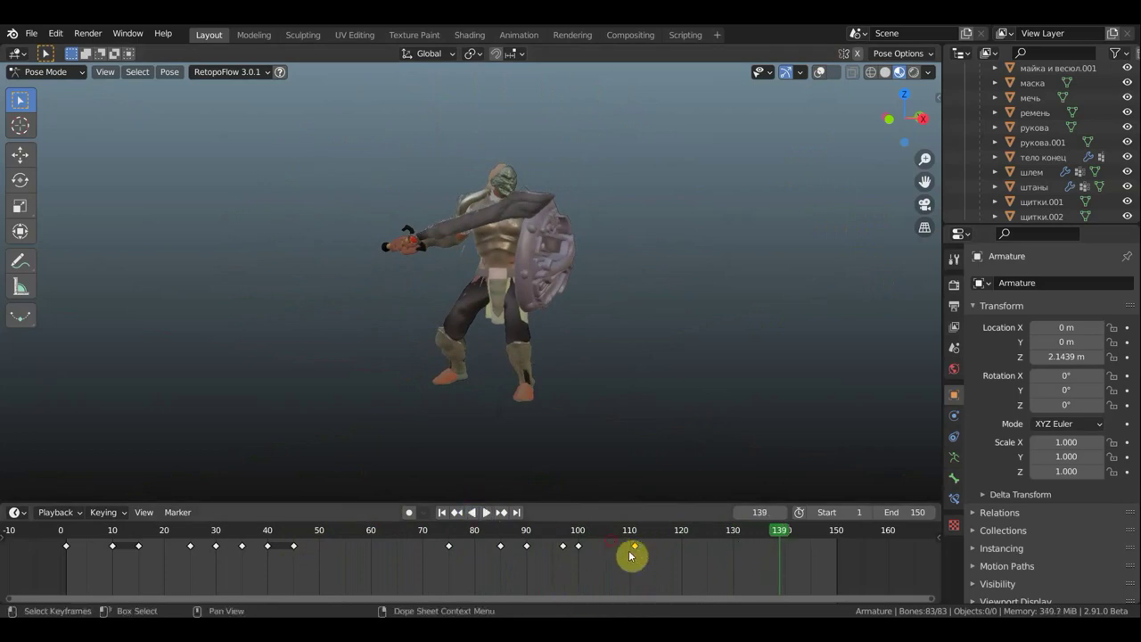
# Move the final keyframe from frame 111 to about frame 103 and review playback from frame 70.
pyautogui.press('g')
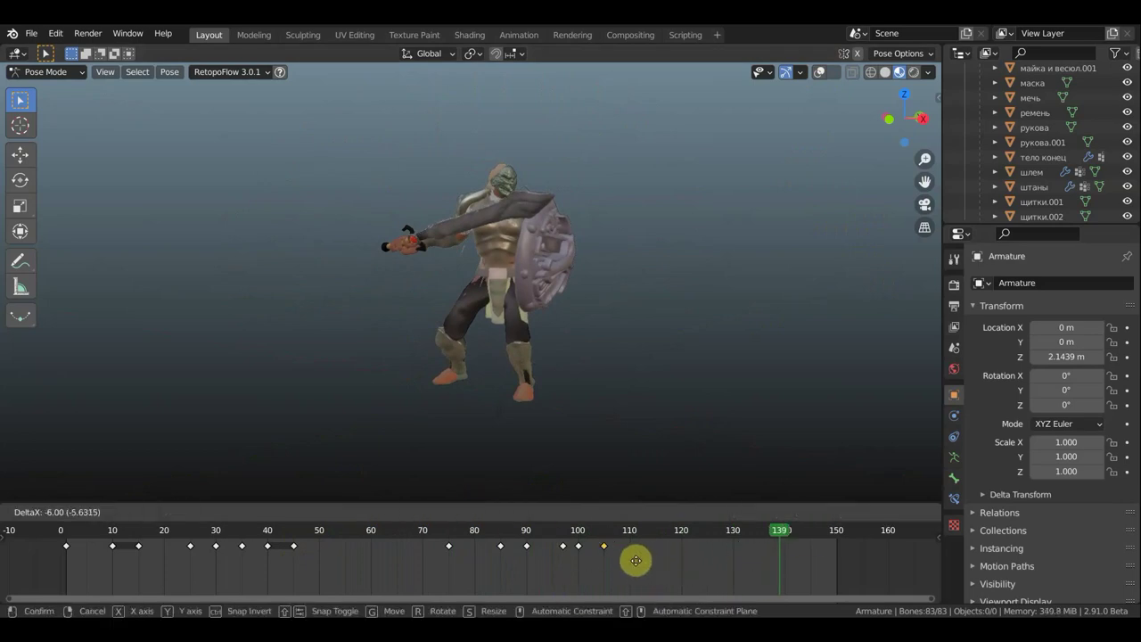
pyautogui.click(639, 565)
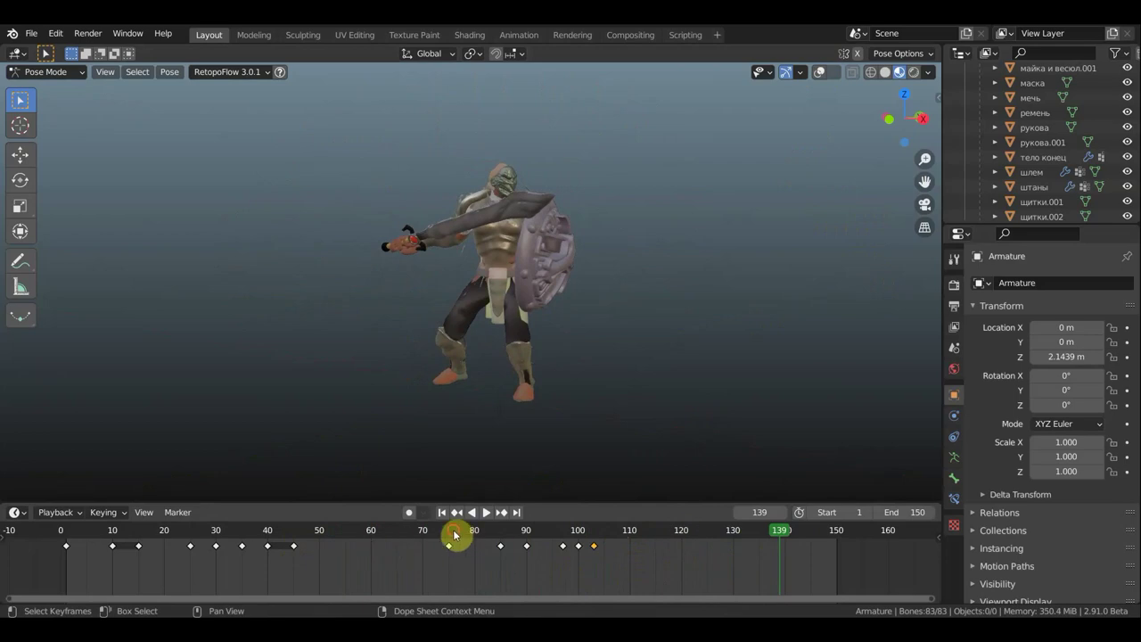
pyautogui.click(454, 533)
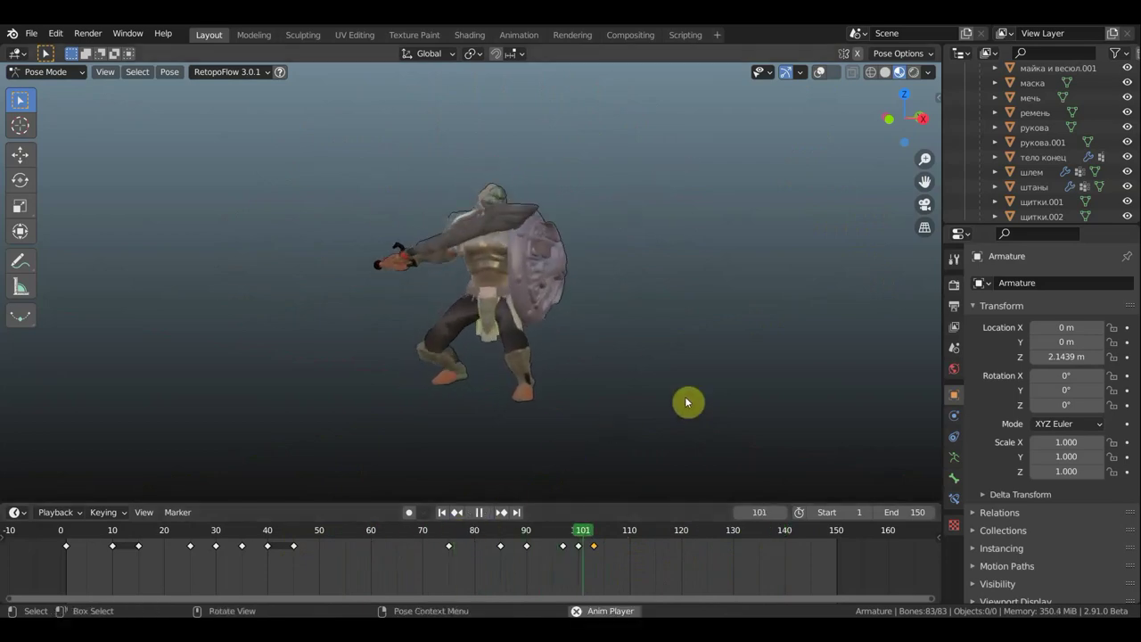
pyautogui.press('space')
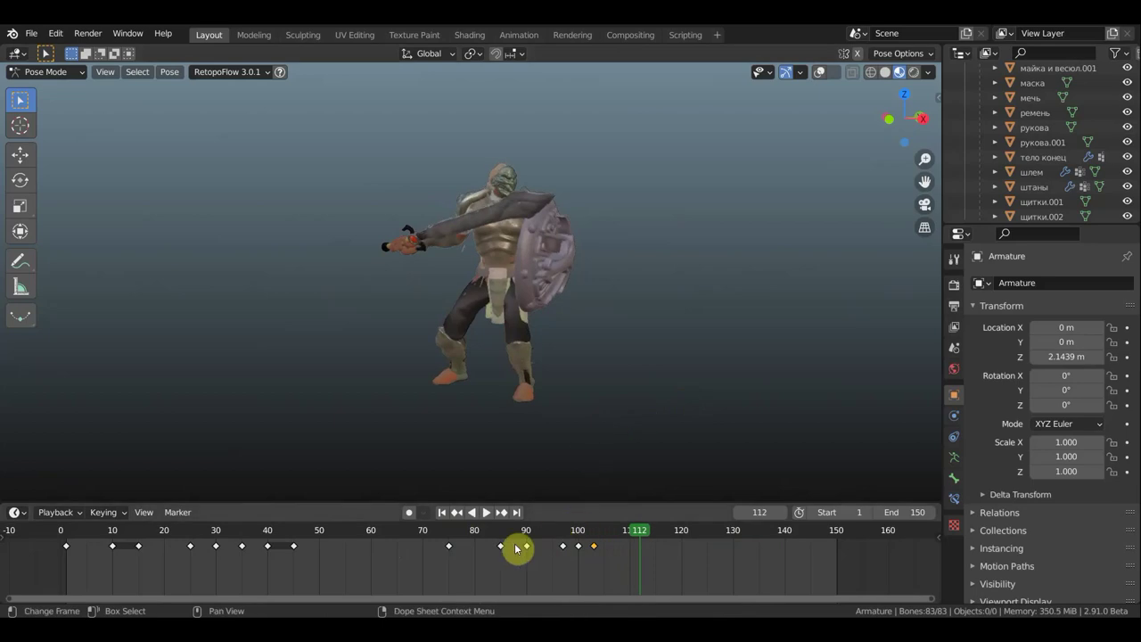
pyautogui.click(420, 532)
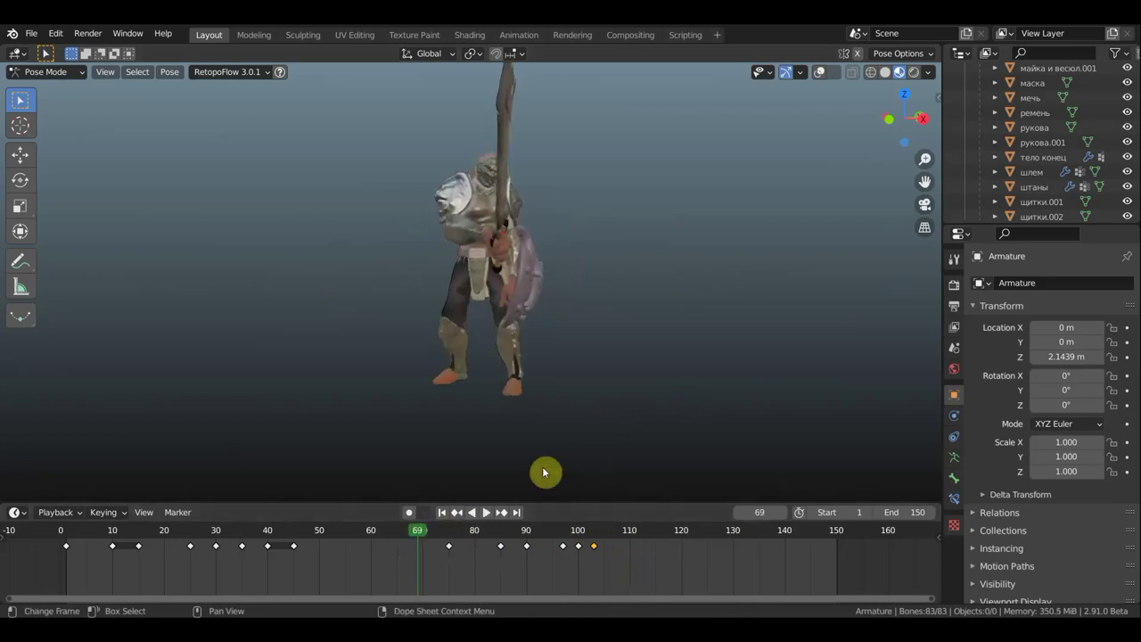
pyautogui.press('space')
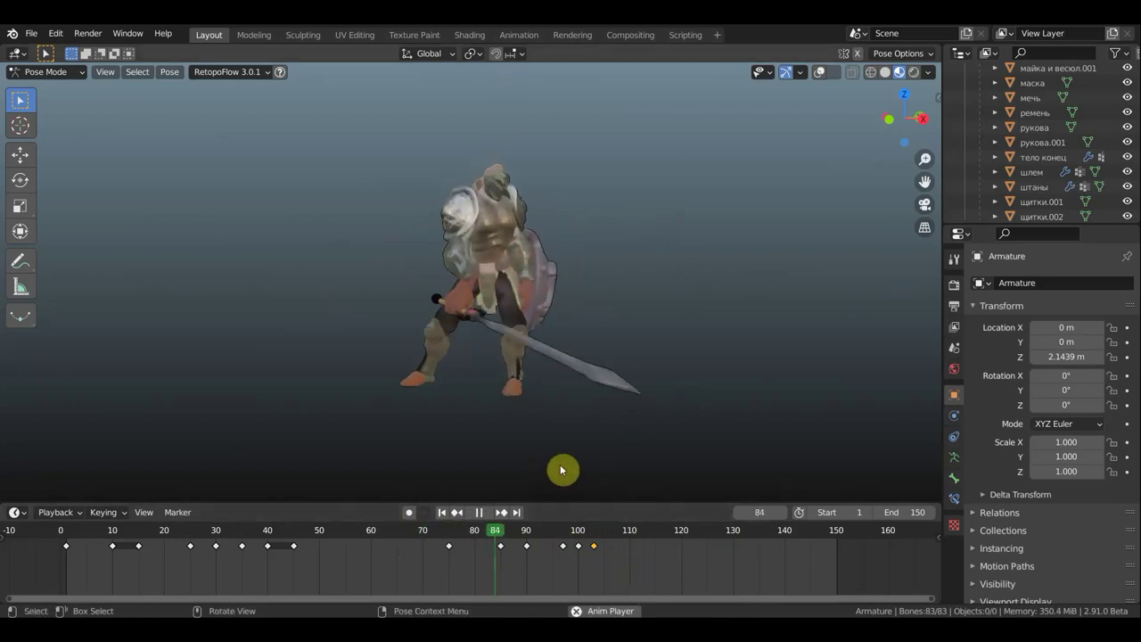
pyautogui.press('space')
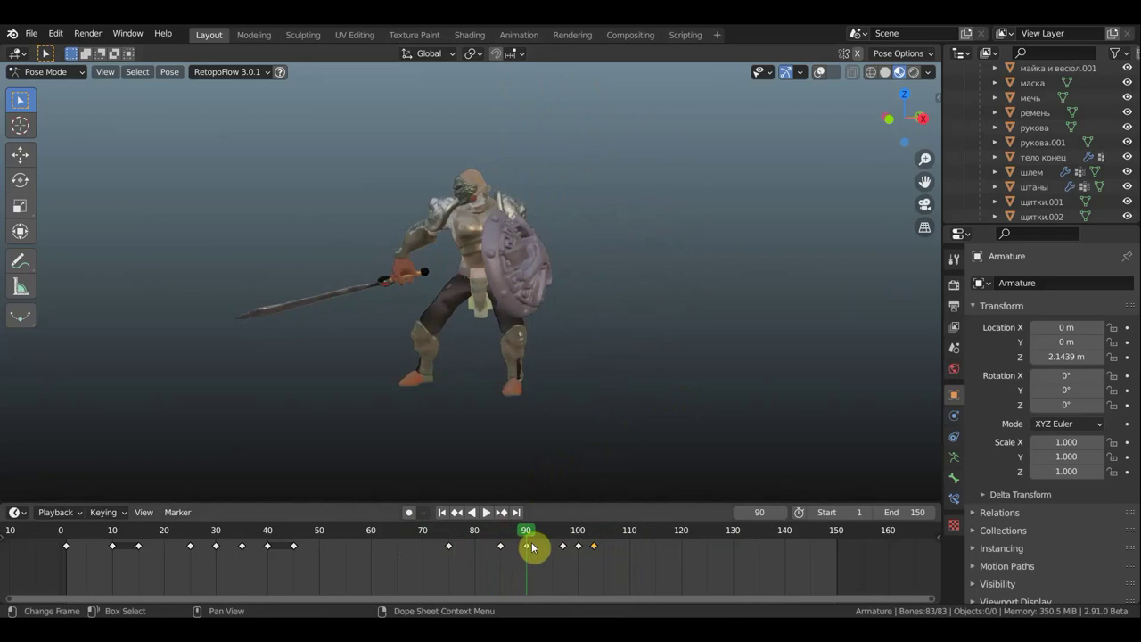
# Shift the frame-90 keyframe to about frame 88 and replay from frame 85.
pyautogui.moveTo(544, 559); pyautogui.dragTo(519, 547)
pyautogui.press('g')
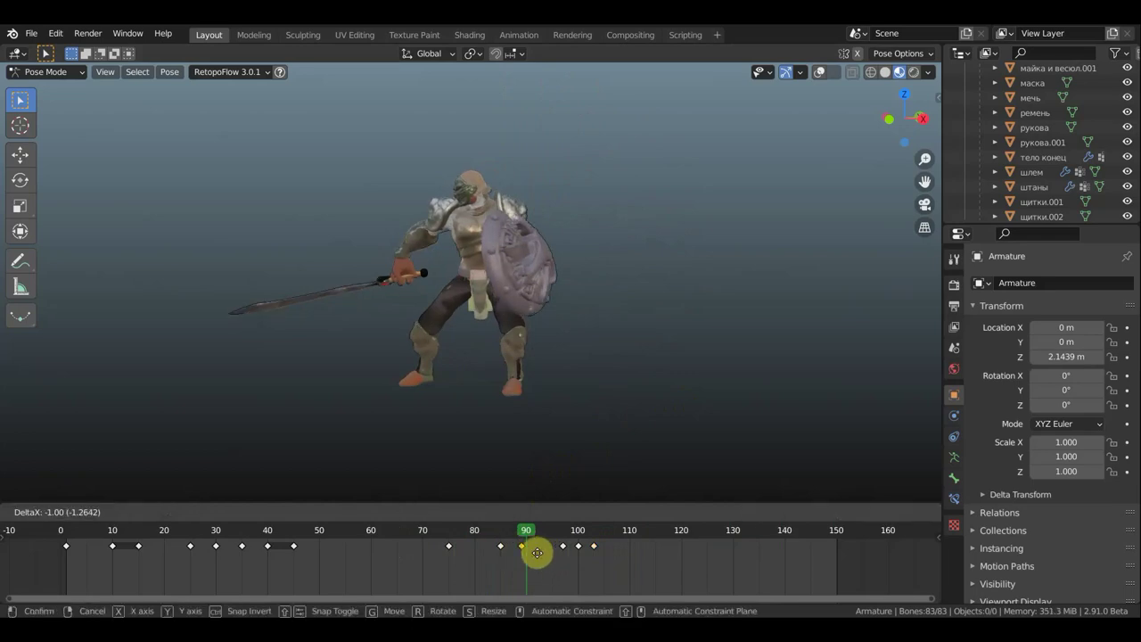
pyautogui.click(501, 541)
pyautogui.click(501, 541)
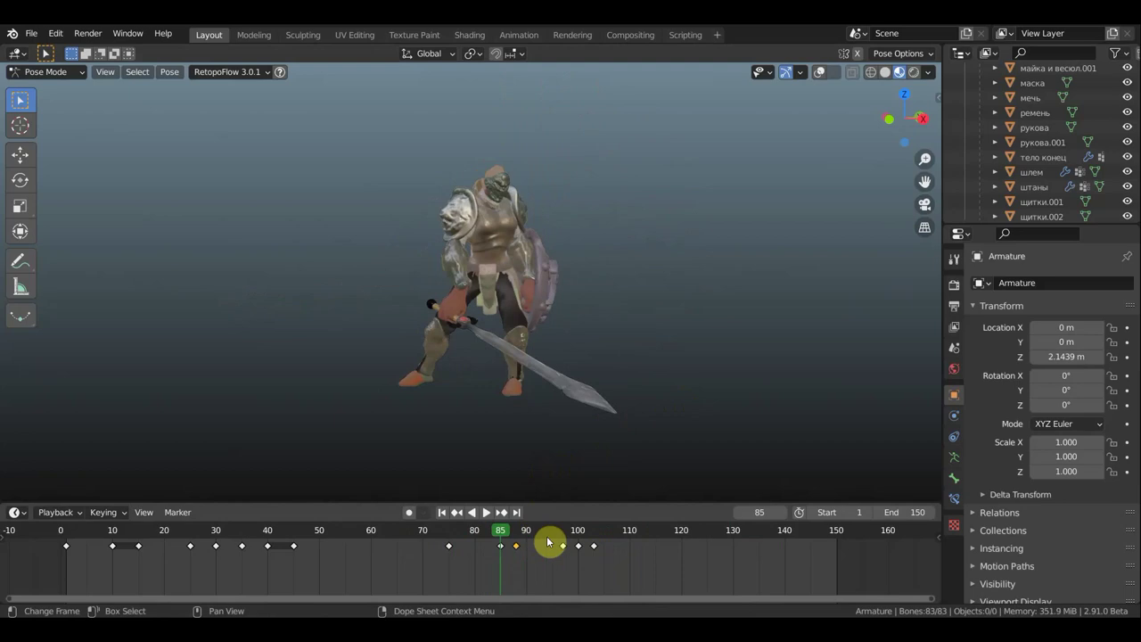
pyautogui.press('space')
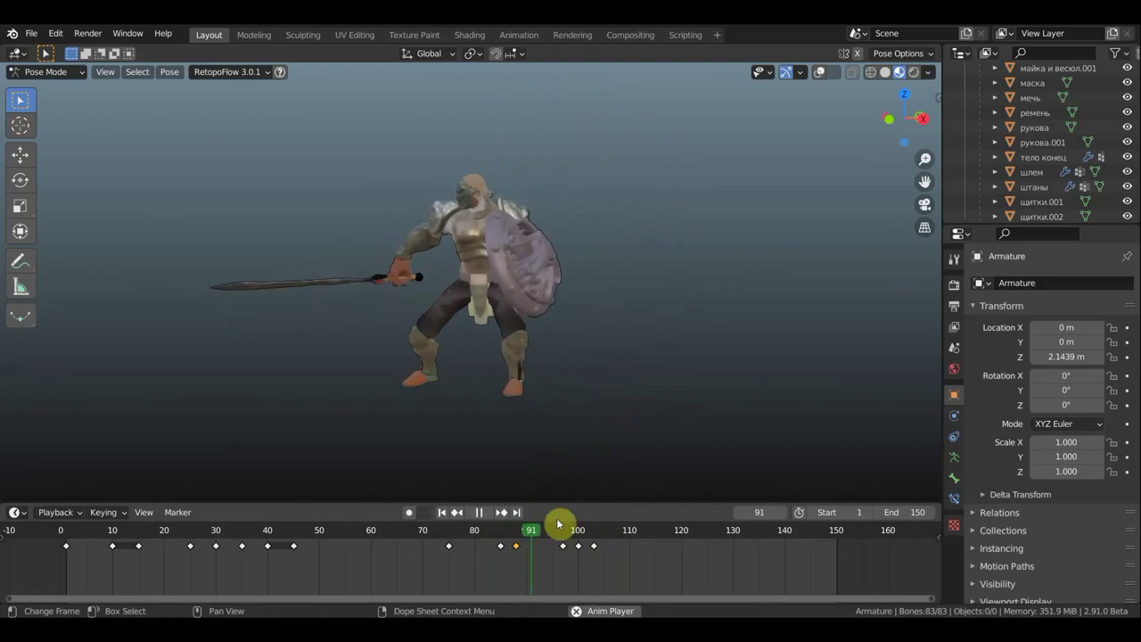
pyautogui.press('space')
pyautogui.press('space')
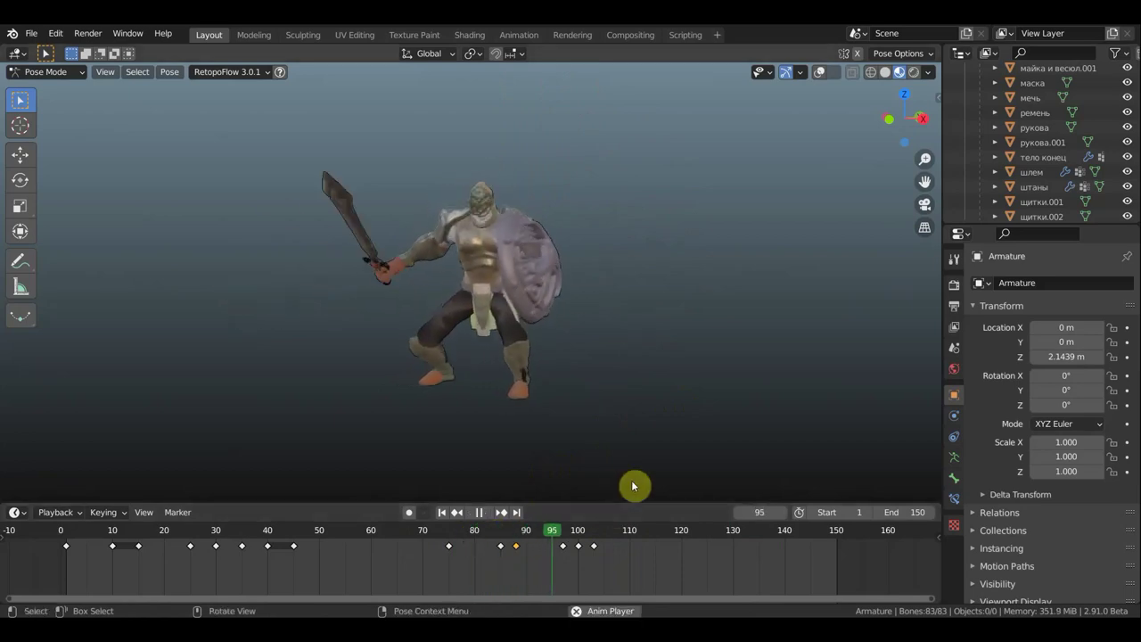
# Move the three keyframes near frames 97–104 about five frames earlier, then replay from frame 77 to 107.
pyautogui.press('space')
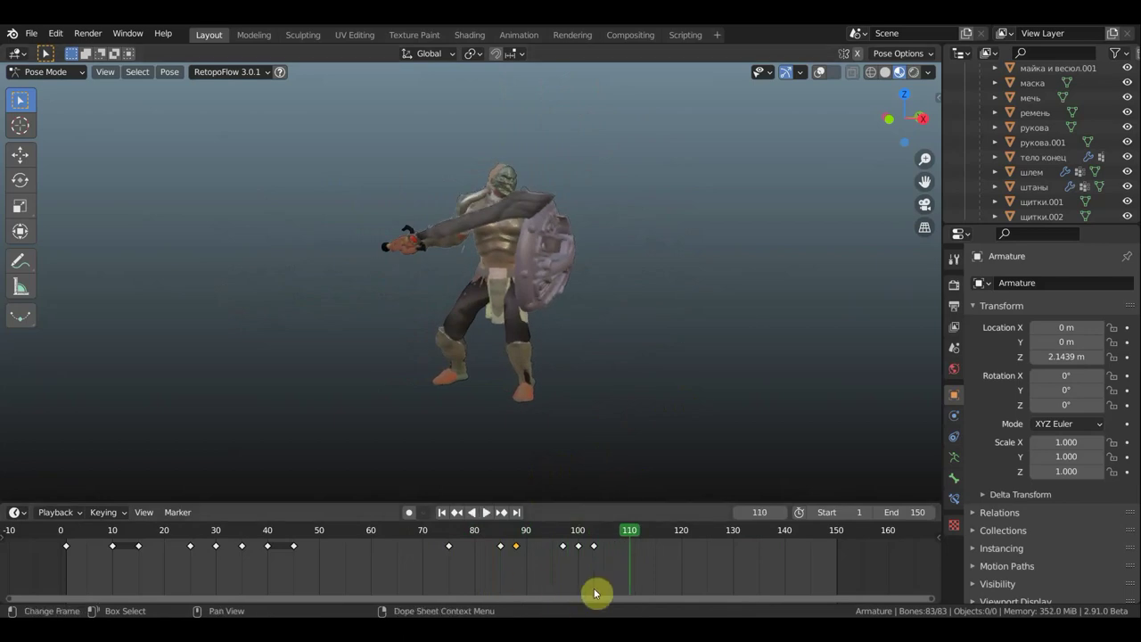
pyautogui.moveTo(618, 573); pyautogui.dragTo(551, 541)
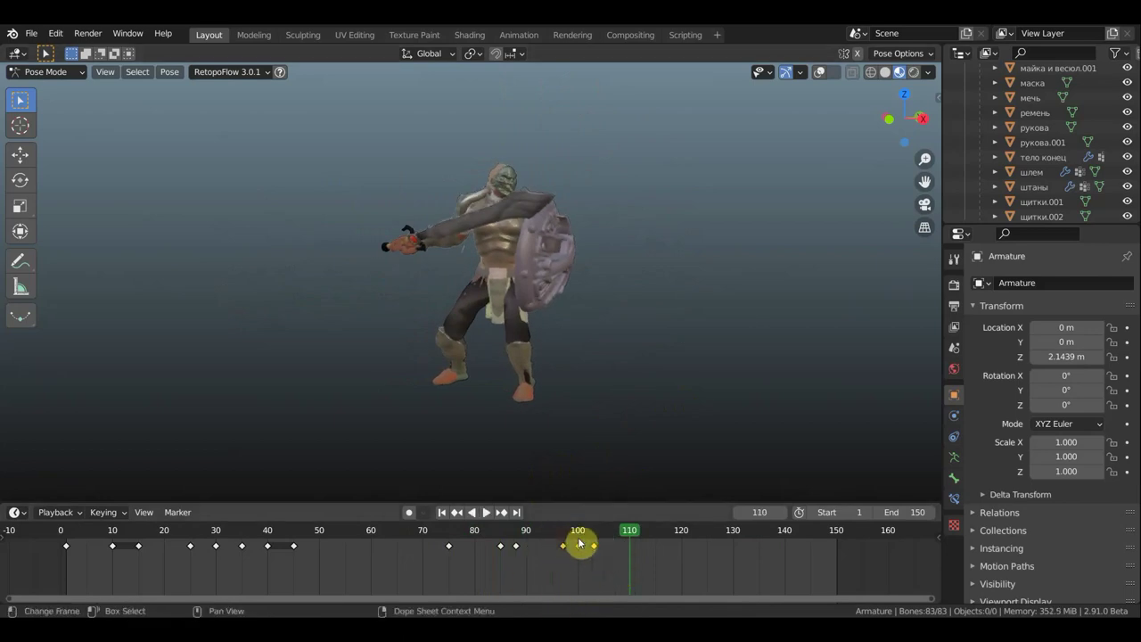
pyautogui.press('g')
pyautogui.click(554, 545)
pyautogui.click(453, 537)
pyautogui.press('space')
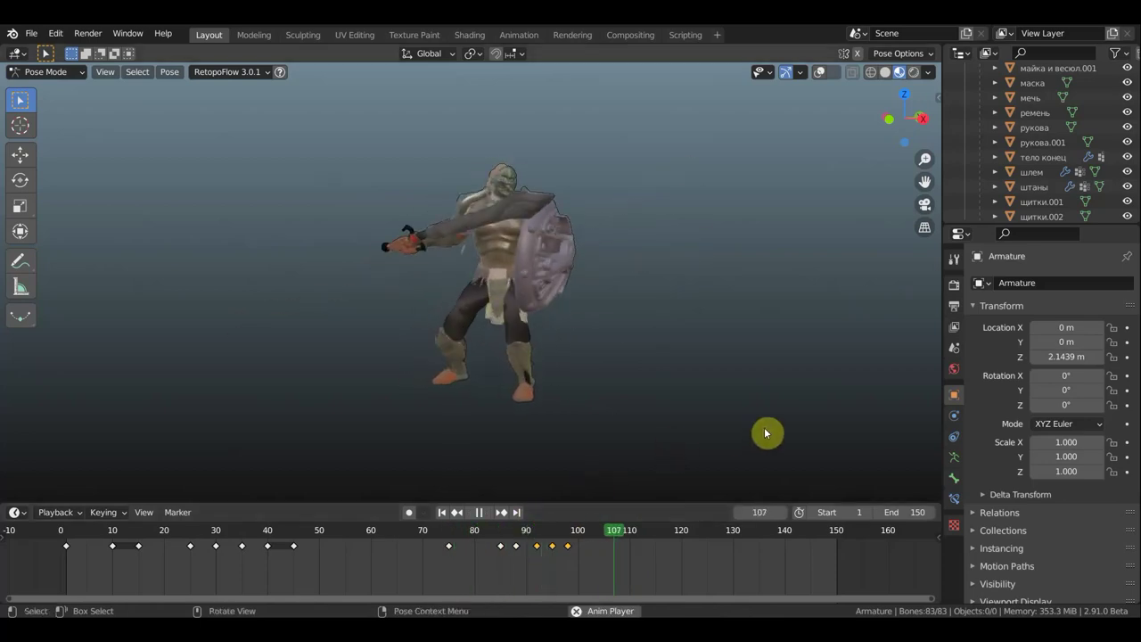
pyautogui.press('space')
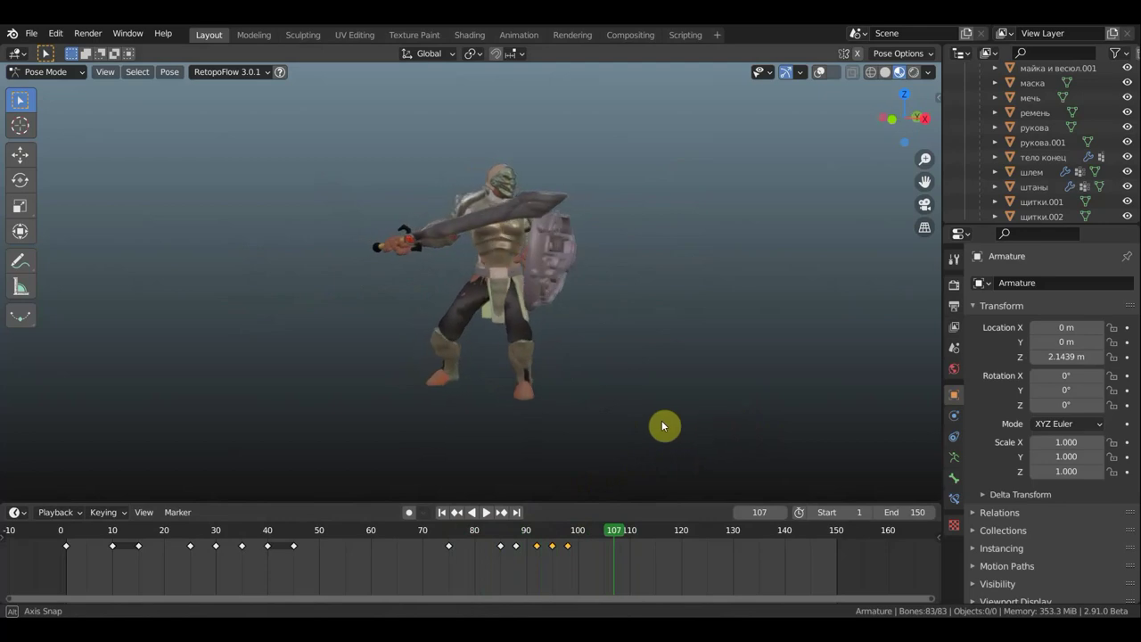